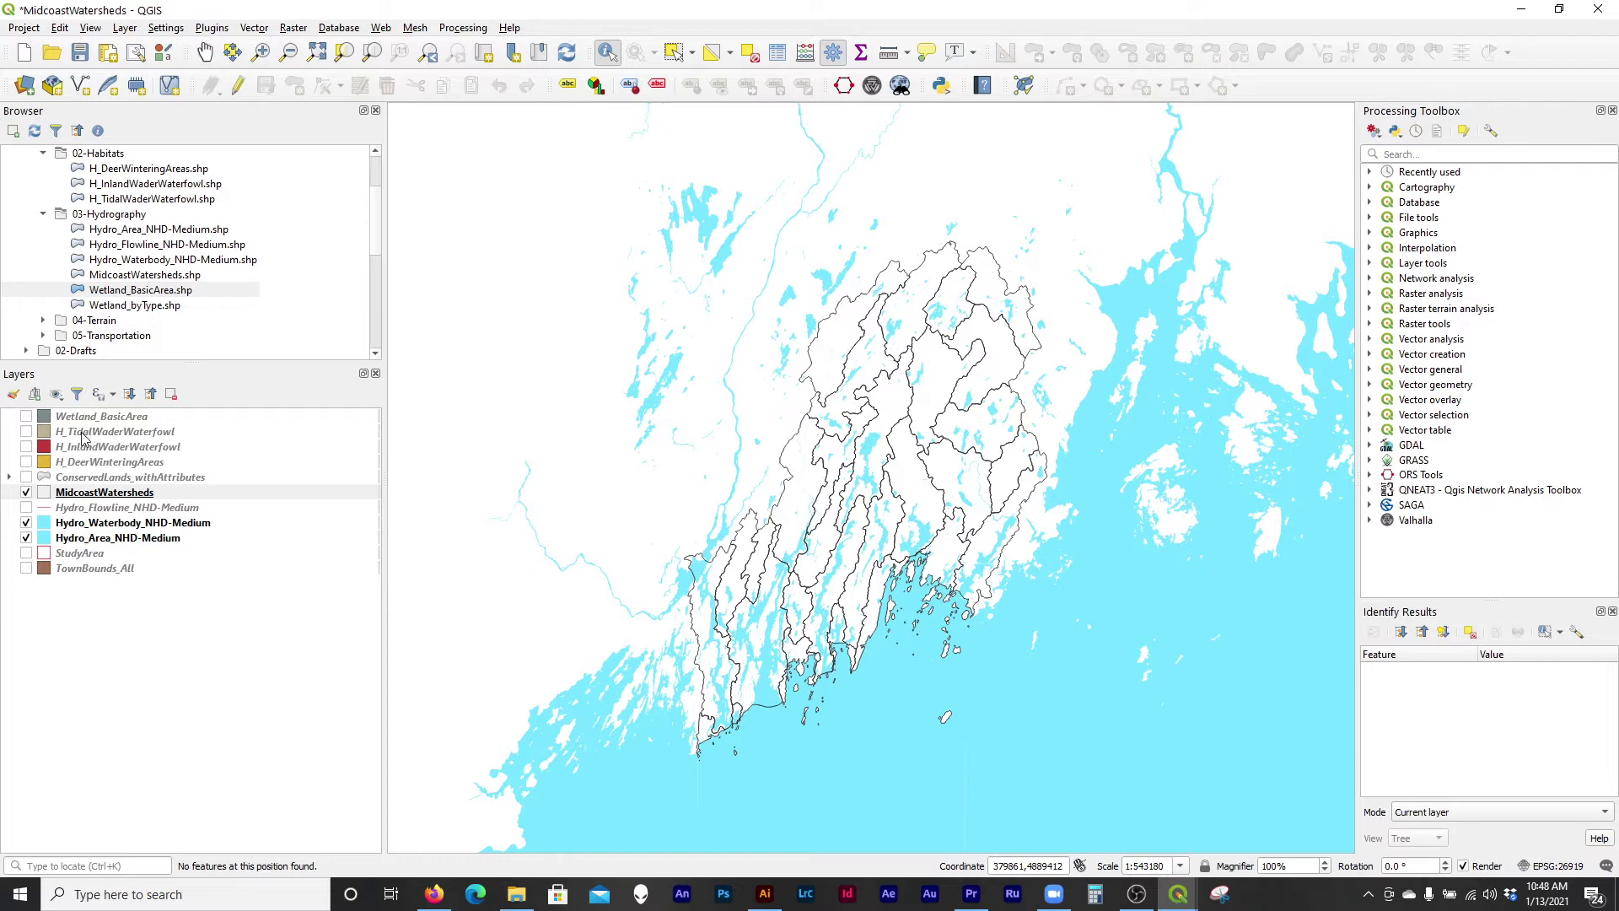
Briefly preview the three habitat layers and Wetland_BasicArea, then hide them again.
left_click(26, 431)
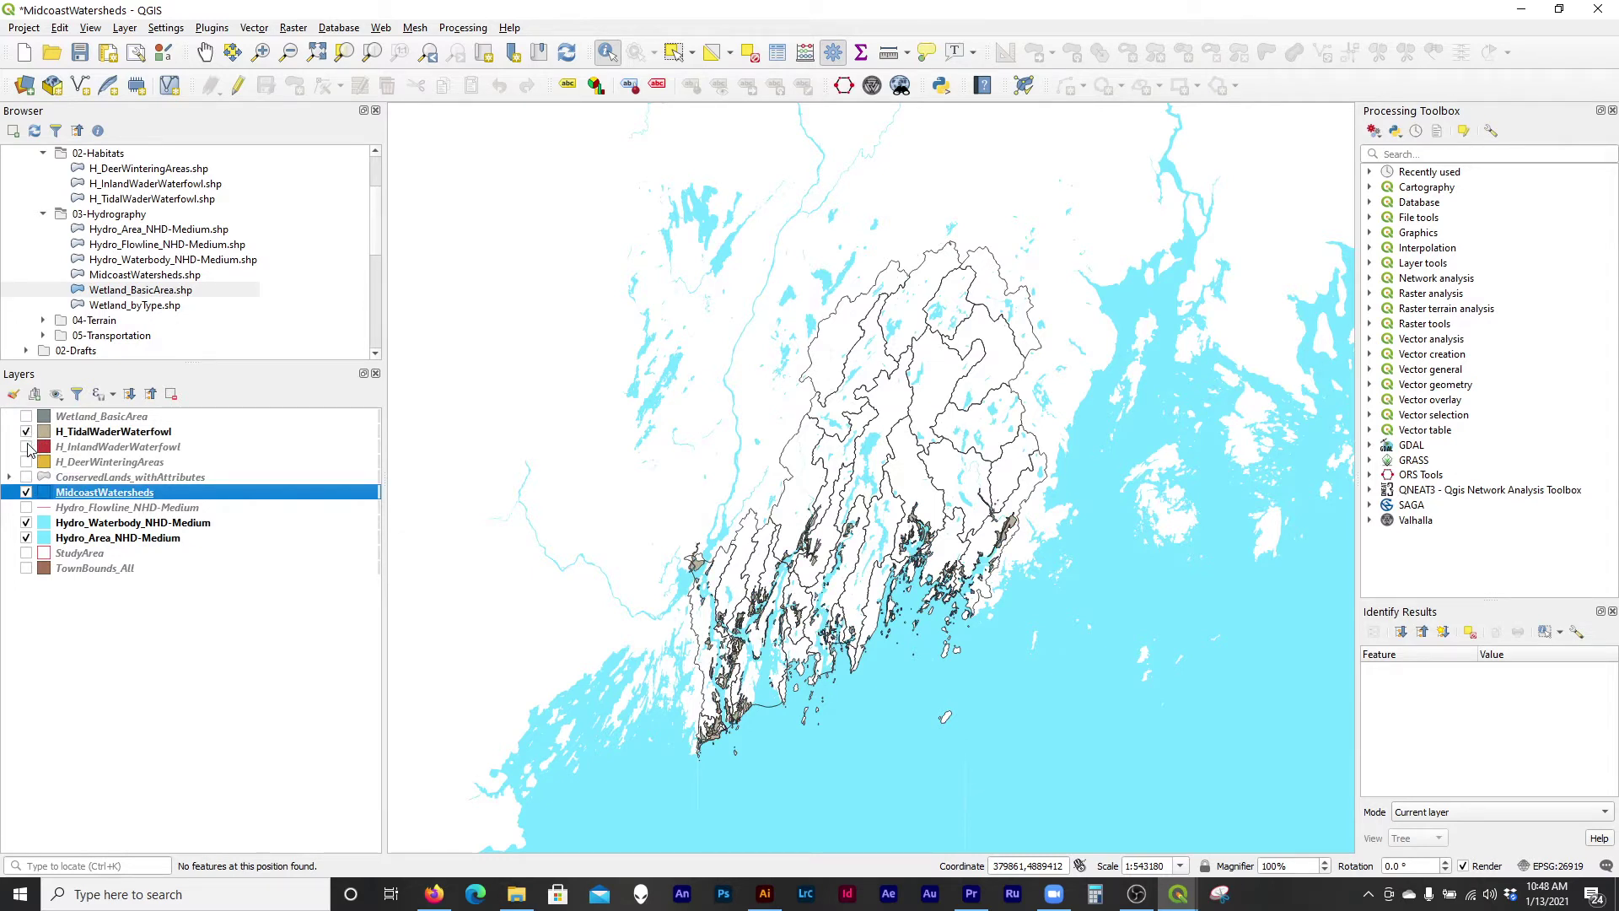
left_click(26, 447)
scroll(862, 615, "up", 1)
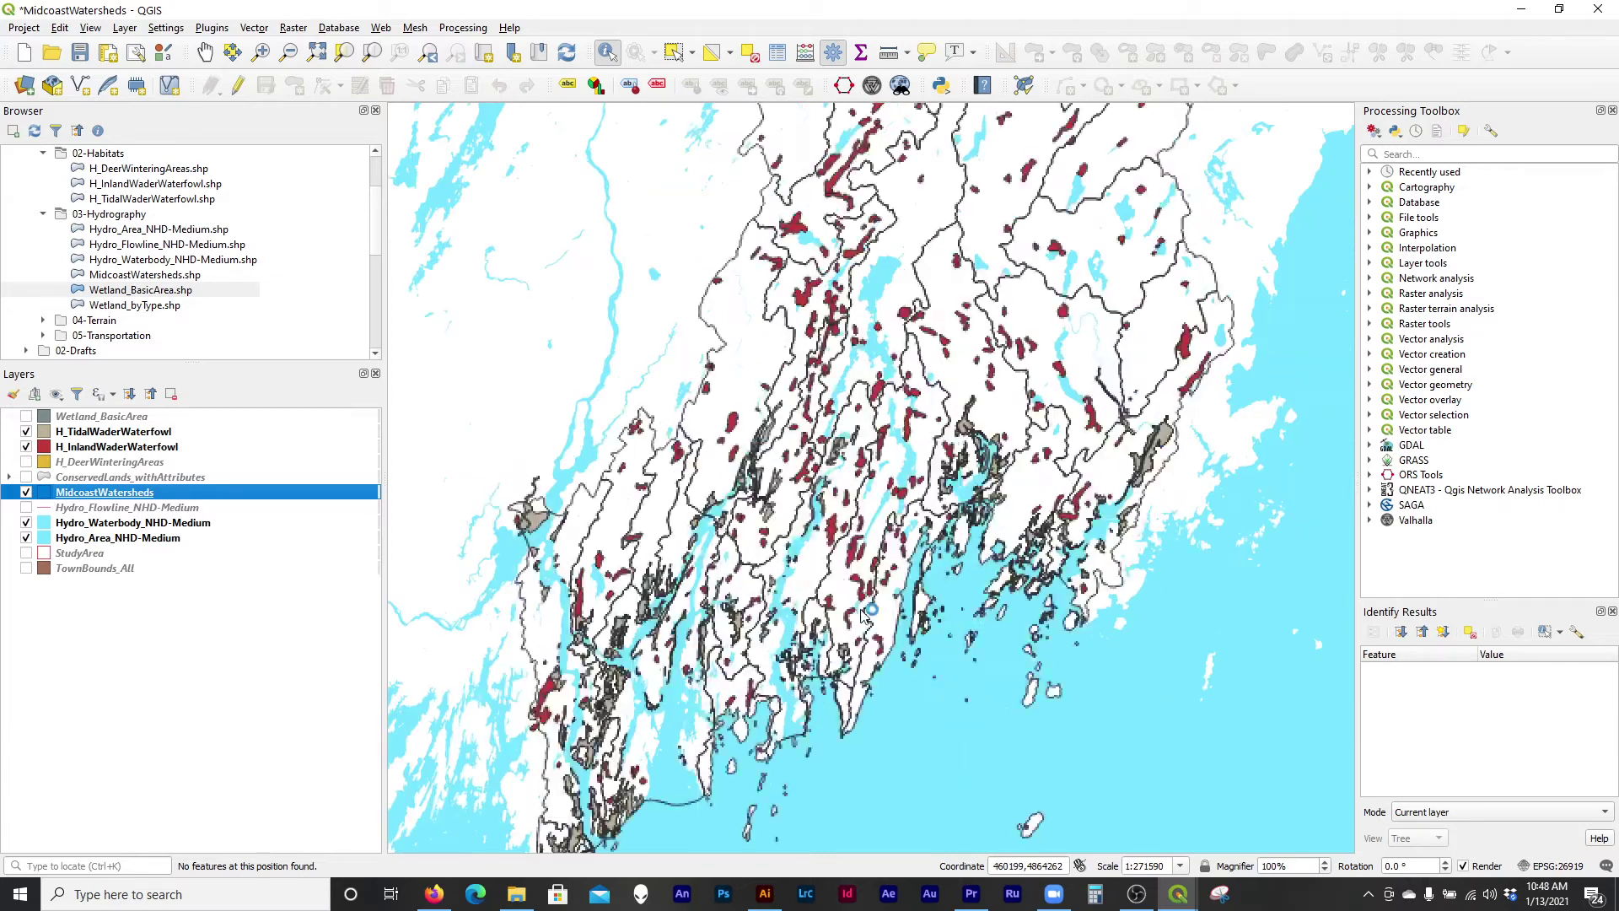
scroll(862, 615, "up", 1)
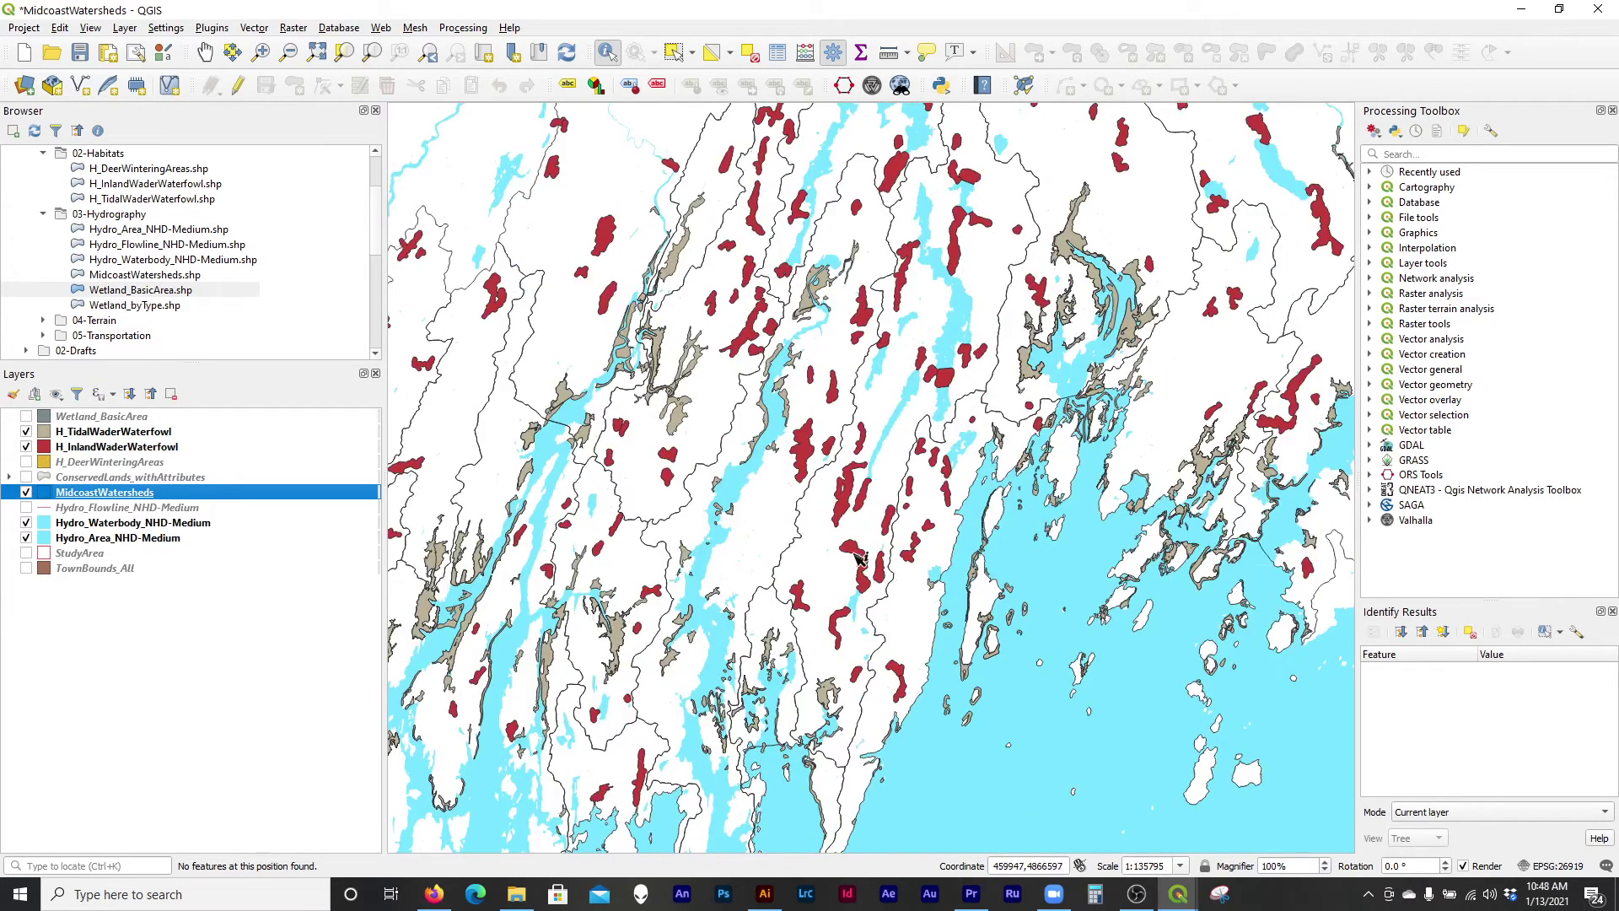
left_click(26, 462)
left_click(26, 462)
left_click(26, 447)
left_click(26, 431)
left_click(26, 416)
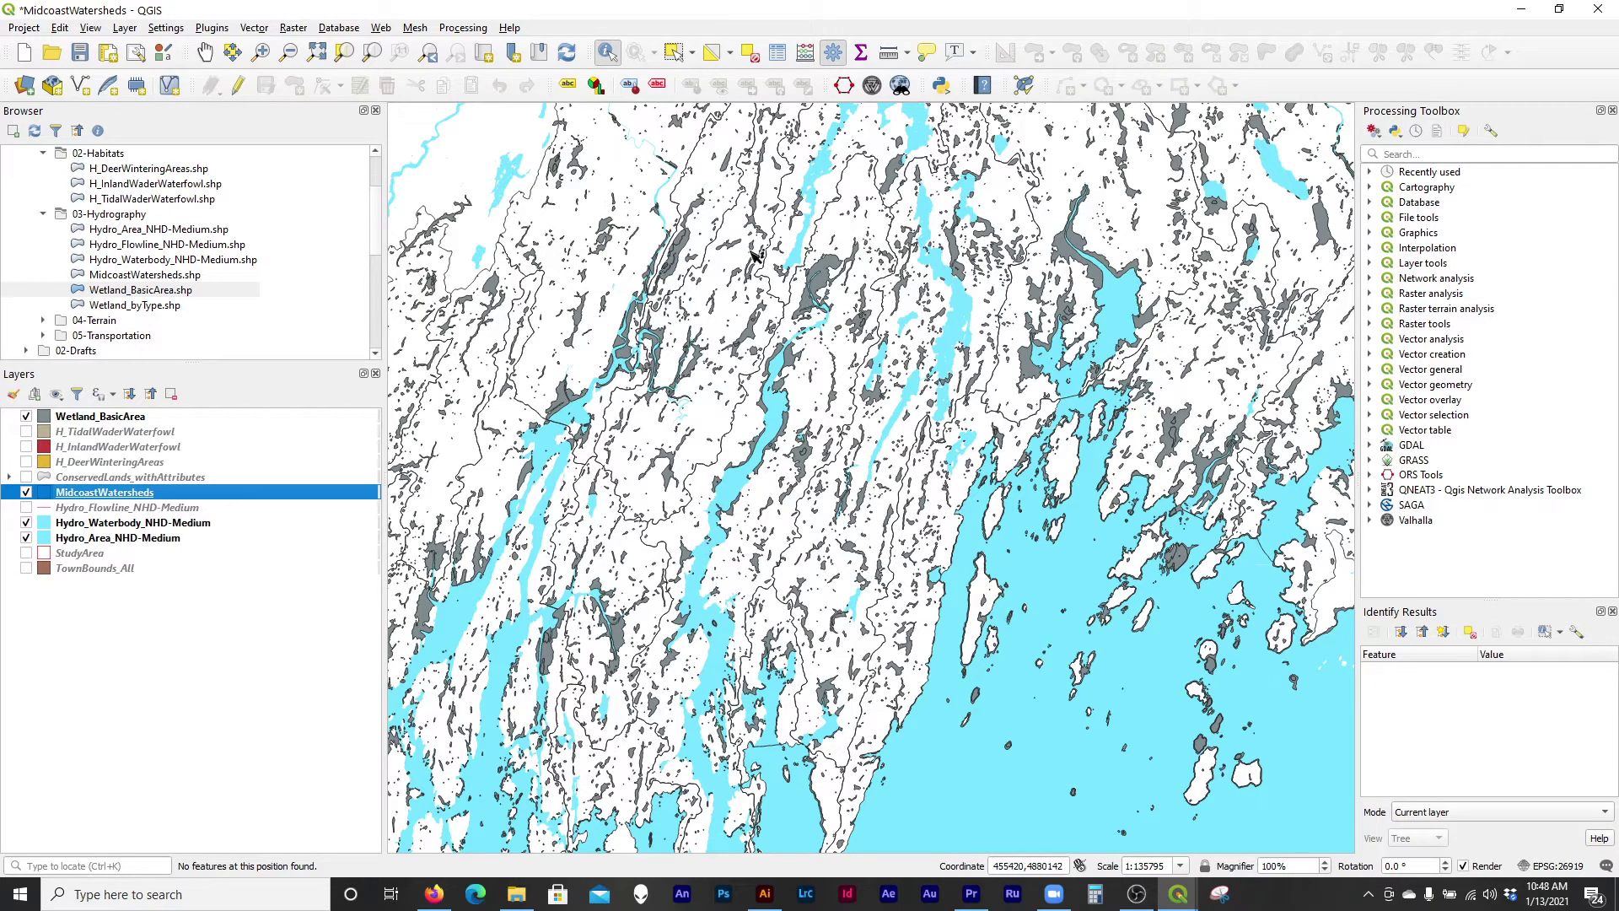
left_click(26, 417)
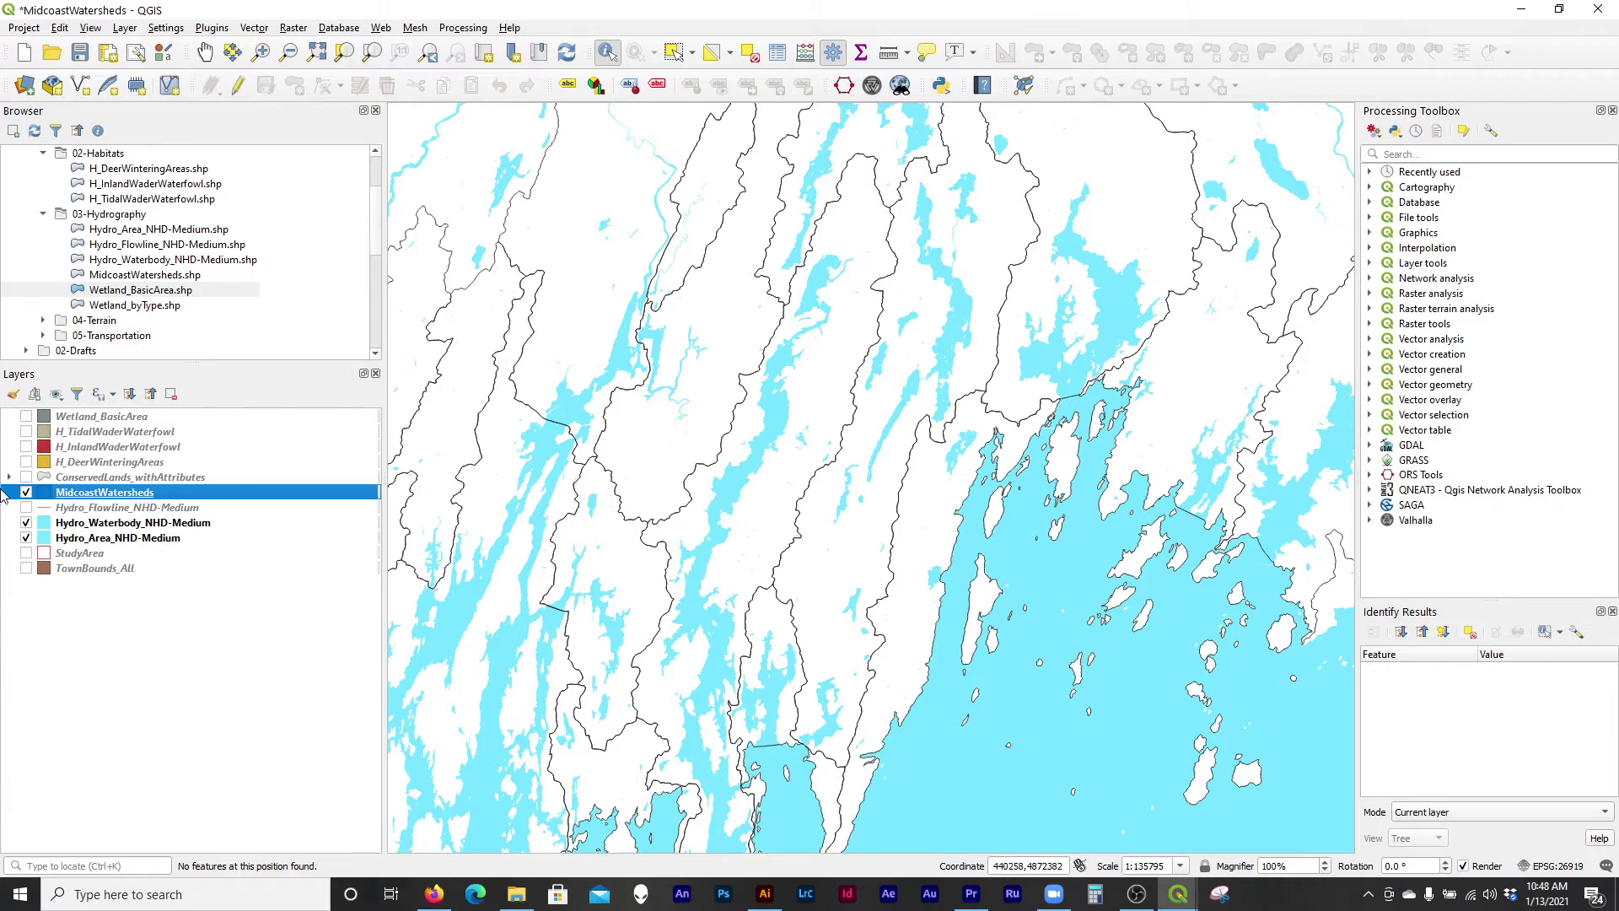
Show ConservedLands_withAttributes and add ConservedLands_byHolderName from 01-Boundaries above it.
left_click(26, 477)
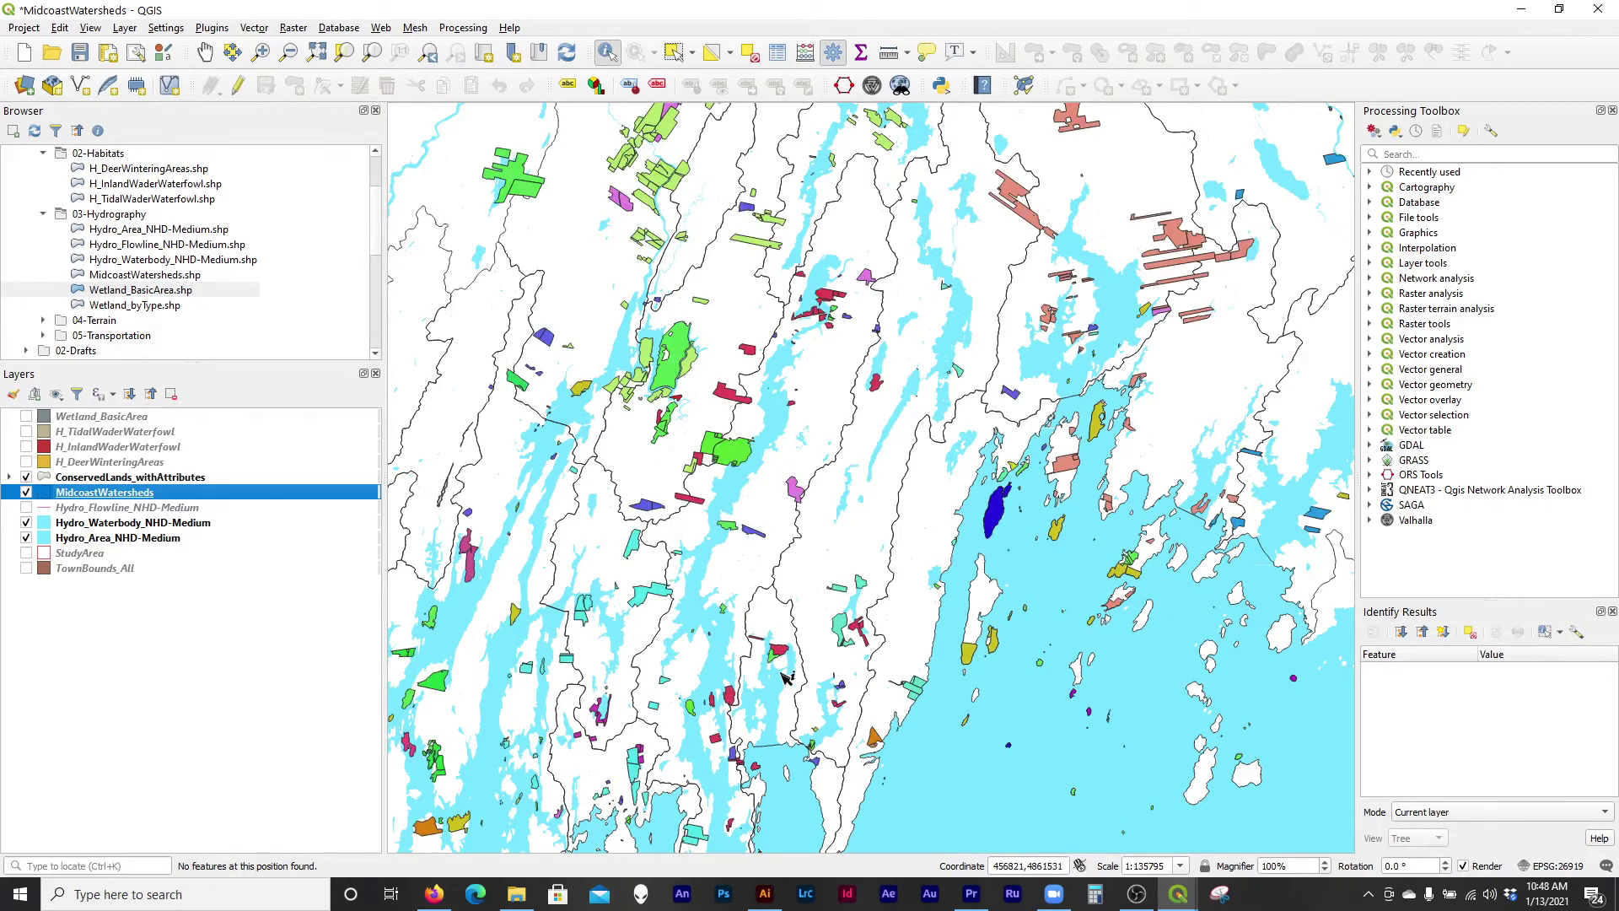
scroll(787, 676, "down", 1)
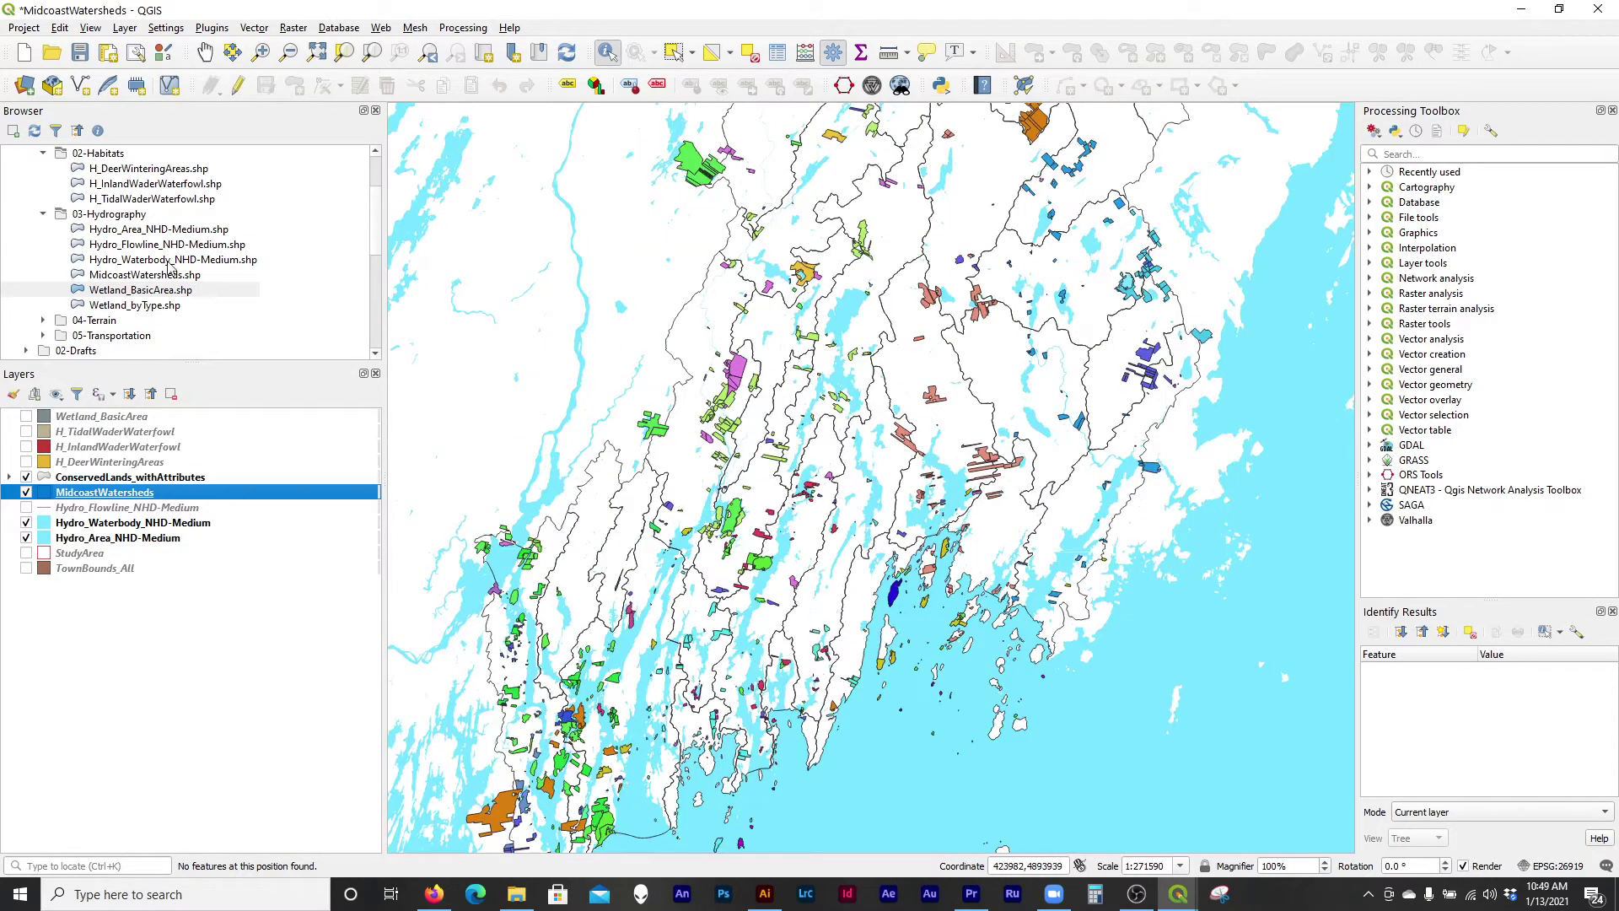
scroll(109, 269, "up", 2)
left_click(44, 229)
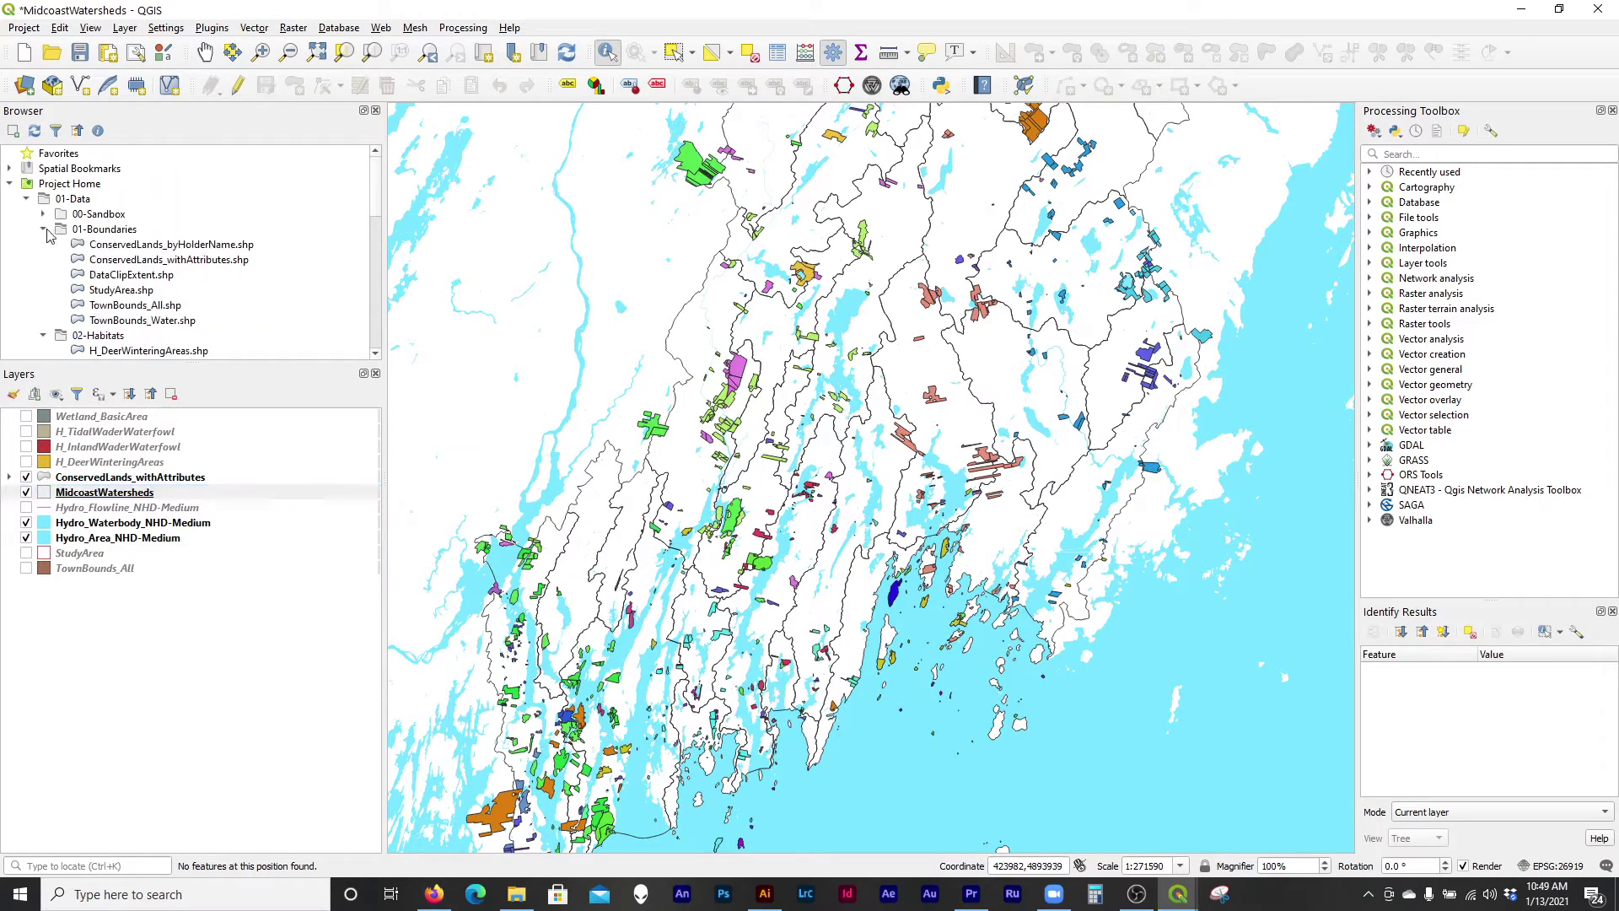
left_click(133, 260)
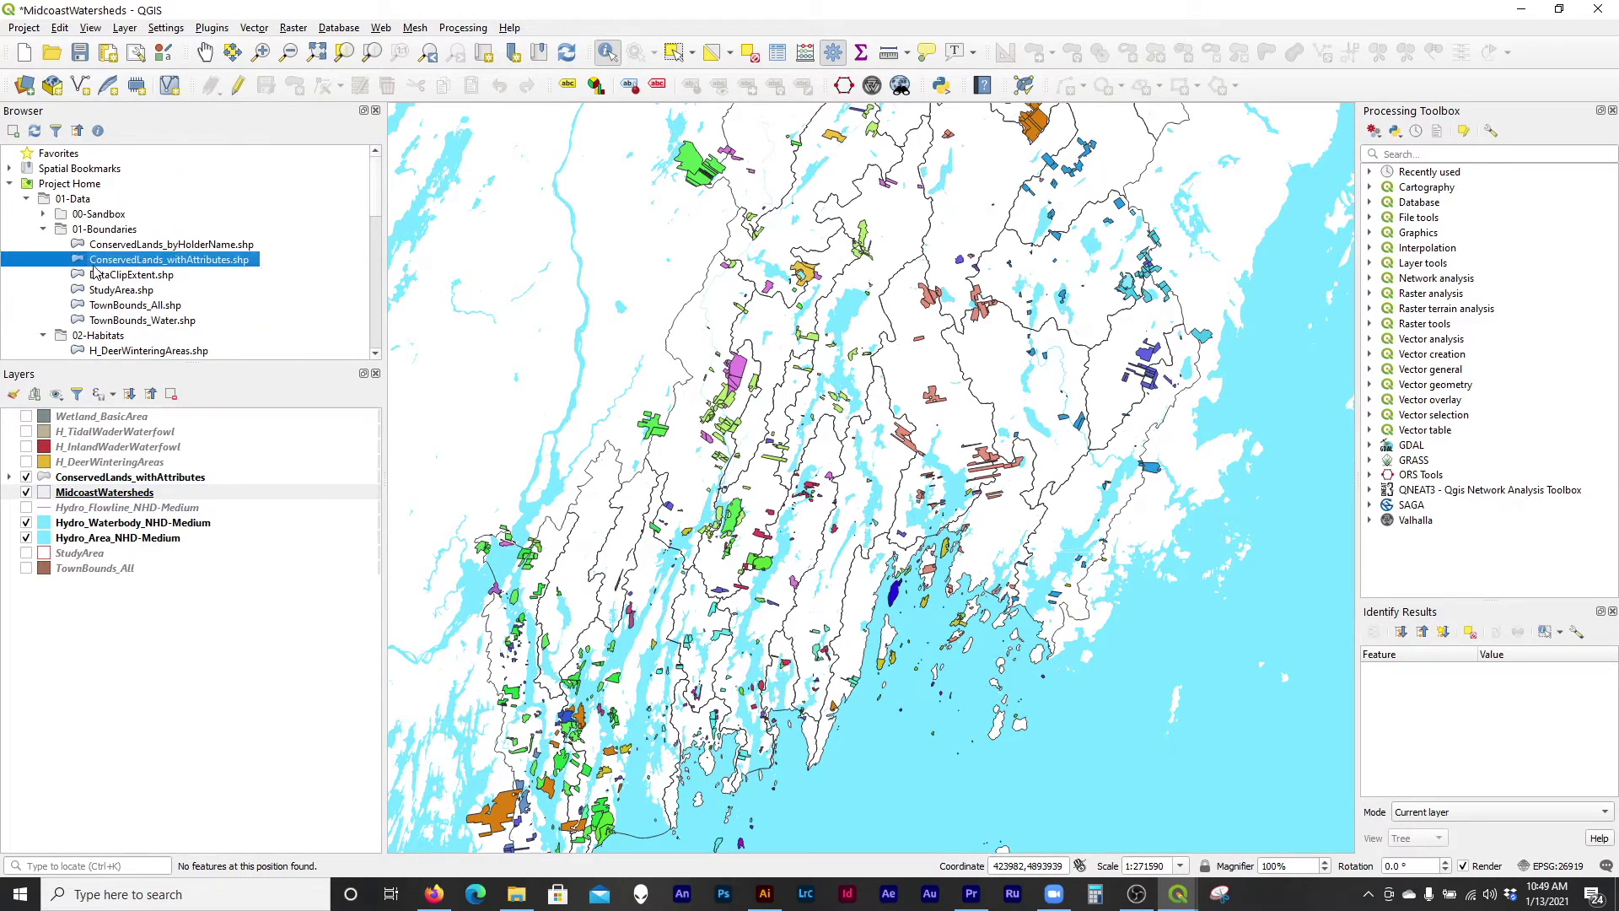
left_click(97, 249)
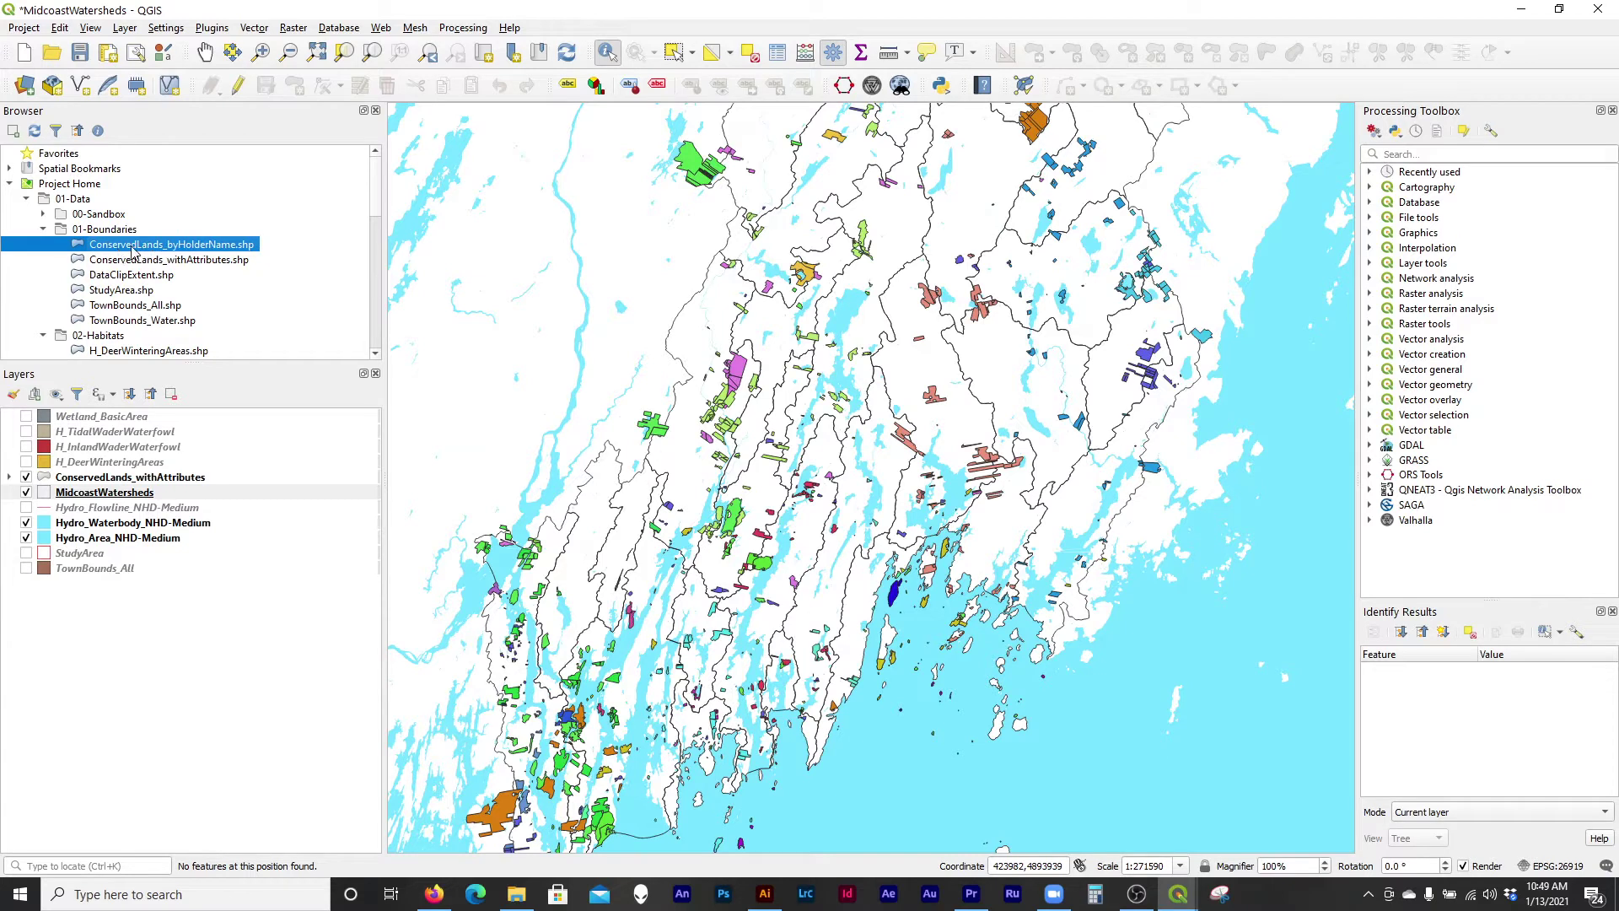
double_click(132, 250)
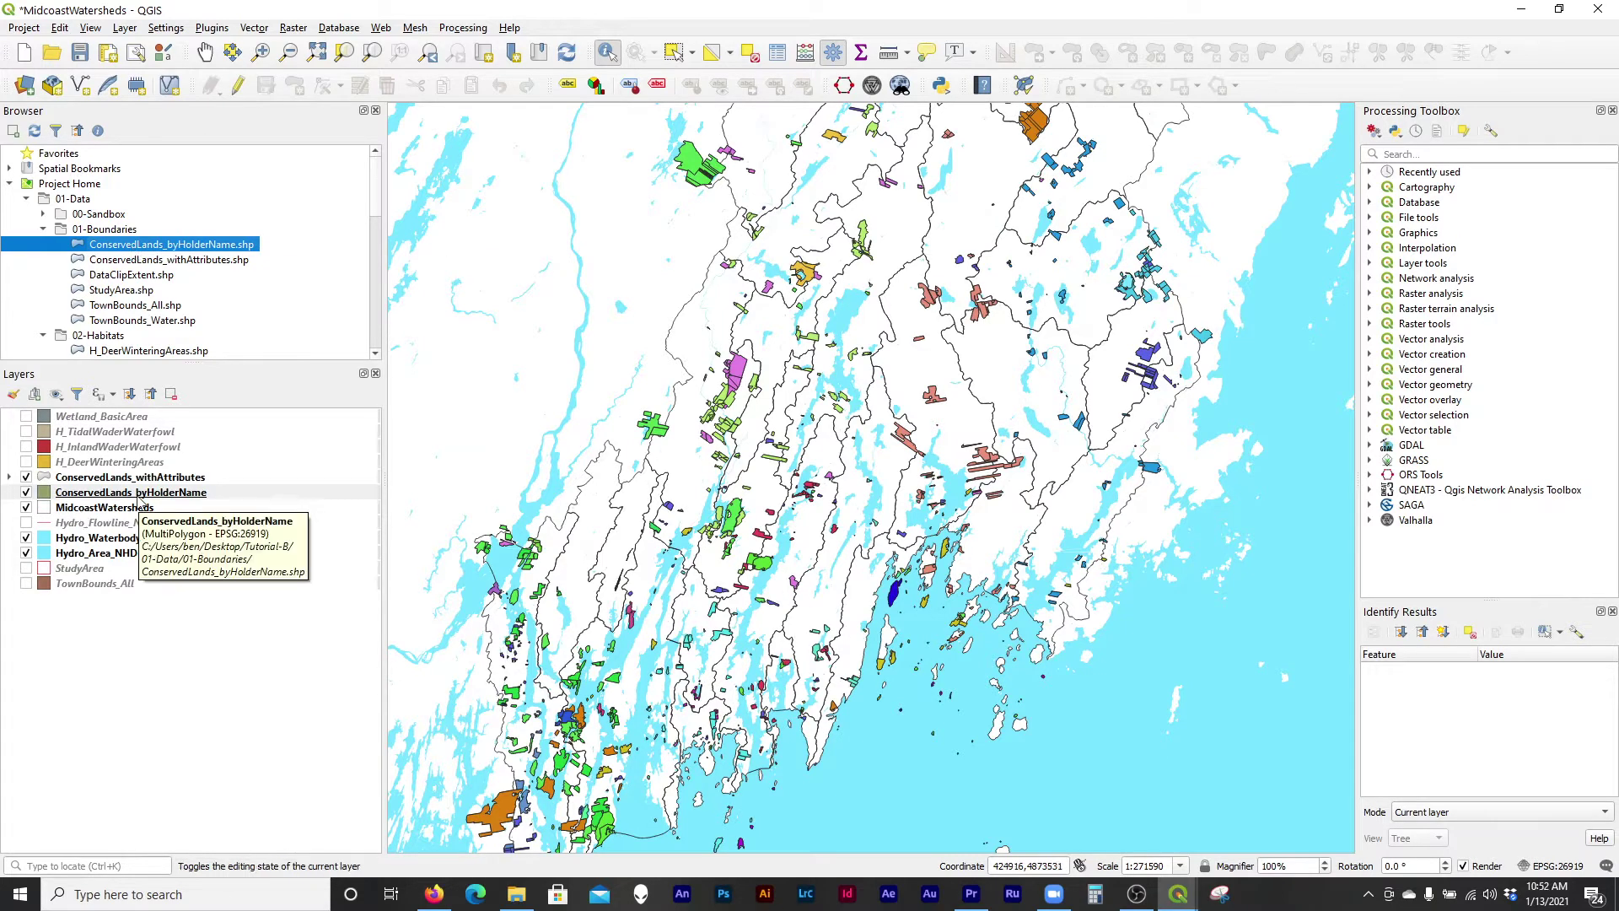
left_click_drag(140, 496, 156, 479)
Style ConservedLands_byHolderName as Categorized on HOLD1_NAME, one random colour per holder.
right_click(142, 487)
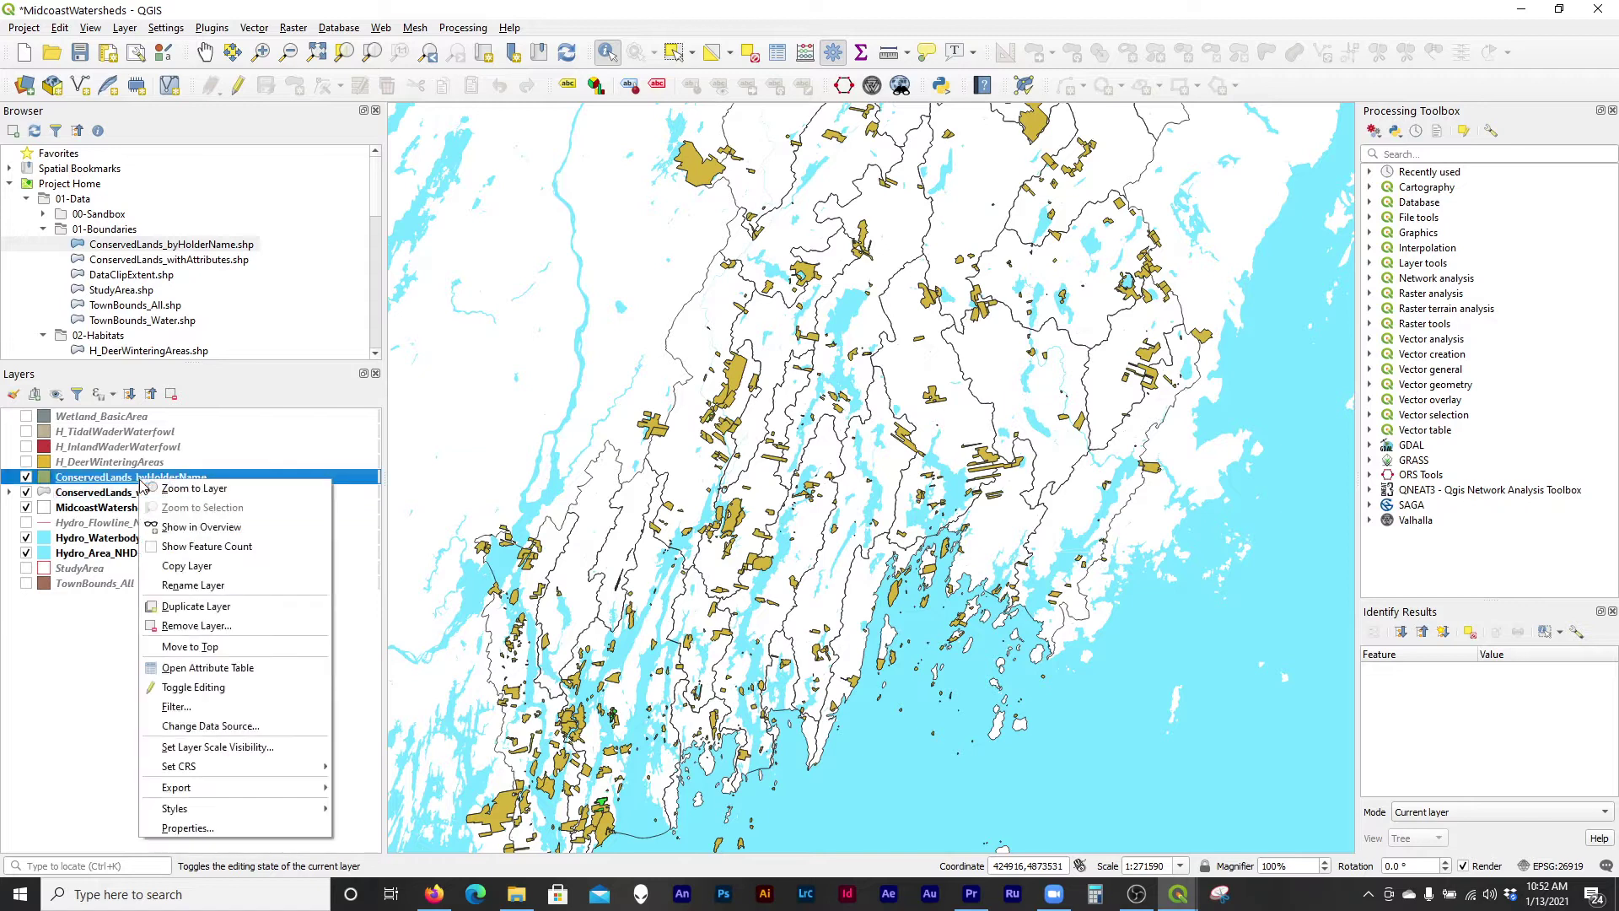
left_click(278, 828)
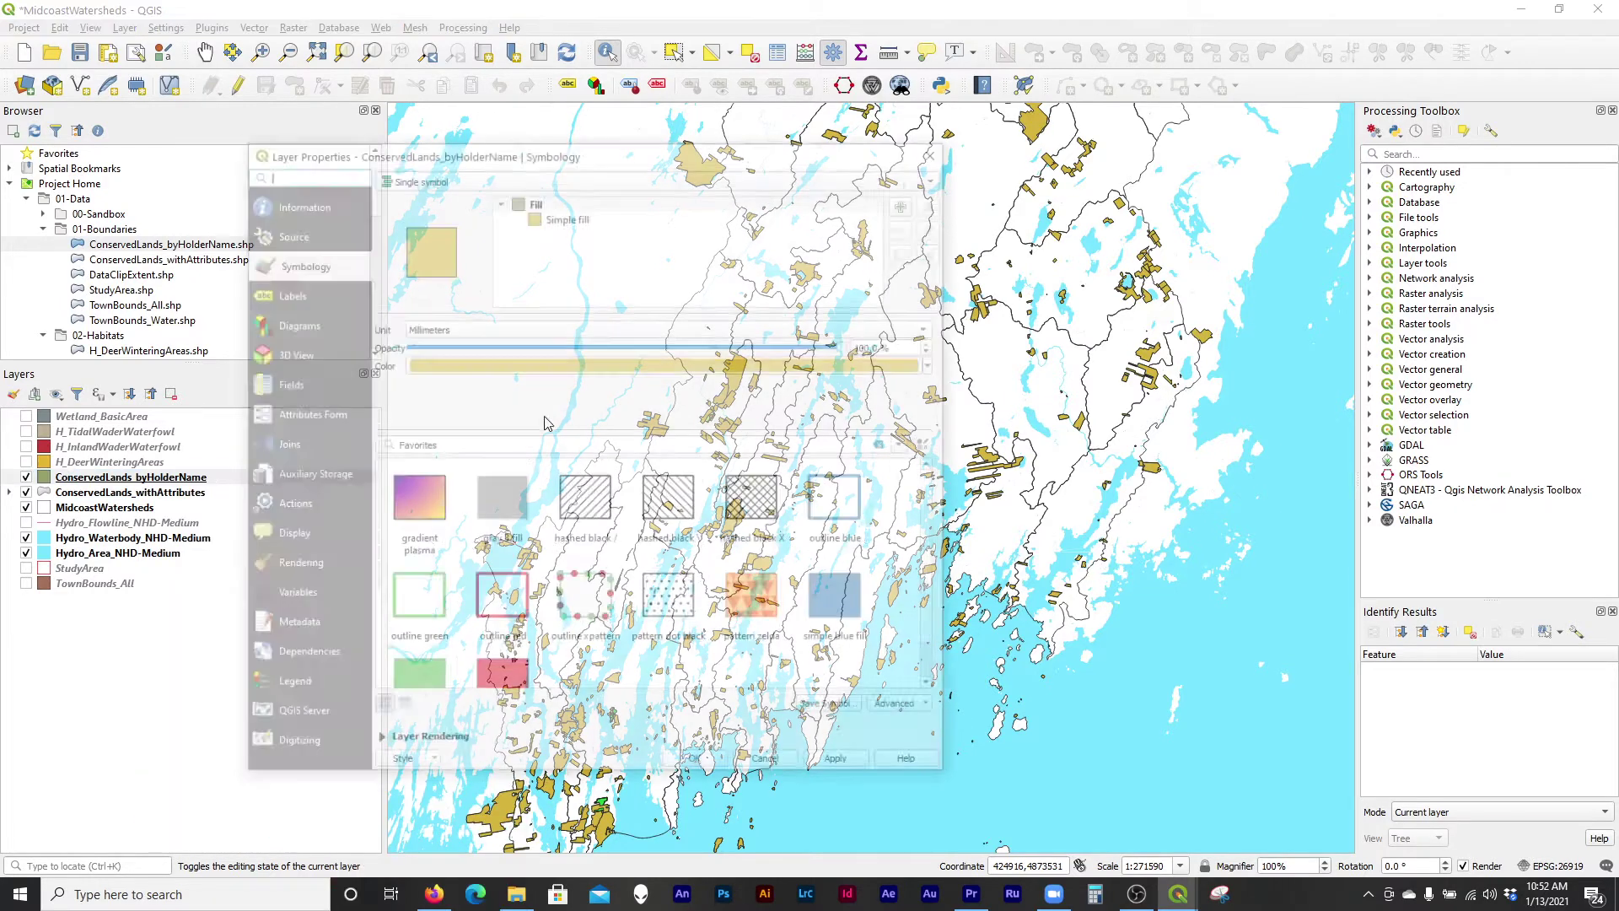
left_click(561, 178)
left_click(563, 191)
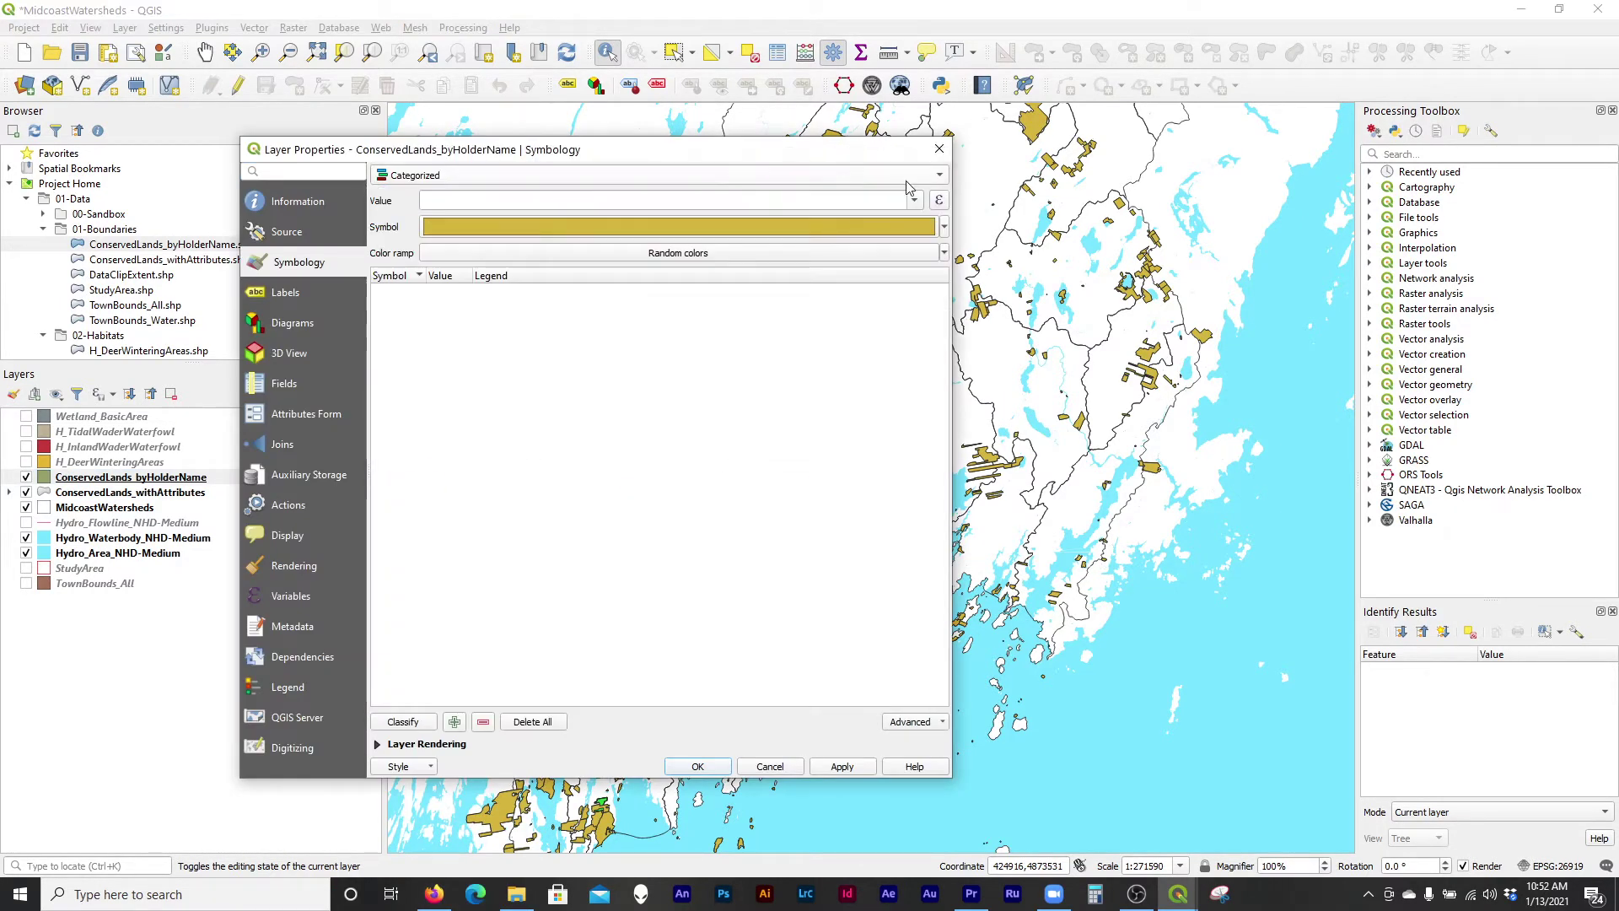
left_click(915, 199)
left_click(475, 218)
left_click(403, 722)
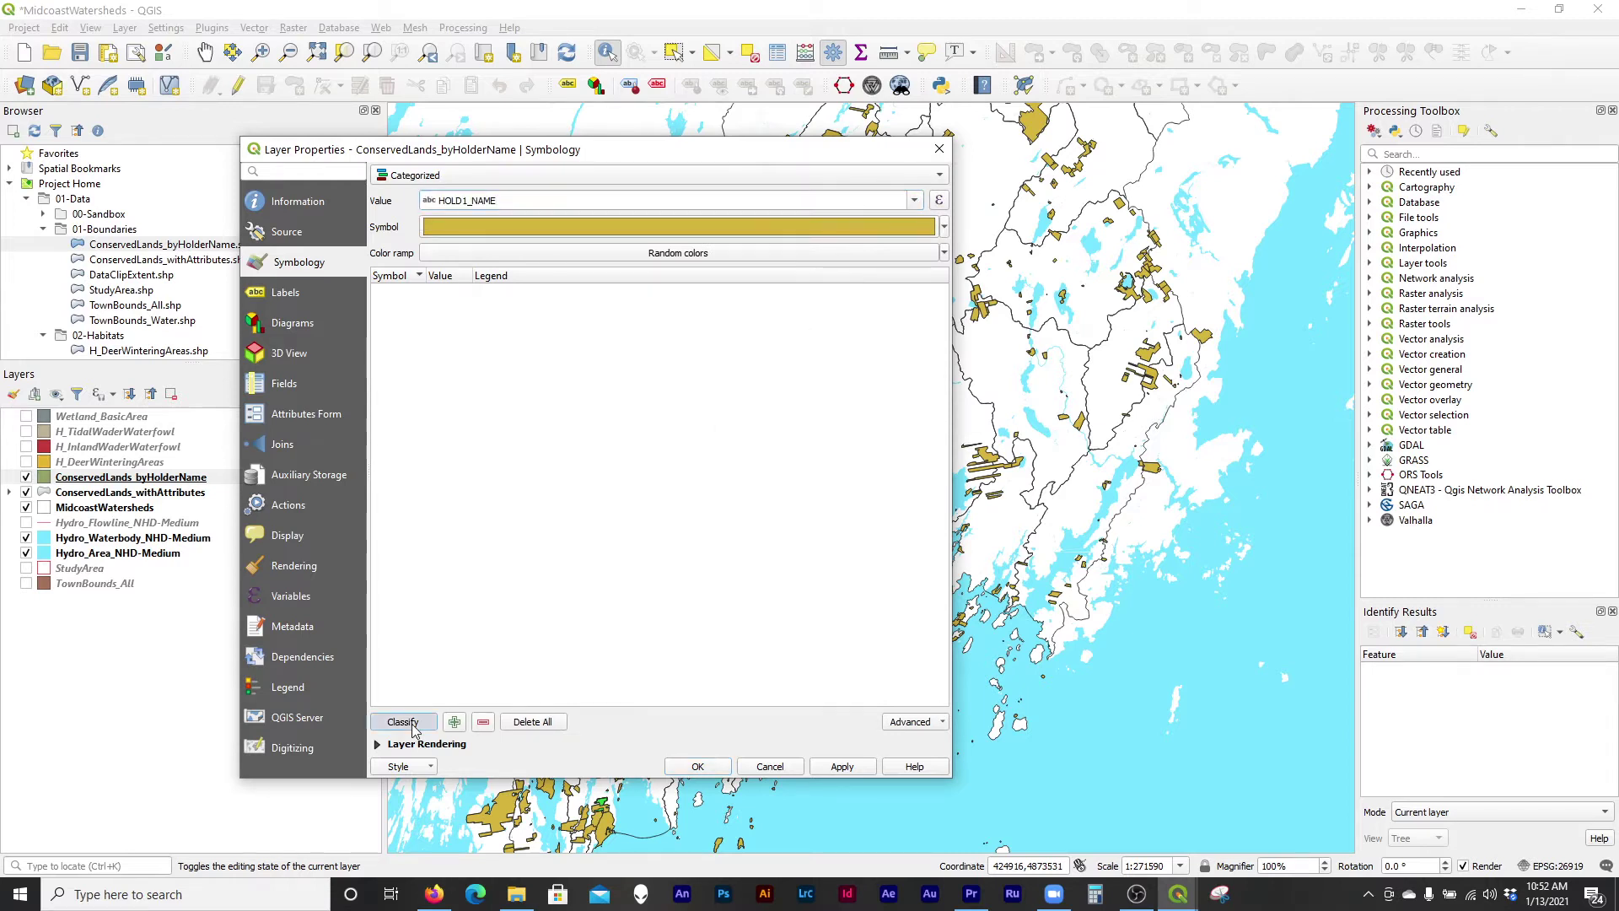
left_click(843, 767)
left_click(717, 766)
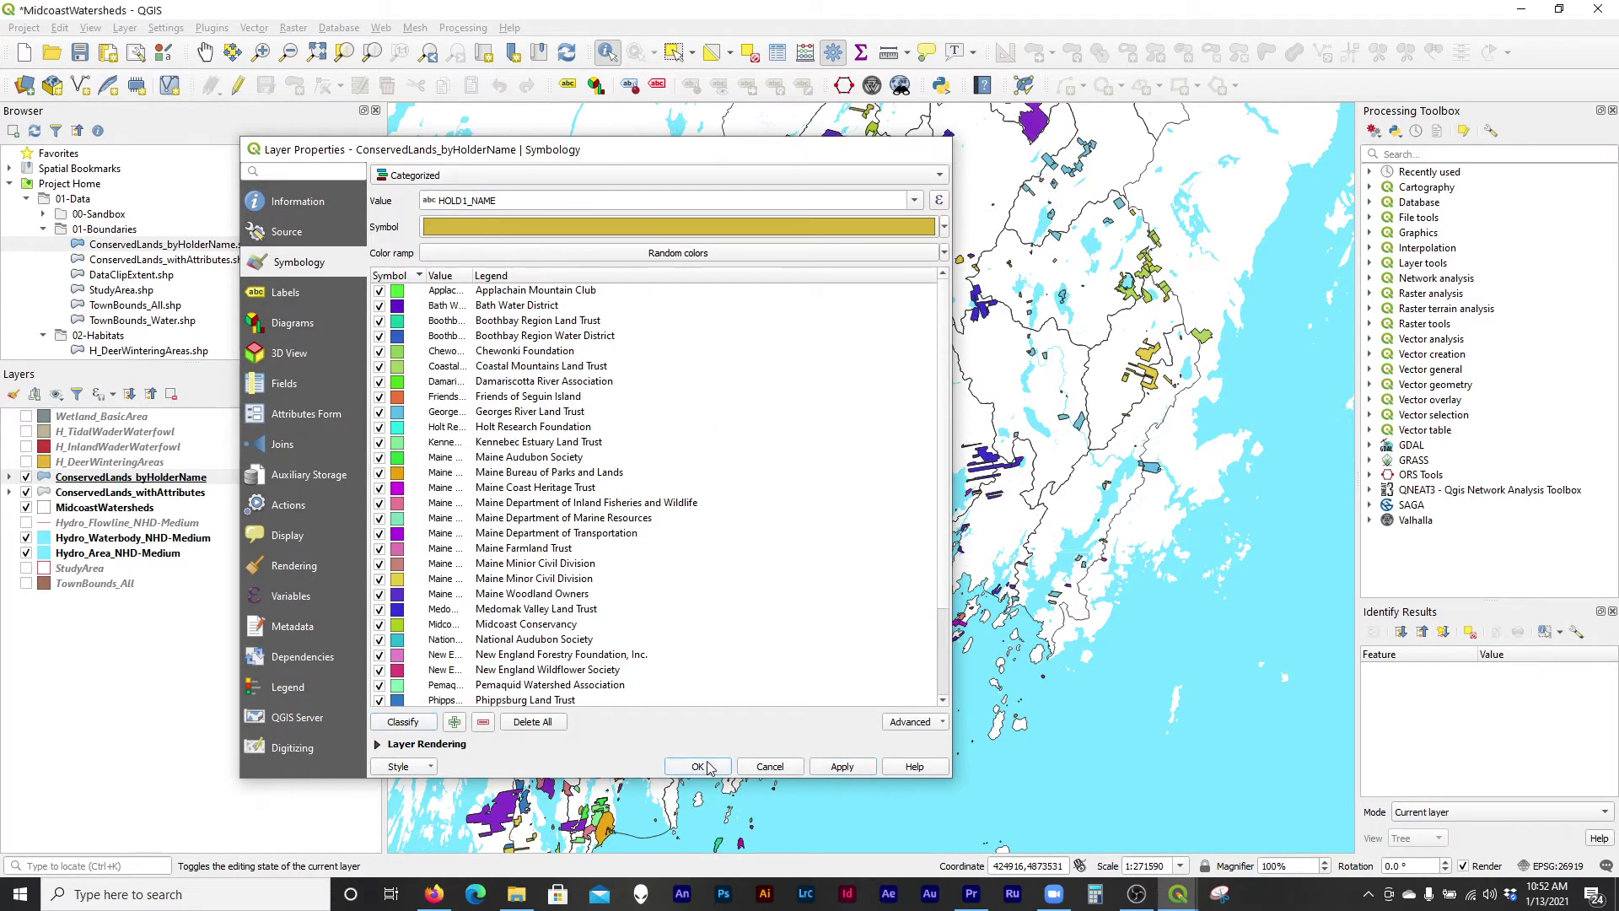
left_click(133, 493)
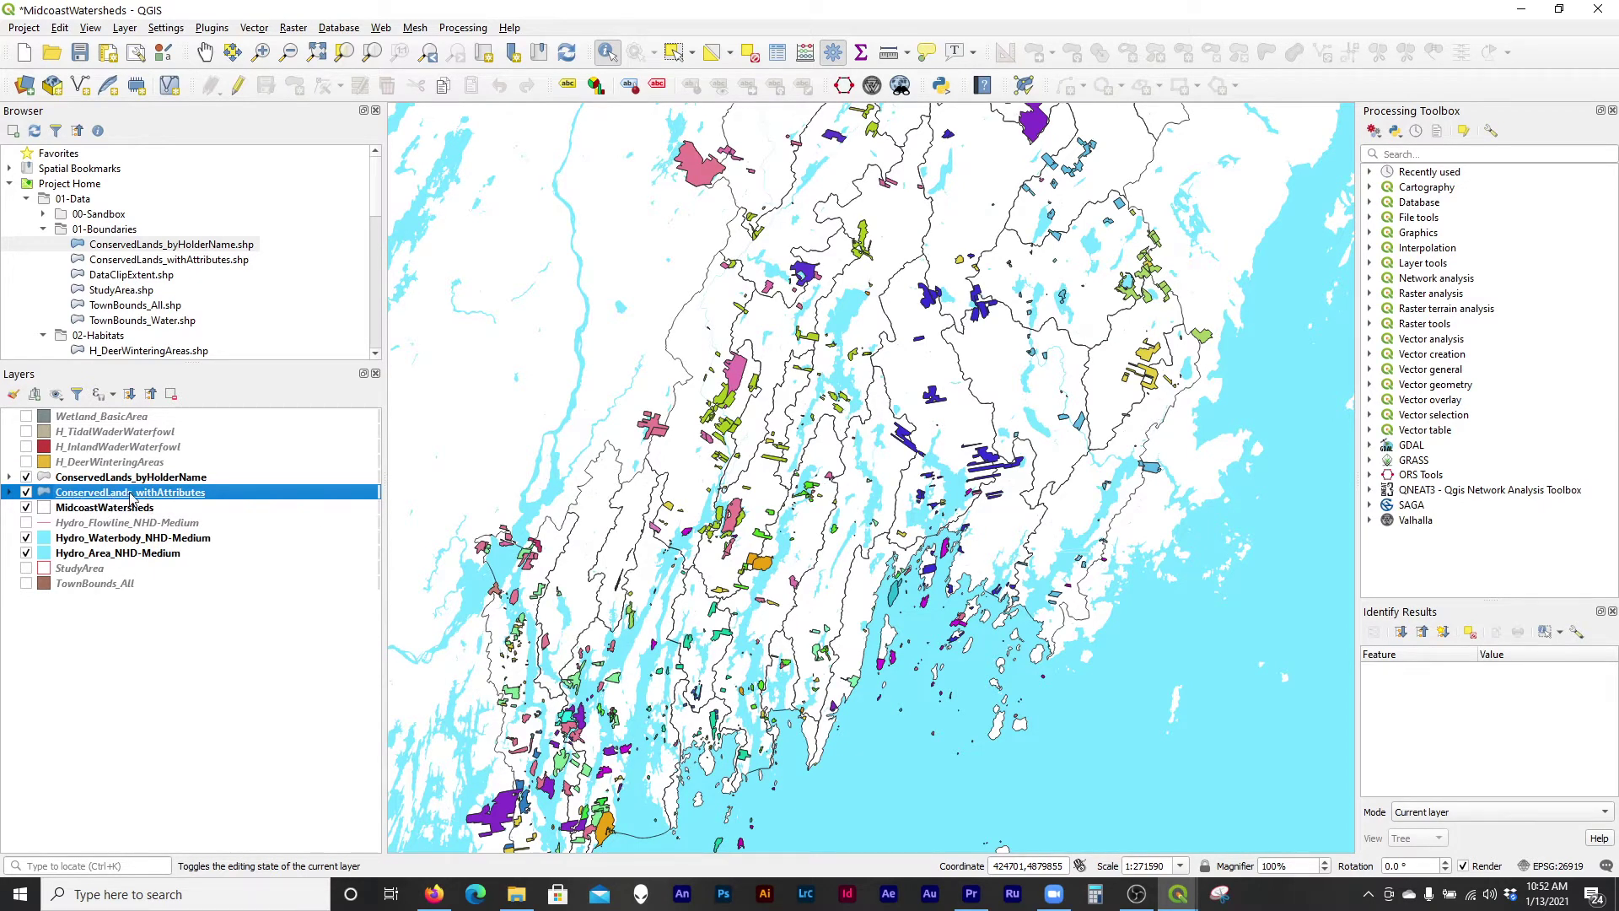
right_click(88, 496)
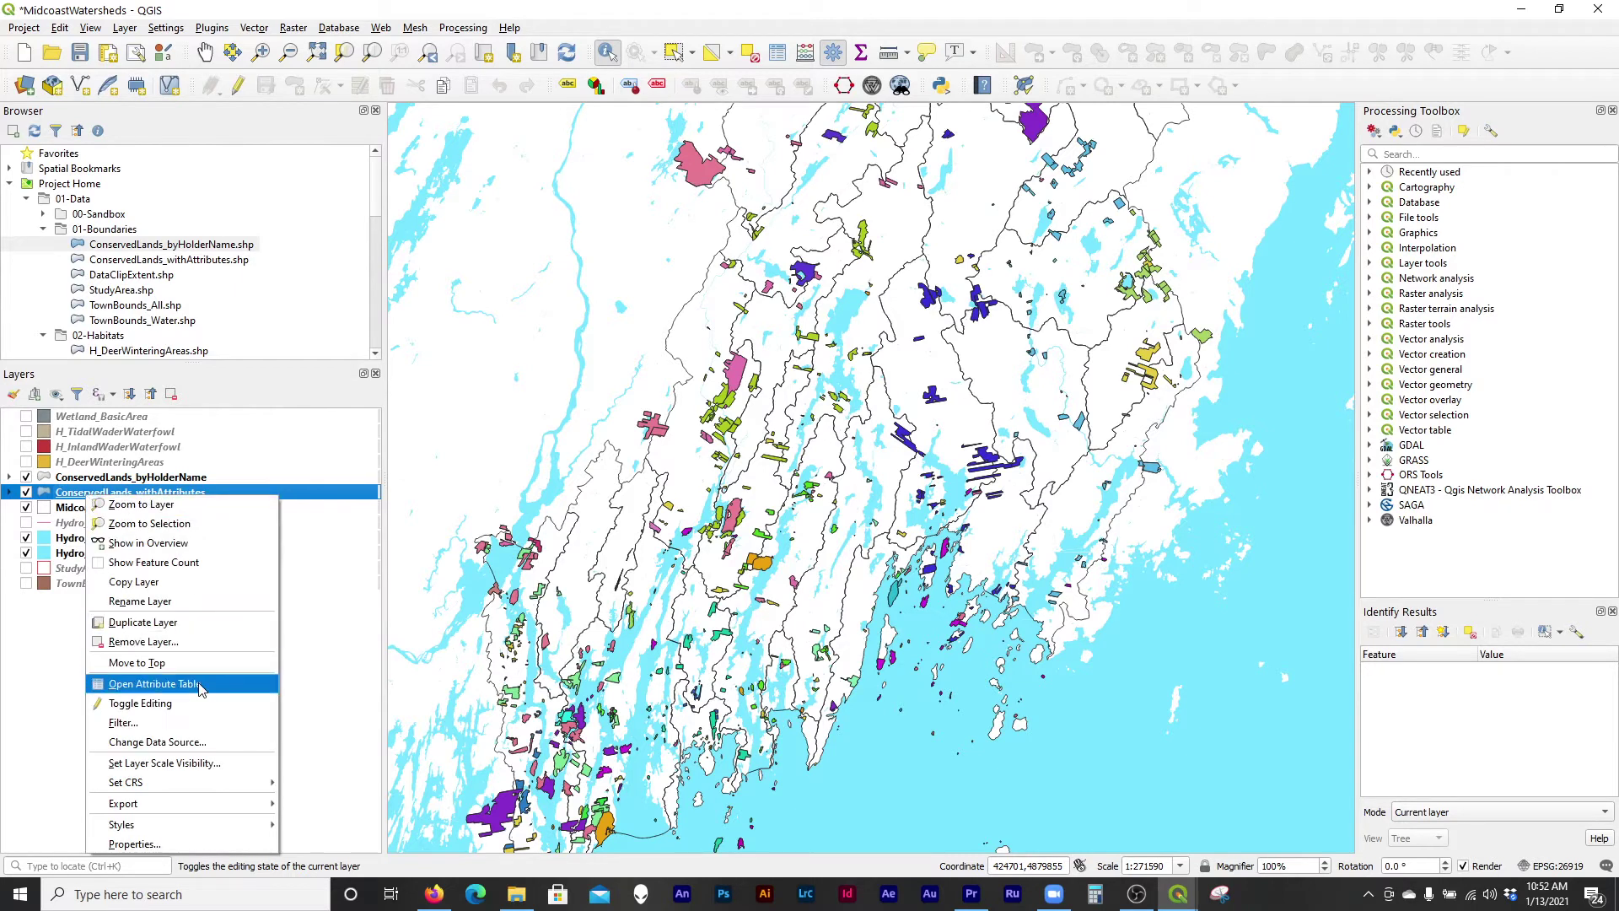
Open the ConservedLands_withAttributes table sorted by HOLD1_NAME and select Zak Preserve, Appalachee Pond, Gregory.
left_click(168, 680)
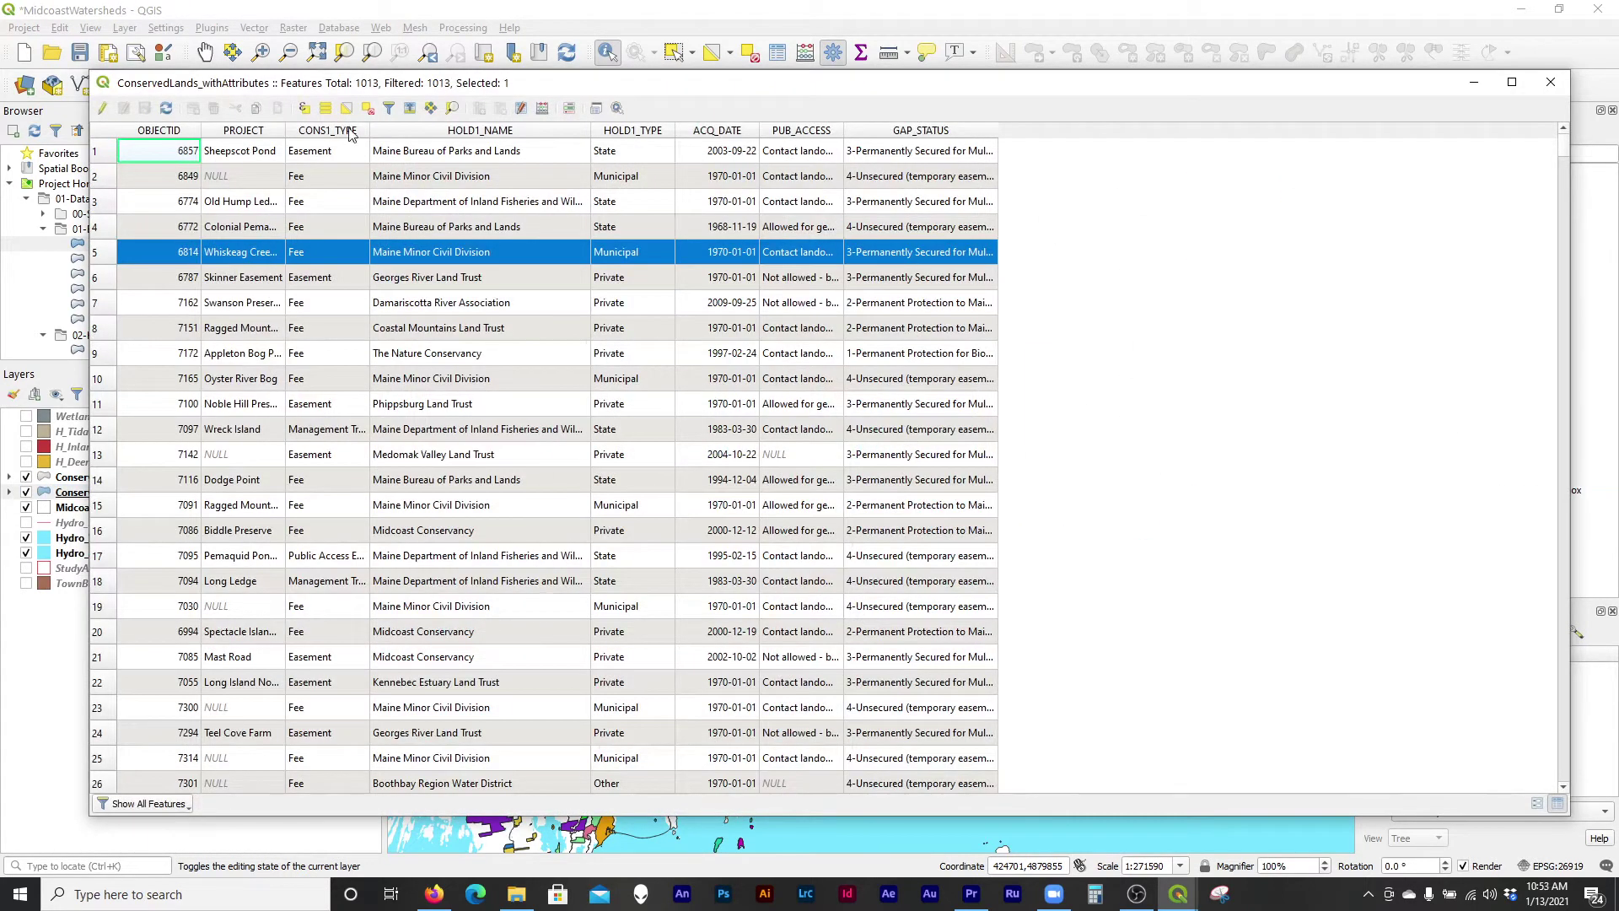
left_click(436, 131)
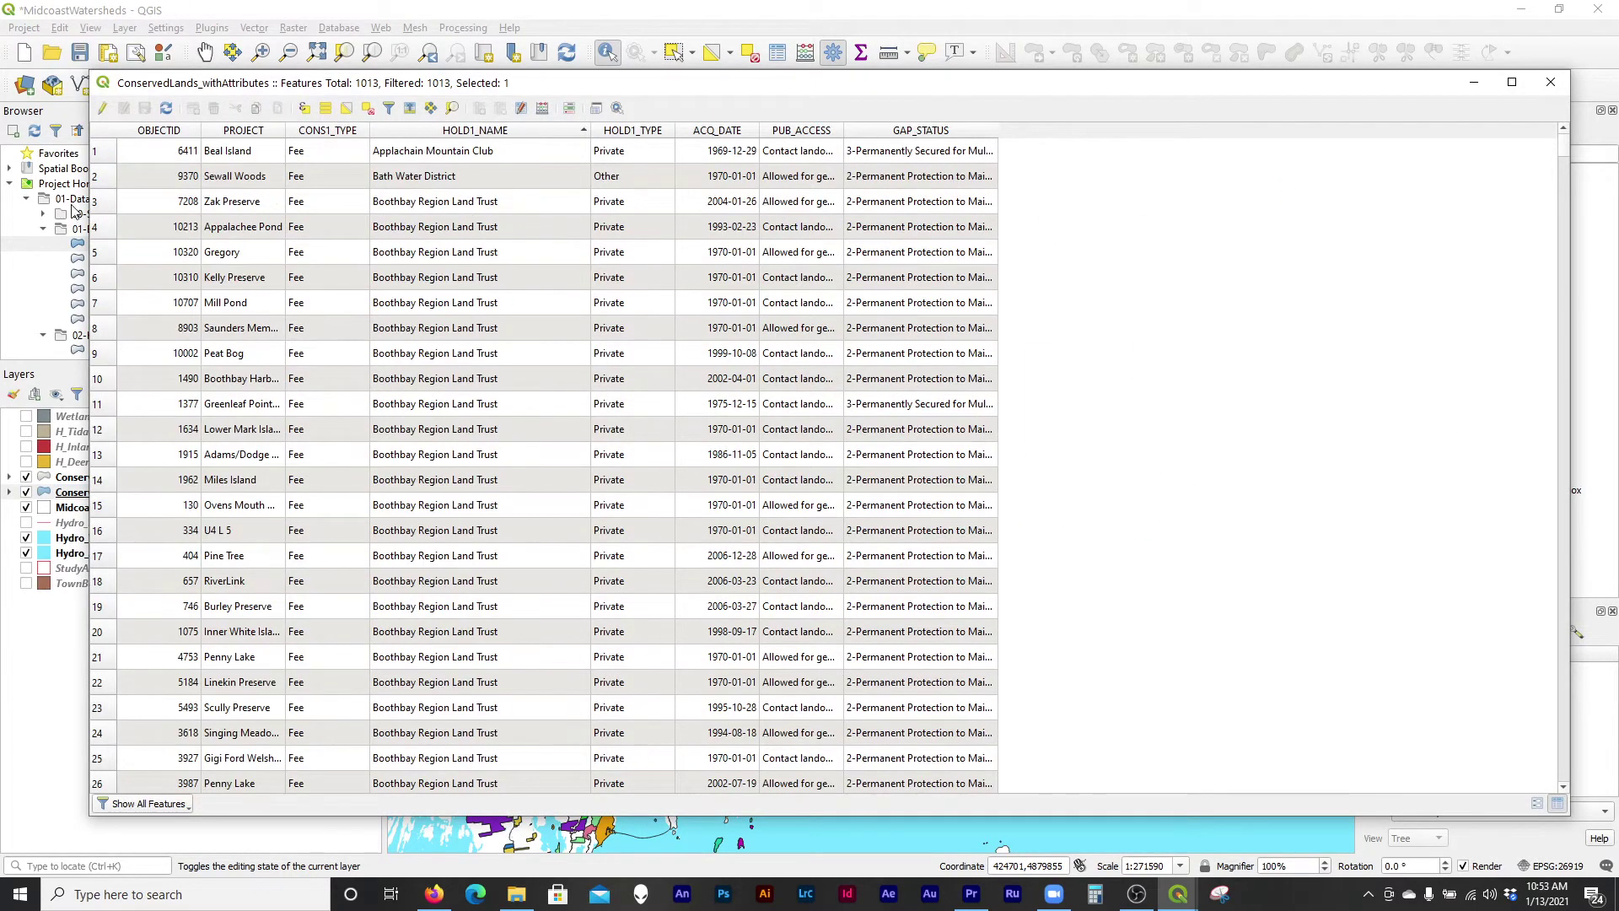
left_click(109, 208)
left_click(105, 234)
left_click(102, 252)
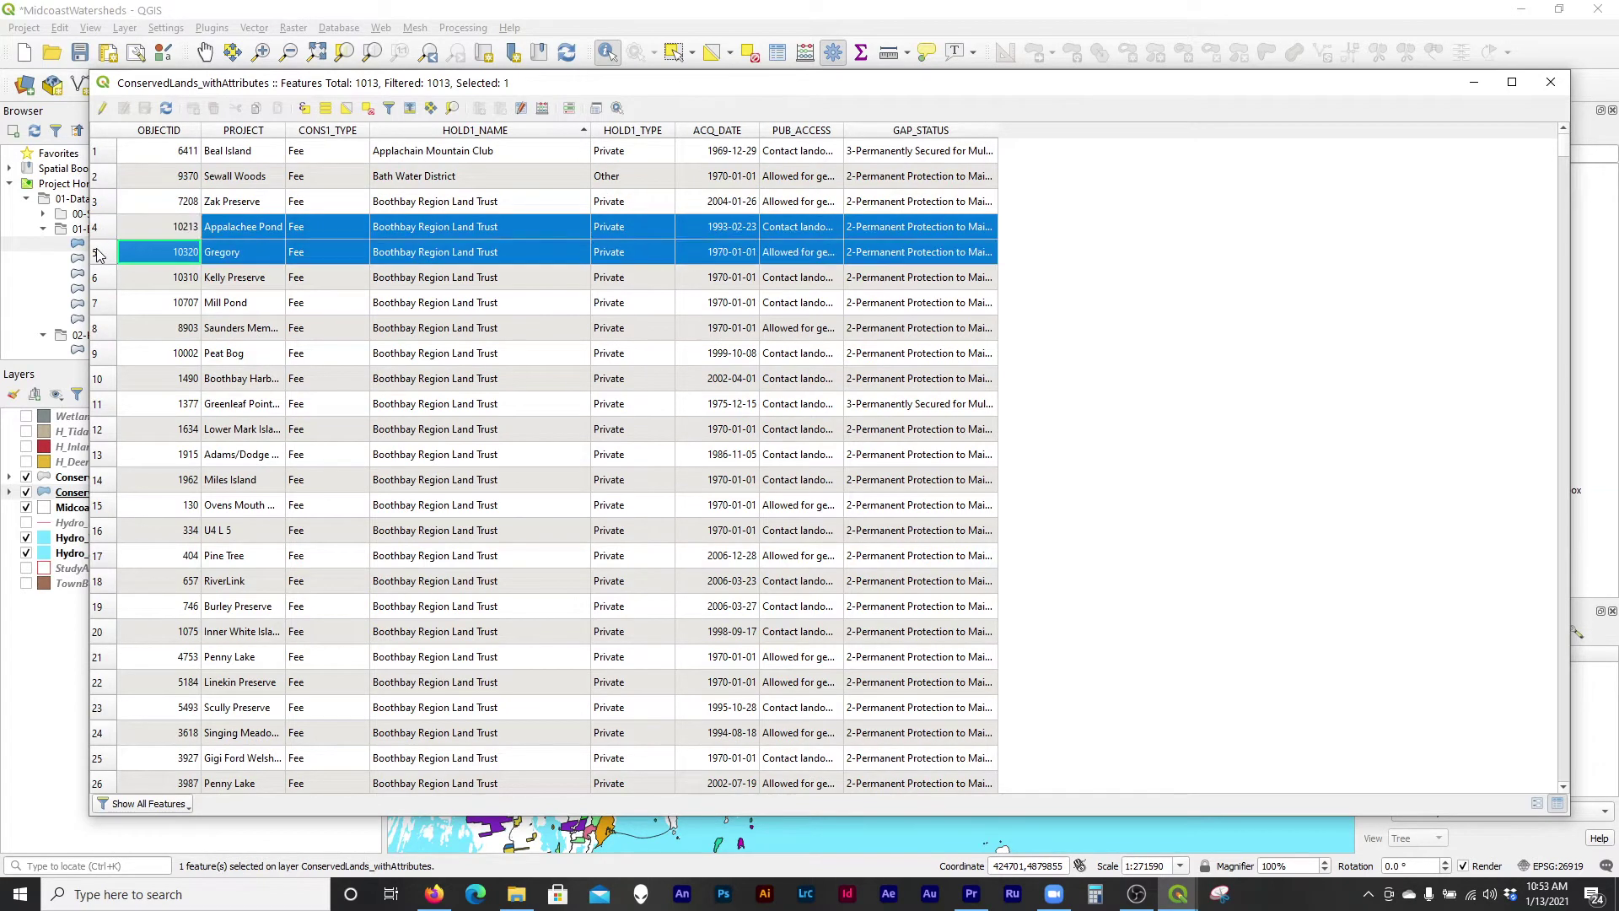
Move the table aside and select records Kelly Preserve through row 15 to see them on the map.
left_click_drag(361, 82, 1084, 119)
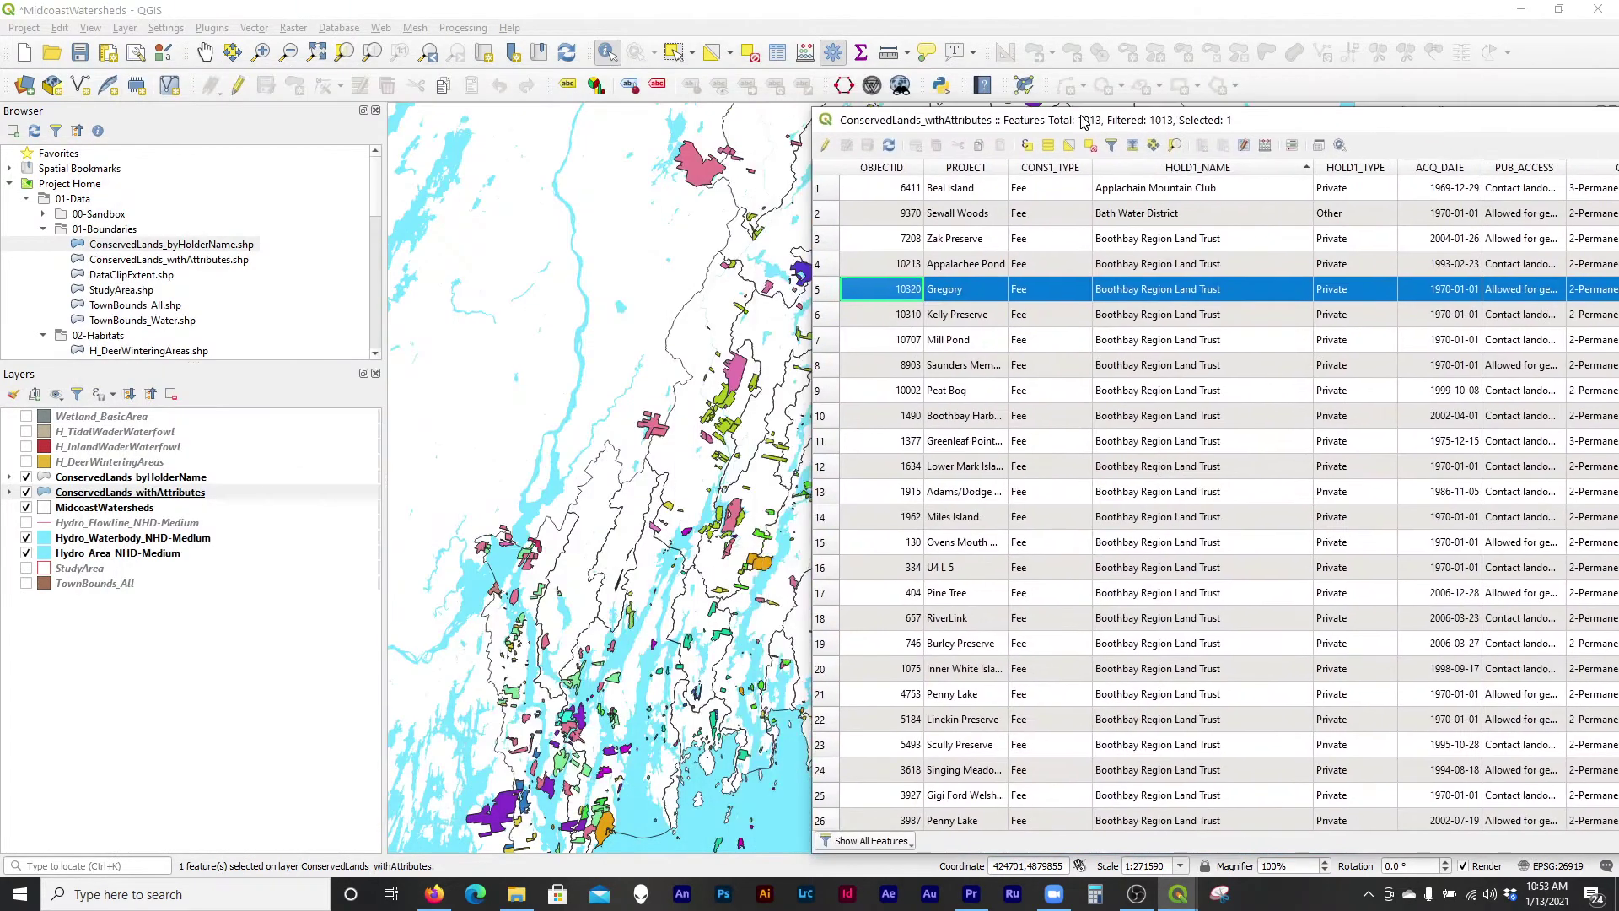
scroll(628, 266, "down", 1)
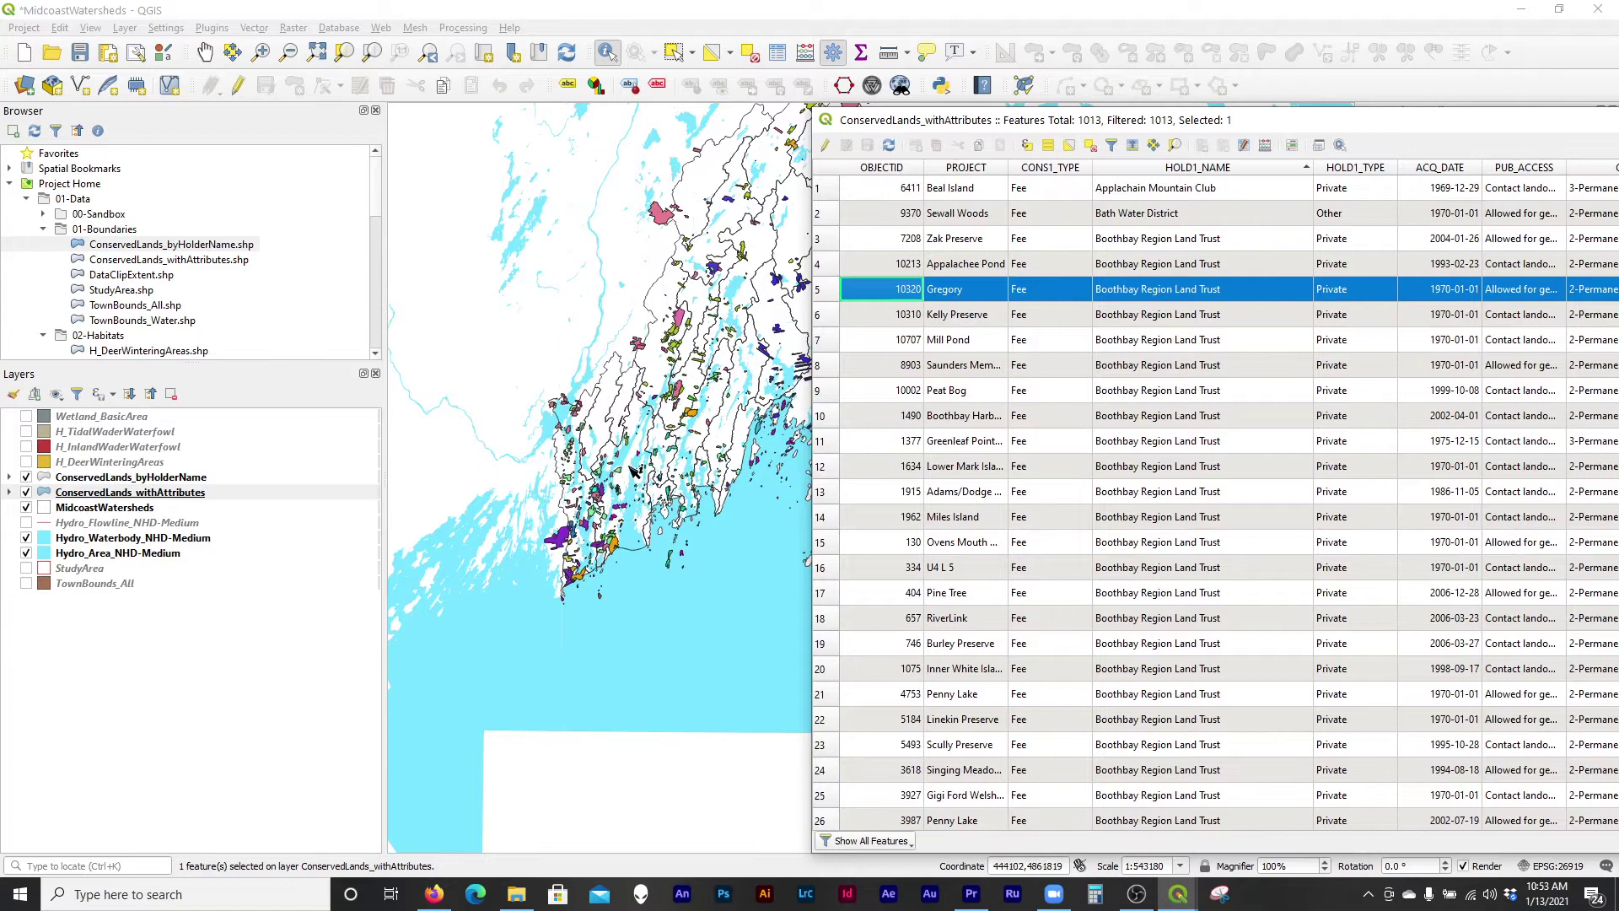
scroll(634, 471, "up", 1)
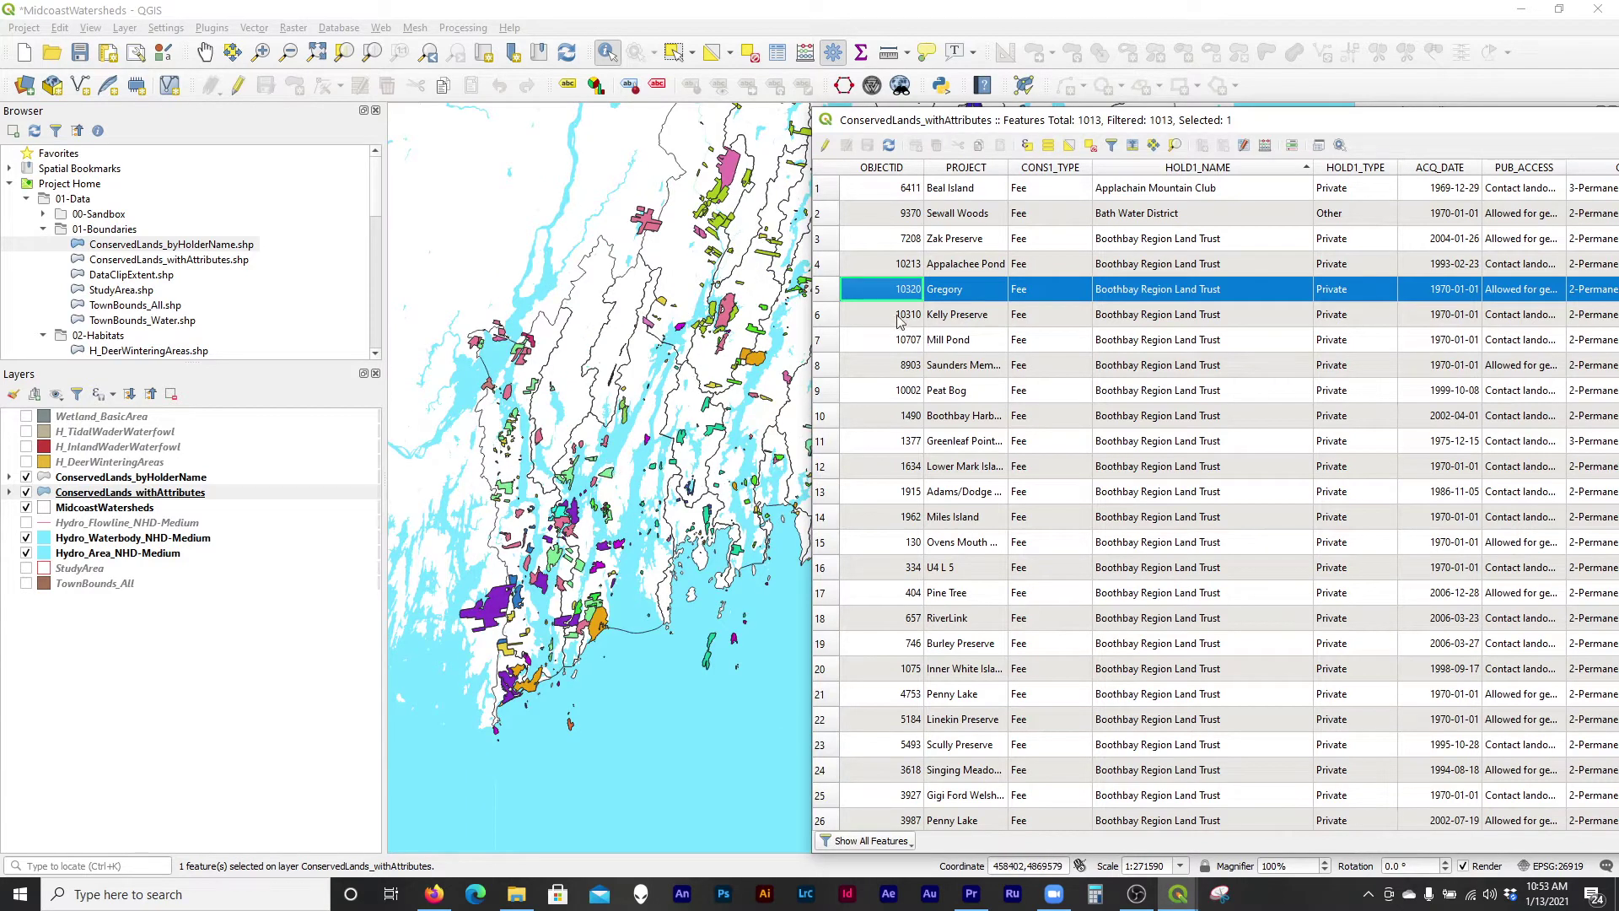
left_click(824, 318)
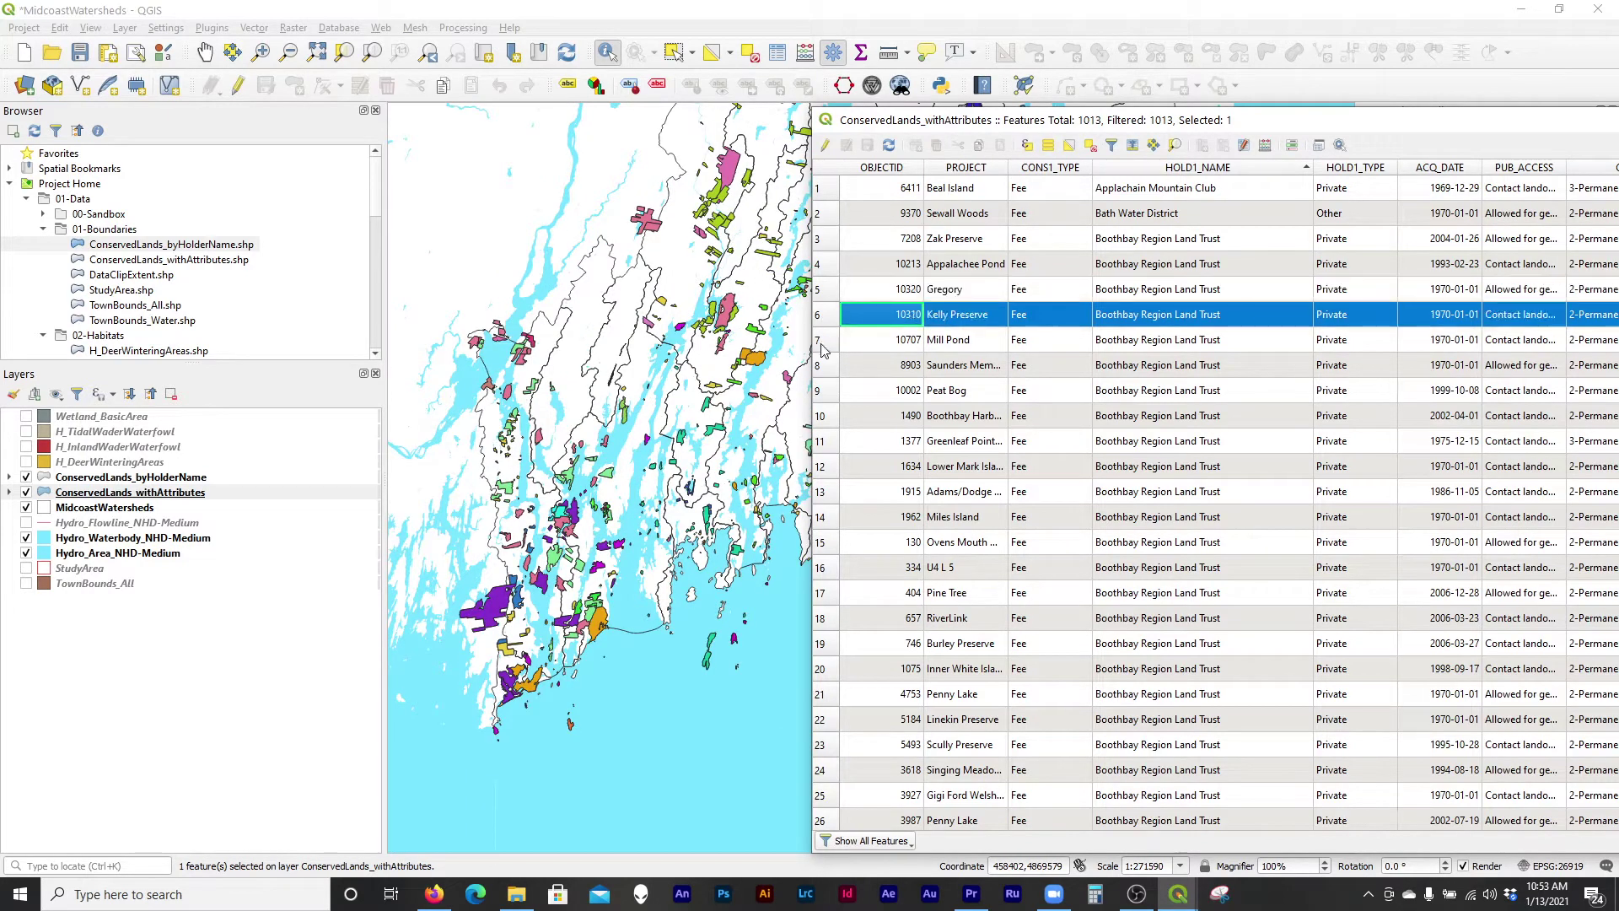
left_click(822, 344)
left_click(826, 371)
left_click(827, 392)
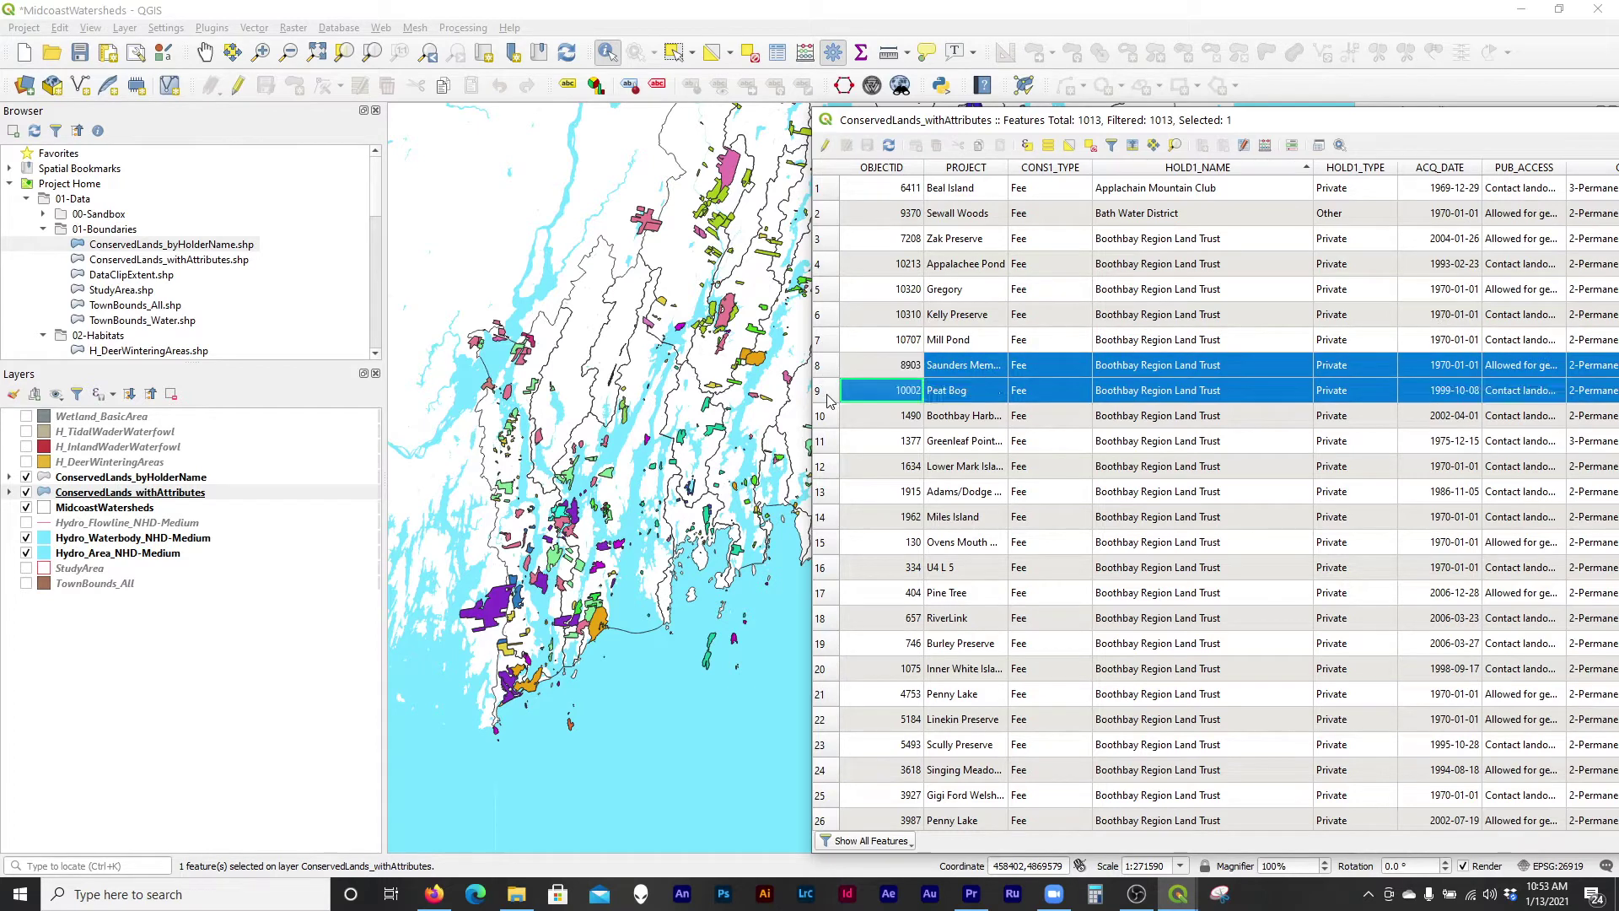
left_click(828, 417)
left_click(831, 444)
left_click(835, 472)
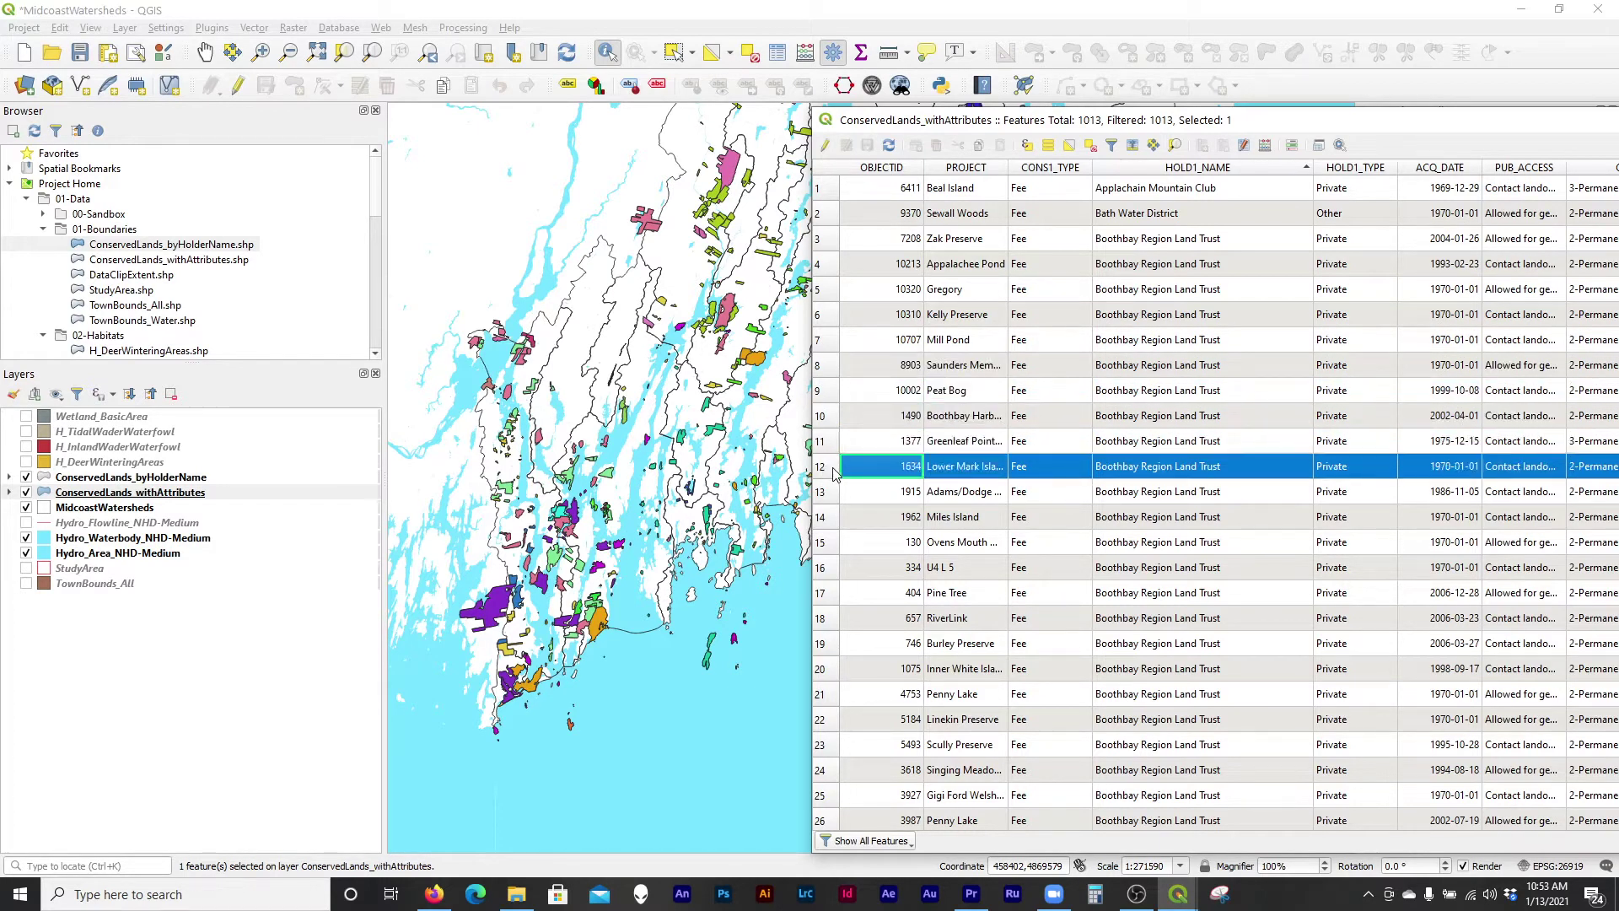
left_click(833, 493)
left_click(829, 517)
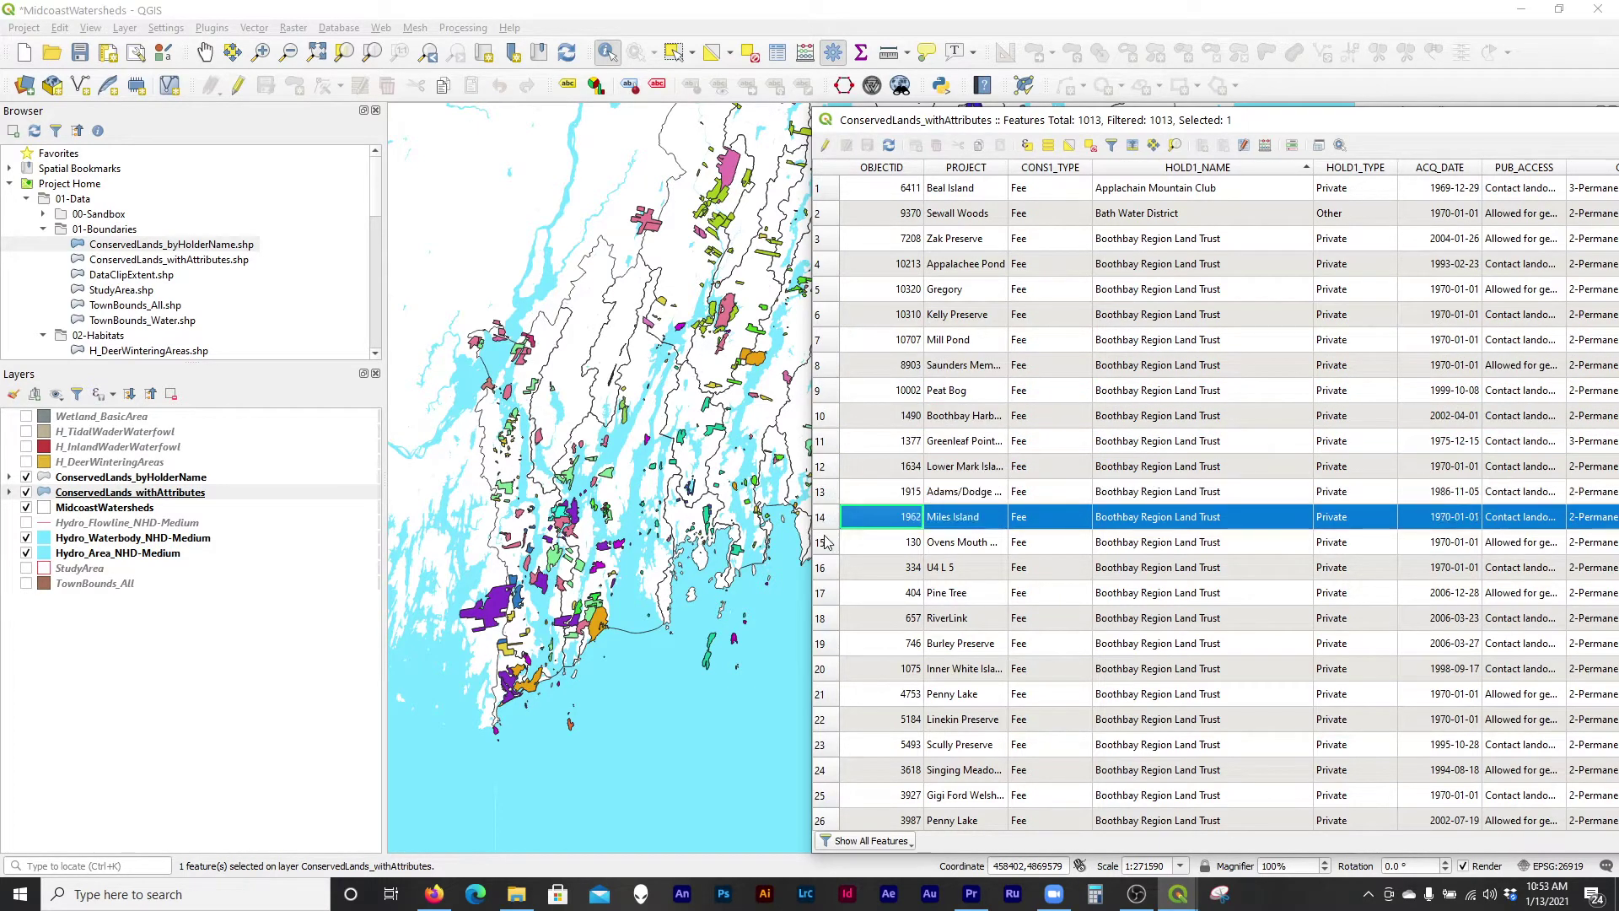
left_click(828, 542)
Bring the GAP_STATUS column into view and deselect all records.
left_click_drag(1204, 120, 950, 59)
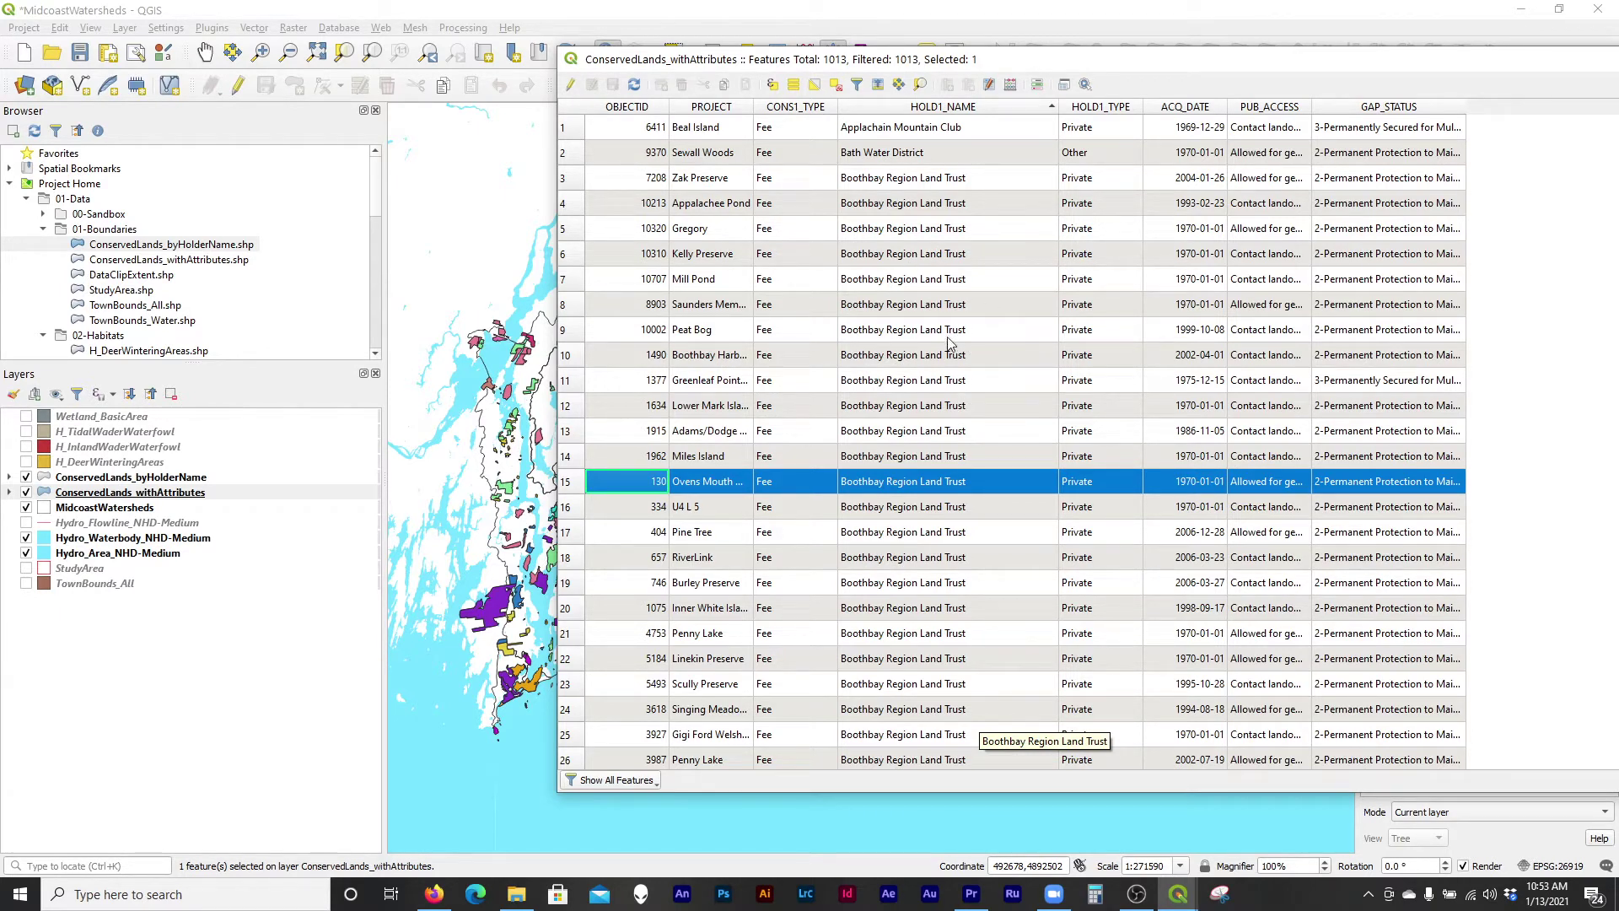
left_click(836, 84)
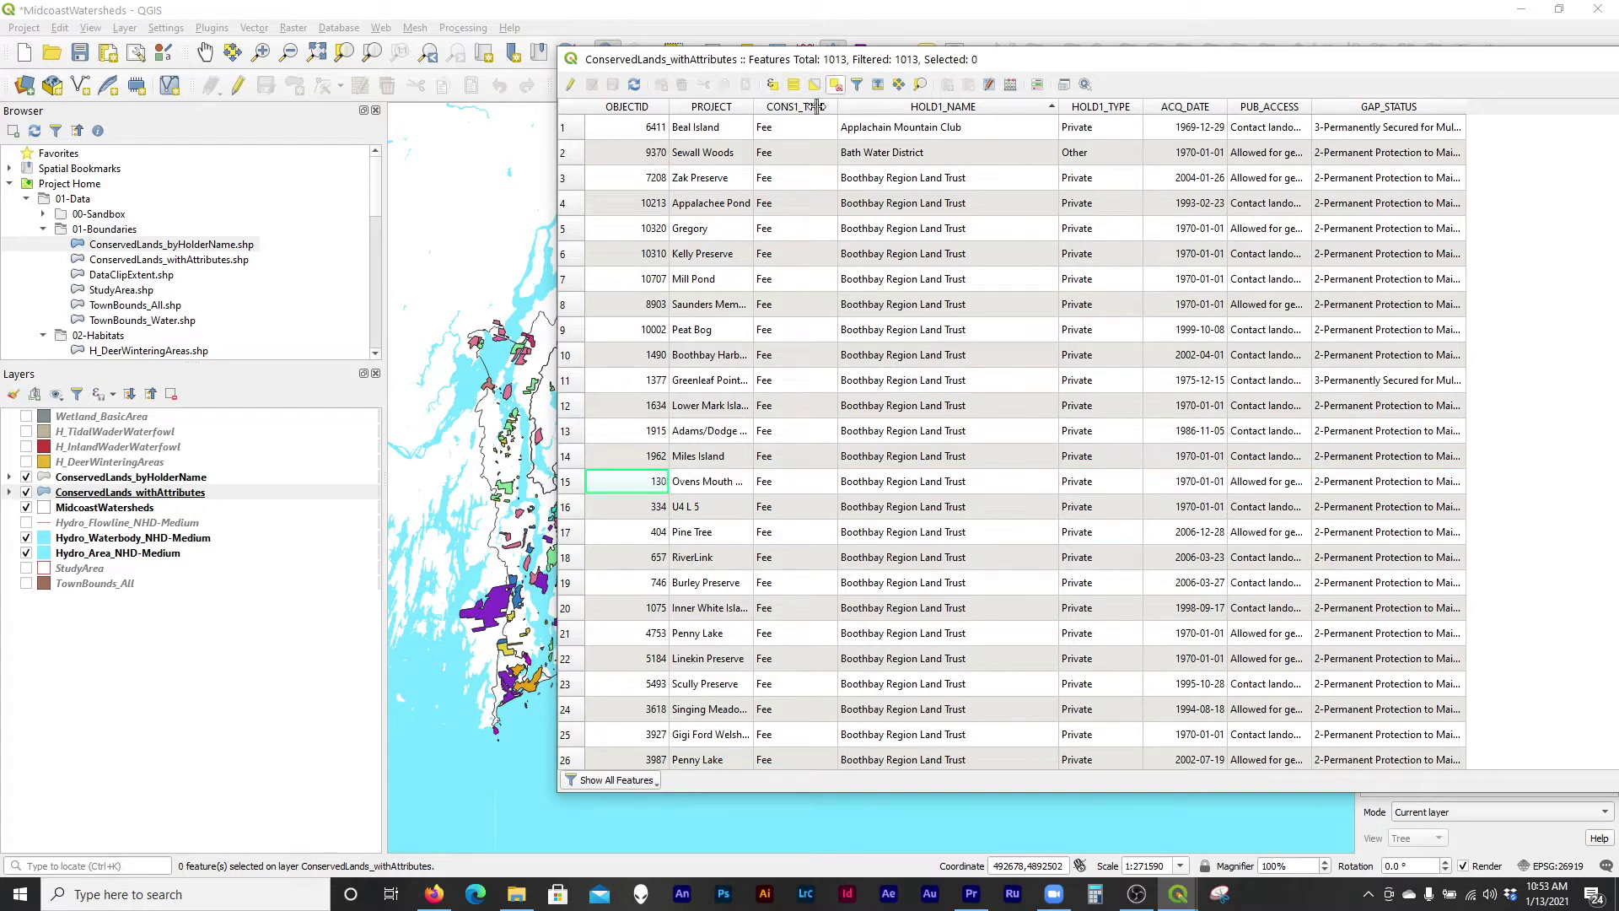
left_click(184, 480)
Open the ConservedLands_byHolderName table, widen HOLD1_NAME and sort it ascending.
right_click(148, 483)
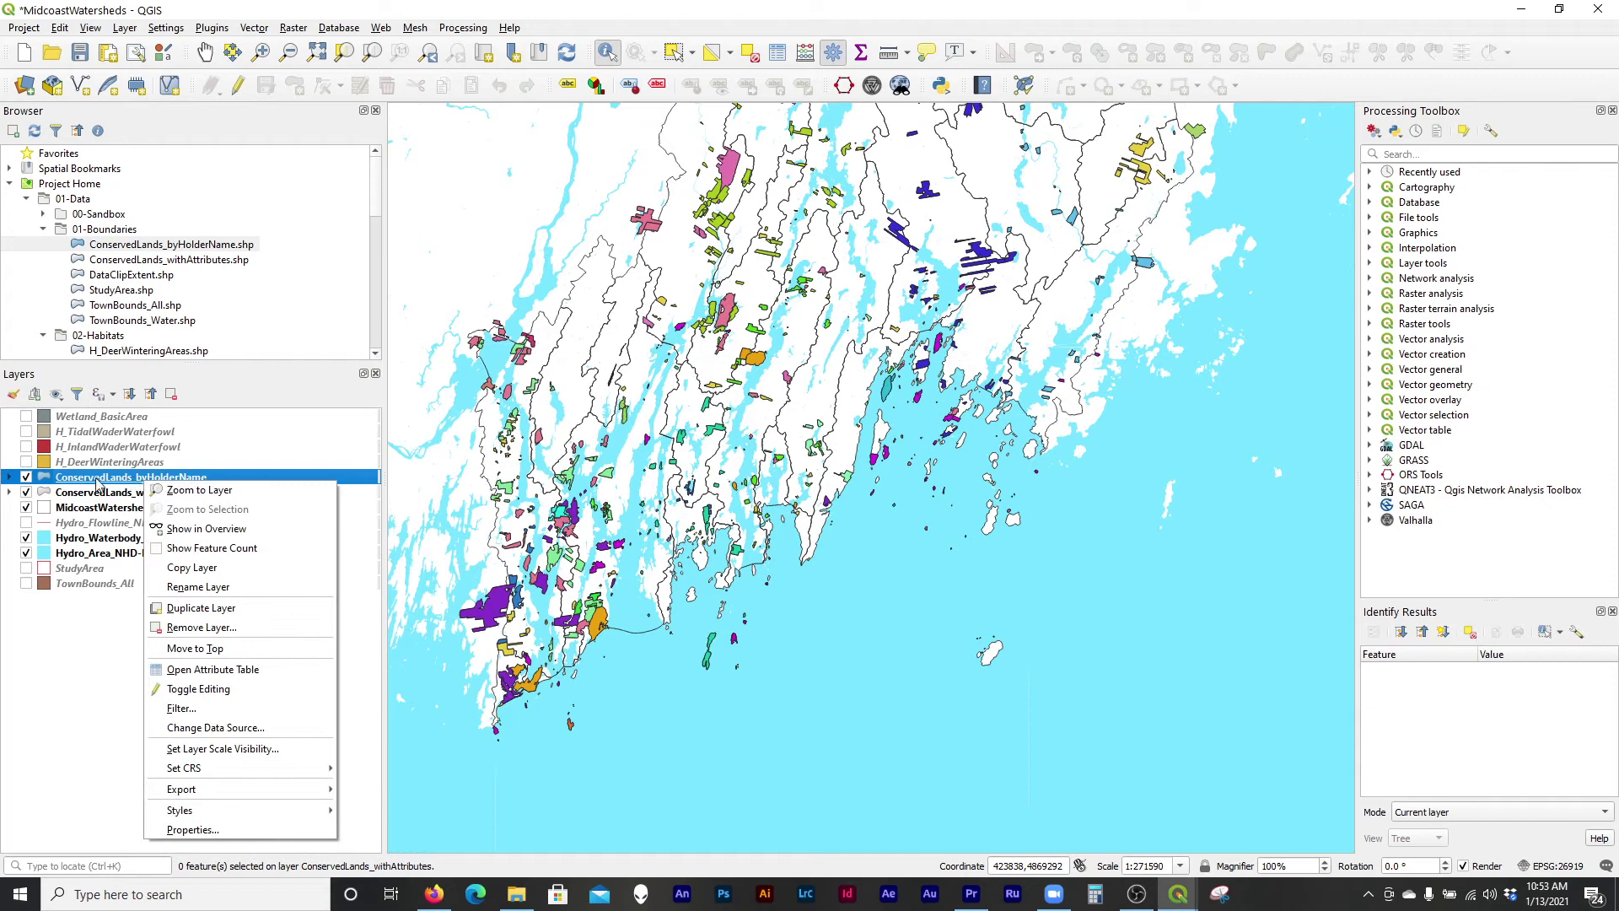
left_click(207, 670)
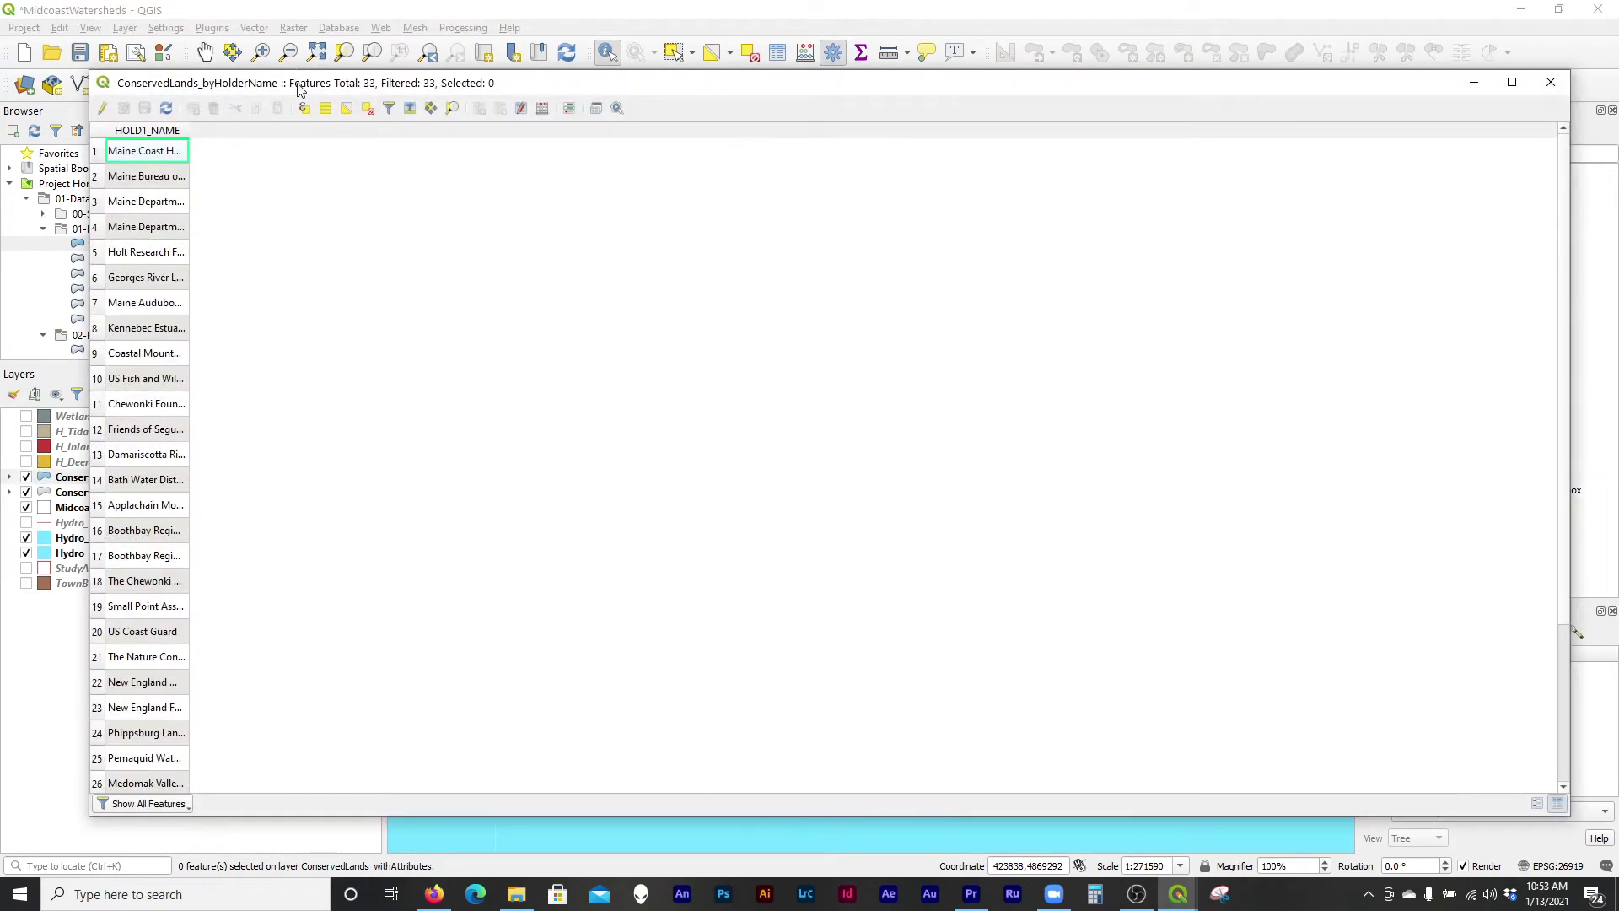
left_click_drag(299, 89, 1155, 118)
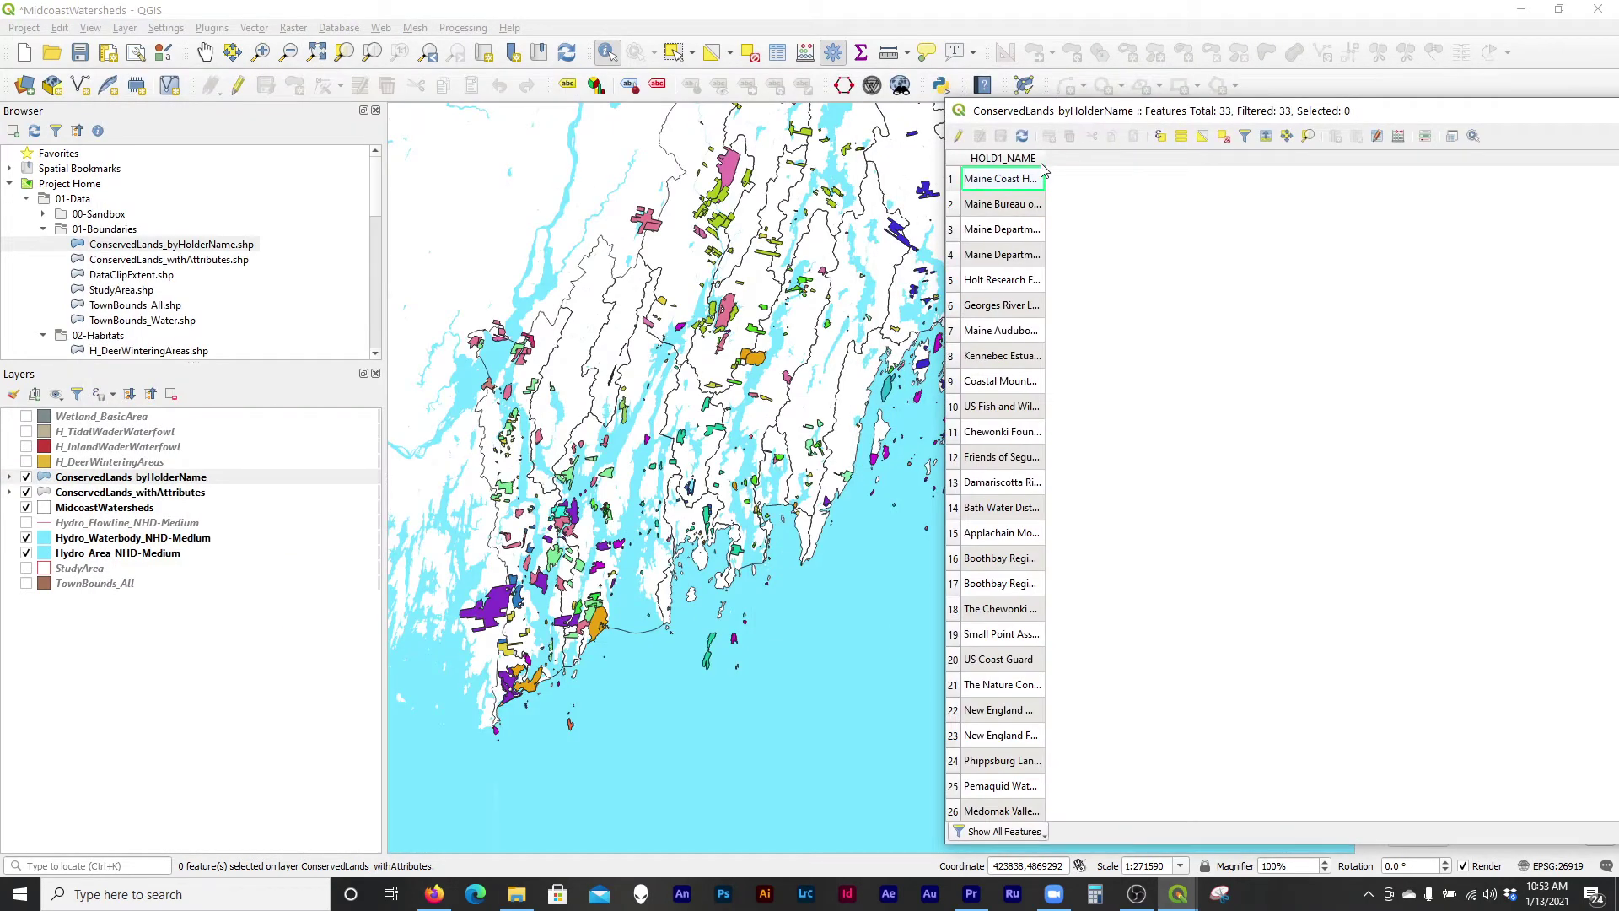
left_click_drag(1044, 160, 1398, 188)
left_click(1143, 160)
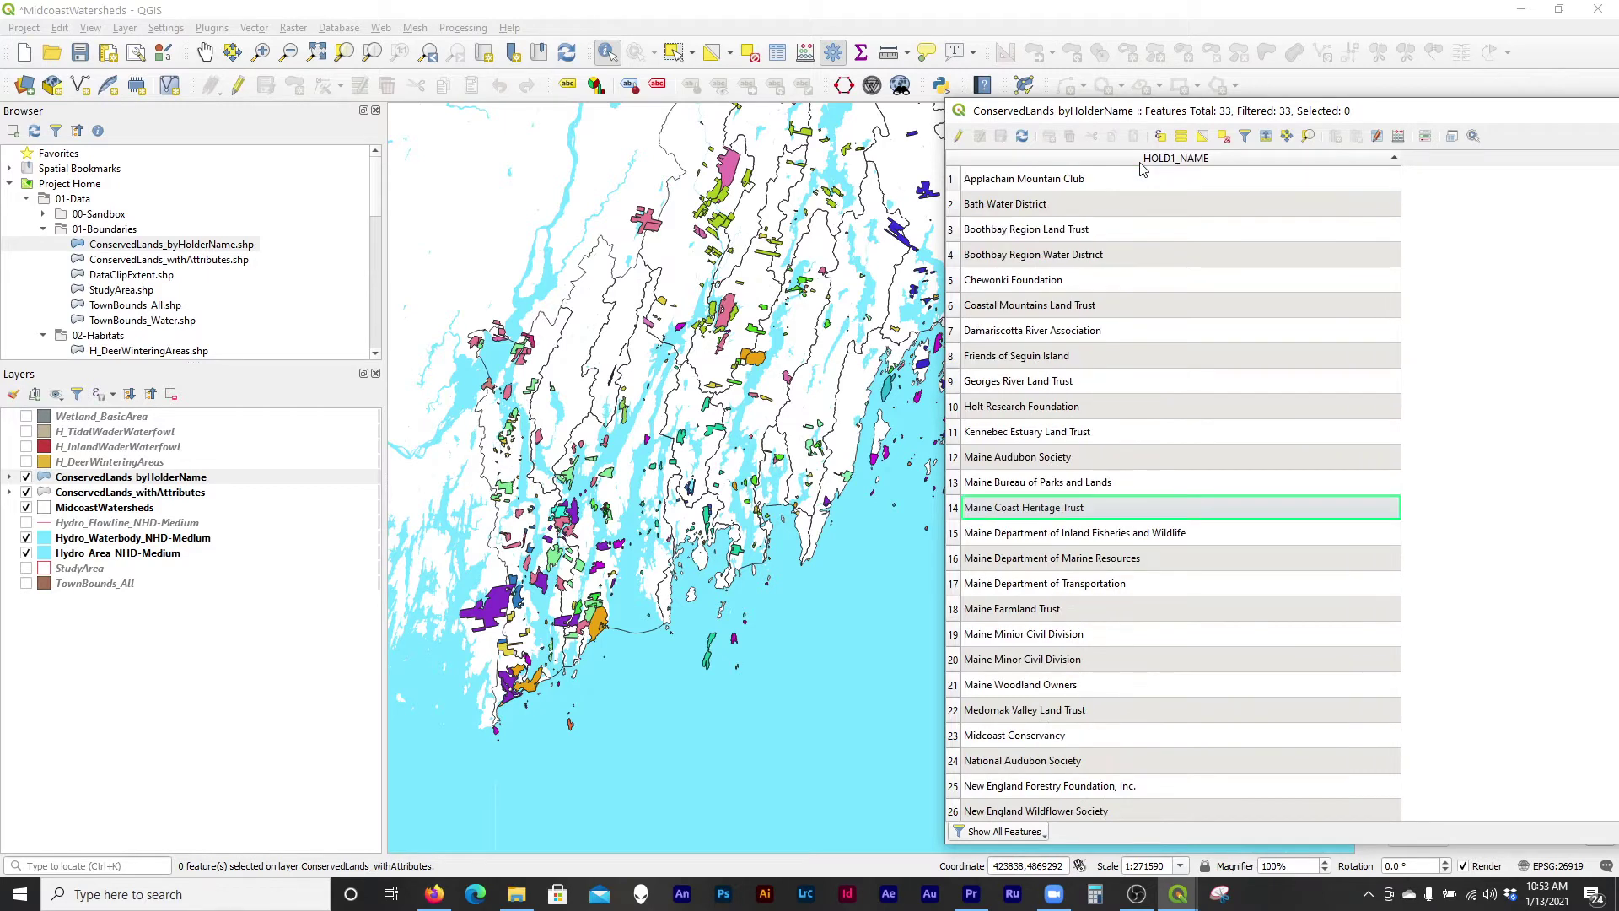
Select the Boothbay Region Land Trust record and zoom the map in on its parcels.
left_click(956, 231)
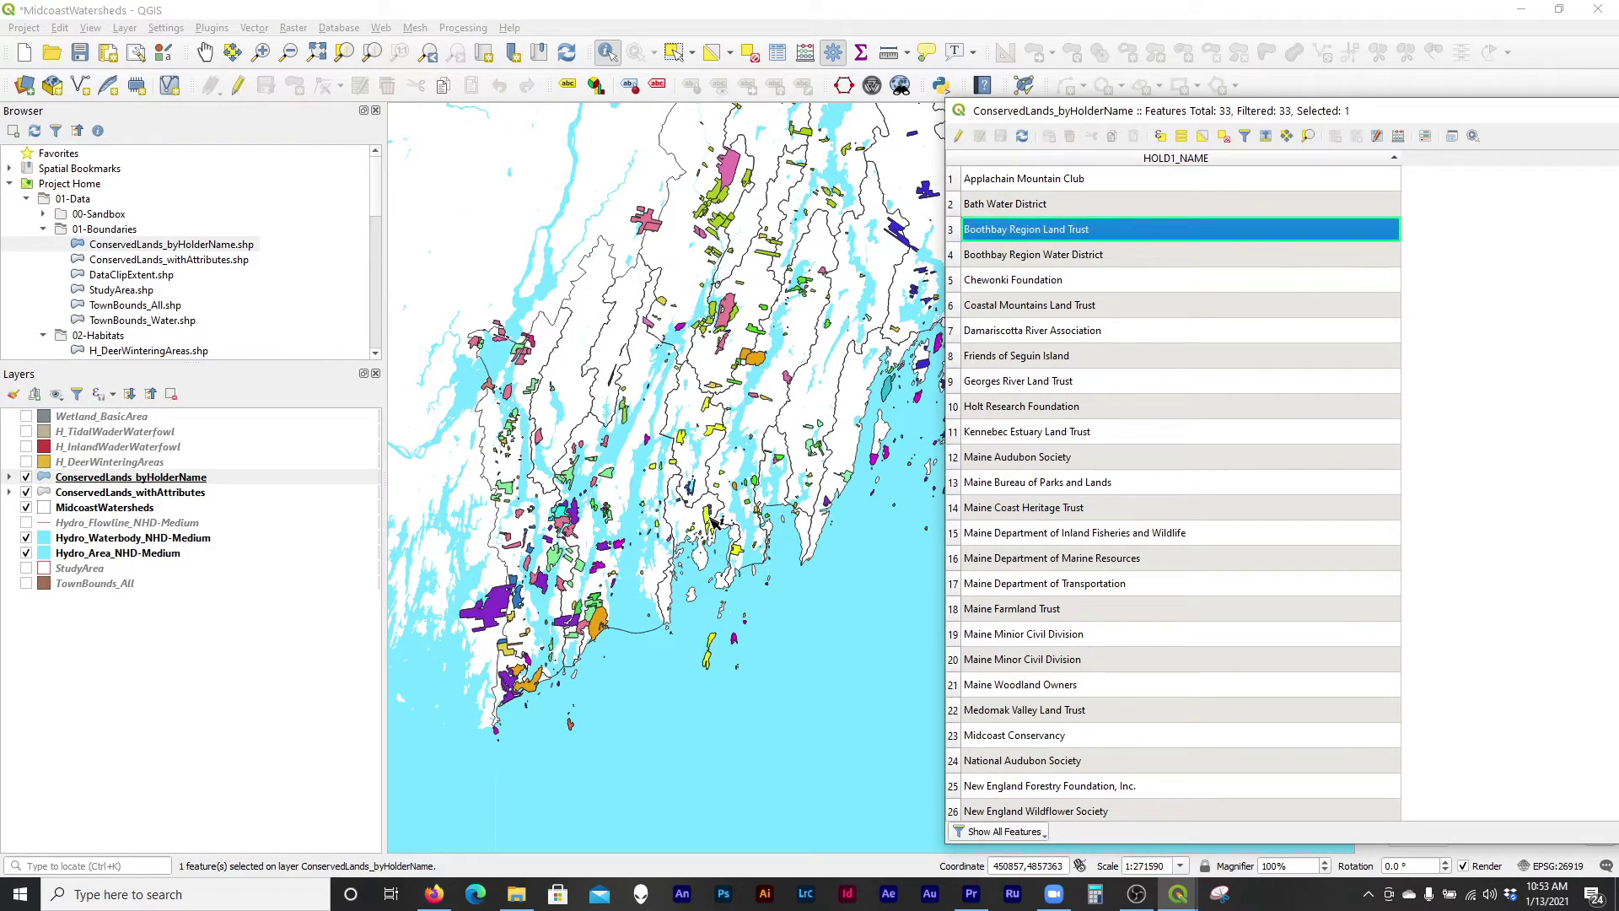
scroll(715, 522, "up", 1)
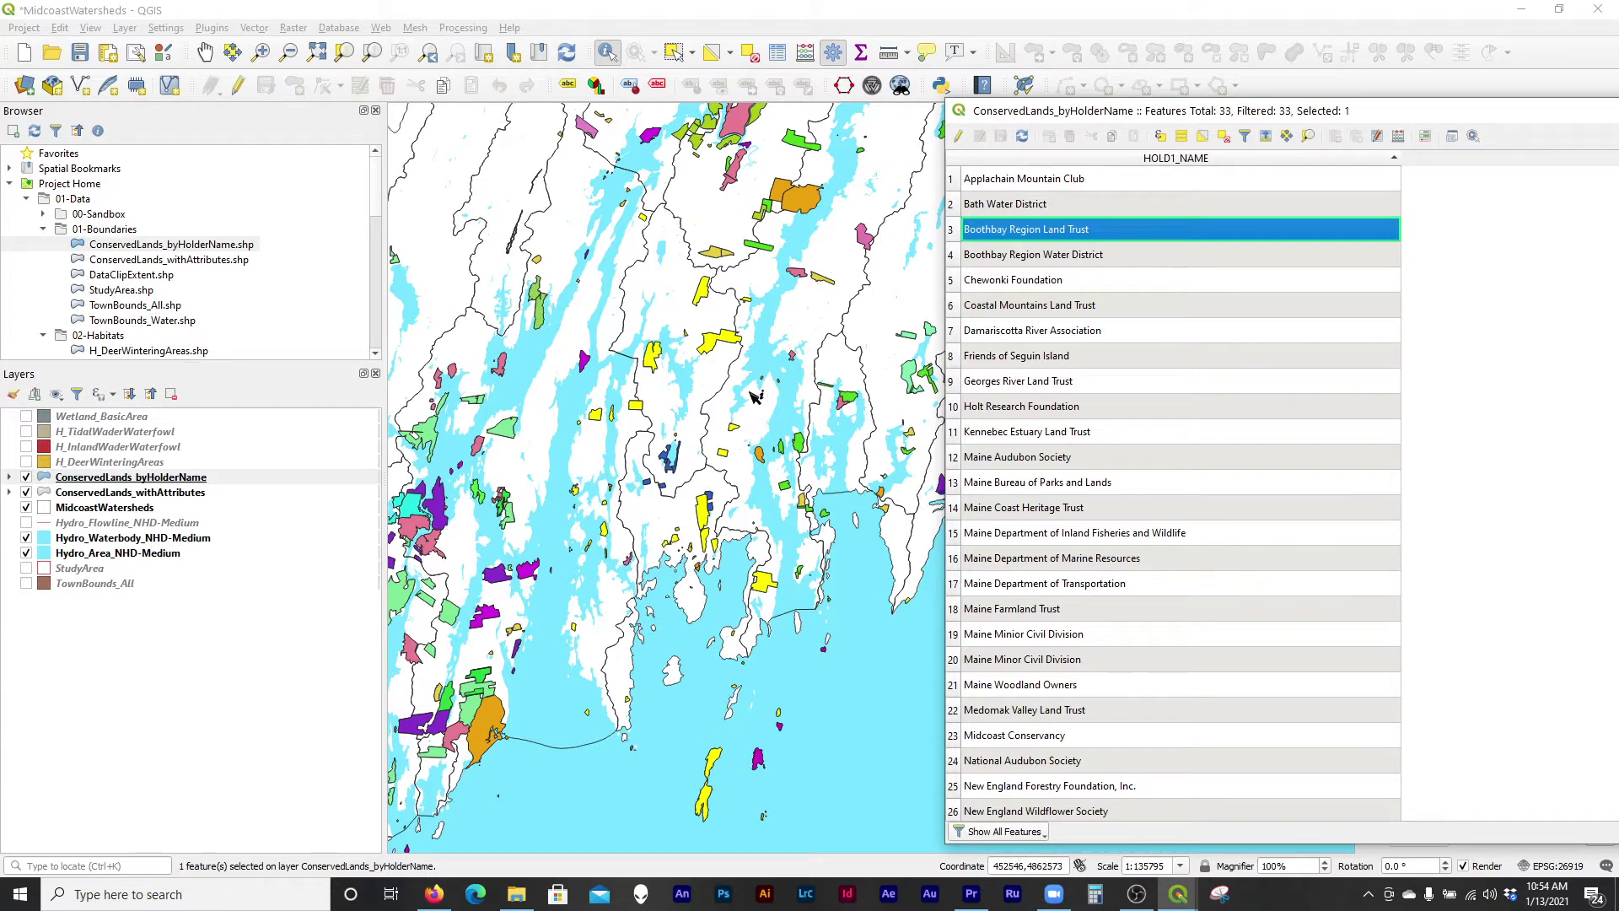
scroll(643, 352, "up", 1)
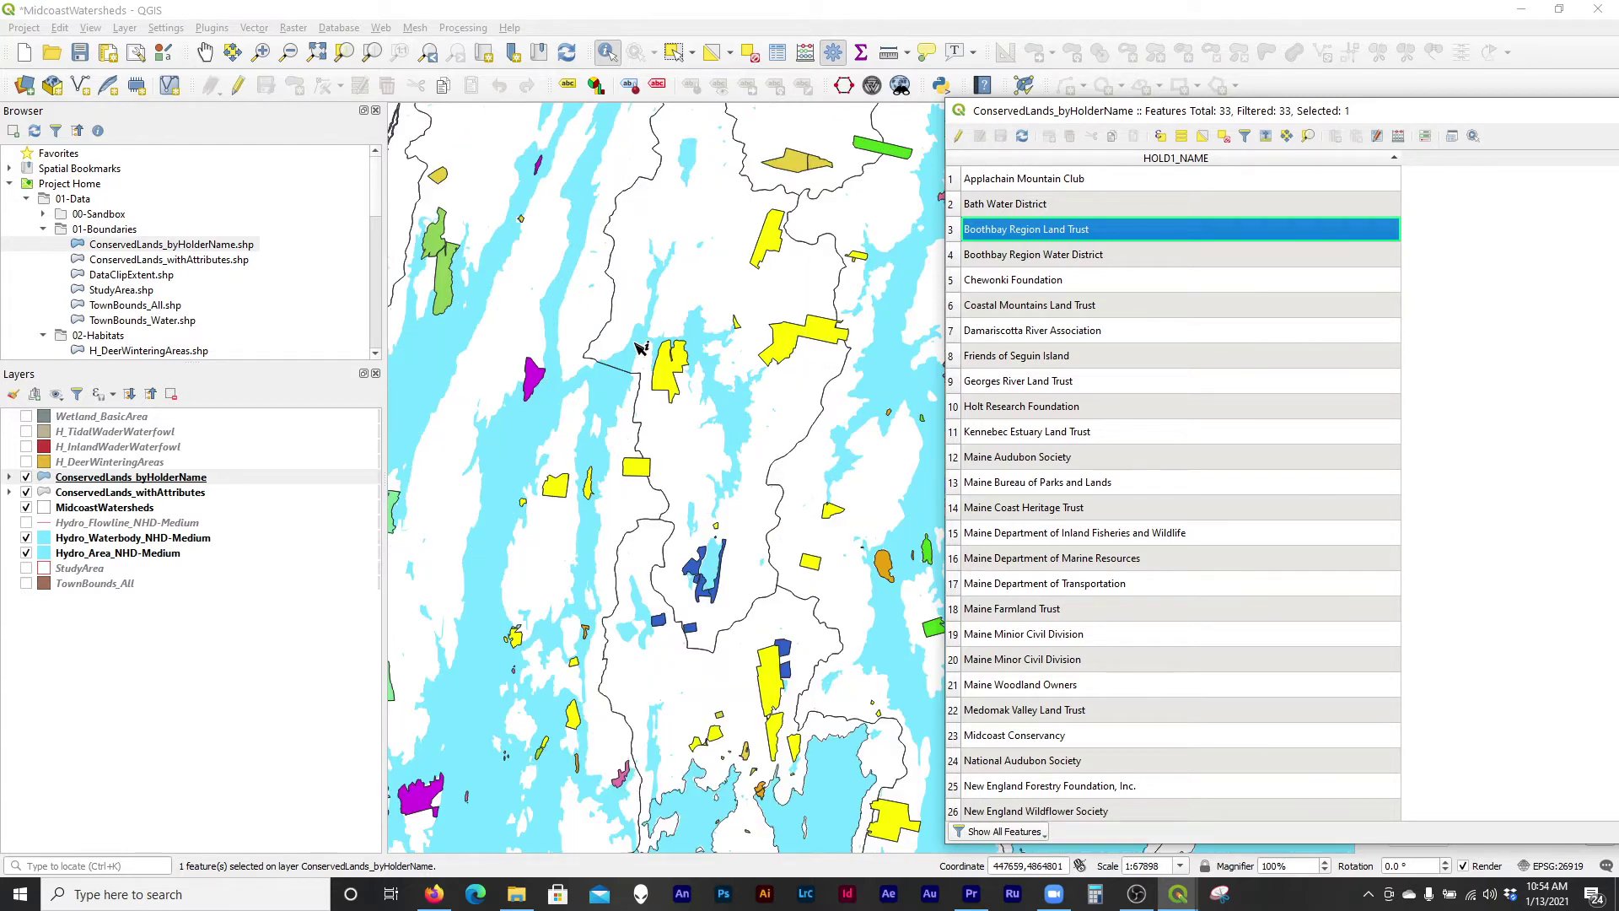
scroll(644, 352, "up", 2)
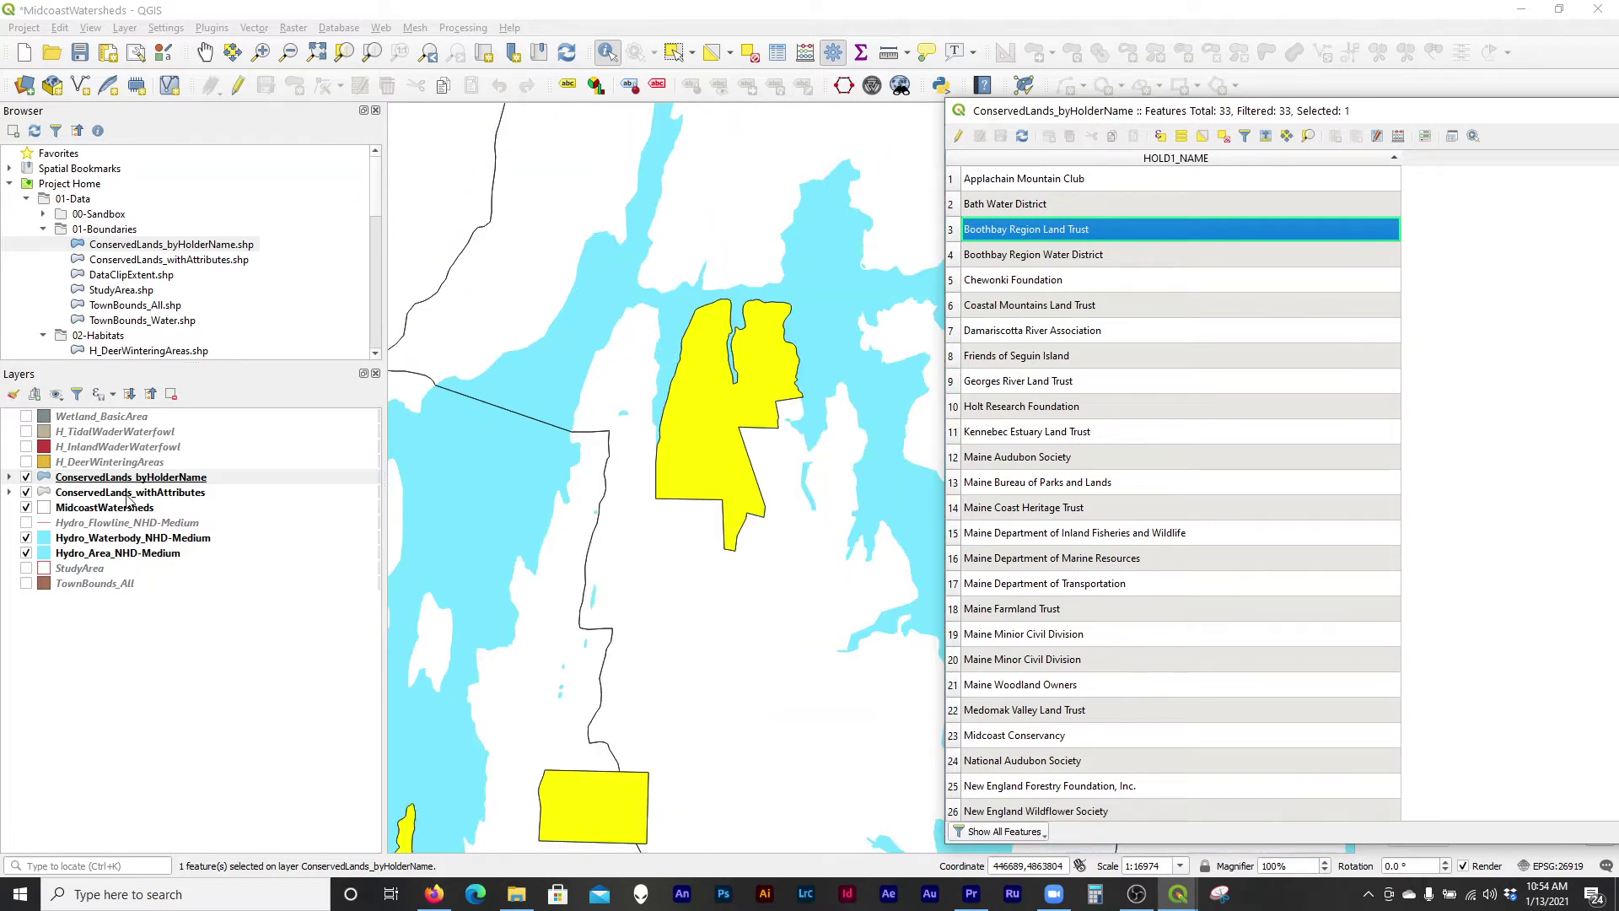
left_click_drag(128, 499, 156, 477)
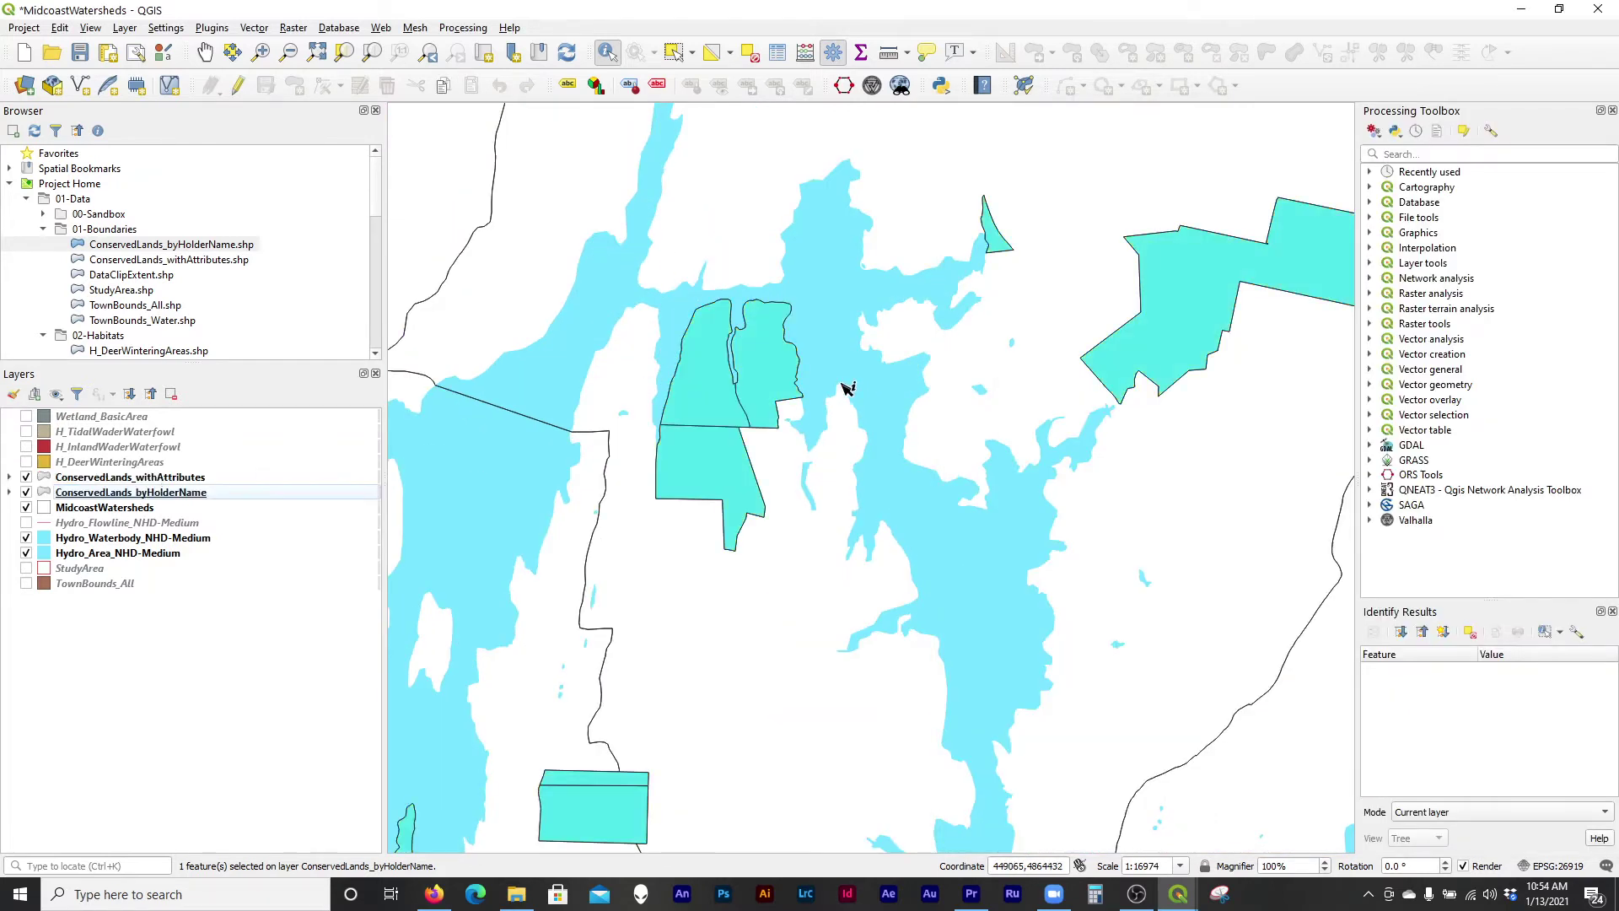
Hide ConservedLands_withAttributes, zoom back out, and make ConservedLands_byHolderName the current layer.
scroll(742, 377, "up", 1)
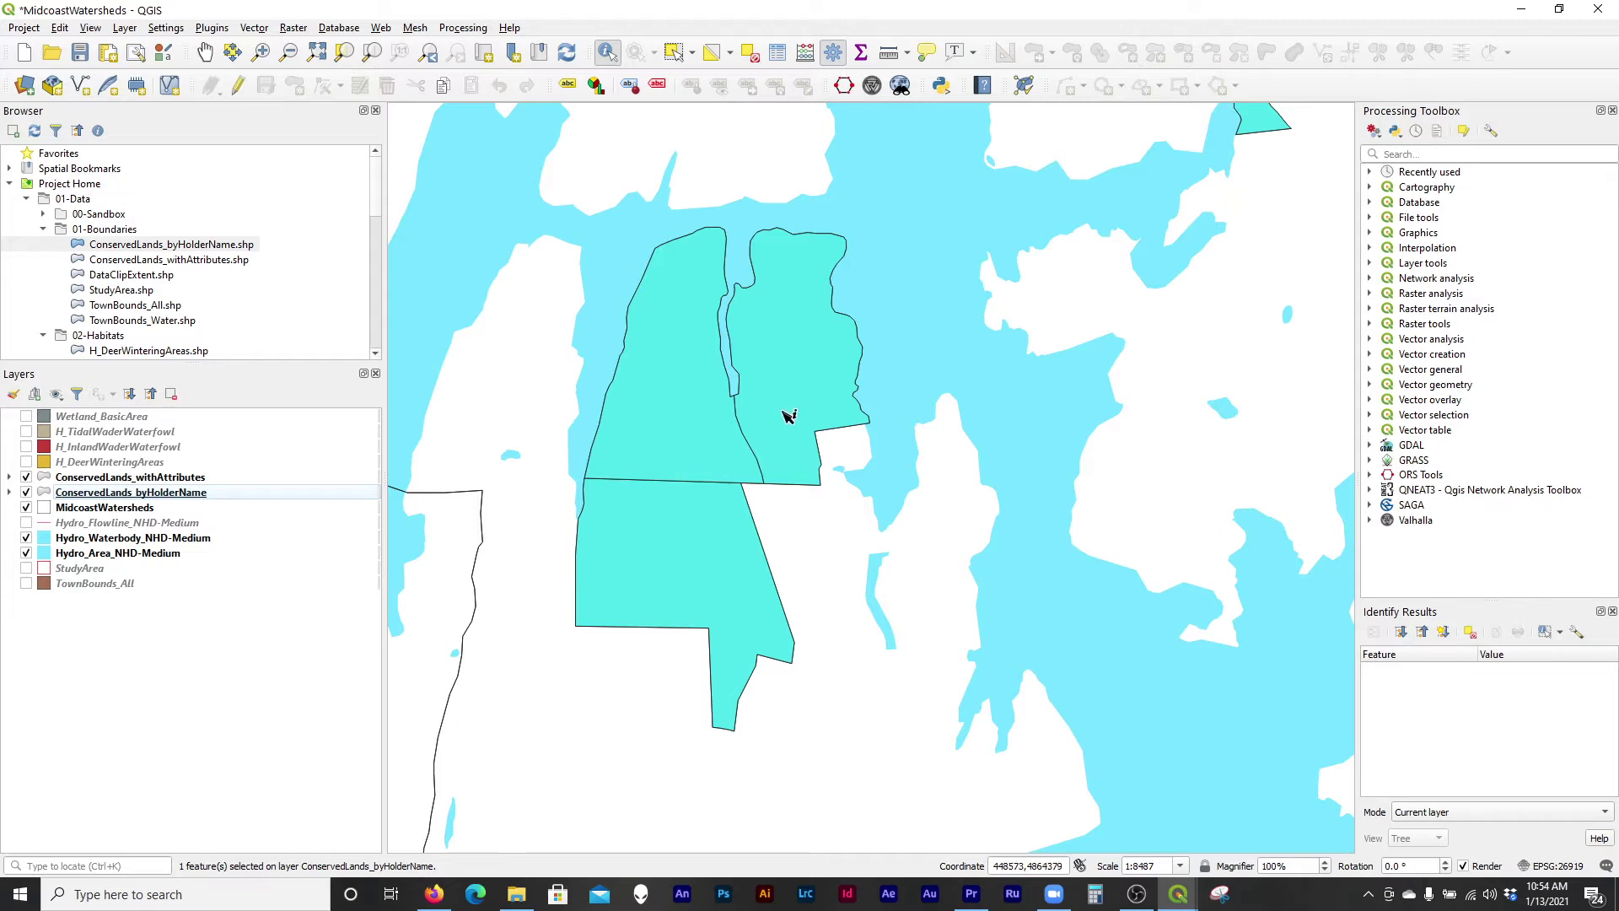
left_click(26, 477)
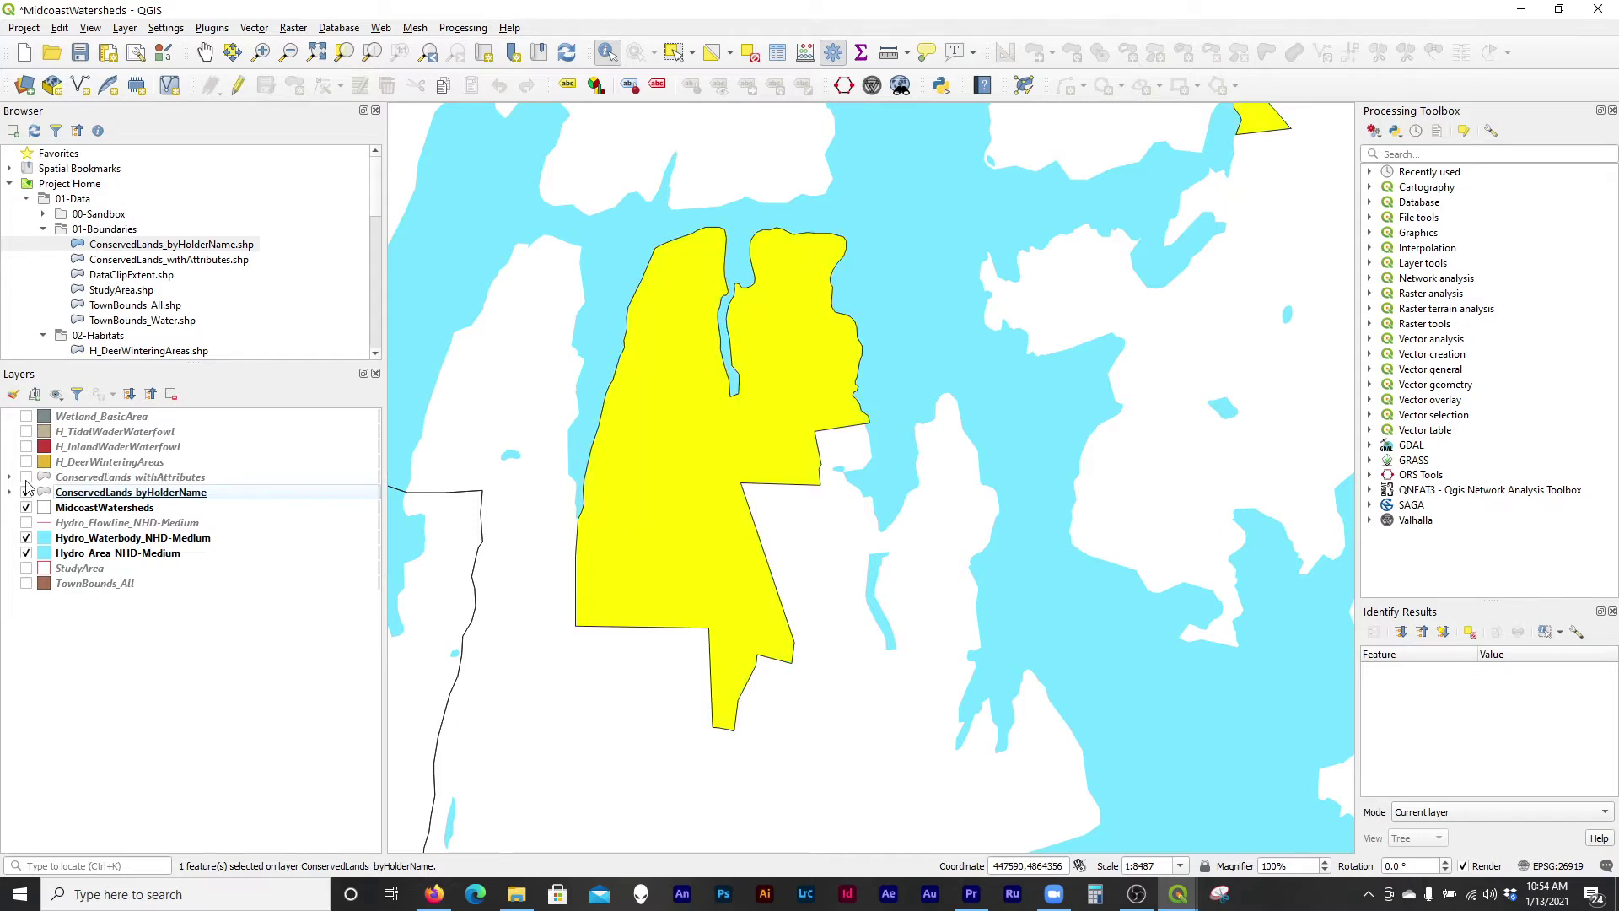
scroll(745, 455, "down", 4)
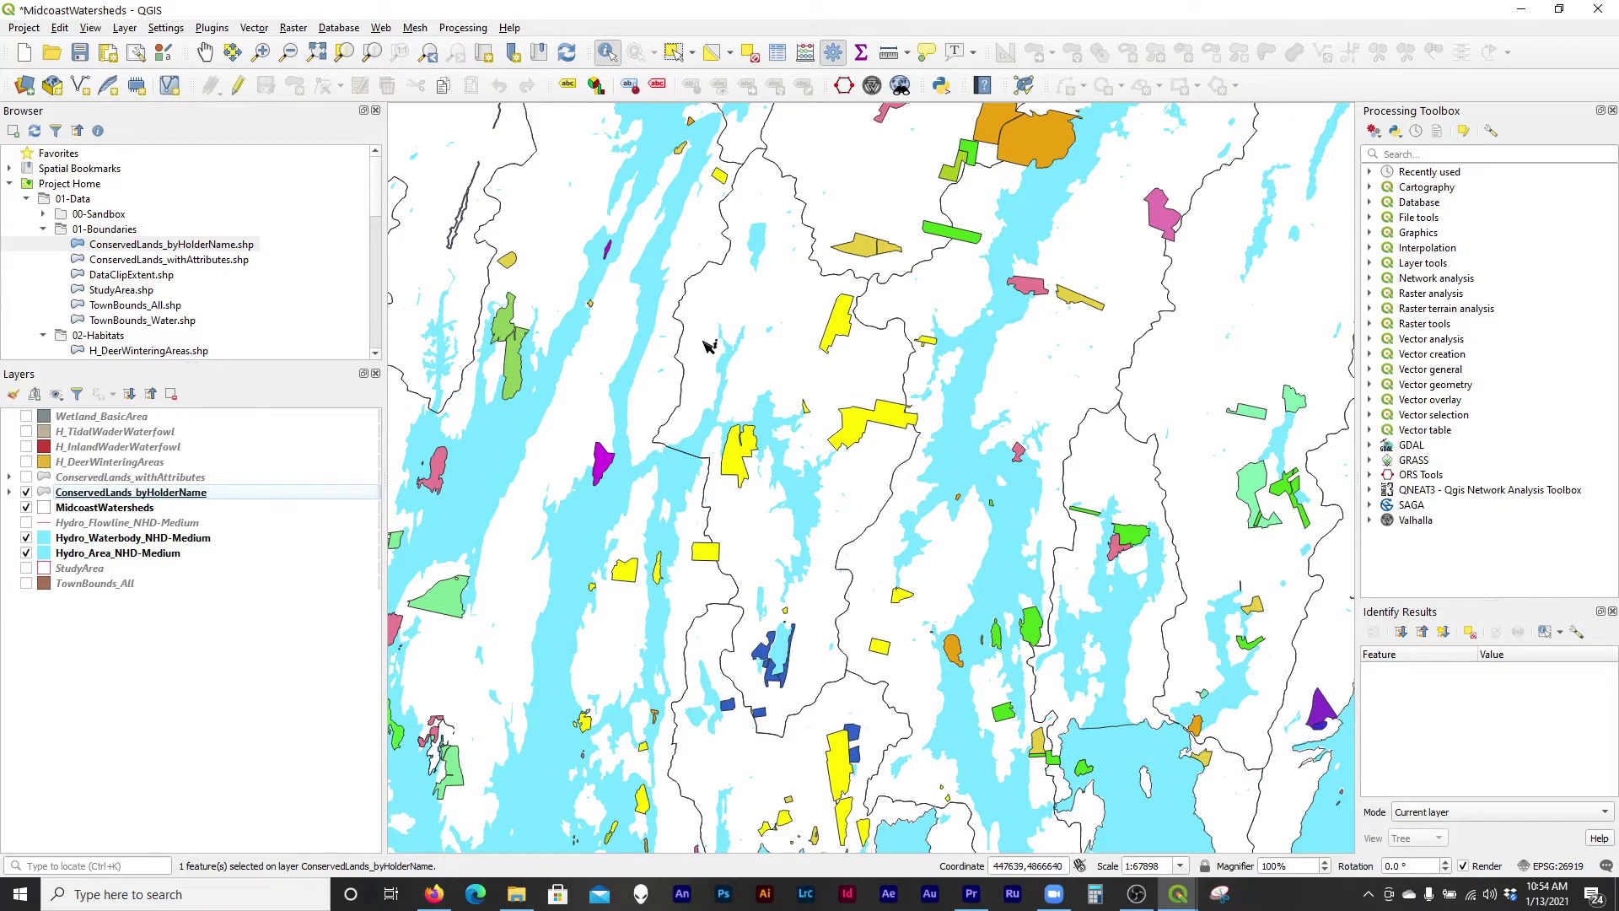
scroll(709, 346, "down", 1)
scroll(708, 346, "up", 1)
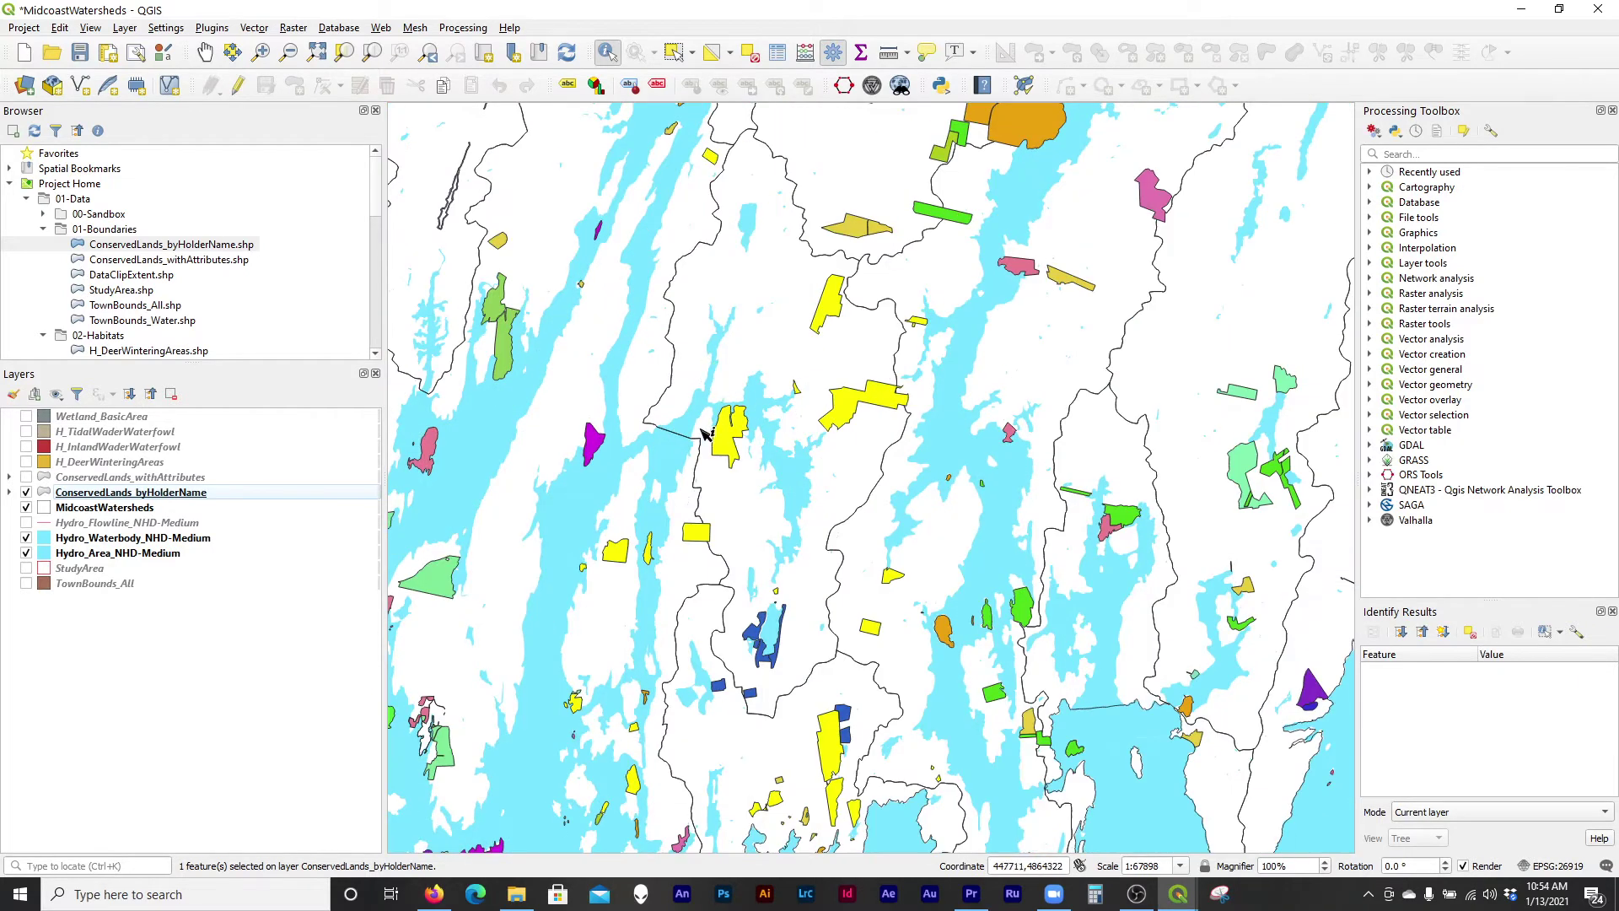
left_click(90, 496)
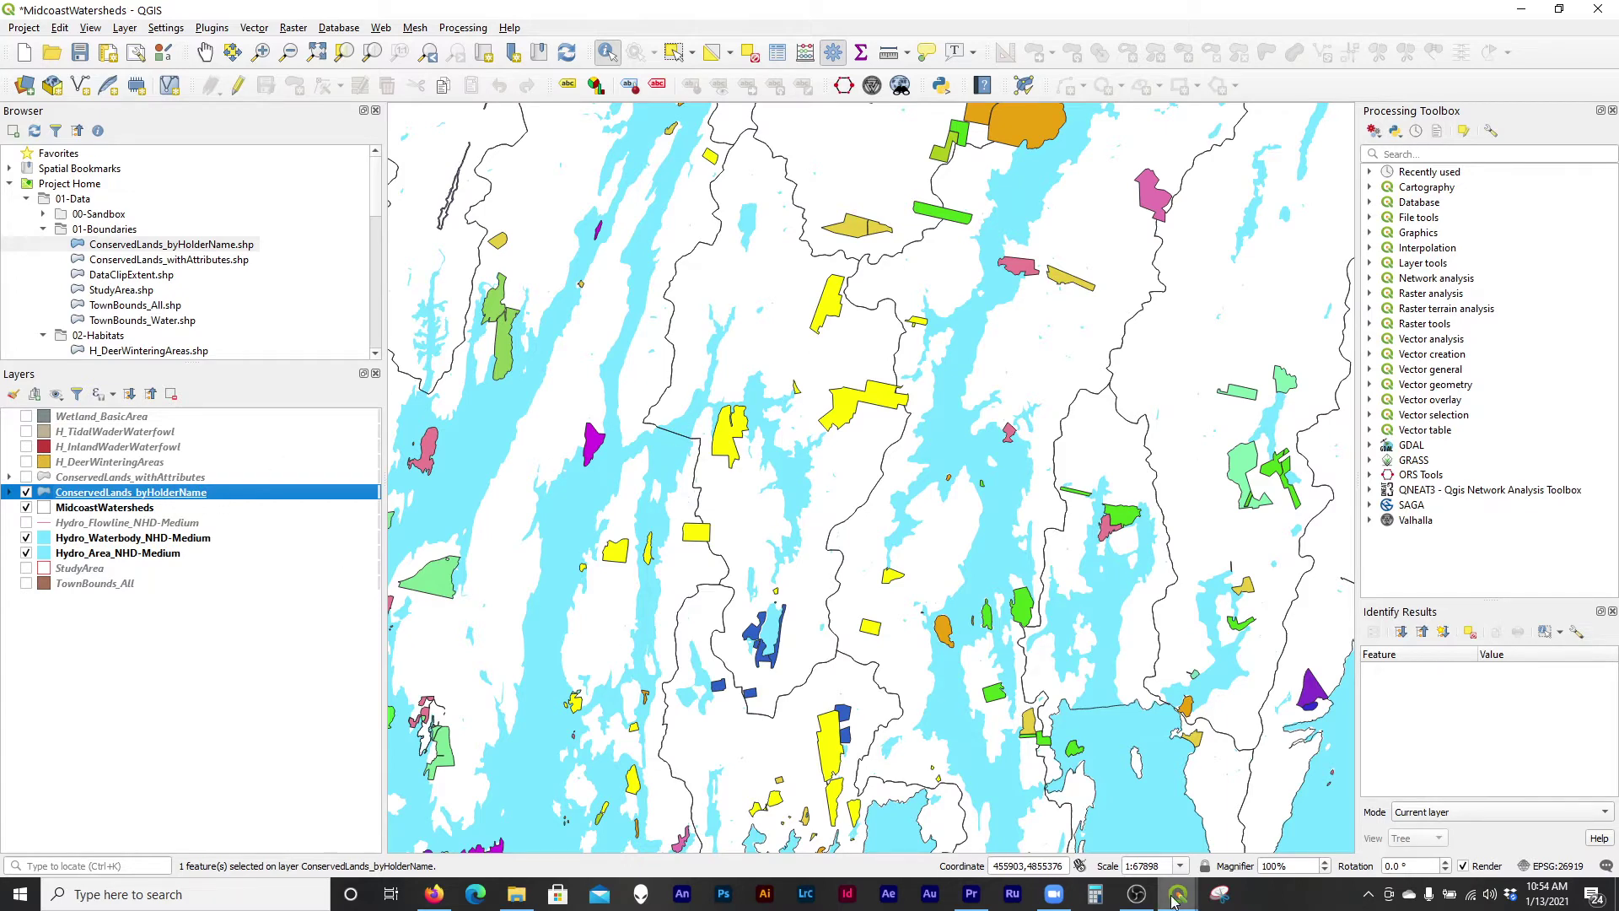
mouse_move(1177, 894)
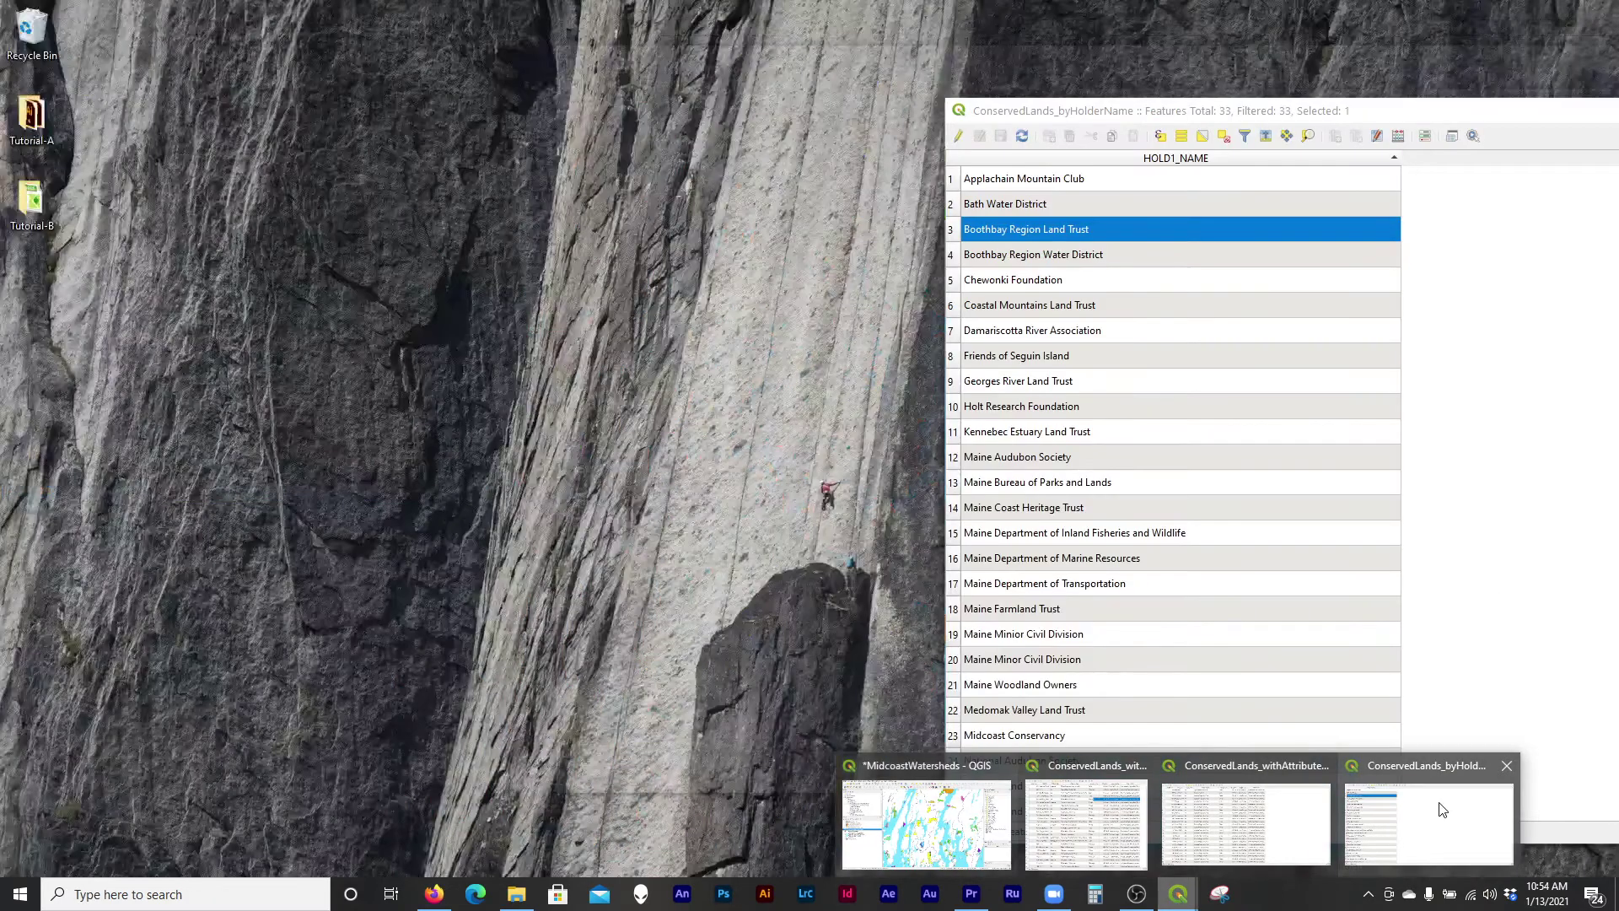
left_click(1442, 809)
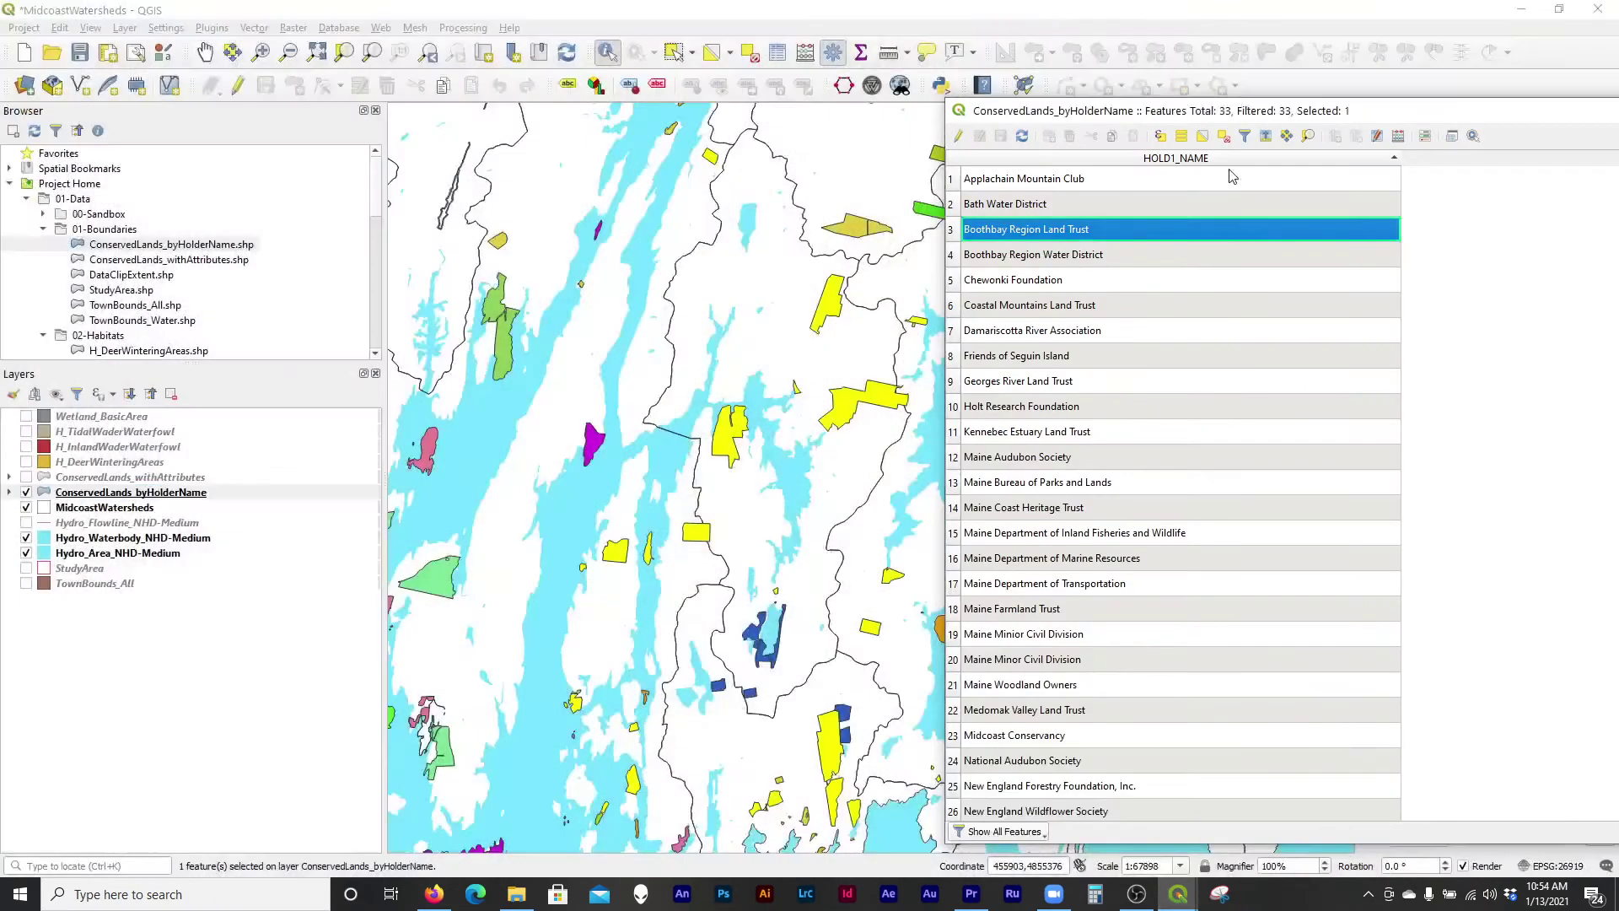
left_click_drag(1224, 116, 842, 95)
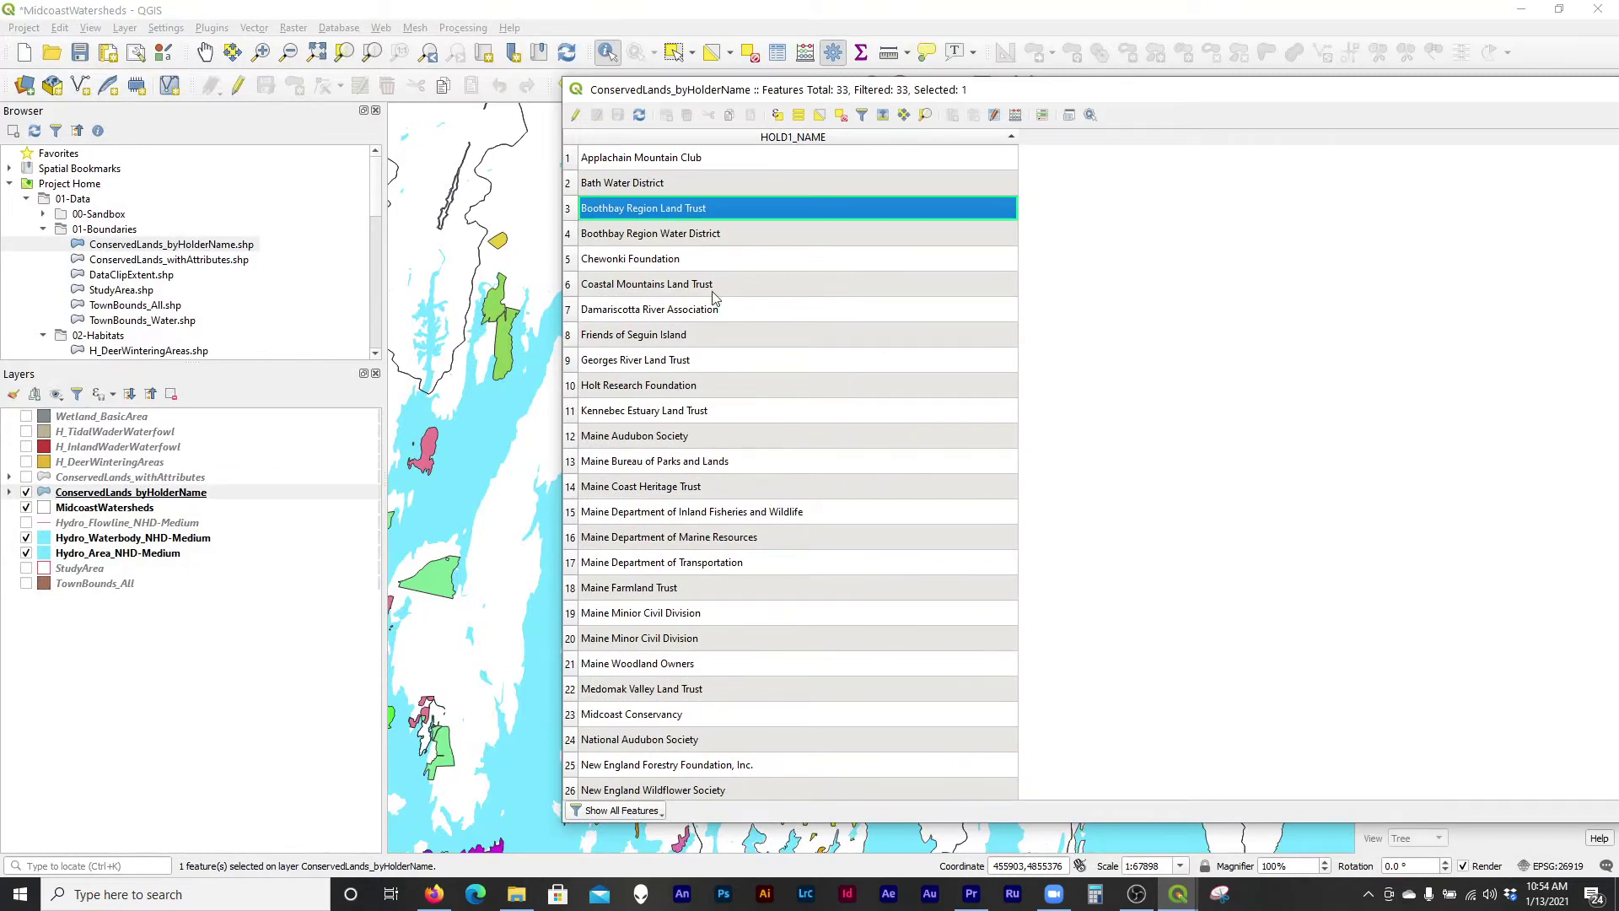
left_click_drag(848, 94, 1220, 109)
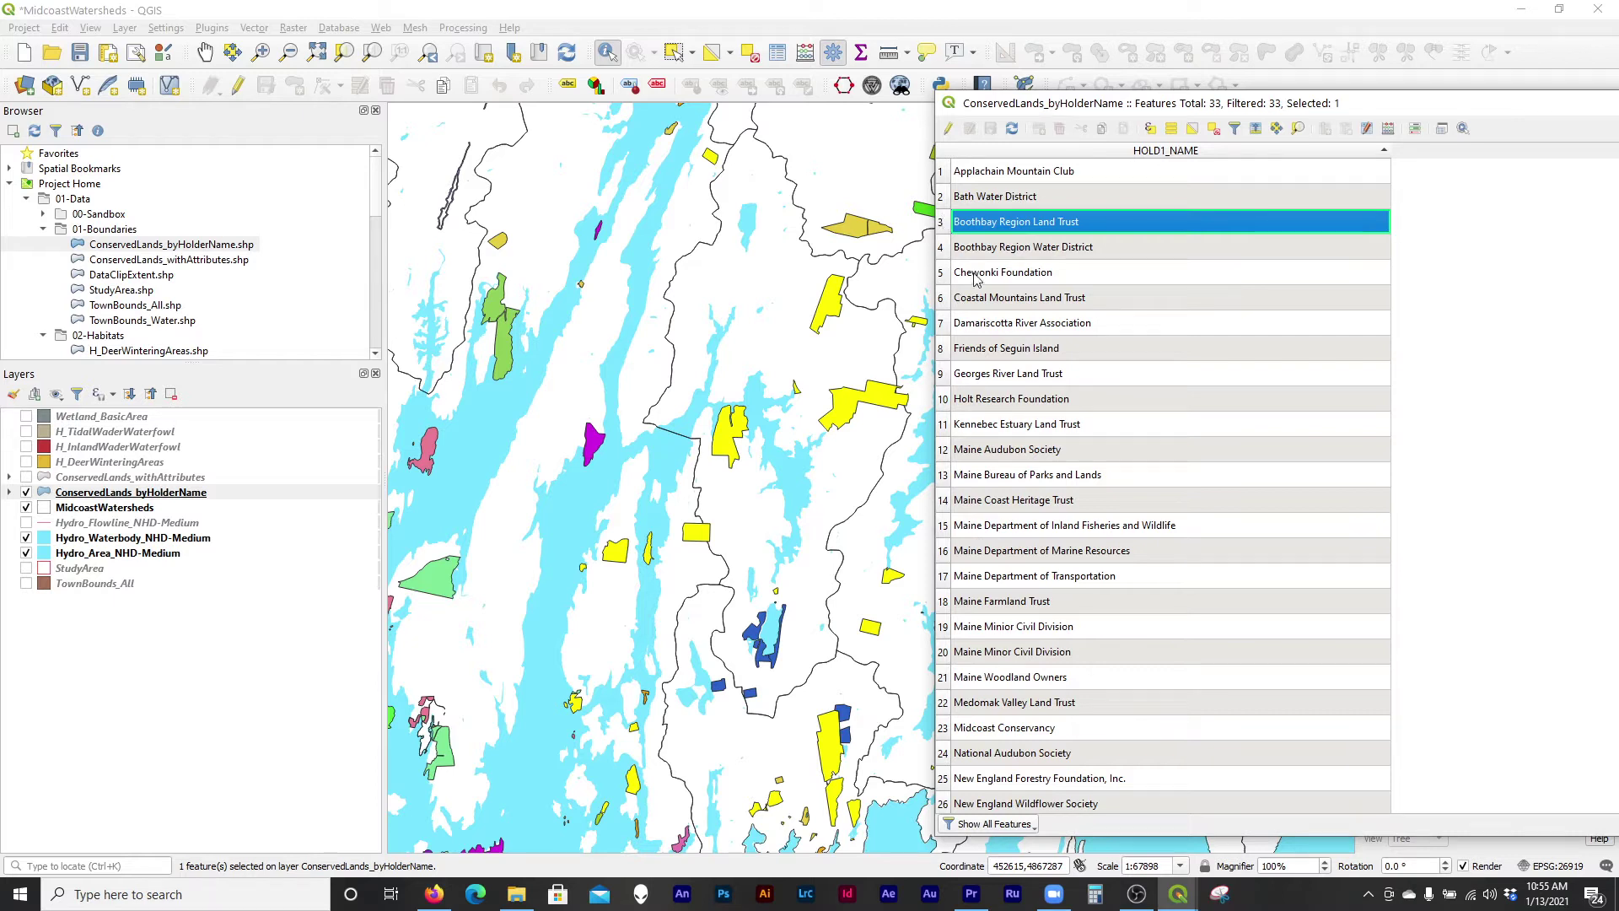
left_click_drag(1121, 113, 1048, 104)
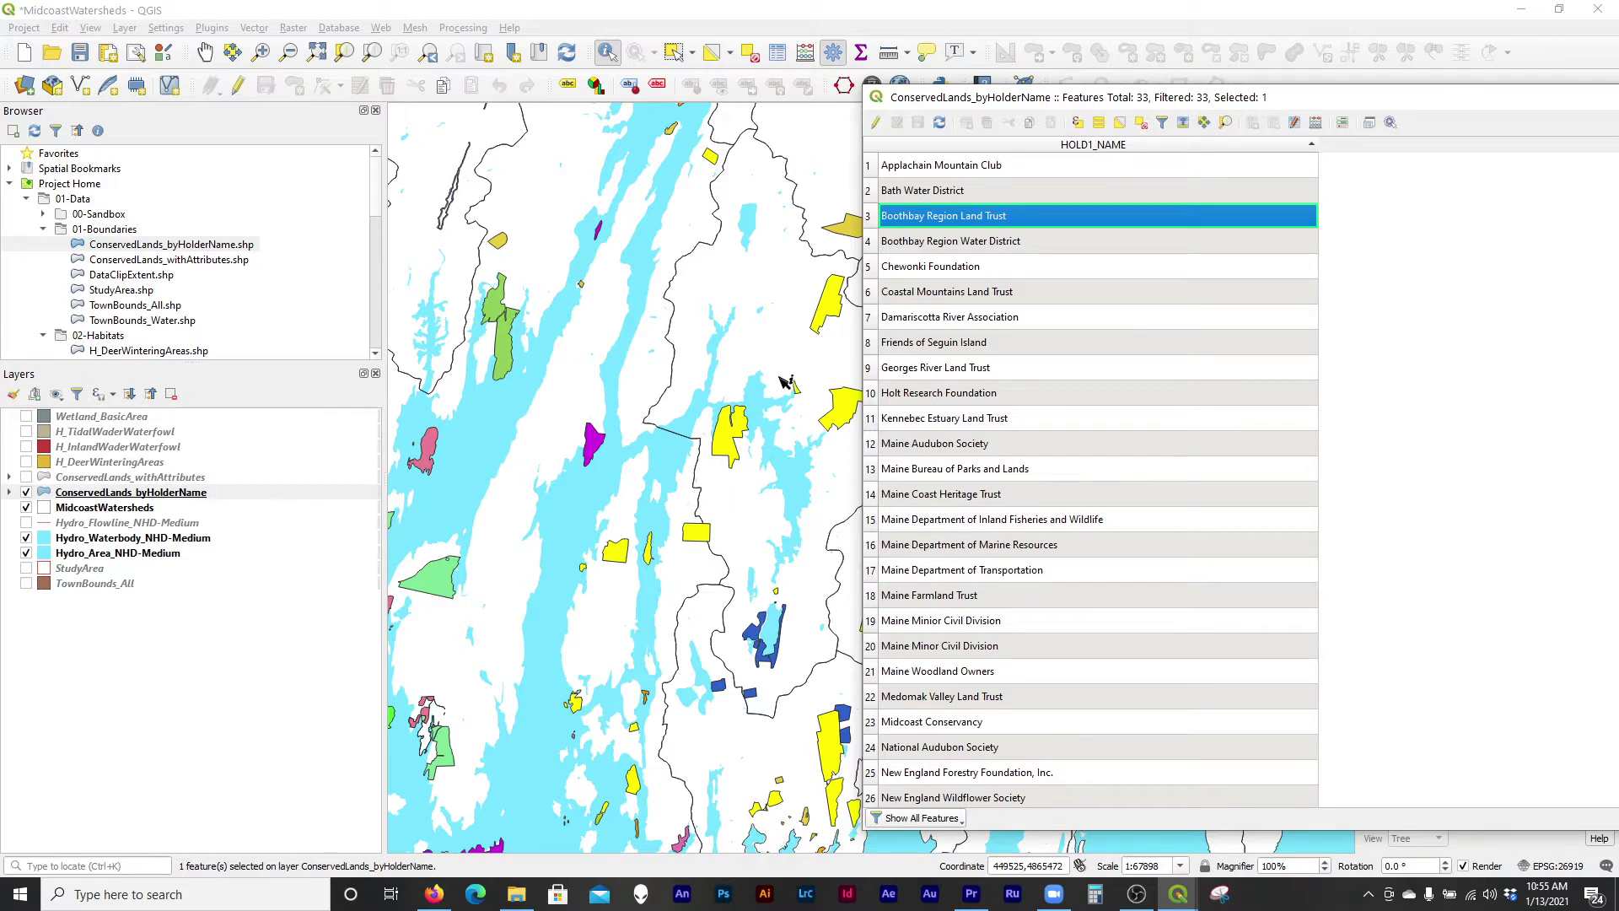
left_click(143, 495)
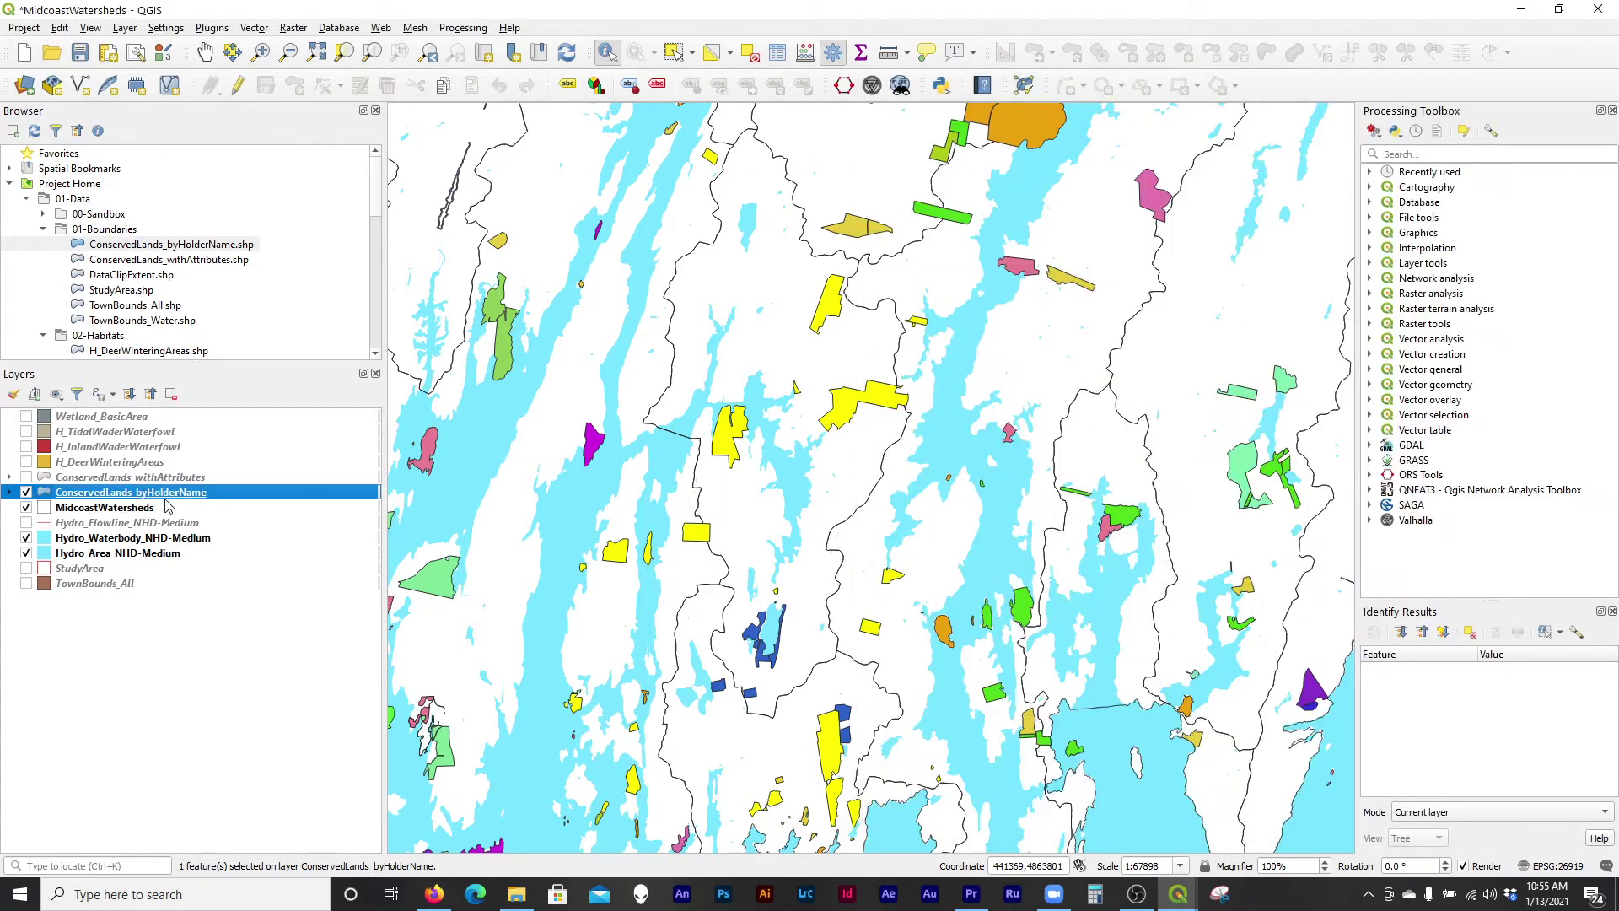
Remove the ConservedLands_withAttributes layer from the project.
left_click(139, 478)
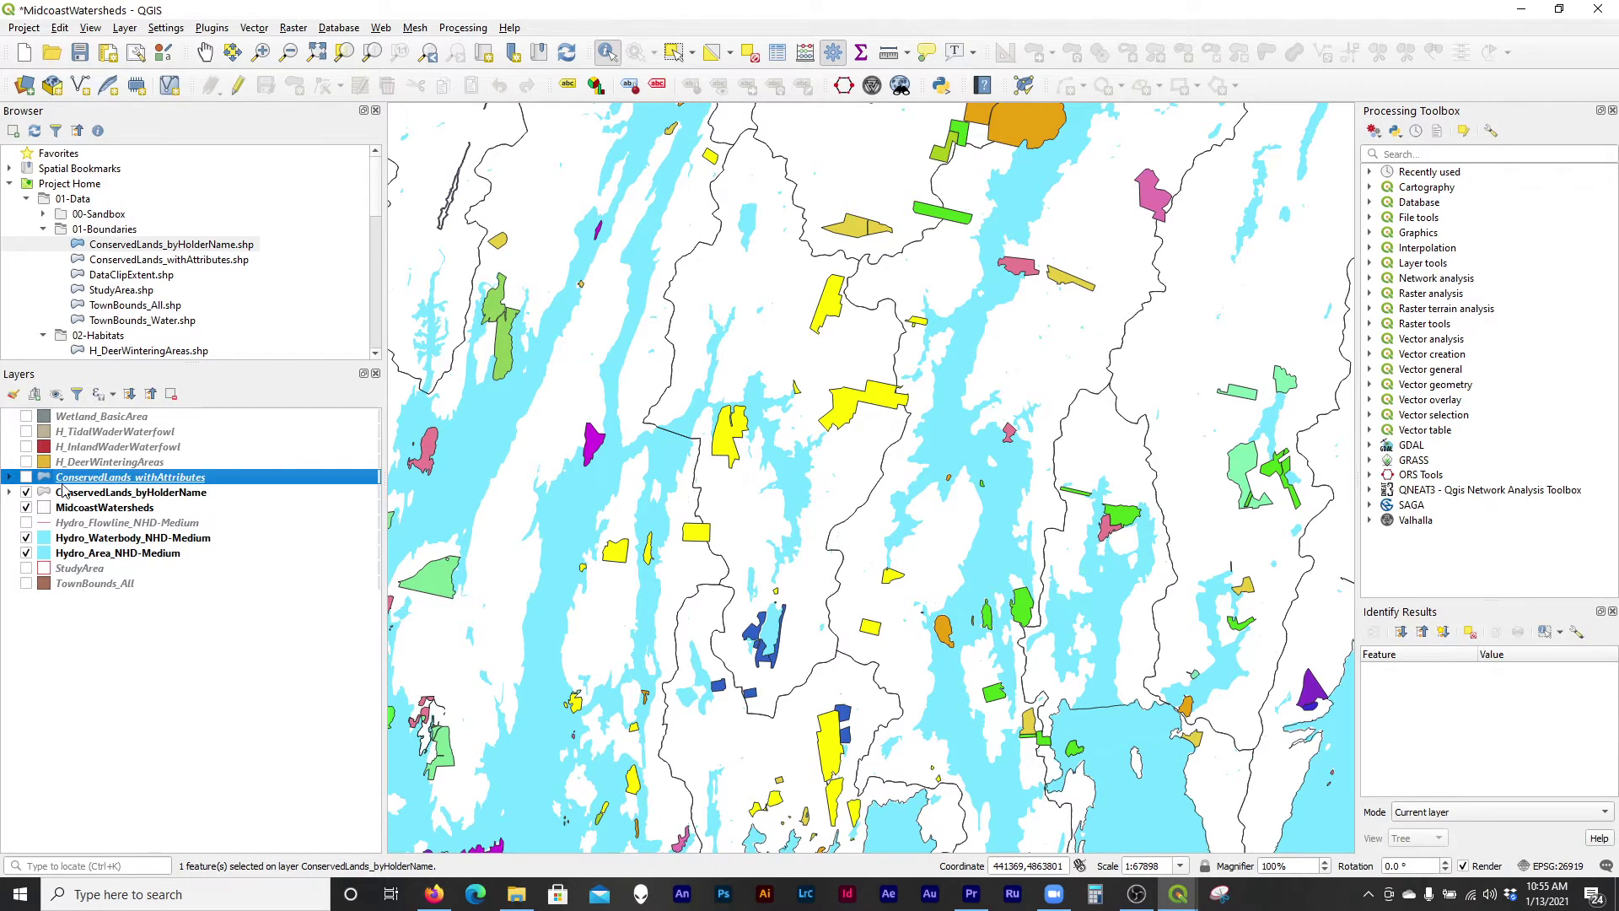
left_click(160, 493)
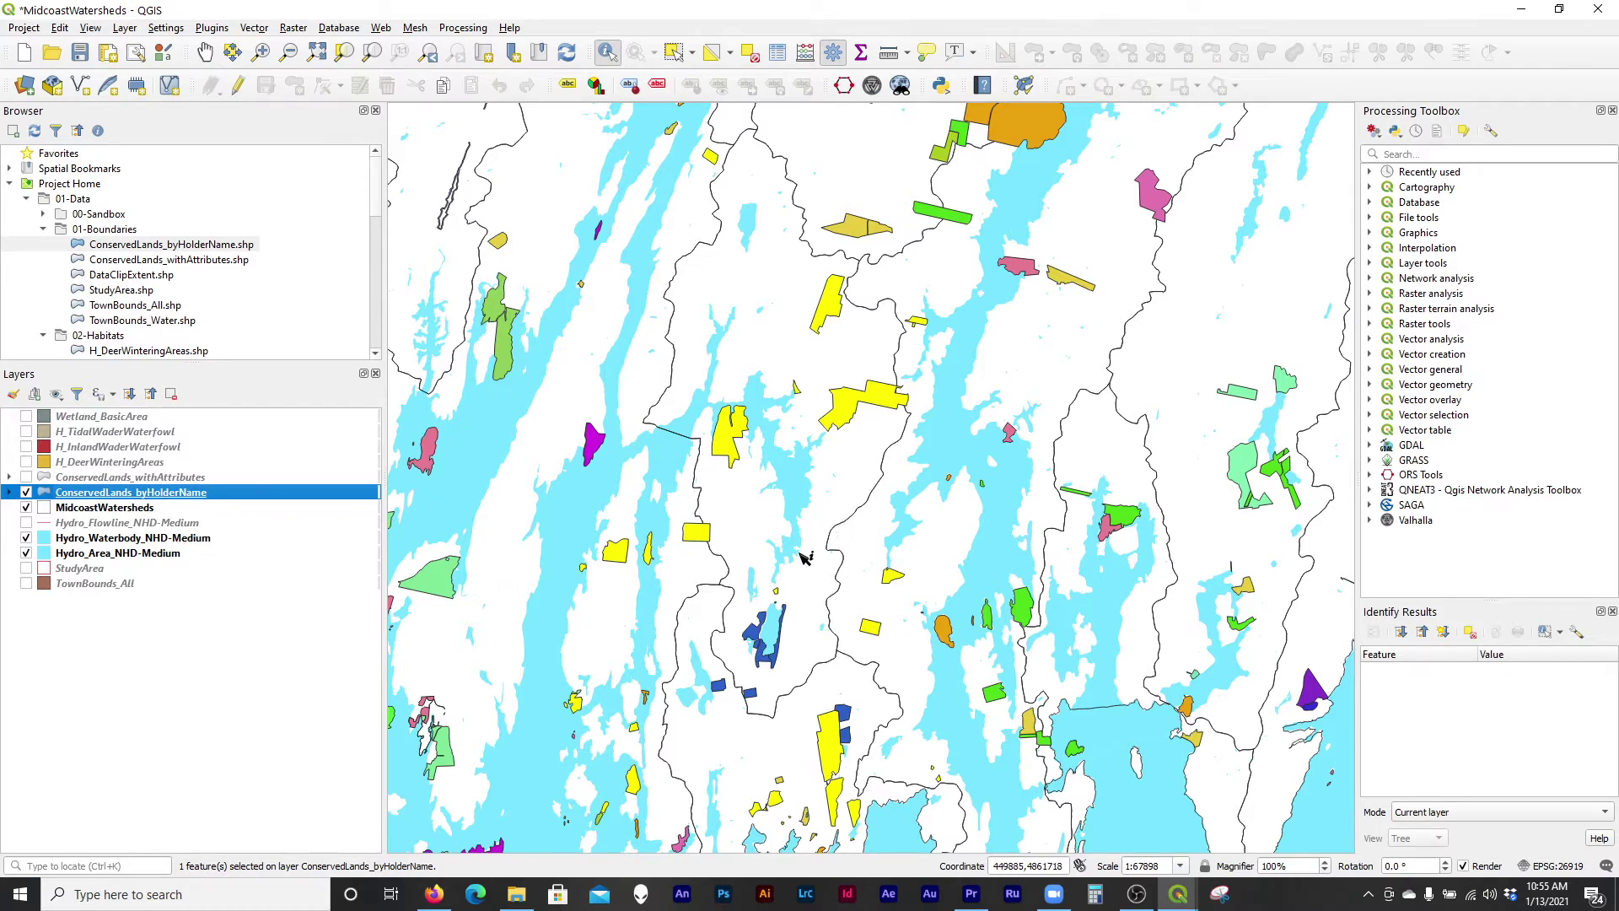
scroll(805, 557, "down", 1)
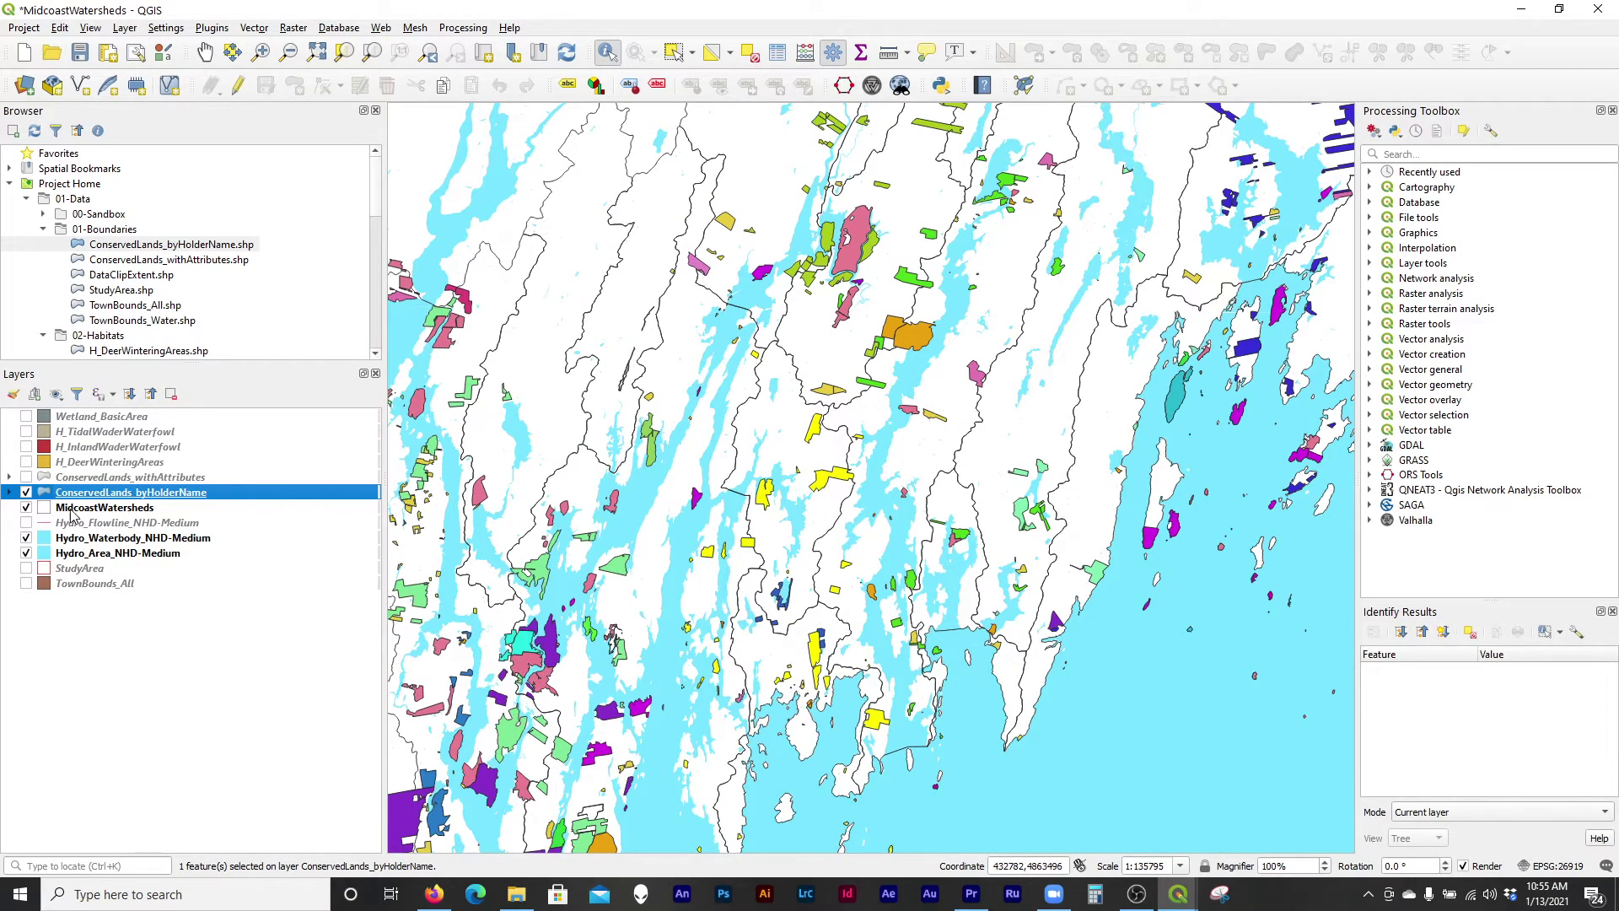
left_click(25, 477)
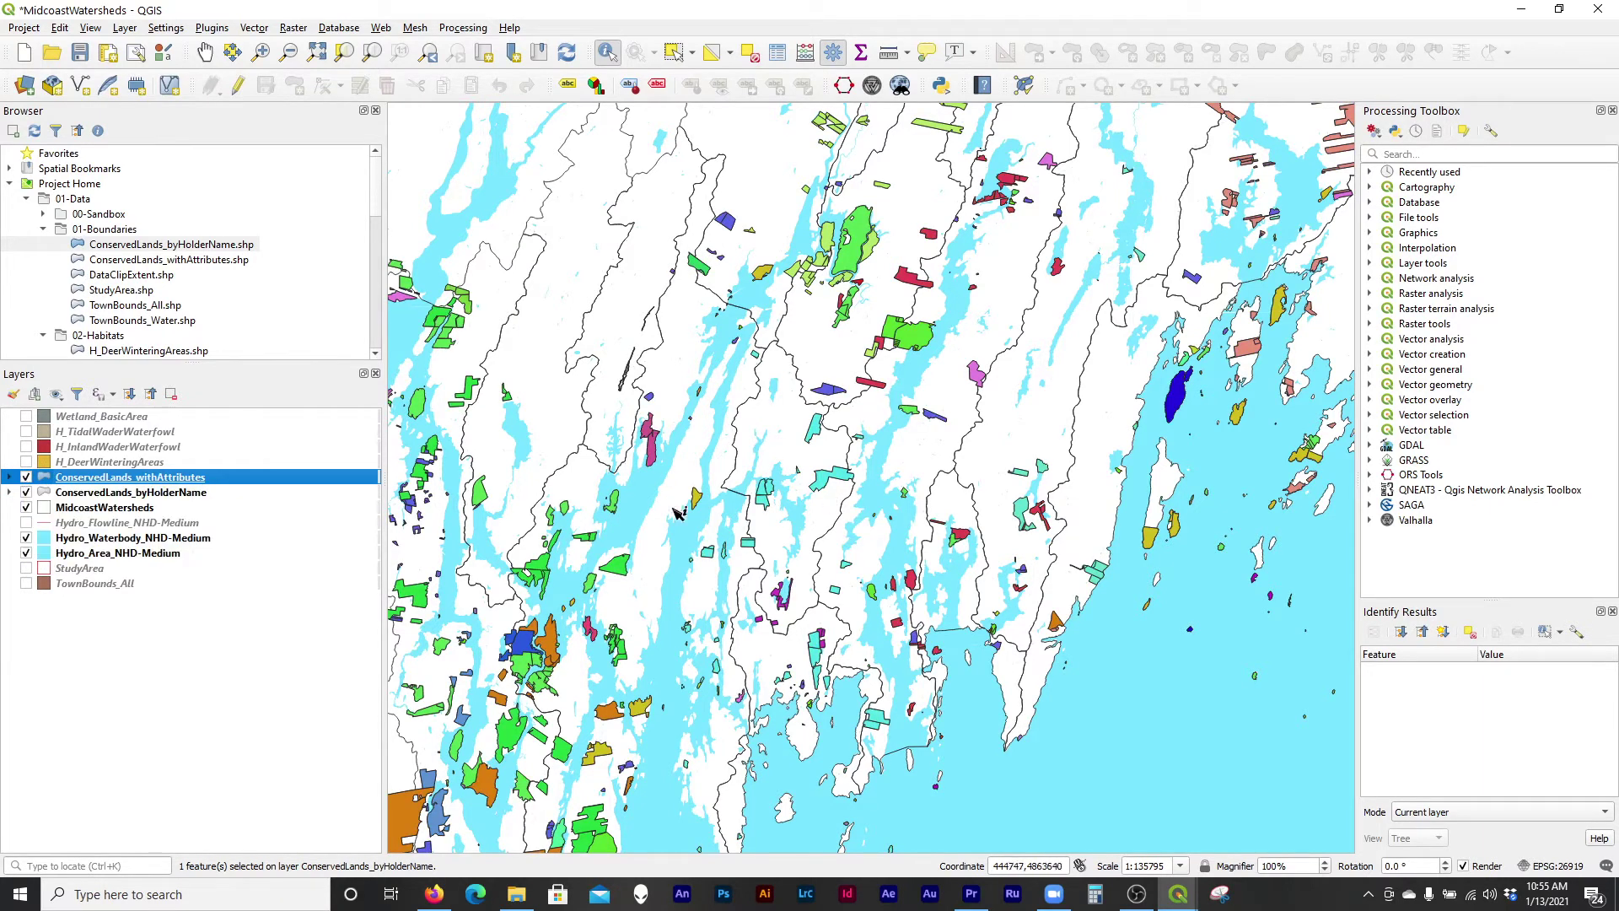
right_click(85, 482)
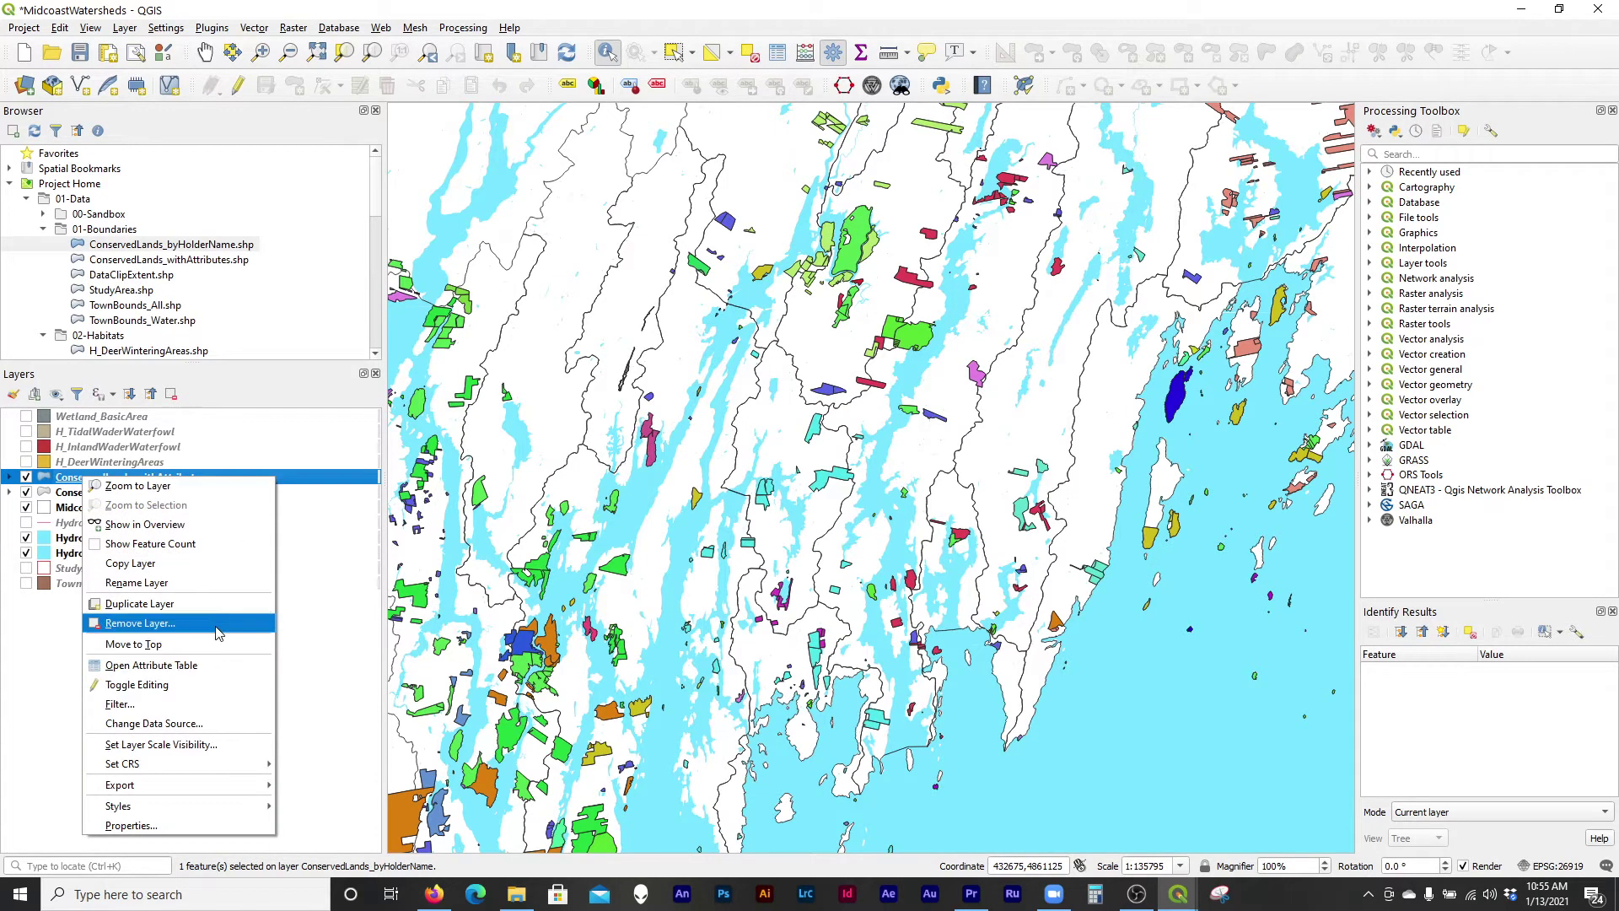
left_click(217, 632)
left_click(776, 464)
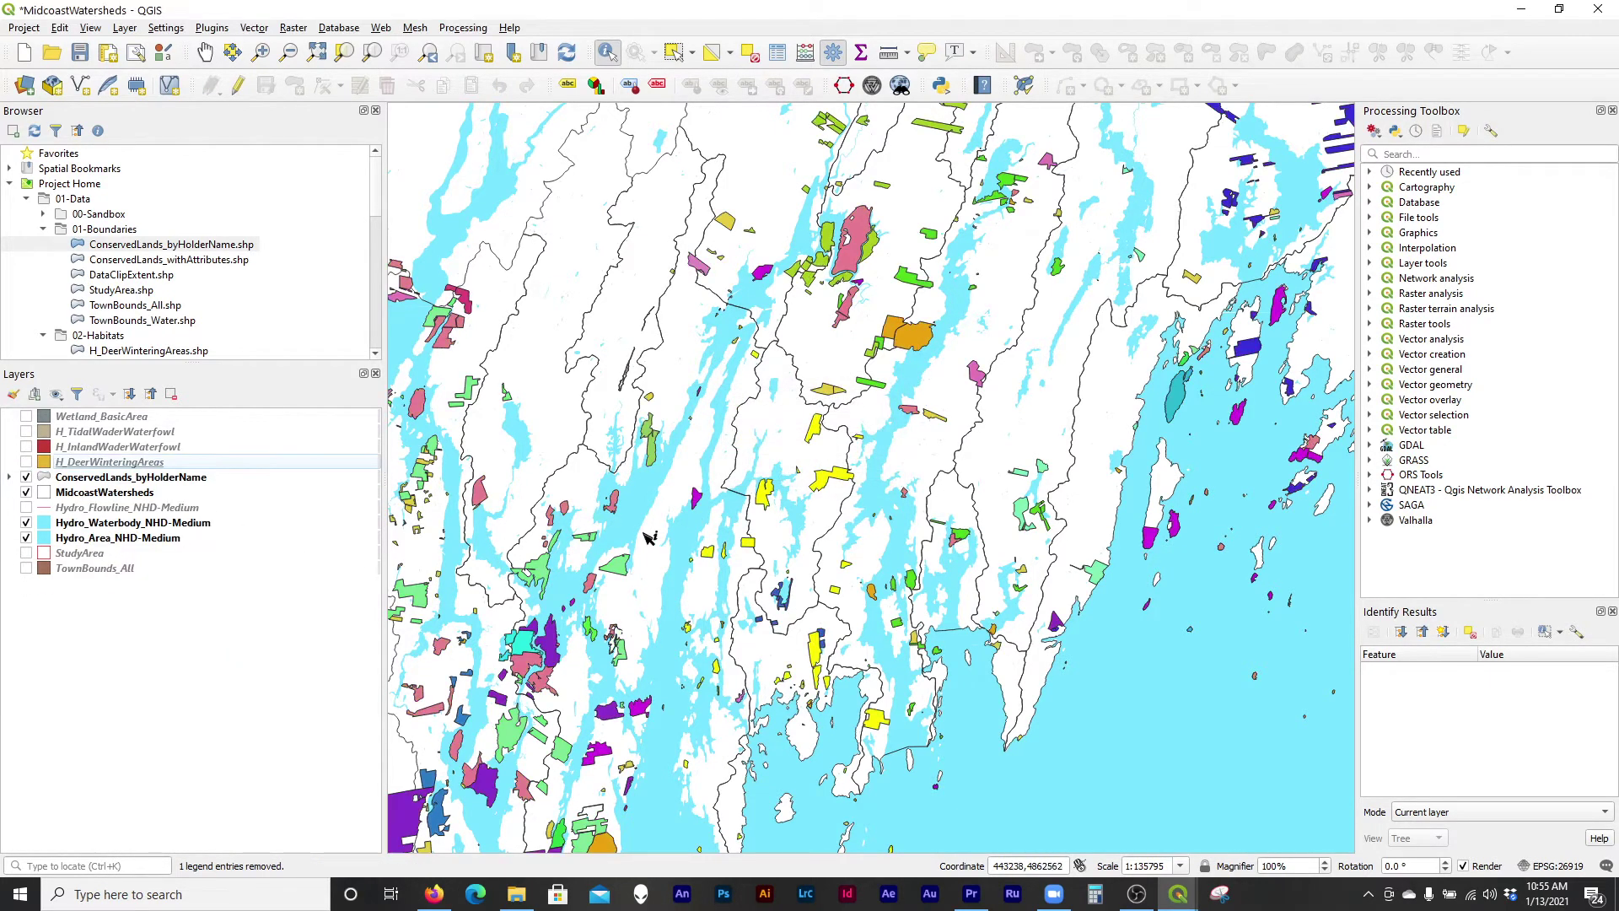
Turn on H_DeerWinteringAreas, H_InlandWaderWaterfowl, H_TidalWaderWaterfowl and Wetland_BasicArea.
scroll(642, 548, "down", 2)
scroll(666, 325, "up", 1)
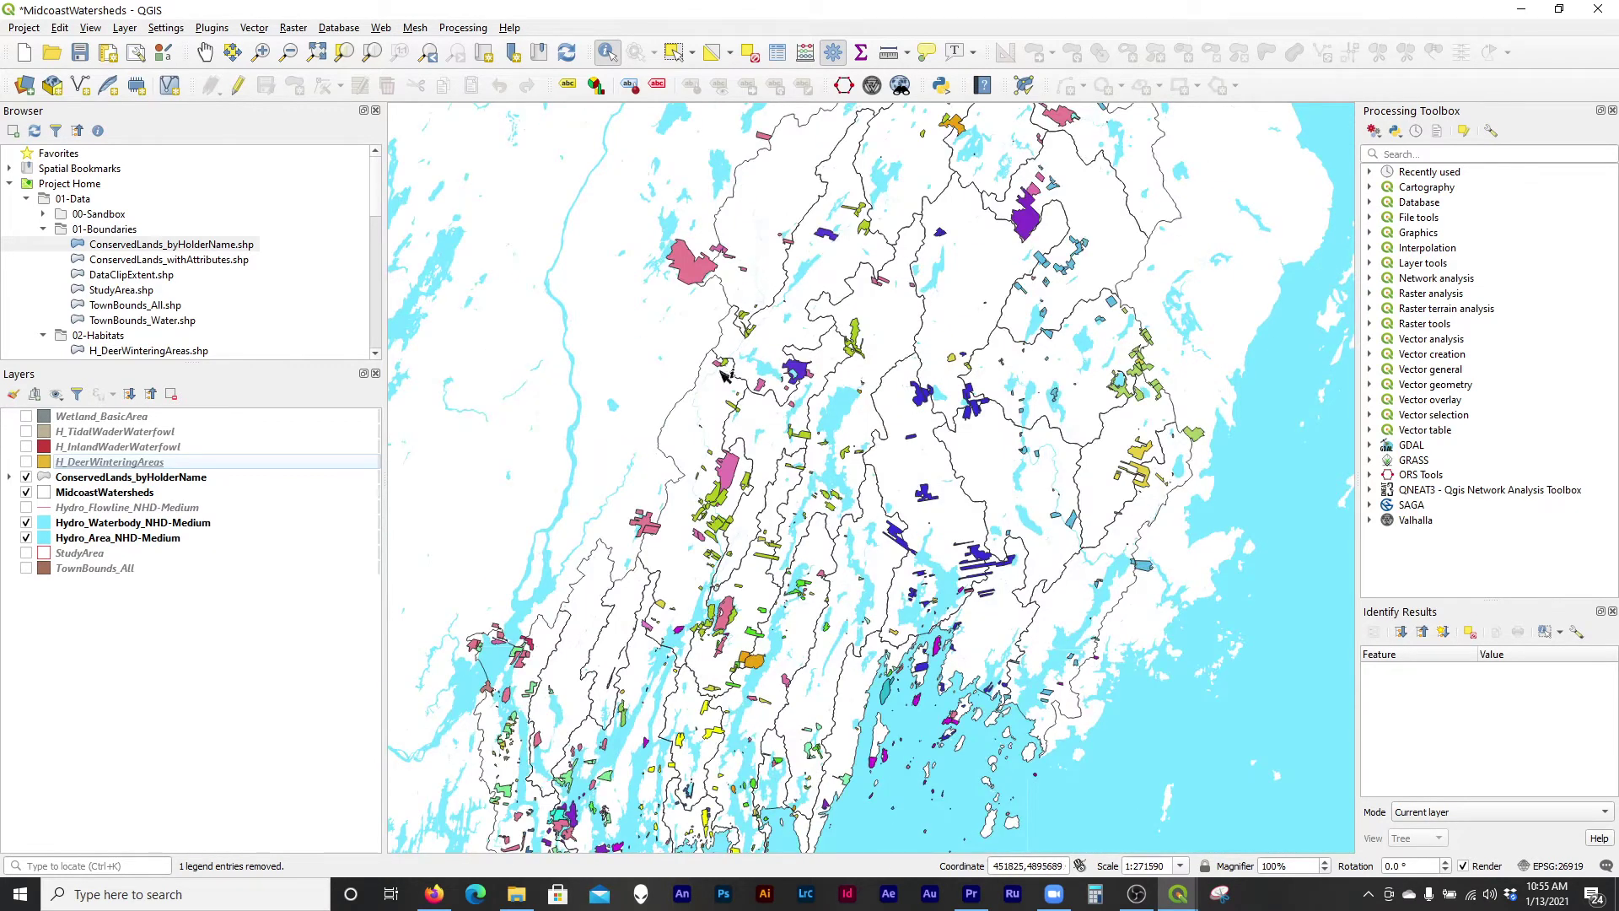
left_click(27, 461)
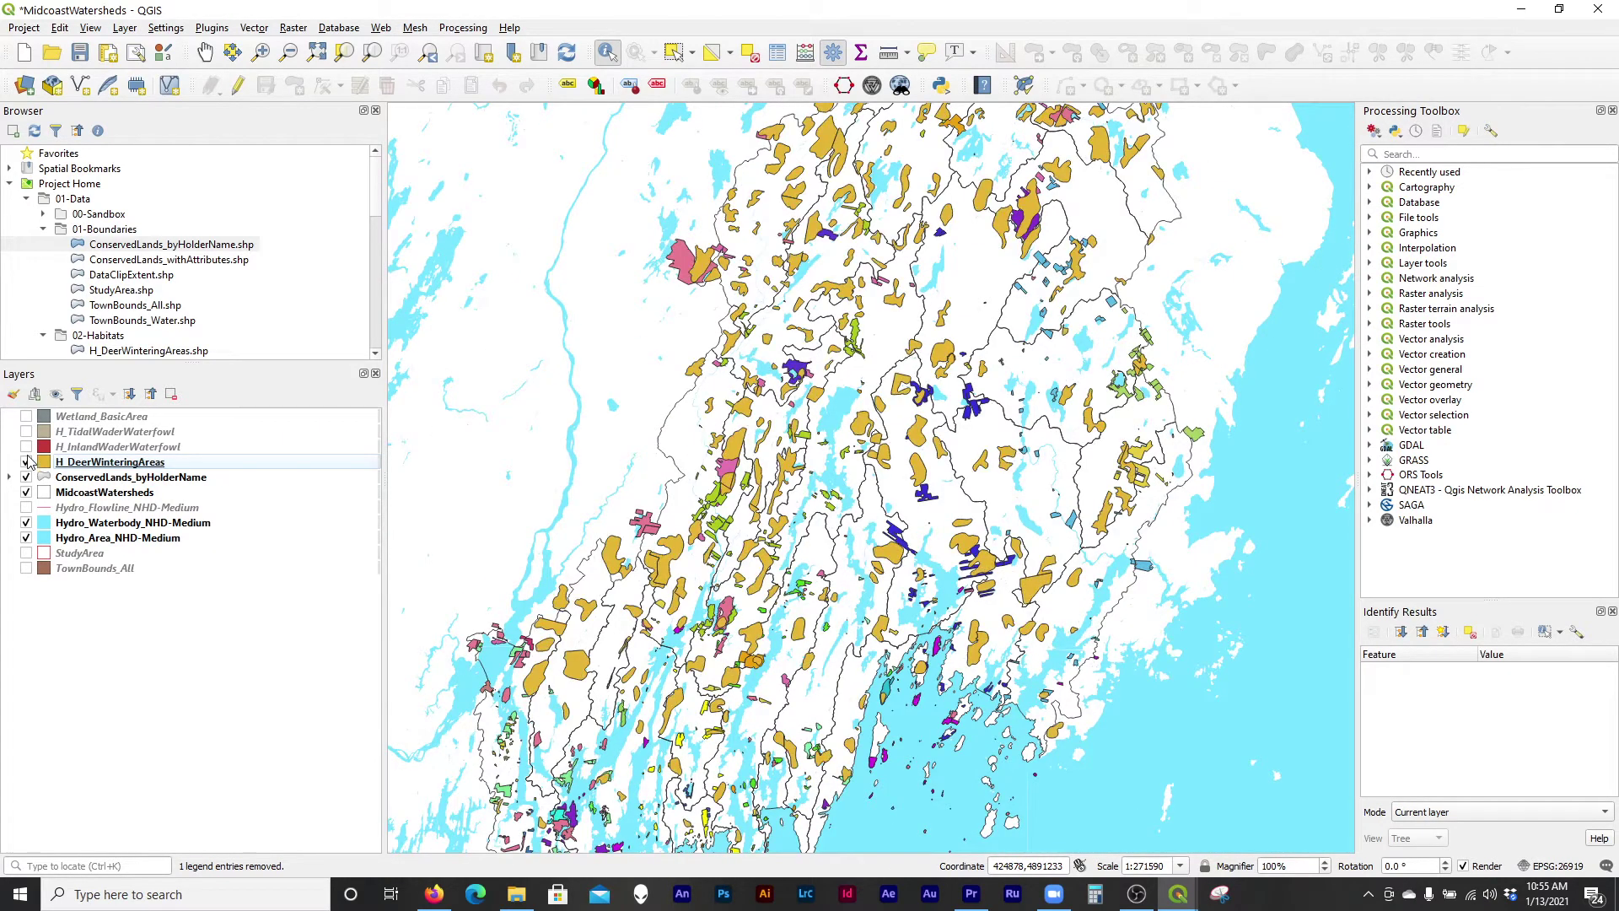
left_click(26, 446)
left_click(27, 431)
left_click(26, 416)
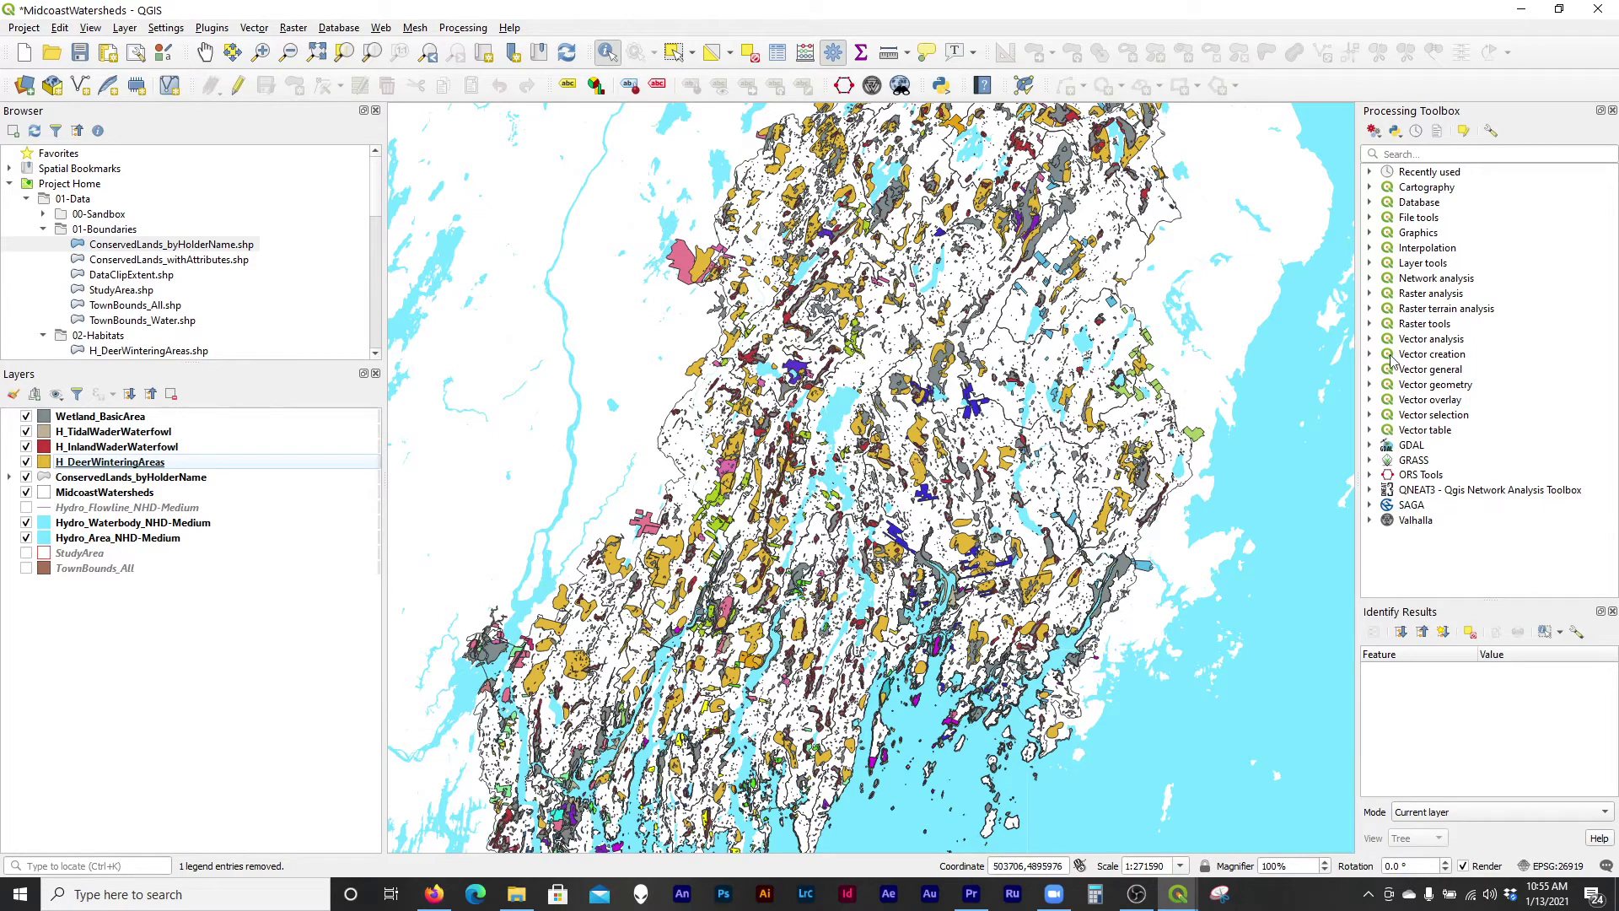
Open Overlap analysis via a toolbox search for 'overl' with MidcoastWatersheds as the input layer.
left_click(1438, 156)
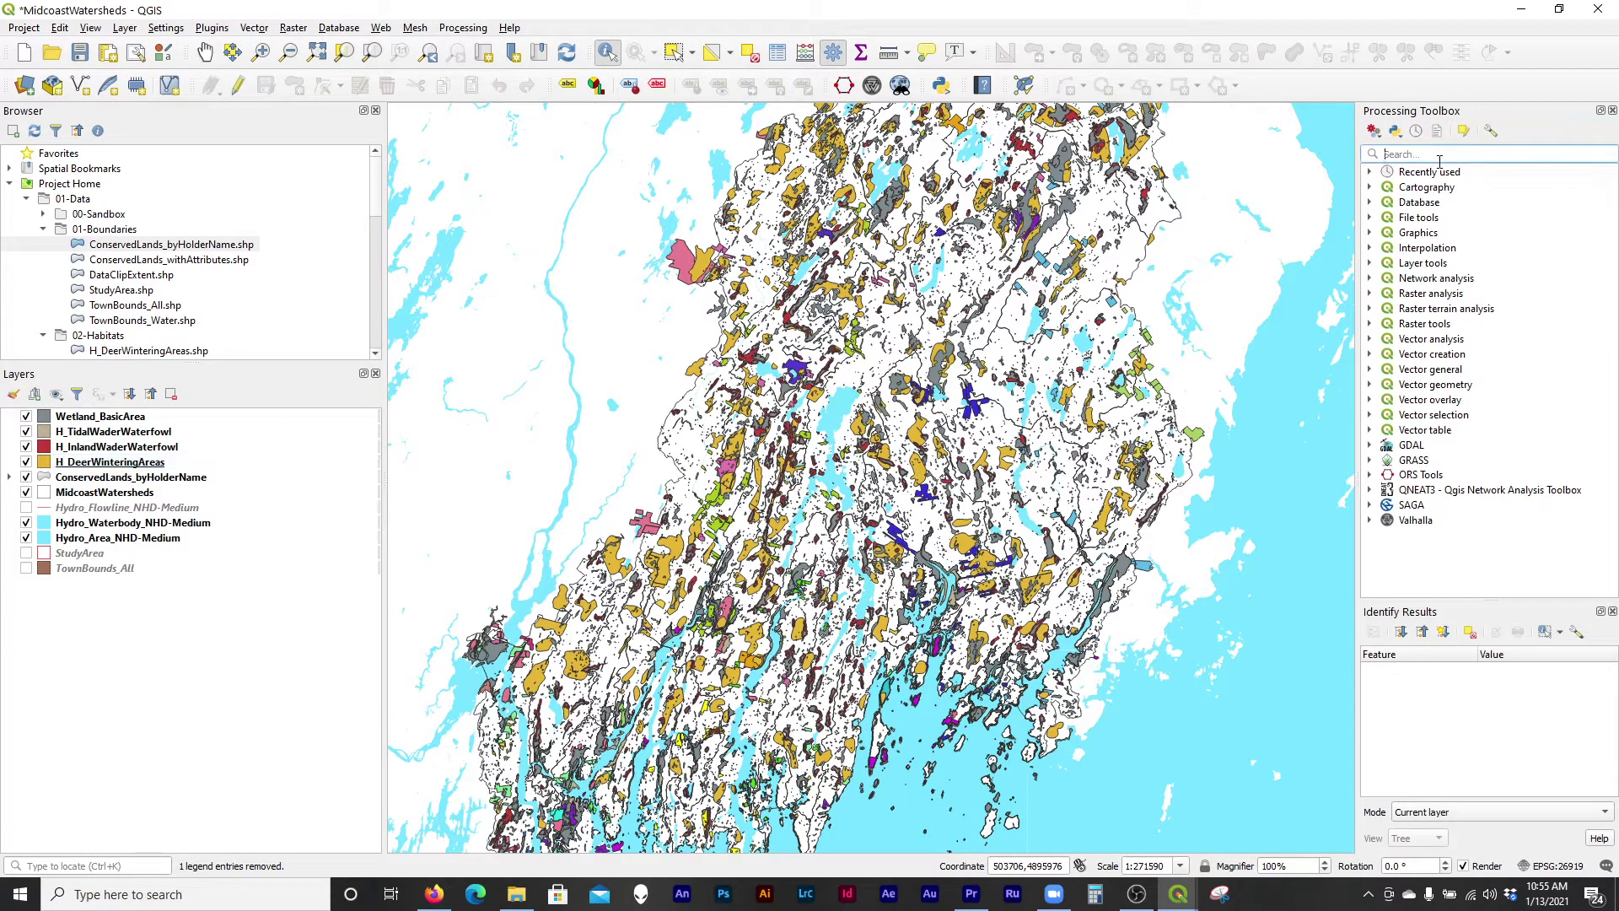
type("overla")
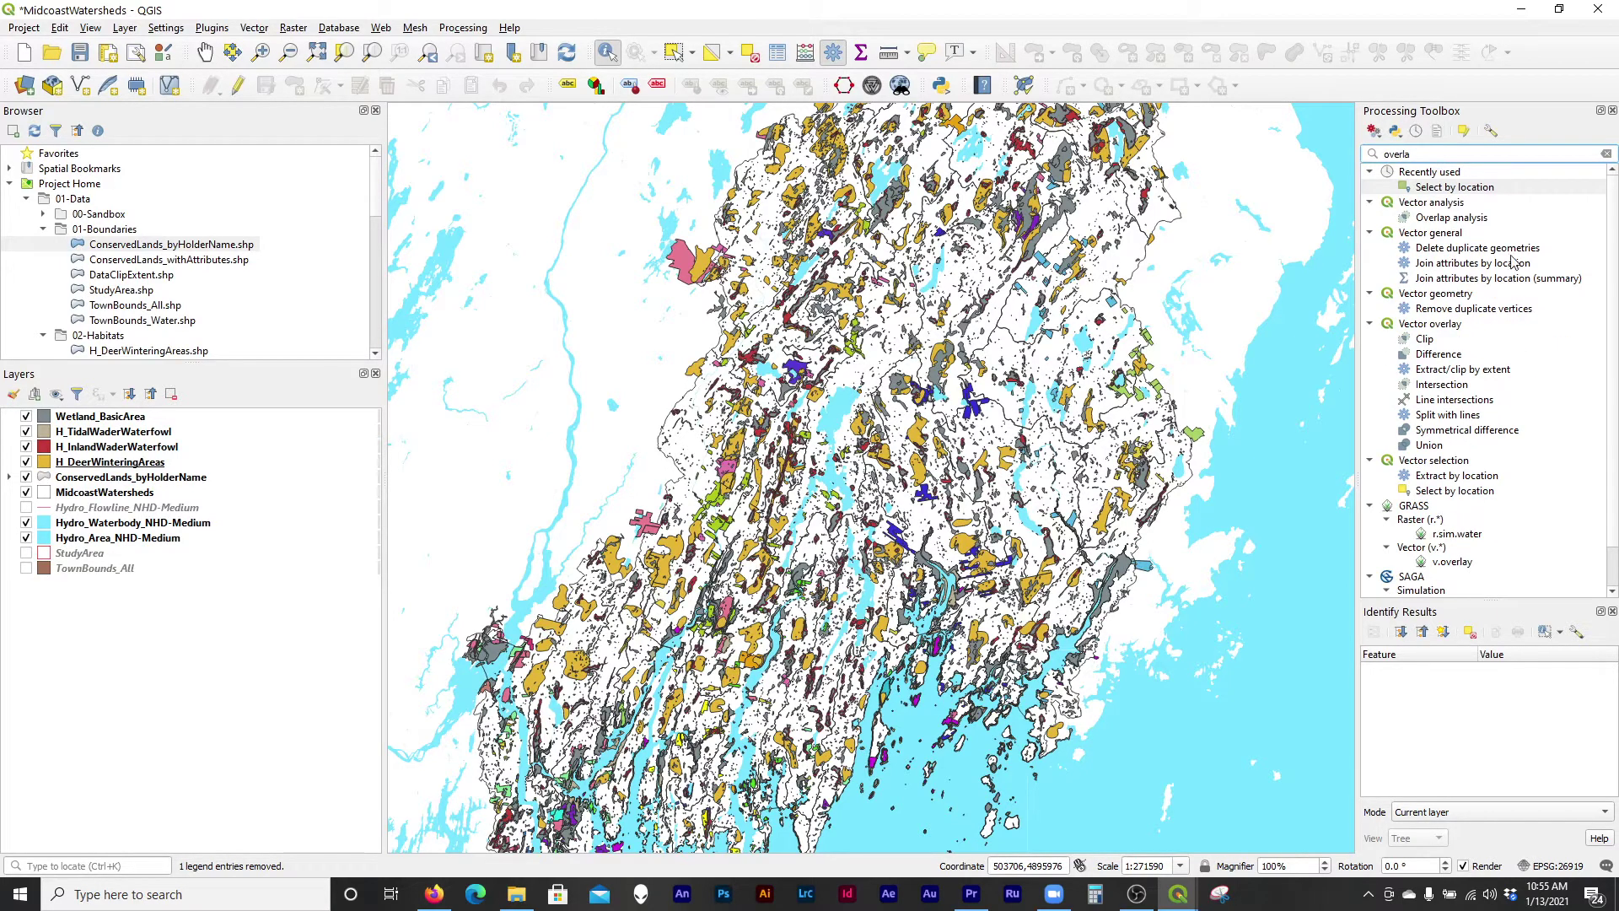
left_click(1491, 217)
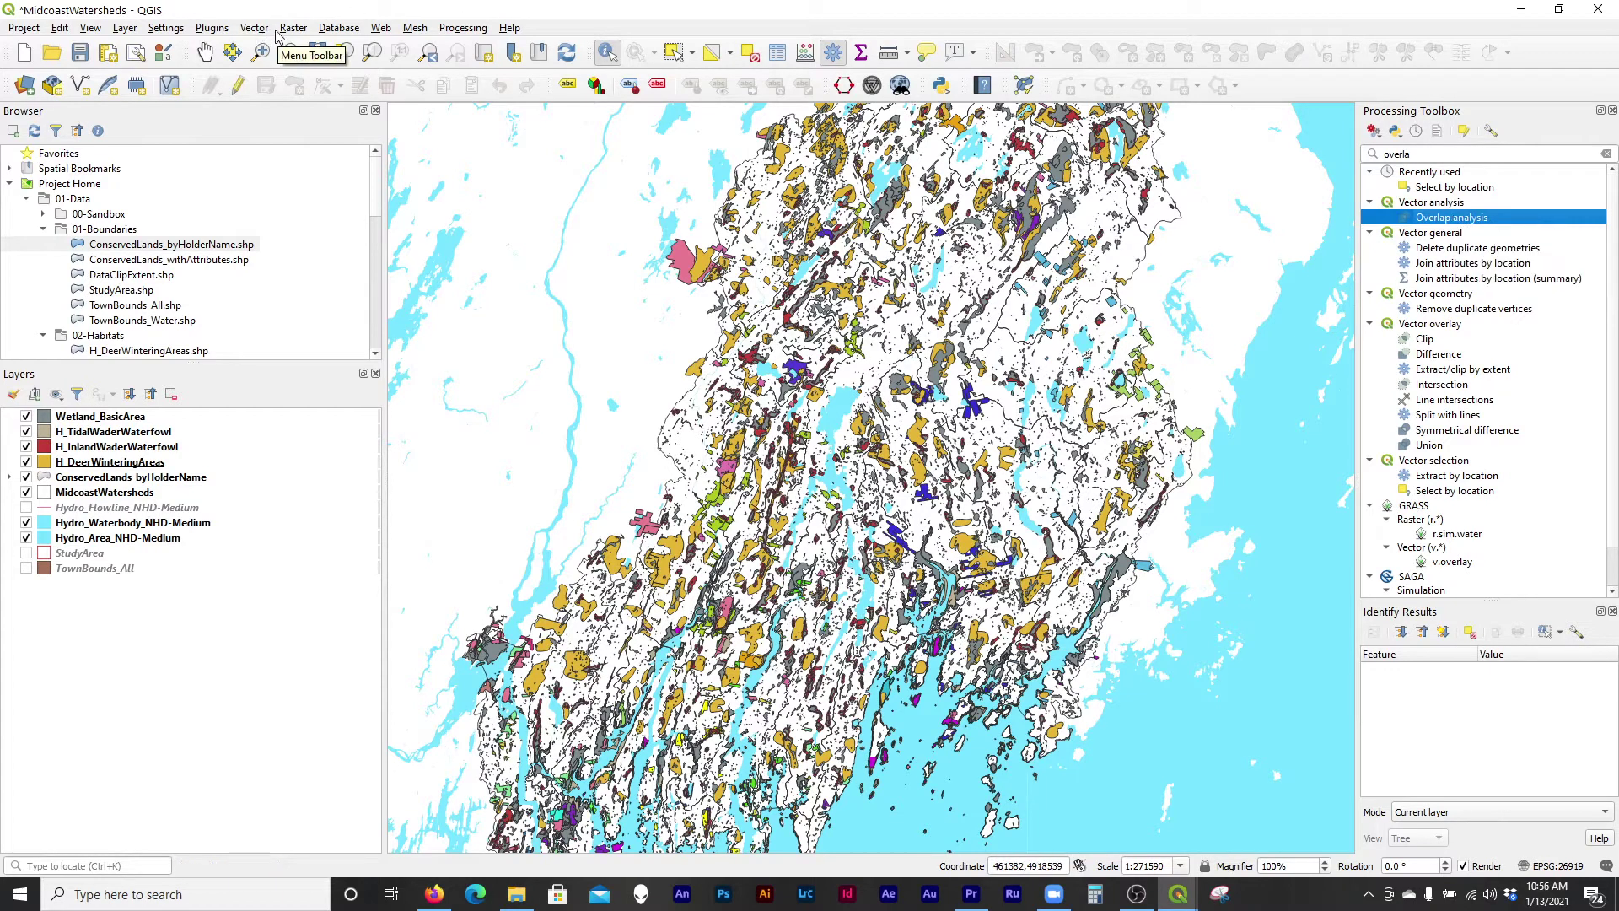
double_click(1423, 221)
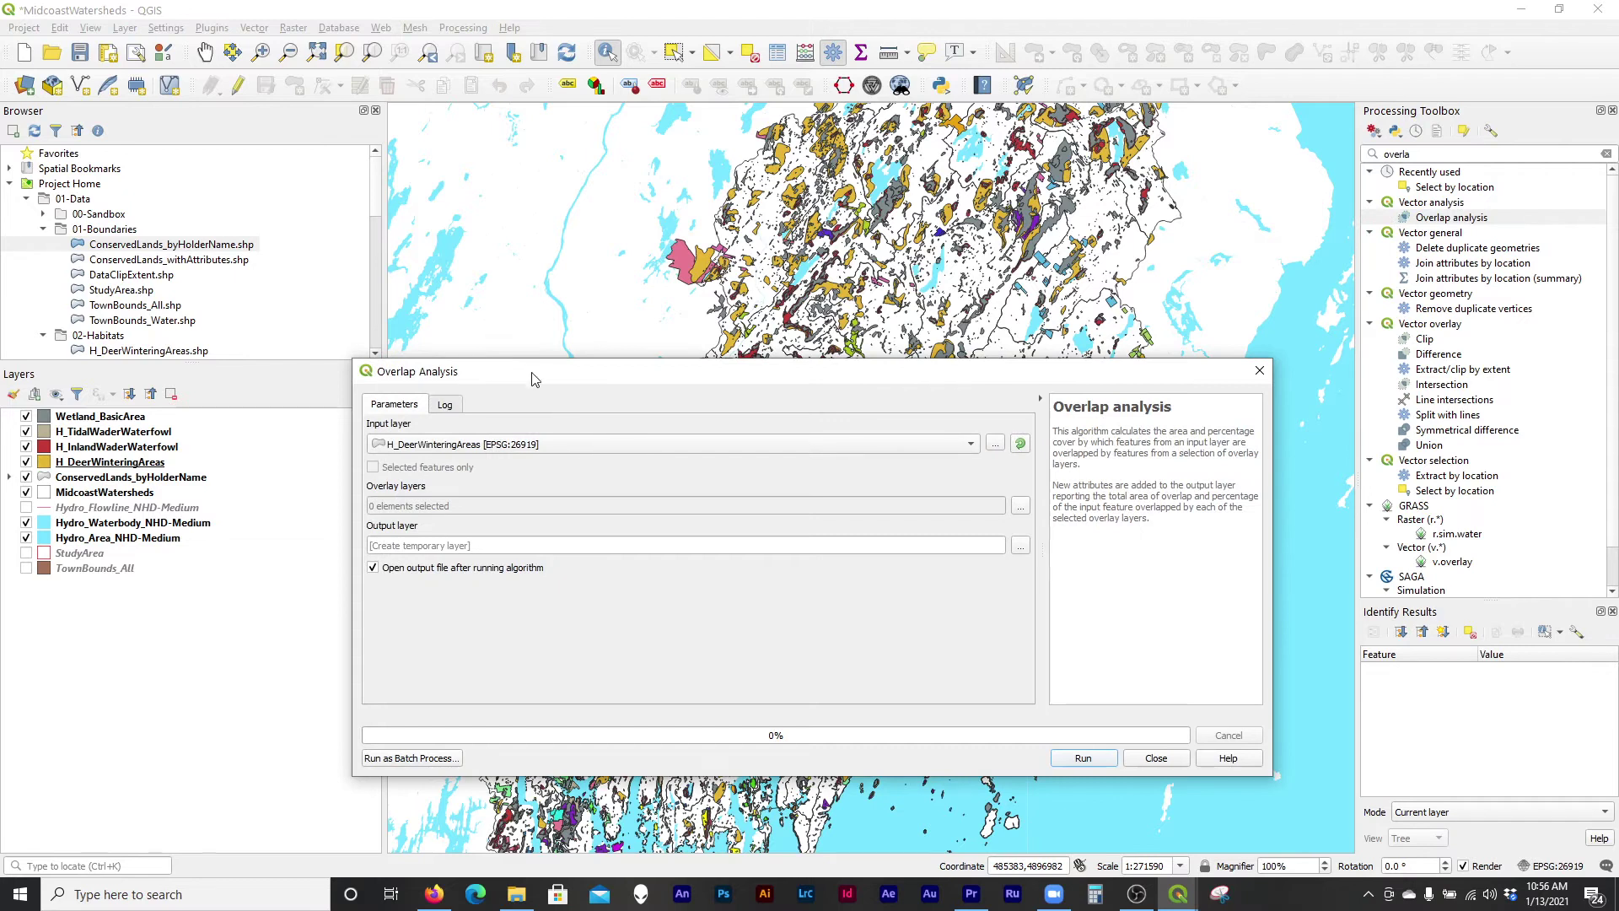
left_click_drag(531, 383, 519, 301)
left_click(513, 366)
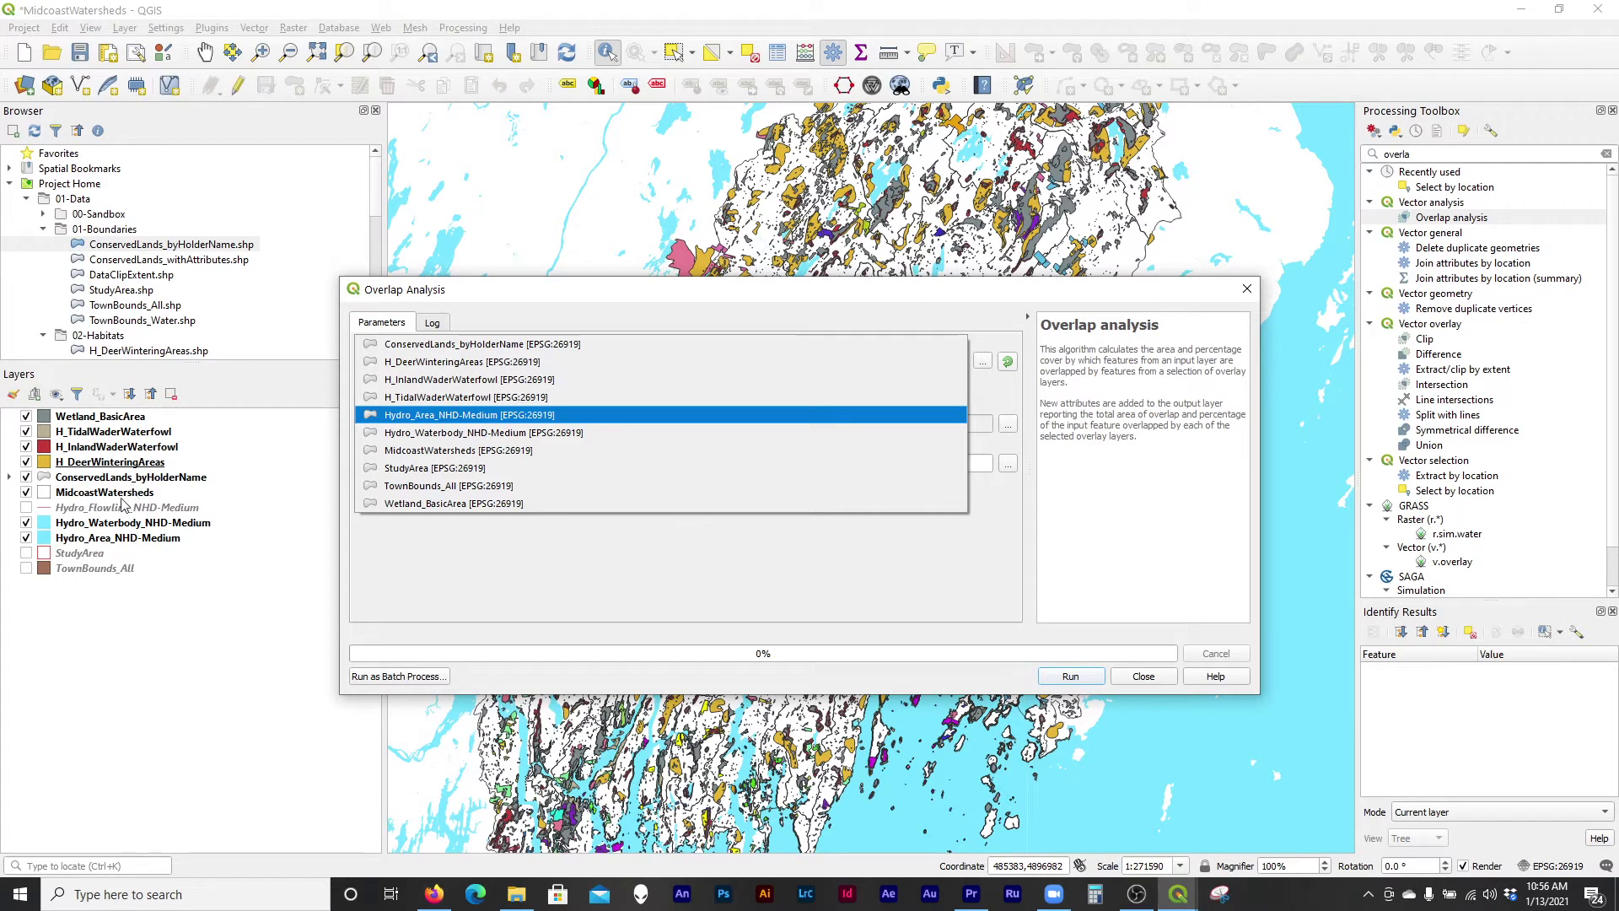
left_click(501, 451)
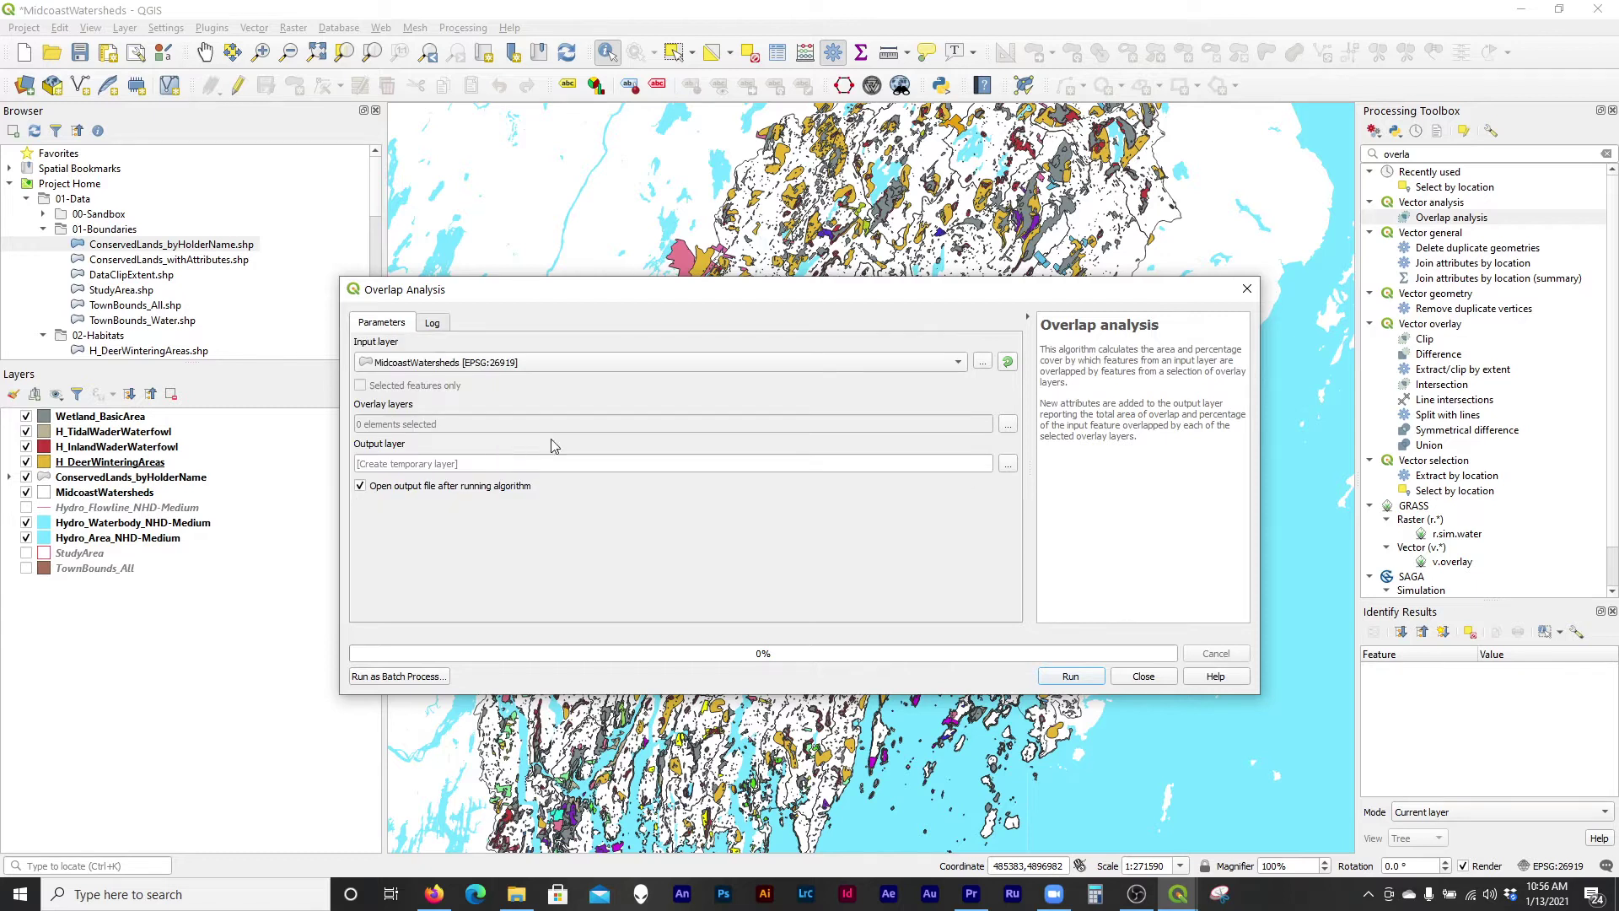
left_click(1008, 424)
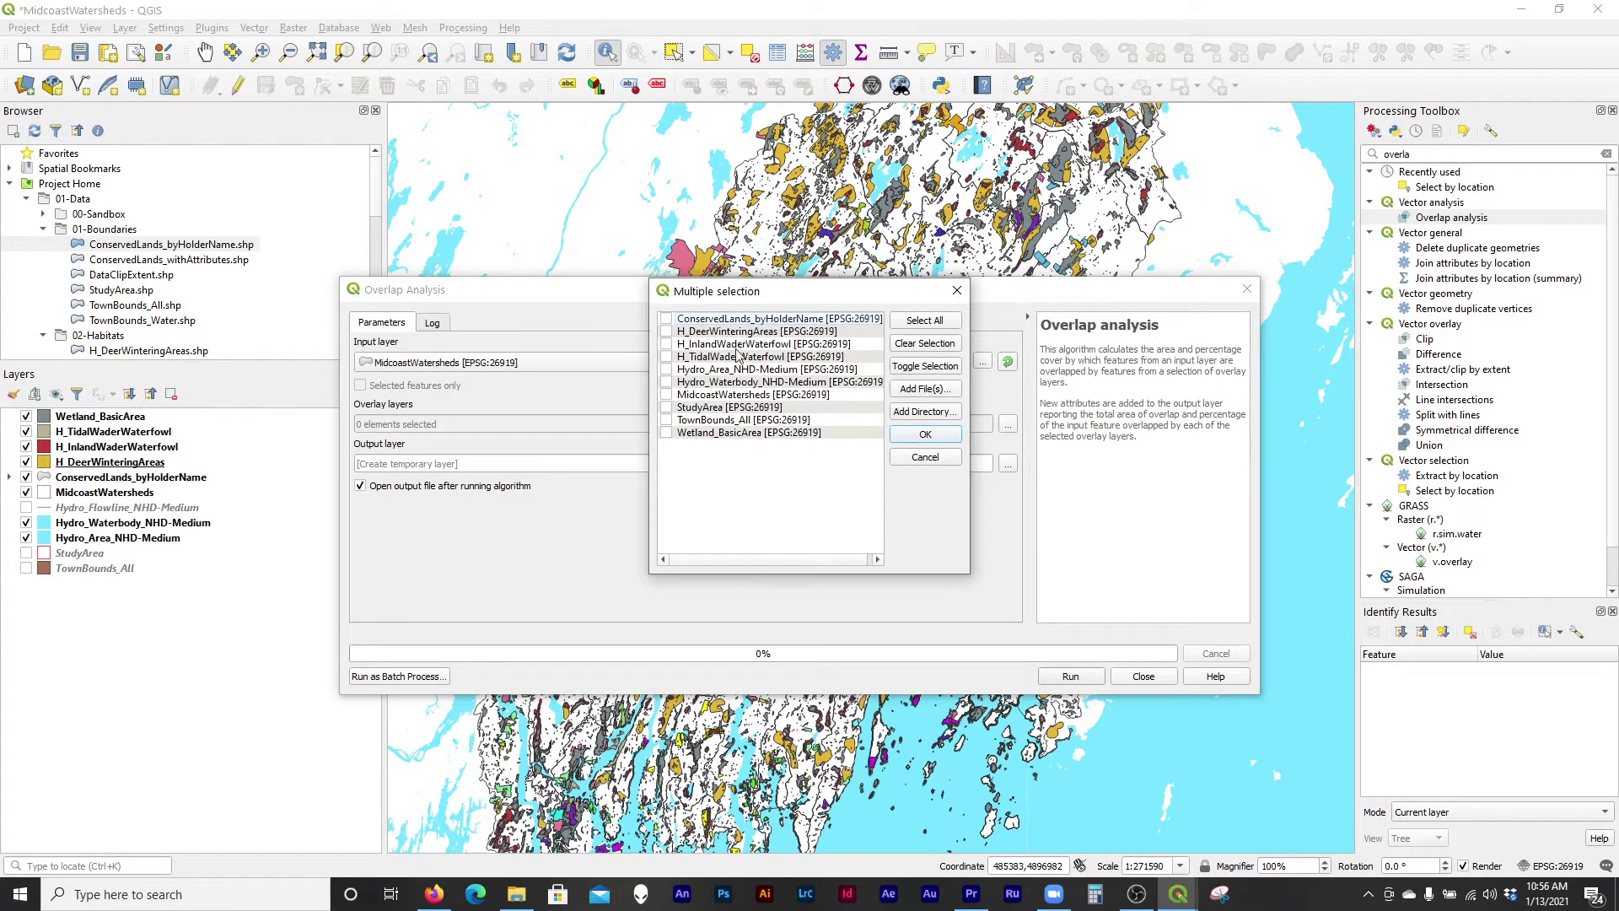
Add H_InlandWaderWaterfowl and H_TidalWaderWaterfowl to make five overlay layers and confirm.
left_click(666, 344)
left_click(666, 356)
left_click(926, 435)
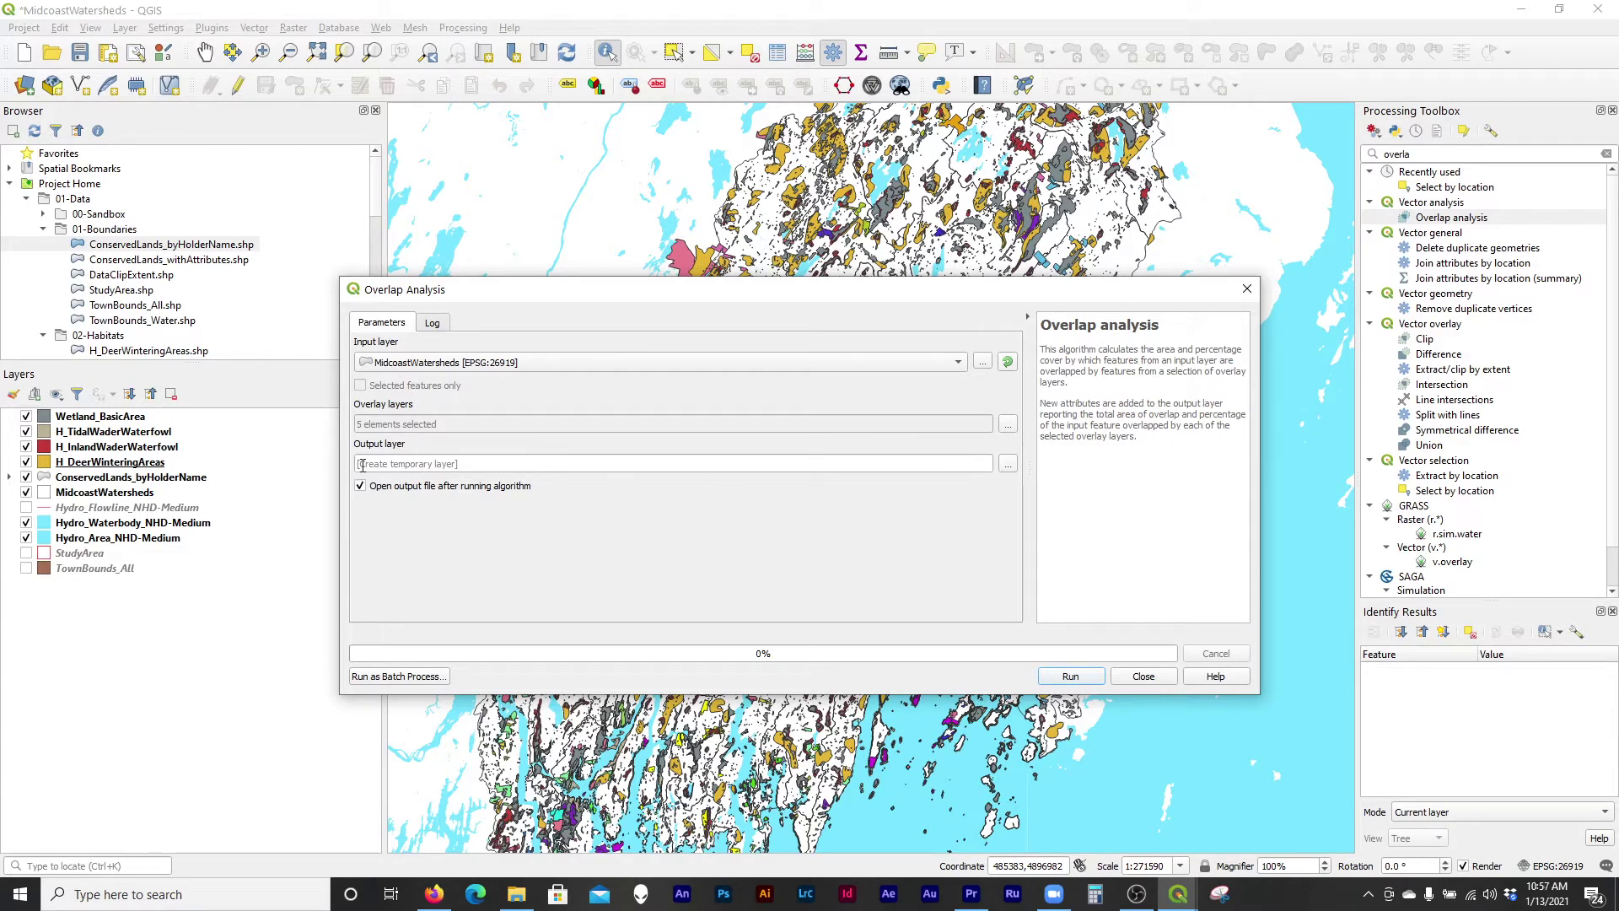
left_click(1008, 464)
Create and open a SummariesByWatershed folder in Desktop/Tutorial-B/01-Data/00-Sandbox for the output.
left_click(1046, 499)
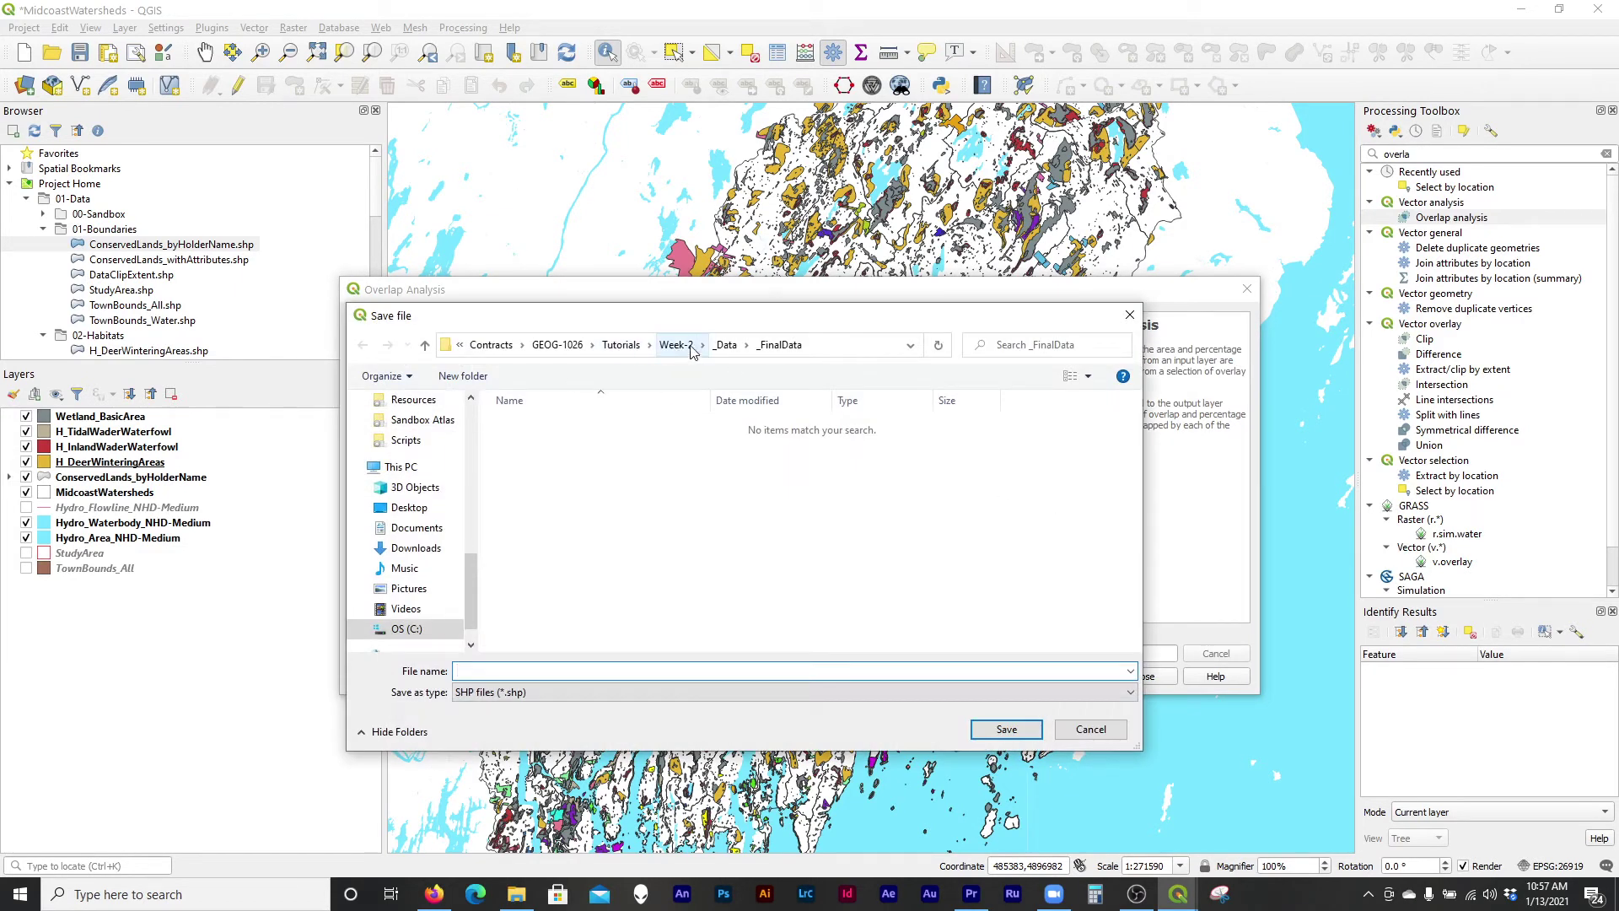
scroll(426, 522, "up", 6)
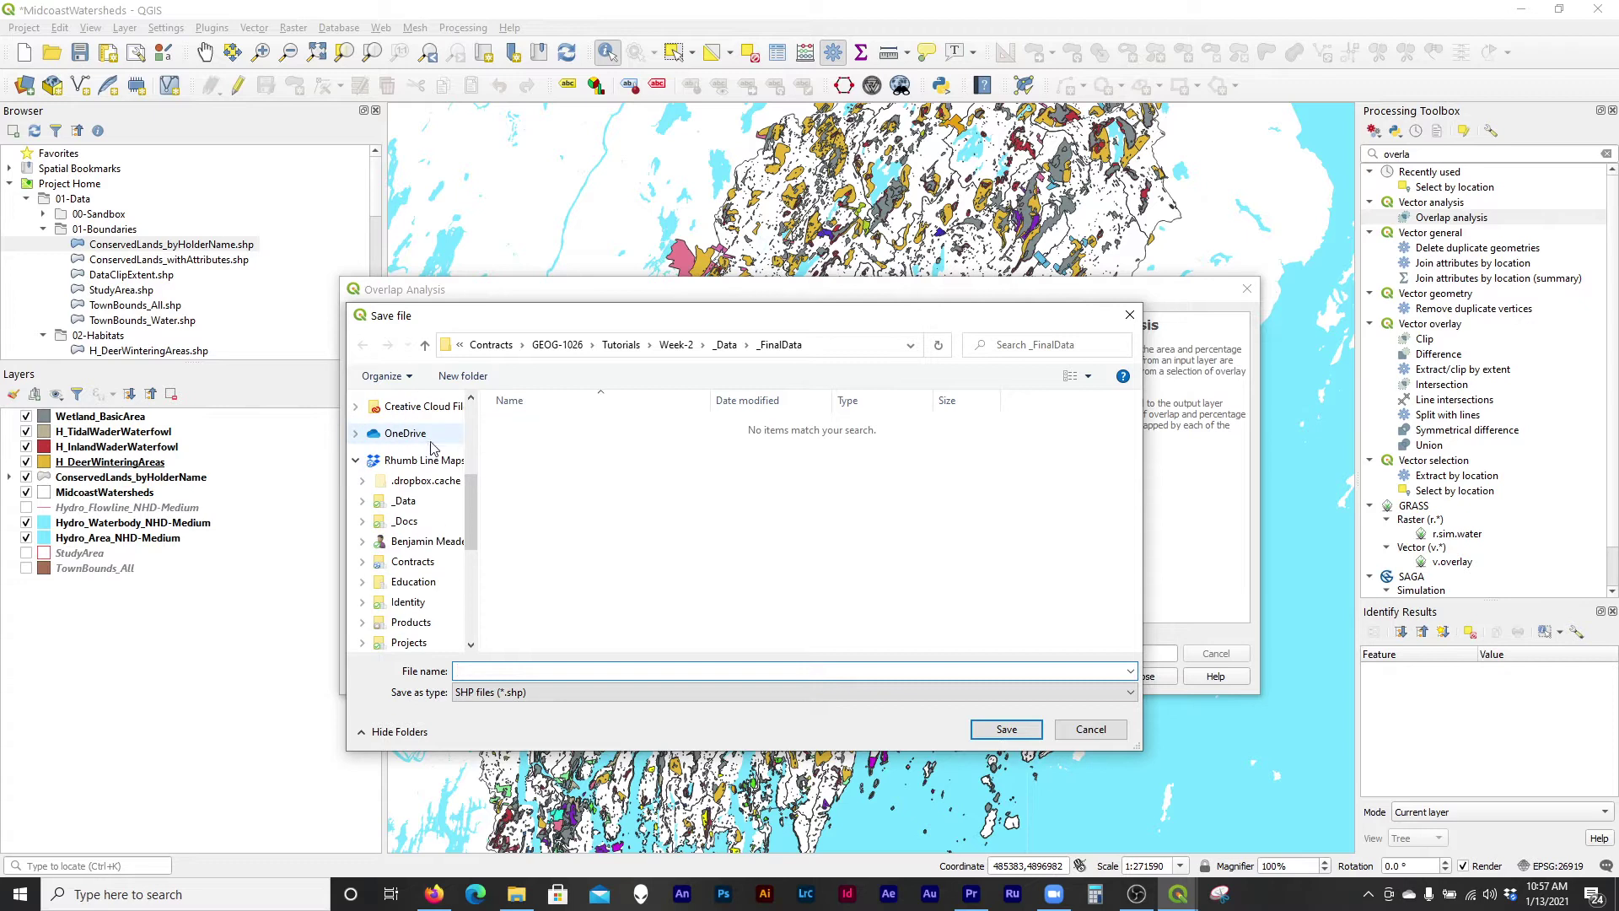
scroll(435, 590, "down", 2)
left_click(409, 608)
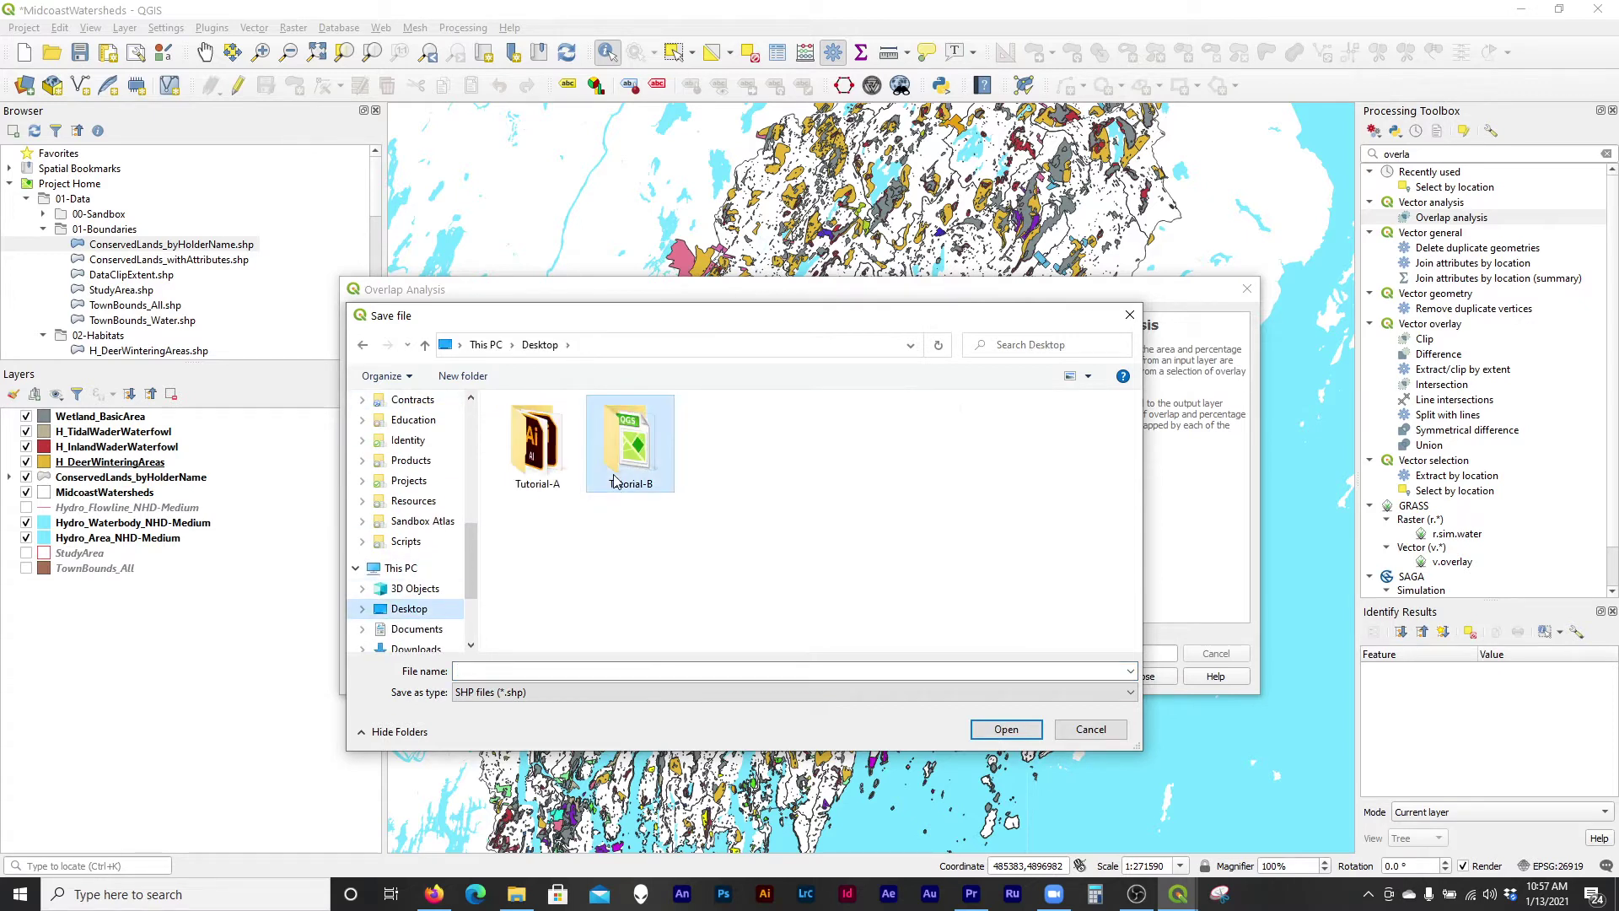
double_click(629, 440)
double_click(566, 432)
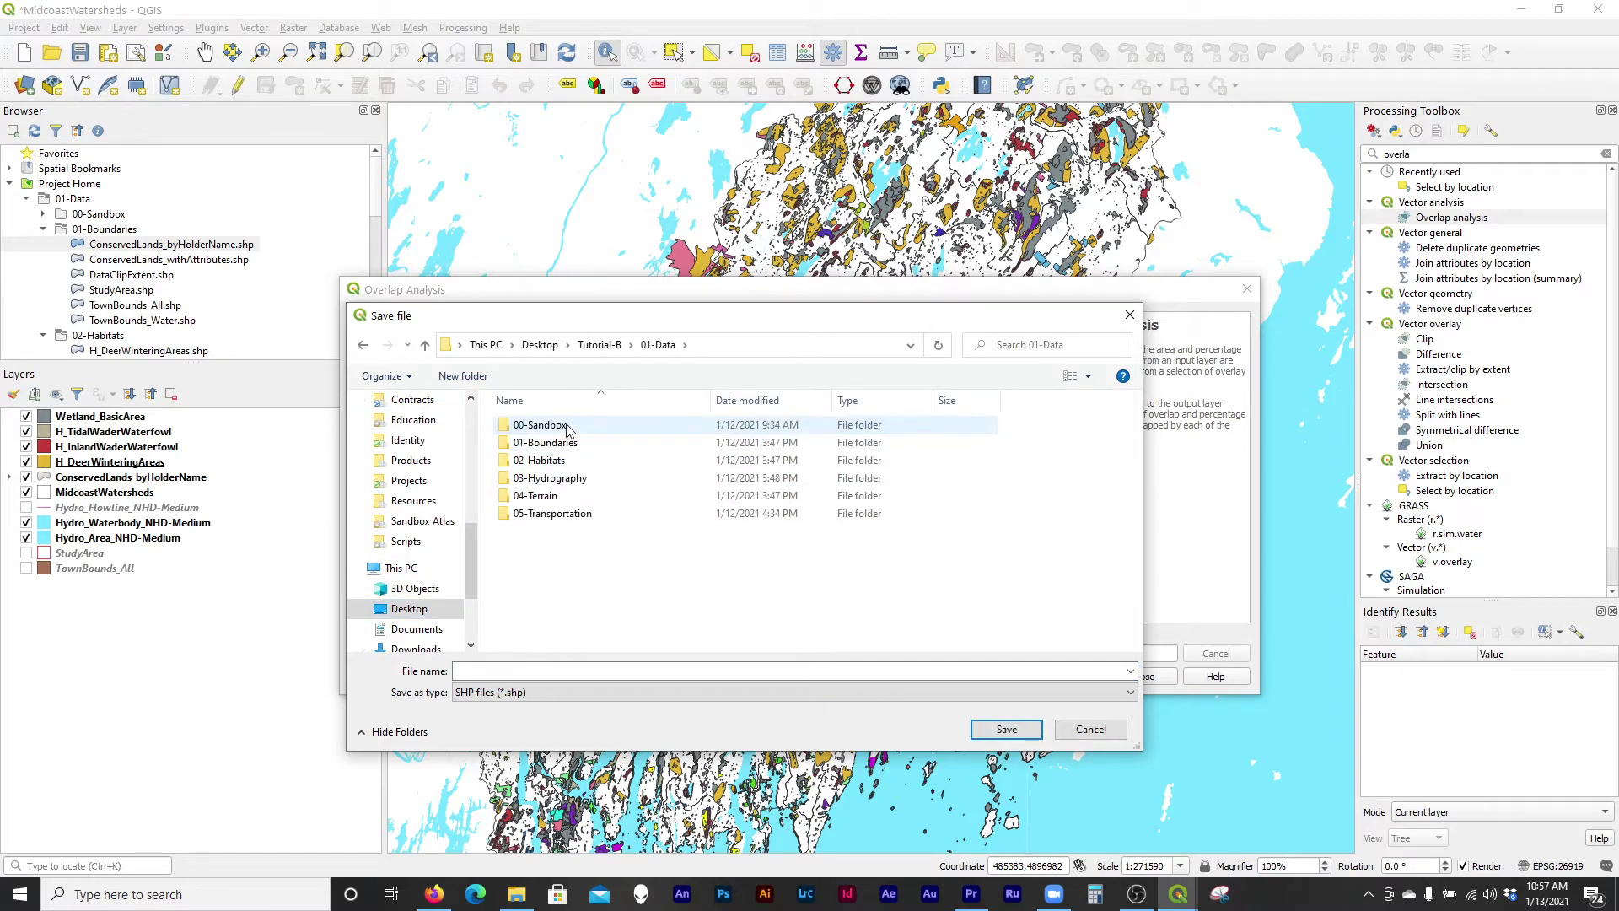
double_click(566, 428)
left_click(463, 376)
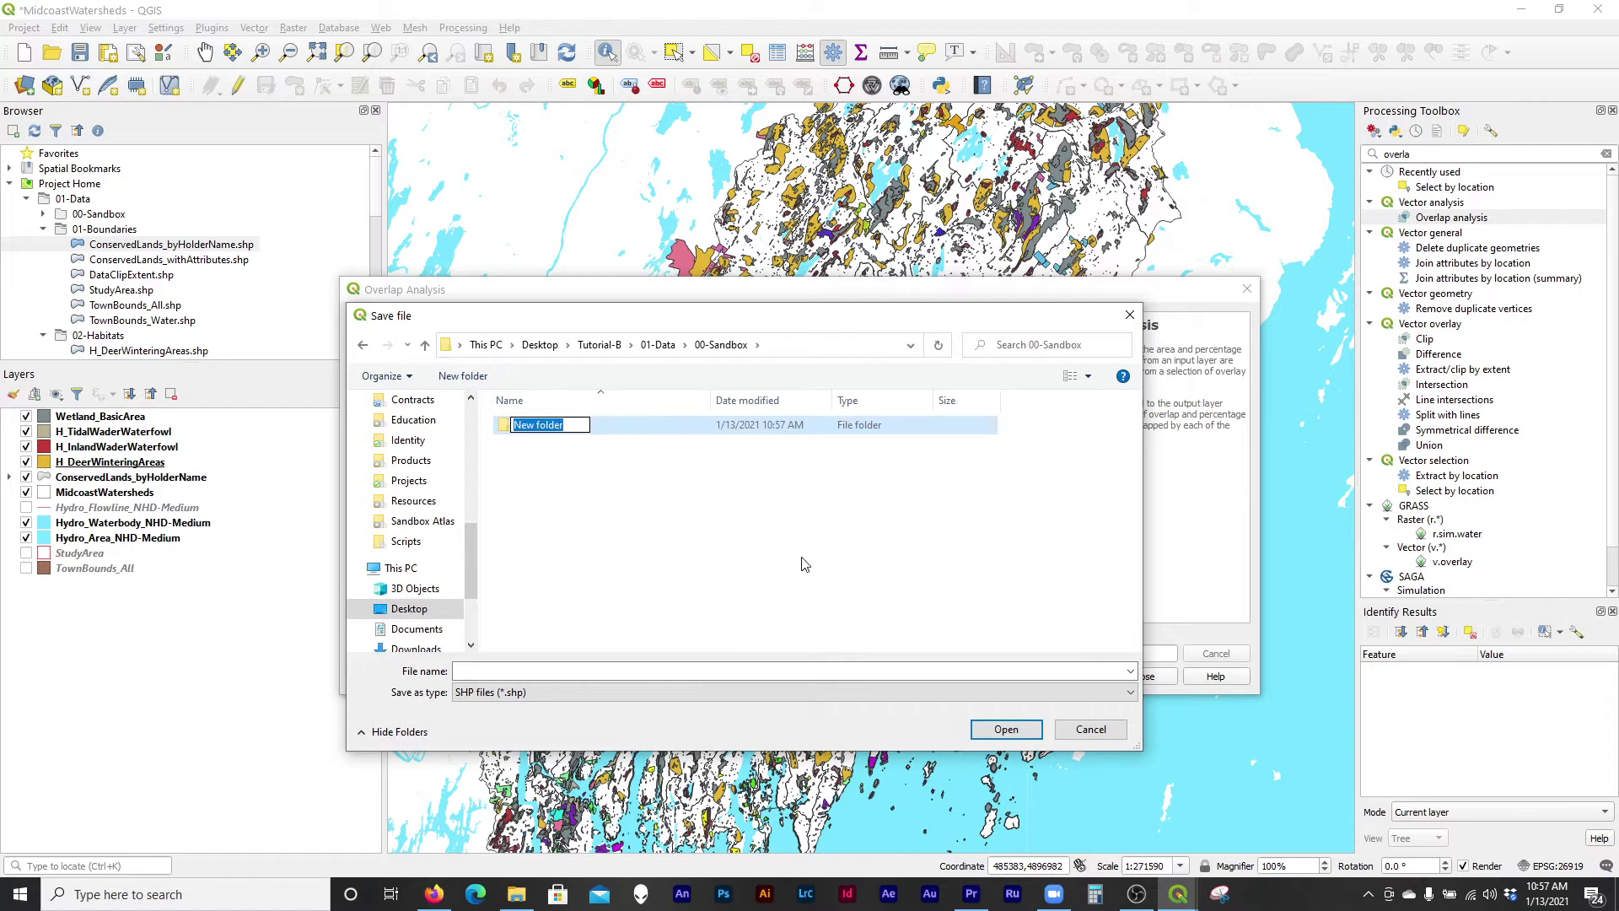
type("SummaryesByWatershed")
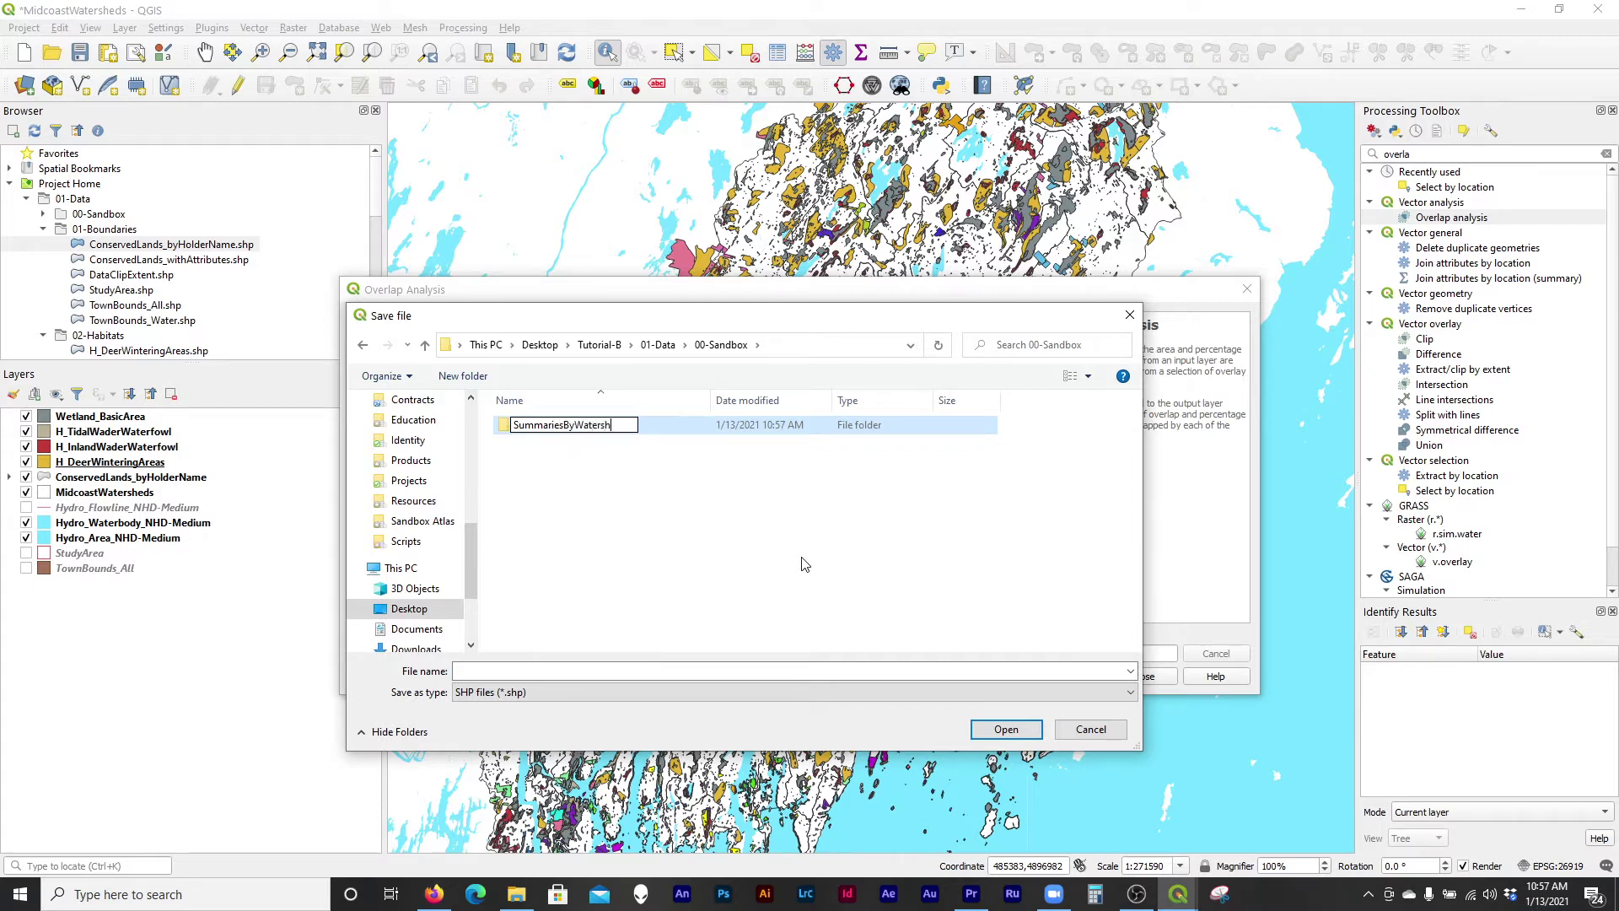
key("Return")
double_click(600, 426)
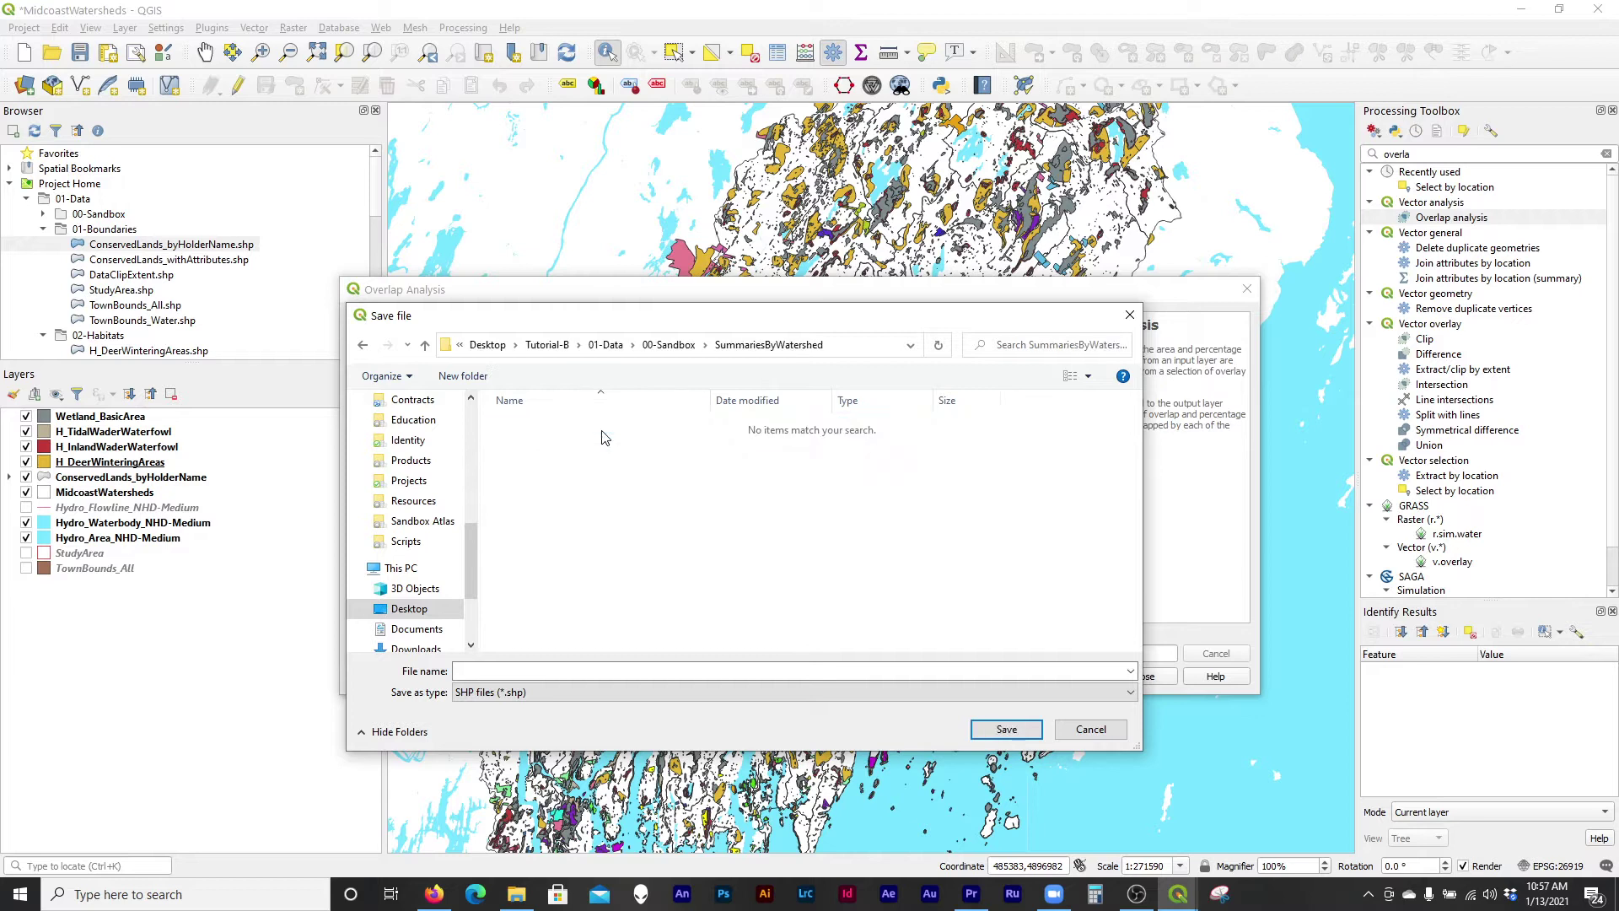
Name the output file Watersheds_withSummaryAttributes.shp and save.
left_click(686, 672)
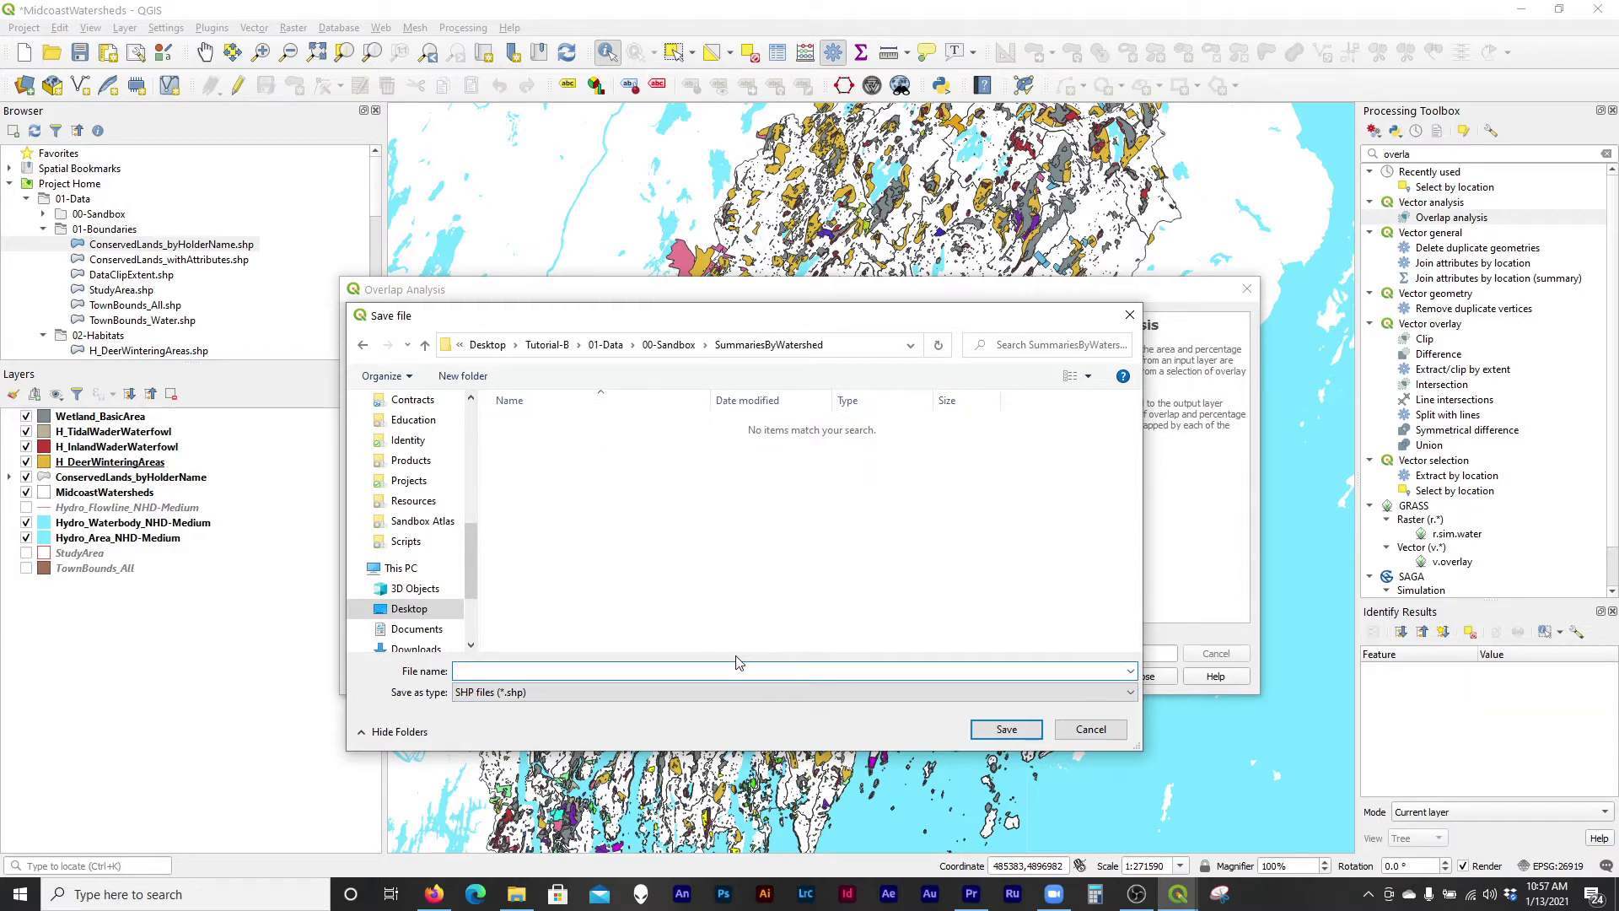
type("Watersheds_withSummaryAttributes")
key("Return")
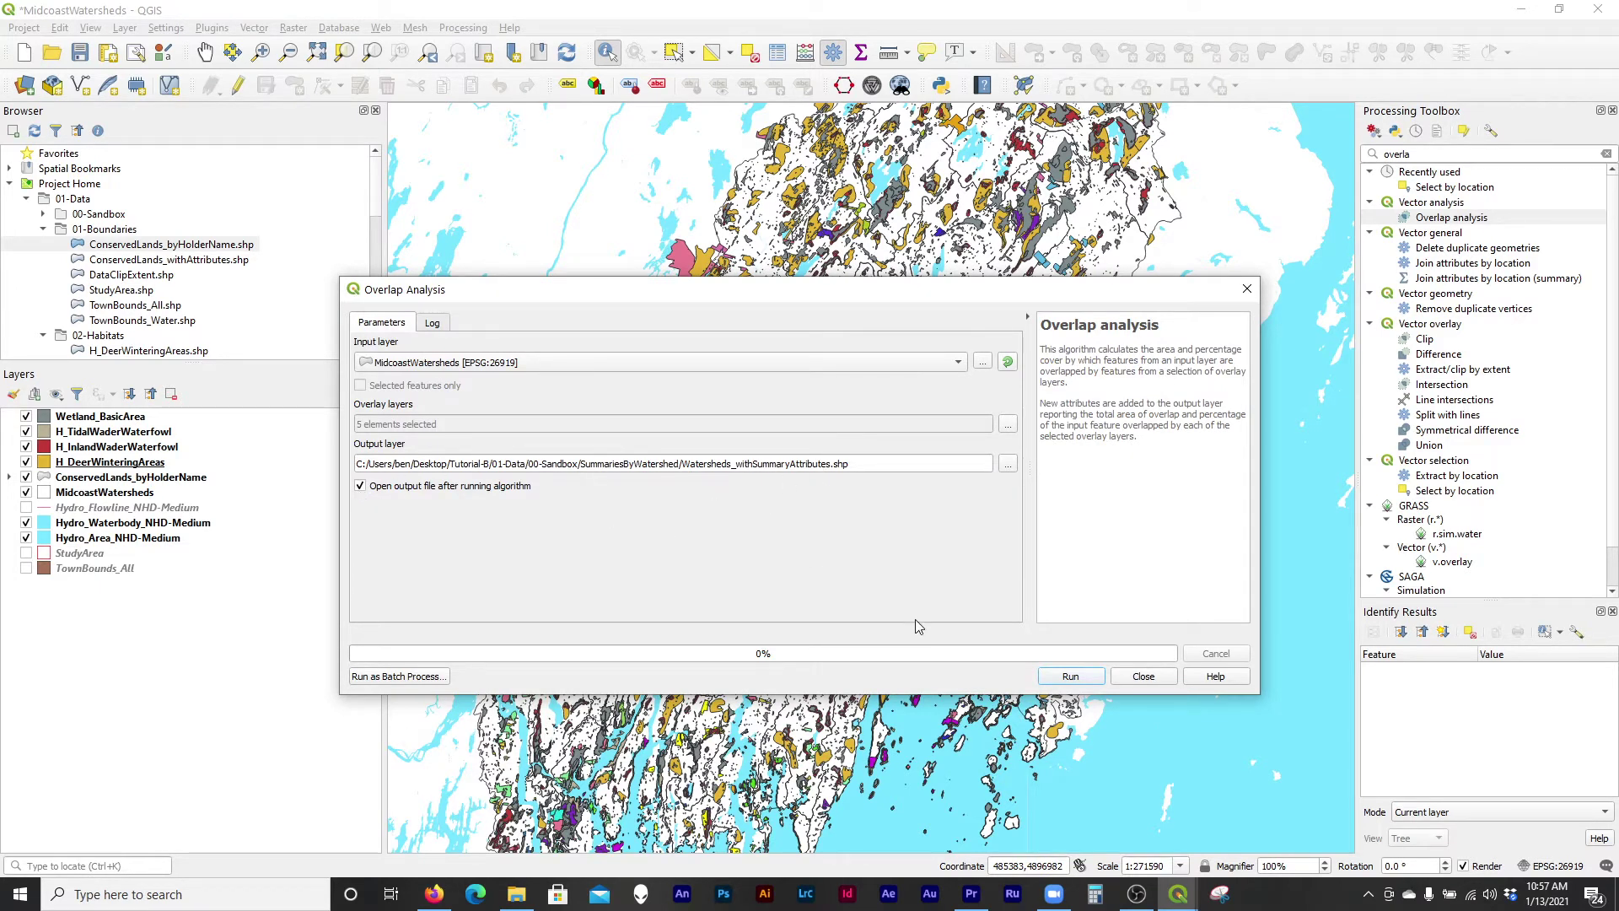
Run the overlap analysis, close the tool, and move Watersheds_withSummaryAttributes to the top layer.
left_click(1082, 679)
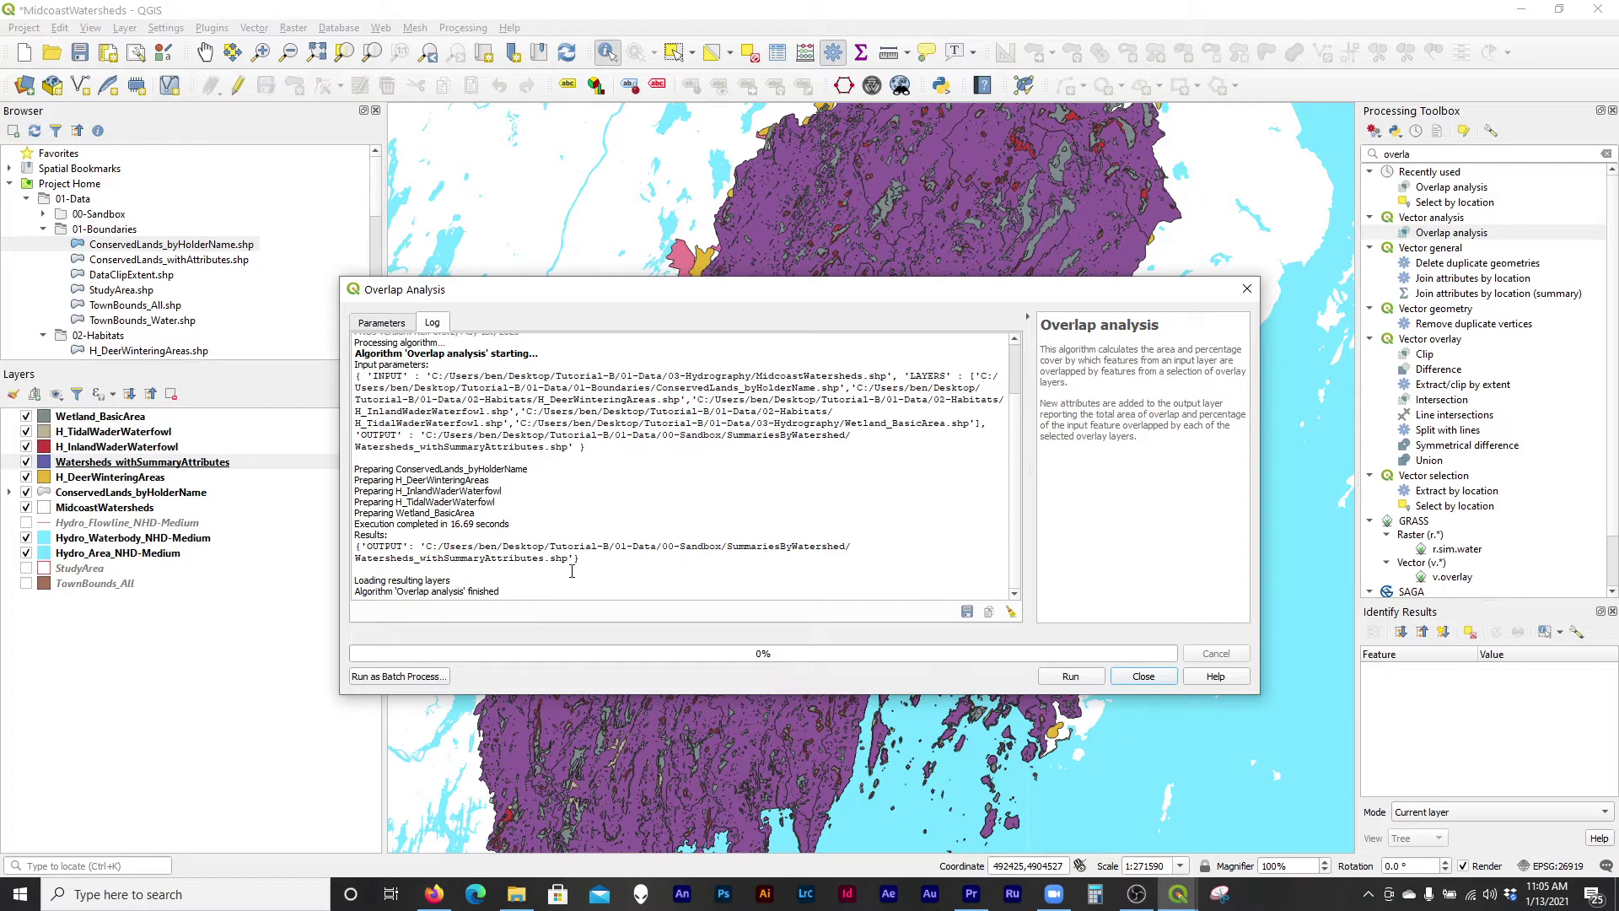
left_click(393, 324)
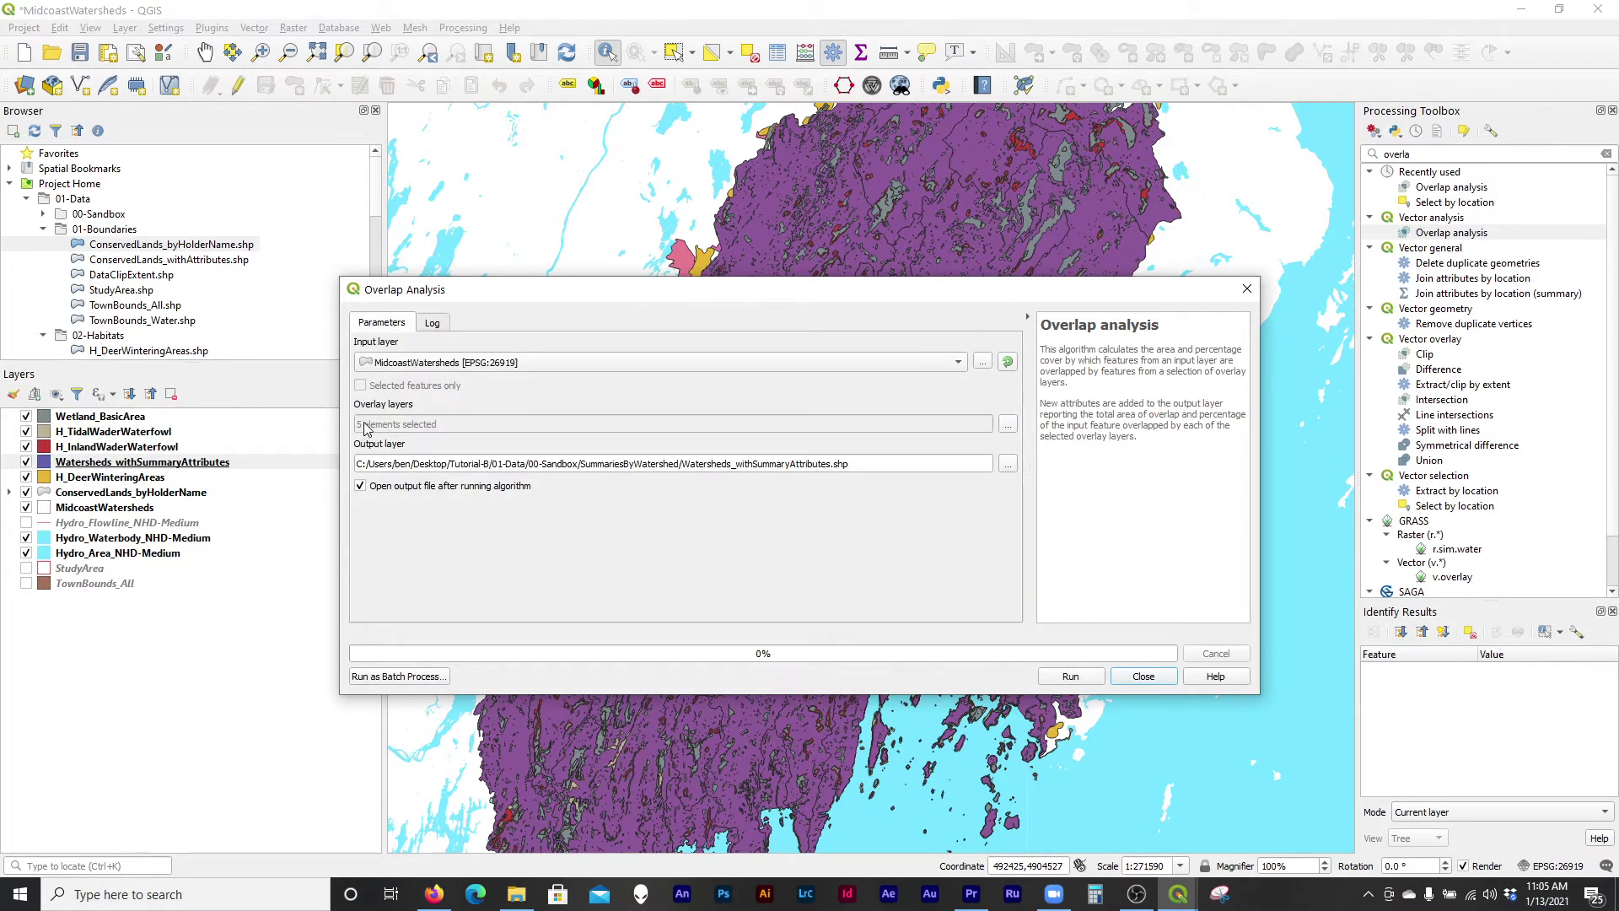
left_click(1164, 680)
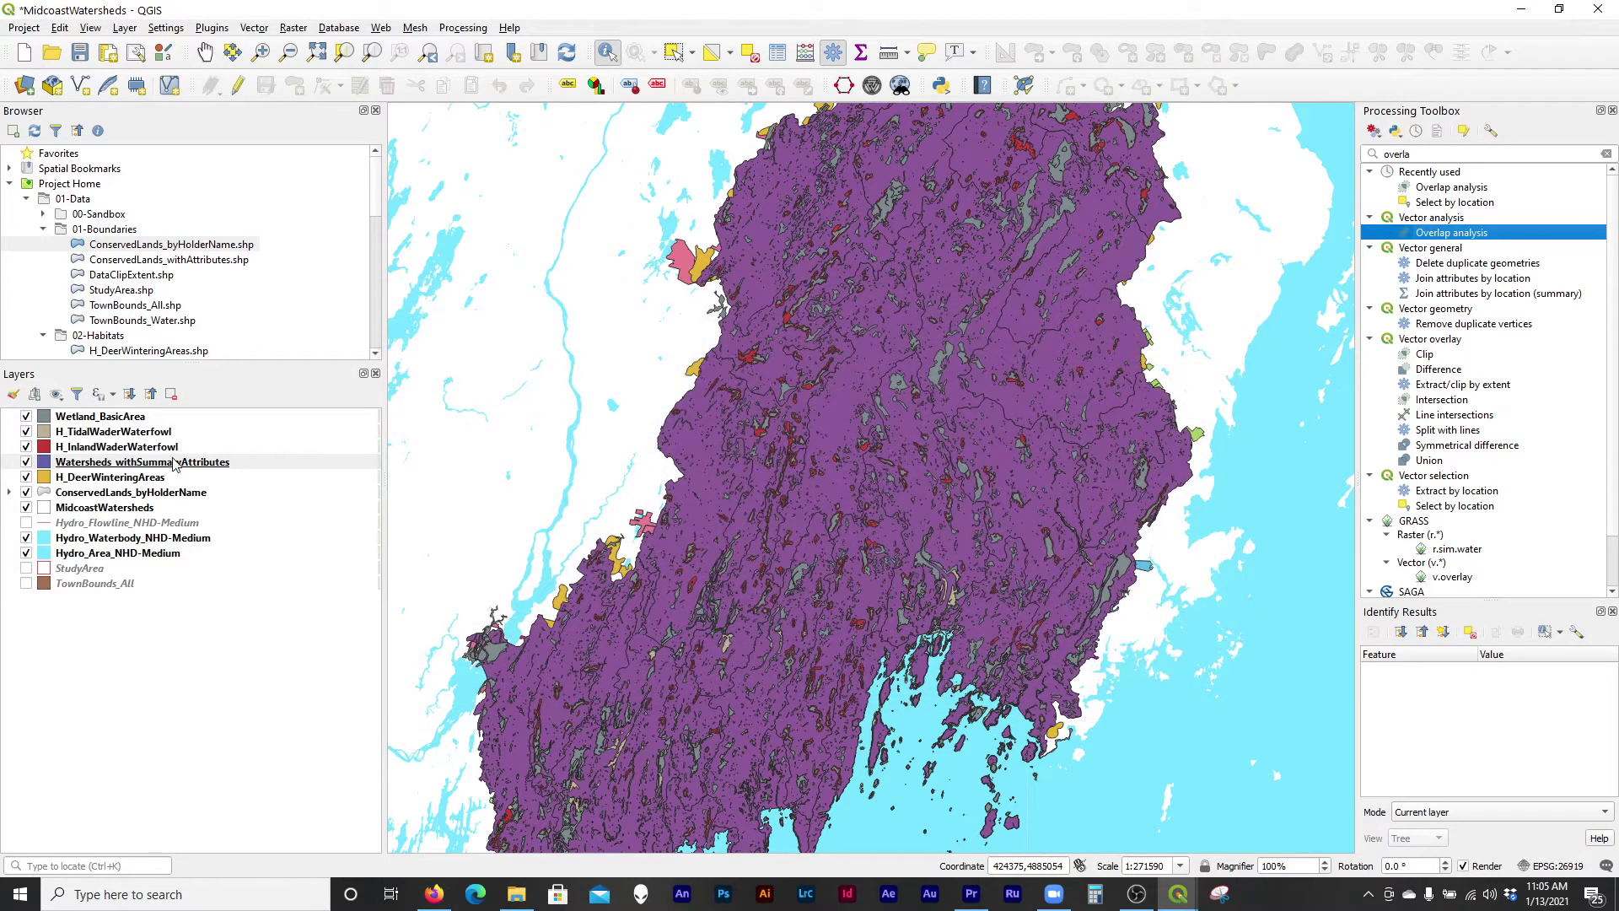
left_click_drag(174, 465, 169, 414)
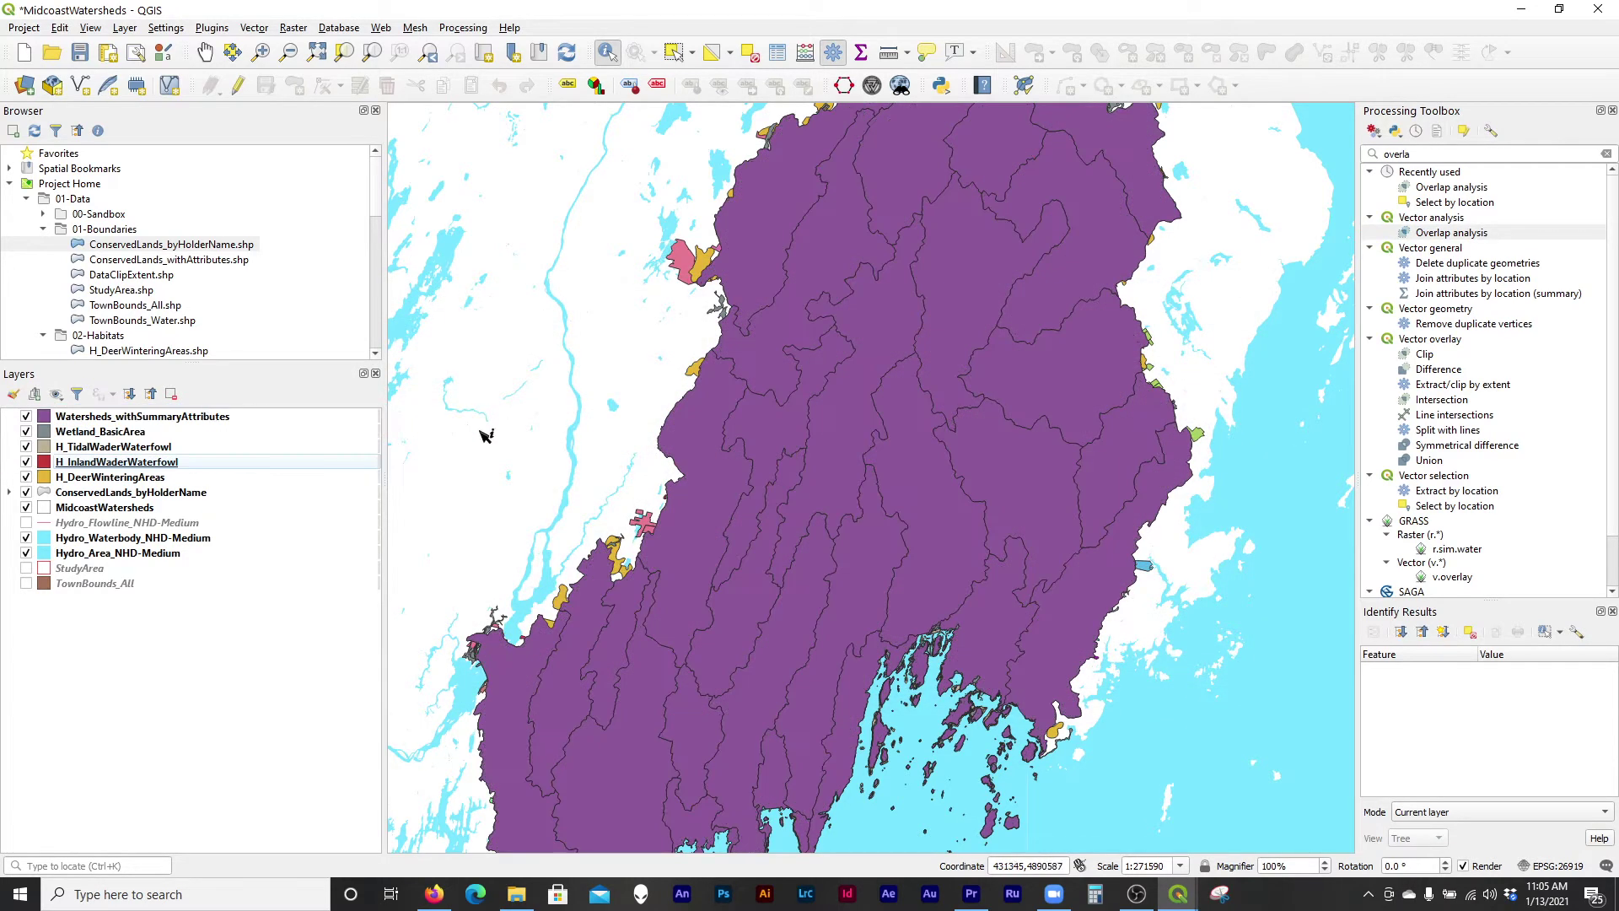
left_click(154, 422)
Open the Watersheds_withSummaryAttributes attribute table and shrink it to the right of the map.
right_click(154, 421)
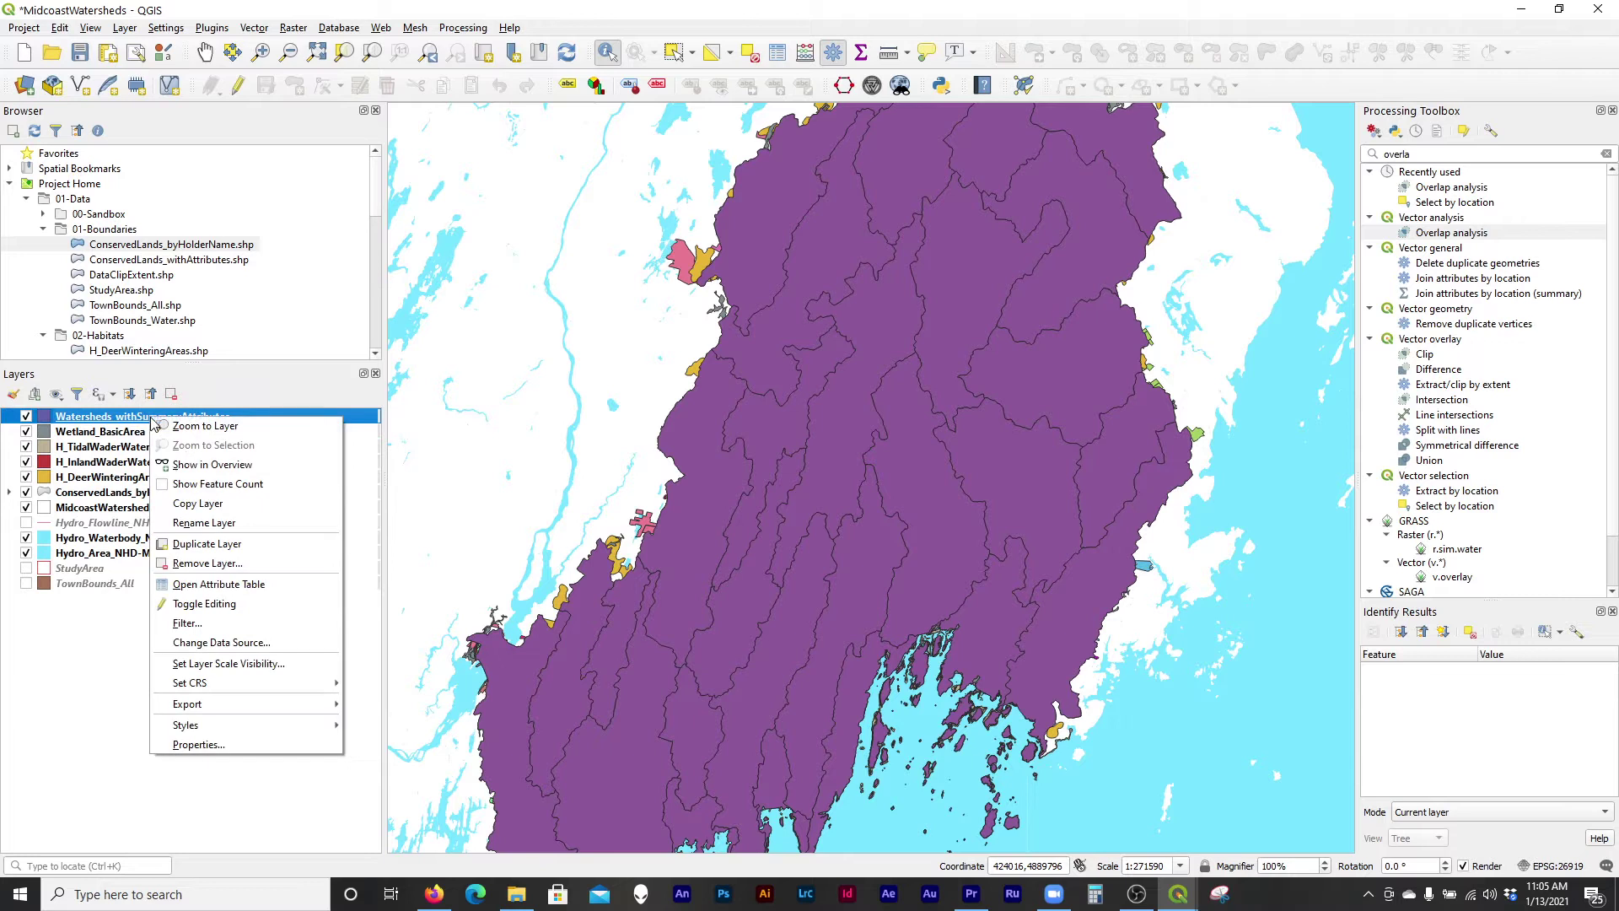
left_click(249, 587)
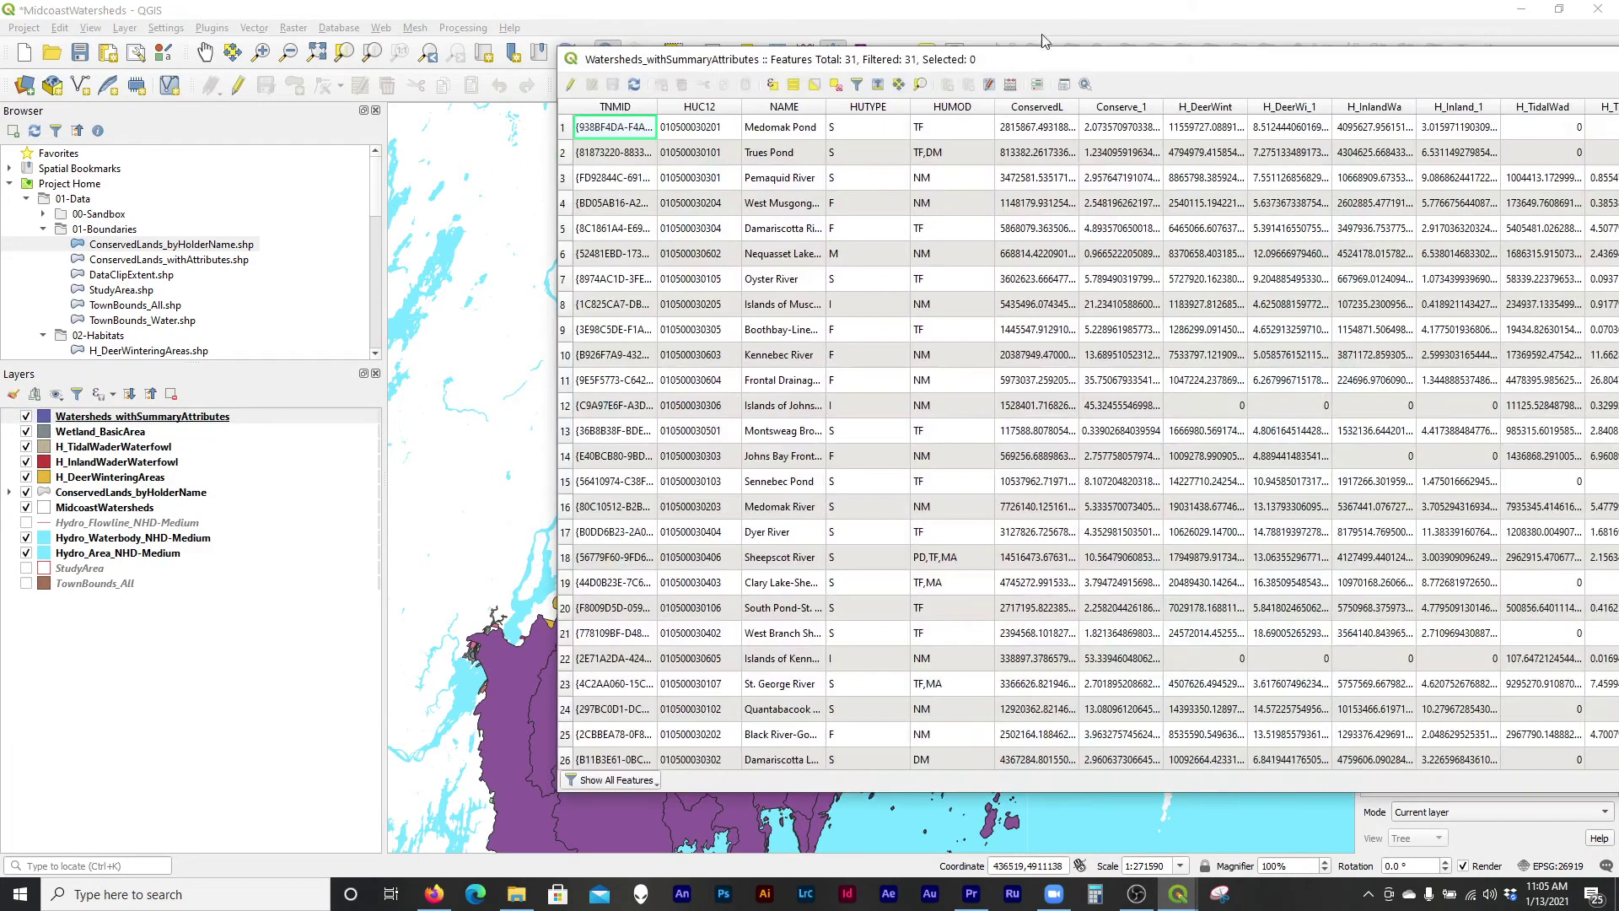
left_click_drag(1133, 65, 680, 44)
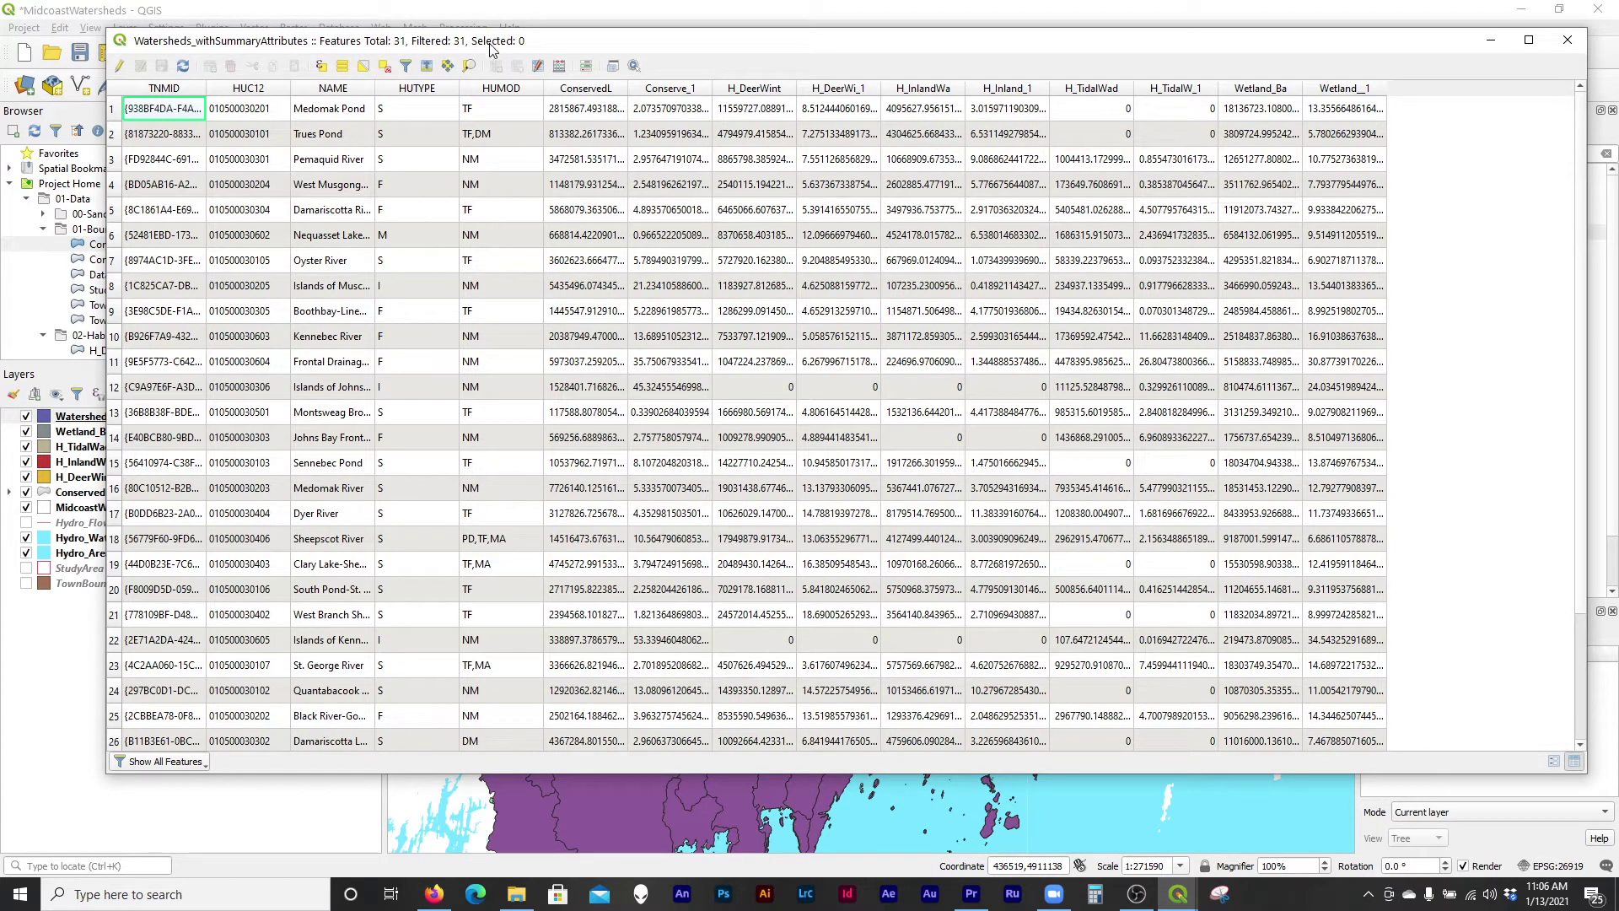
left_click_drag(492, 44, 455, 17)
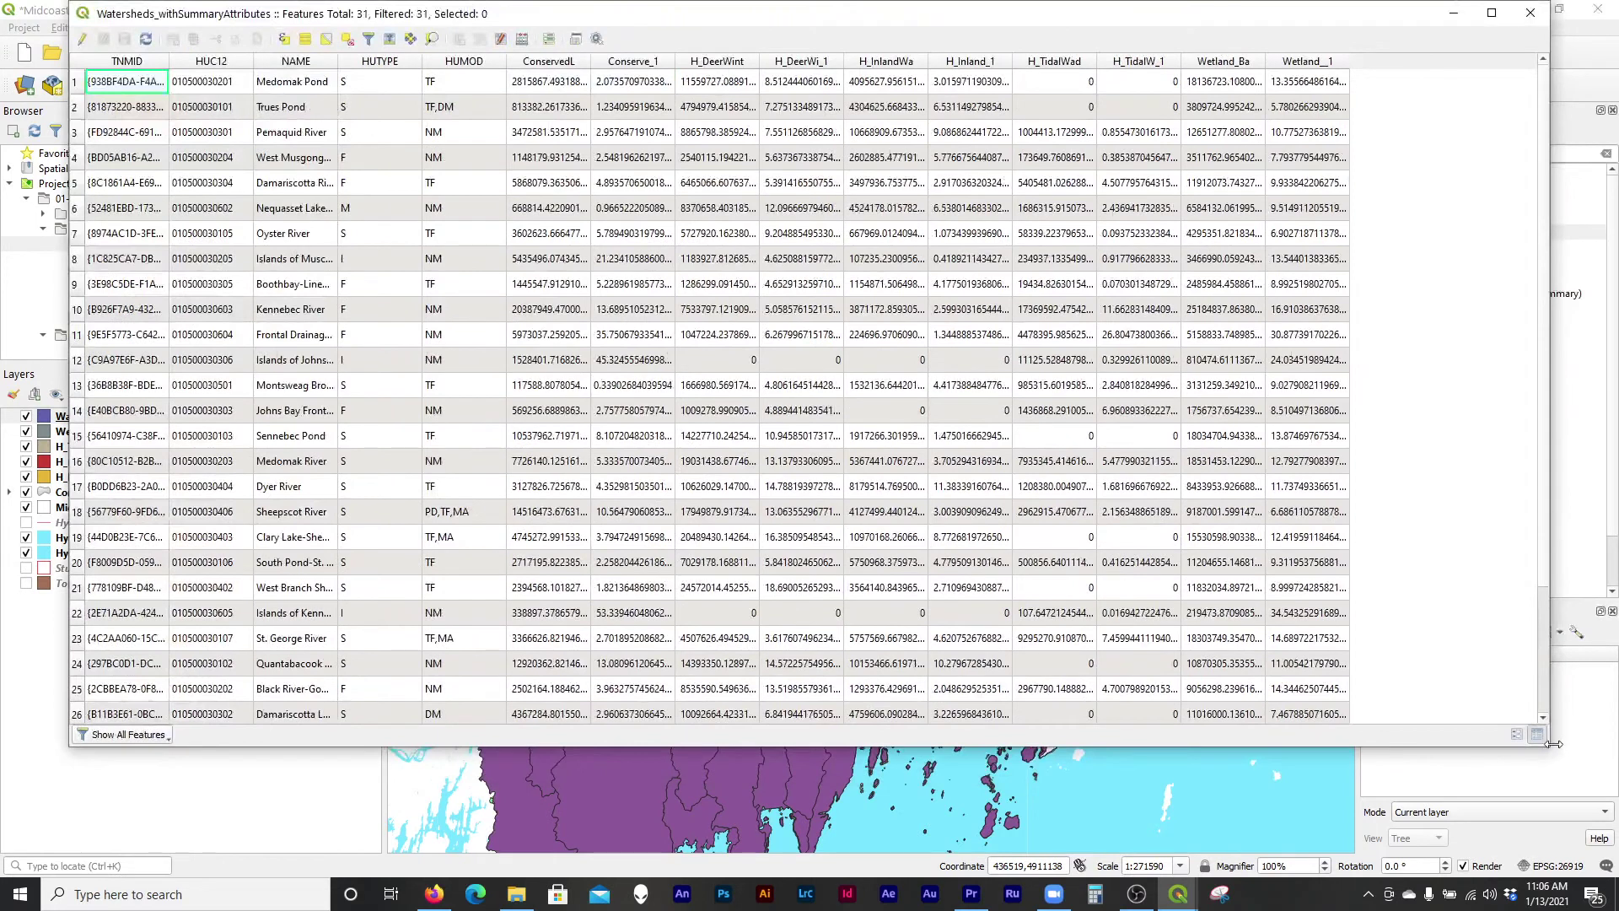
left_click_drag(1552, 747, 1128, 811)
left_click_drag(531, 17, 1269, 33)
Select watershed rows 12, 11 and 6 to locate each on the map.
left_click(818, 377)
scroll(546, 338, "down", 2)
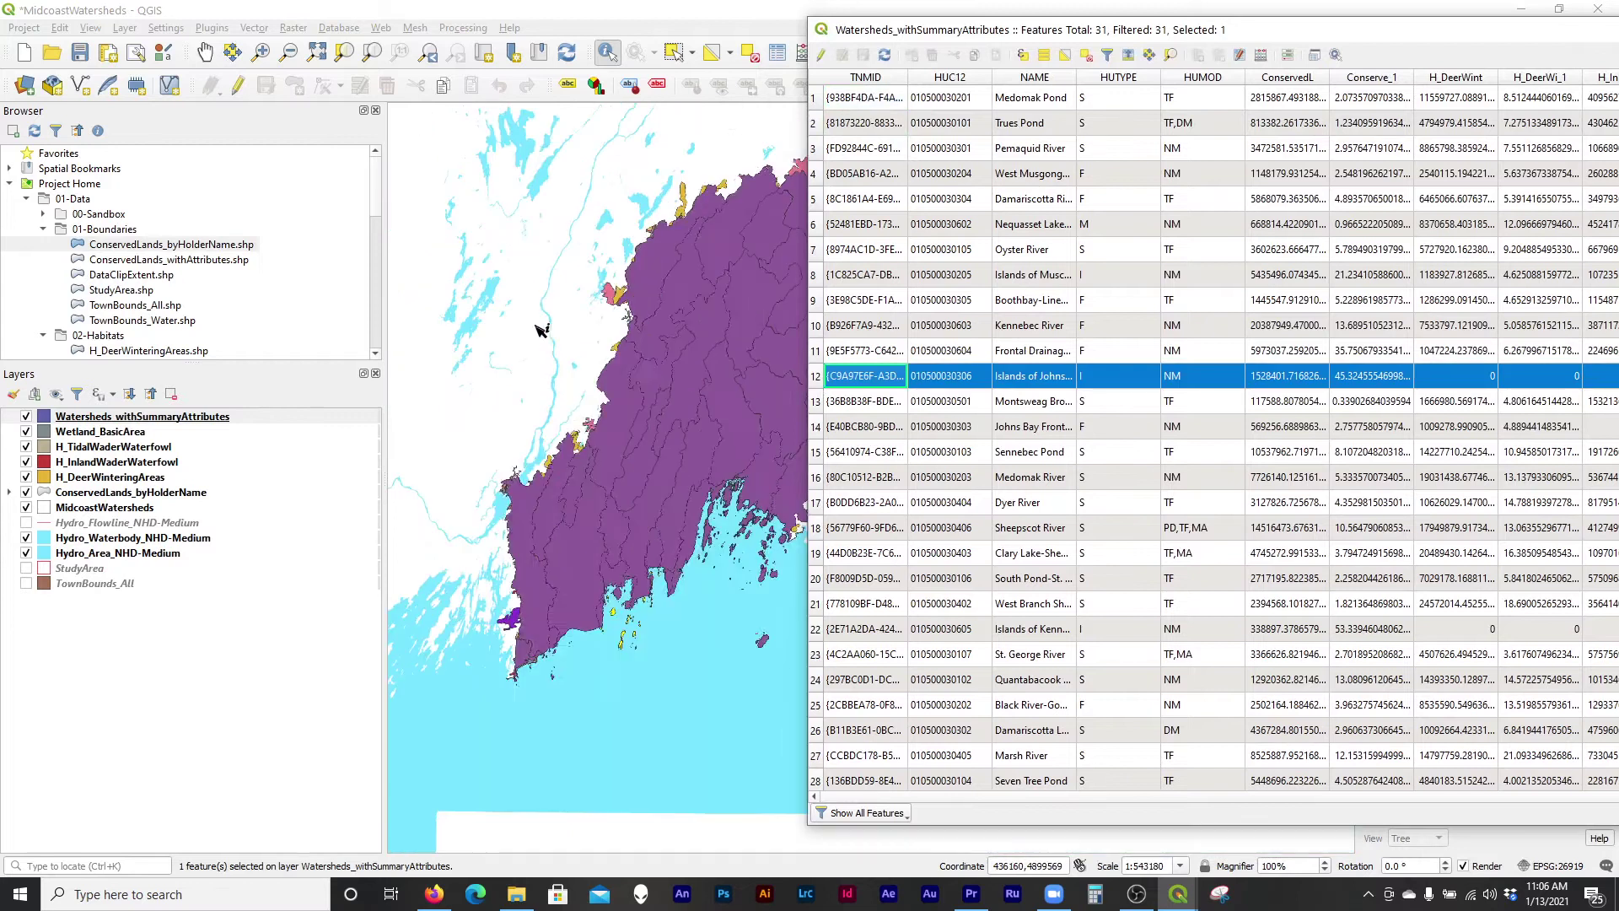
scroll(638, 317, "up", 1)
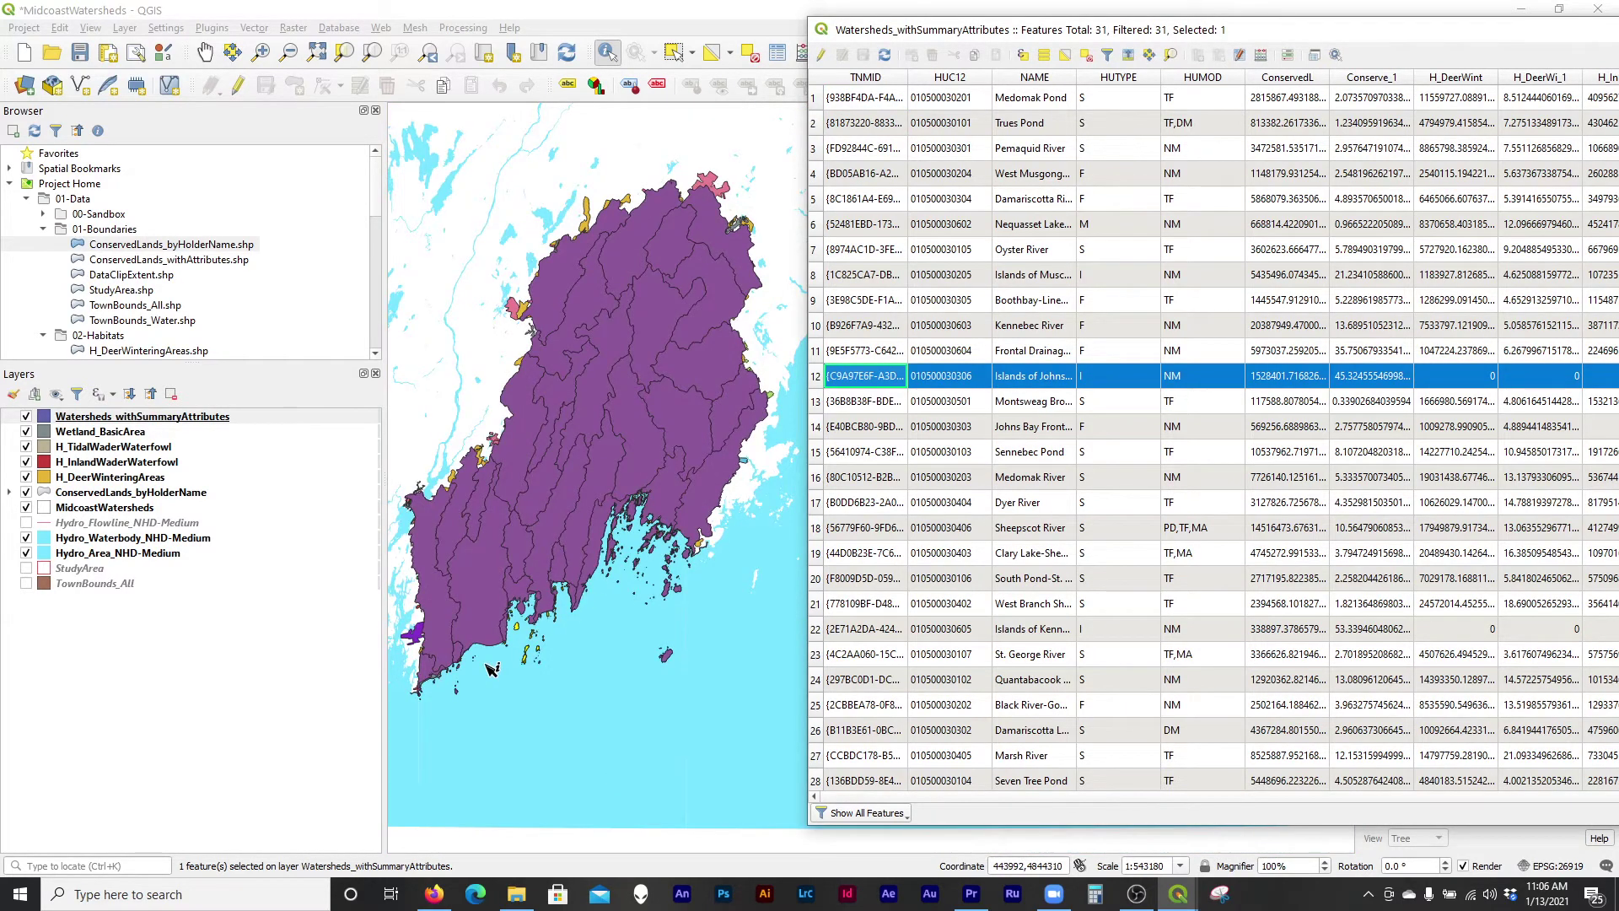
scroll(494, 669, "up", 1)
scroll(508, 615, "up", 1)
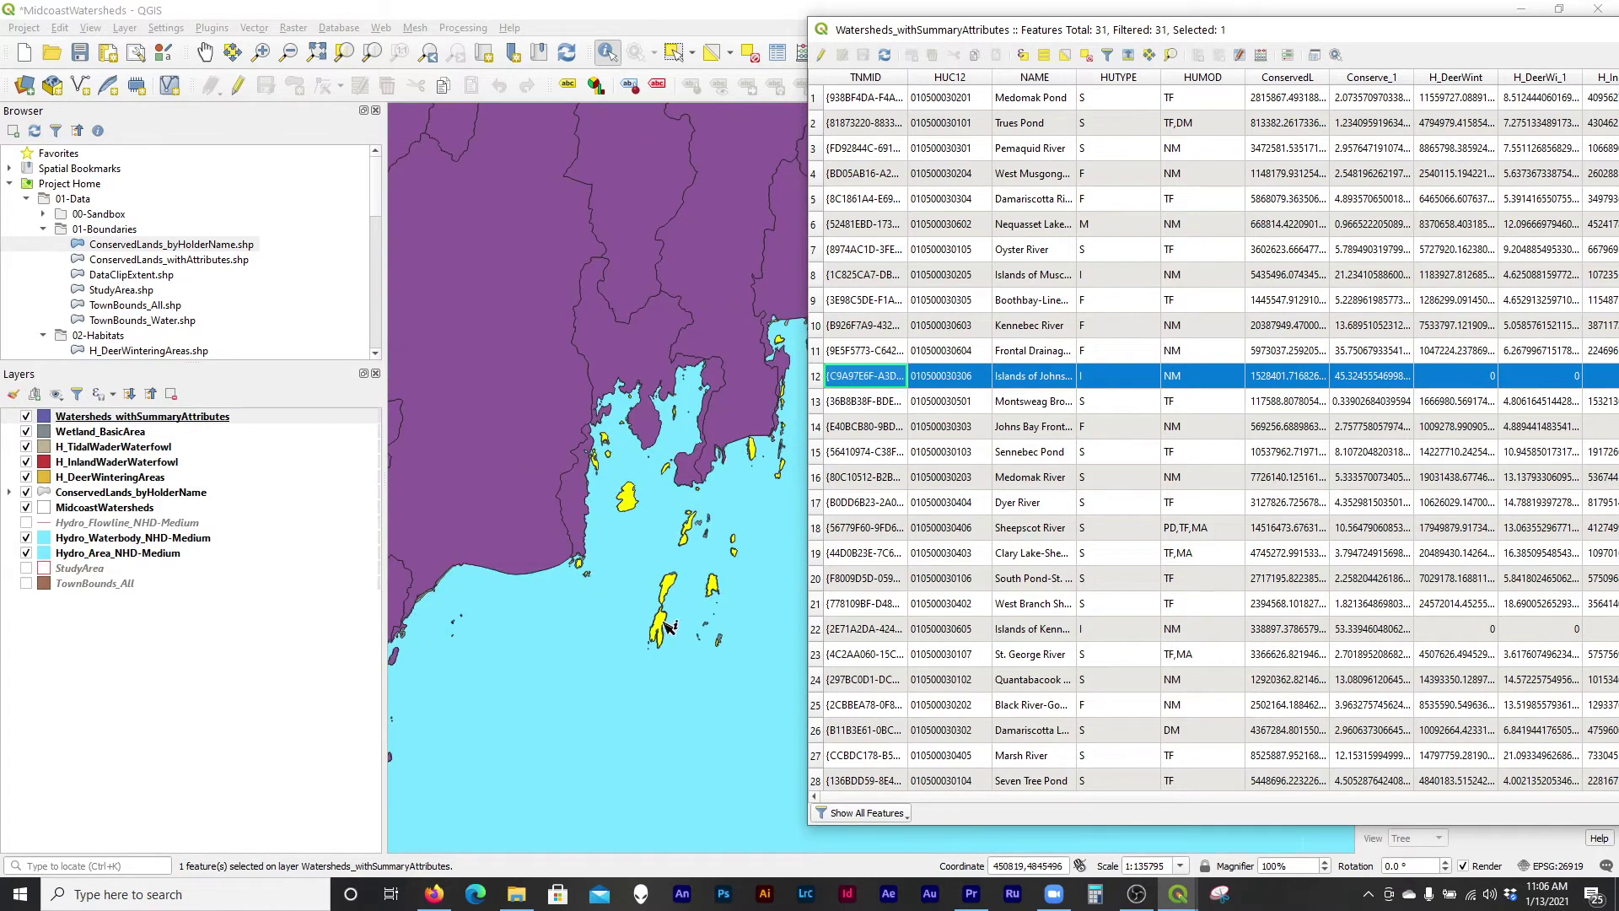
left_click(817, 357)
scroll(763, 437, "down", 1)
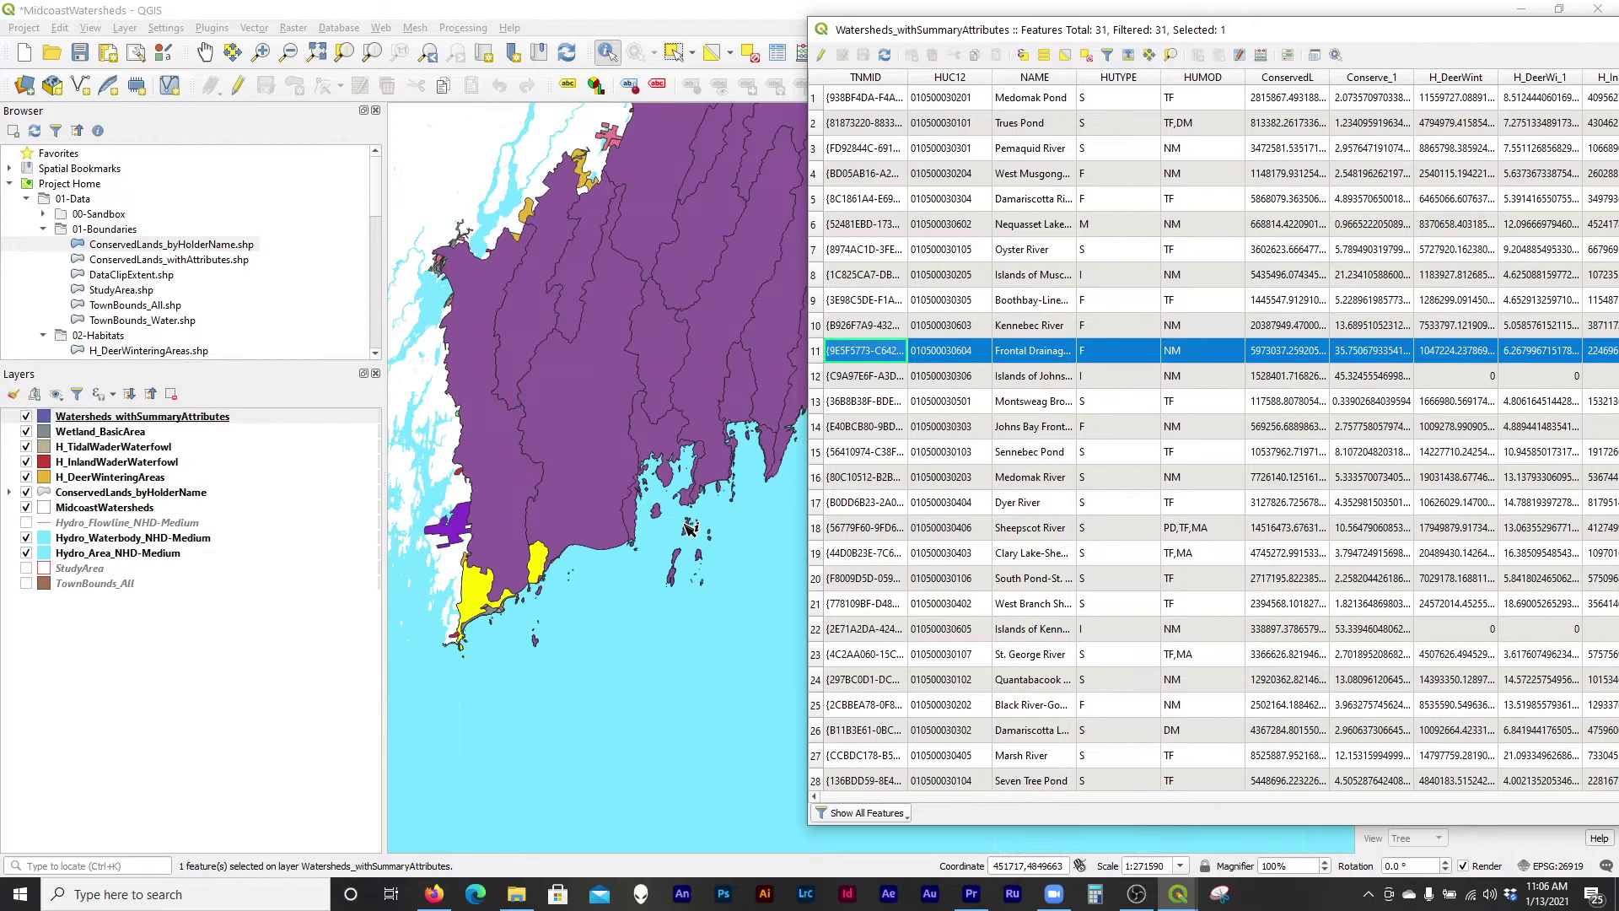
left_click(816, 225)
scroll(611, 566, "down", 1)
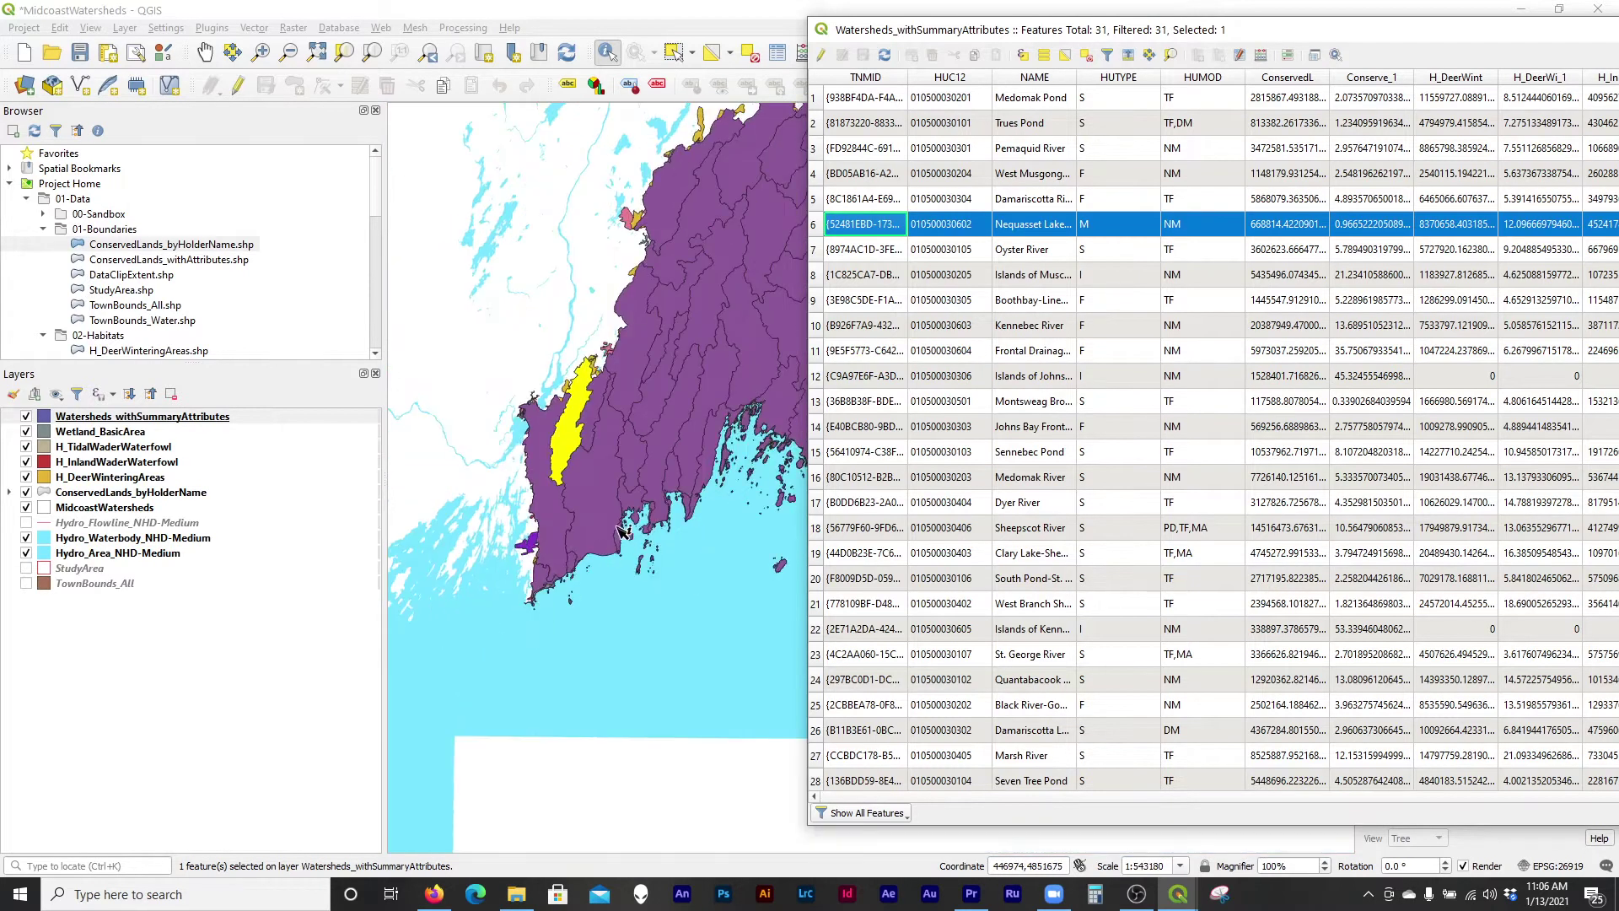
scroll(661, 343, "up", 1)
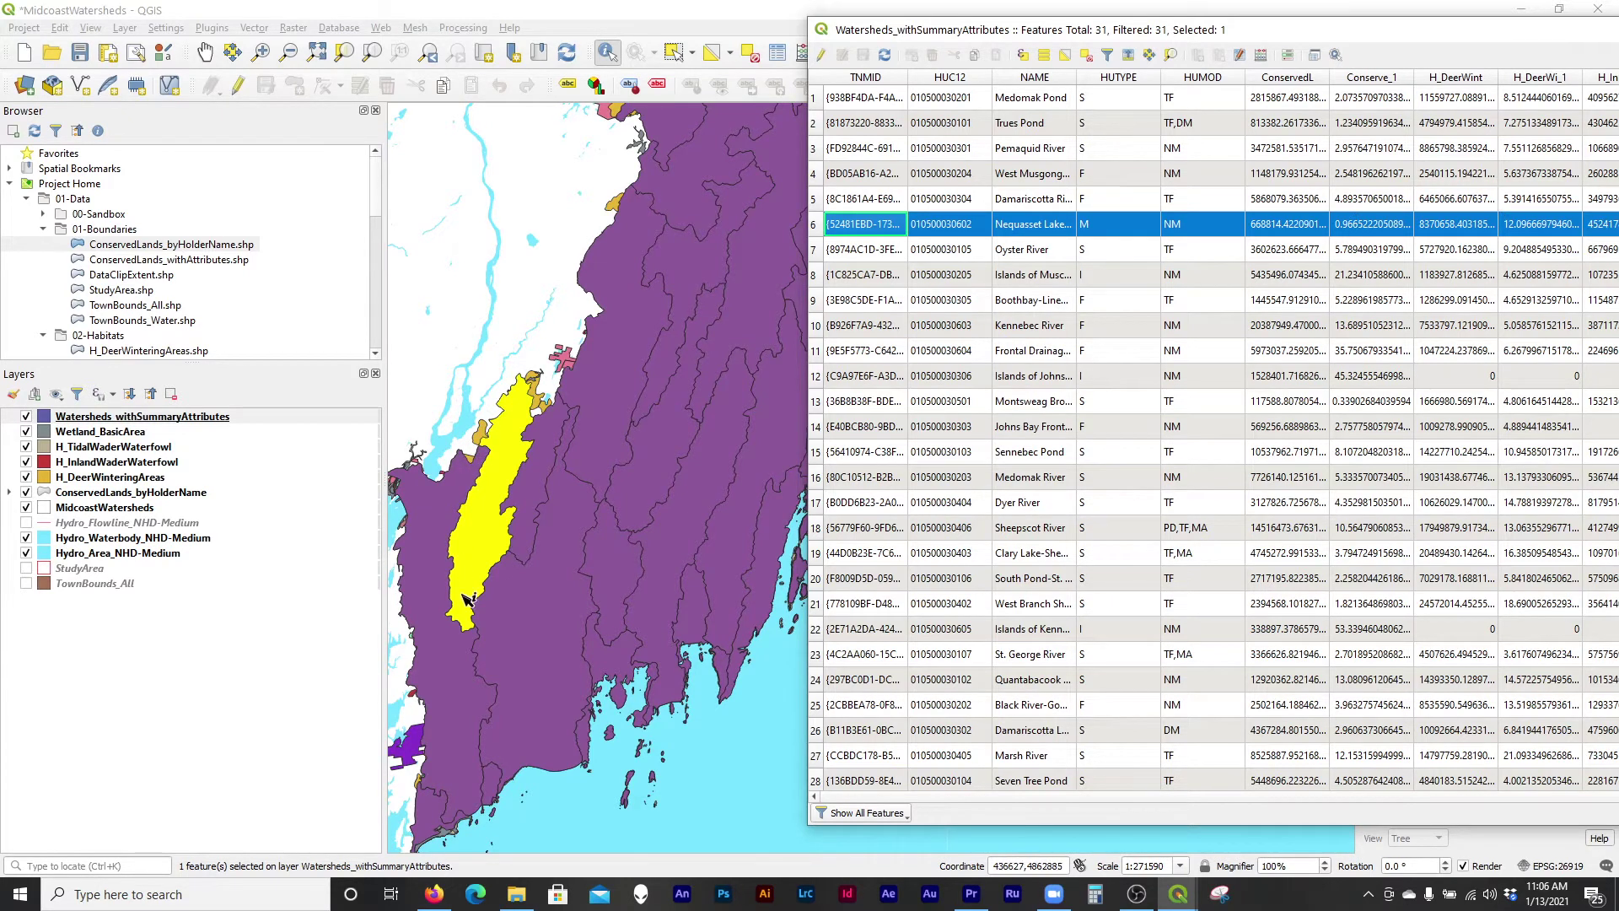
scroll(463, 598, "down", 1)
Clear the watershed selection and minimize the attribute table.
left_click_drag(1331, 32, 1072, 38)
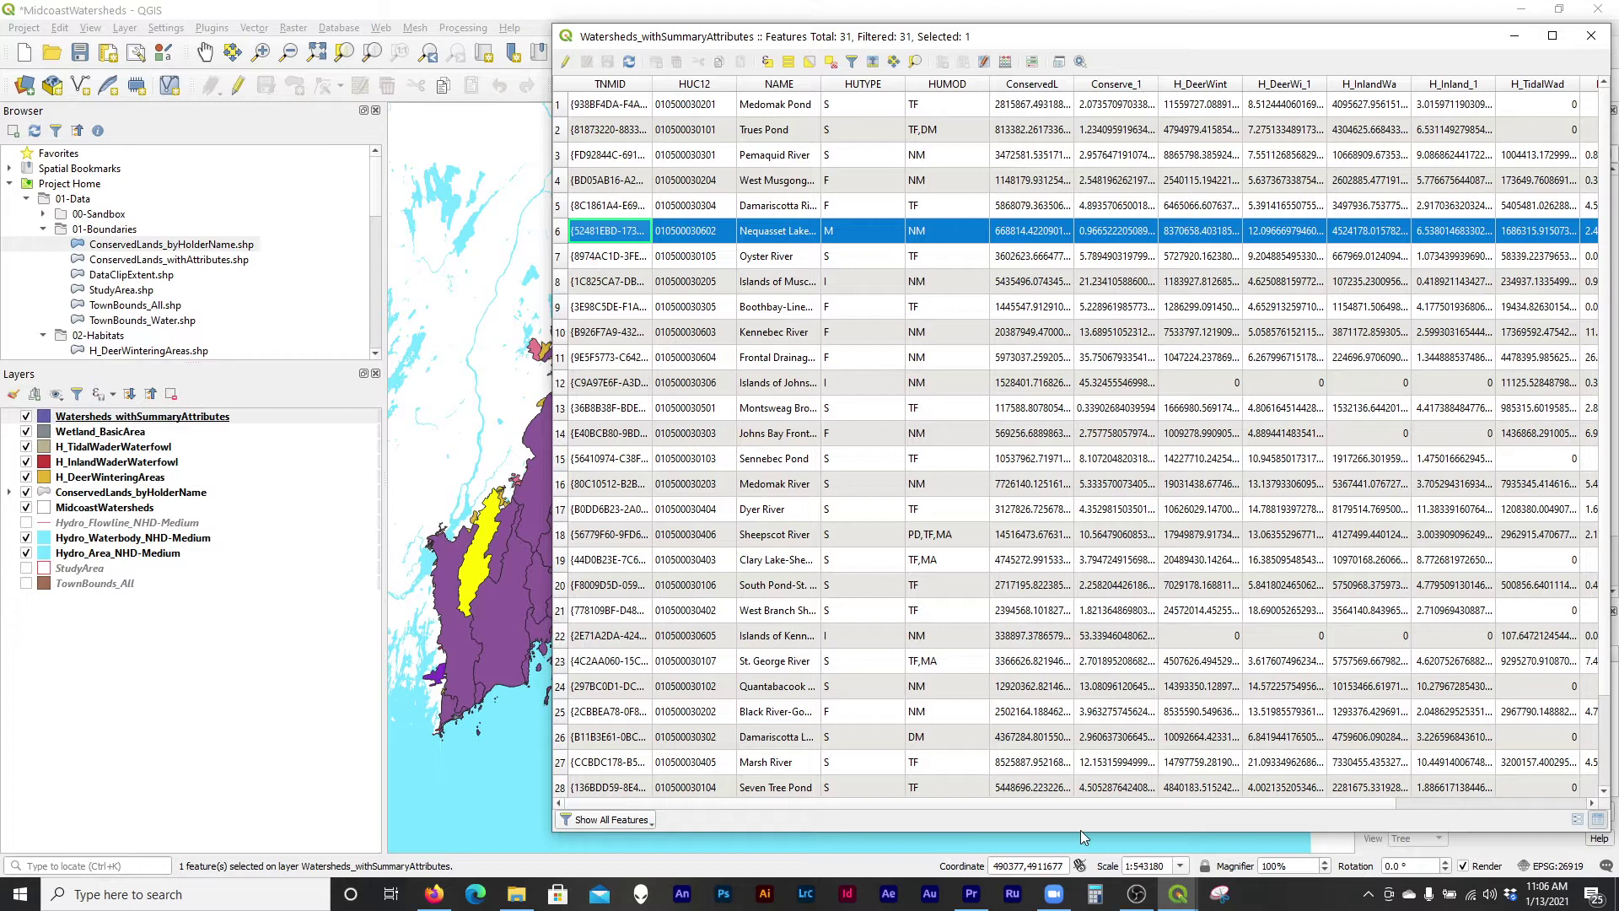
left_click_drag(1084, 805, 1298, 816)
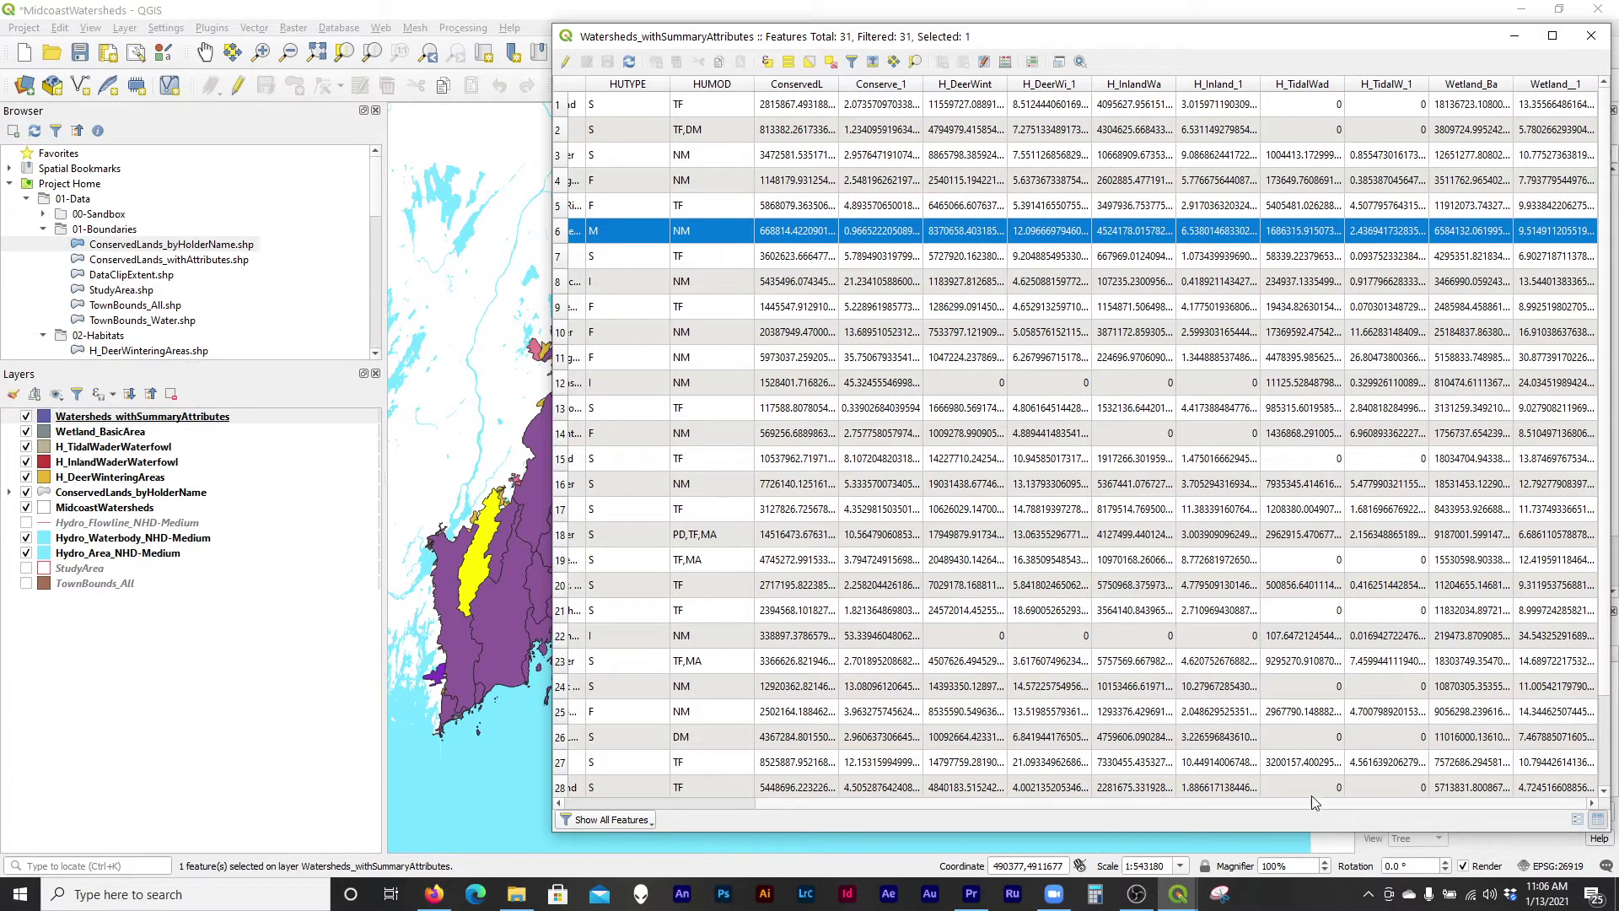
left_click(831, 61)
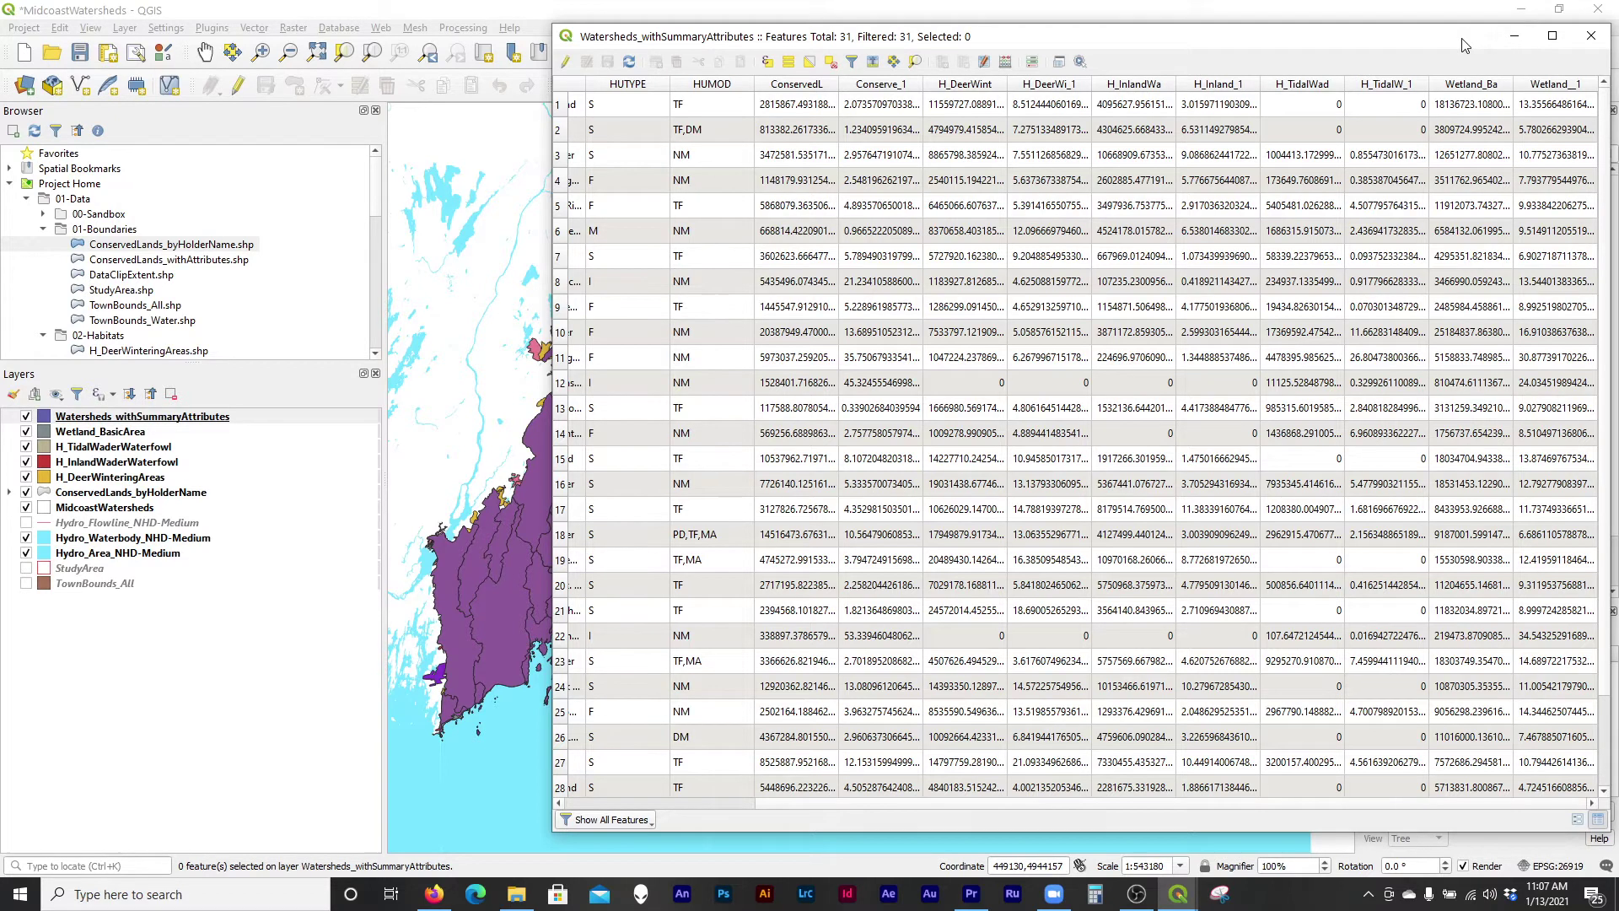
left_click_drag(1465, 44, 1393, 41)
left_click(1433, 38)
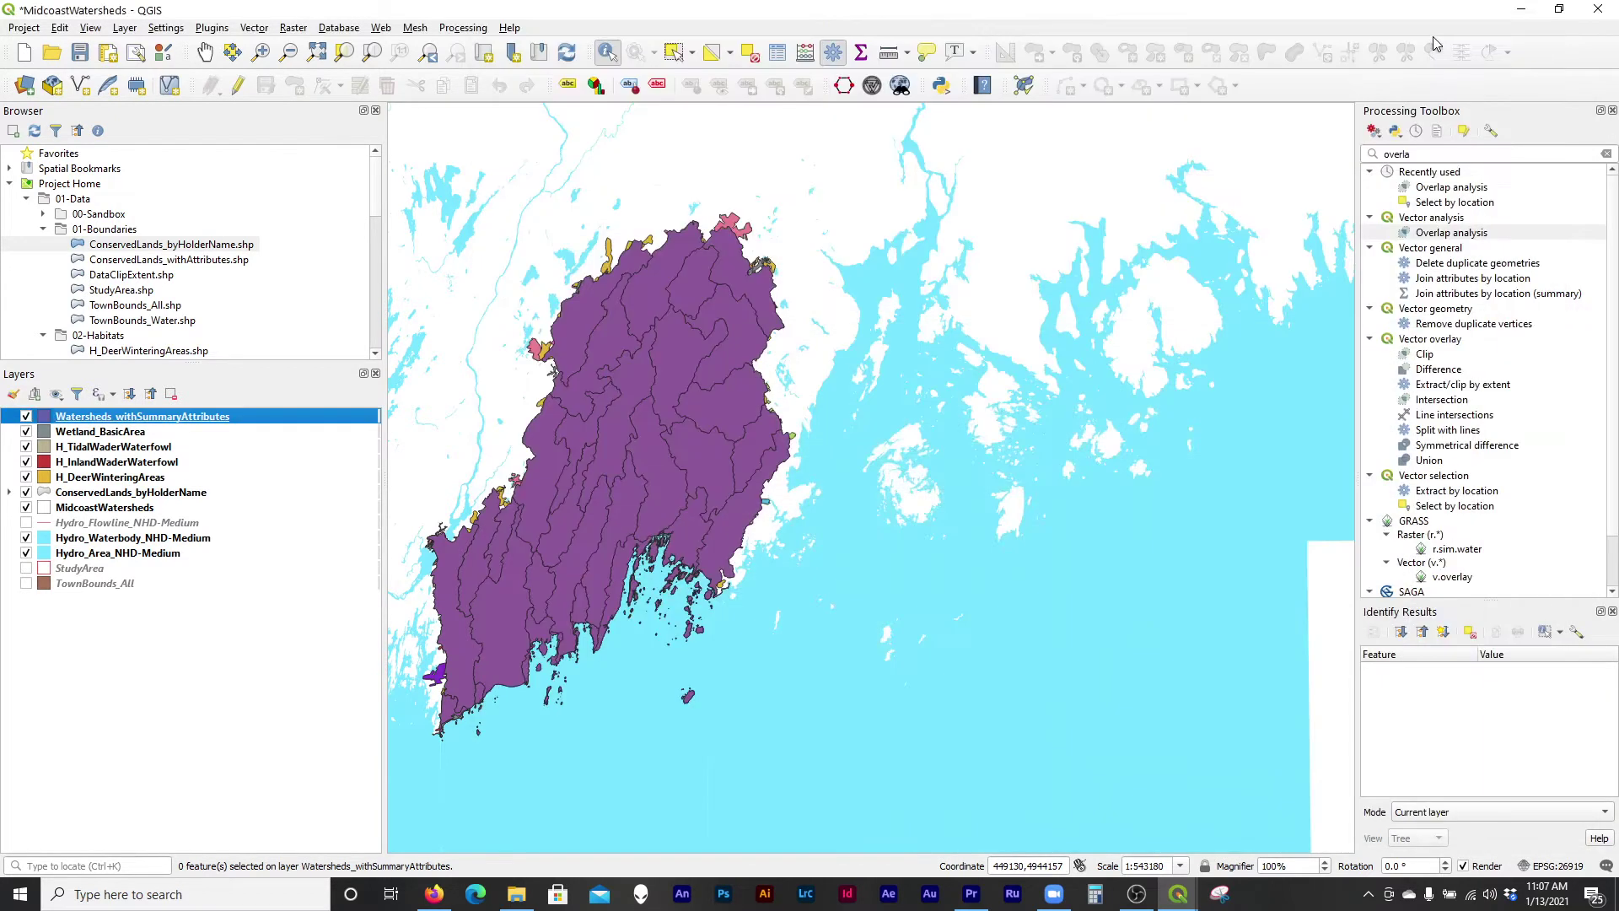
left_click(1549, 867)
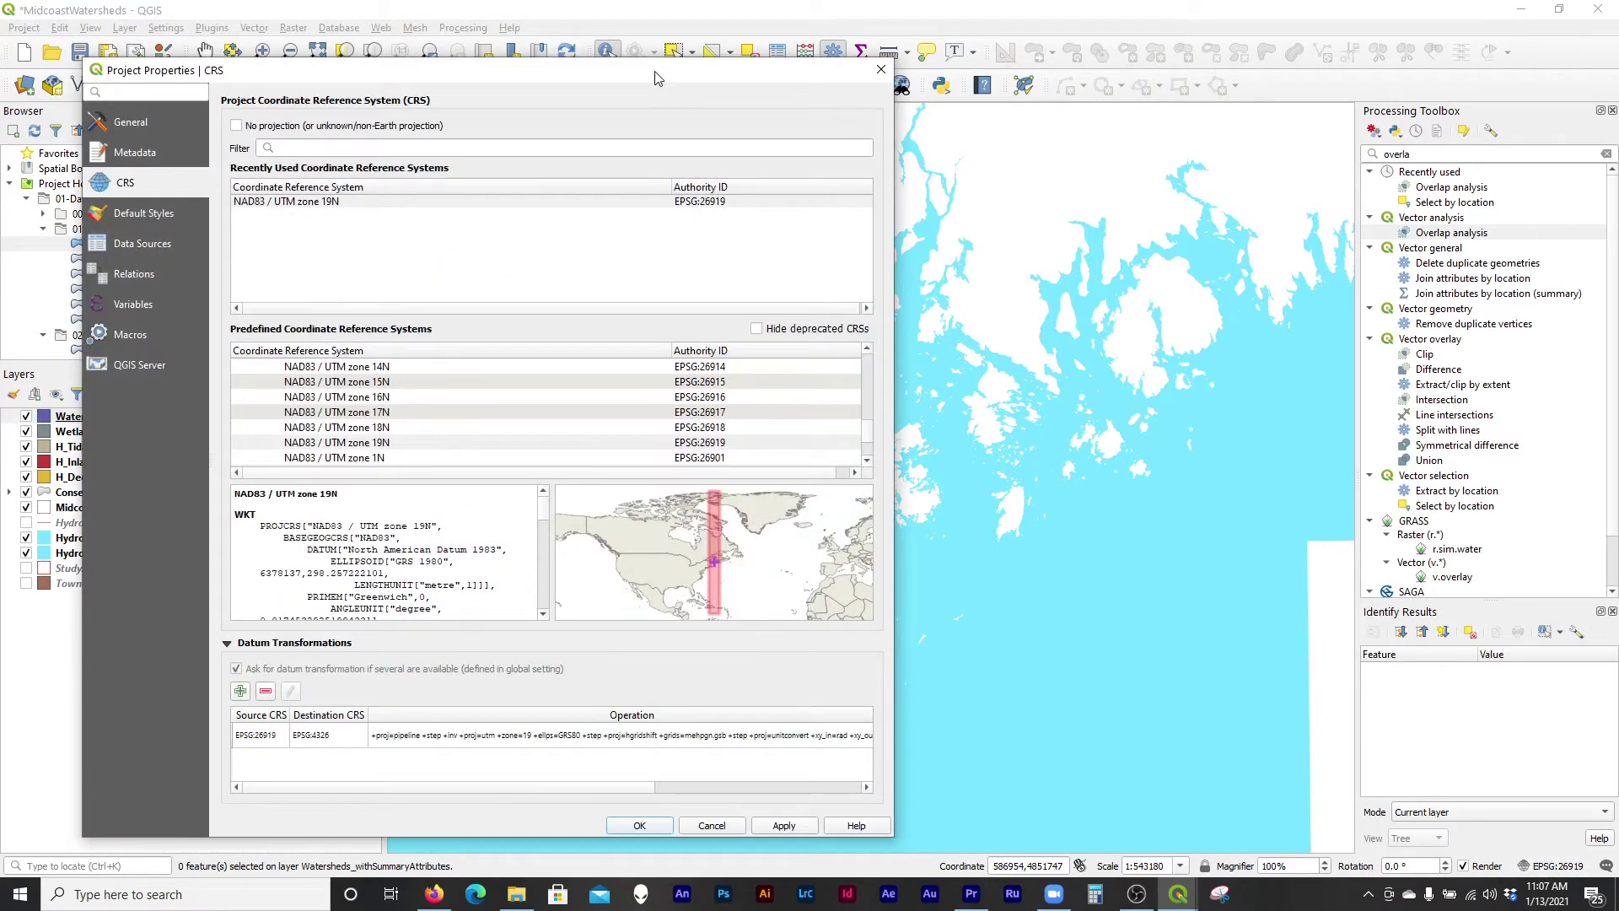
left_click_drag(657, 78, 913, 42)
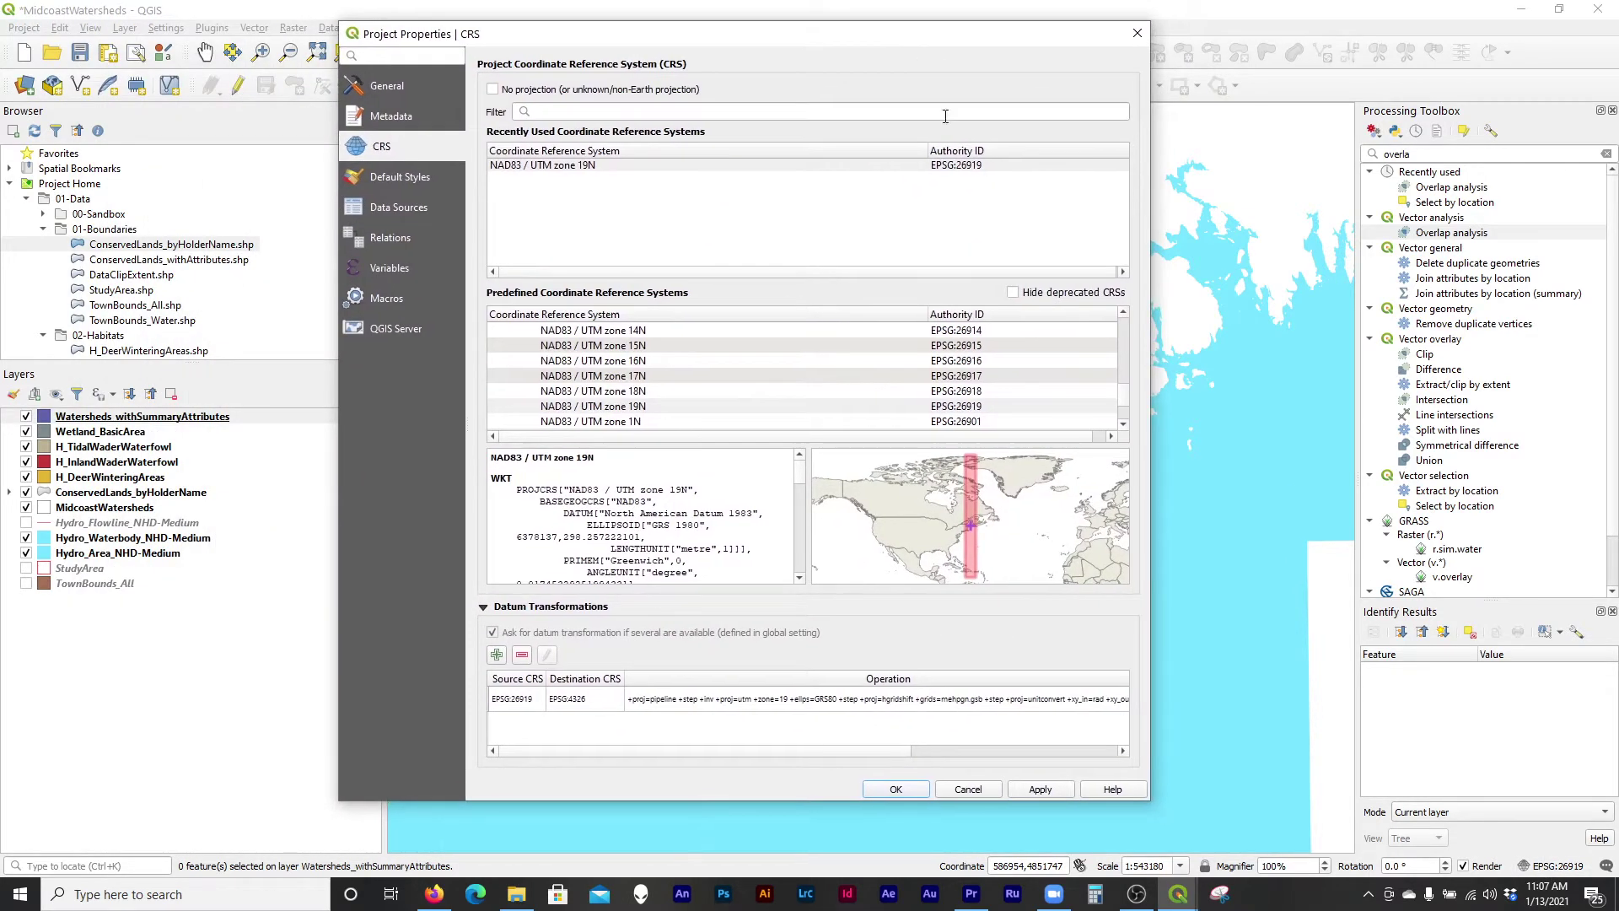
left_click(668, 169)
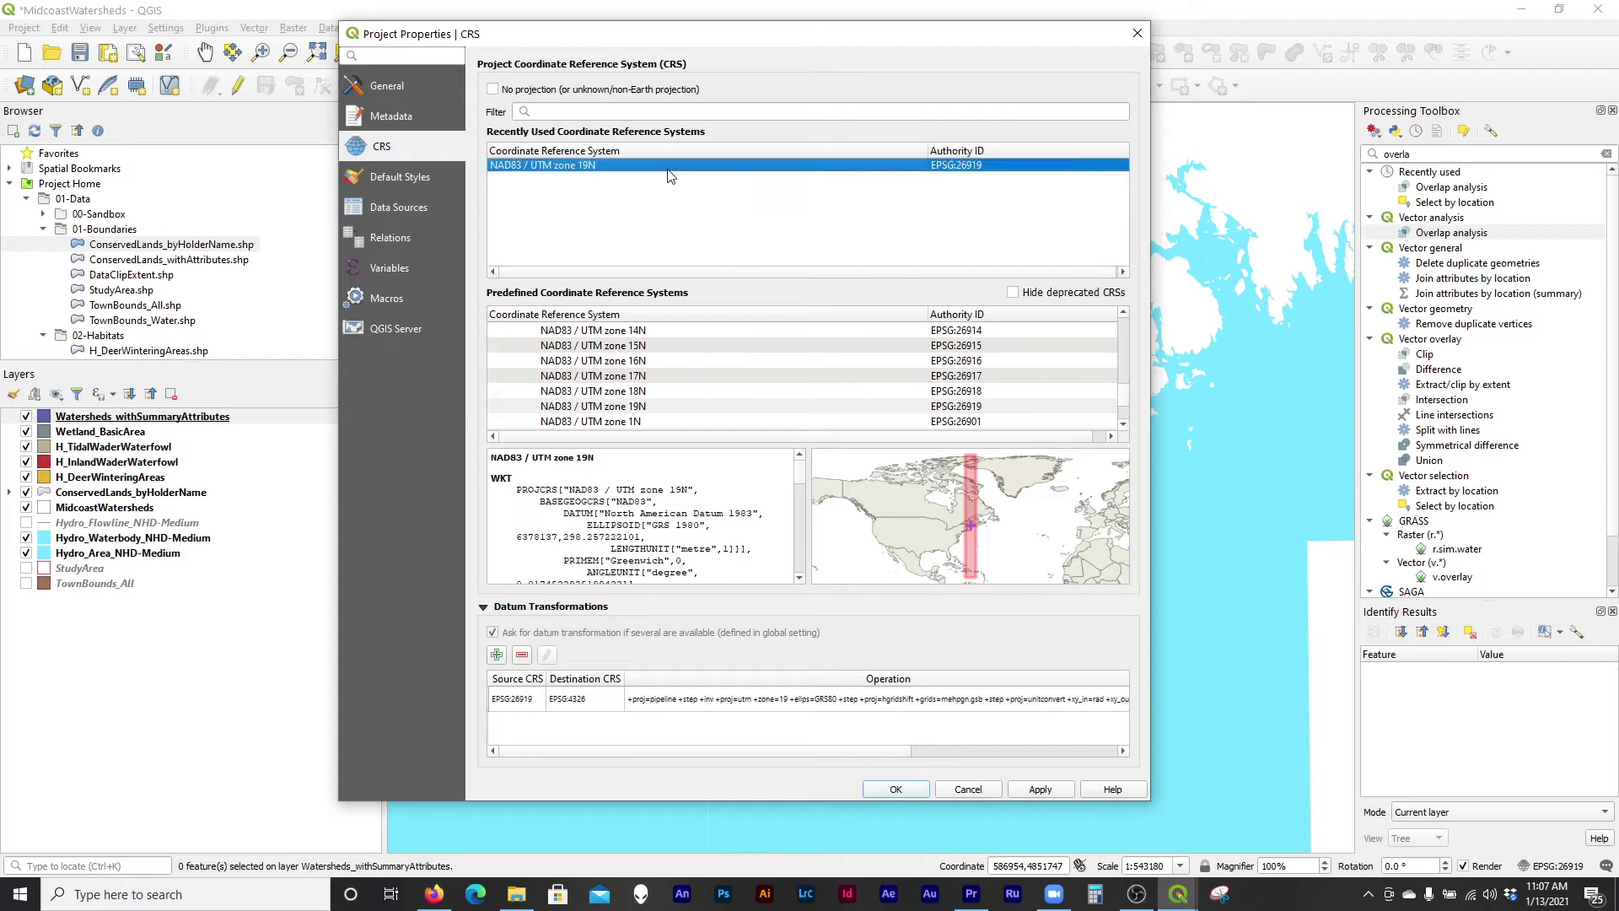
left_click_drag(800, 479, 806, 586)
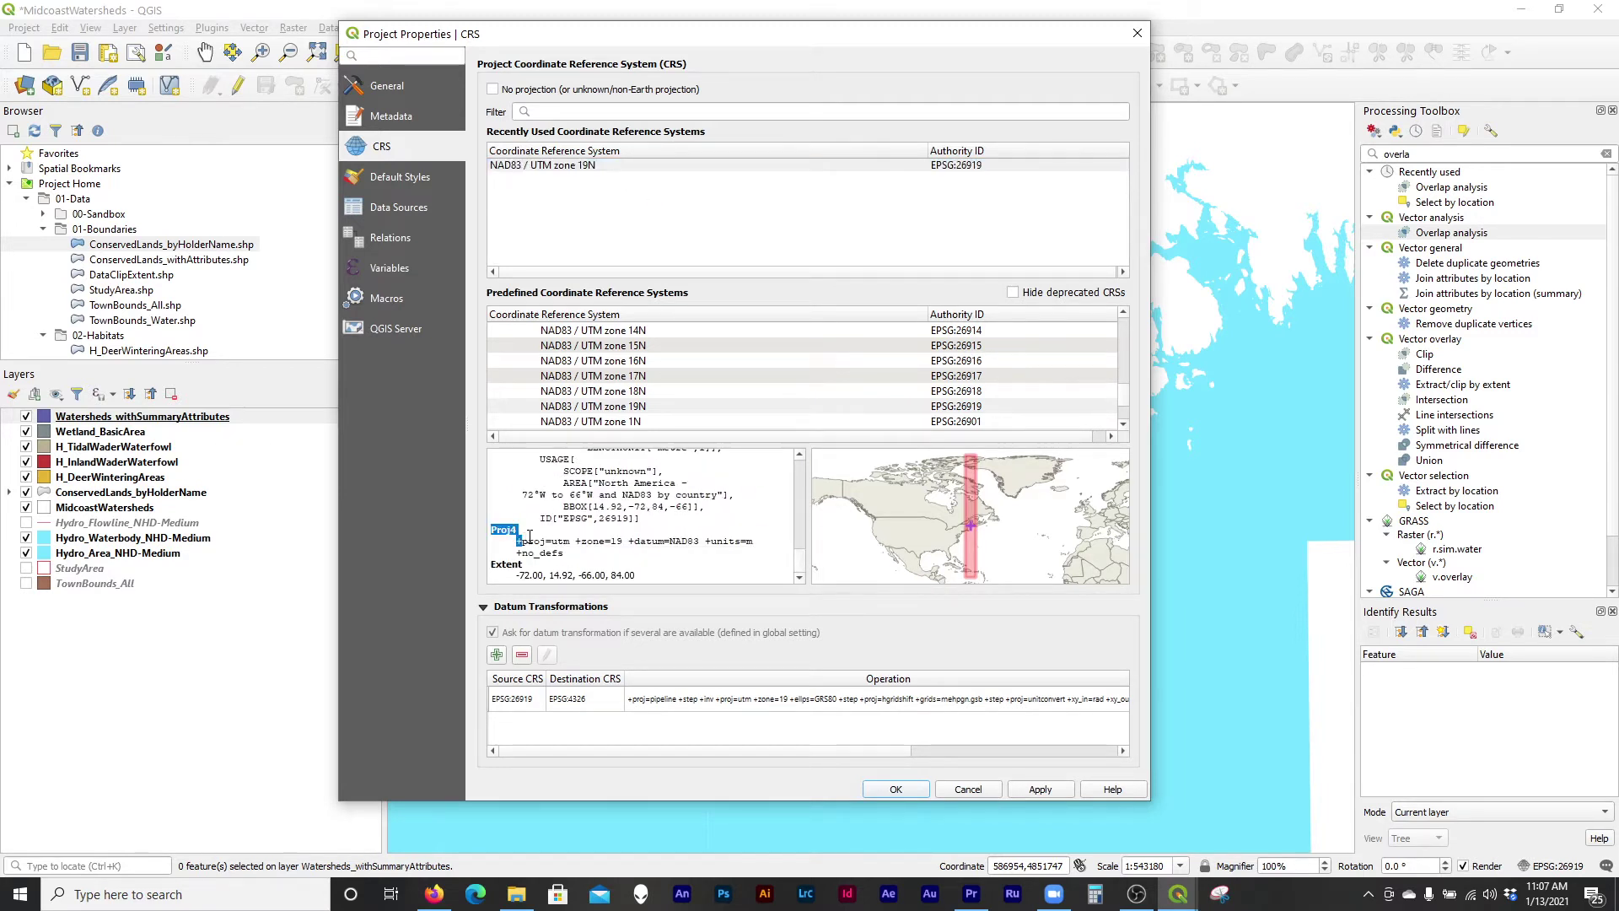
scroll(658, 540, "up", 10)
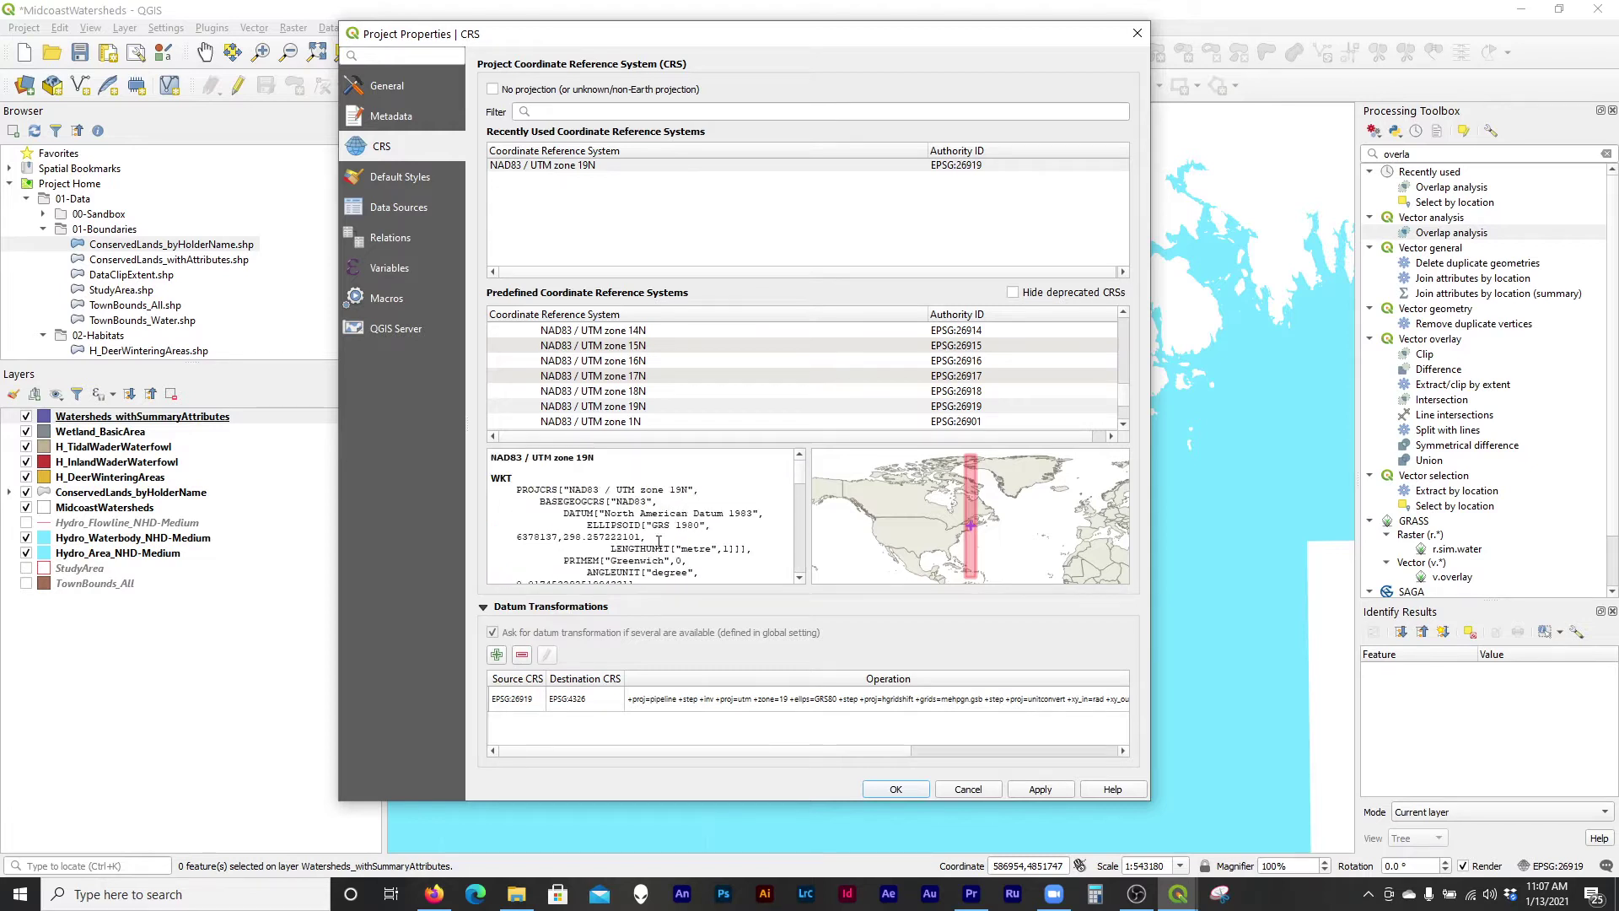
left_click_drag(800, 476, 803, 567)
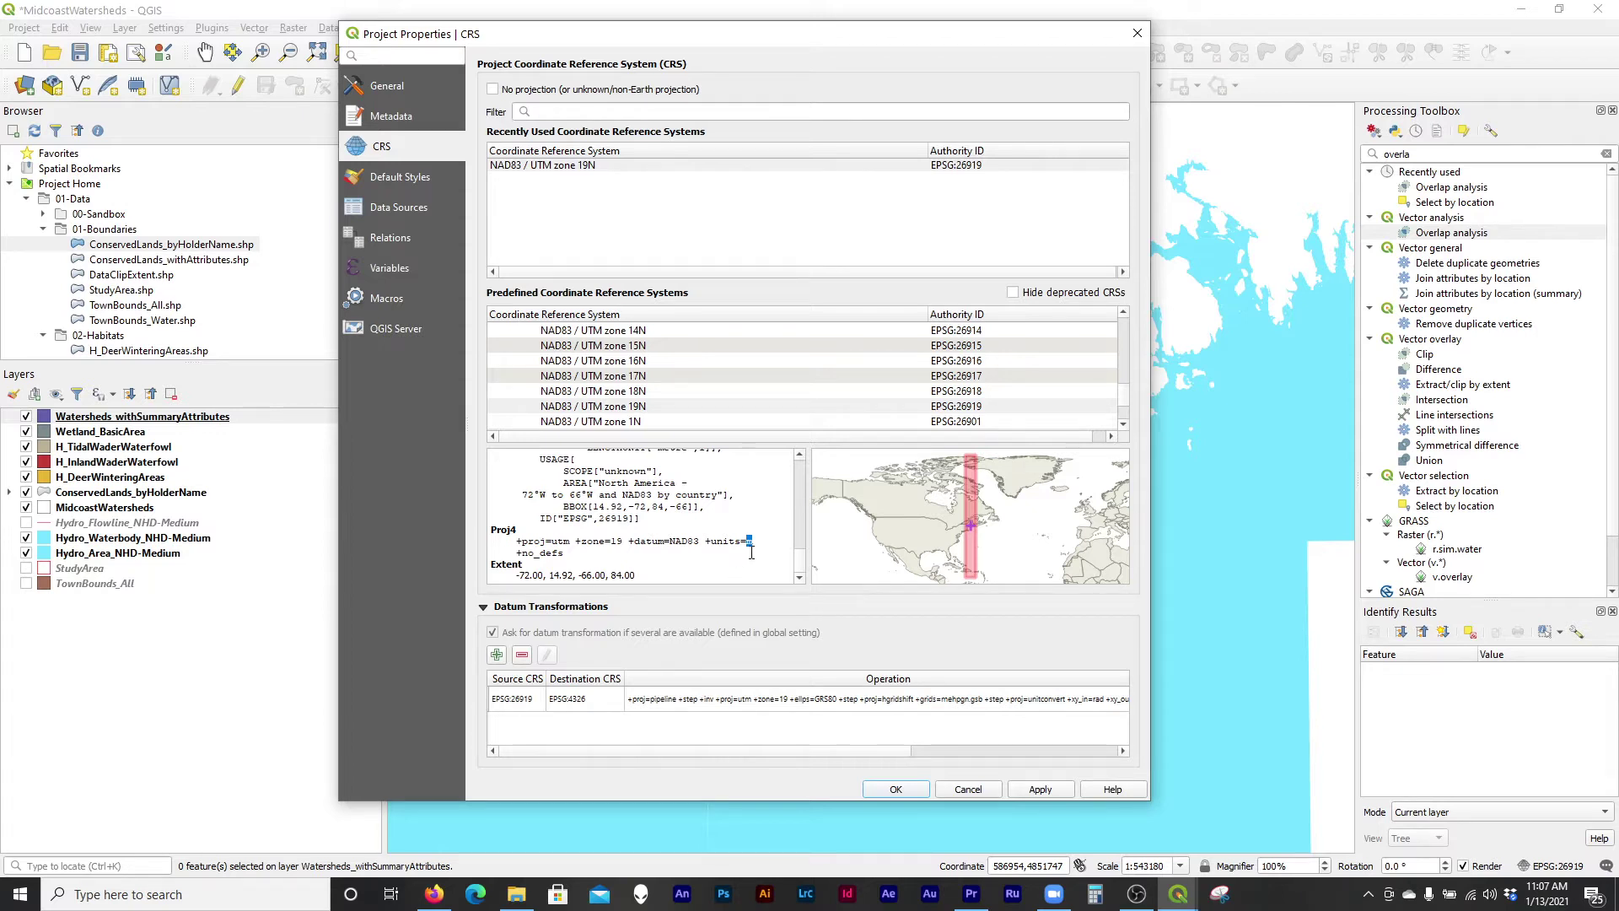
left_click_drag(752, 542, 748, 544)
left_click_drag(753, 543, 748, 544)
Close the CRS settings unchanged and pan and zoom the map onto the watersheds.
left_click(968, 796)
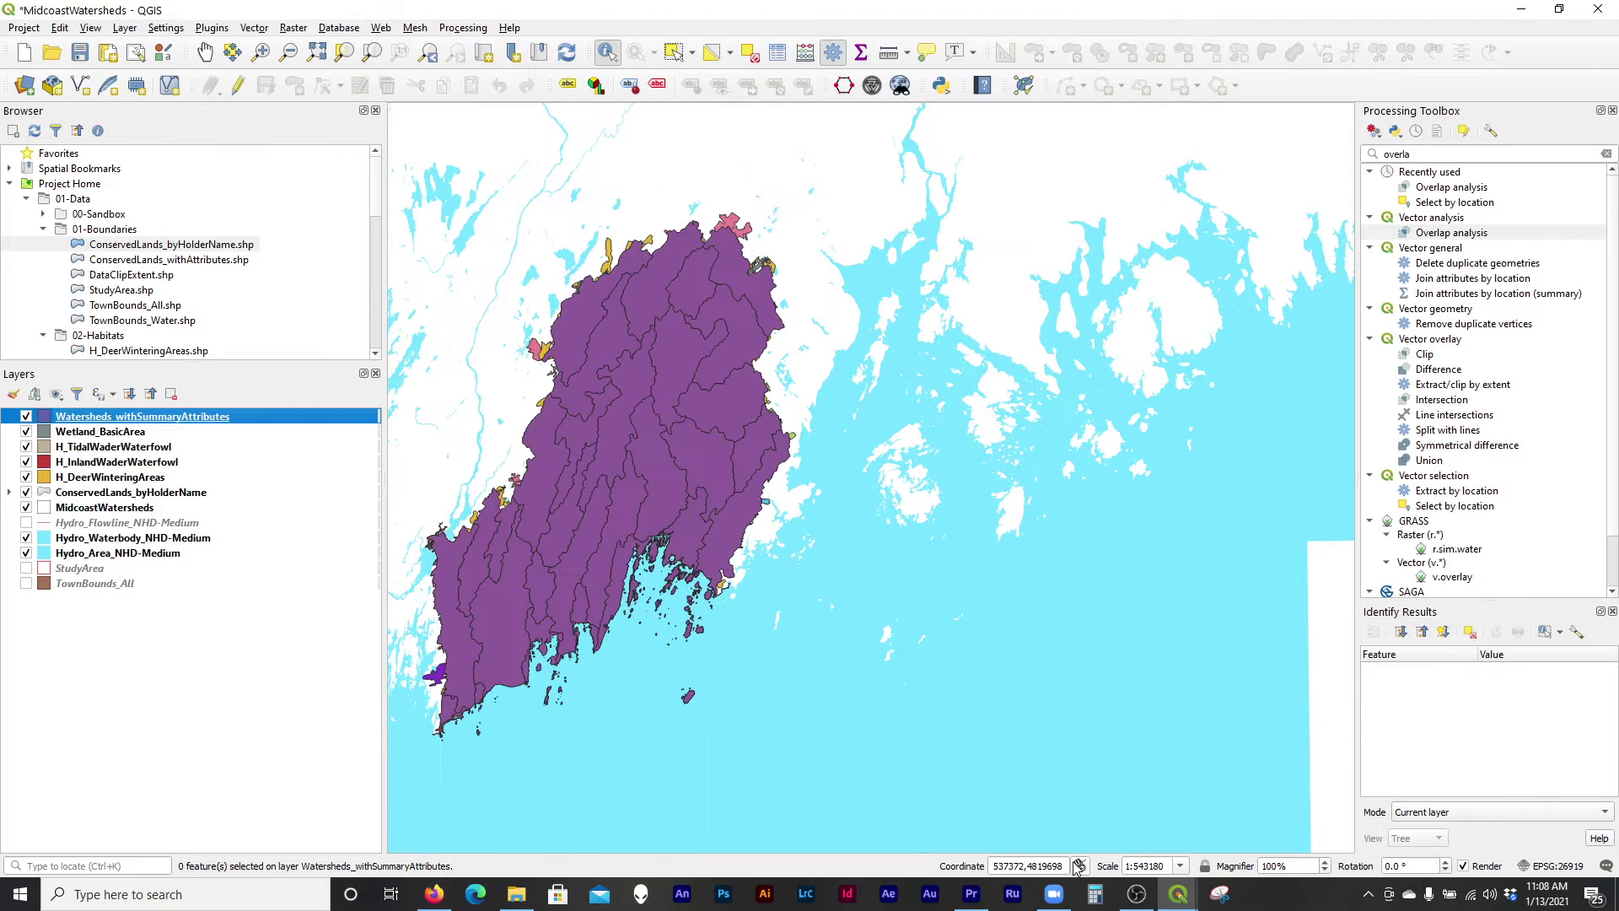
left_click(1057, 865)
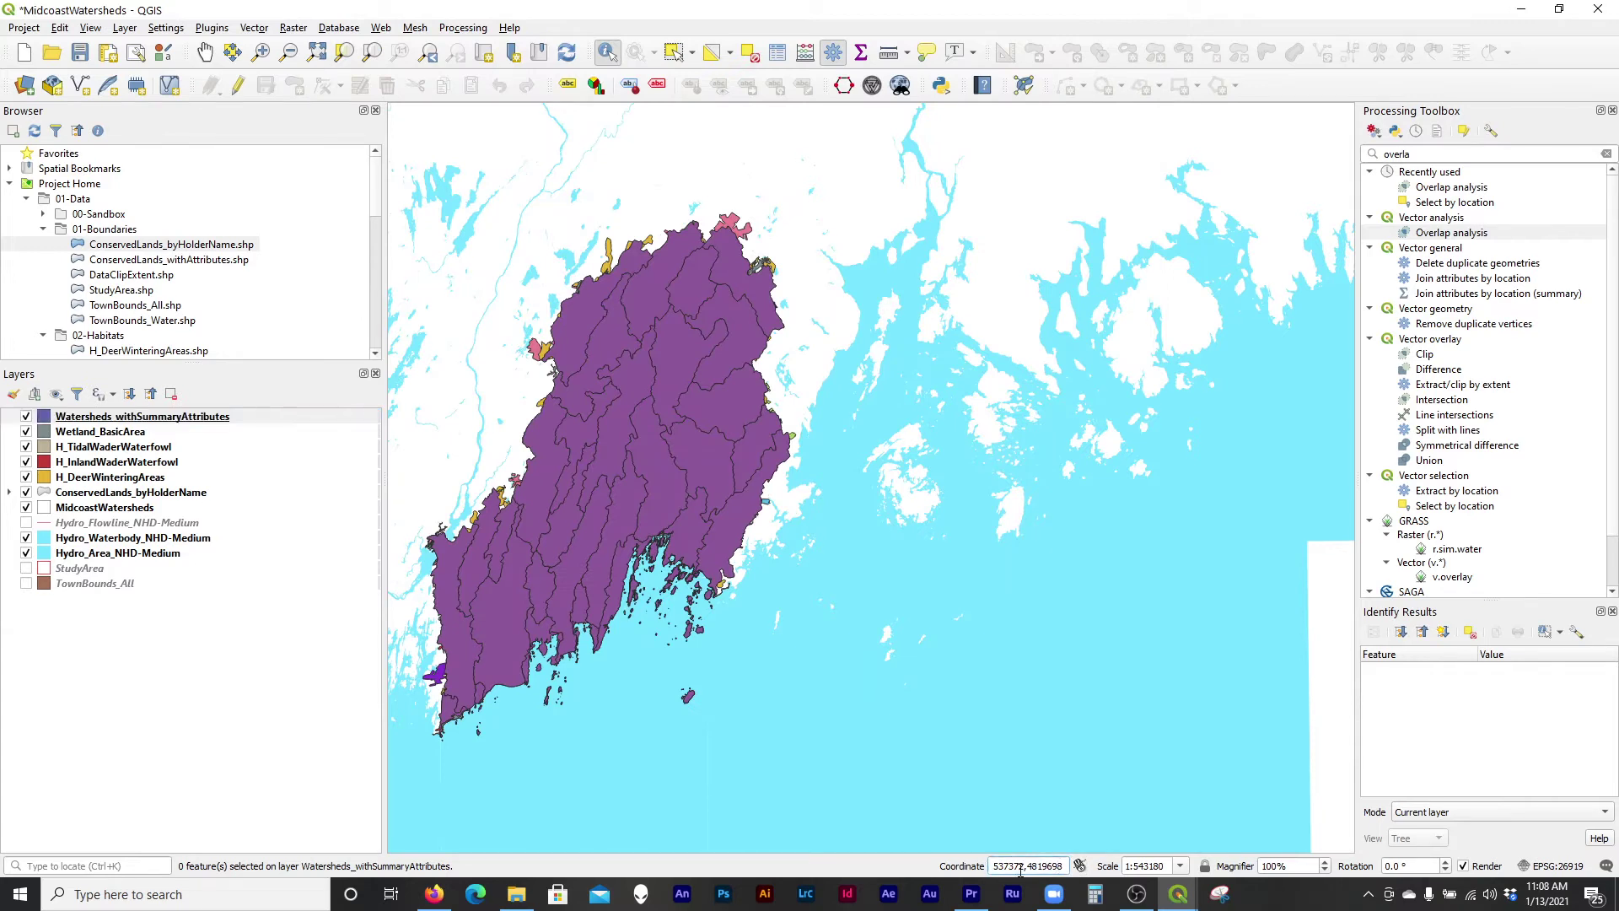
left_click_drag(833, 789, 1051, 610)
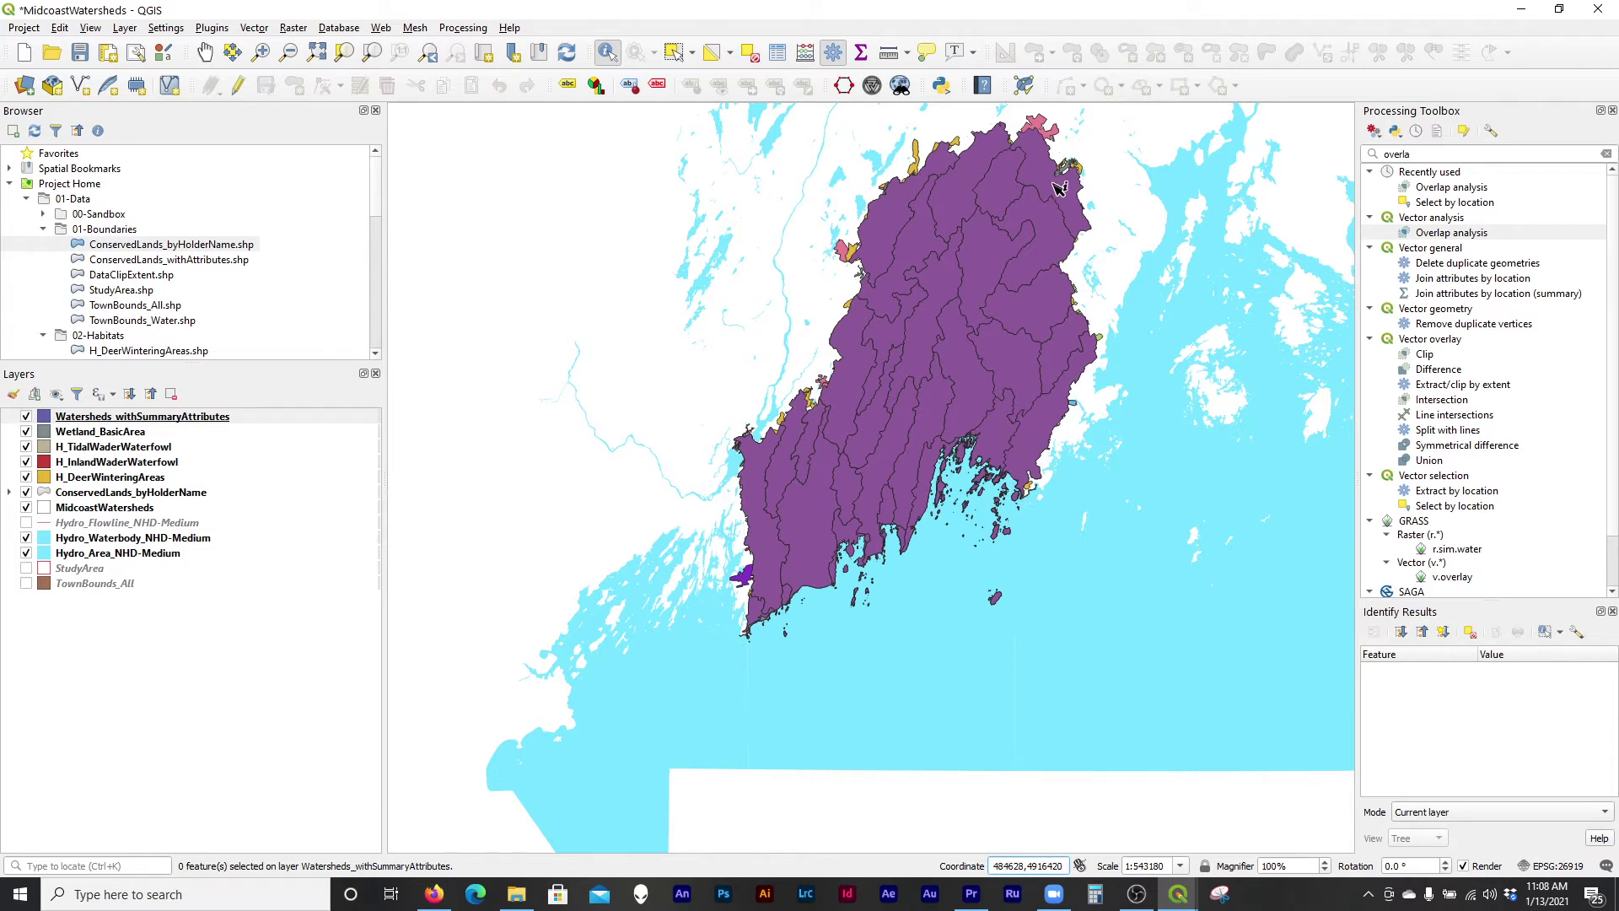
scroll(1059, 187, "up", 1)
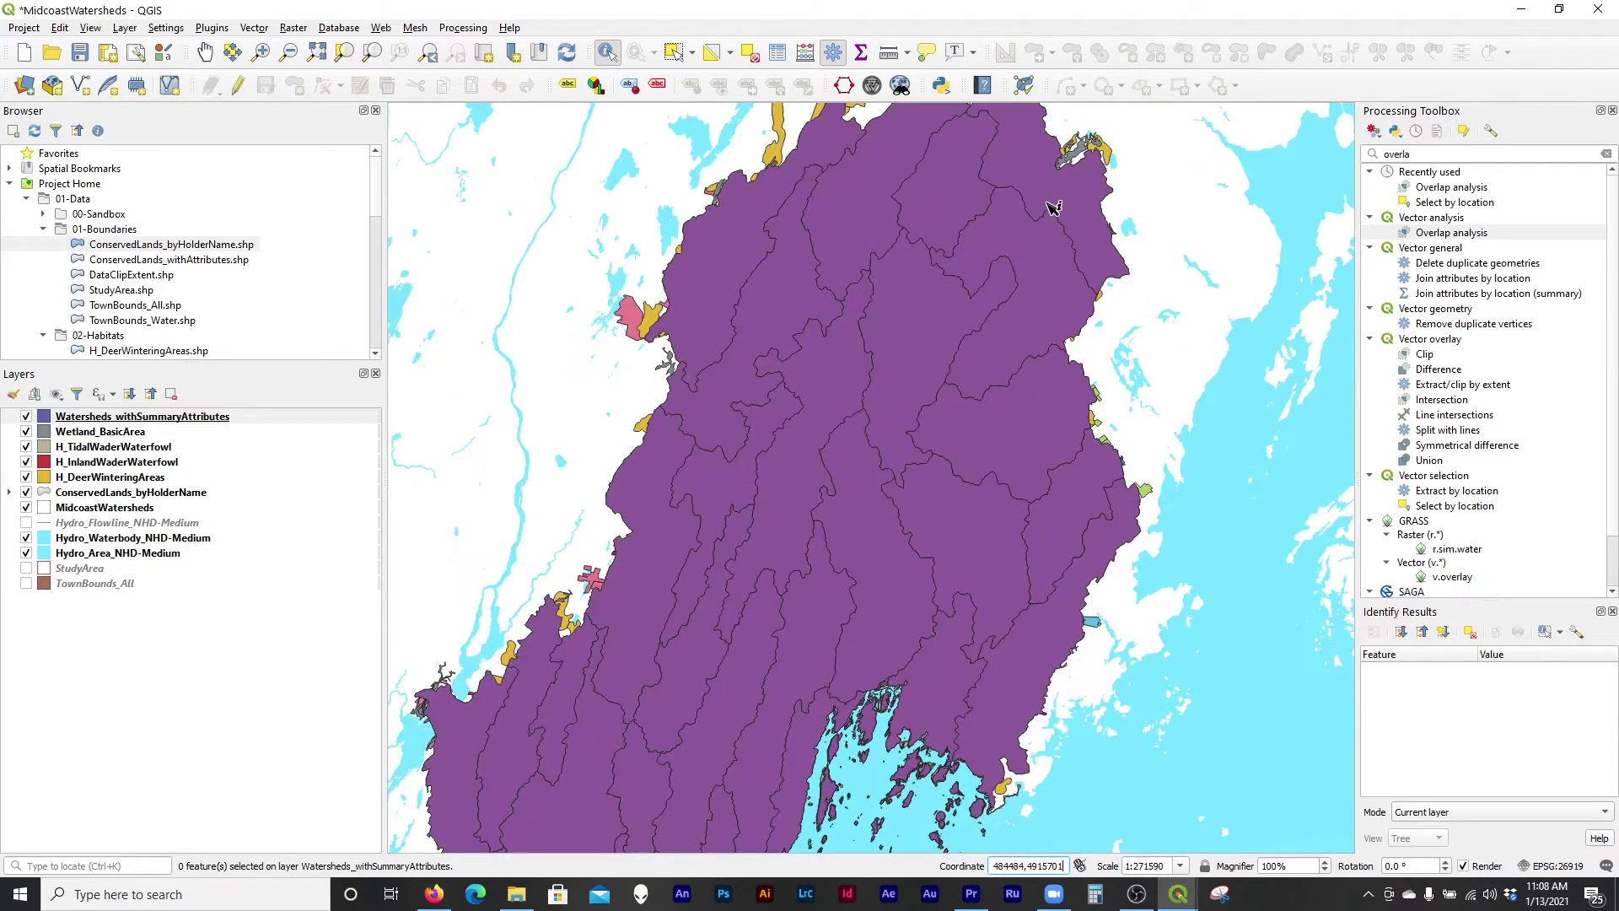
Open the Watersheds_withSummaryAttributes attribute table and position it beside the map.
right_click(164, 420)
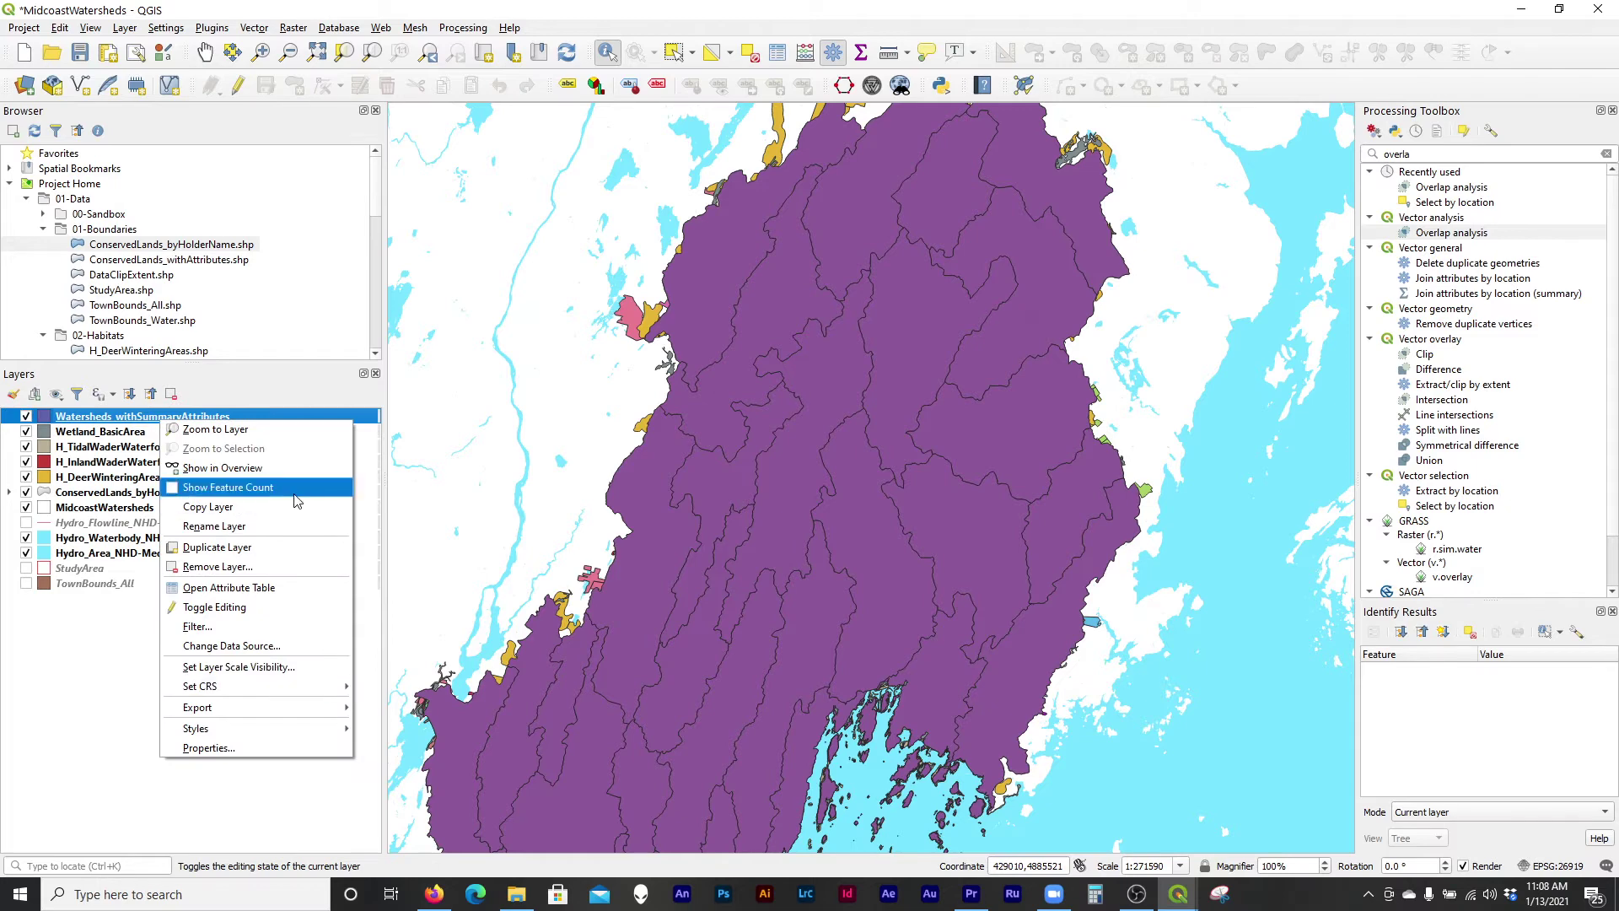
left_click(314, 591)
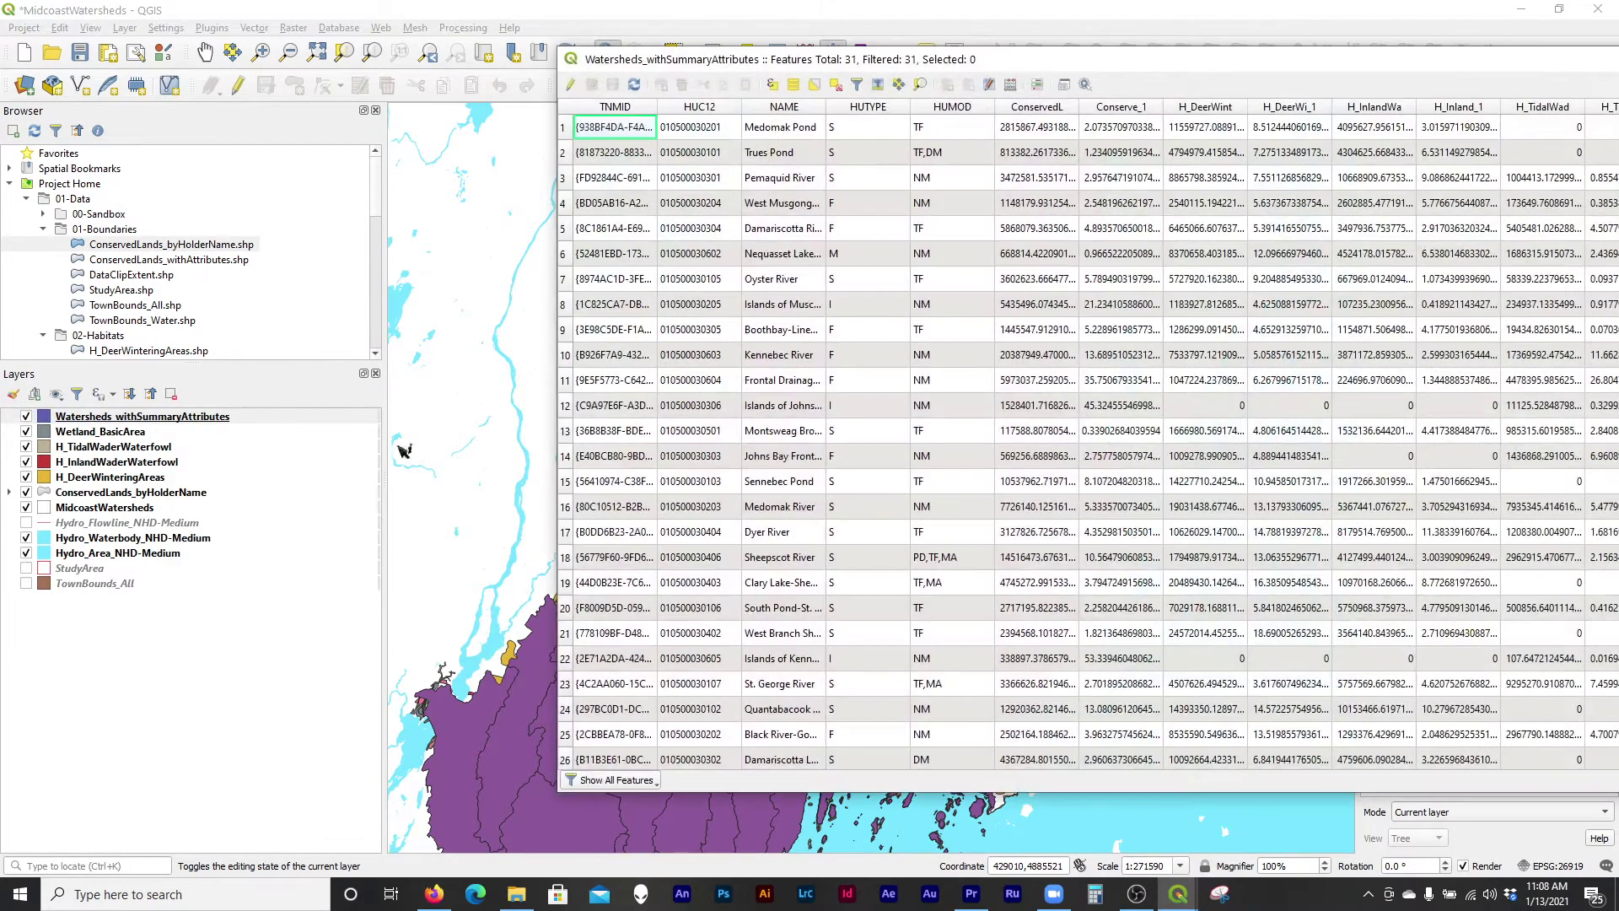
left_click_drag(717, 64, 1328, 116)
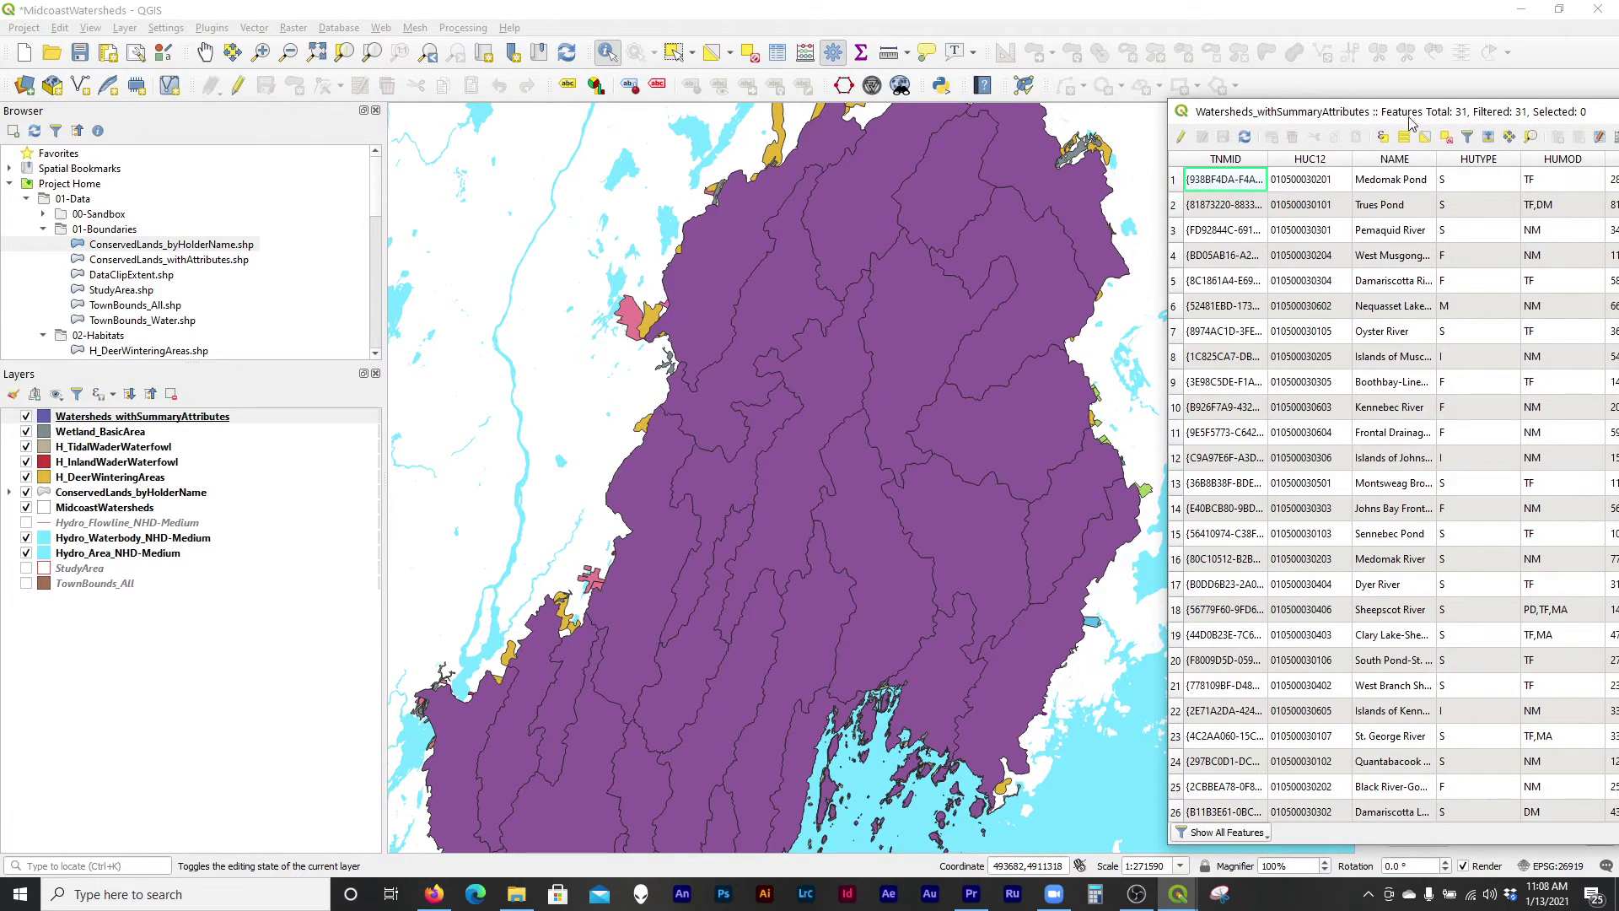
left_click_drag(1410, 121, 340, 84)
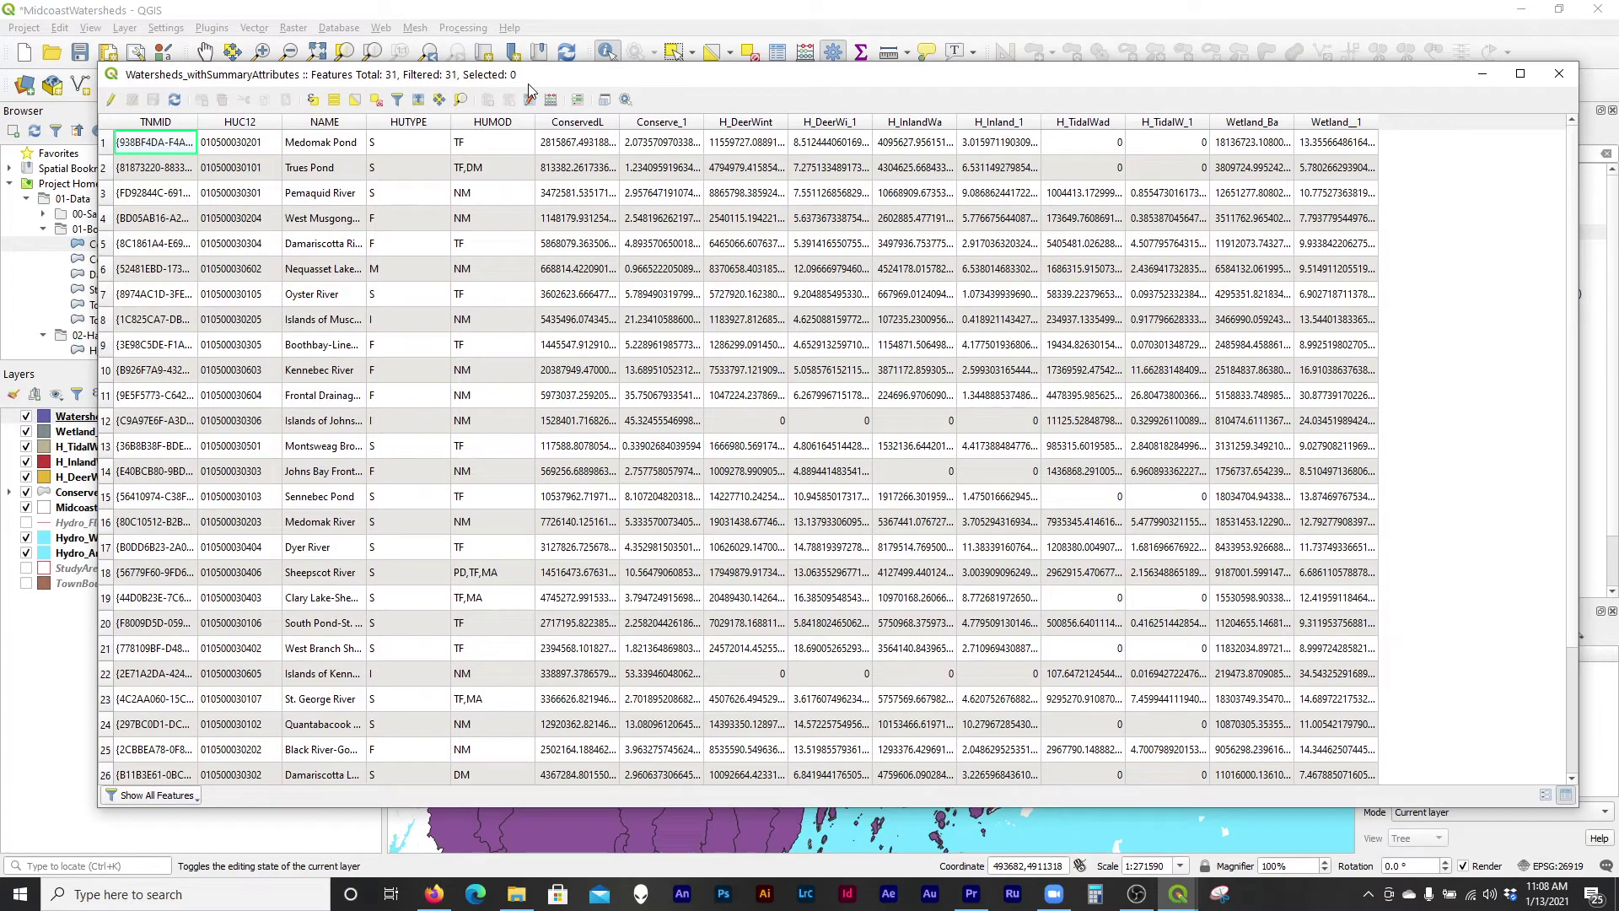
Create a decimal Area field (length 20, precision 2) calculated with the $area expression.
left_click(552, 100)
left_click(534, 227)
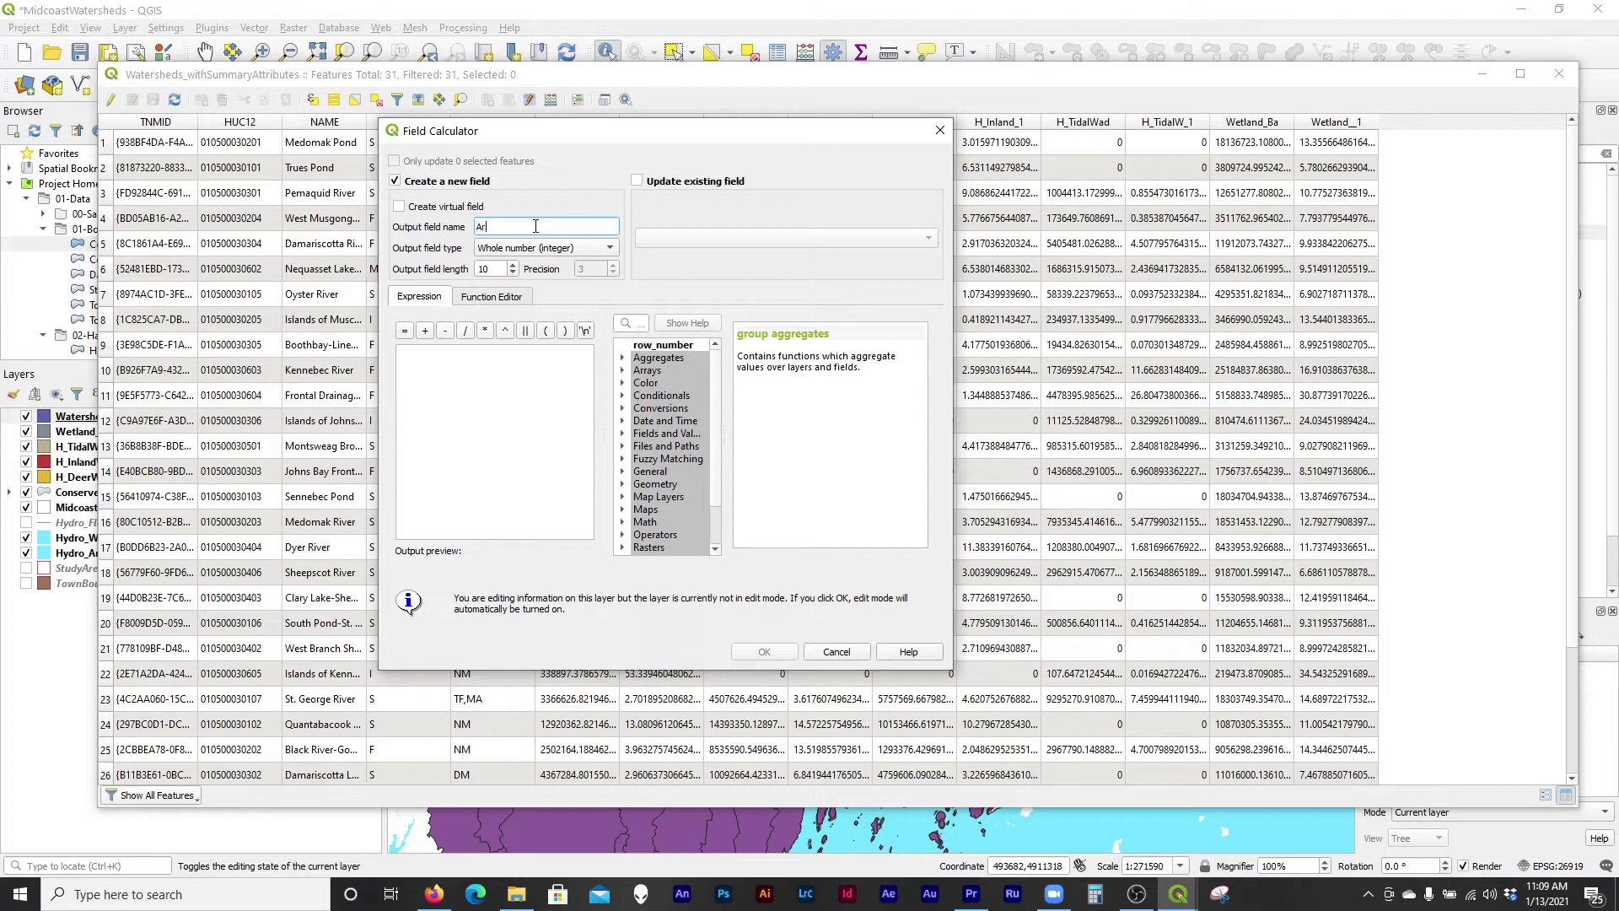
left_click(547, 247)
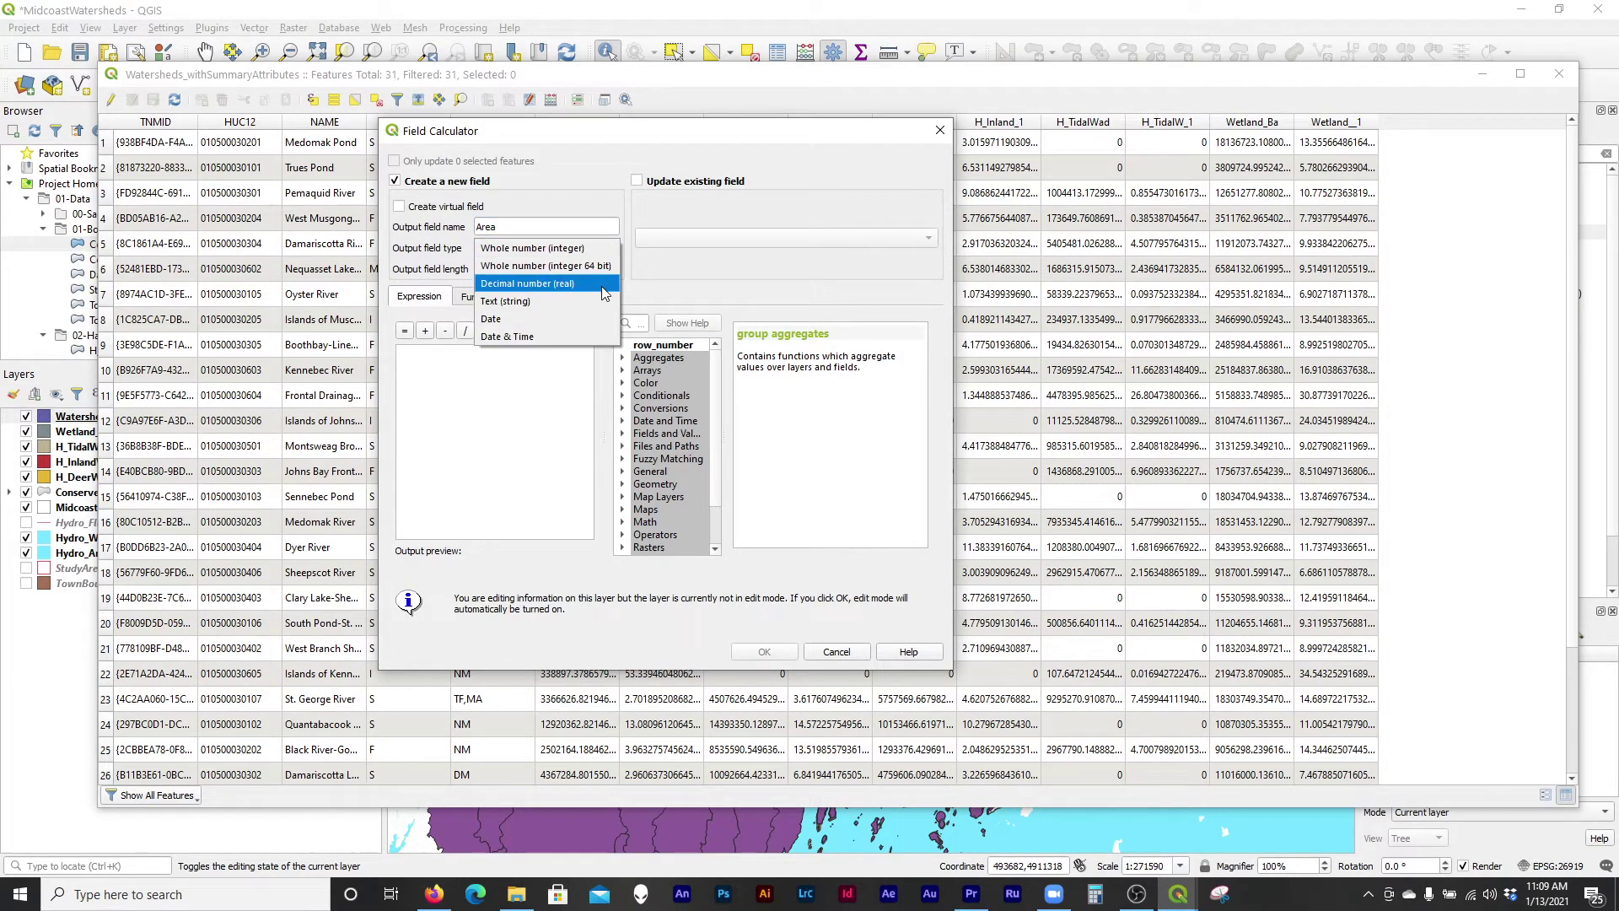
left_click(552, 282)
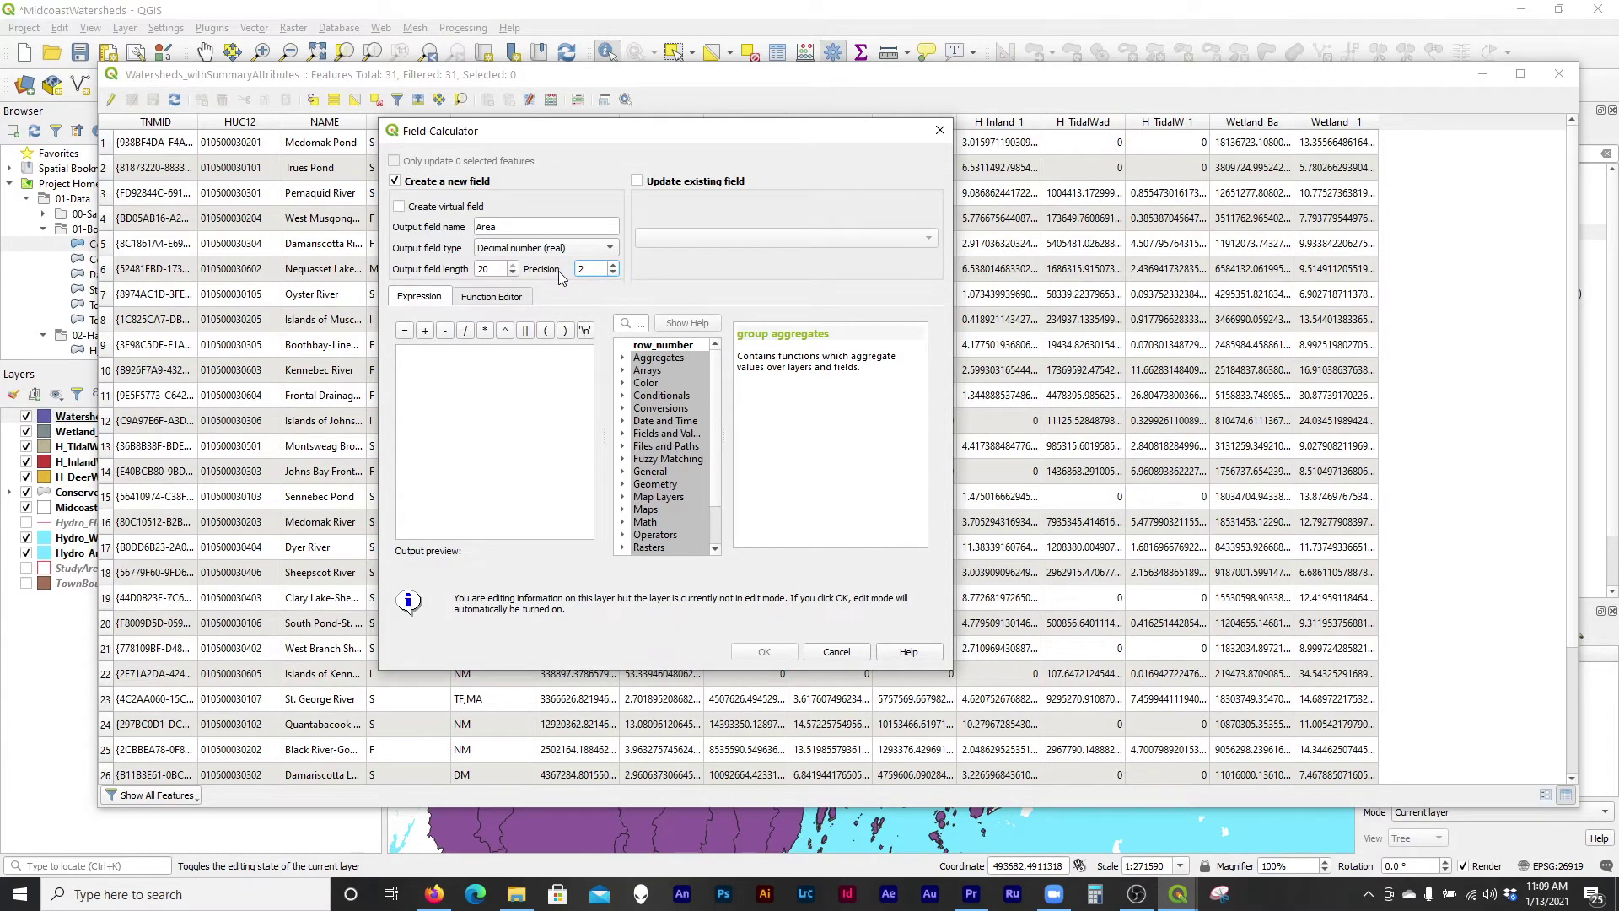
left_click(513, 394)
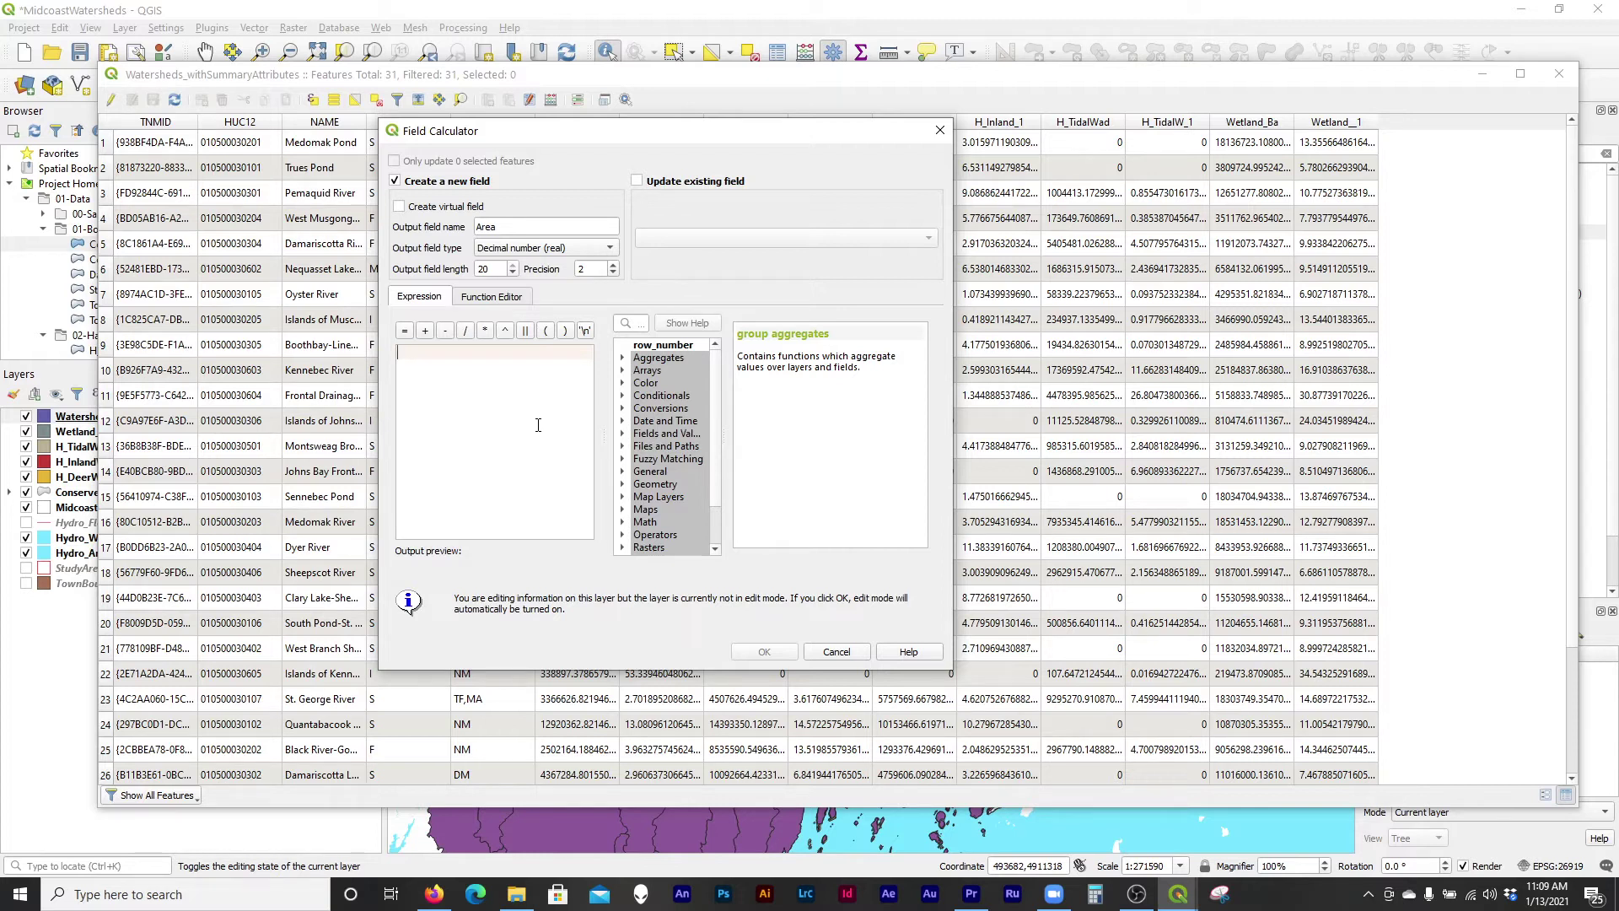
type("$area")
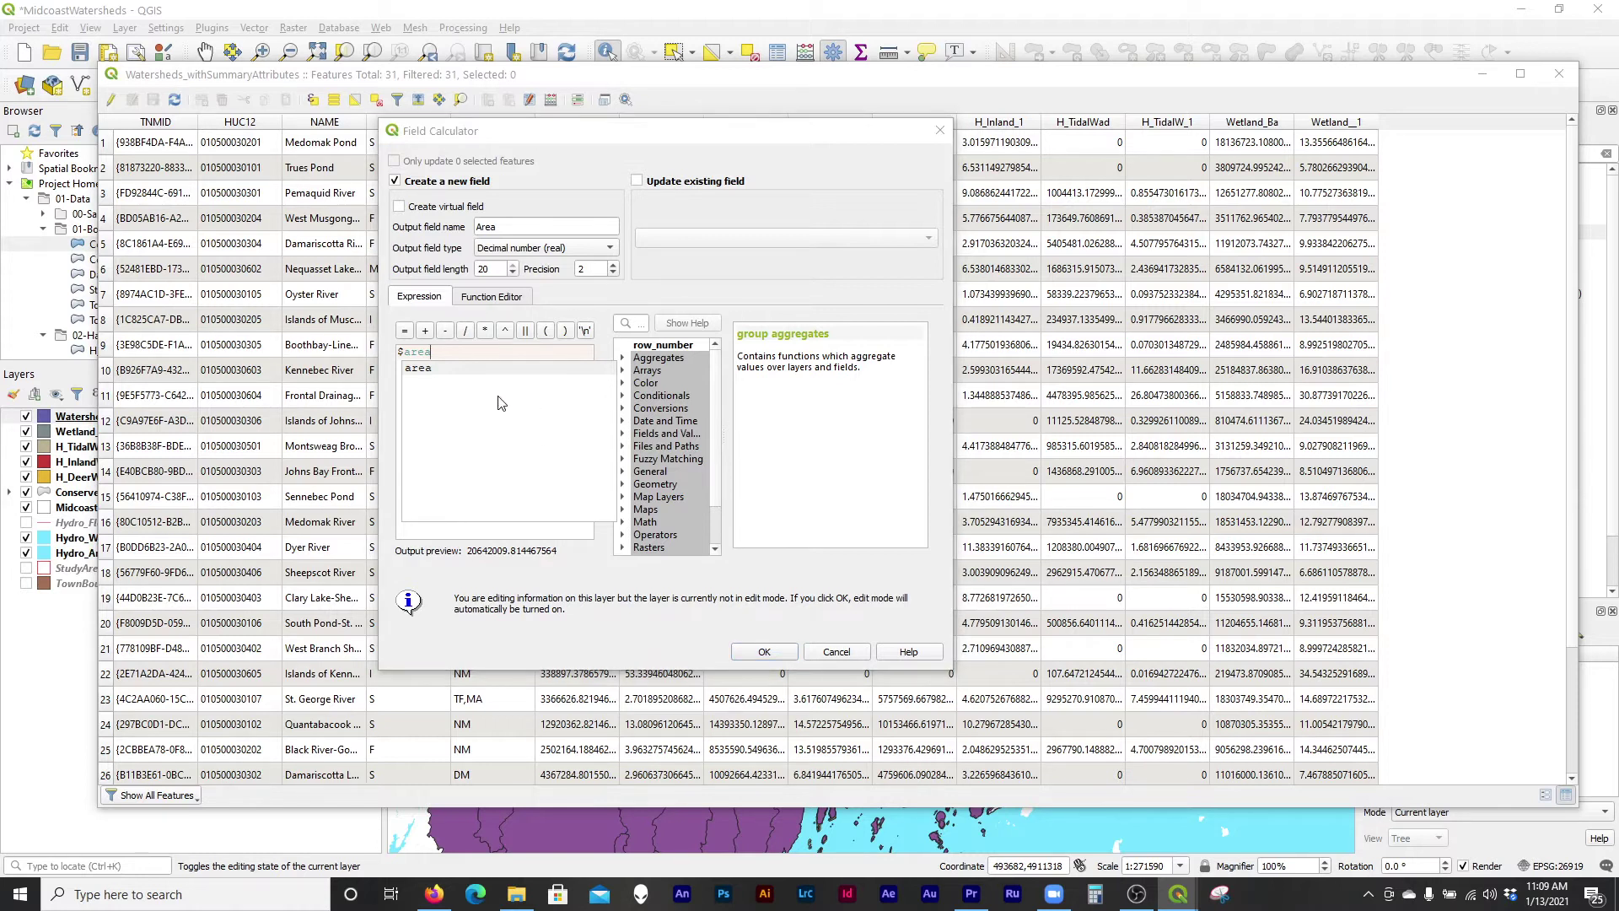
left_click(515, 355)
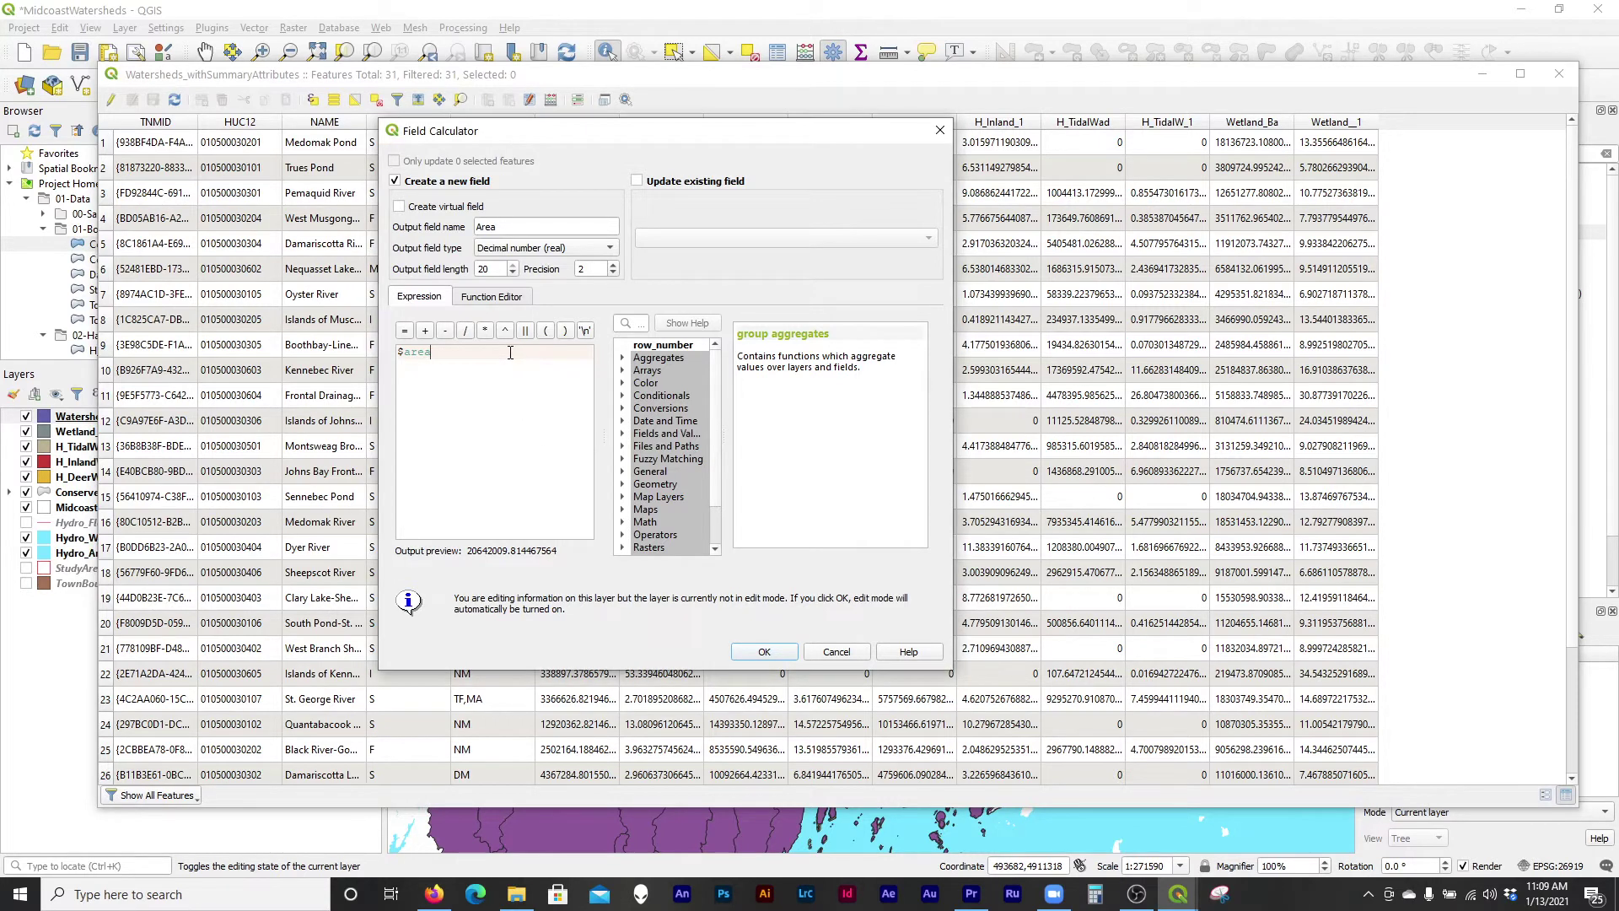
left_click(764, 653)
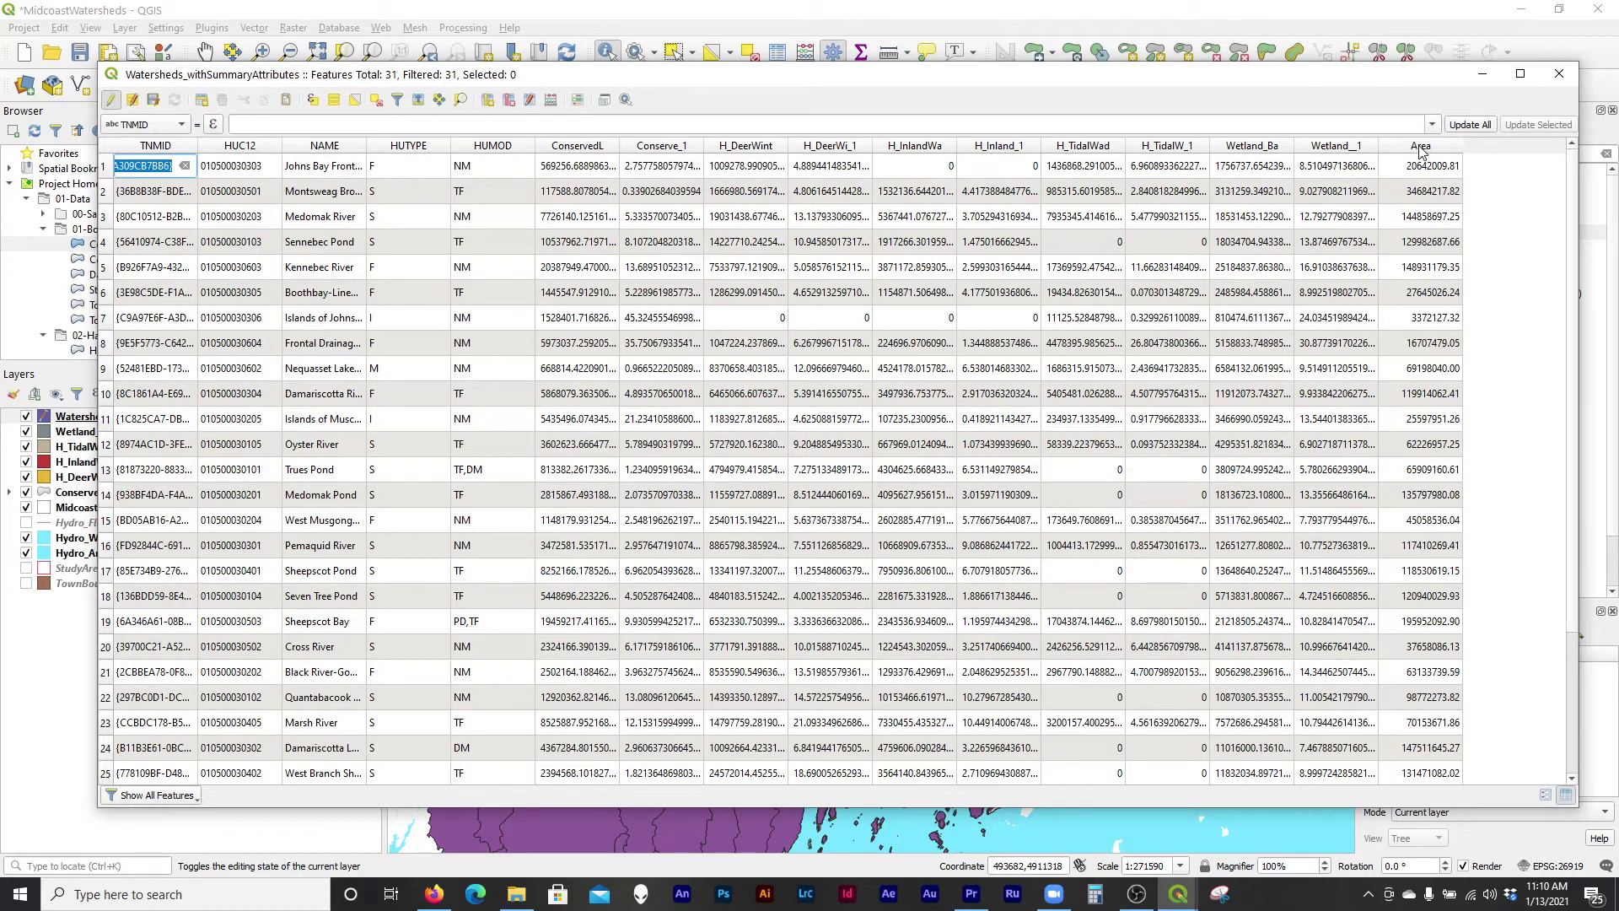
Start a new decimal field named Test with length 20 and precision 2.
left_click(551, 99)
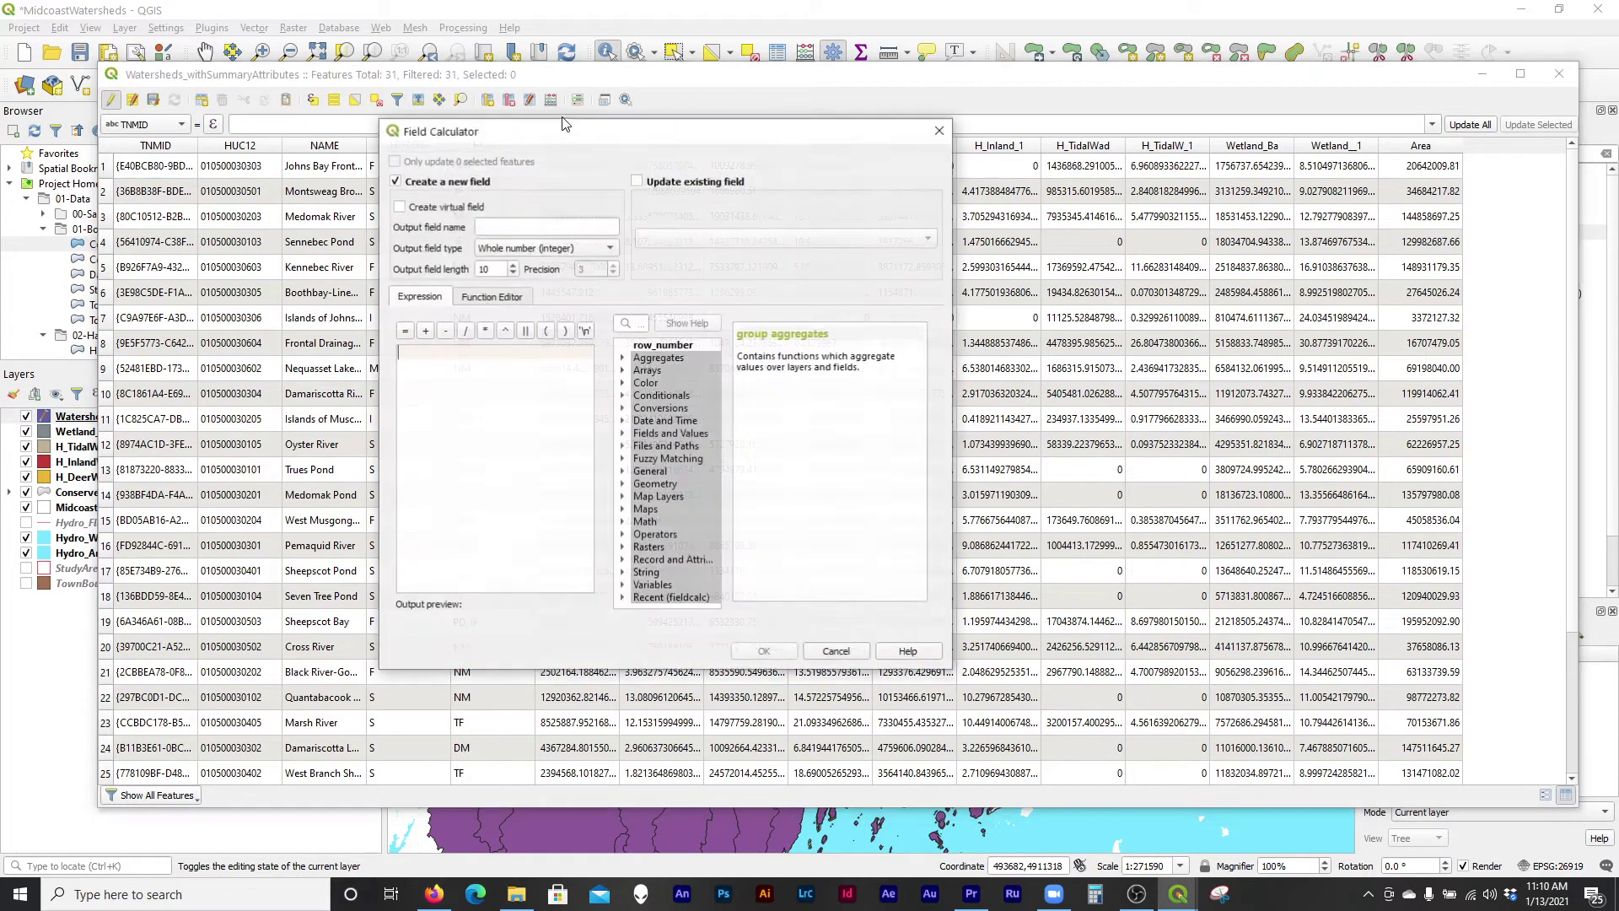
left_click(586, 228)
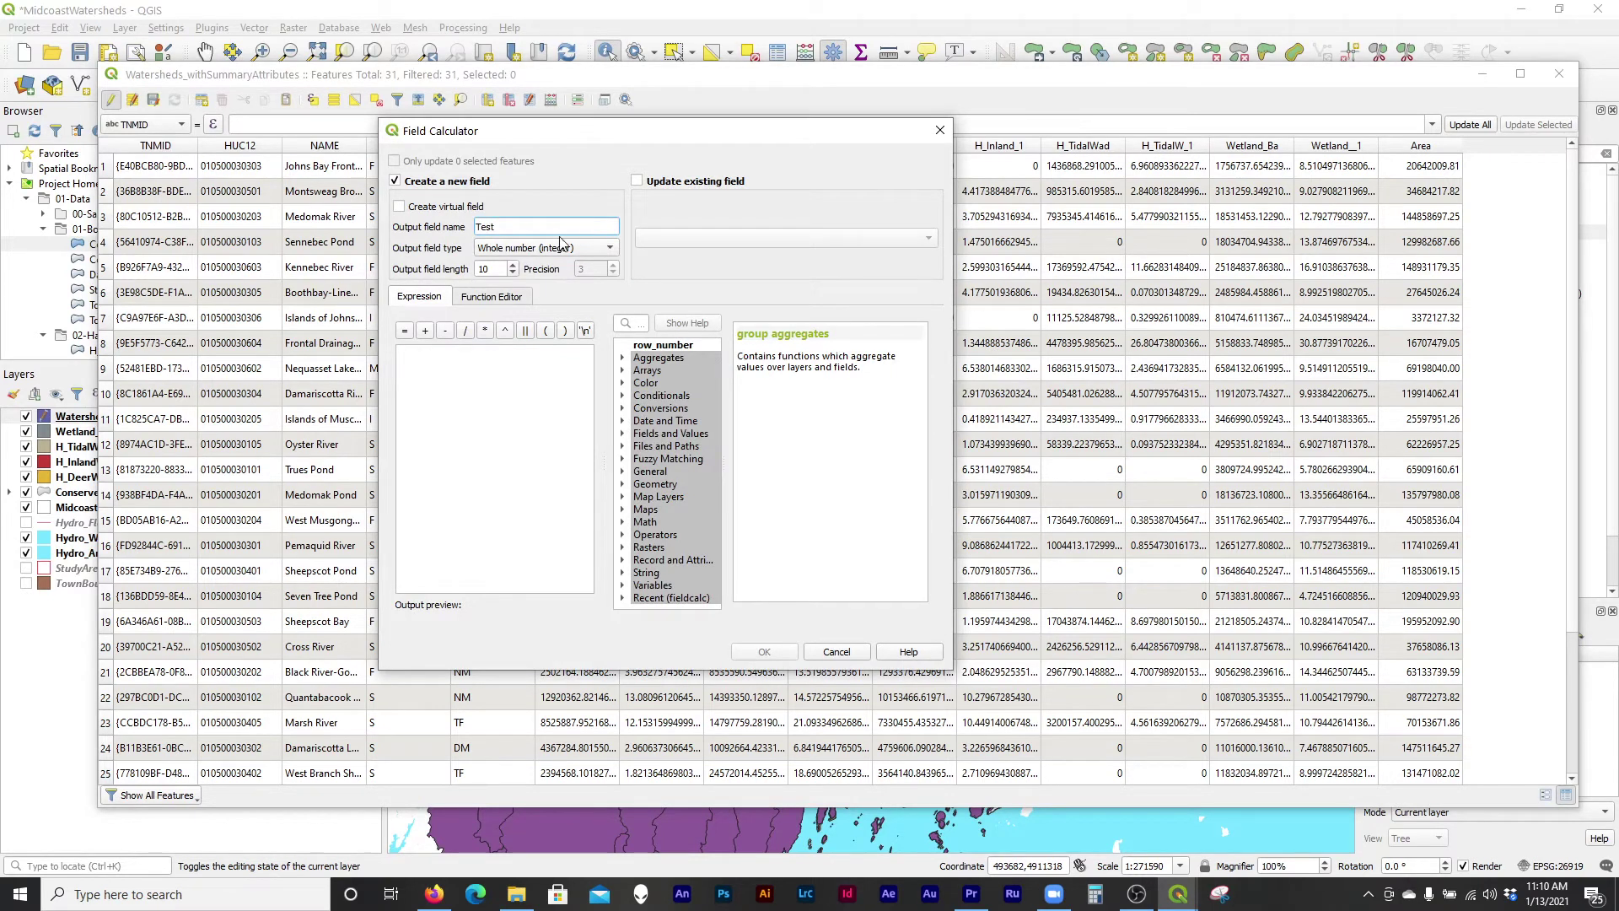
left_click_drag(632, 137, 678, 284)
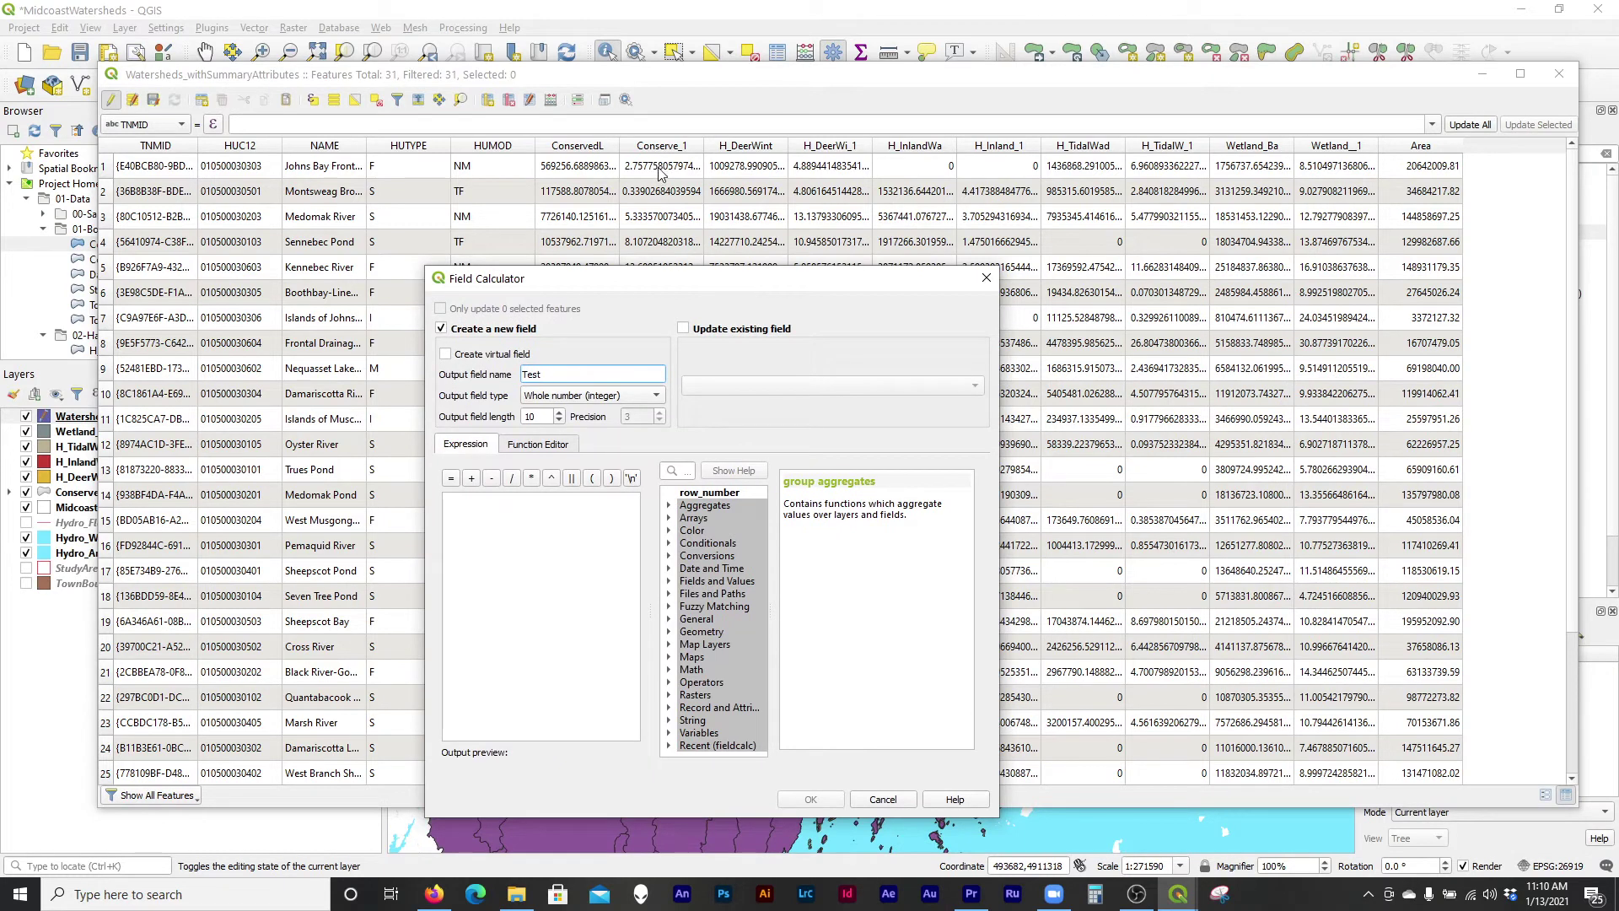
double_click(580, 375)
left_click(592, 393)
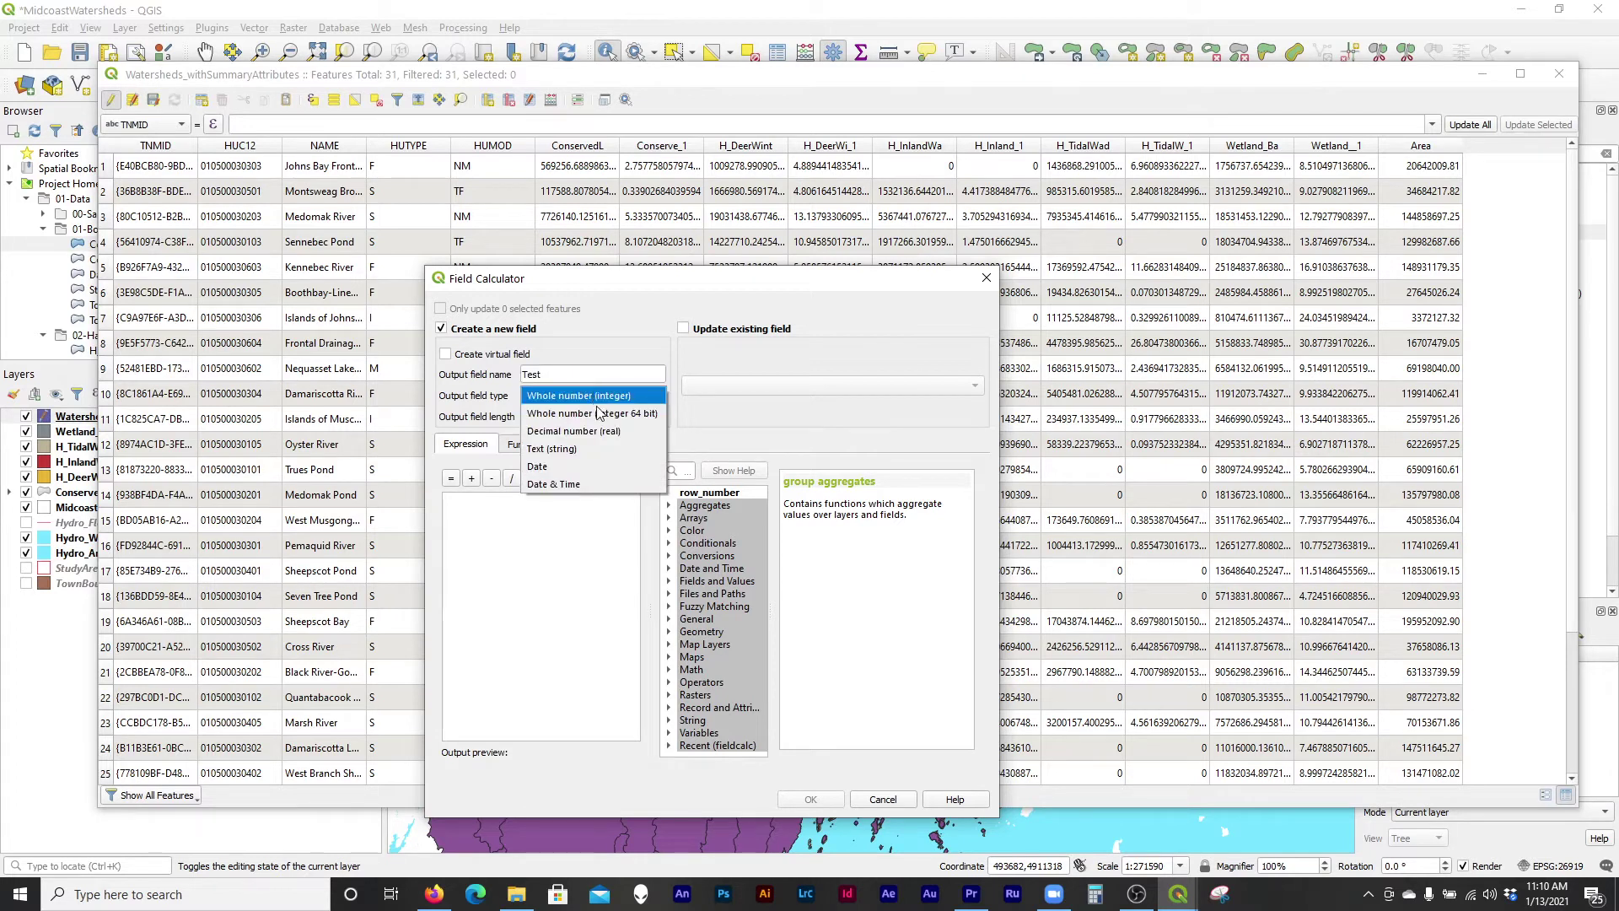
left_click(596, 420)
left_click(546, 415)
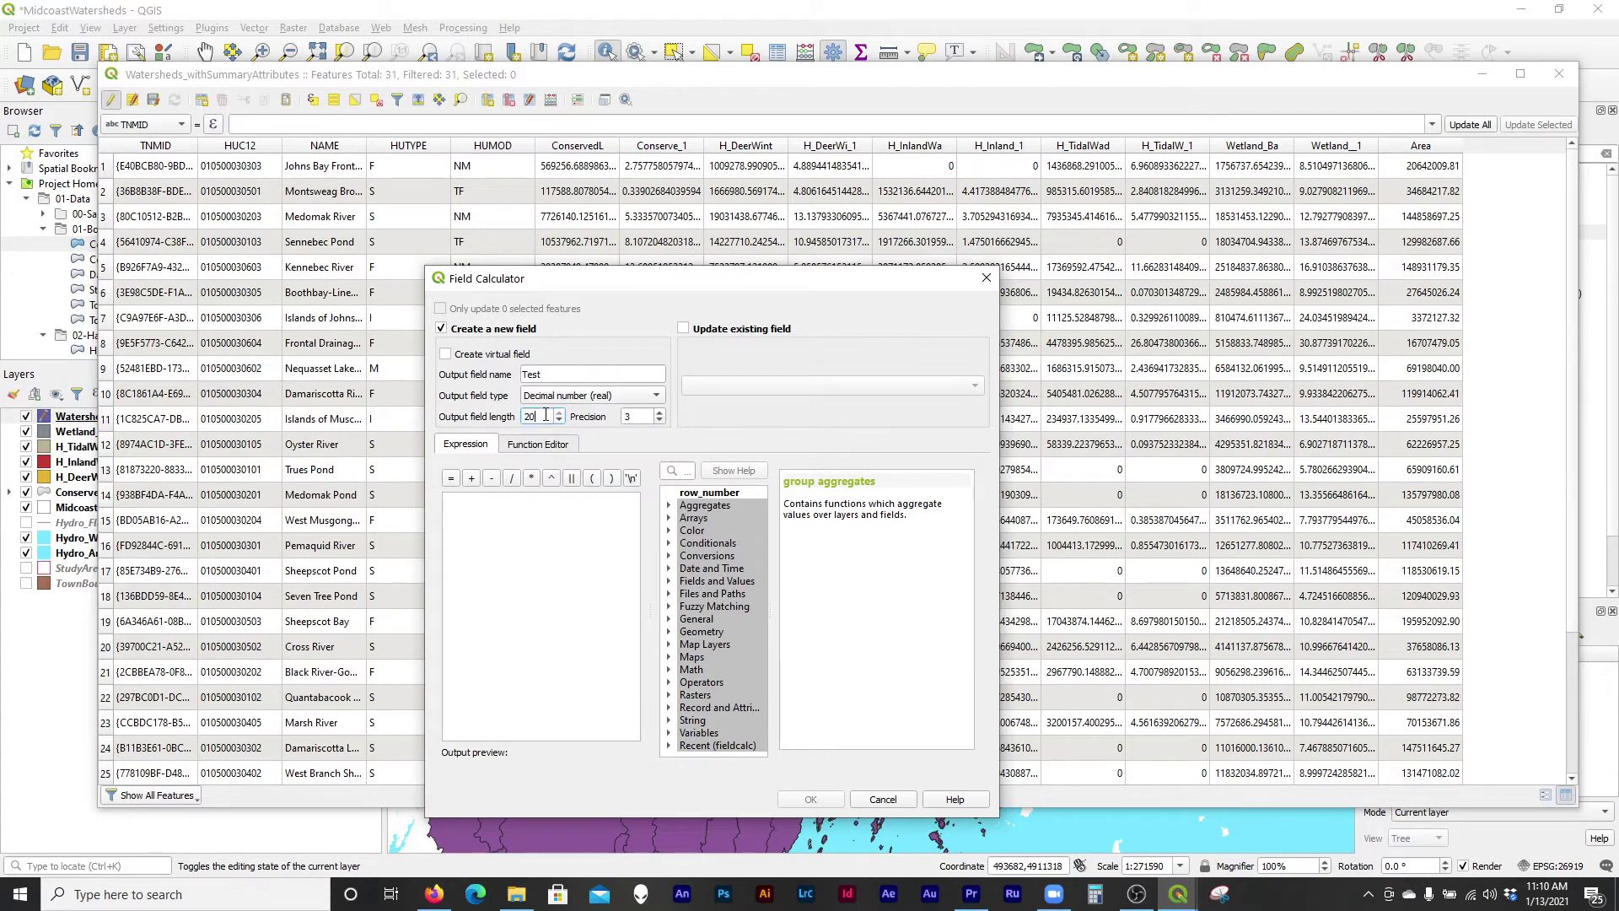
type("20")
key("Tab")
type("2")
Write the expression "ConservedL" / $area*100, previewing about 2.76 percent.
left_click(617, 547)
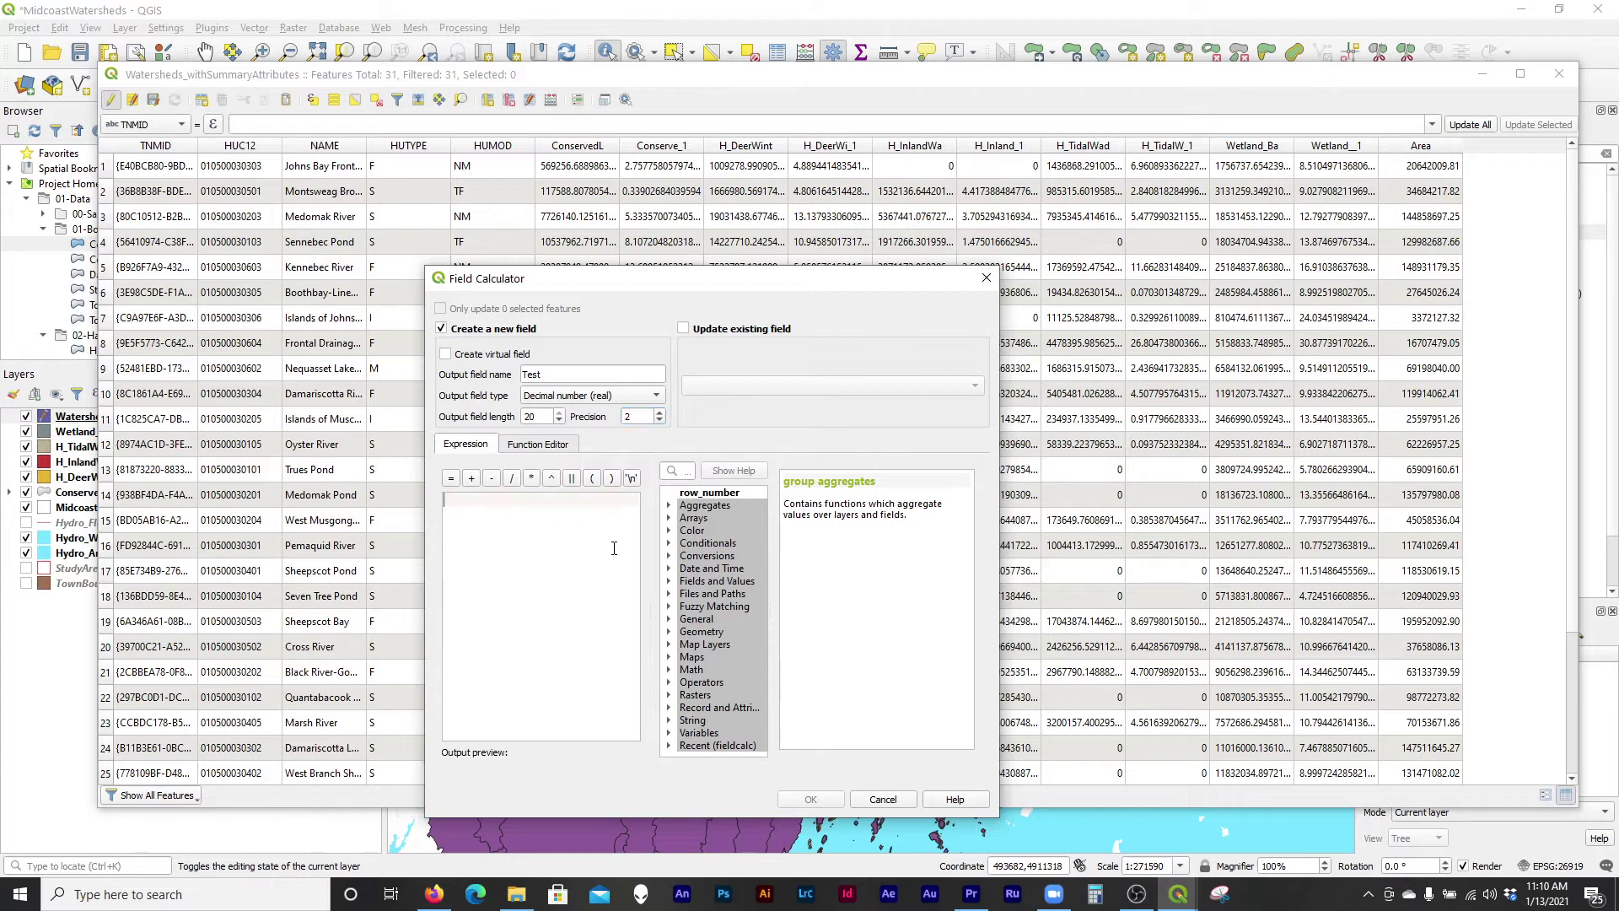
left_click(669, 581)
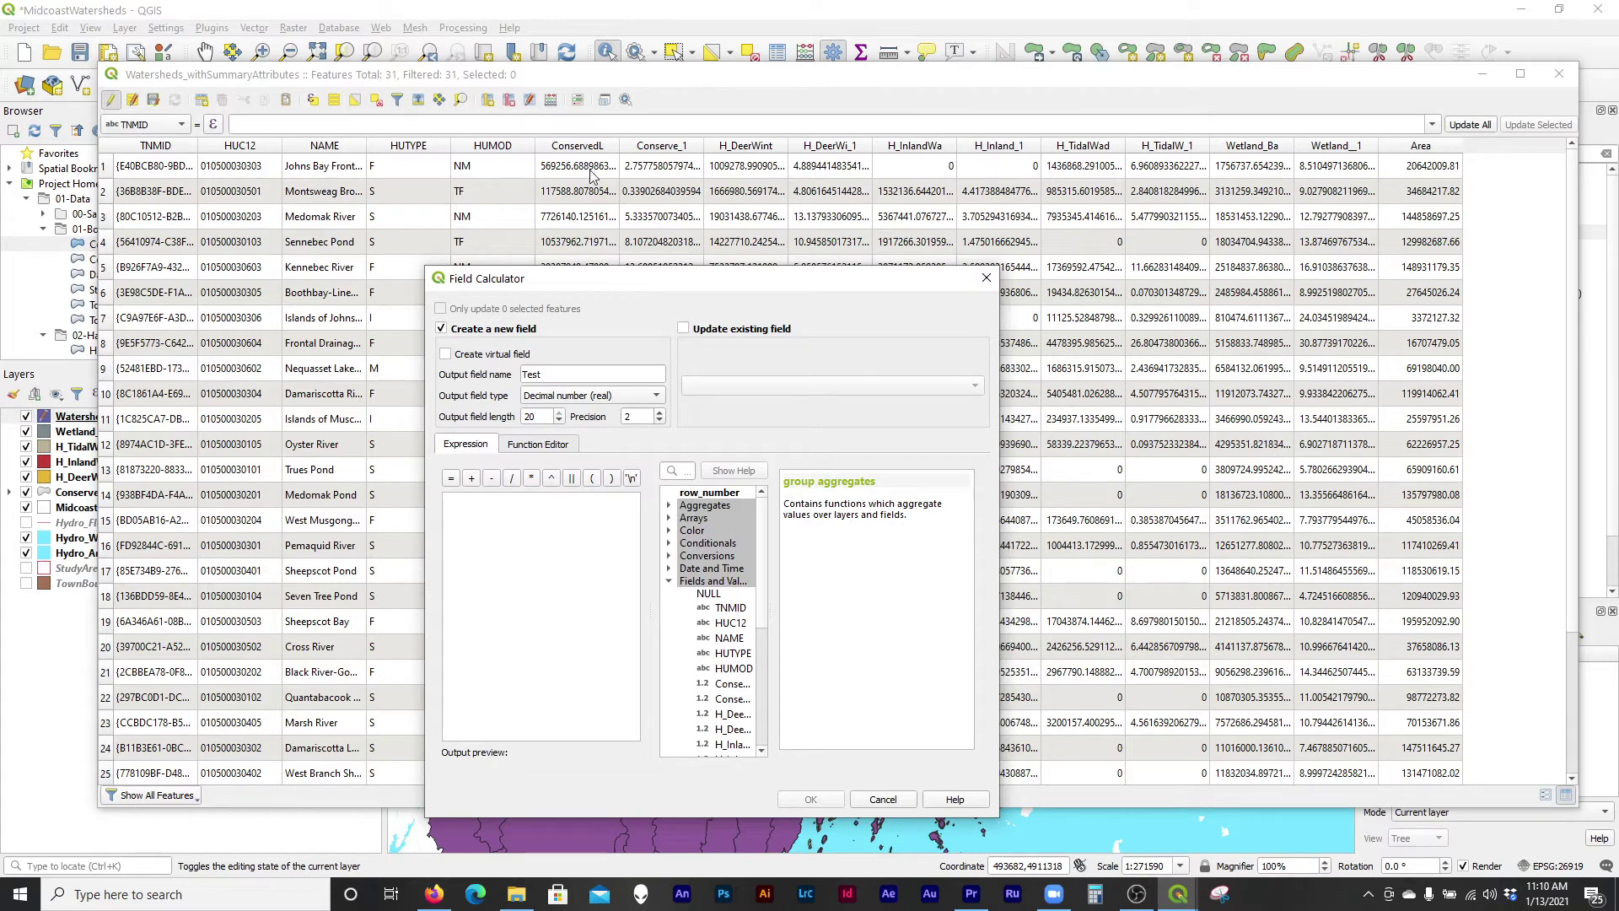
scroll(733, 618, "down", 1)
double_click(730, 645)
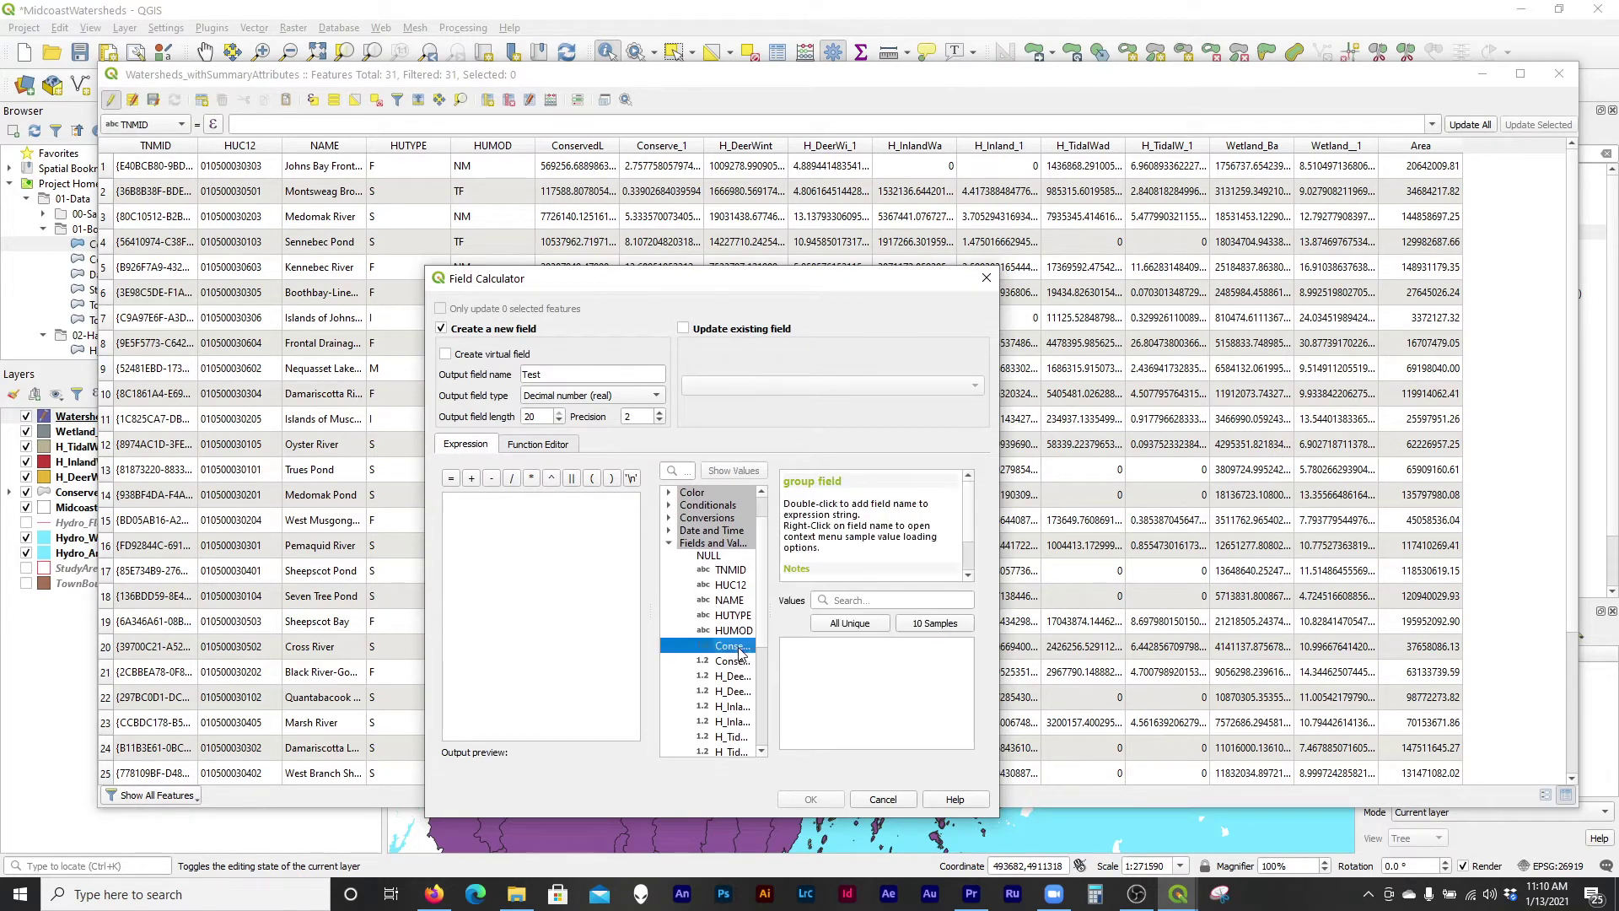
left_click(512, 478)
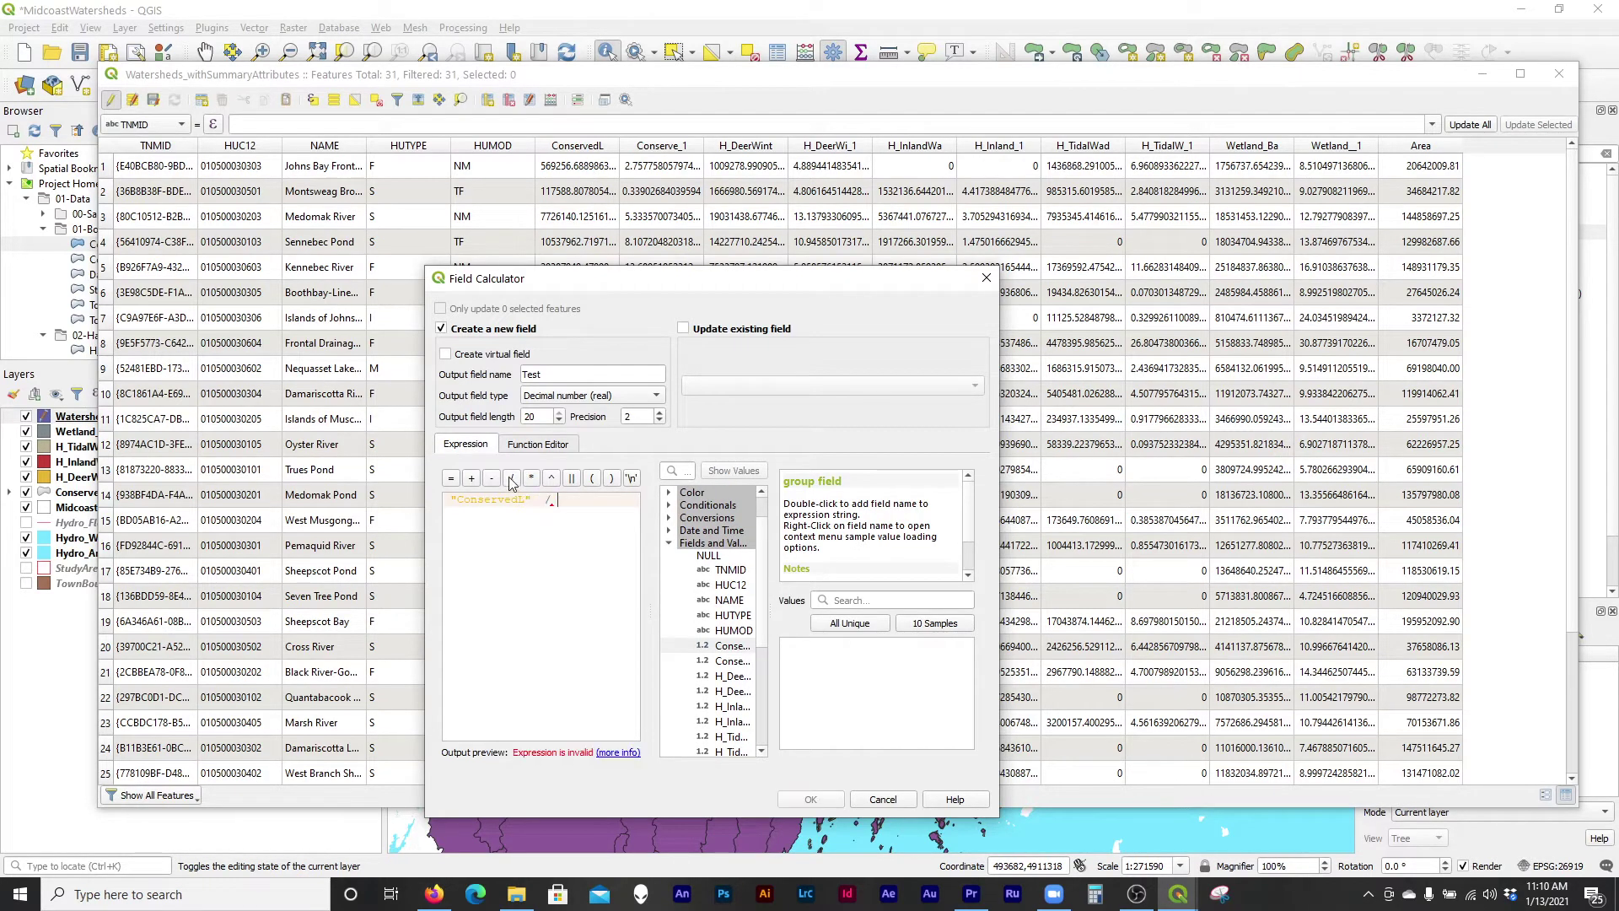
scroll(731, 624, "down", 5)
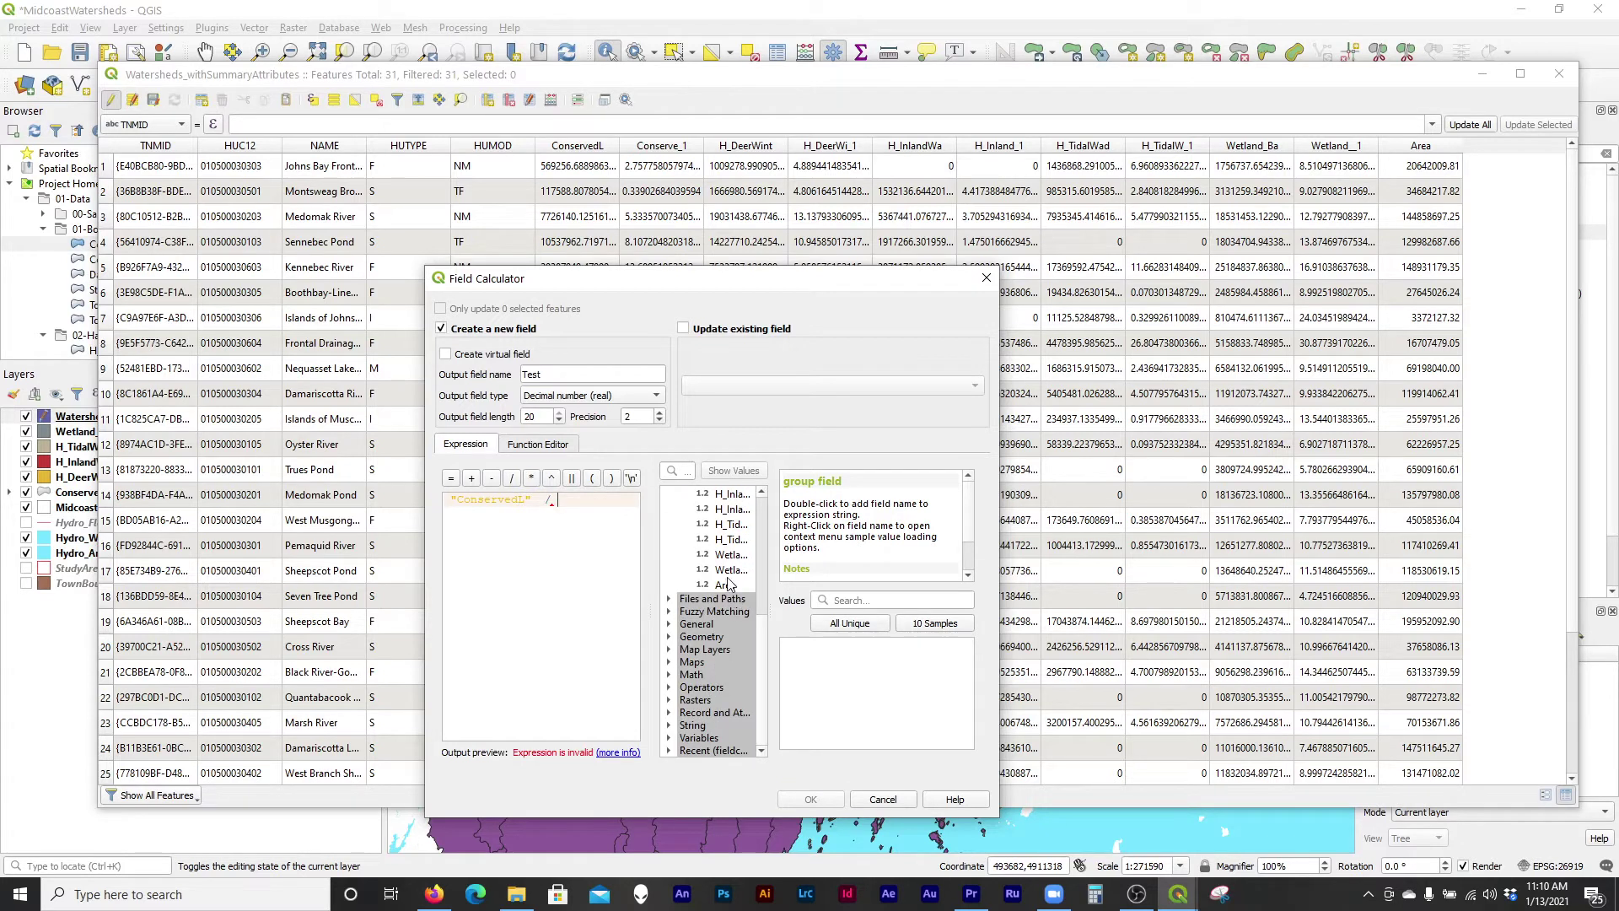
left_click(728, 586)
double_click(729, 588)
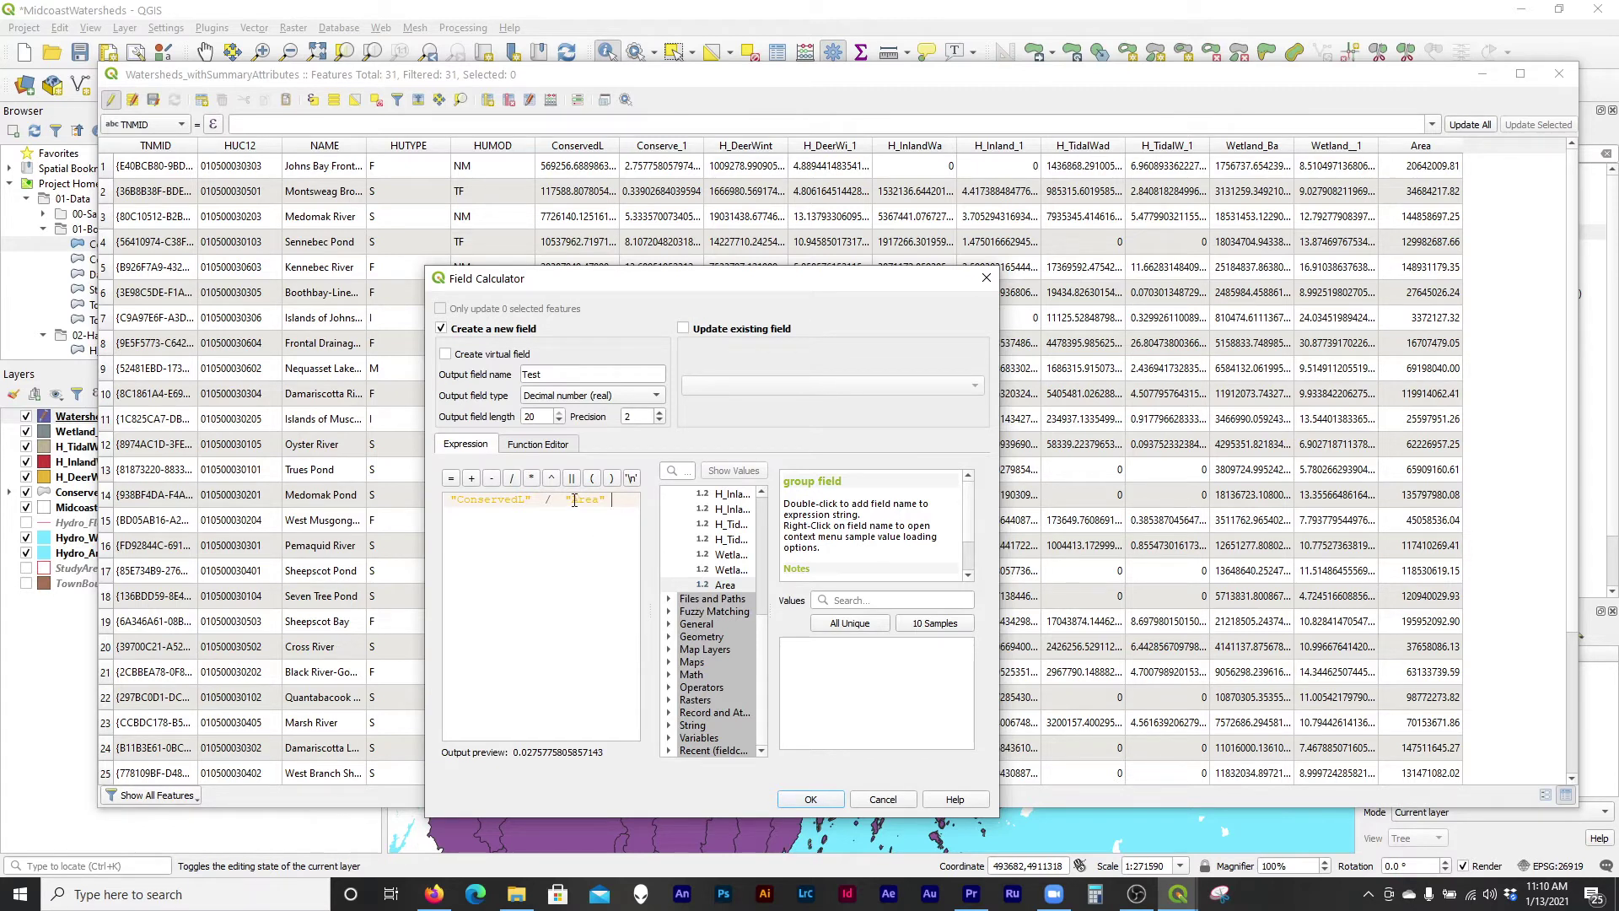
left_click_drag(566, 498, 608, 515)
type("$area")
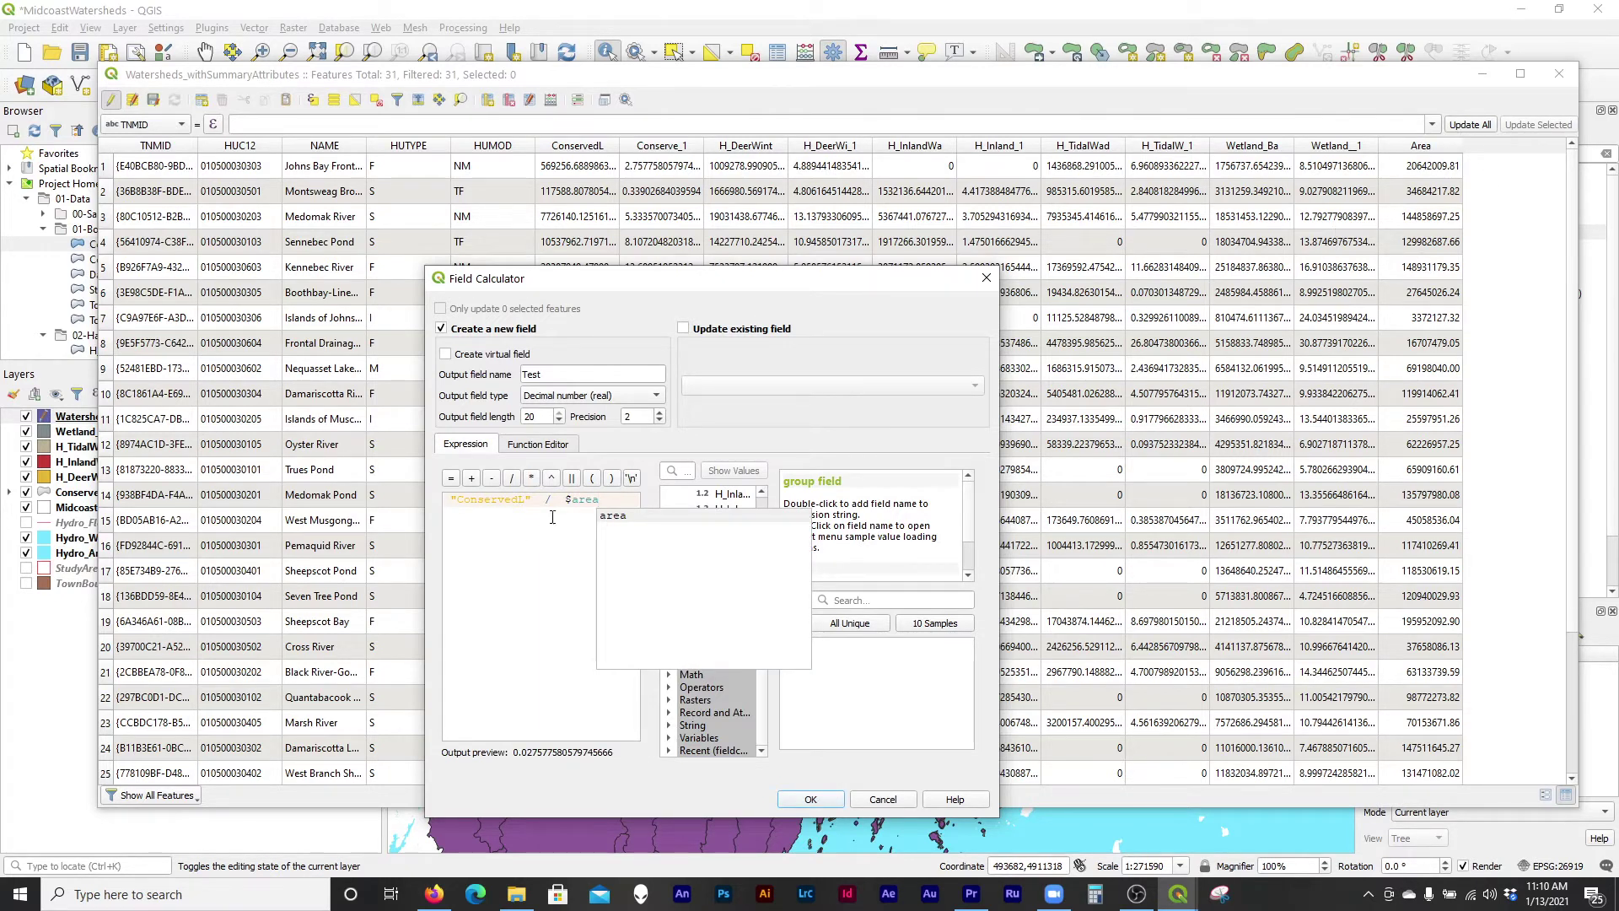
left_click_drag(599, 499, 566, 499)
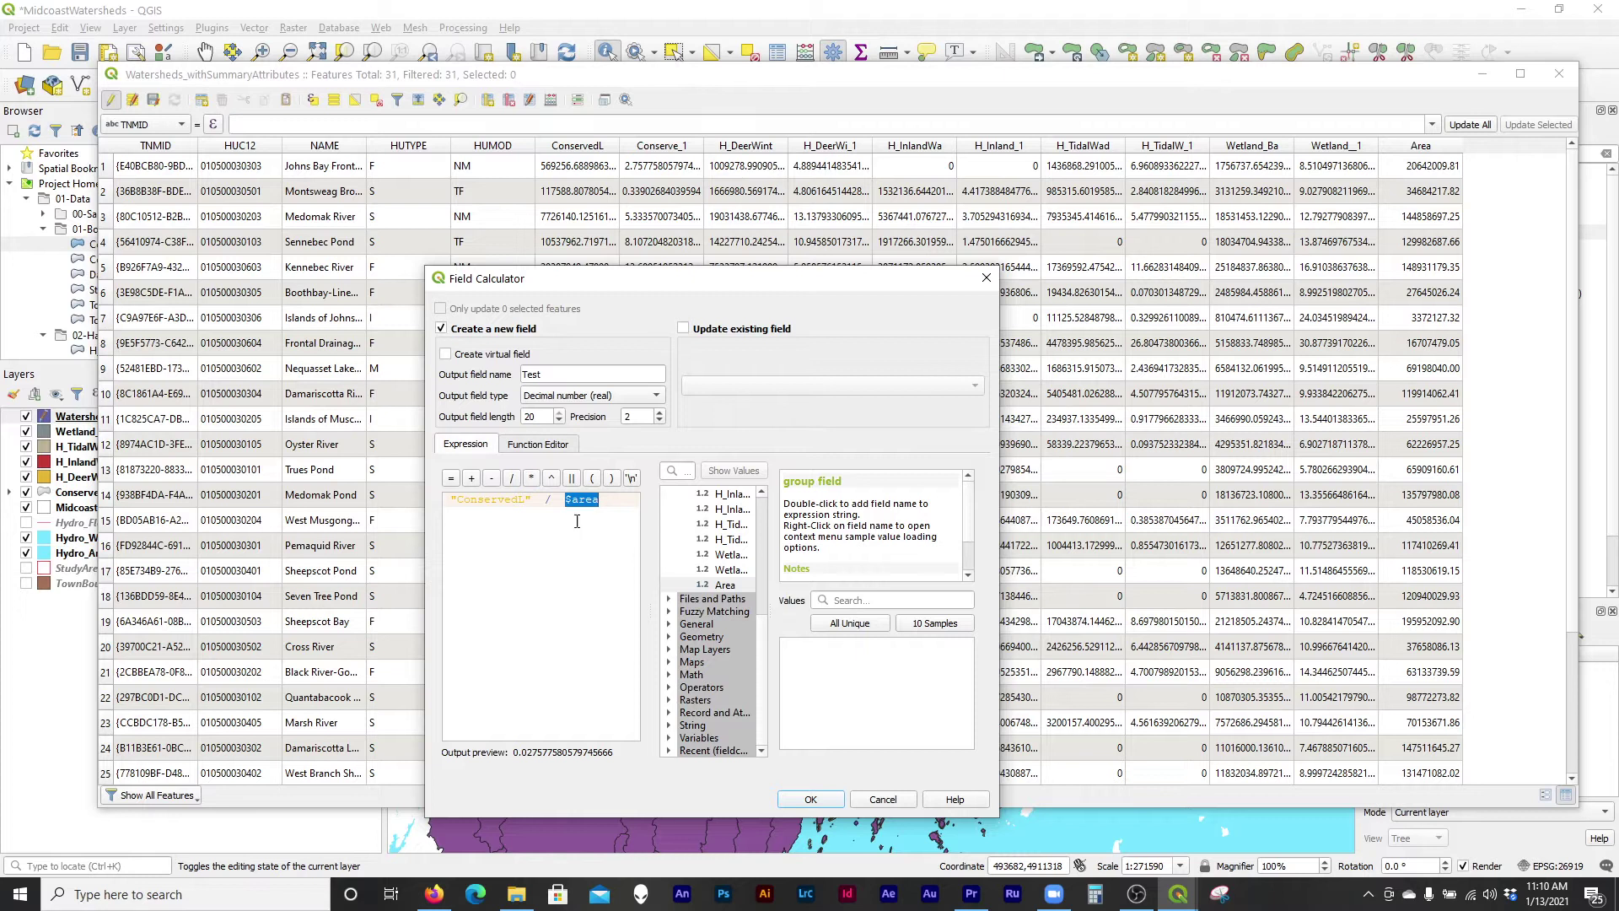
key("End")
type("*100")
Move and shrink the Field Calculator, then cancel it without adding the Test field.
left_click_drag(670, 287, 1038, 31)
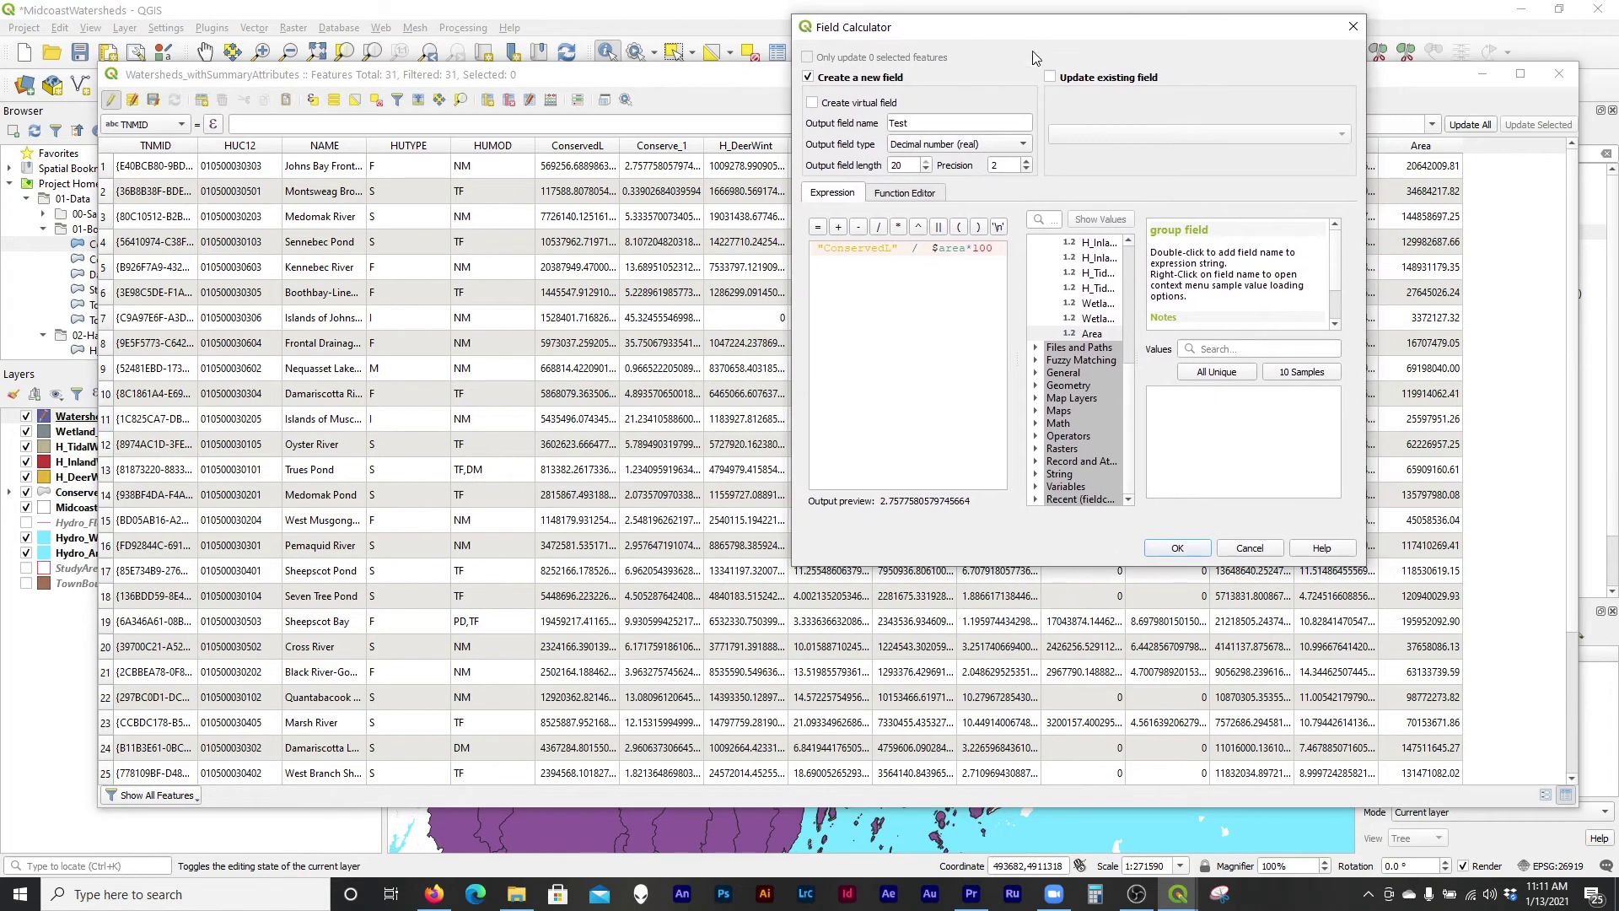
left_click_drag(978, 565, 999, 461)
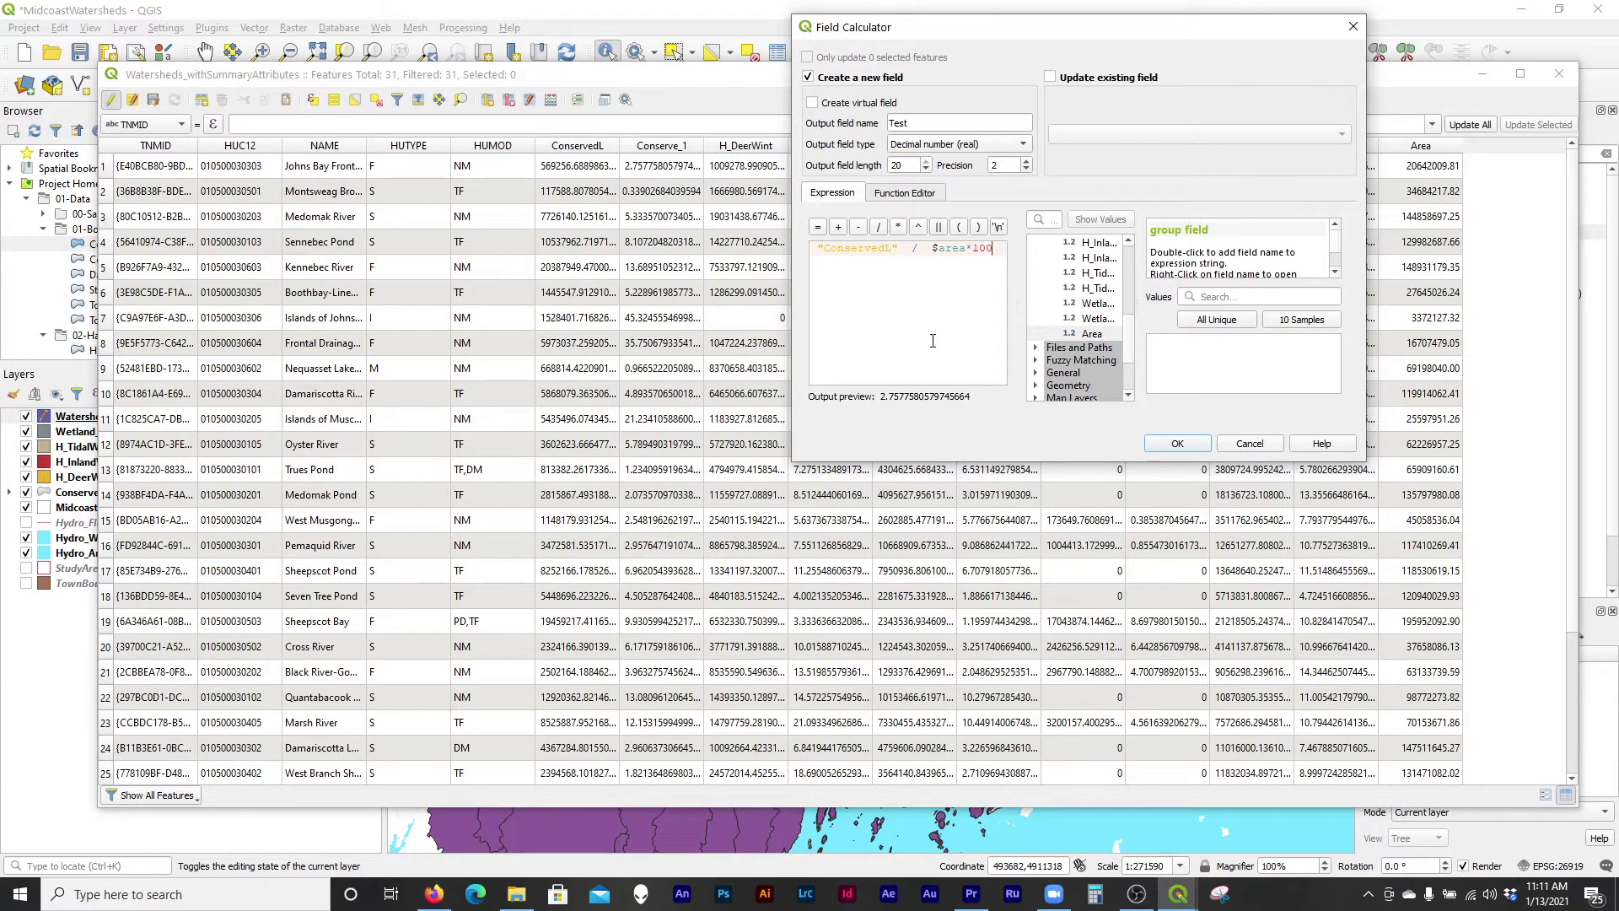
left_click_drag(987, 250, 776, 248)
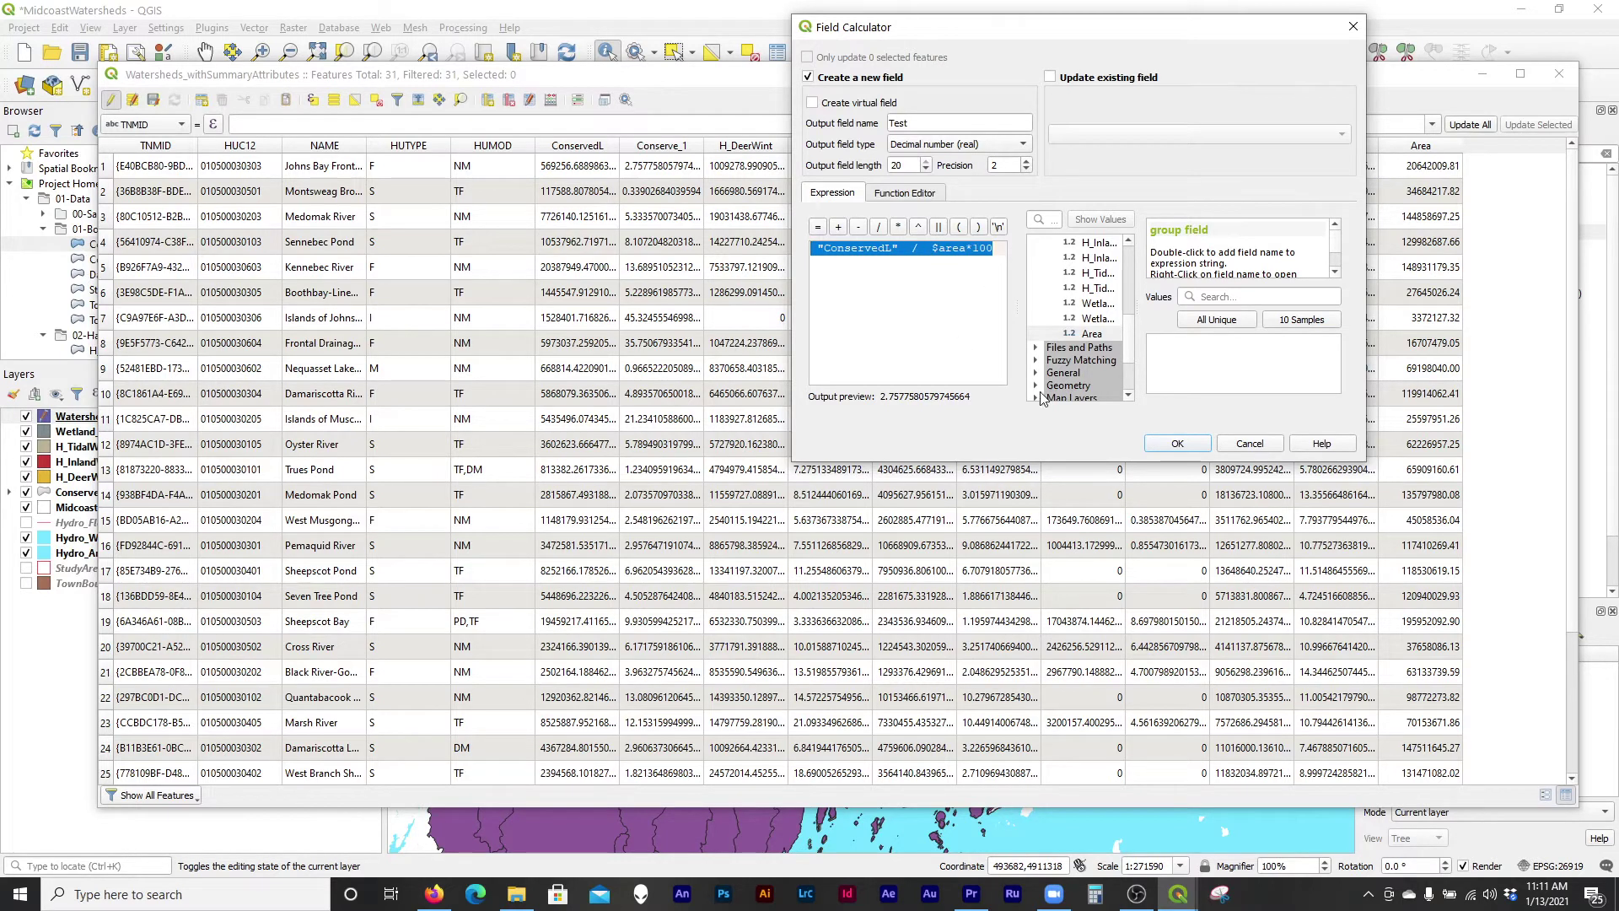
left_click(1252, 445)
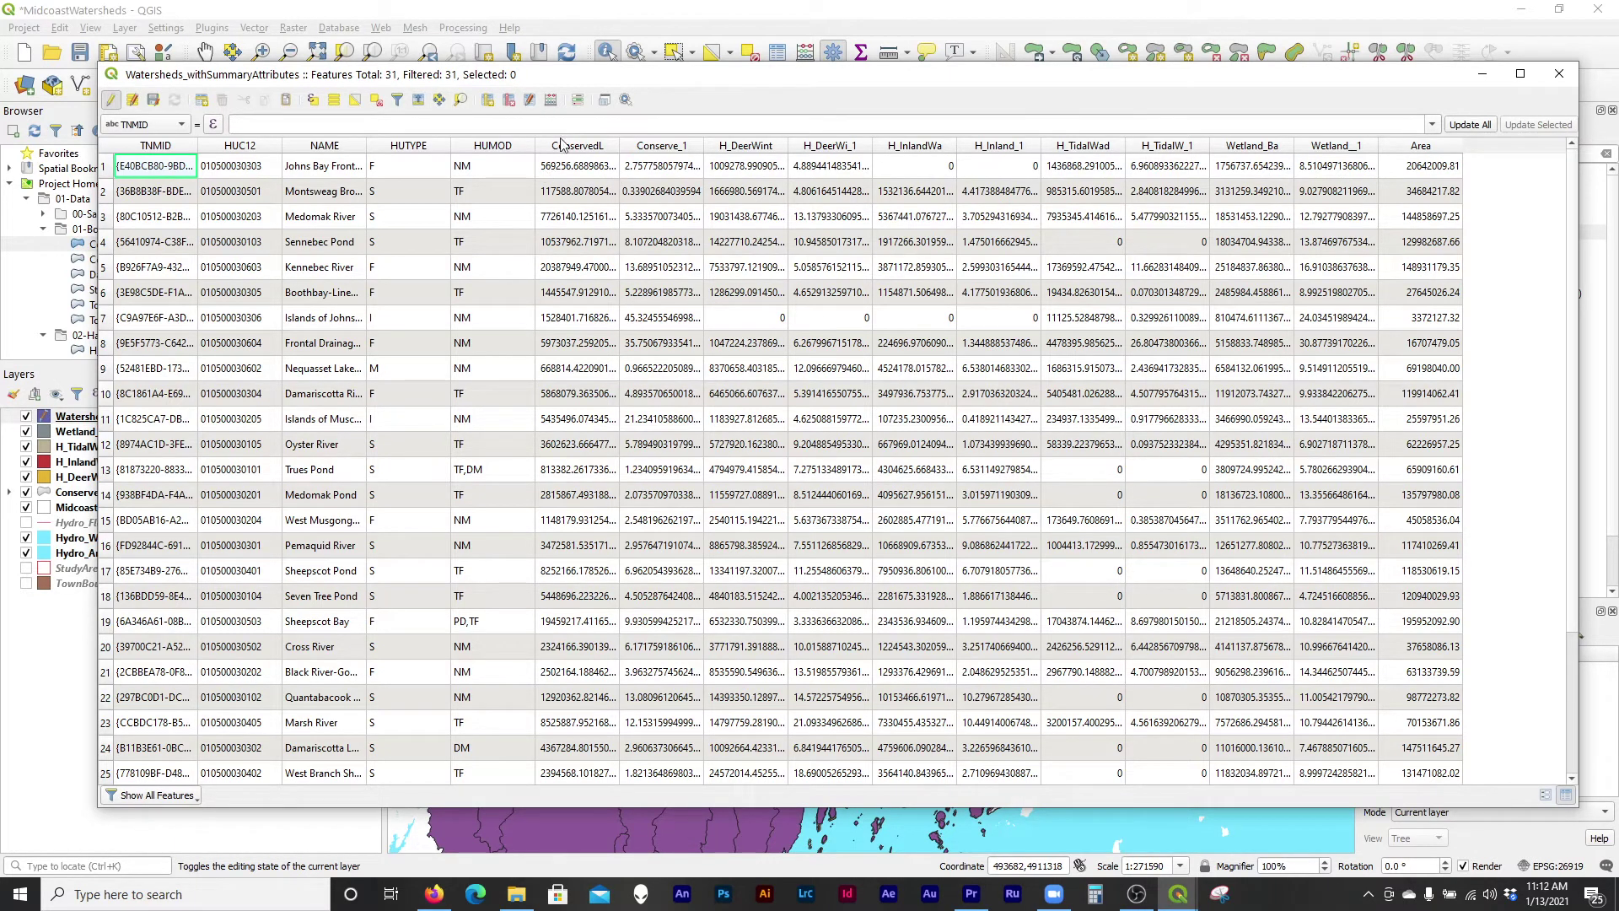
Move the attribute table up and left and bring up the Field Calculator.
left_click_drag(873, 84, 807, 58)
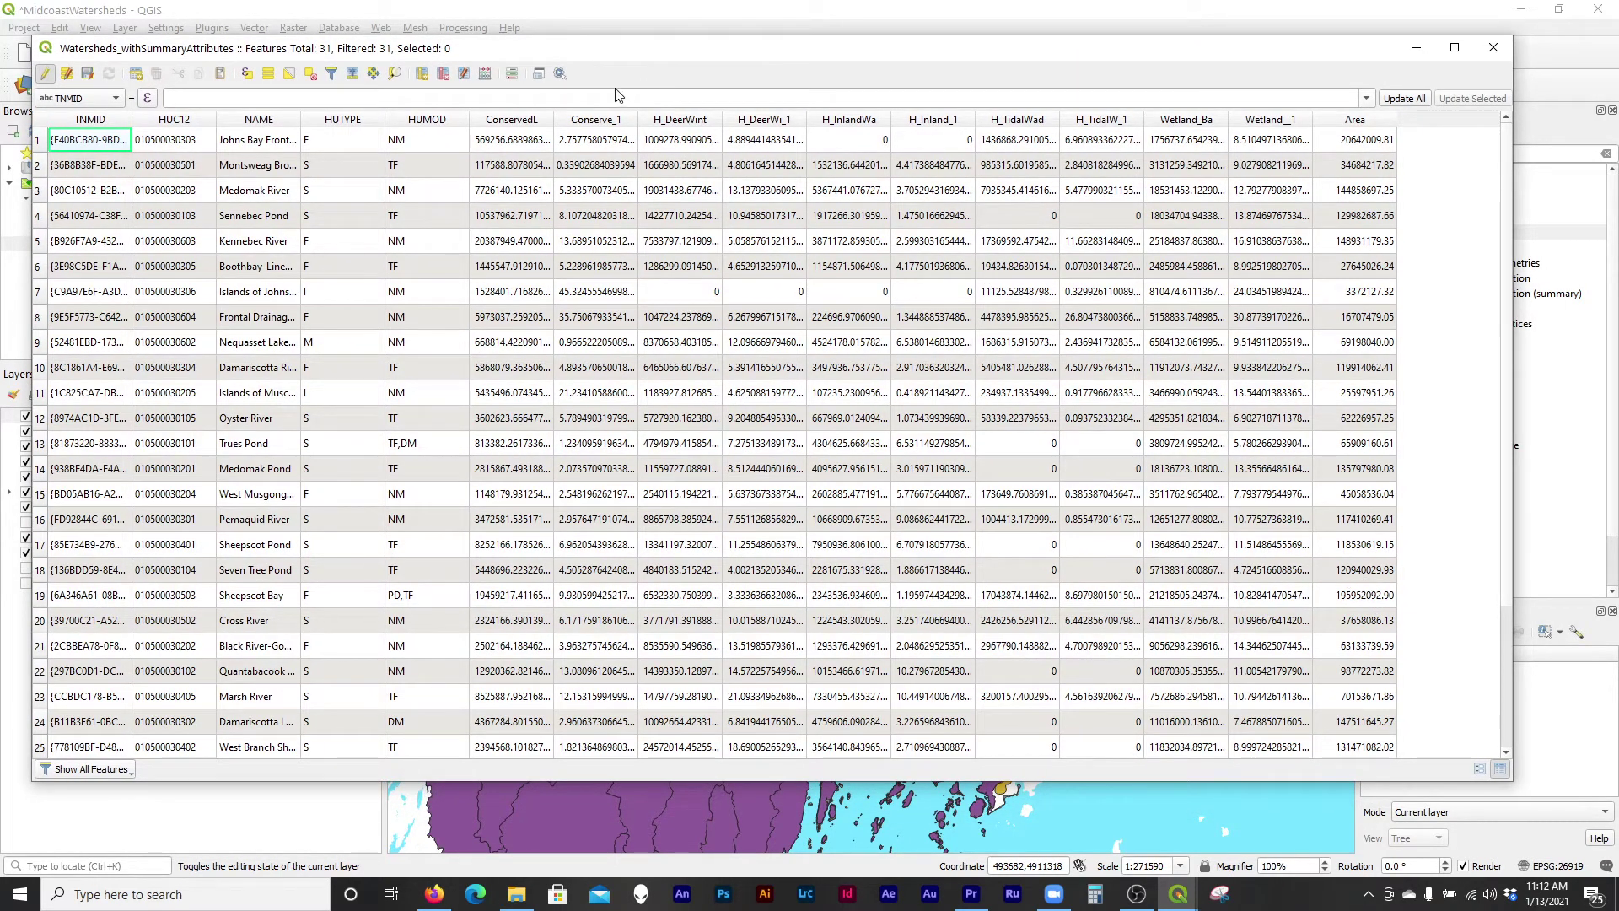
left_click(485, 76)
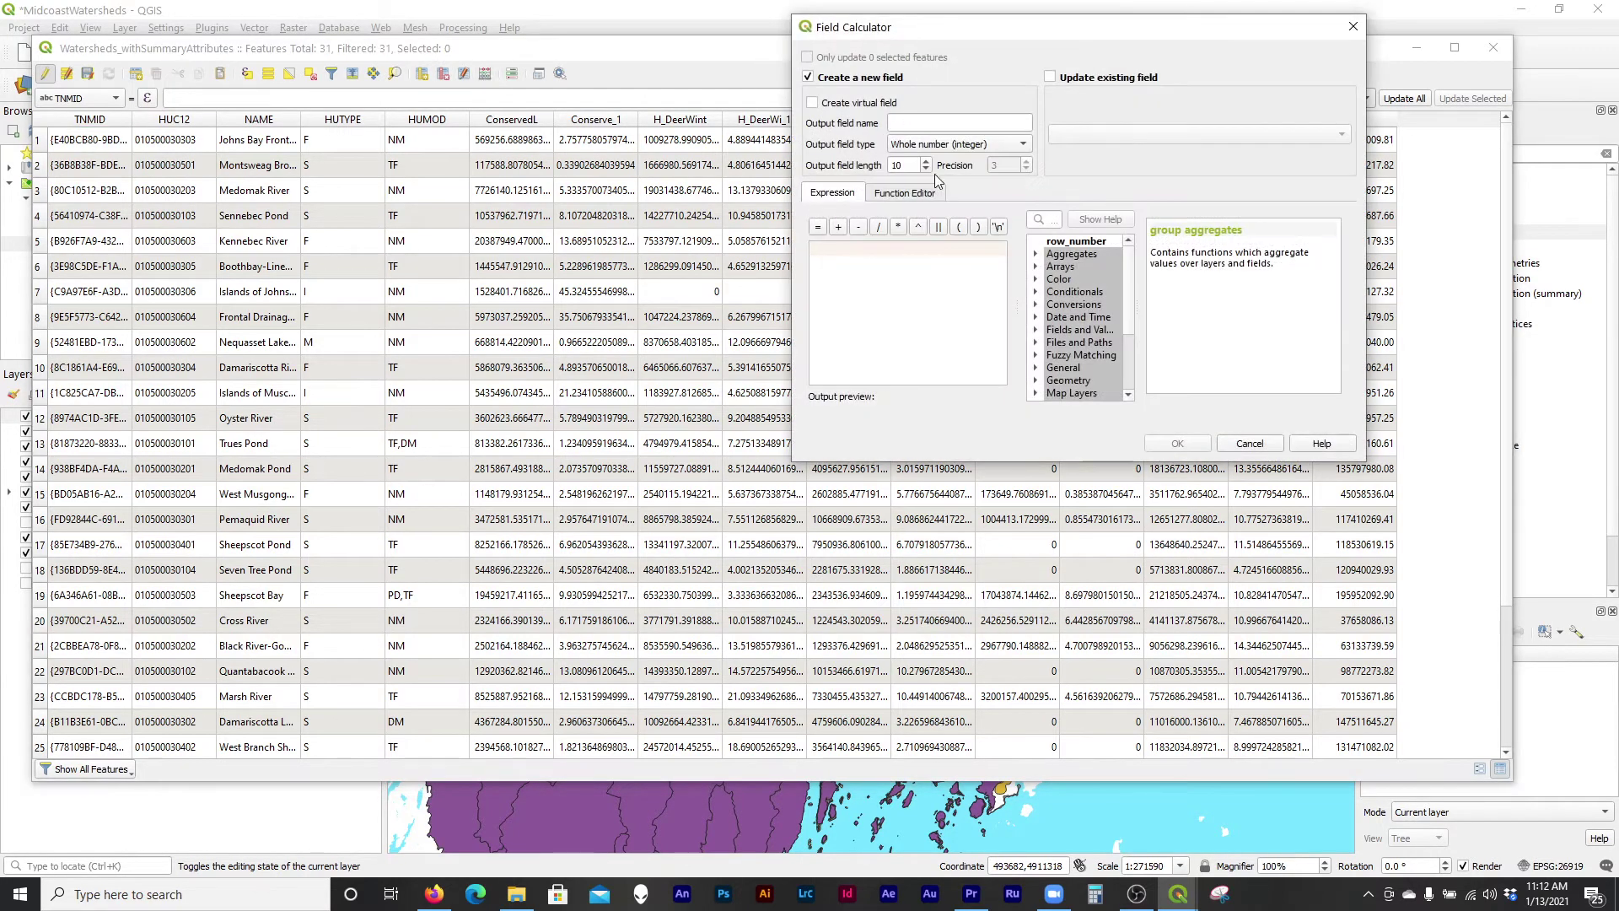
Name the new field Acres_CL and make it a decimal number with precision 2.
left_click(967, 124)
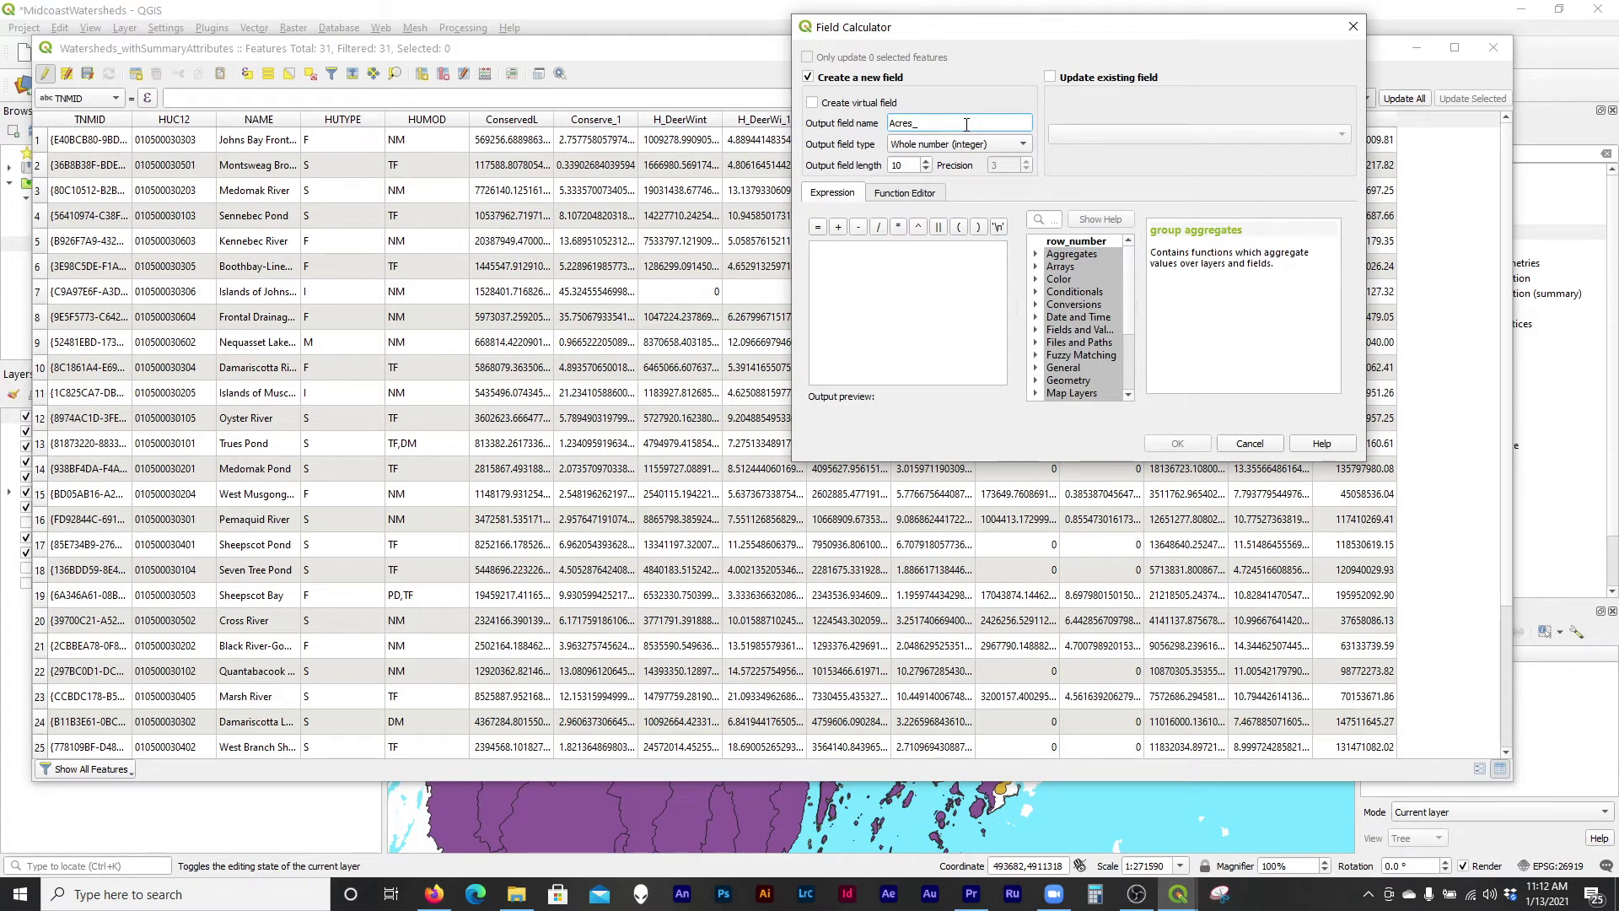
type("Acres_CL")
left_click(959, 145)
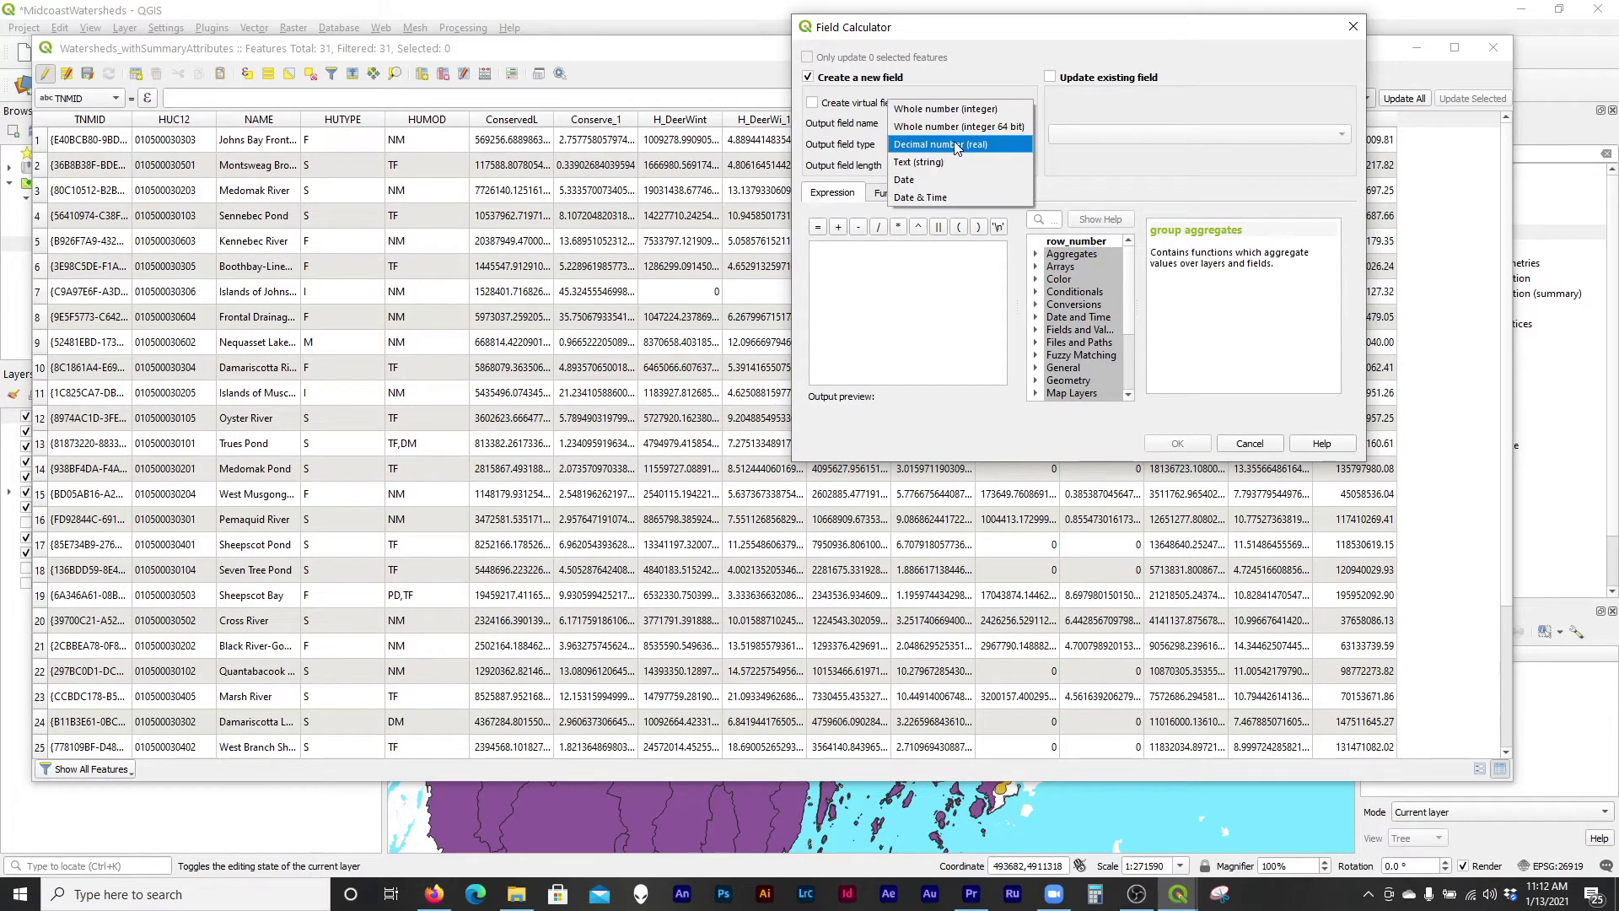
left_click(917, 160)
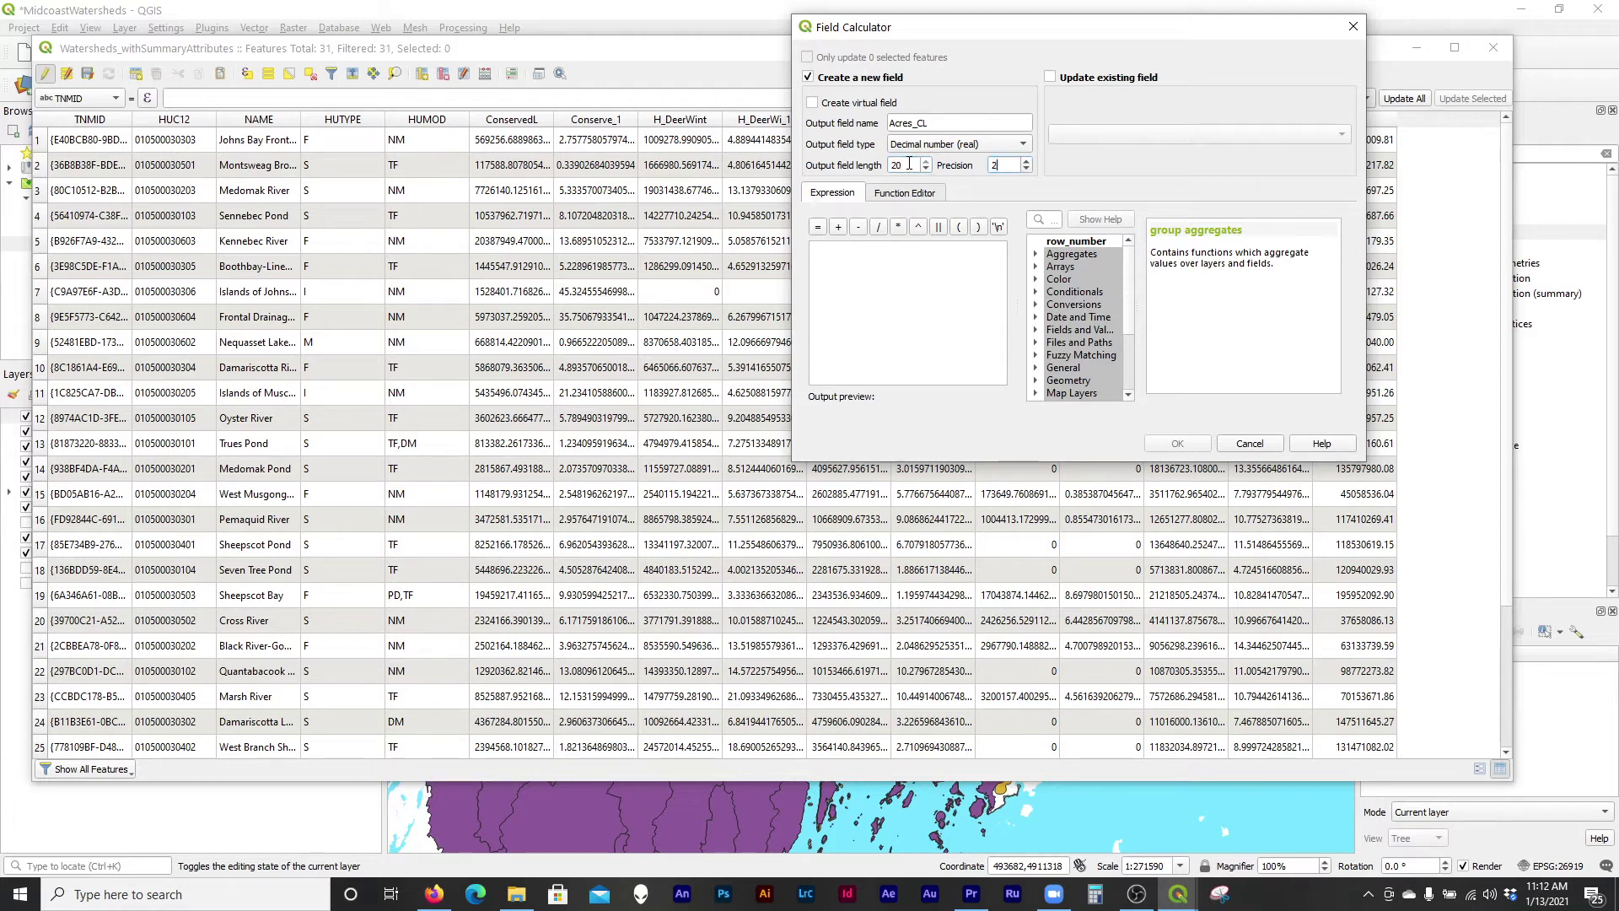
key("Tab")
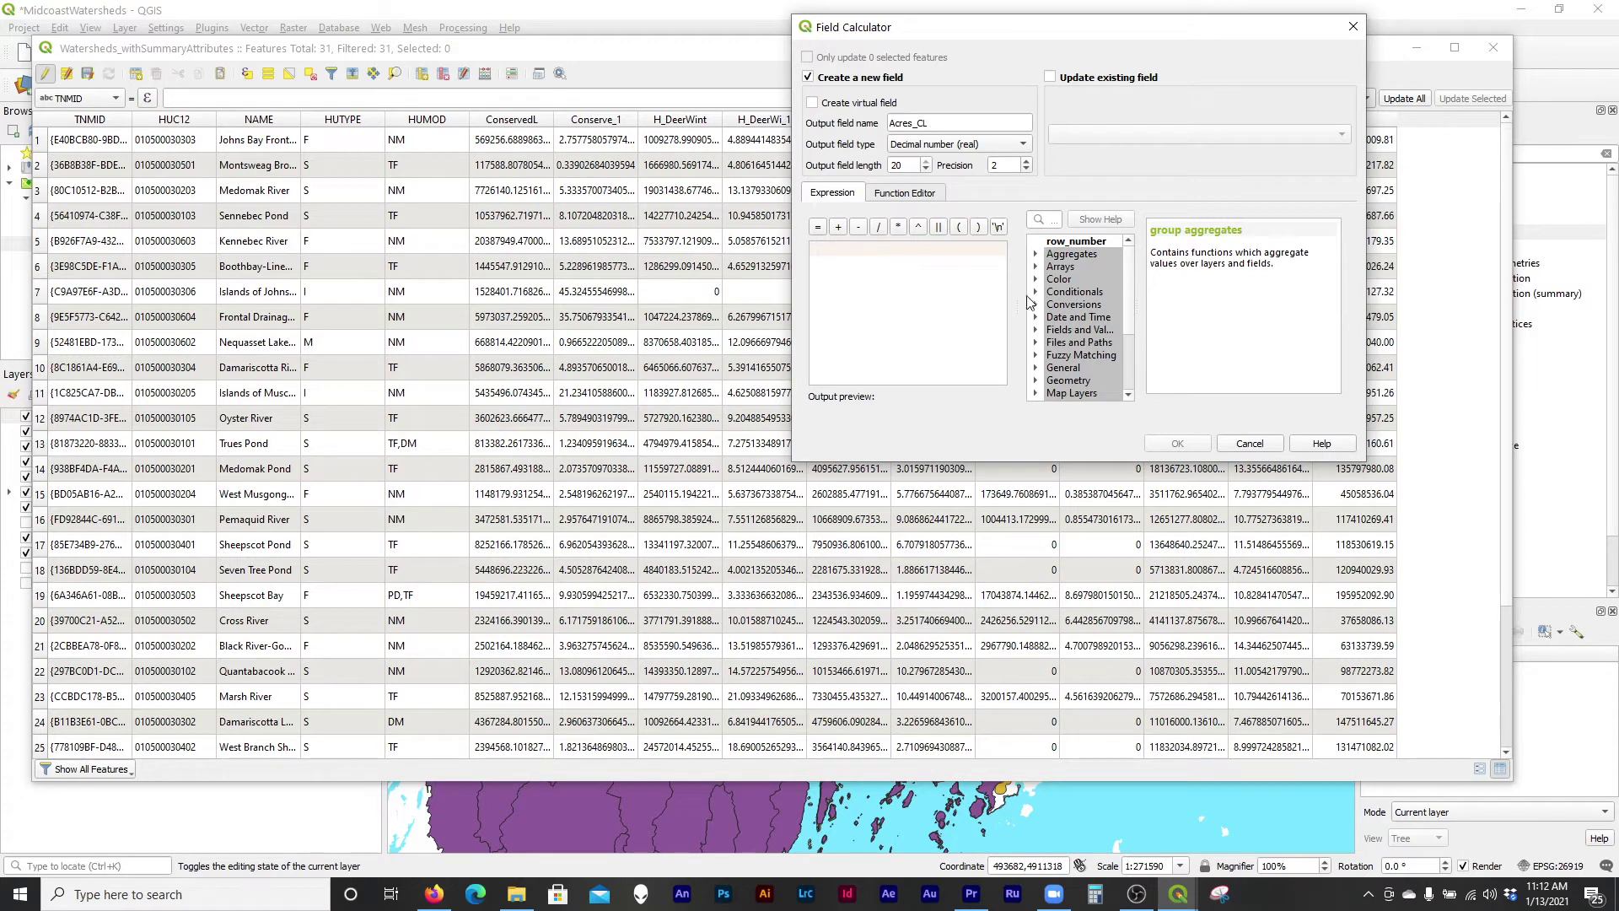
Enter the expression "ConservedL"/4046.86 and create the Acres_CL field.
left_click(1036, 331)
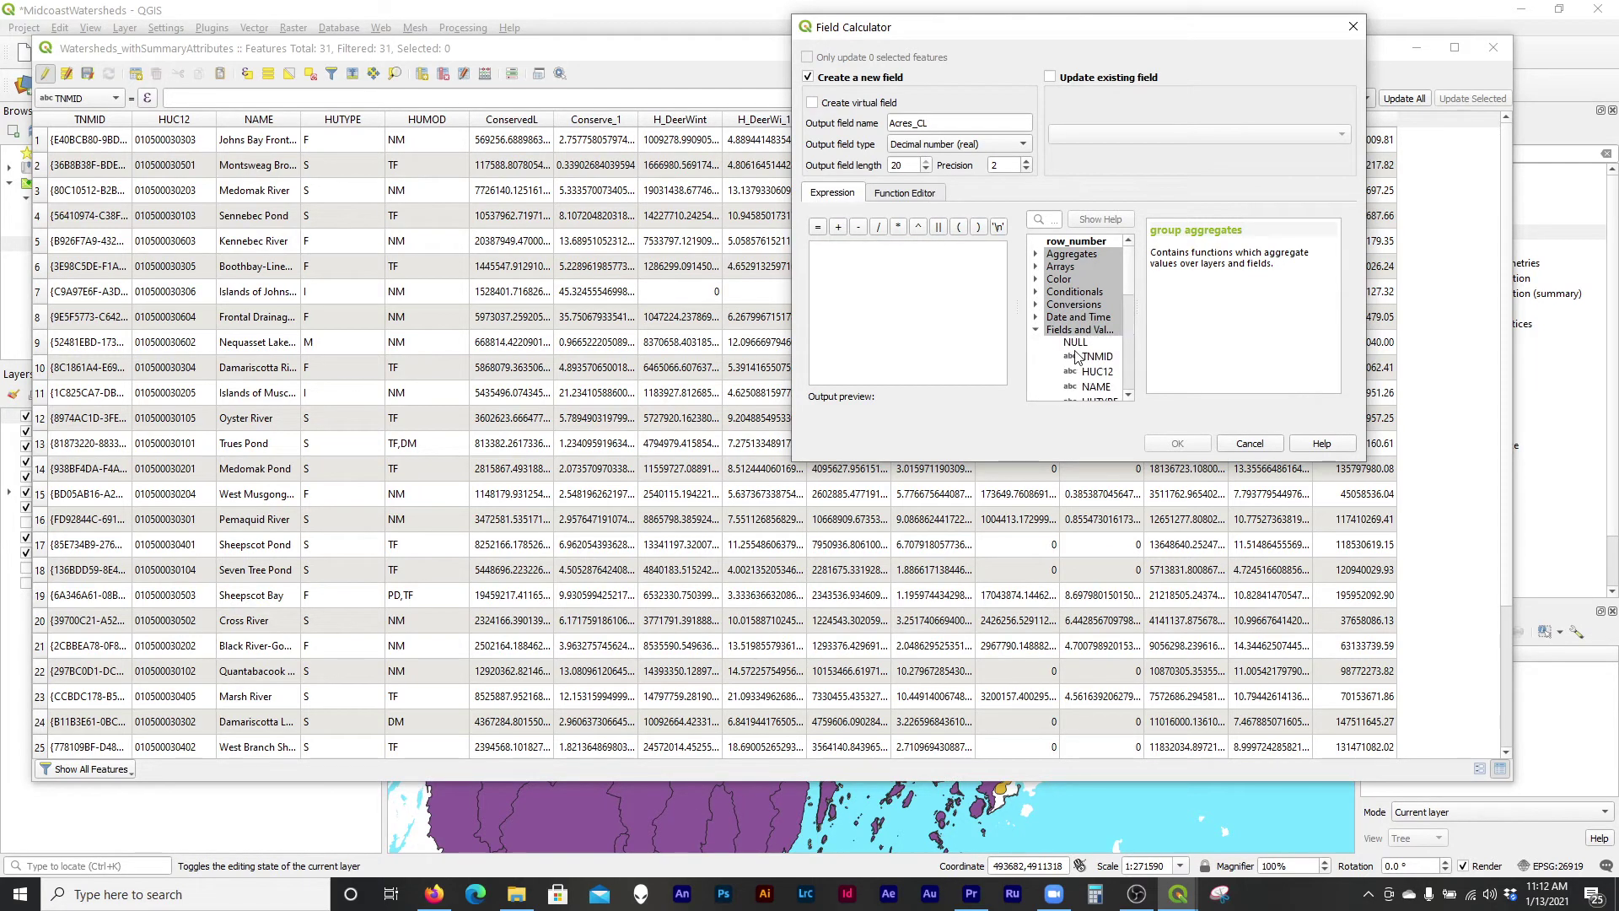
scroll(1083, 363, "down", 2)
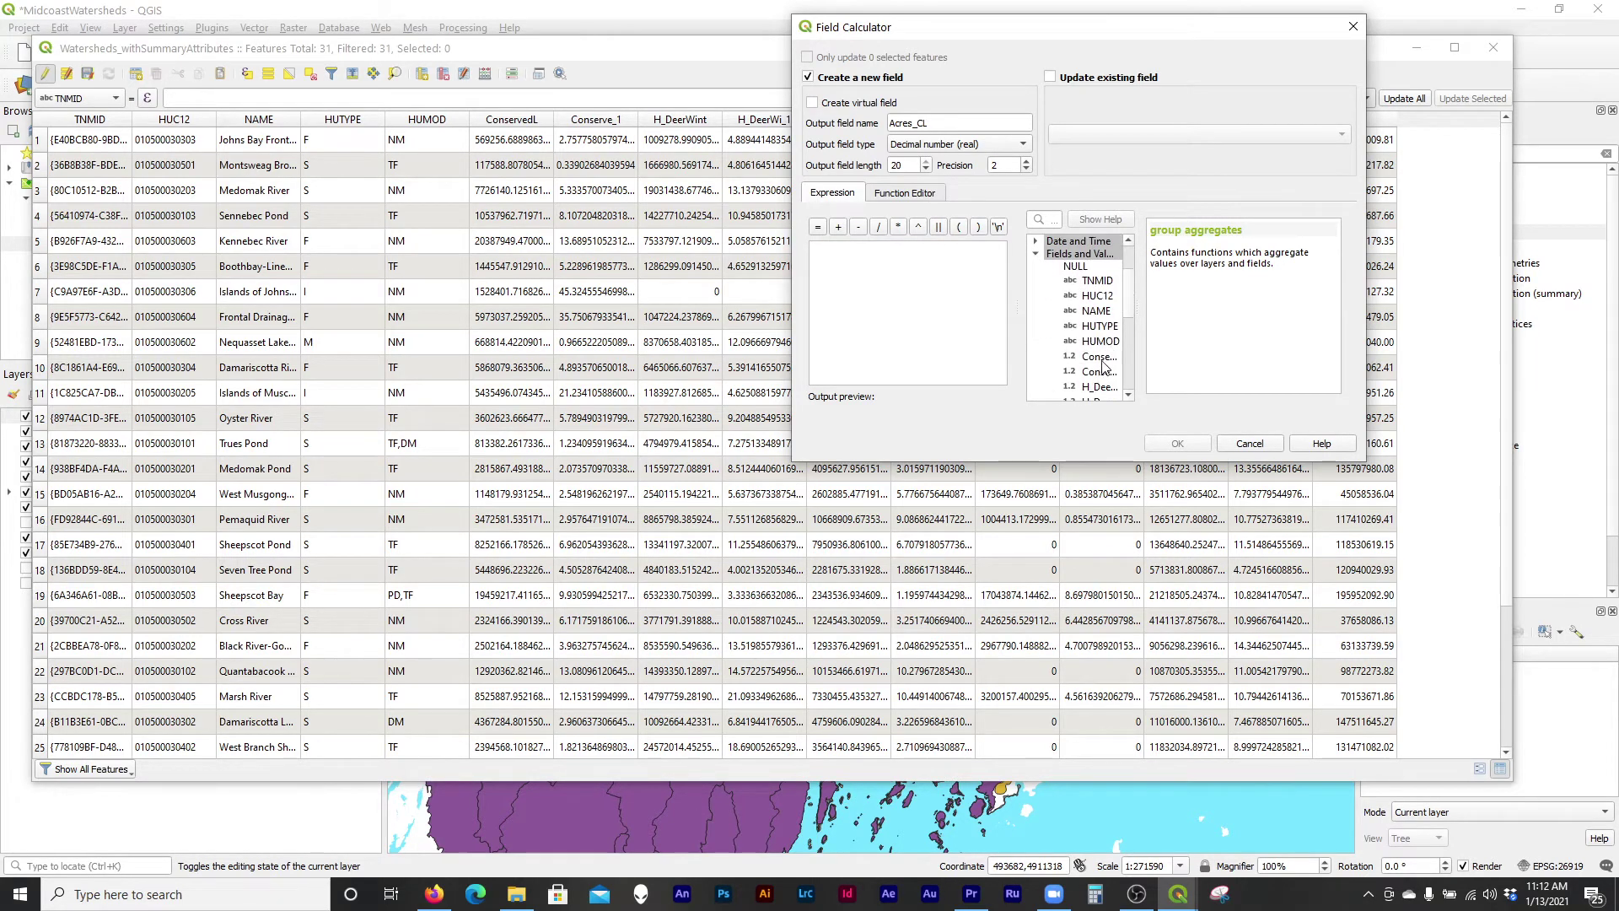
left_click(1096, 358)
double_click(1095, 358)
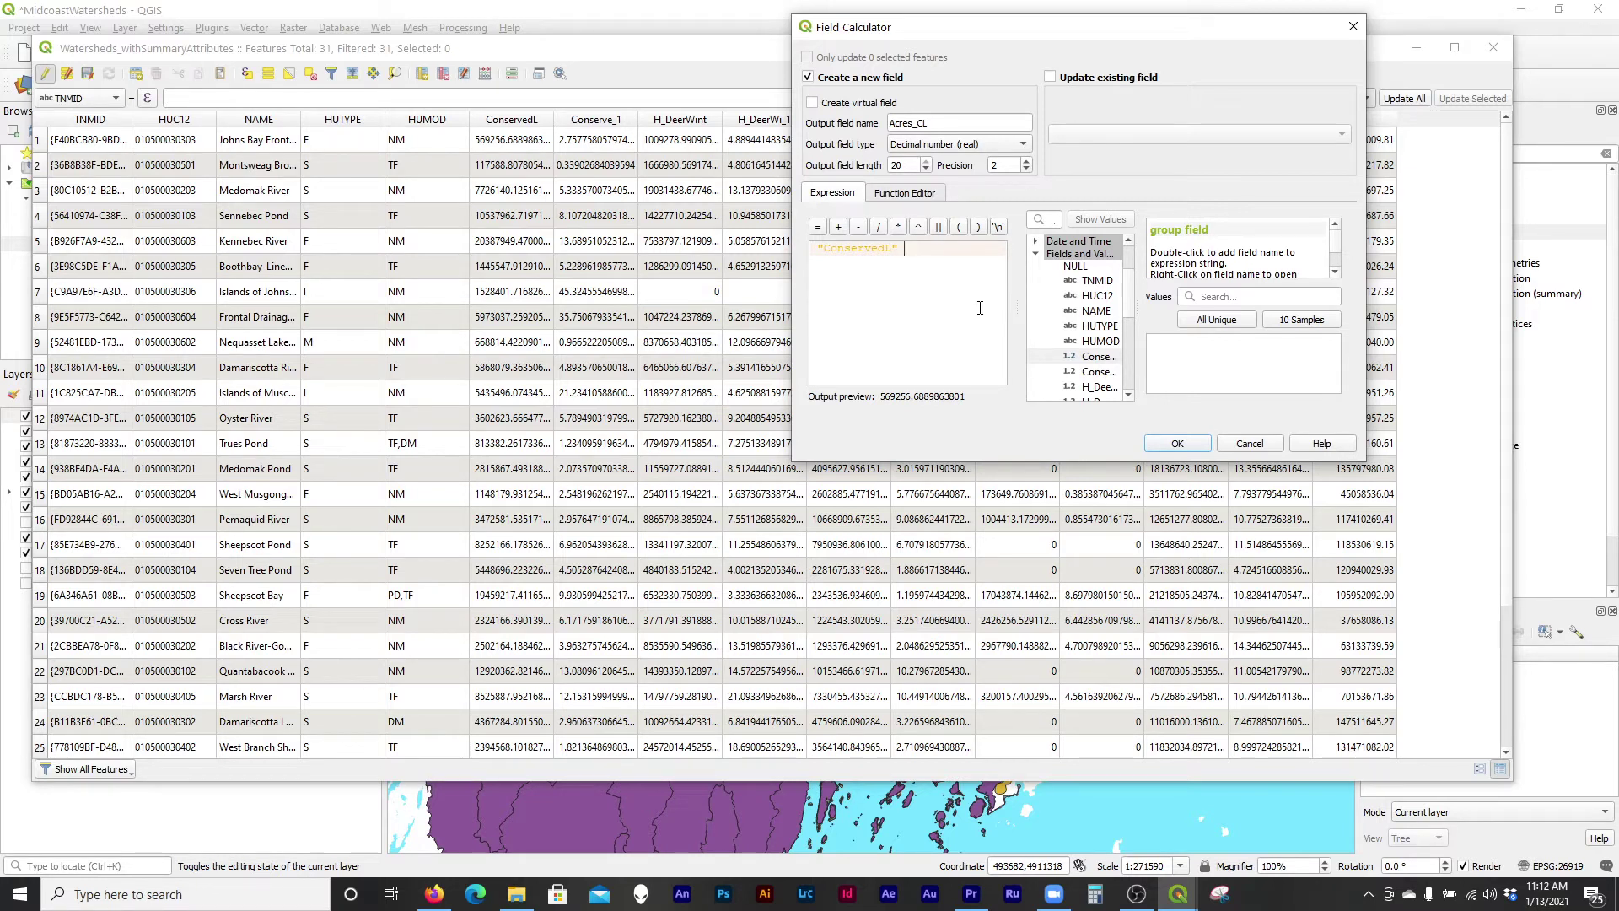
type("/")
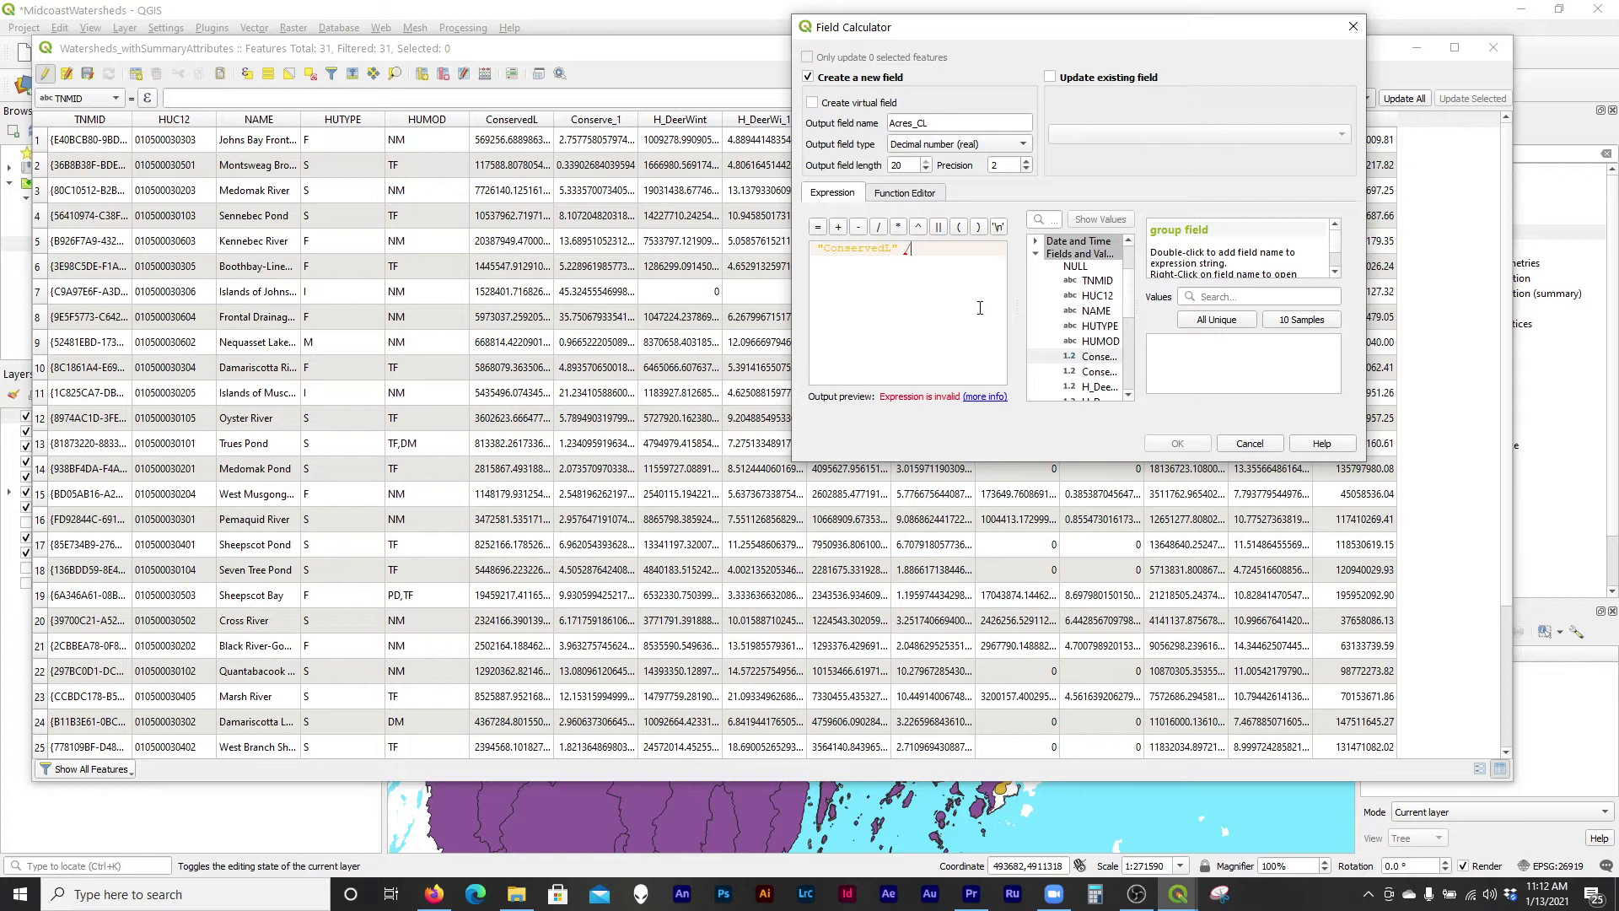
type("404")
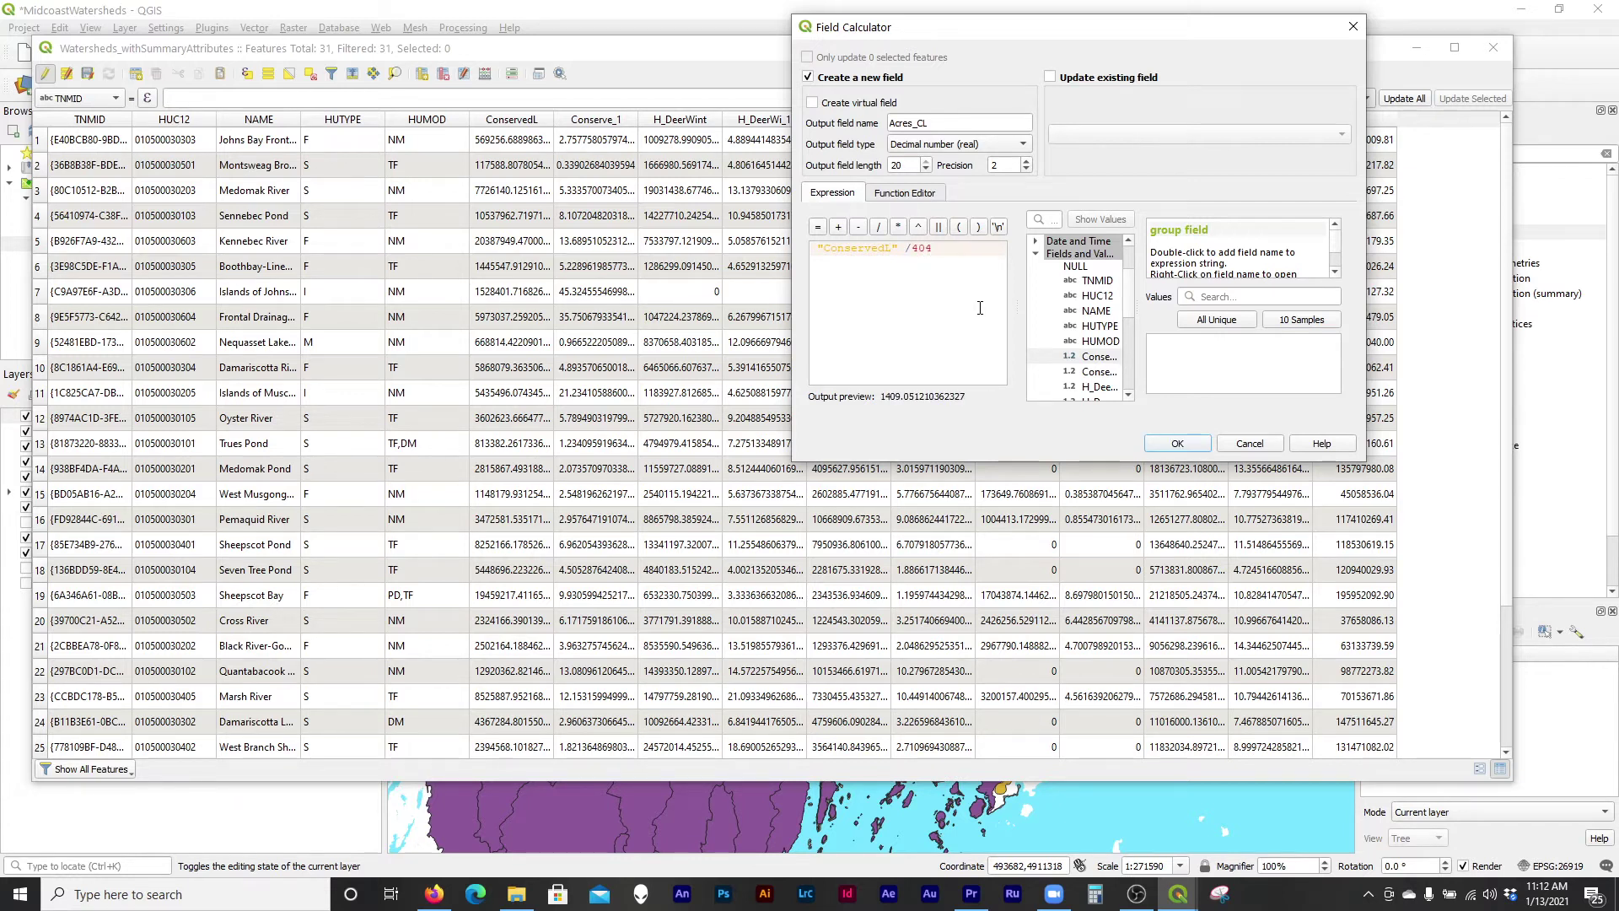
type("6.86")
left_click_drag(918, 250, 979, 265)
left_click(989, 308)
left_click_drag(917, 252, 971, 252)
left_click(915, 253)
key("BackSpace")
left_click(1177, 445)
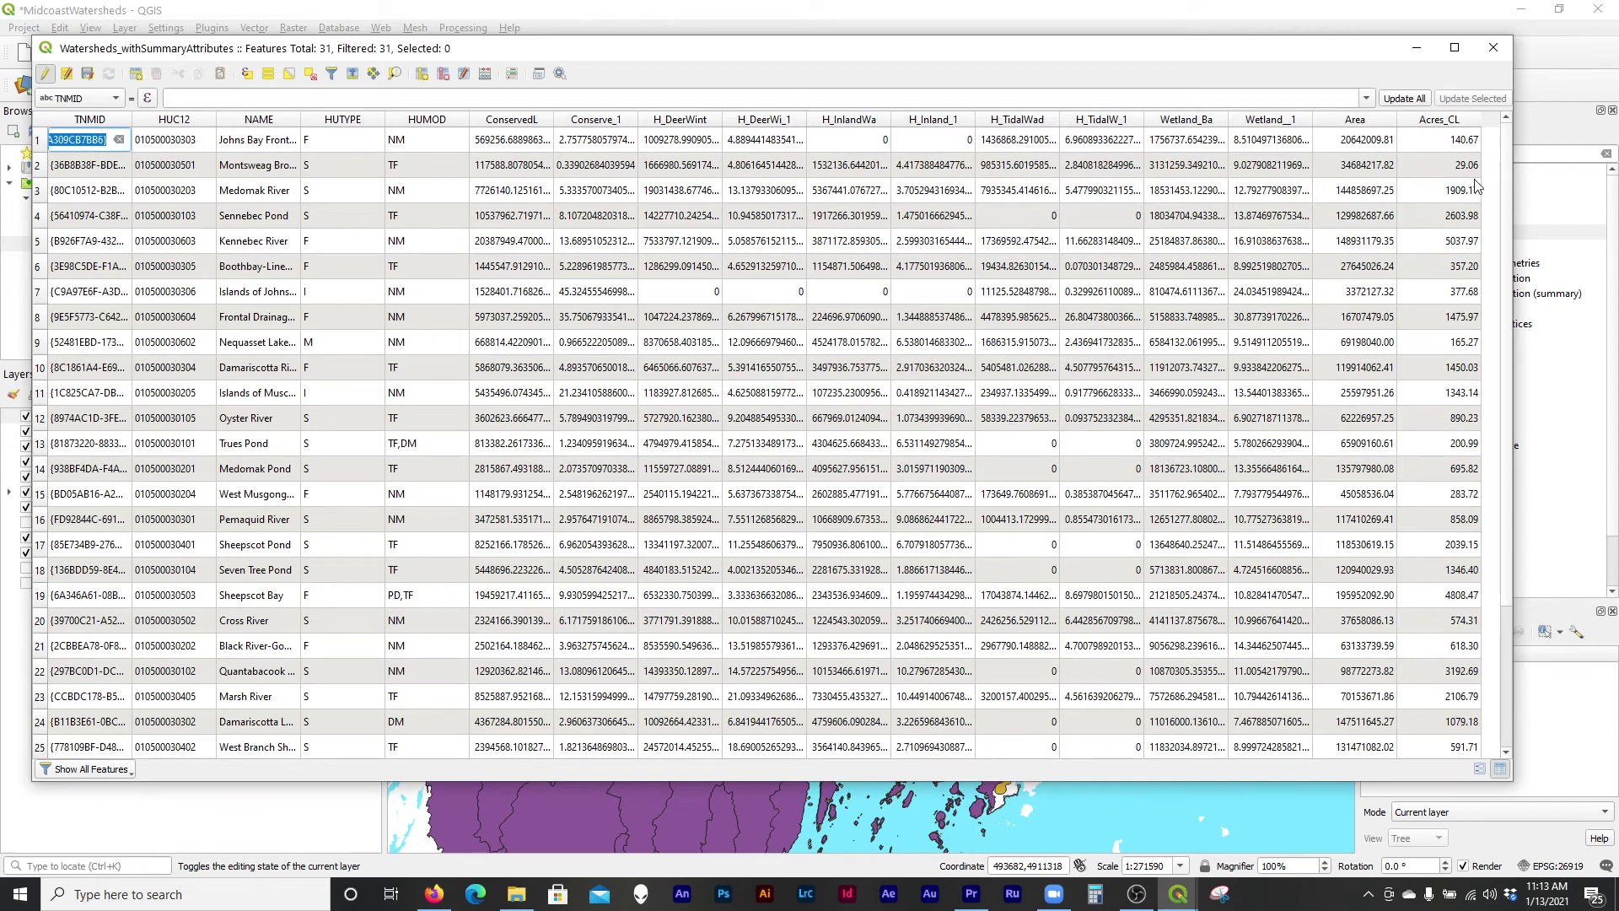
Scroll the watershed table to check Acres_CL and the other acreage columns.
scroll(1473, 156, "down", 2)
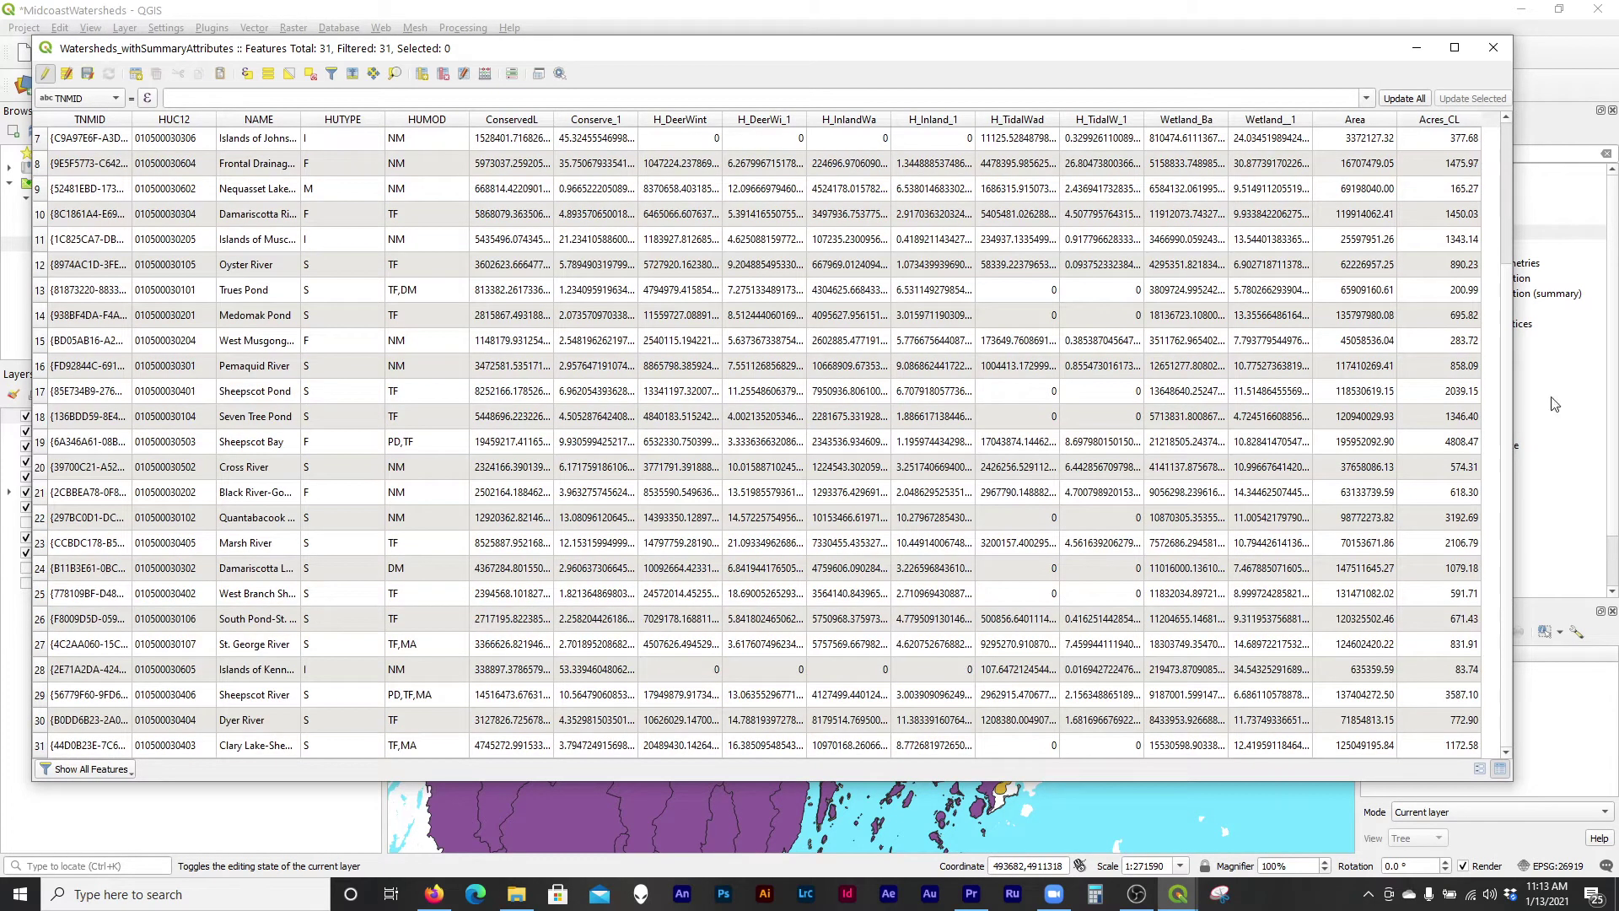
scroll(1467, 718, "up", 2)
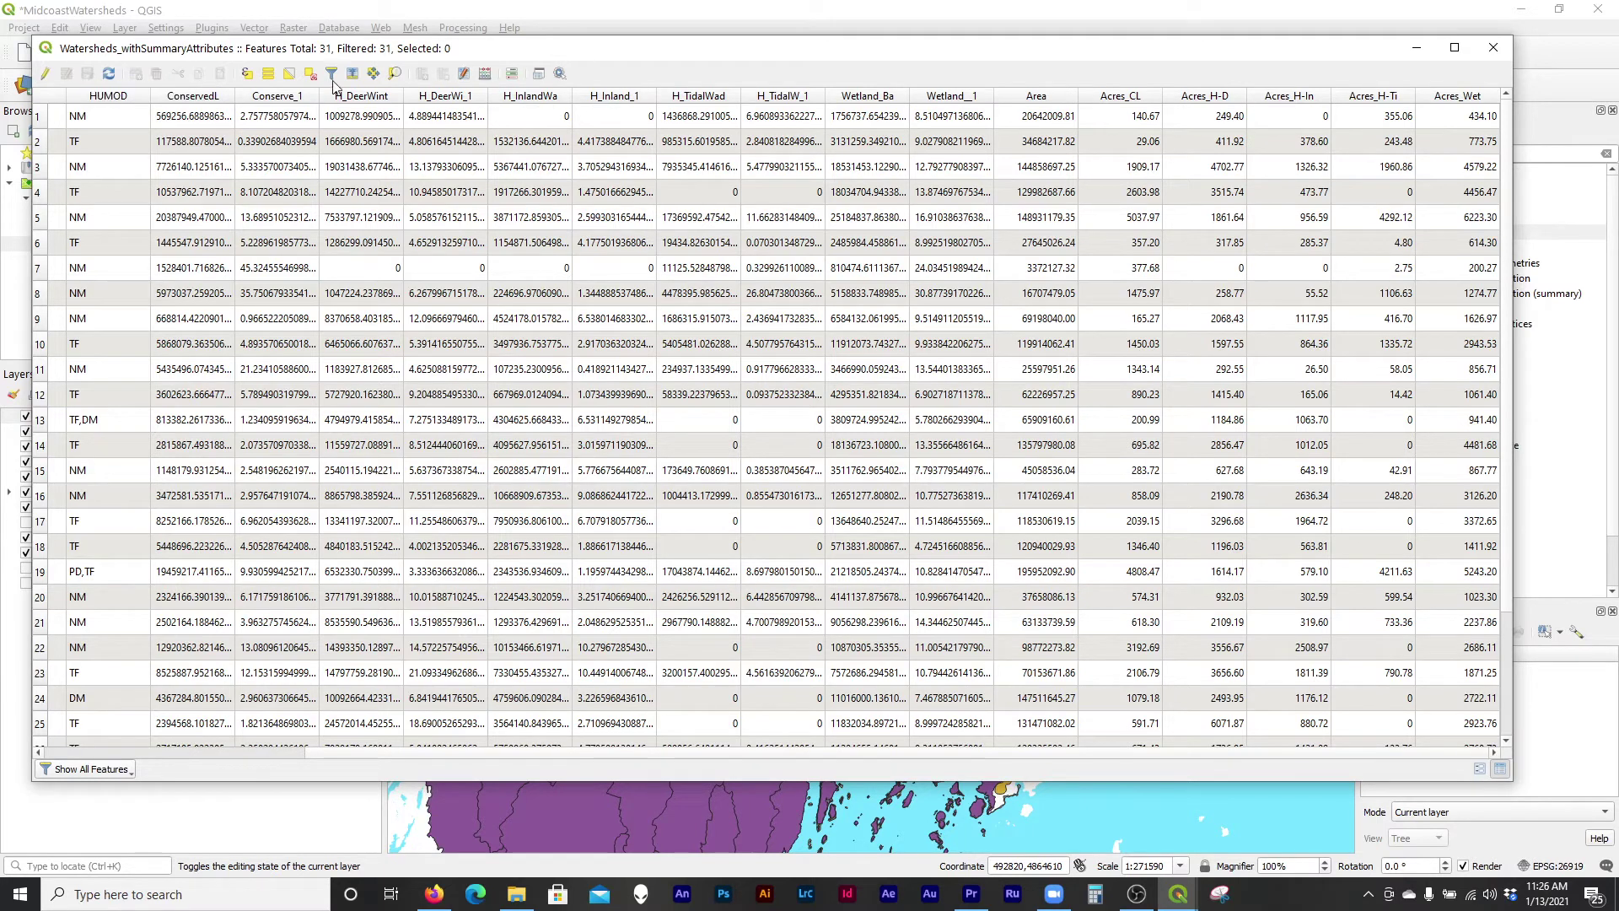
Turn on editing and mark ConservedL, H_DeerWint and H_InlandWa for deletion.
key("ctrl+e")
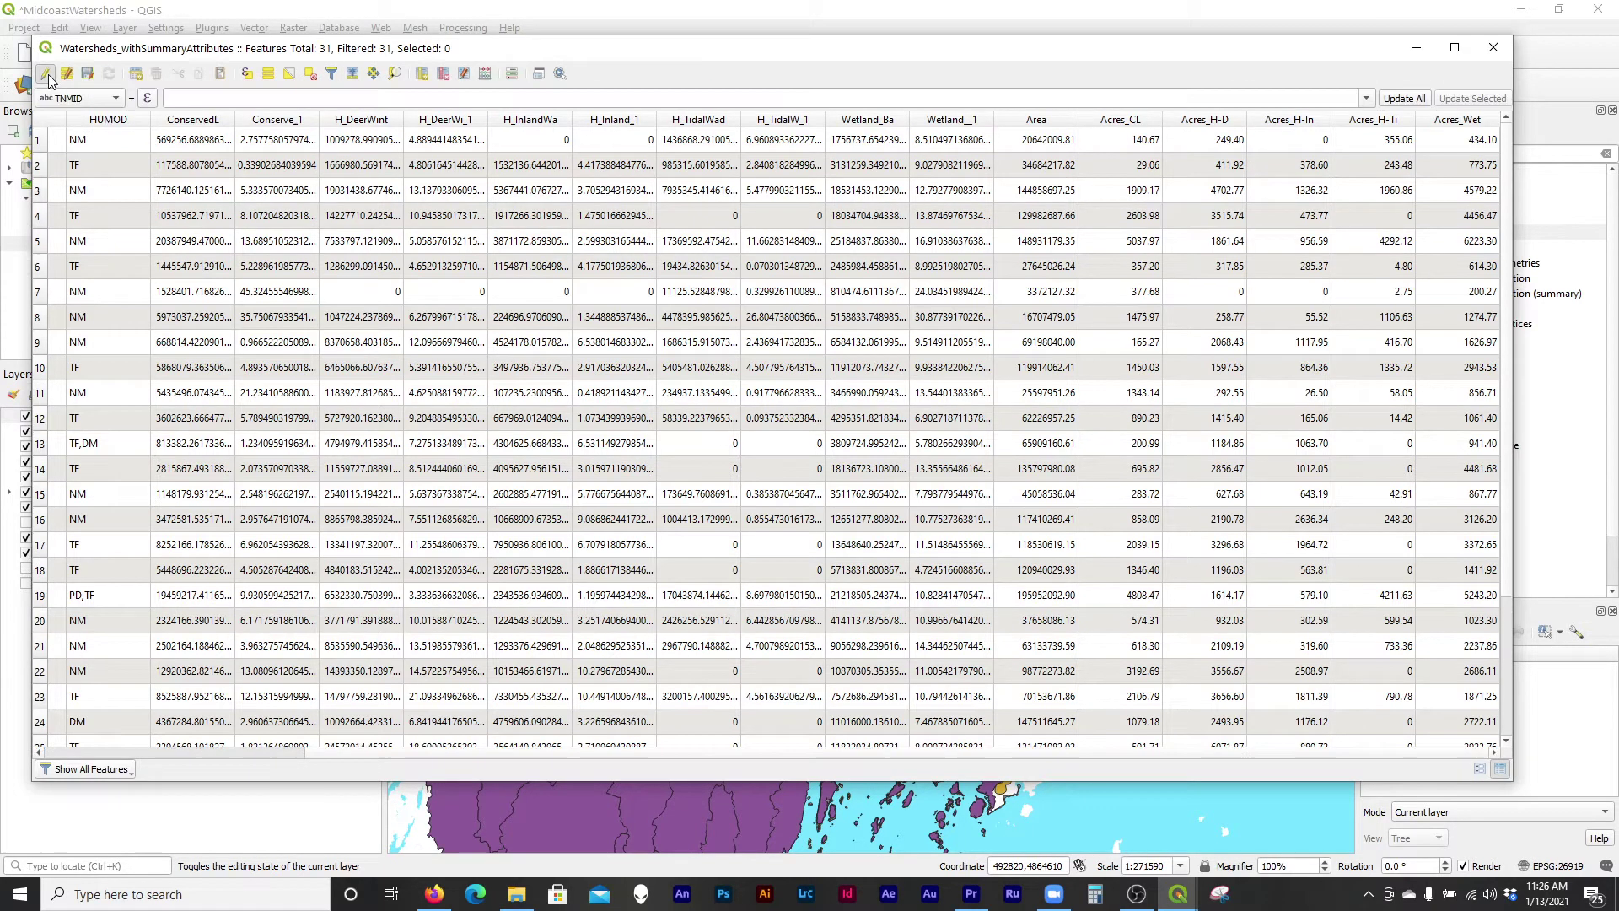
left_click(444, 74)
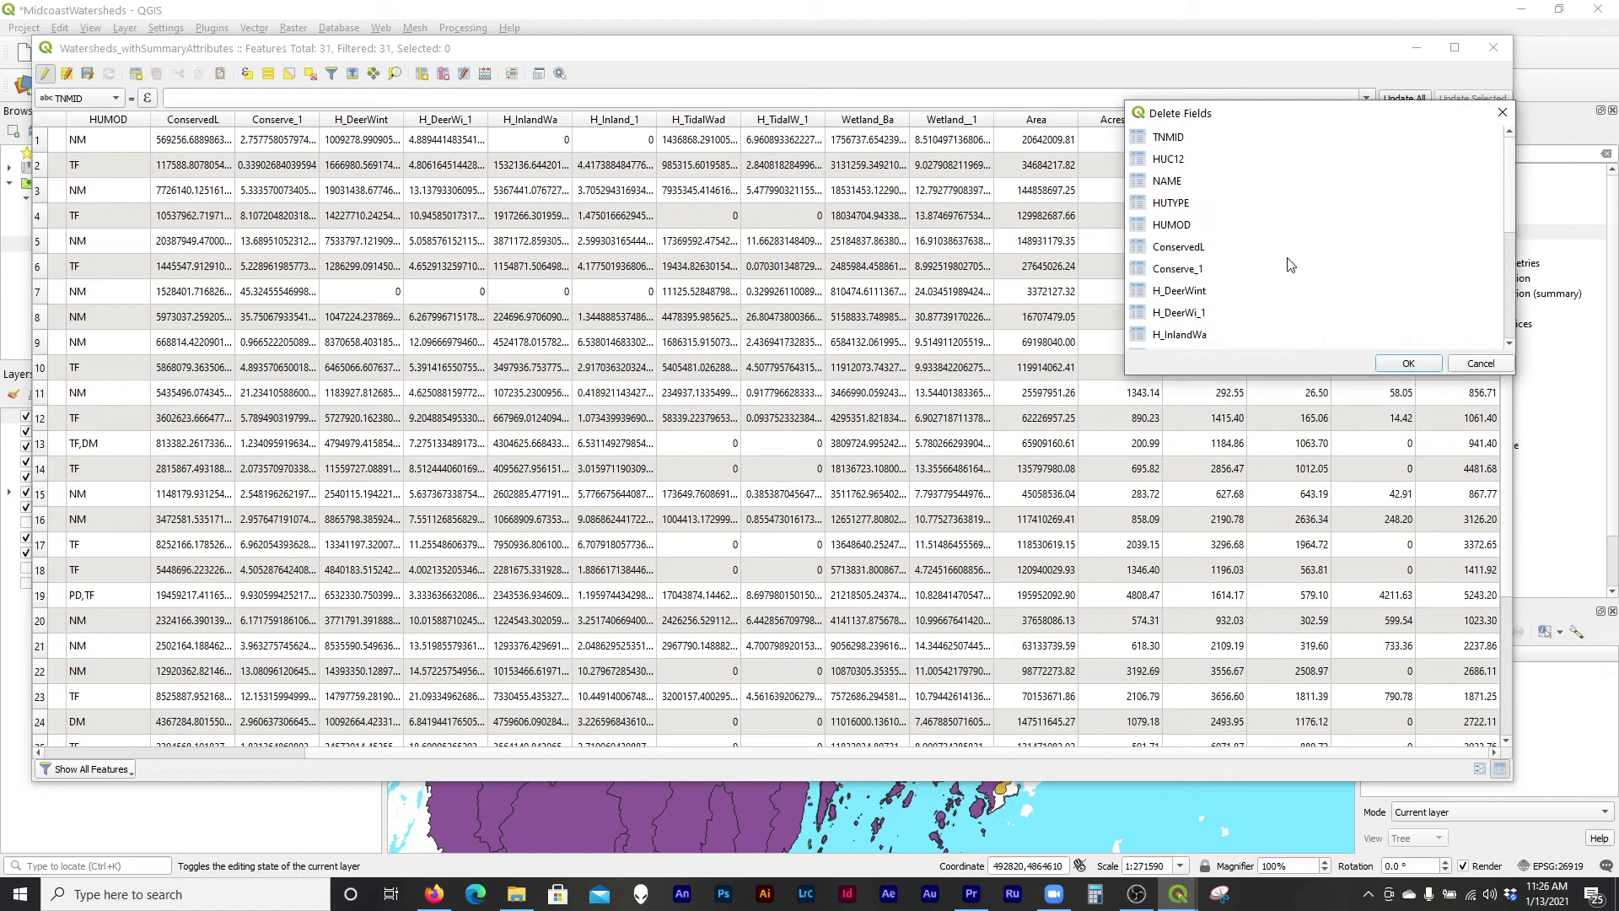
left_click(1202, 250)
left_click(1199, 290, "ctrl")
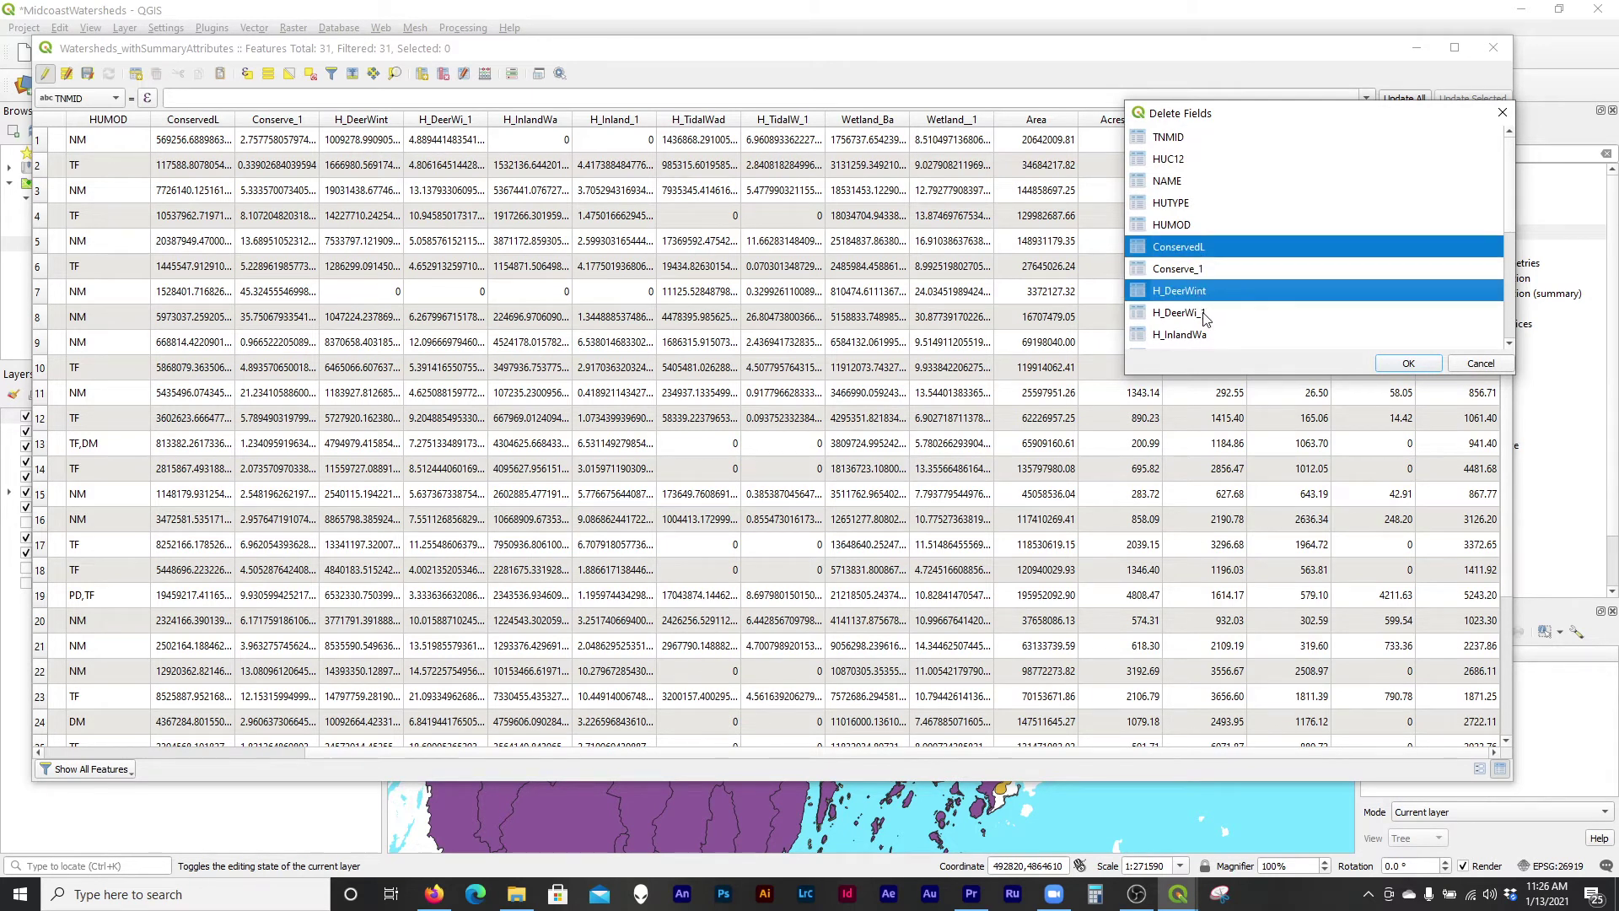
left_click(1202, 337, "ctrl")
Also mark H_TidalWad and Wetland_Ba, then delete all five fields.
scroll(1256, 286, "down", 1)
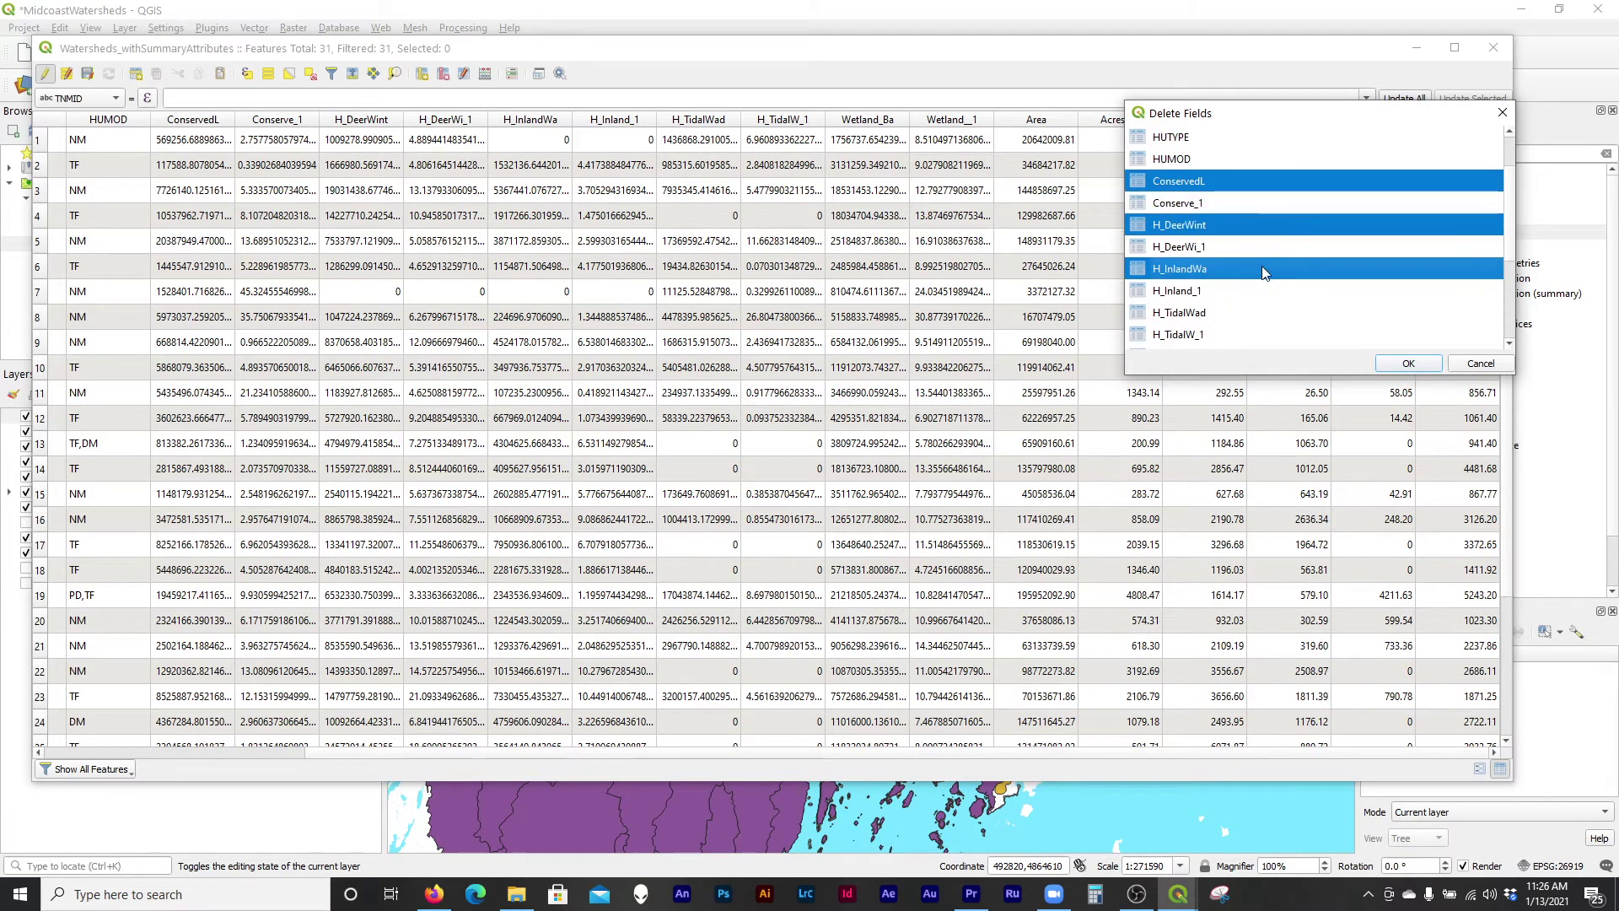
left_click(1203, 314, "ctrl")
scroll(1215, 306, "down", 1)
left_click(1211, 297, "ctrl")
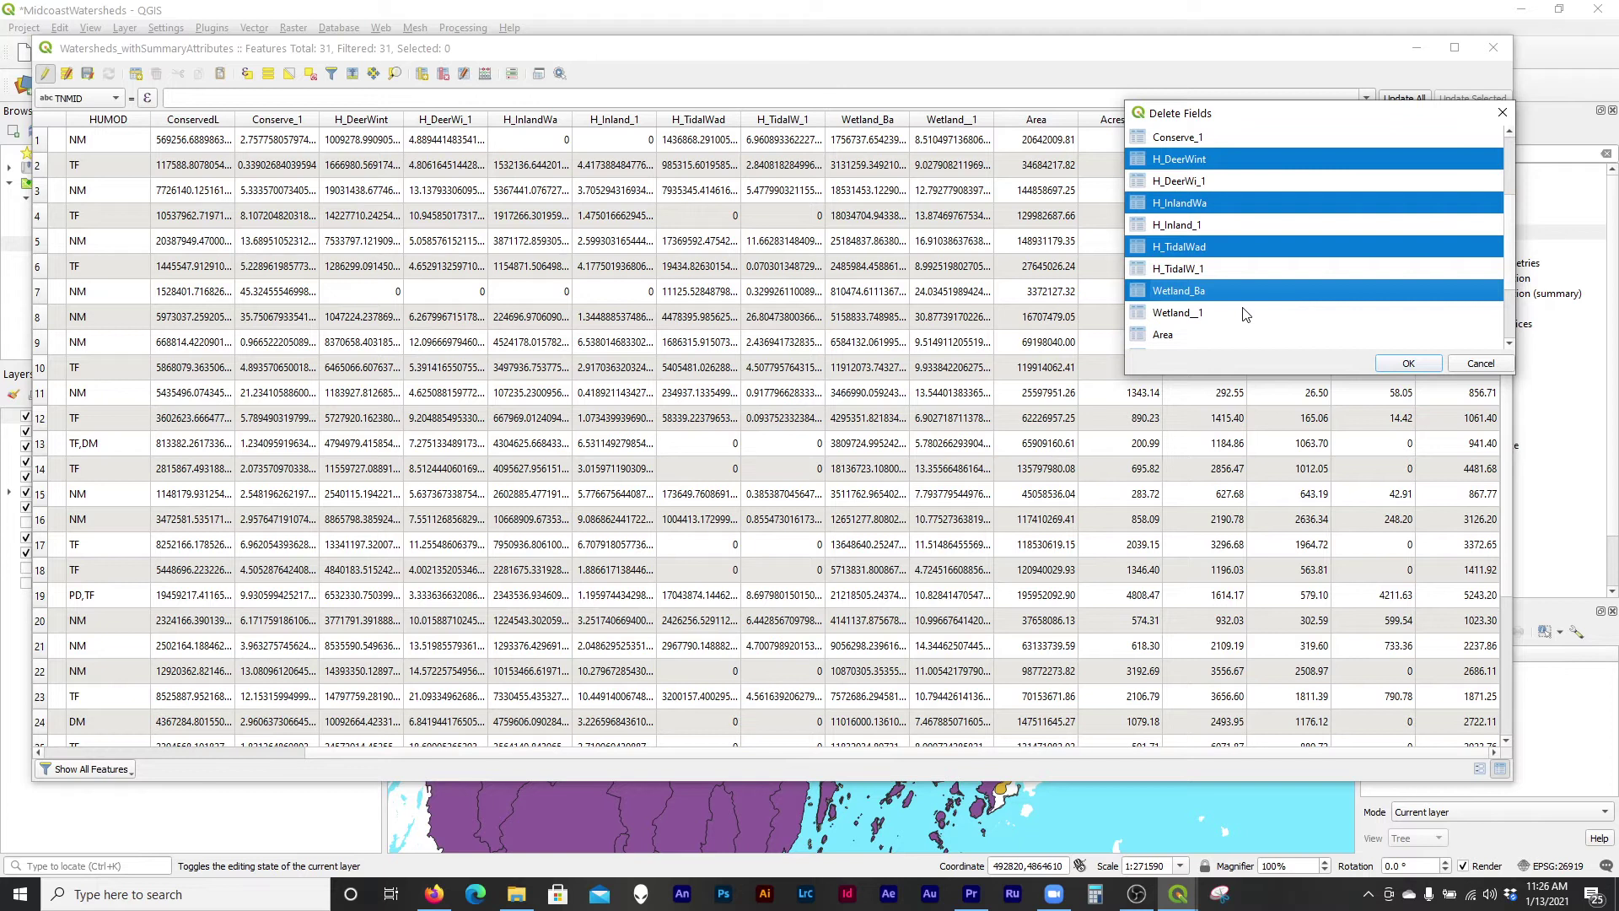
scroll(1241, 308, "up", 1)
scroll(1229, 275, "down", 1)
scroll(1303, 275, "down", 1)
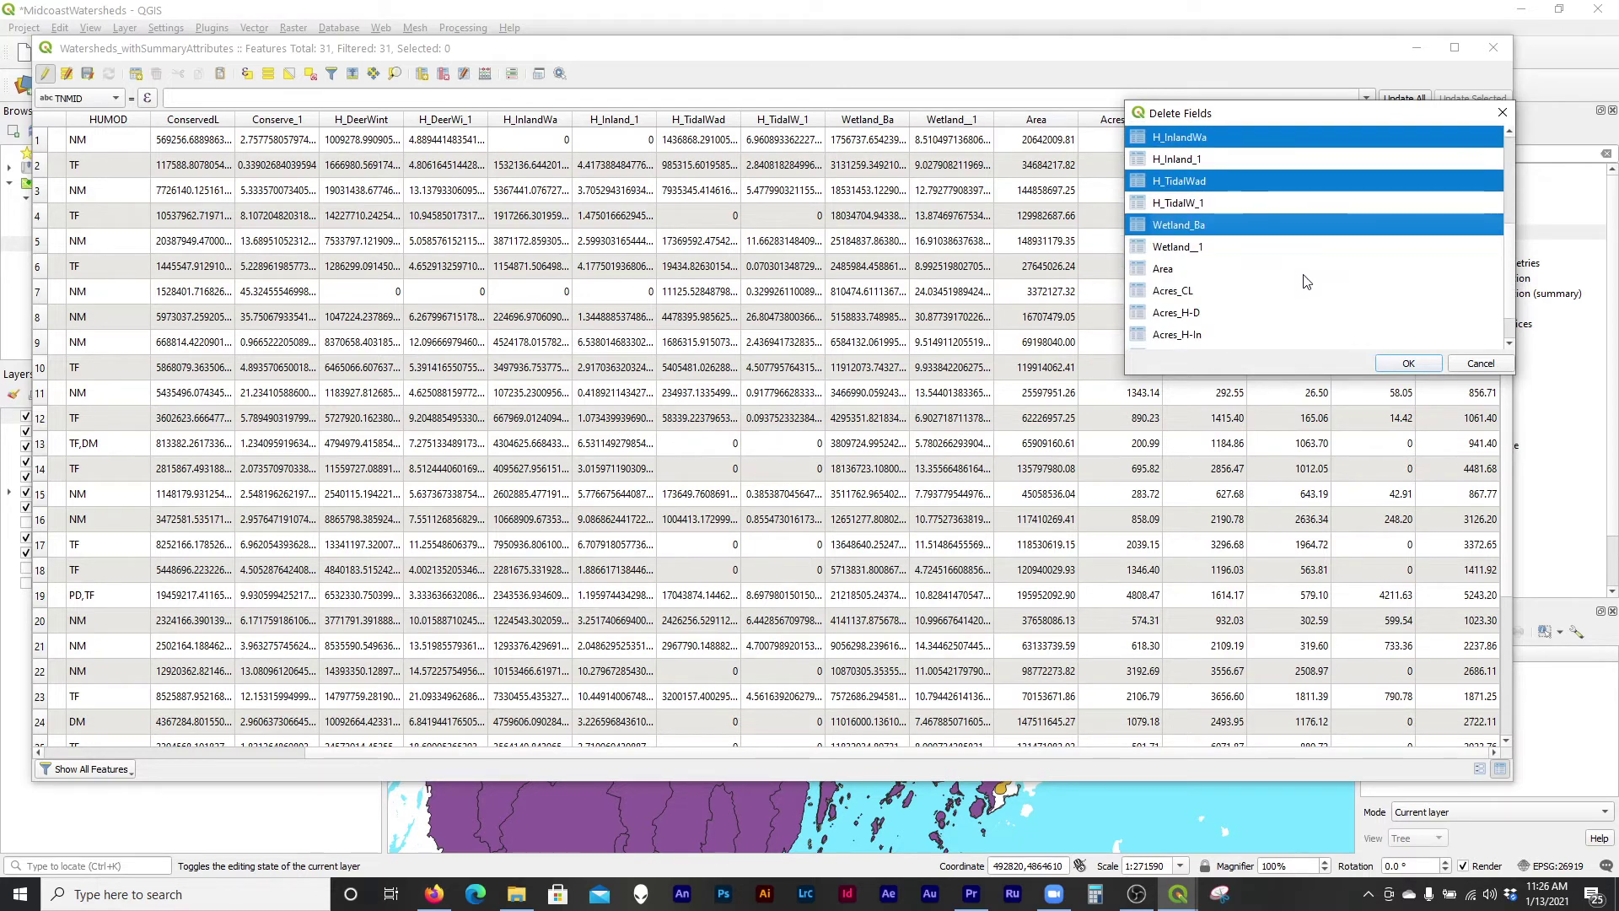
scroll(1221, 251, "up", 2)
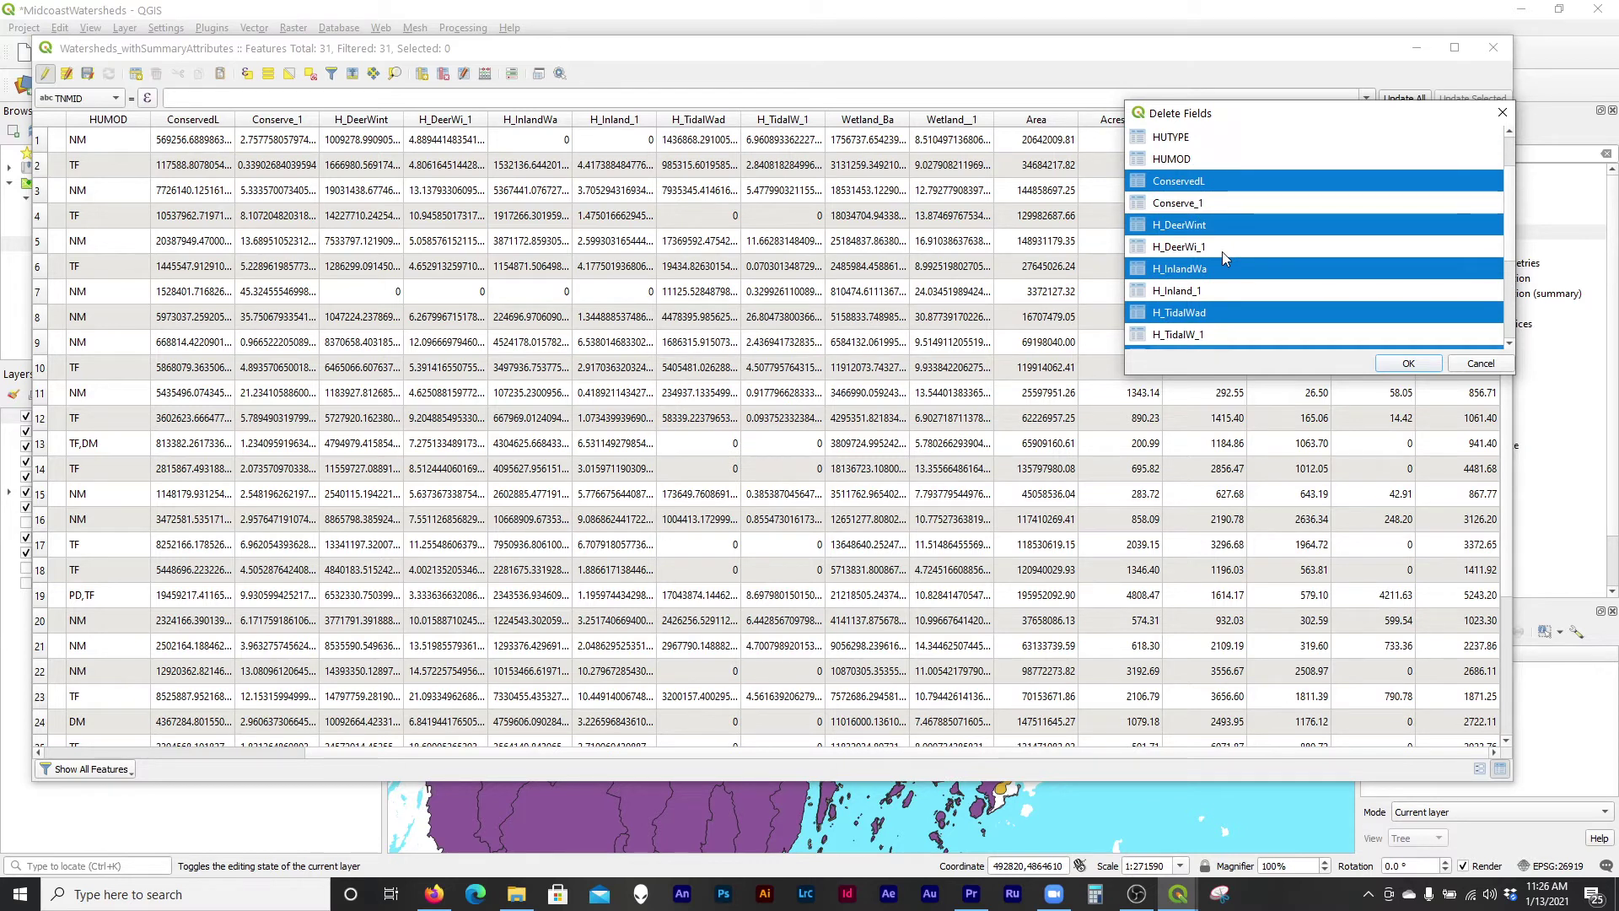
scroll(1222, 255, "down", 1)
left_click(1407, 365)
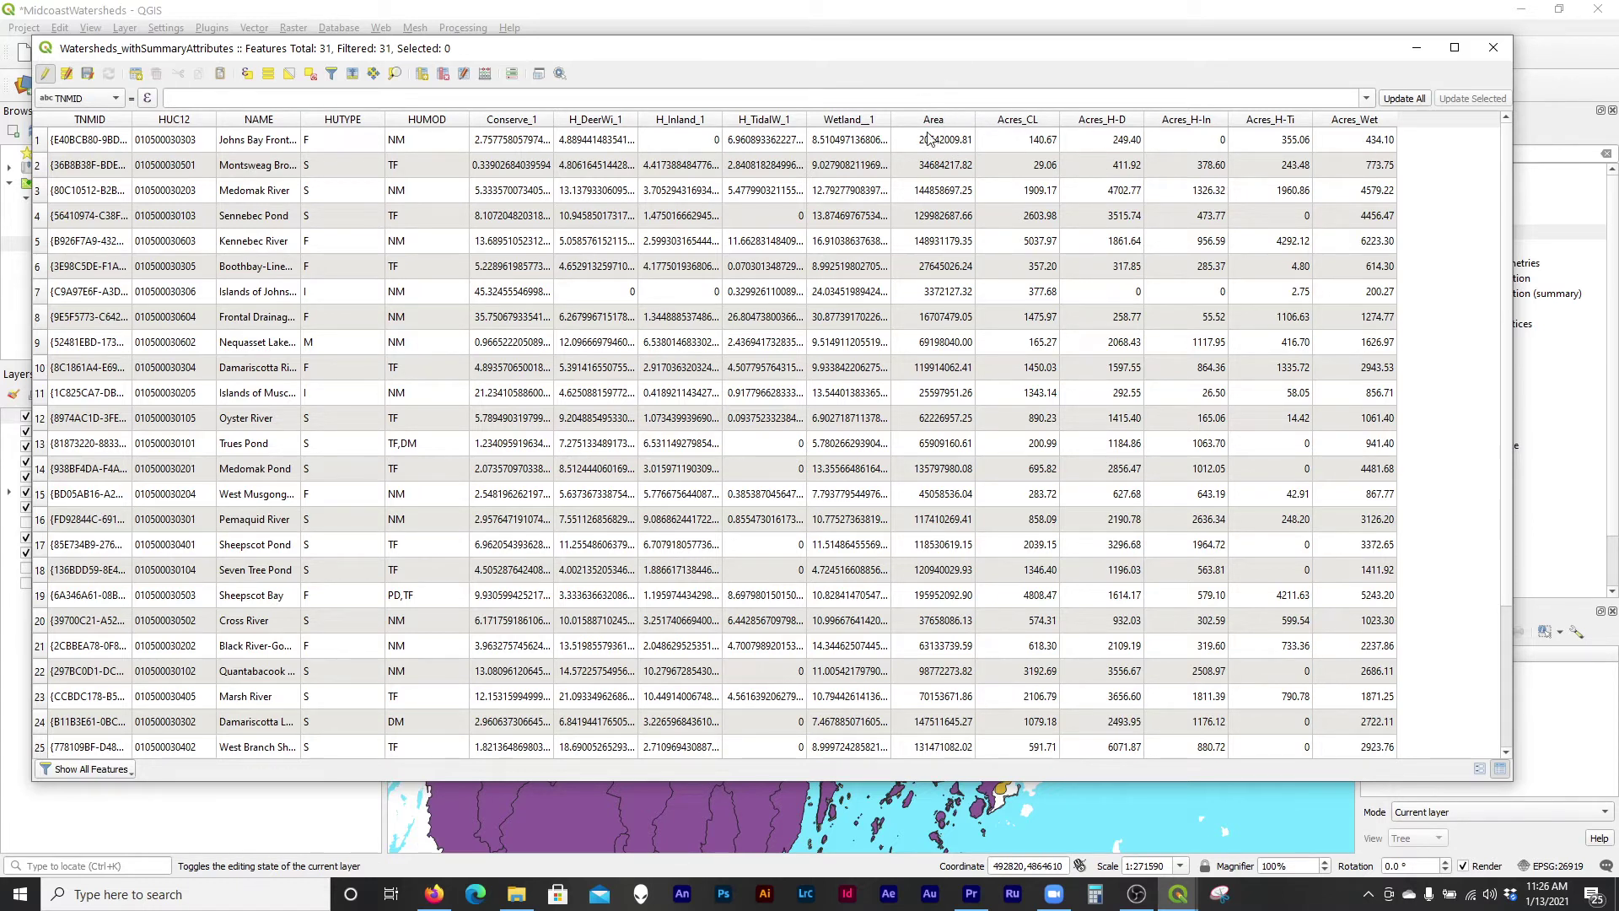
Add the Acres_Wtsd column, stop editing, and close the watershed attribute table.
left_click(485, 75)
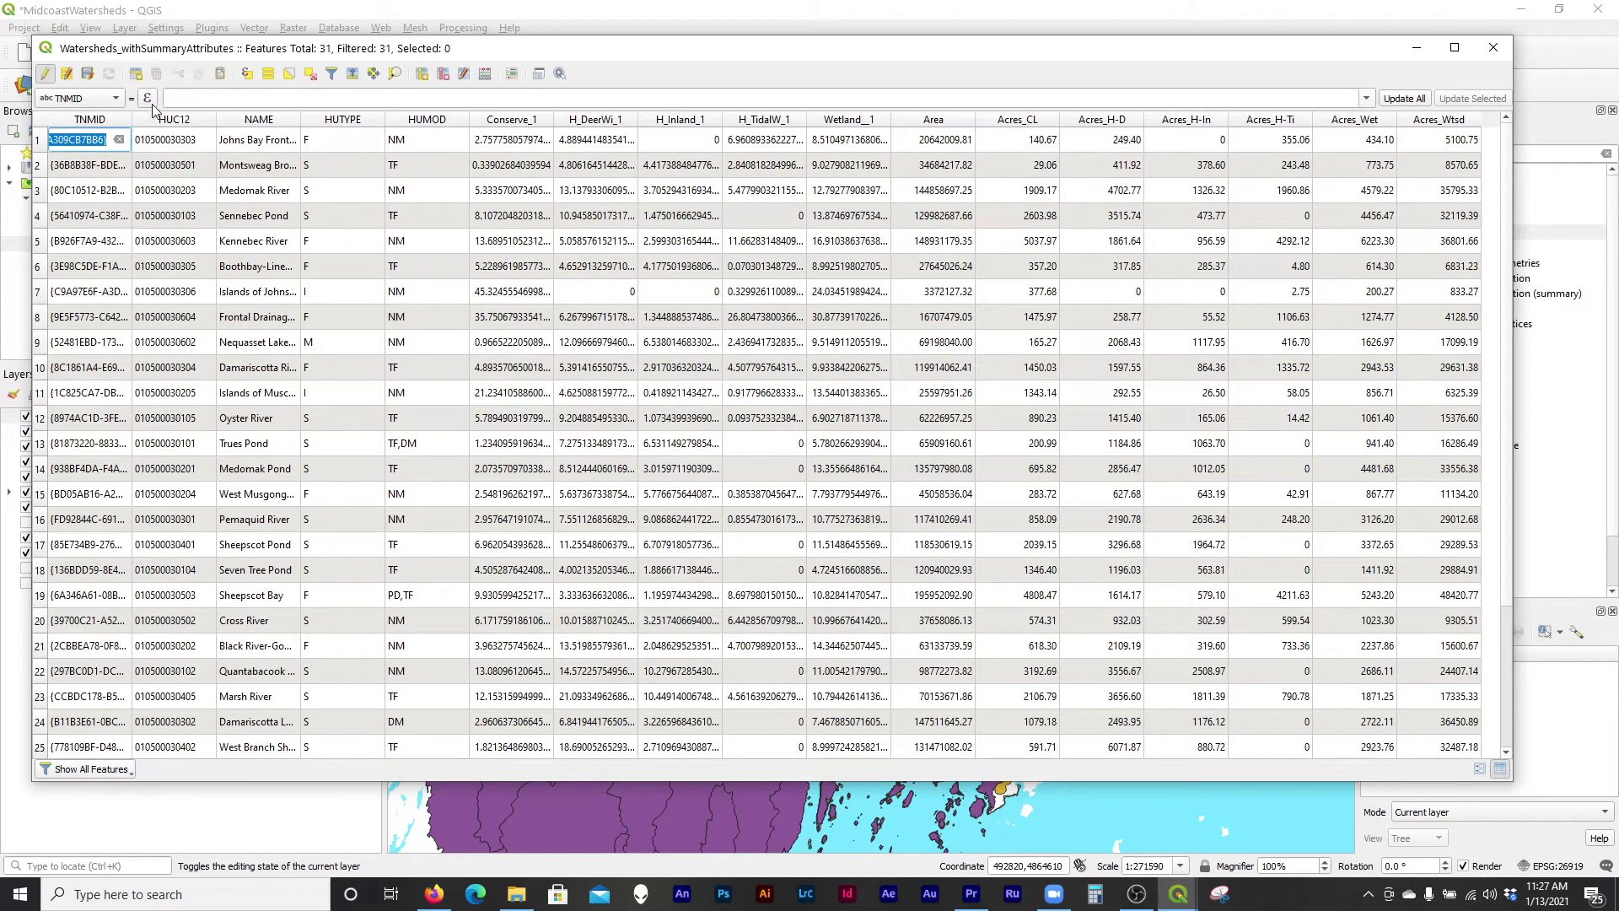
left_click(87, 74)
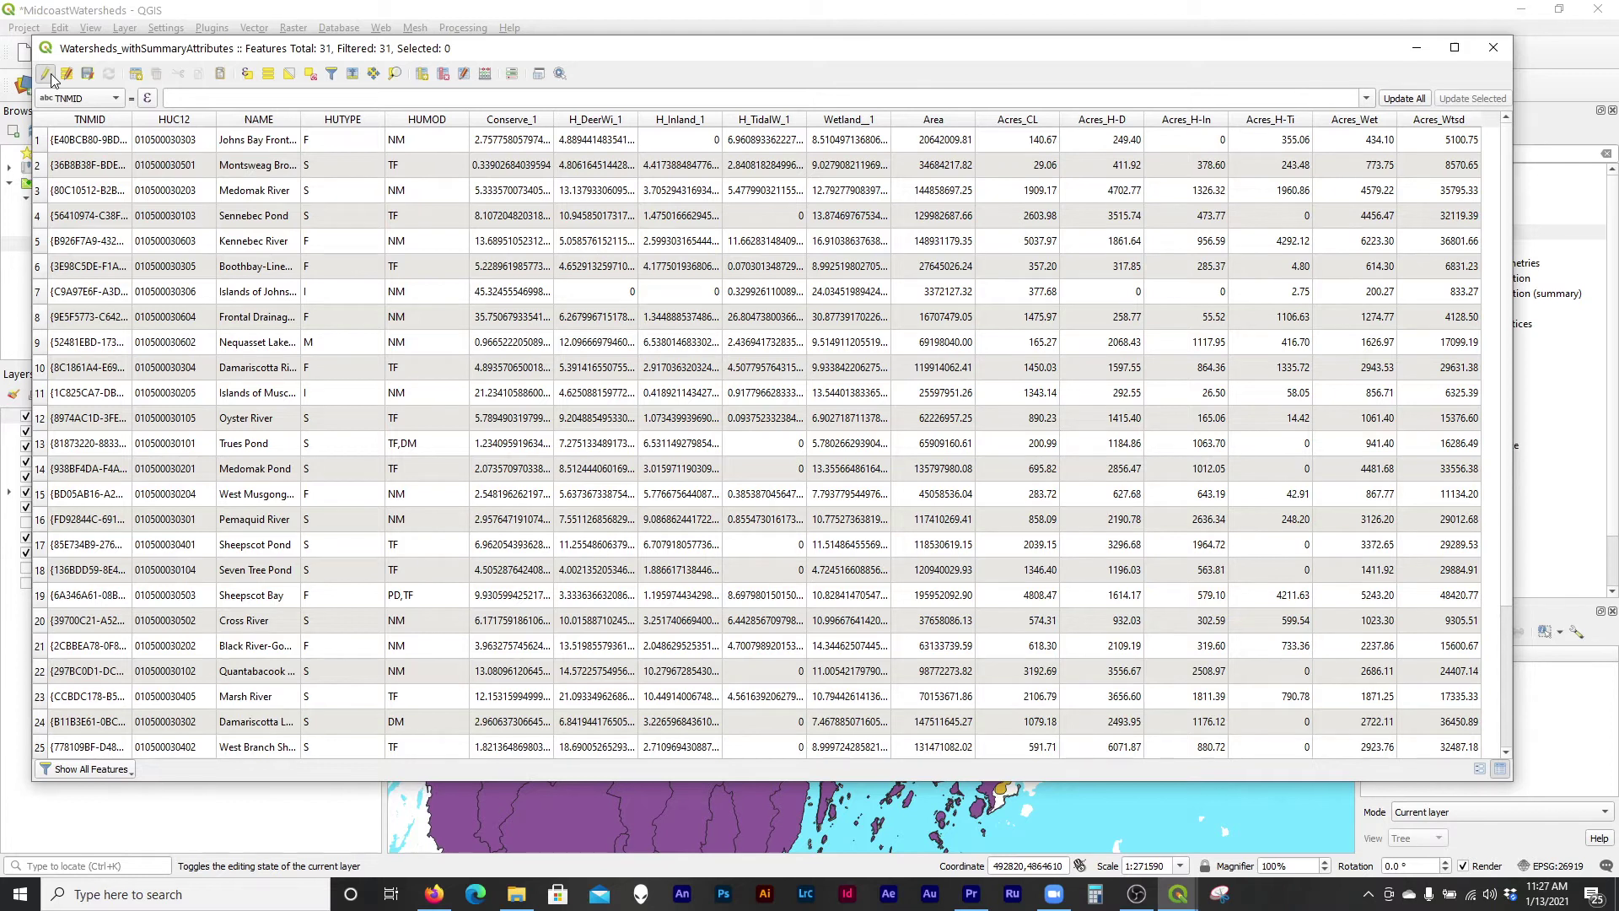
left_click(49, 75)
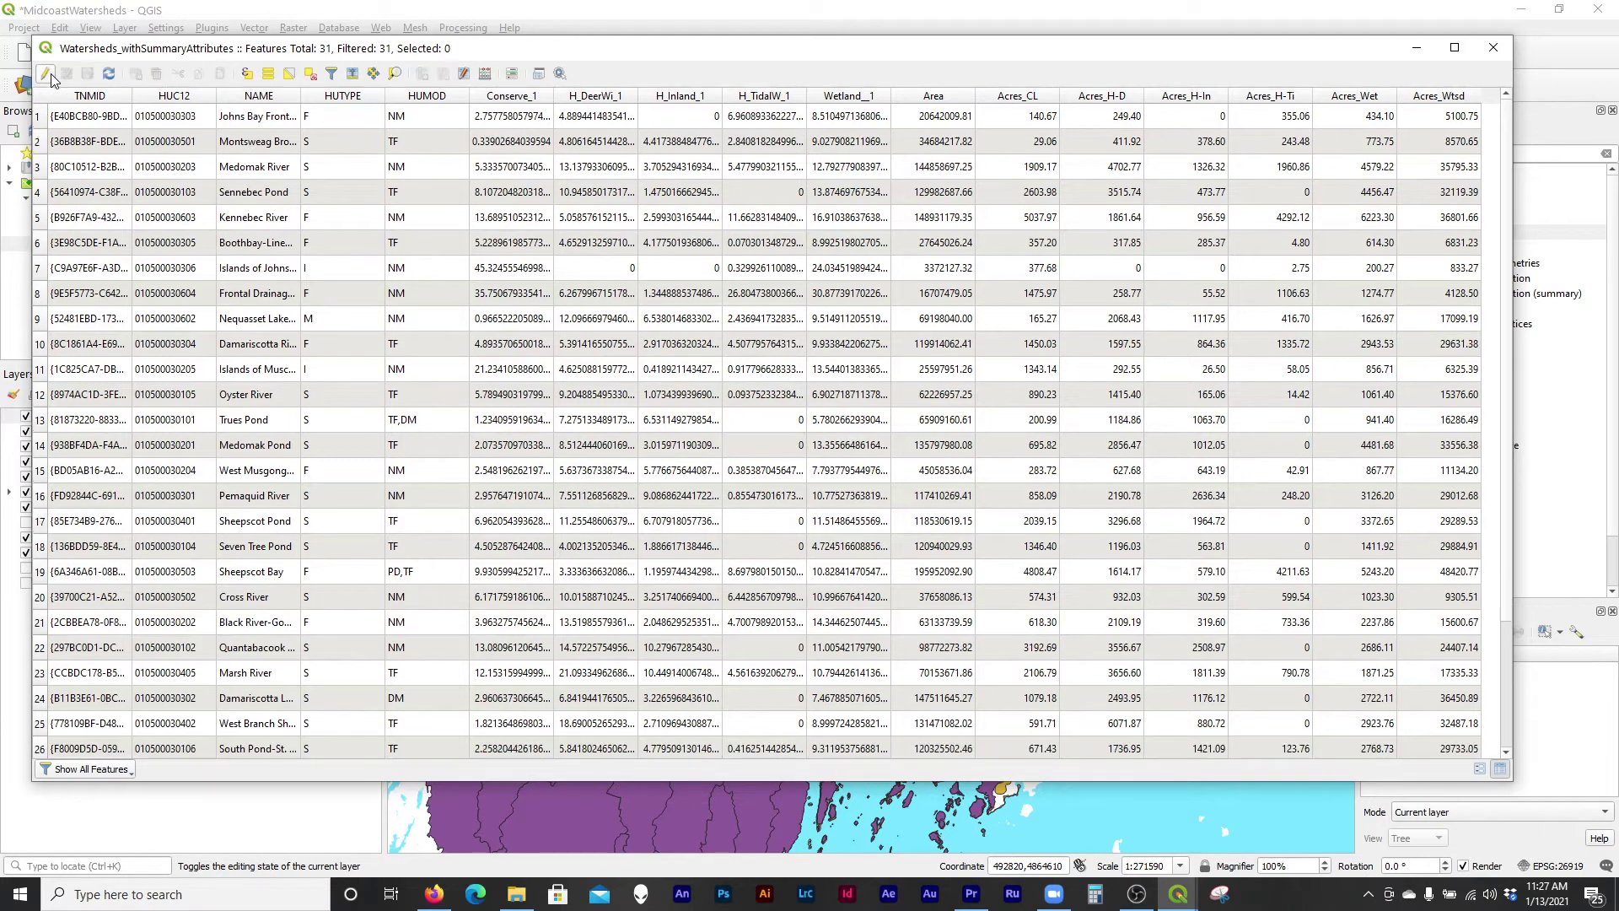
left_click(1494, 49)
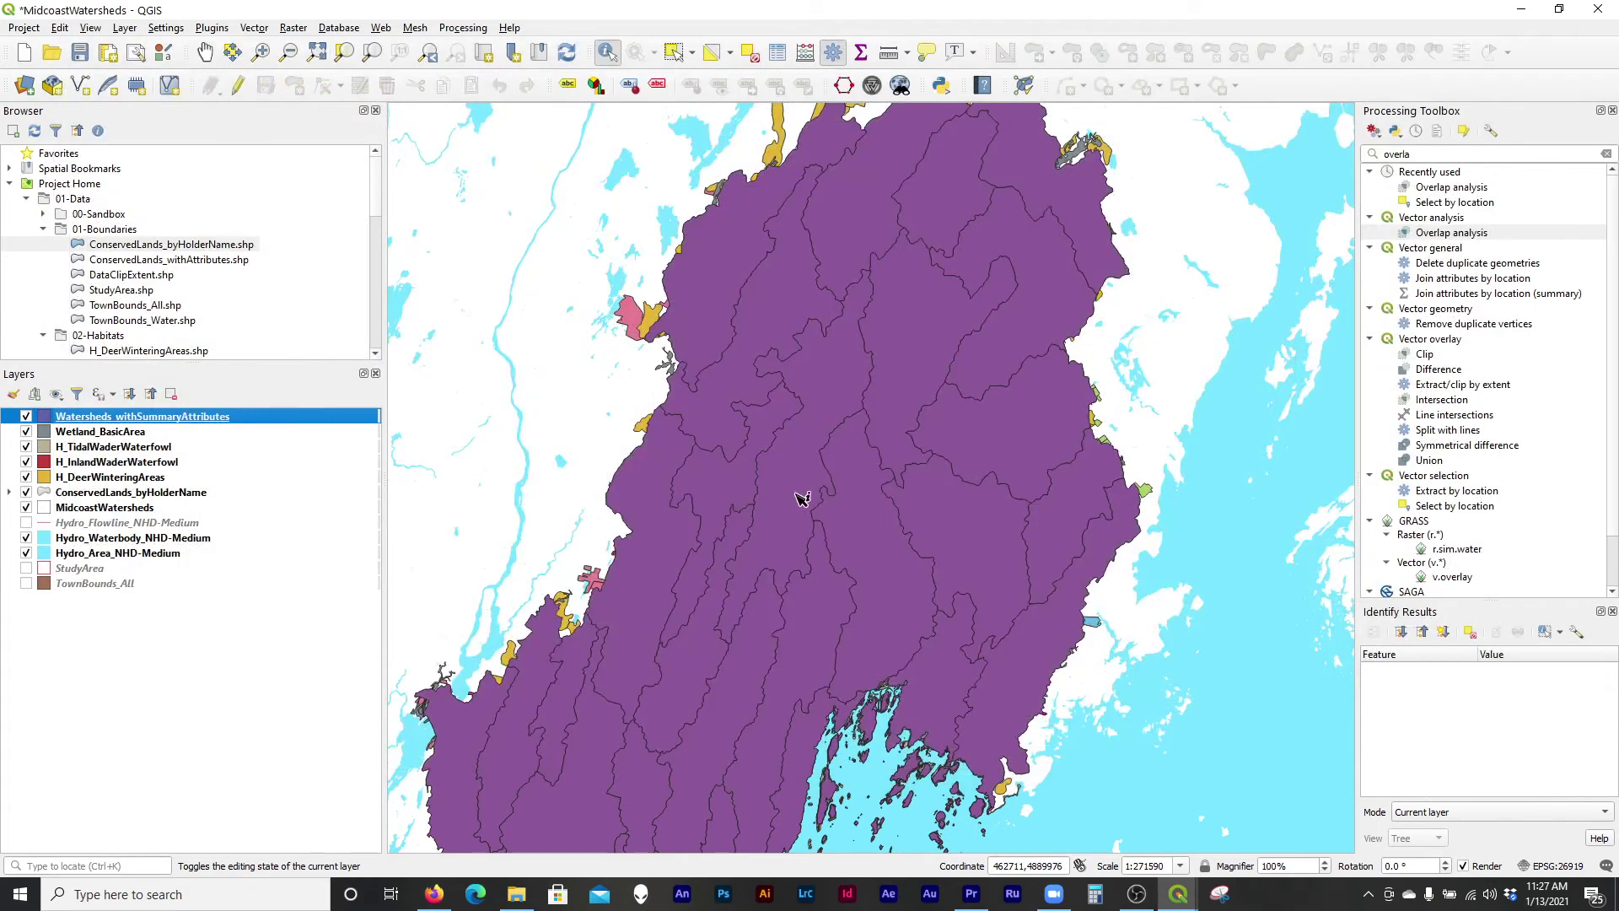
scroll(801, 497, "up", 2)
scroll(759, 387, "down", 2)
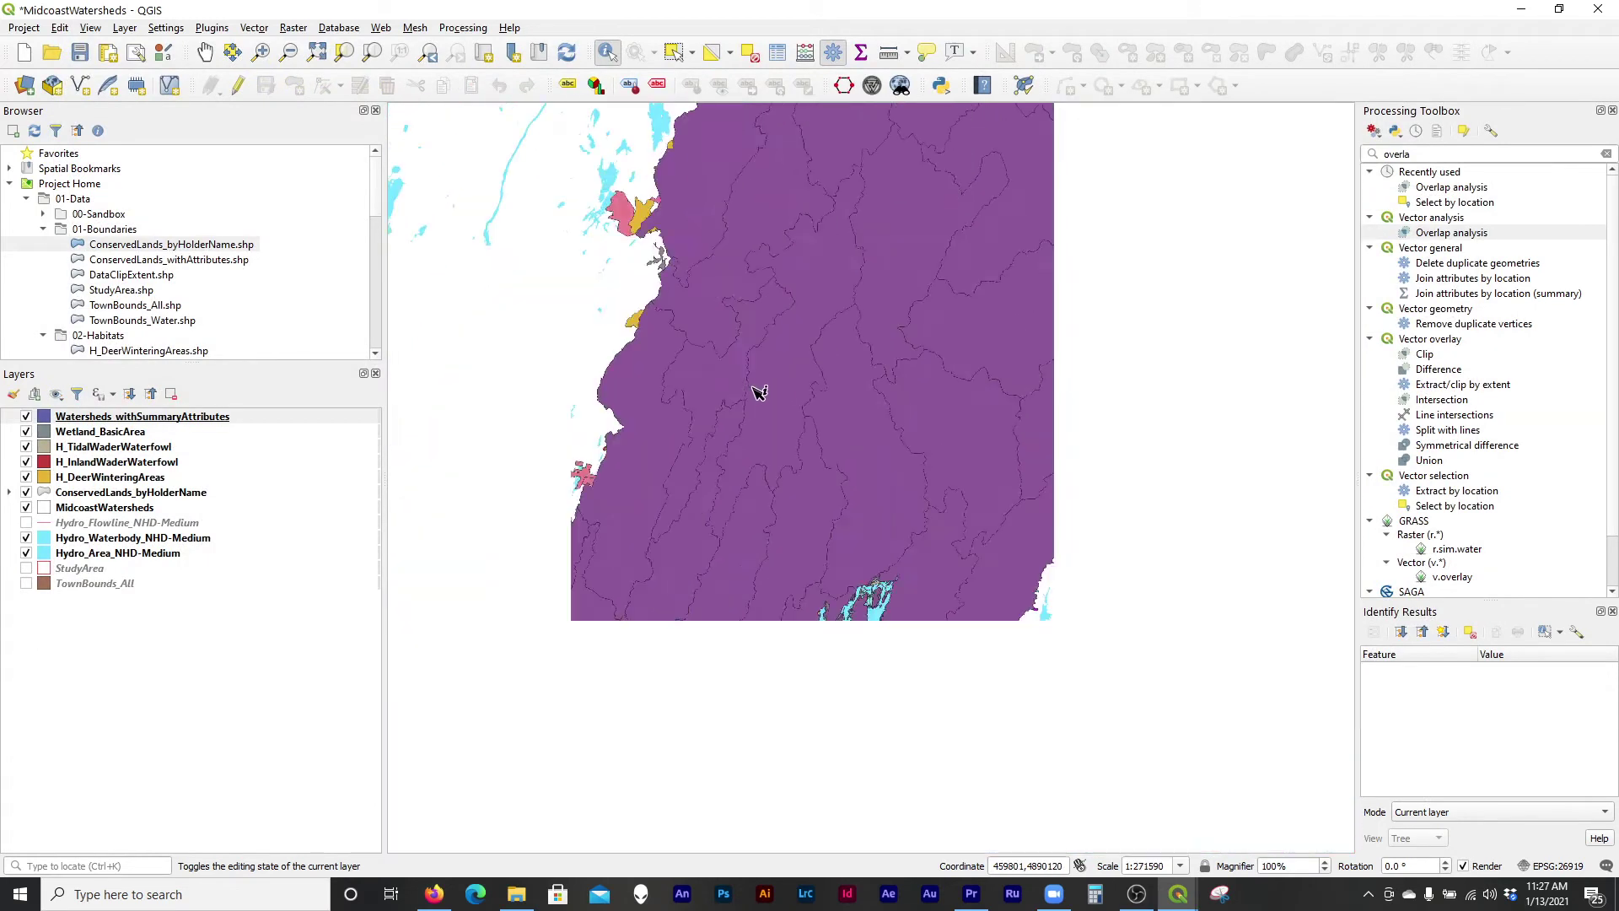
scroll(759, 392, "down", 1)
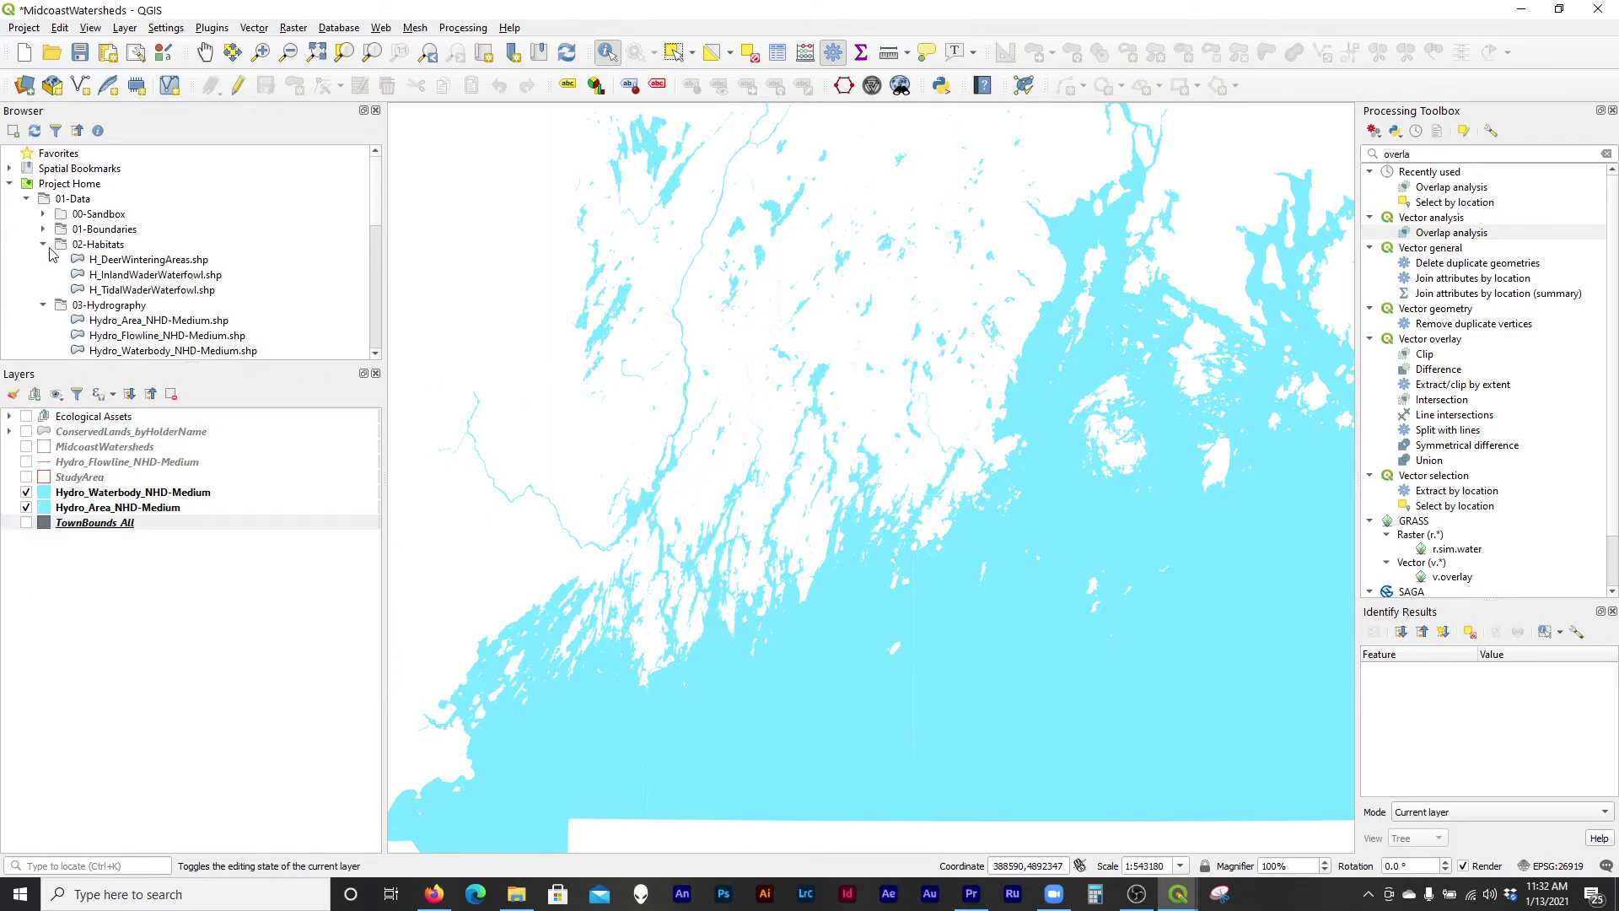
Add dem.tif from the 04-Terrain folder to the map and frame it.
left_click(45, 260)
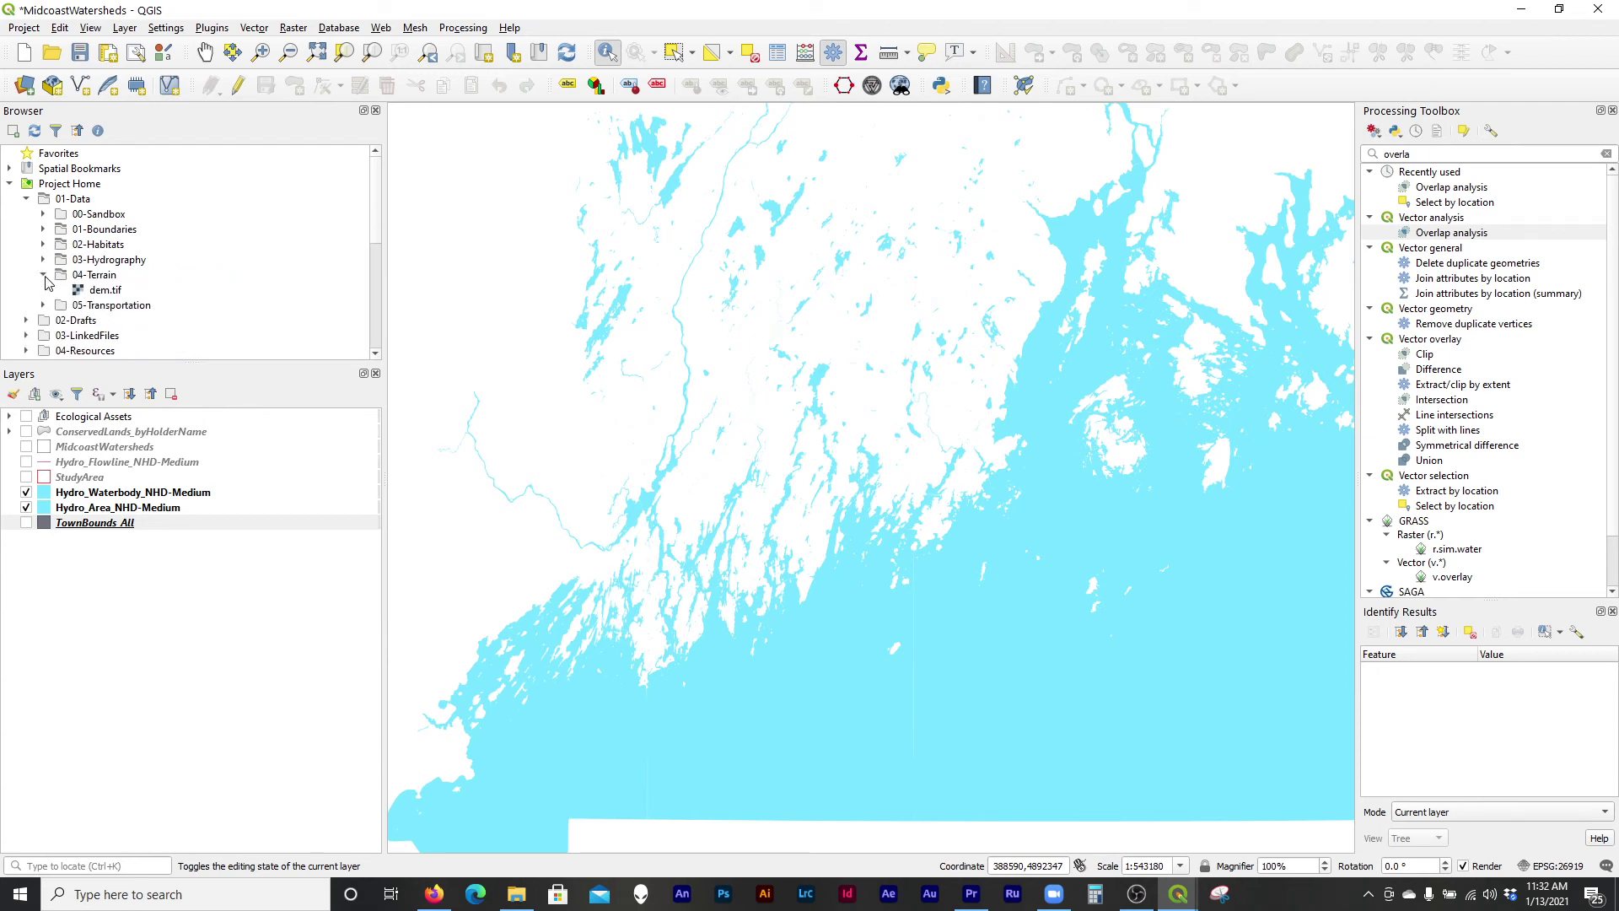
left_click(87, 294)
double_click(104, 291)
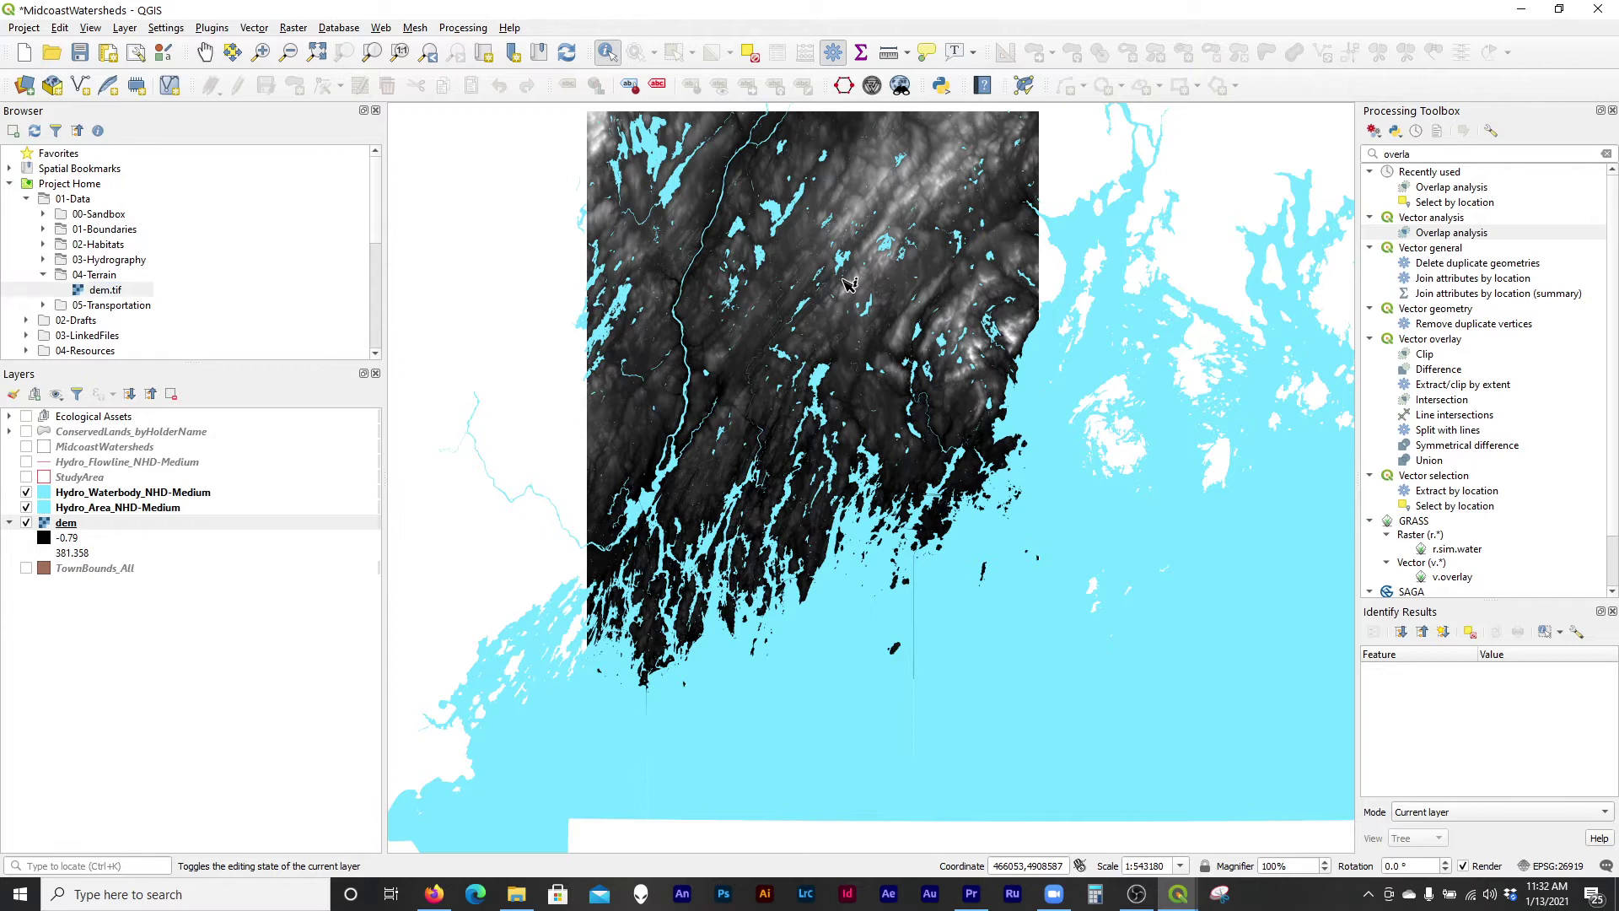
left_click_drag(850, 284, 879, 354)
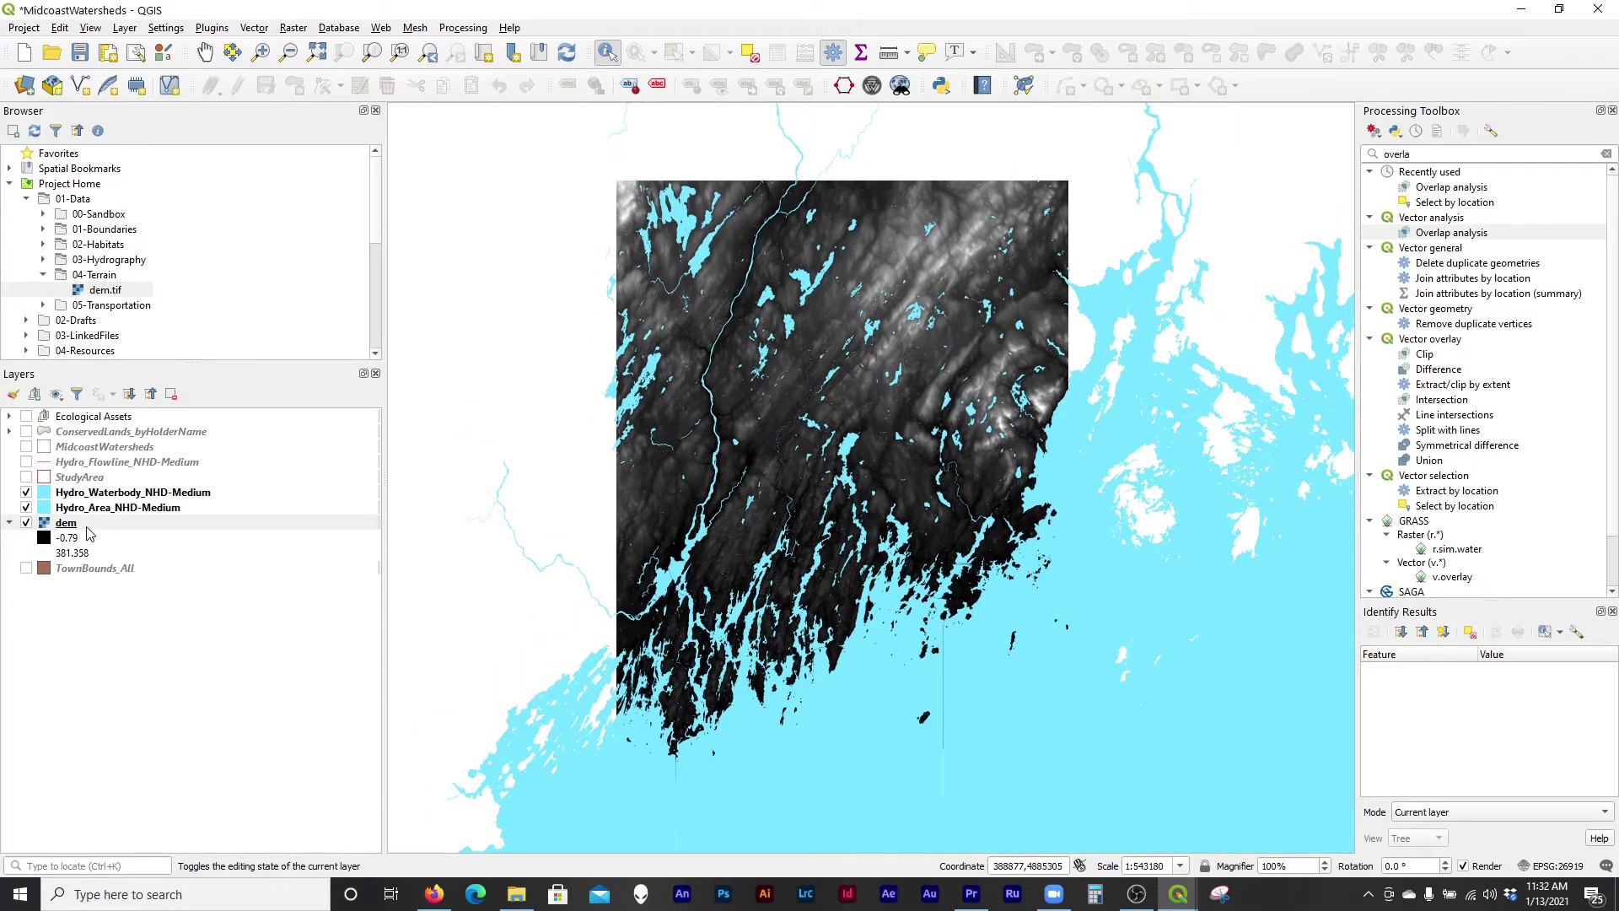
scroll(860, 398, "up", 1)
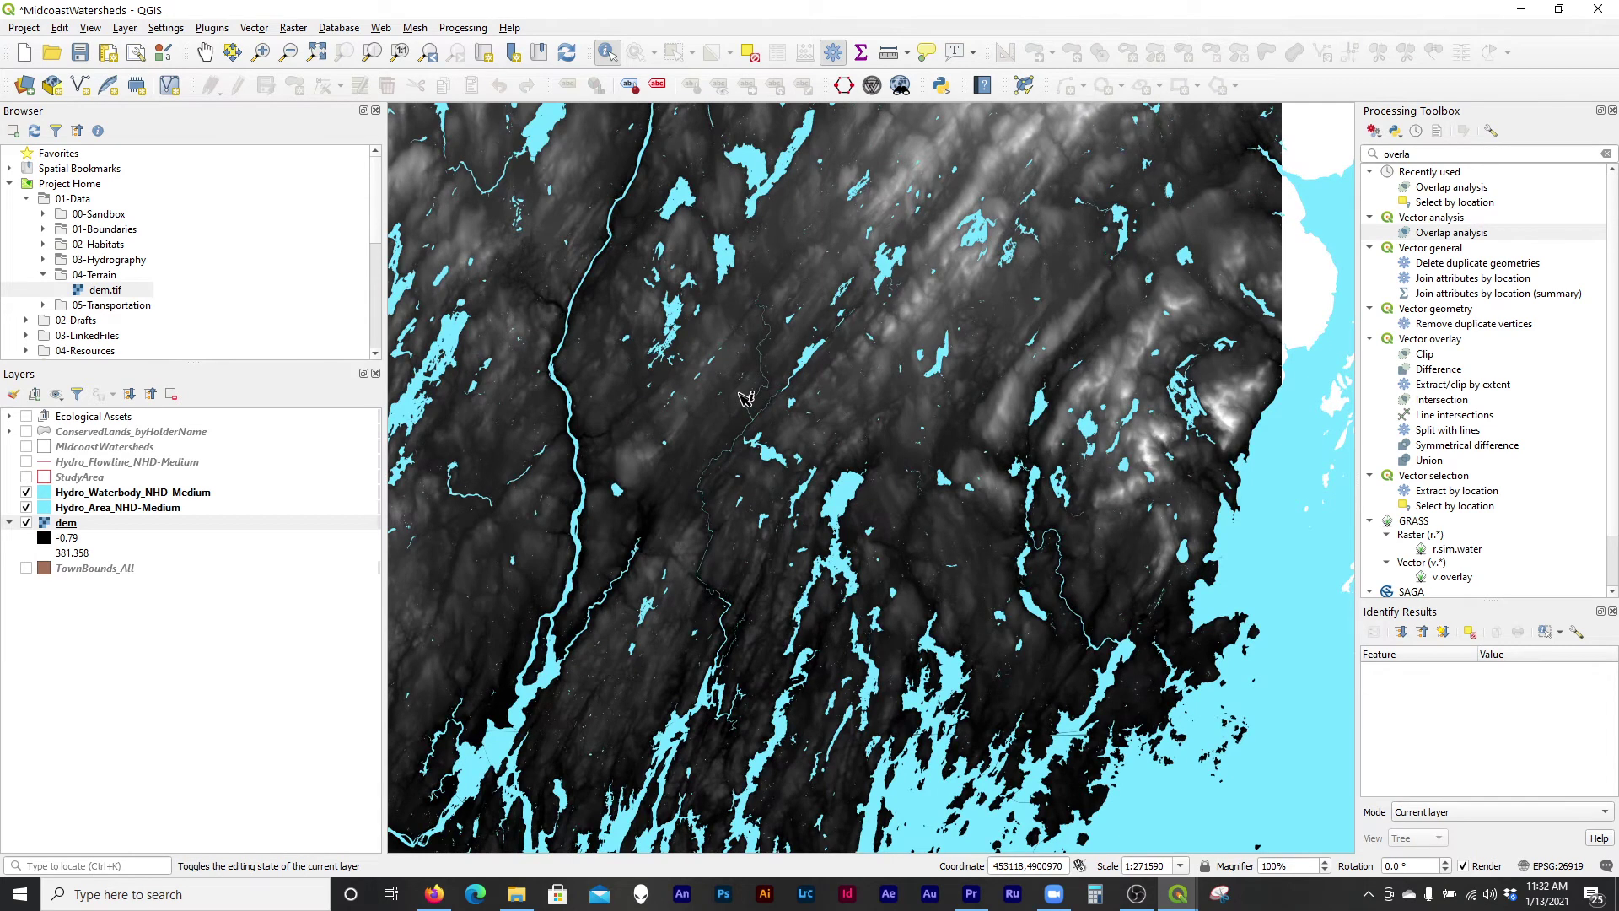
left_click_drag(746, 397, 797, 400)
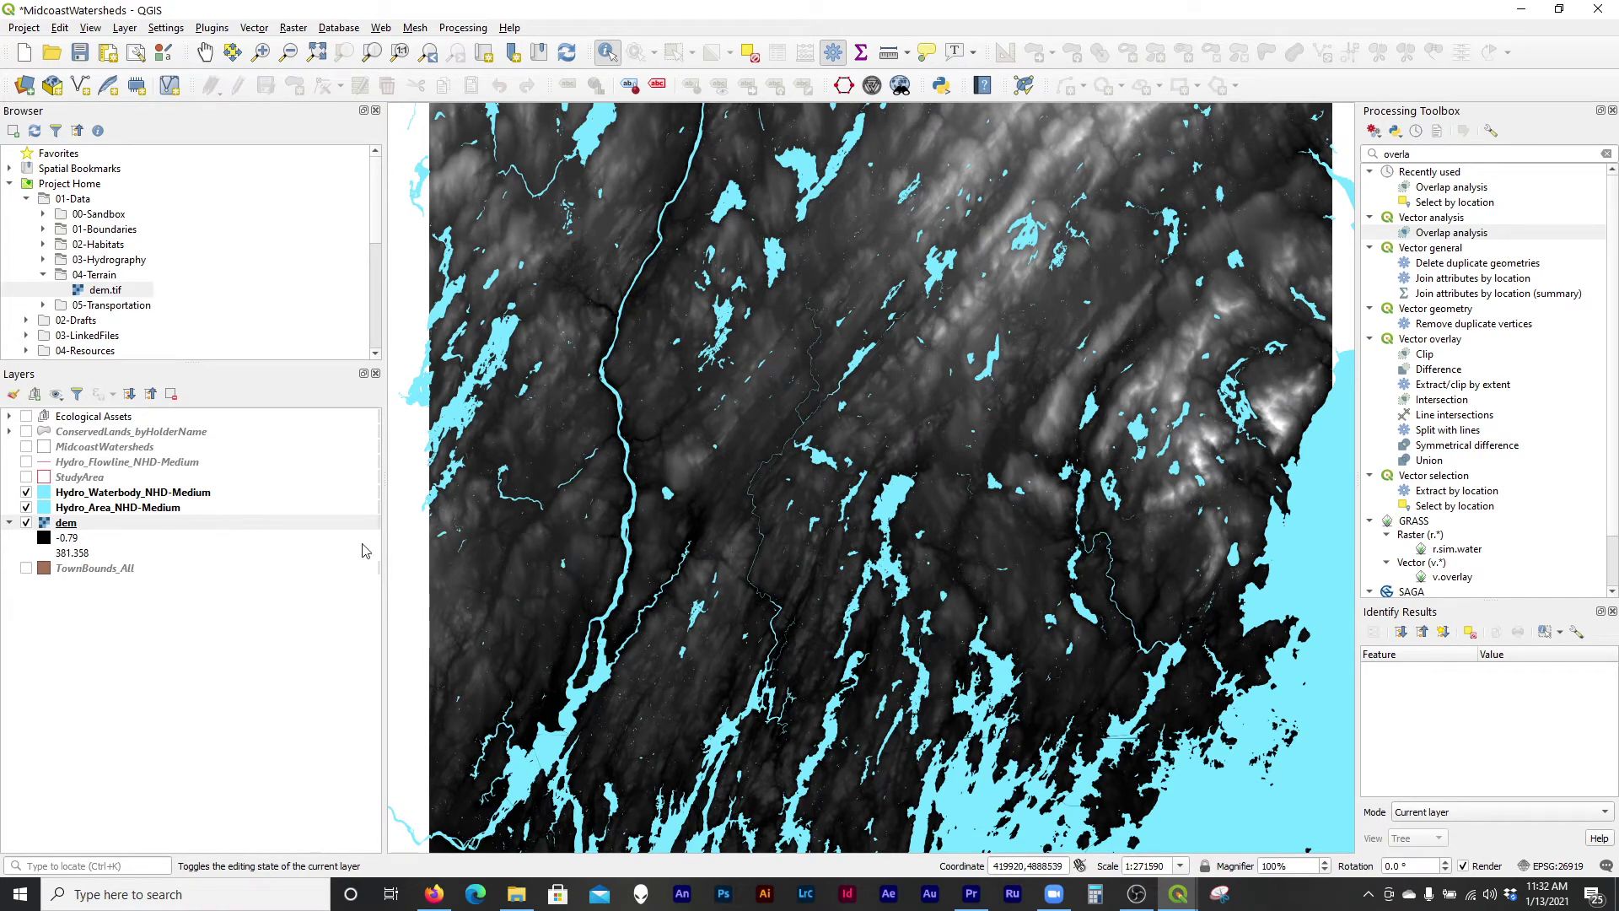
Select the dem layer and hide Hydro_Area_NHD-Medium and Hydro_Waterbody_NHD-Medium.
left_click(68, 527)
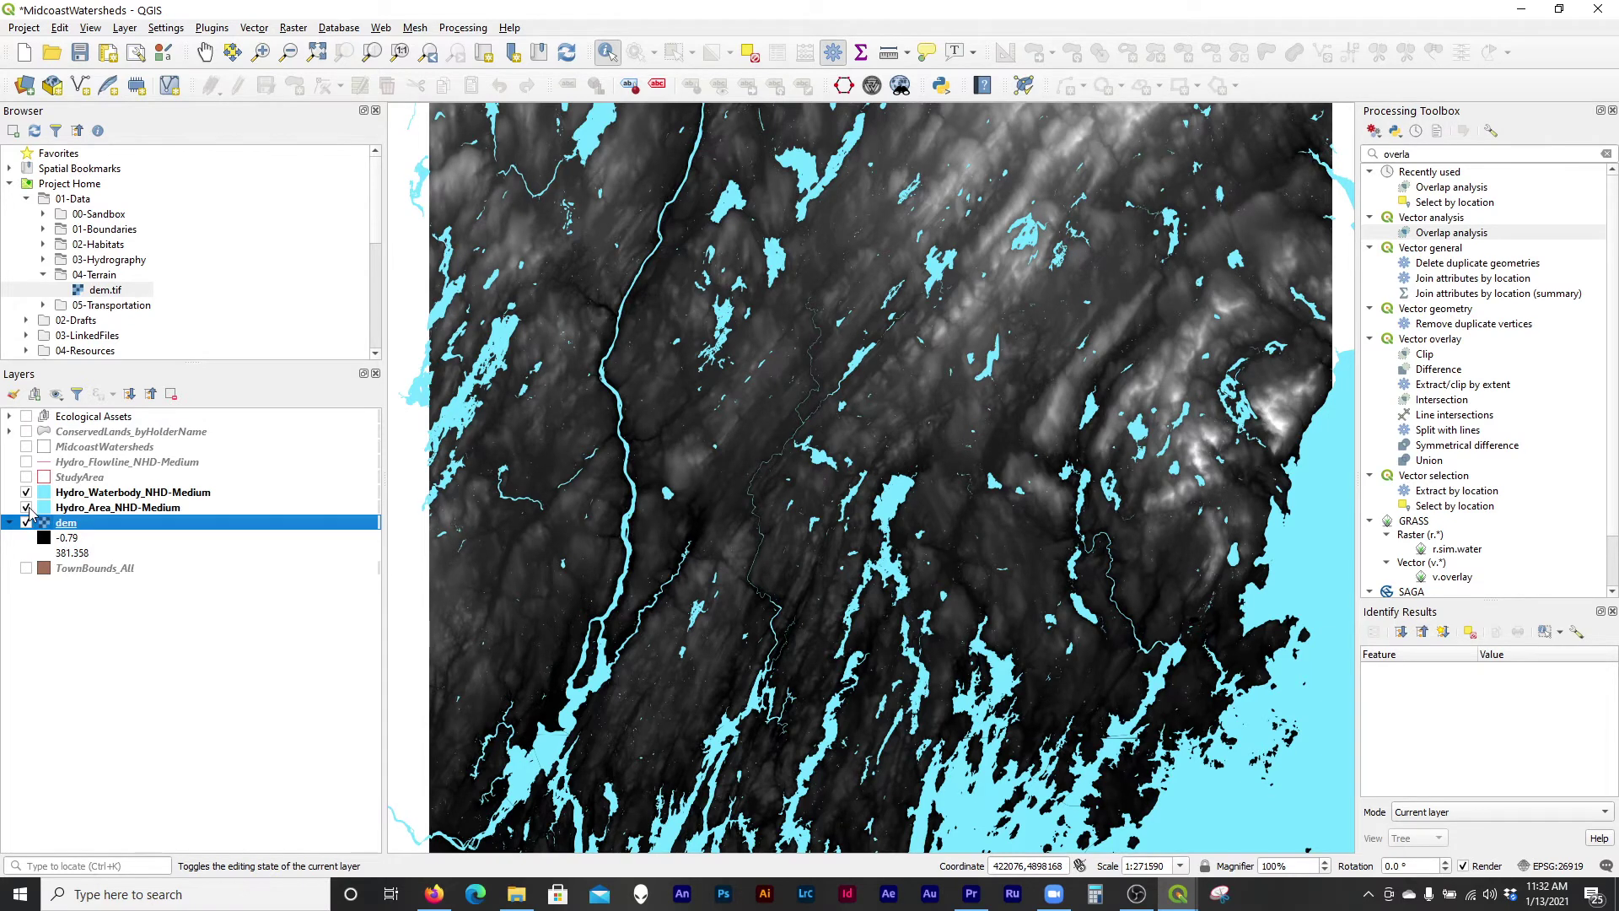
left_click(26, 507)
left_click(27, 493)
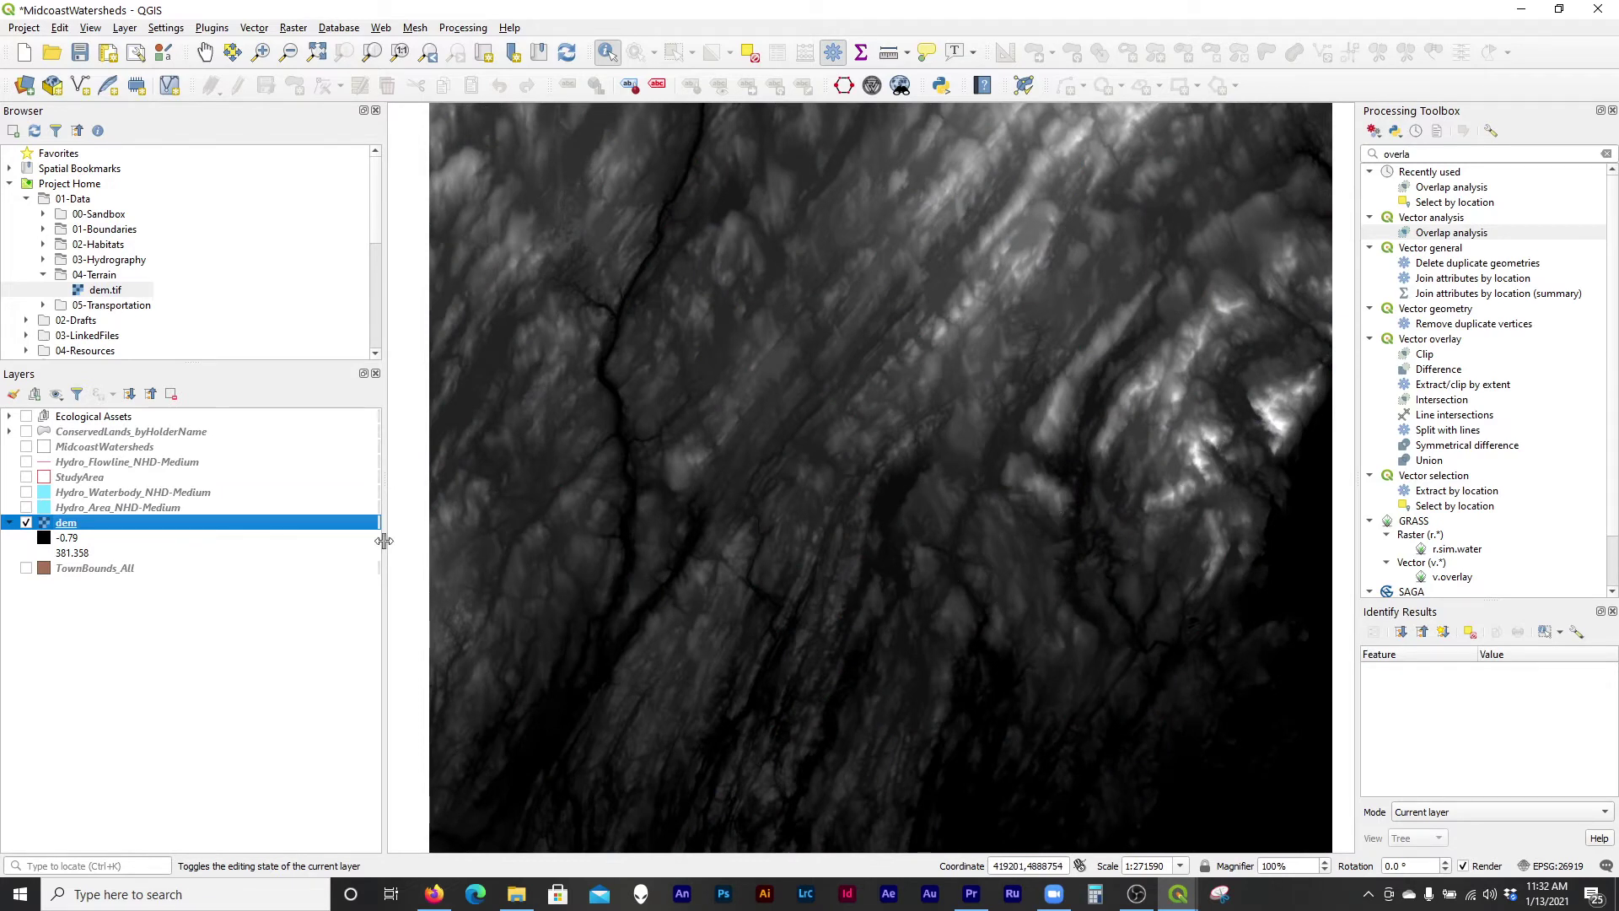
left_click(293, 28)
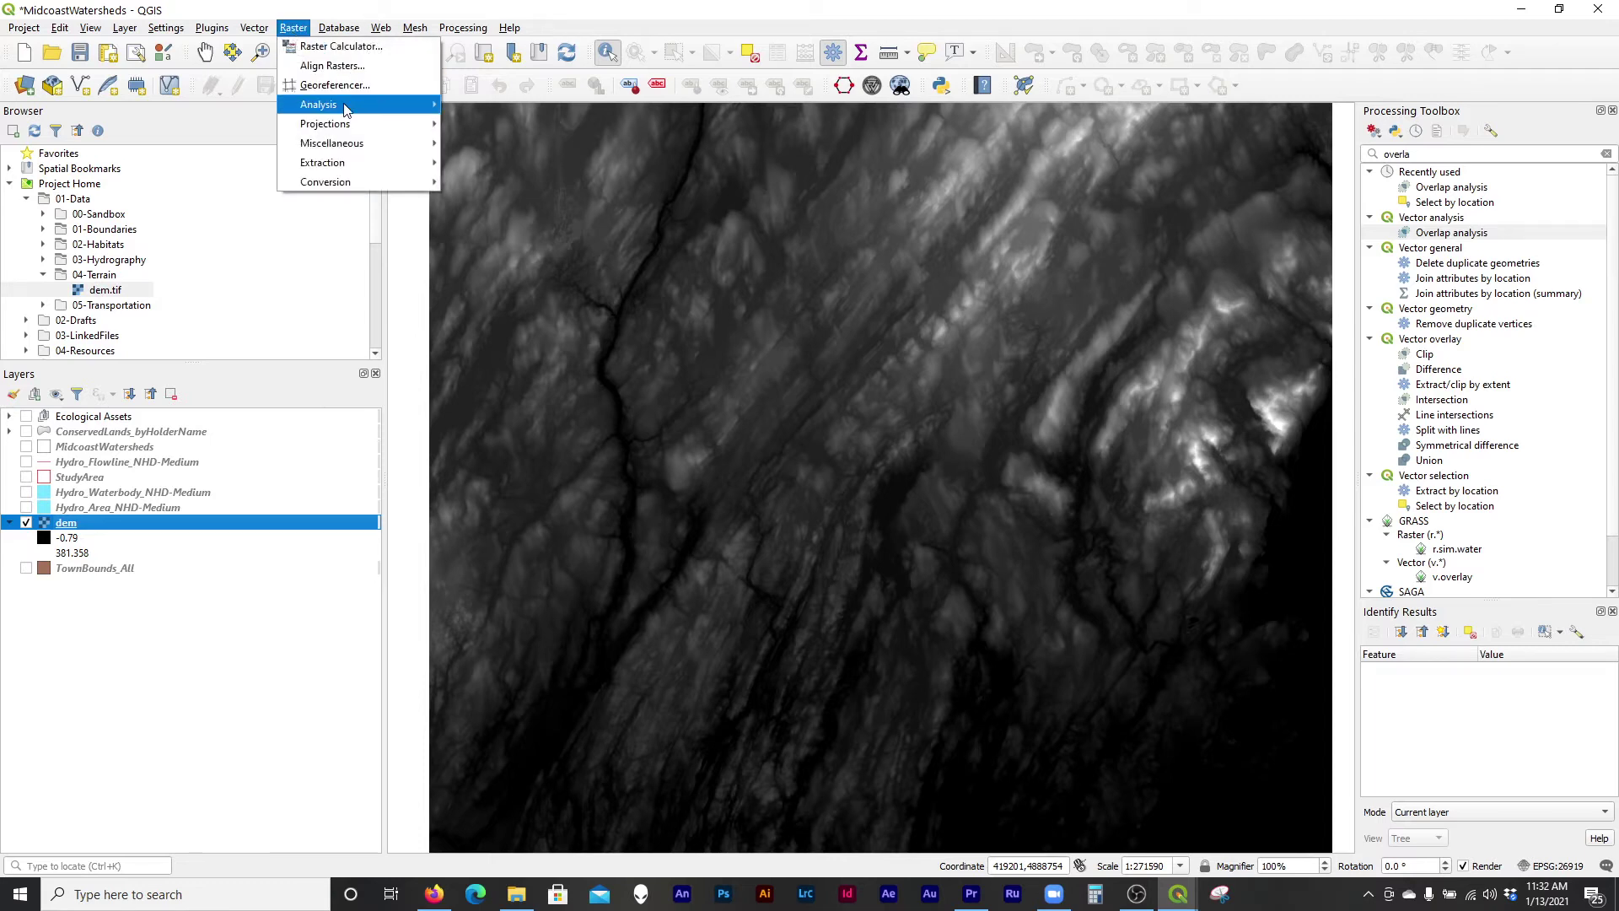
Open the Hillshade tool on the dem and choose to save its output to a file.
mouse_move(345, 107)
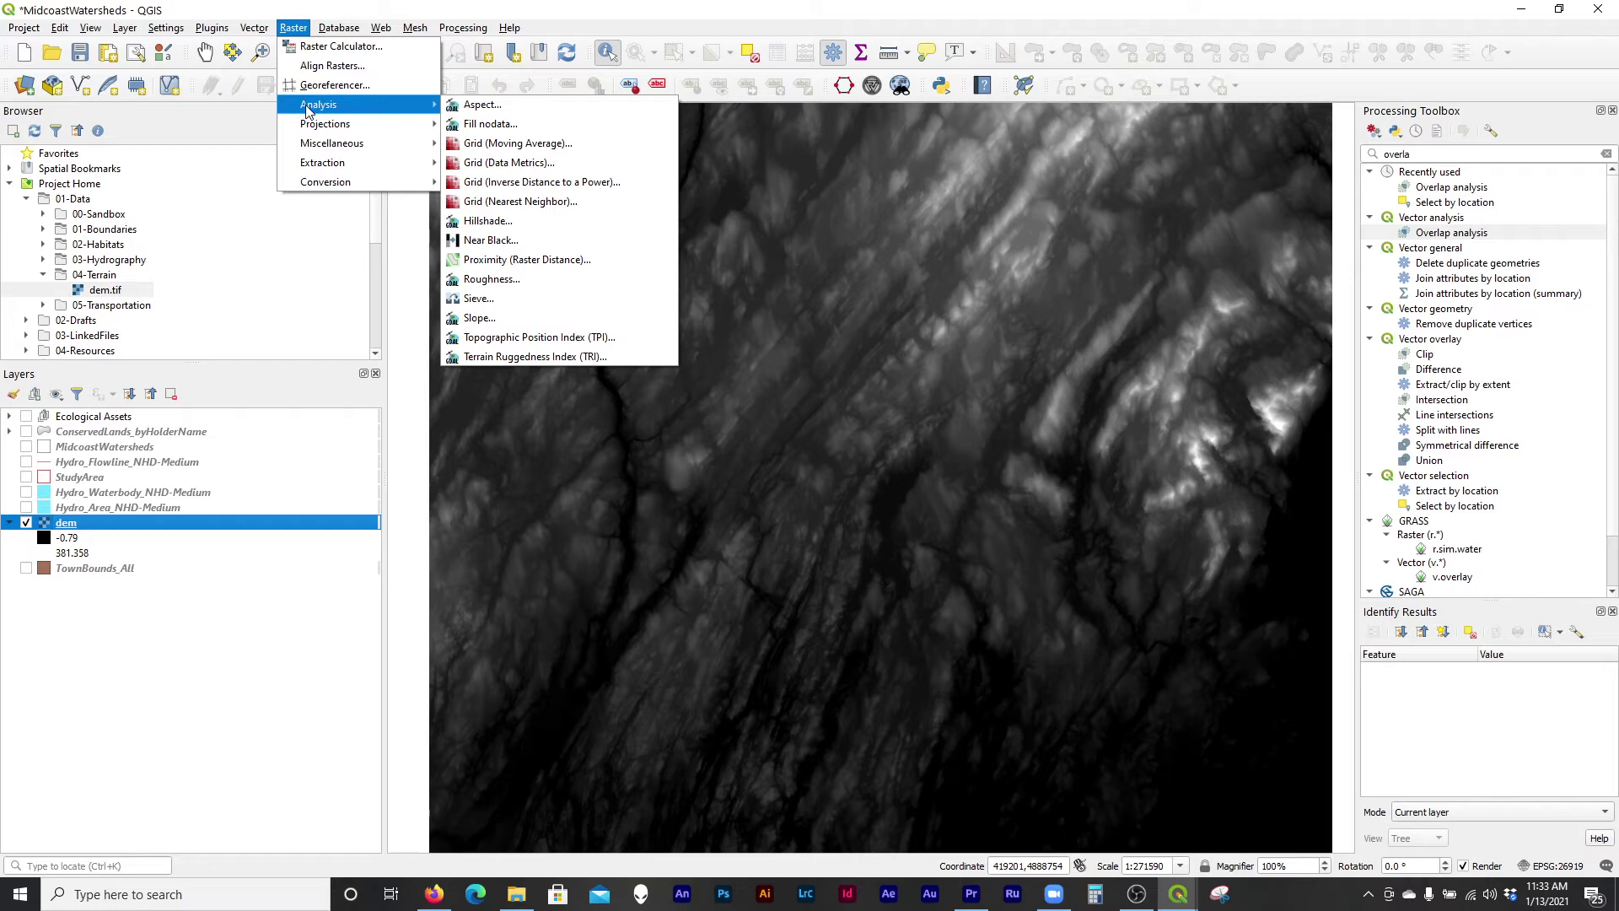
left_click(490, 223)
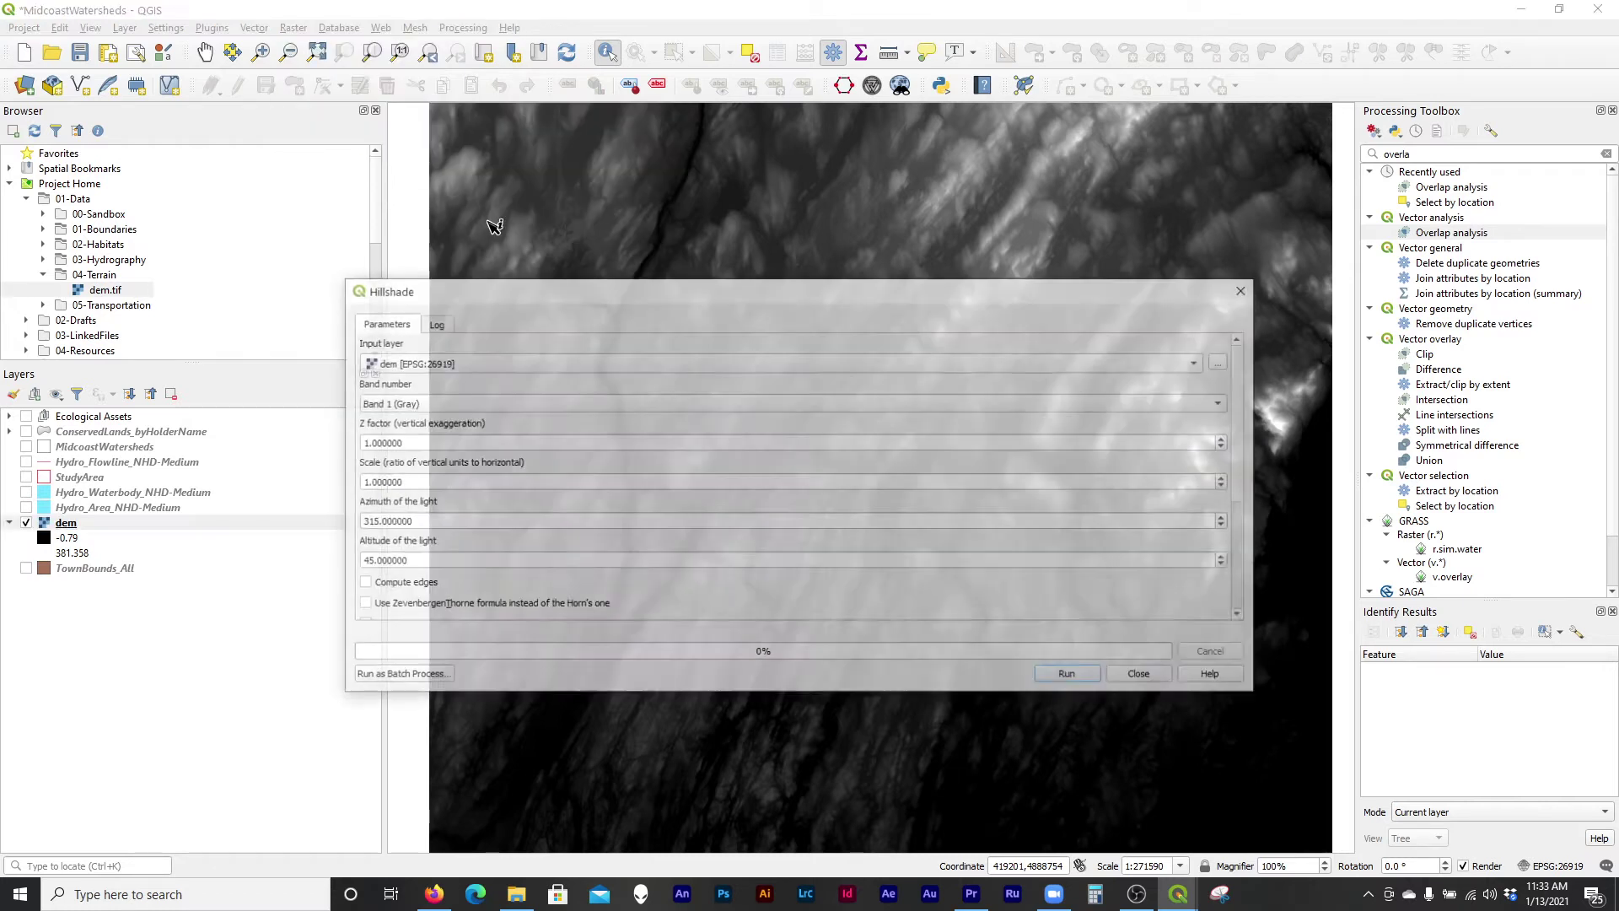
left_click_drag(519, 299, 536, 201)
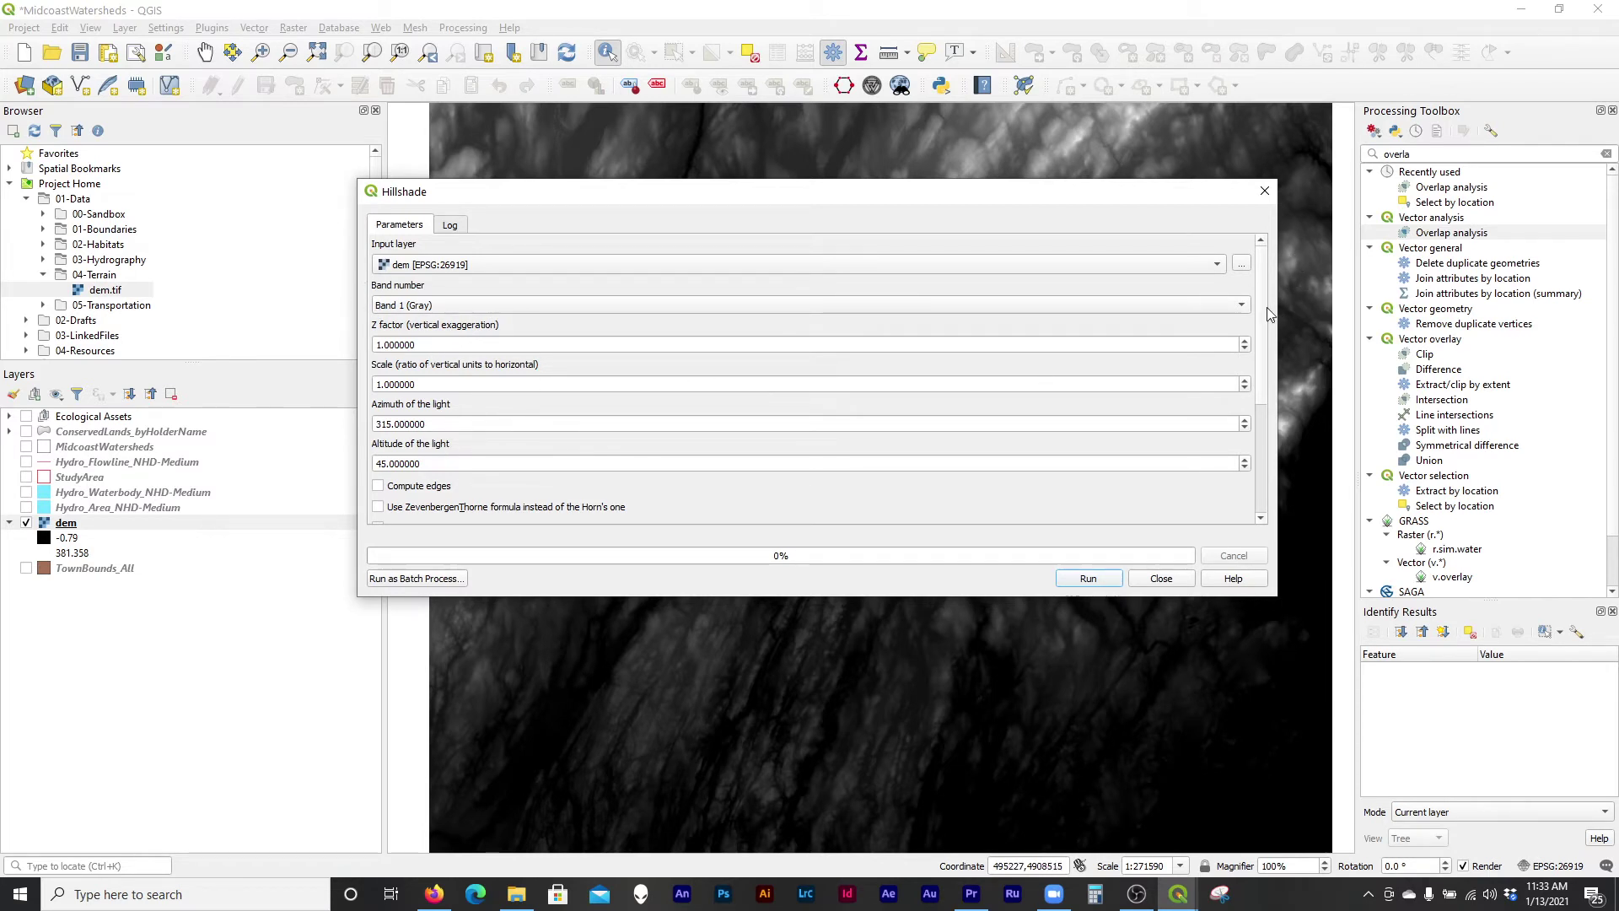
scroll(1269, 314, "down", 5)
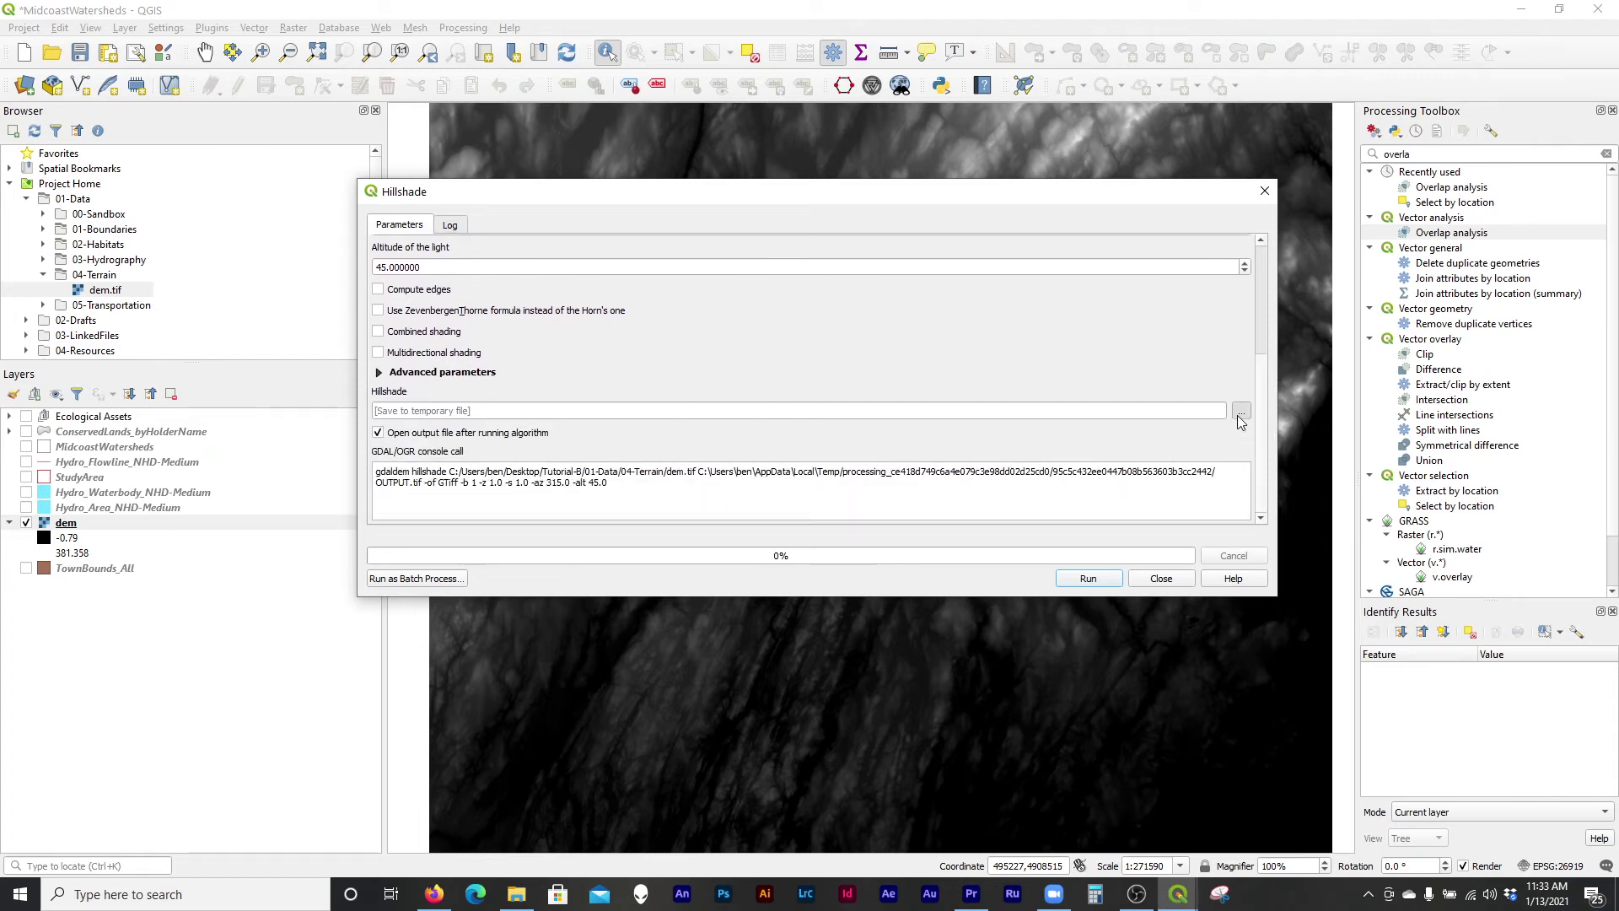
left_click(1241, 411)
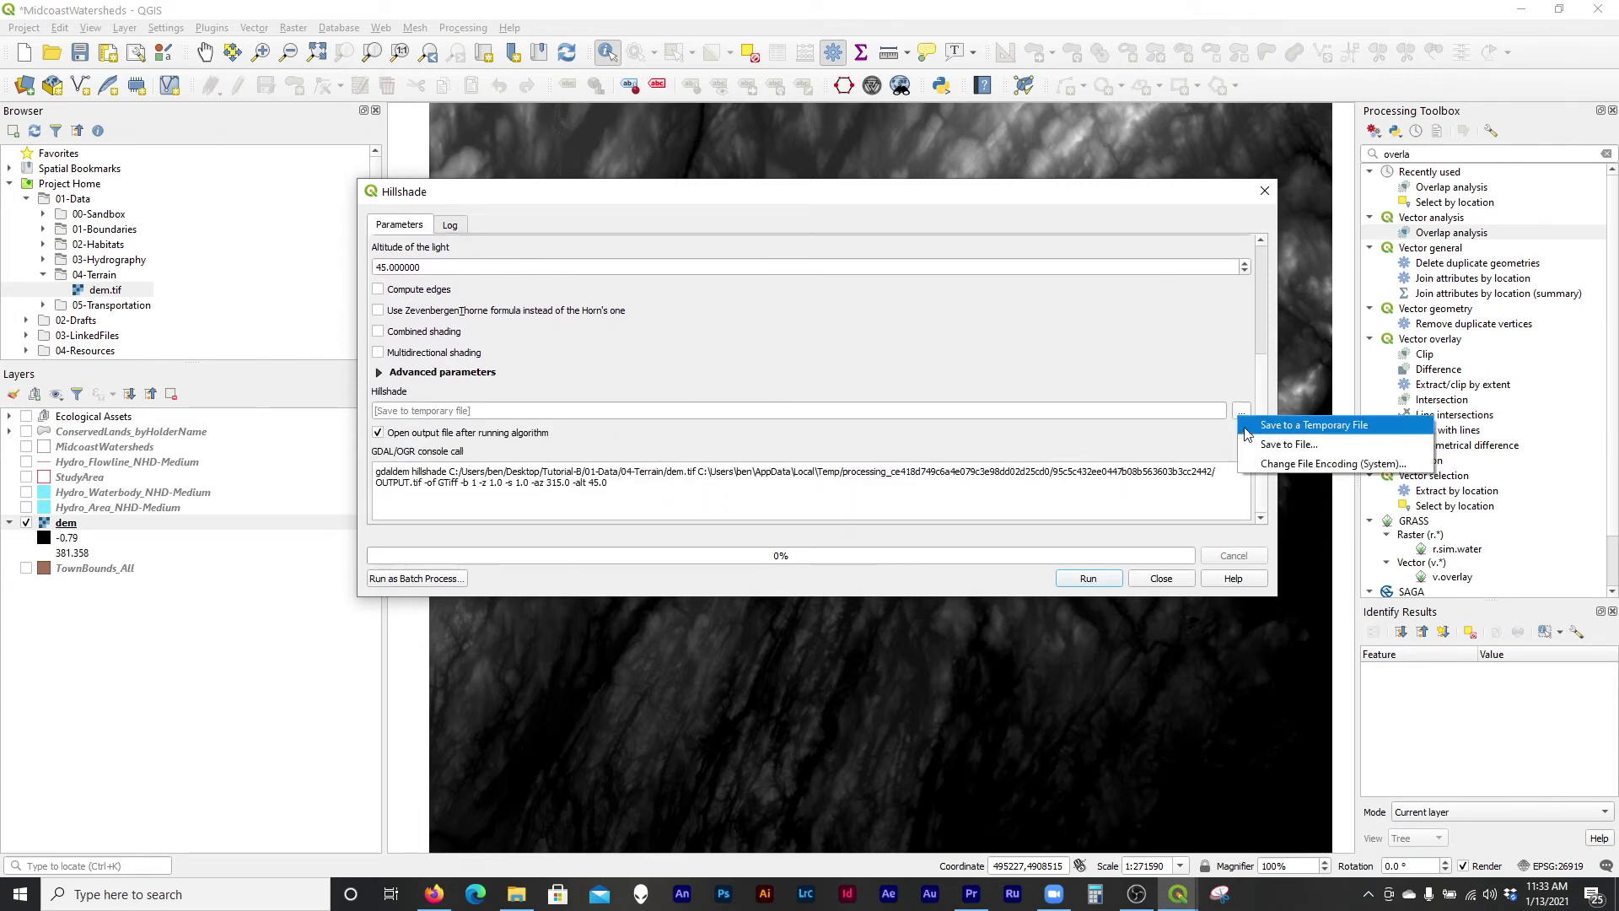
left_click(1308, 447)
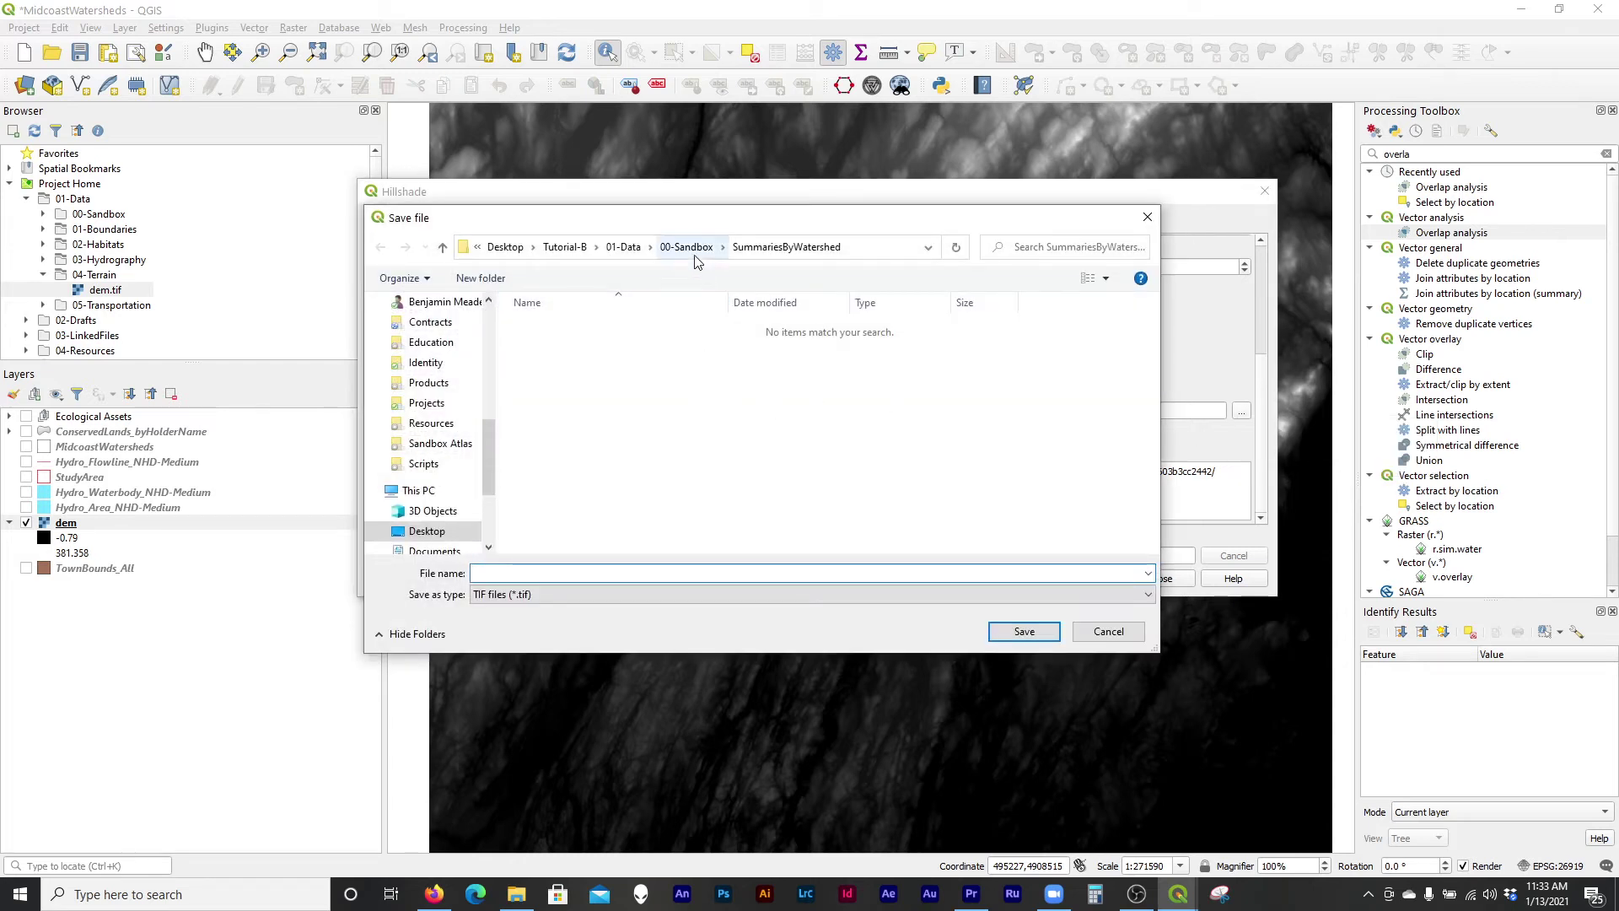
Save the hillshade as hs.tif in 01-Data/04-Terrain and run it.
left_click(623, 247)
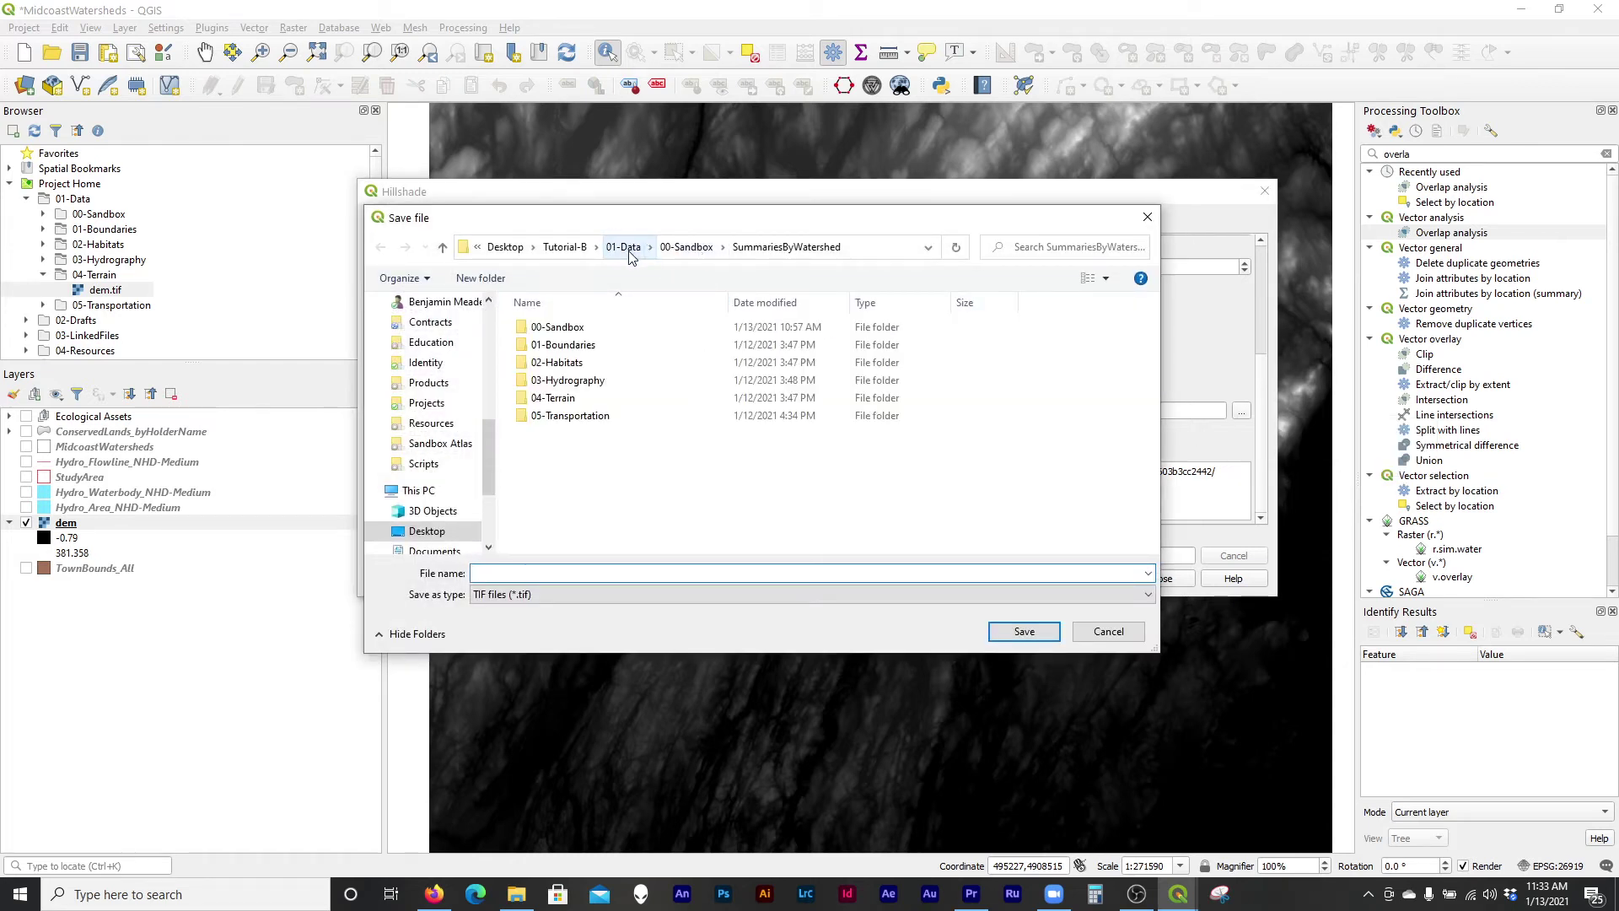
double_click(626, 401)
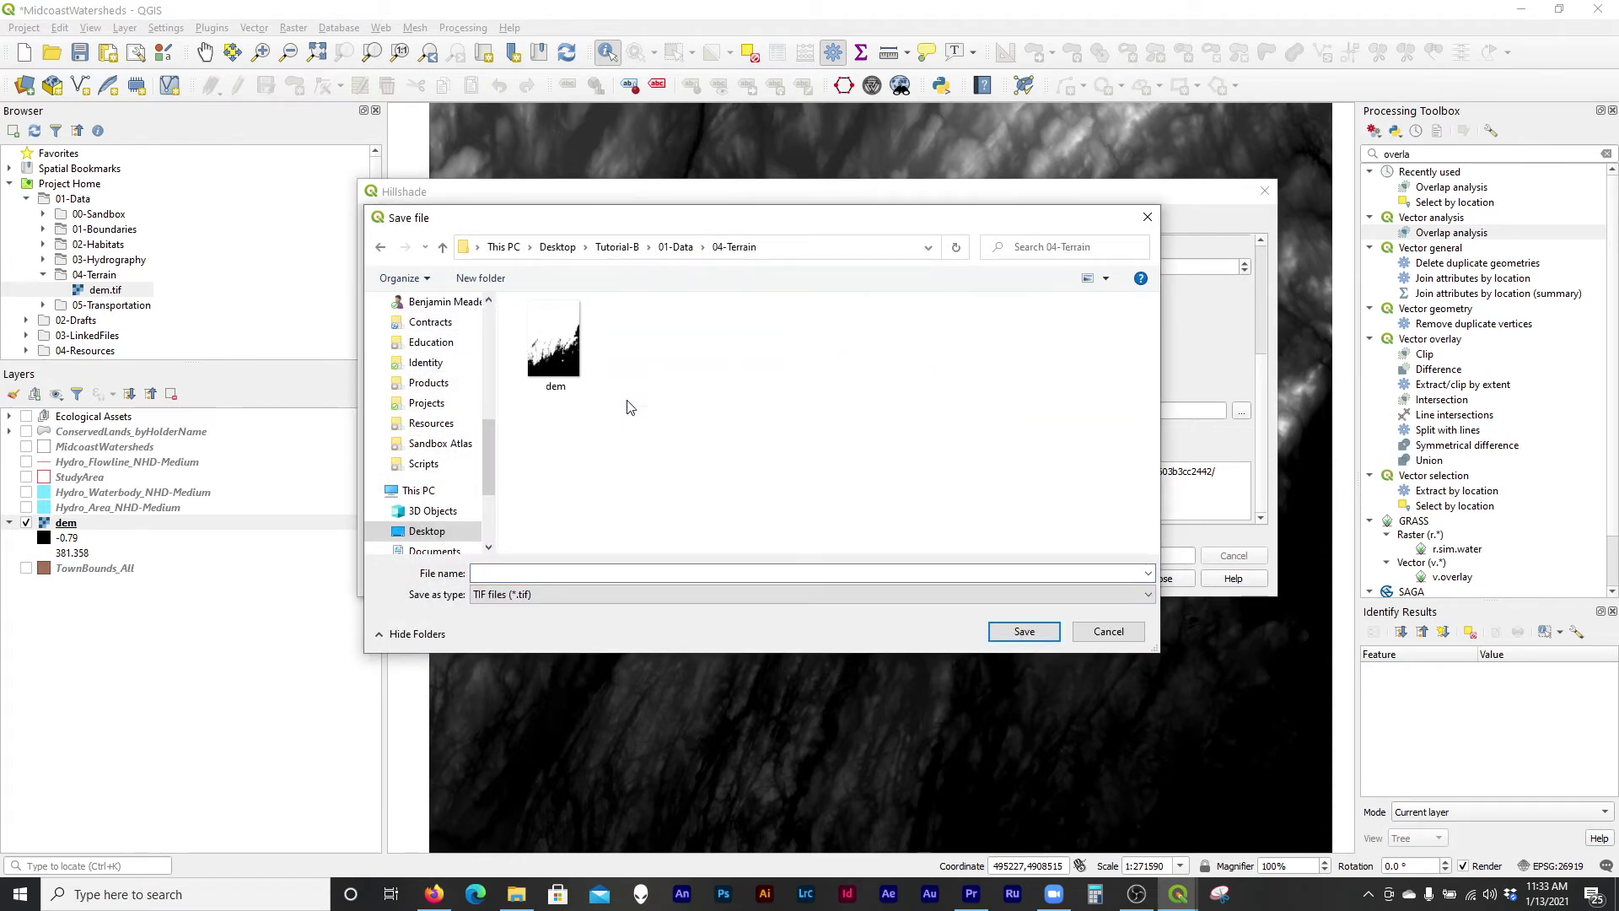
left_click(664, 573)
type("hs_")
key("BackSpace")
key("Return")
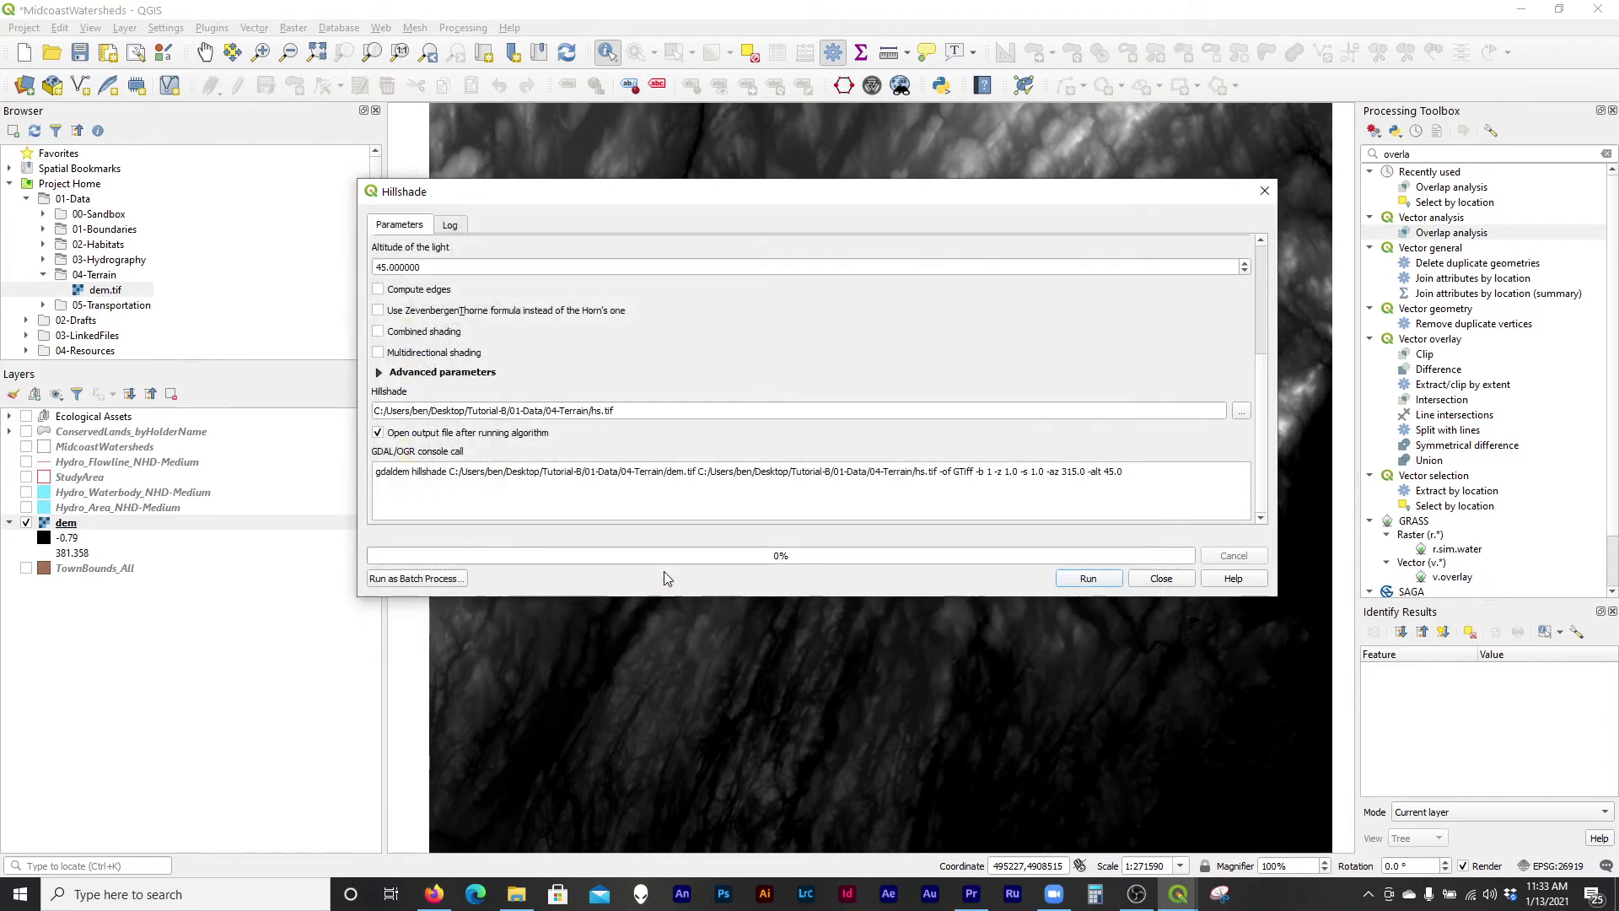
left_click(1112, 591)
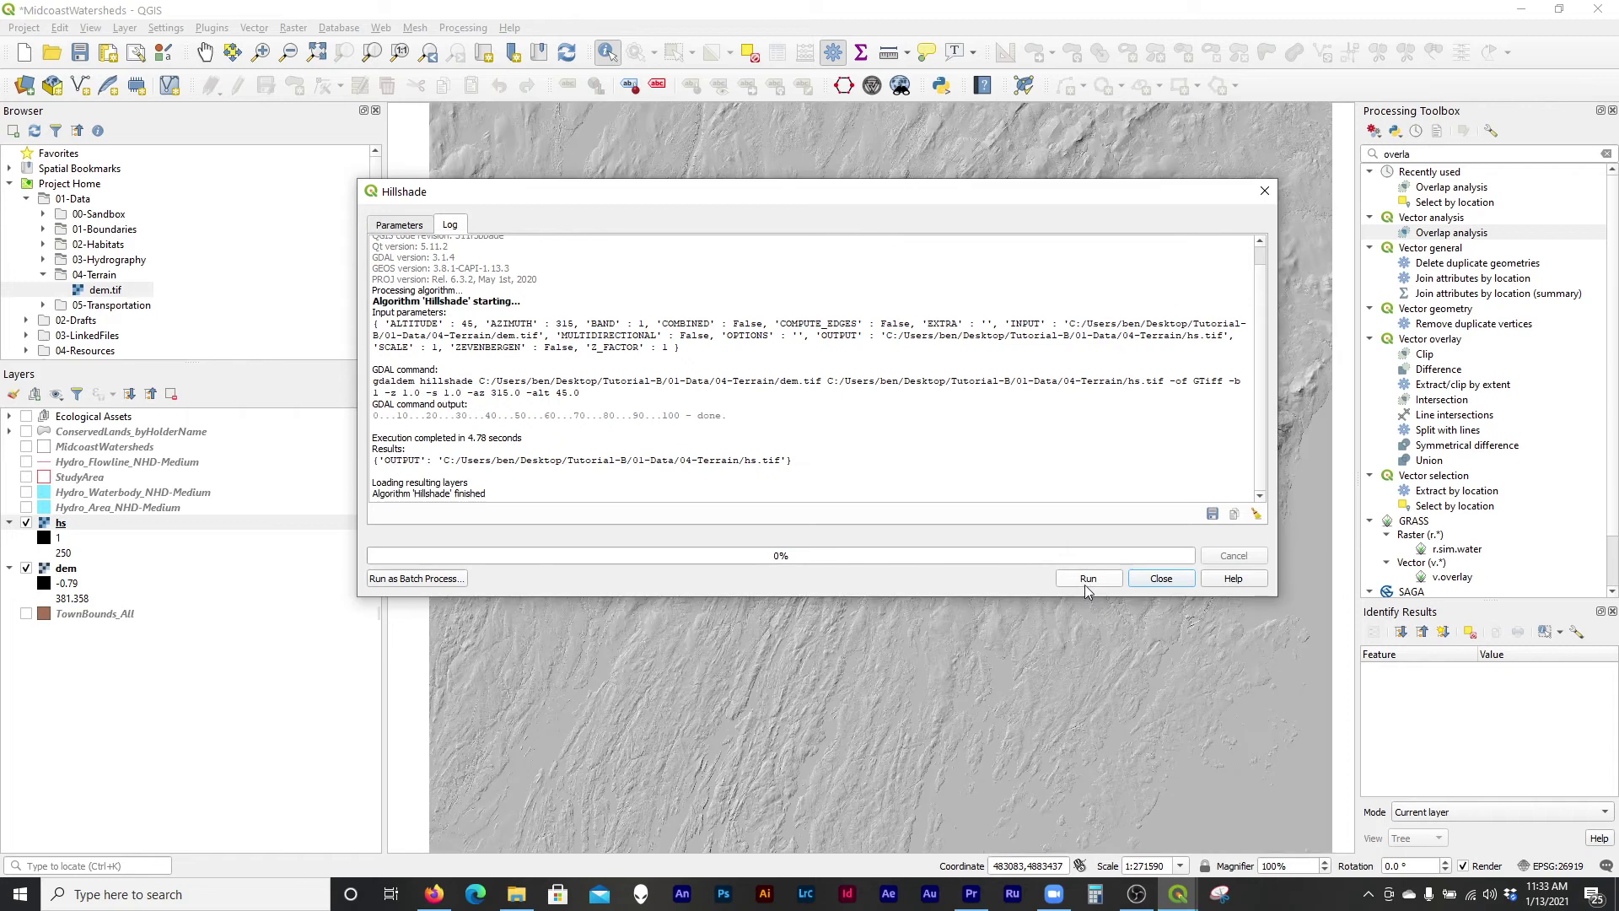
left_click(1160, 578)
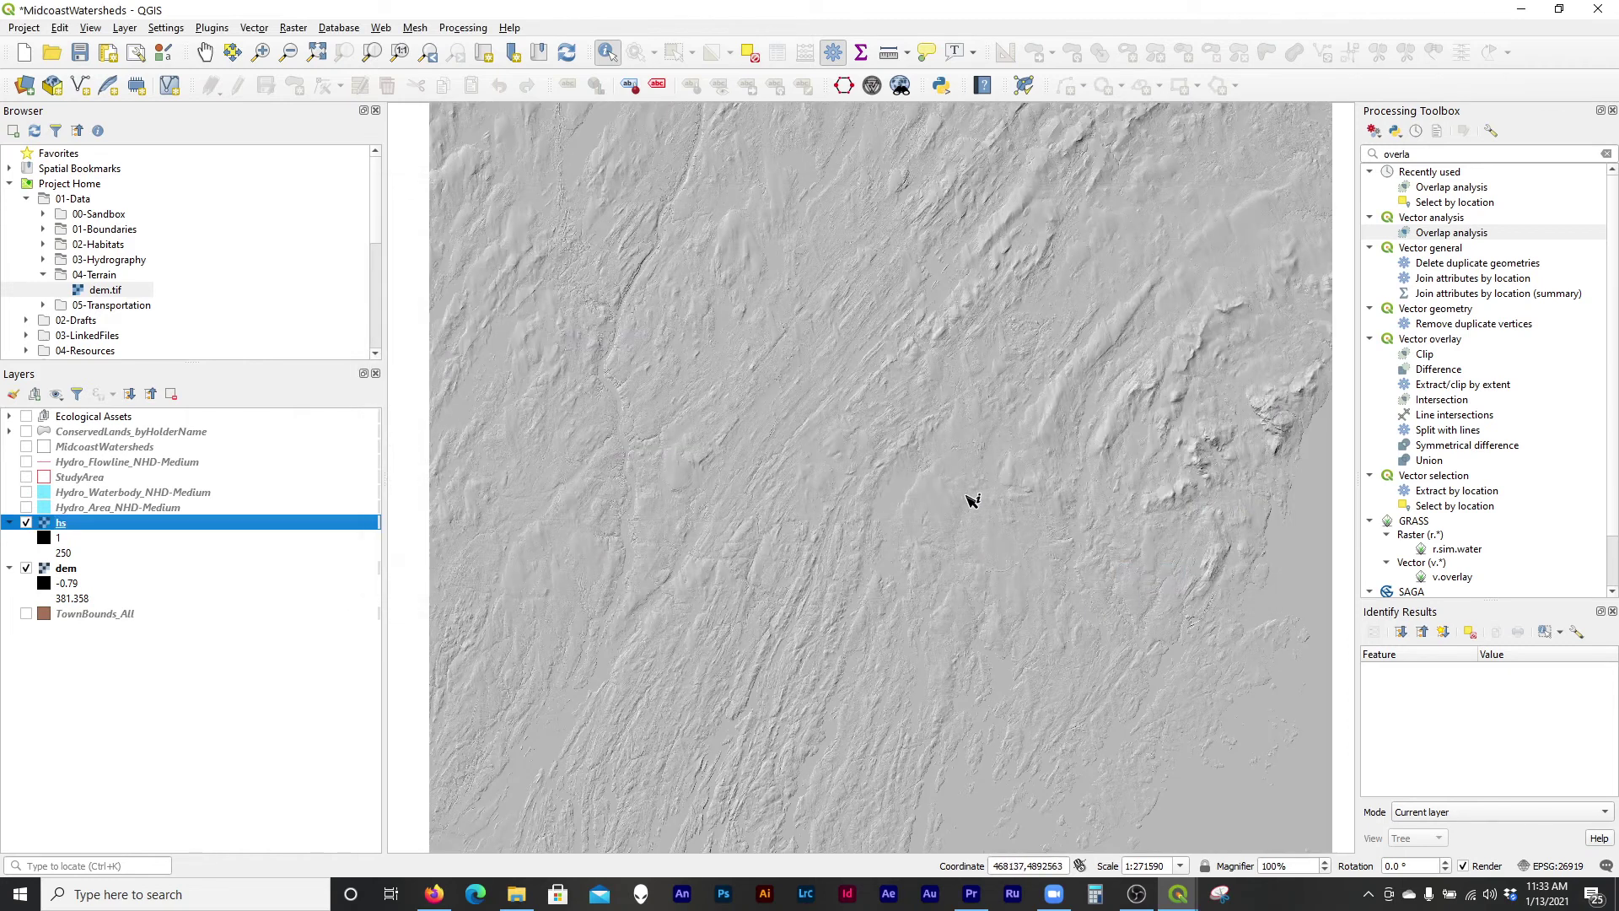
scroll(910, 691, "up", 1)
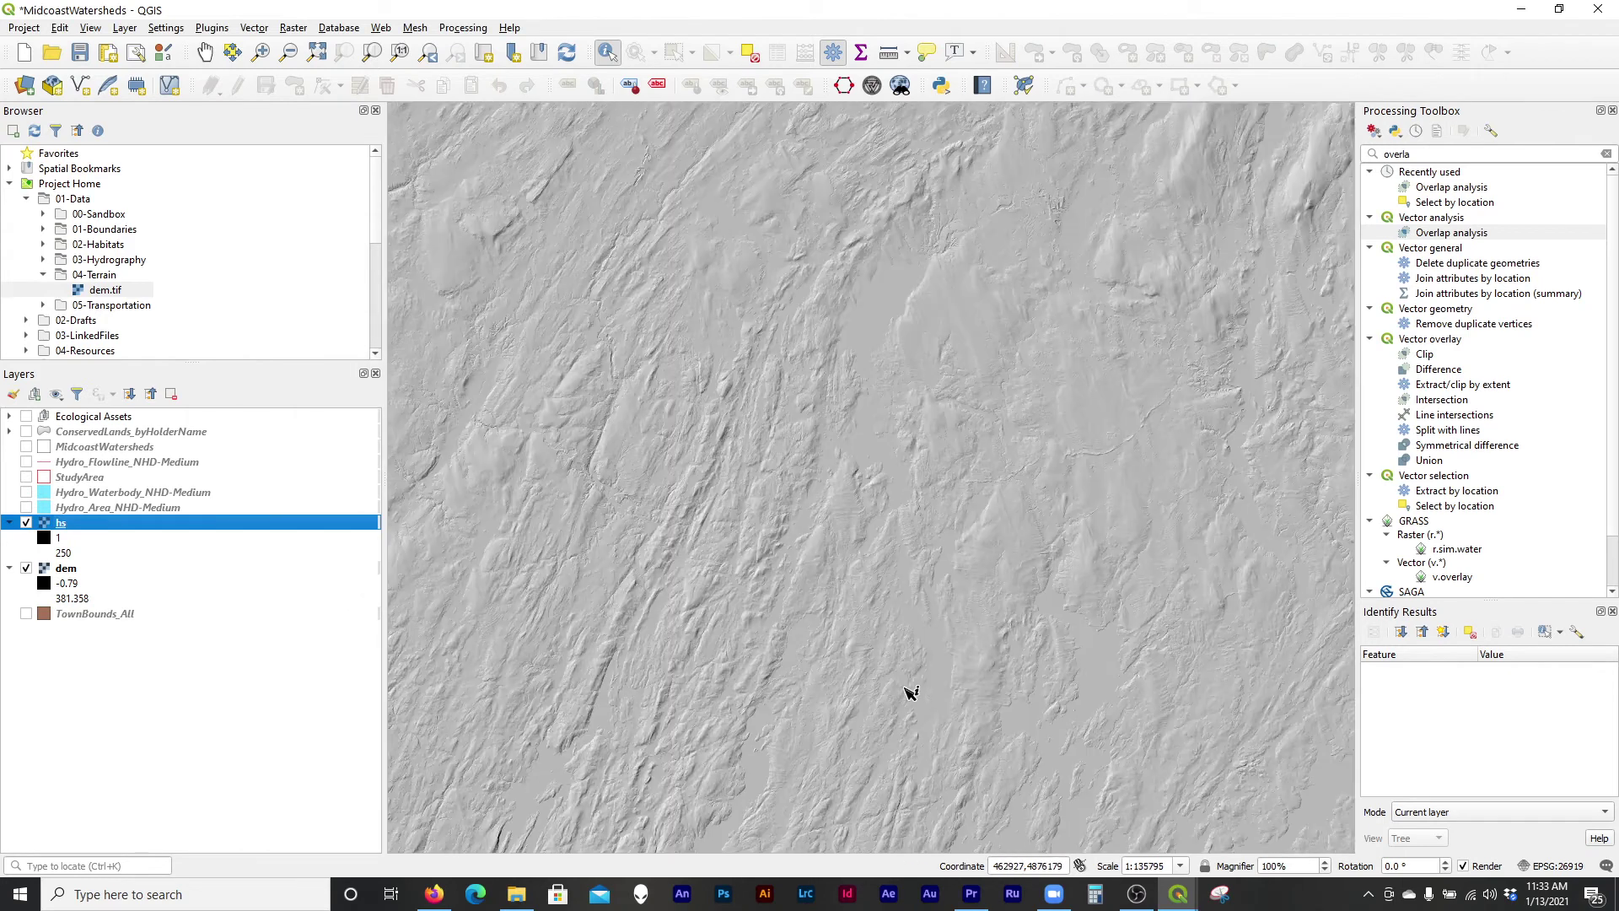
scroll(818, 500, "up", 1)
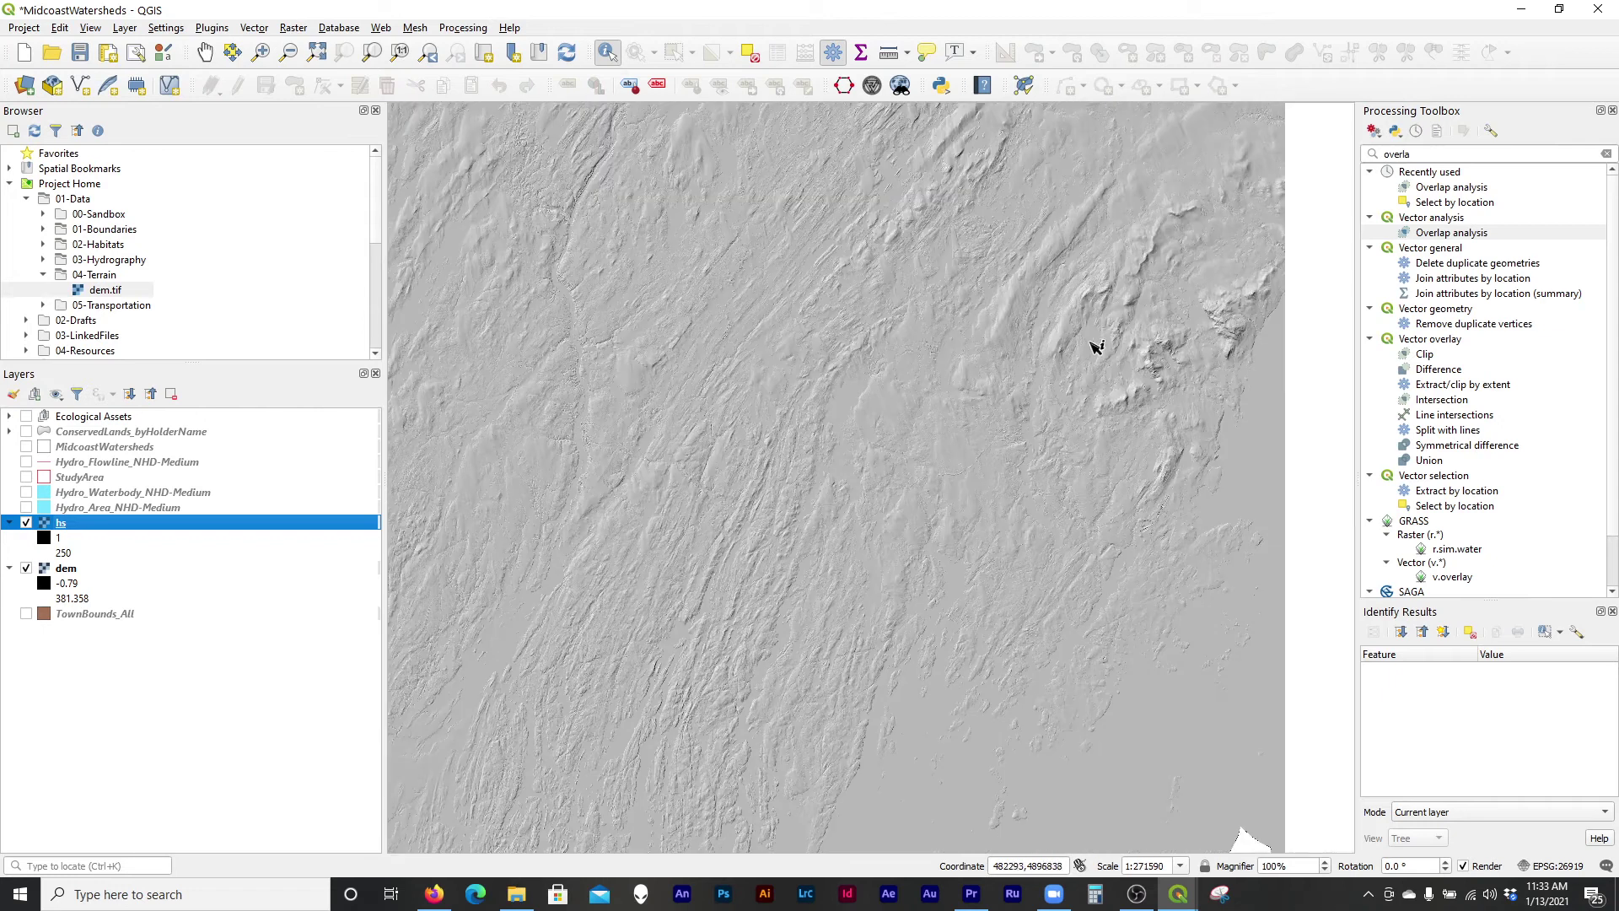
scroll(1127, 417, "down", 1)
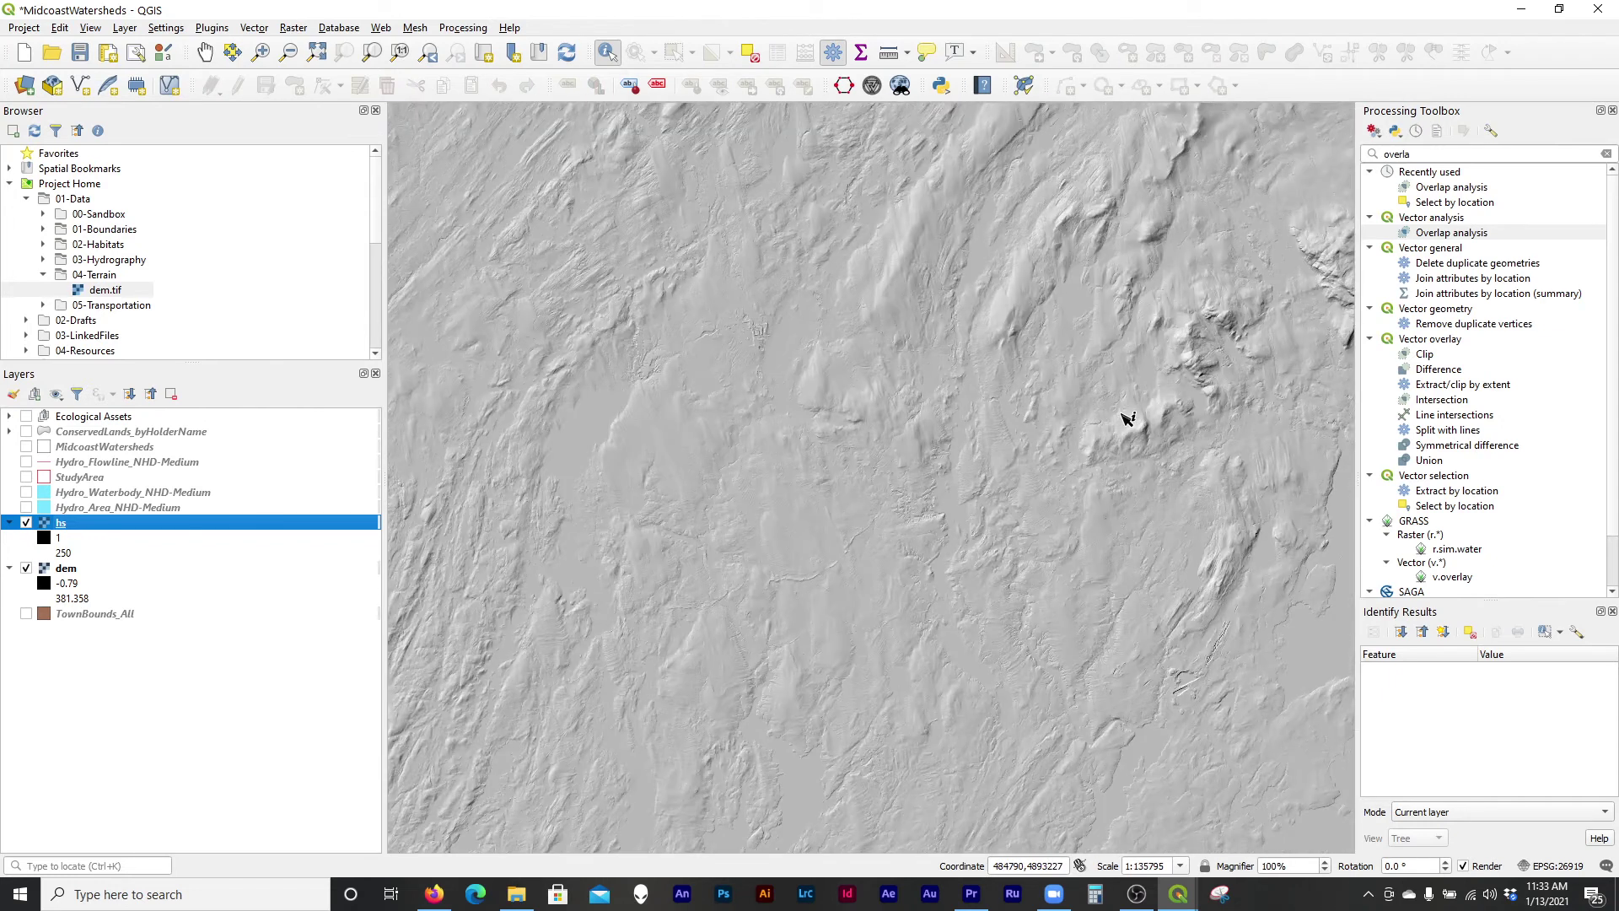
scroll(1138, 390, "down", 1)
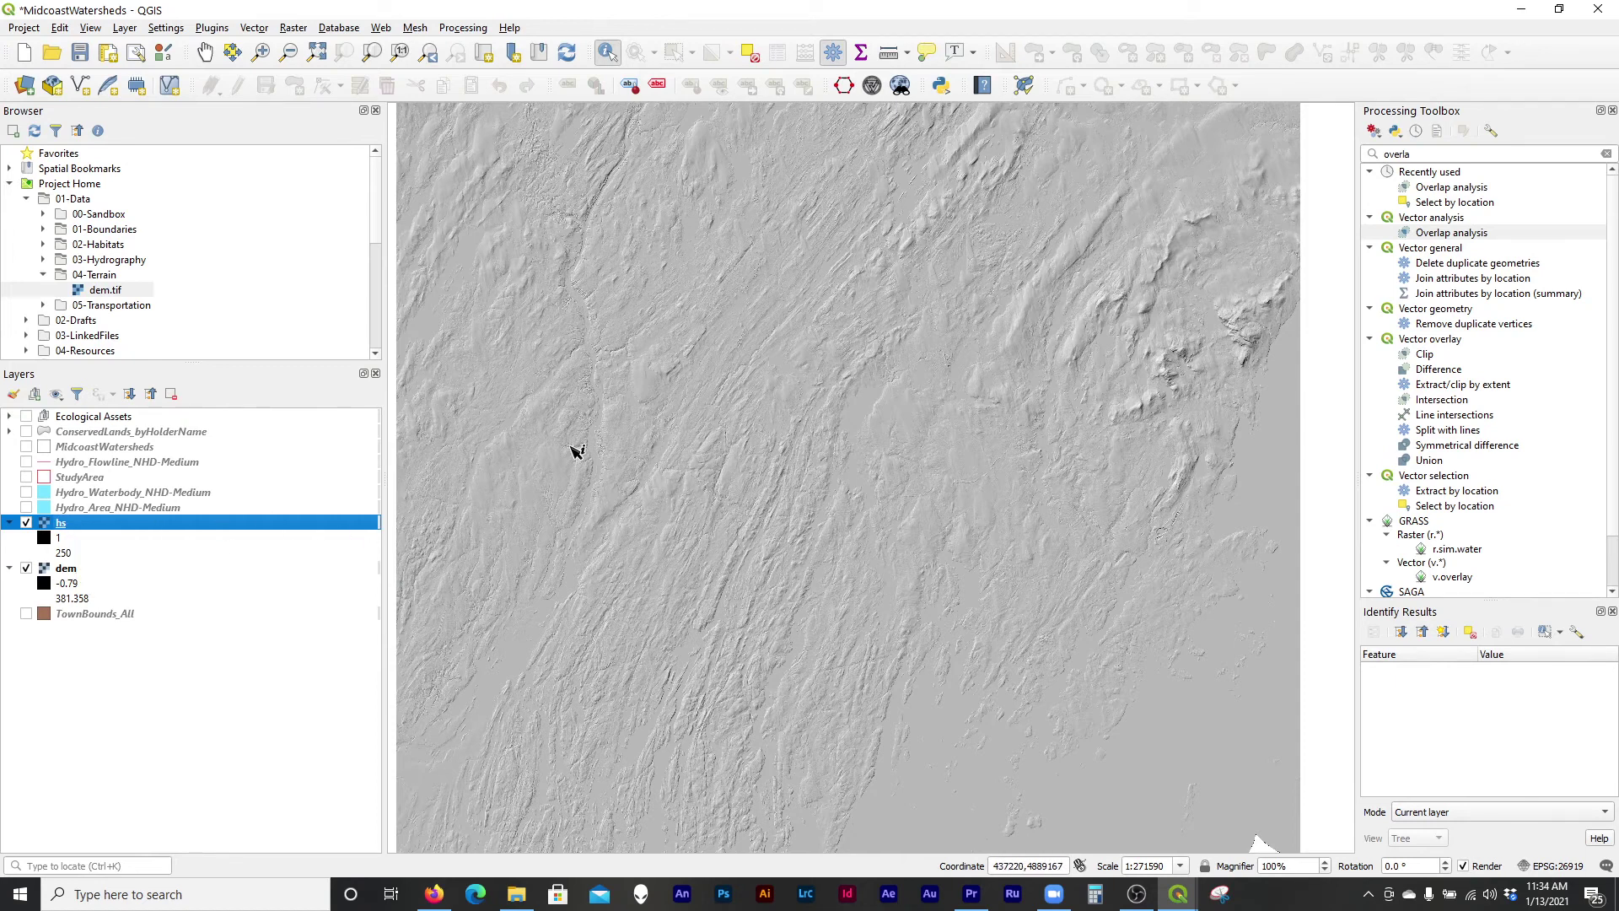
scroll(783, 531, "up", 1)
scroll(928, 492, "up", 1)
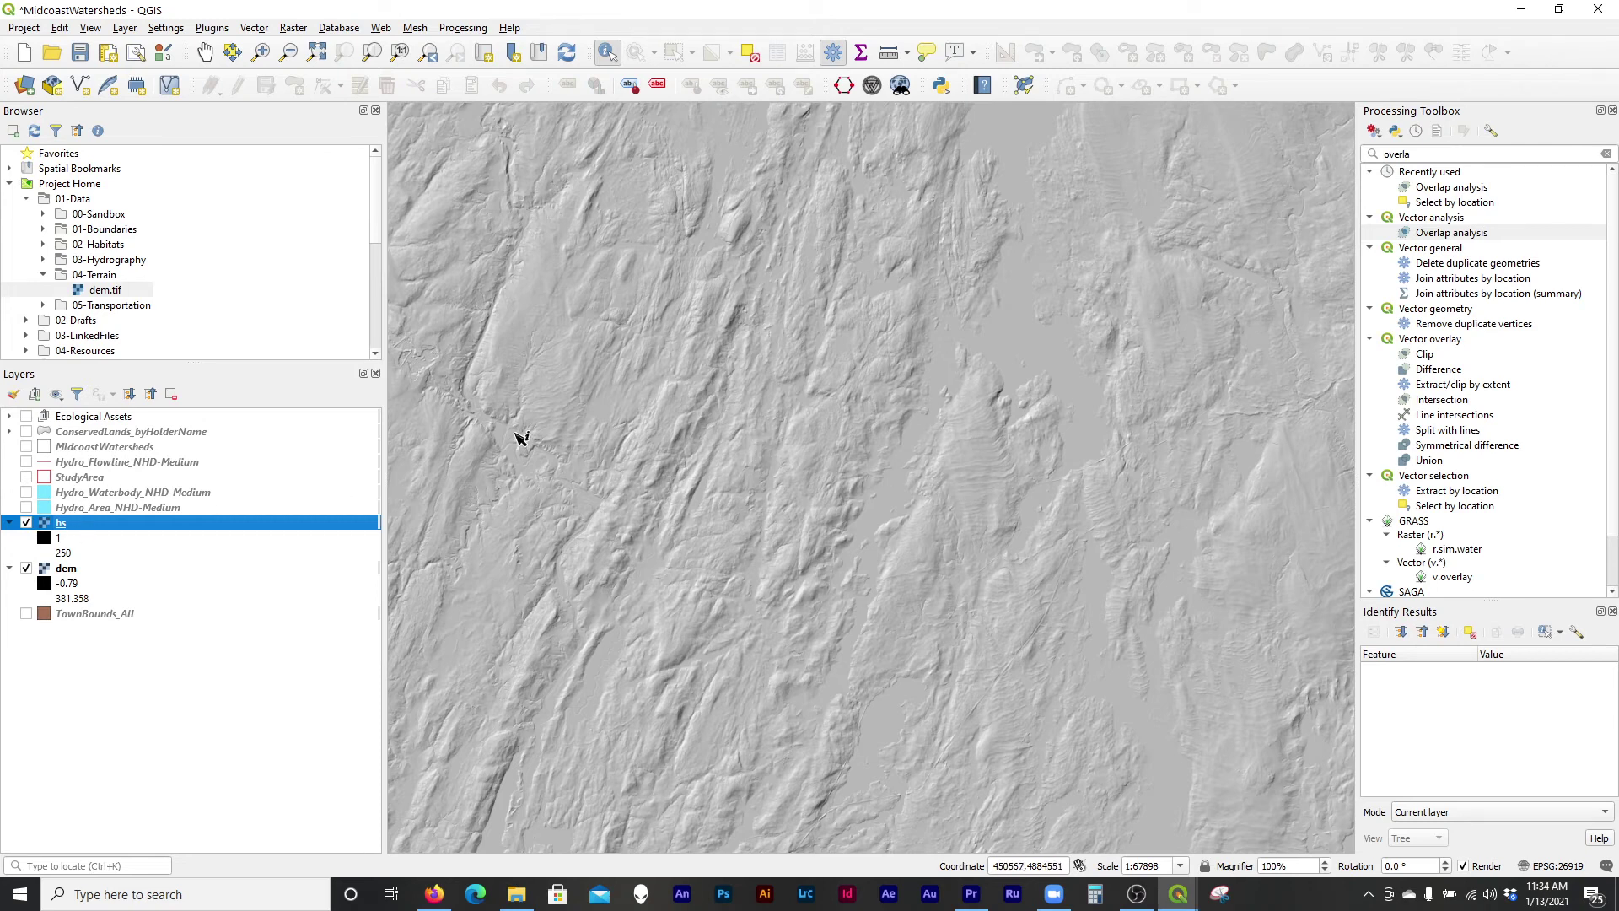
Stretch the hs symbology with a 2–98% cumulative count cut, giving 146 to 207.
right_click(126, 529)
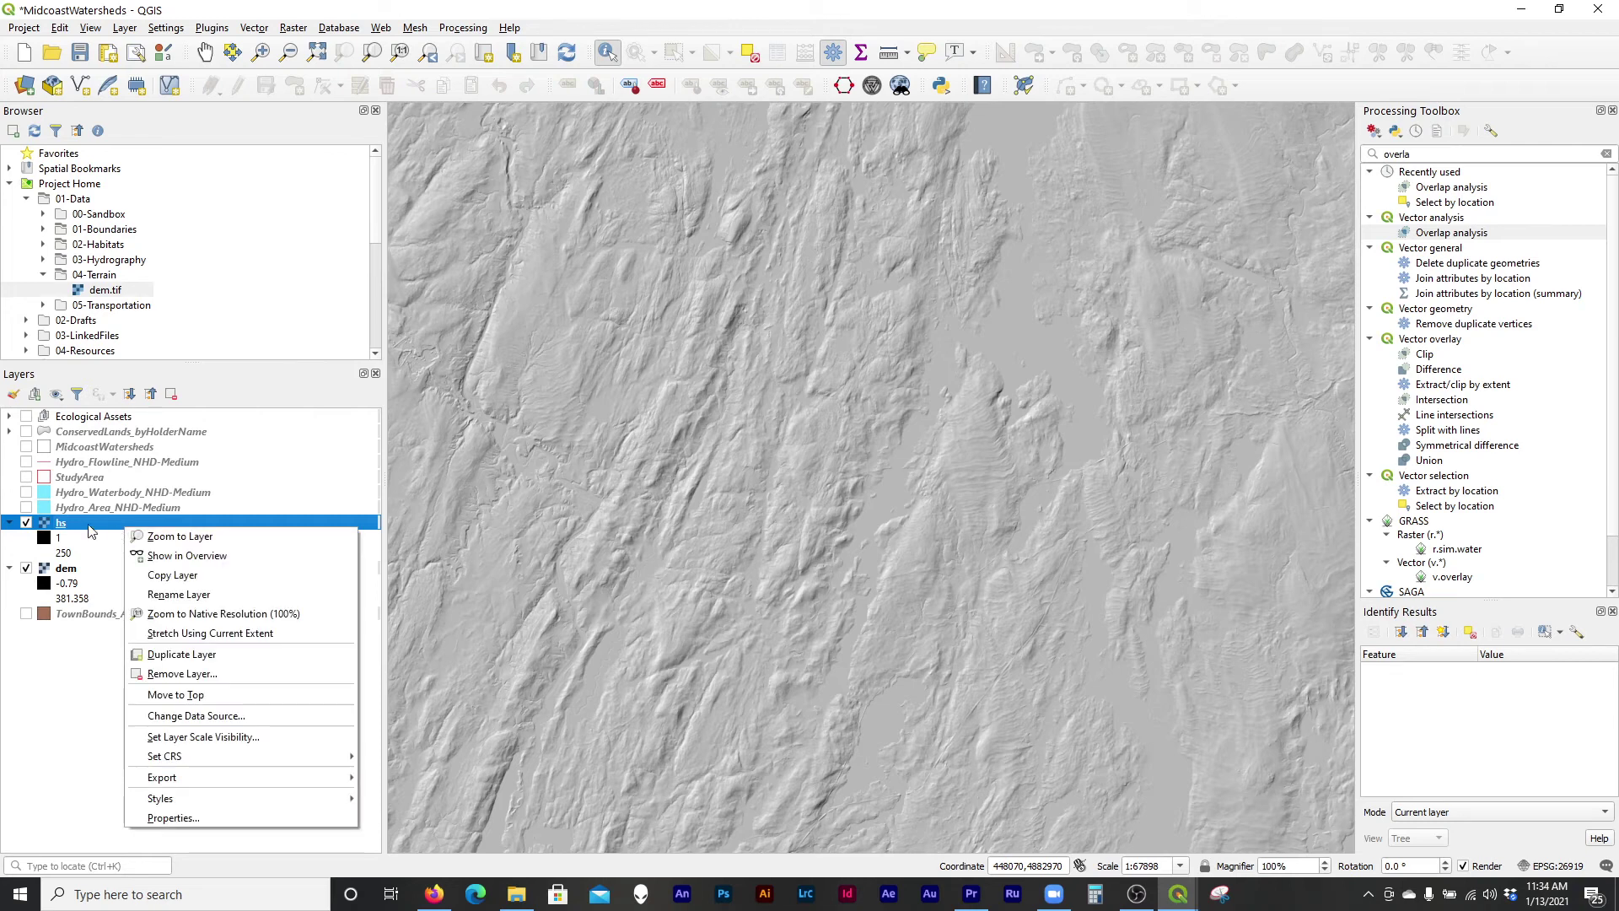
left_click(239, 818)
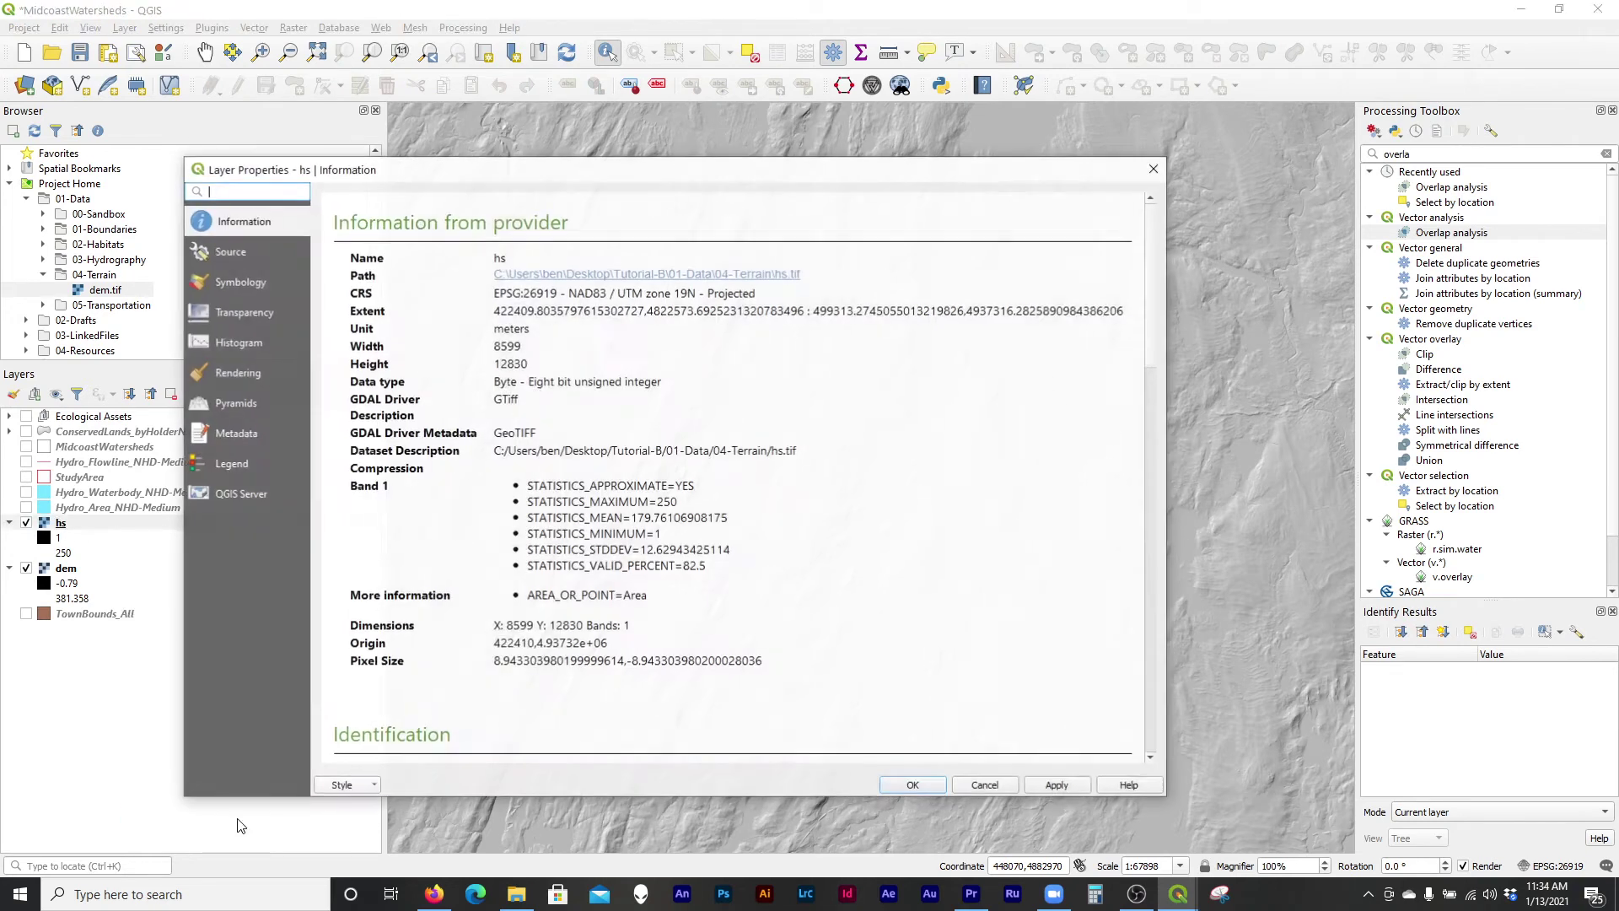
left_click(241, 280)
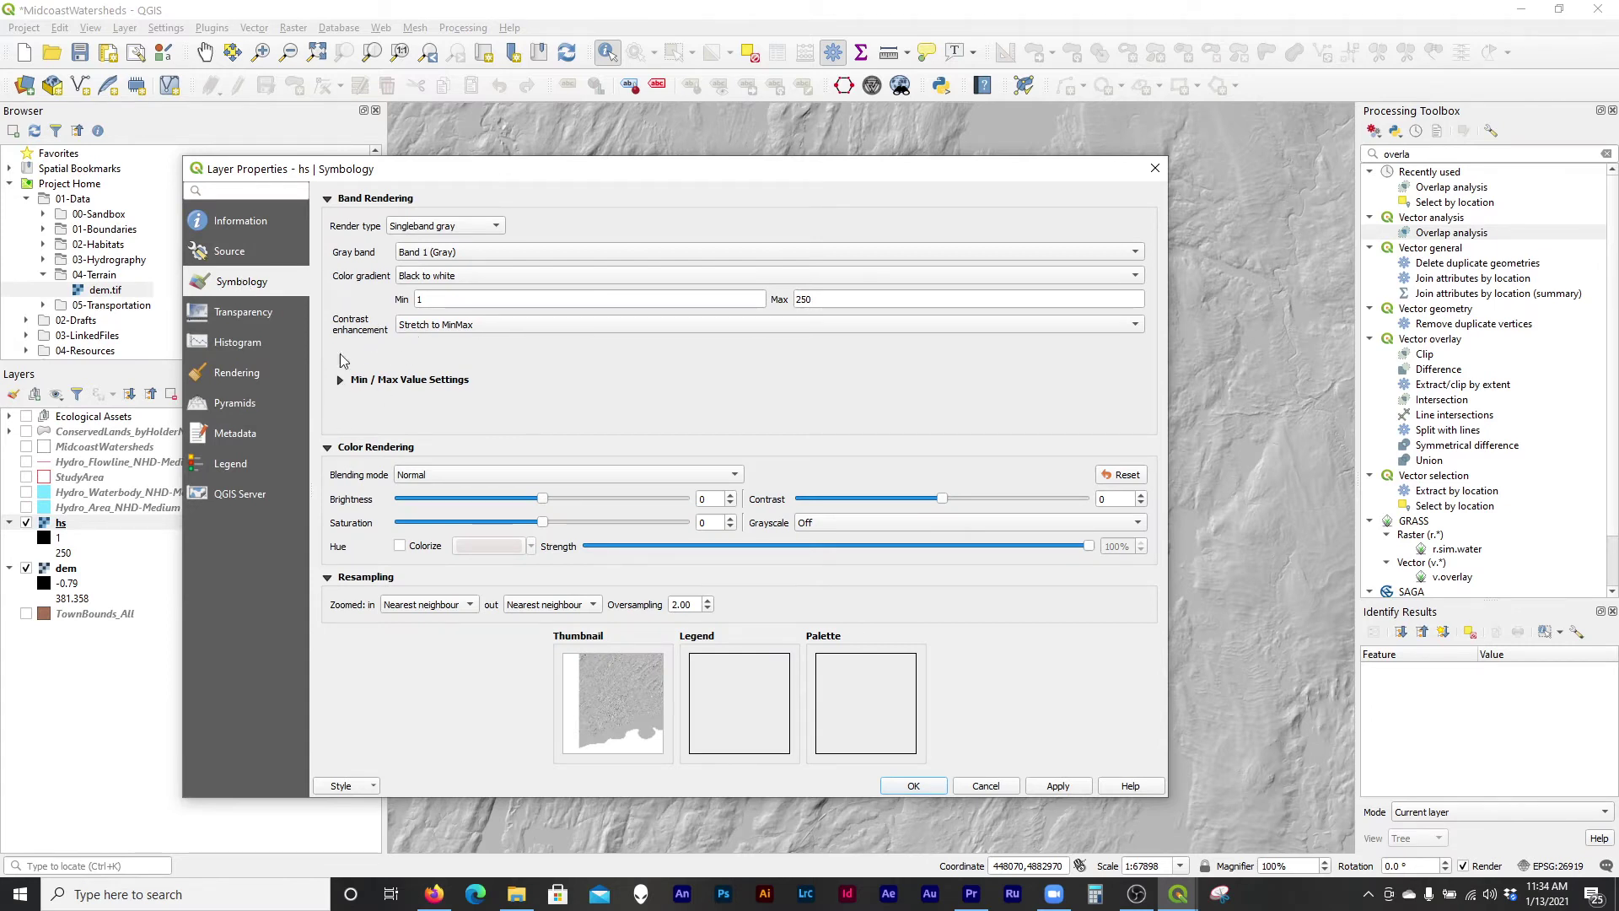
left_click_drag(447, 179, 1342, 121)
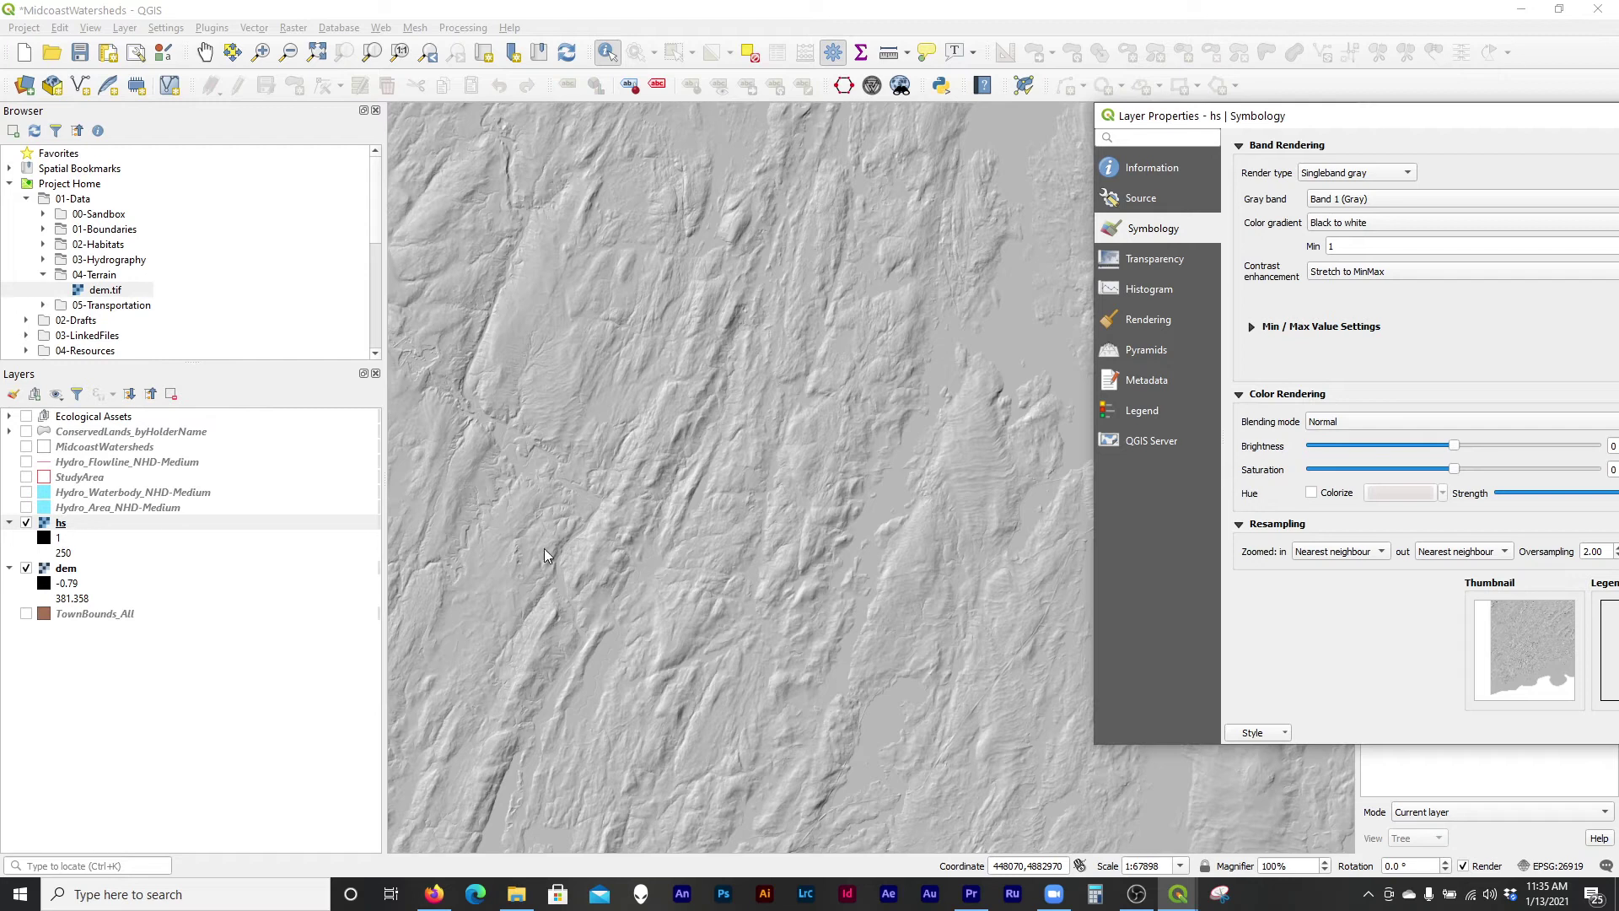
left_click(1252, 329)
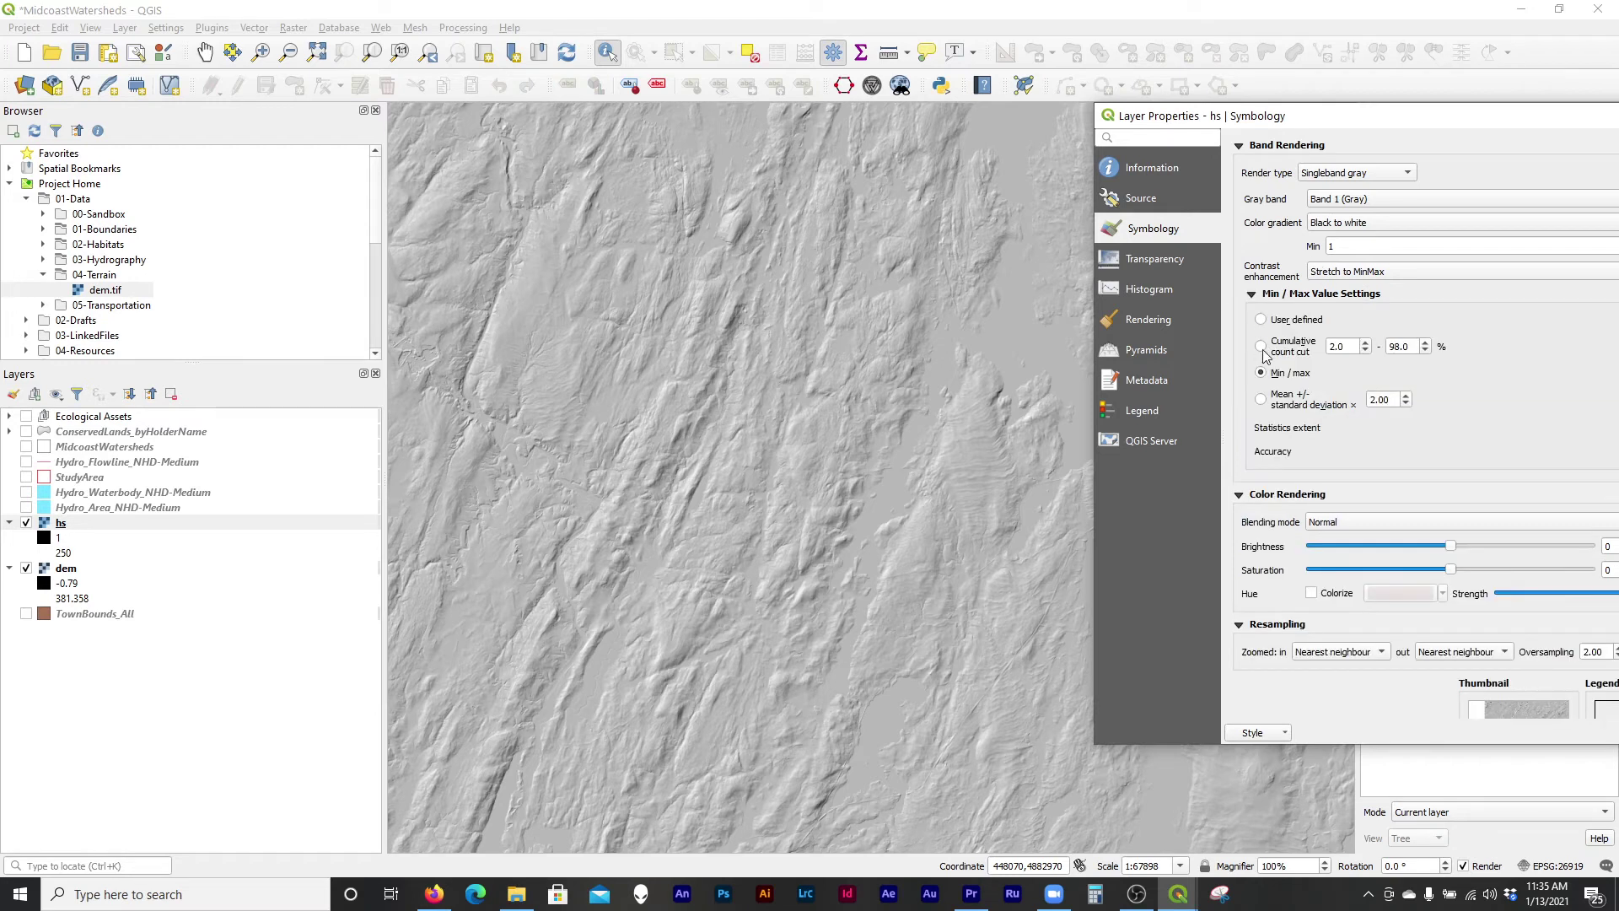
left_click_drag(1332, 125, 1169, 43)
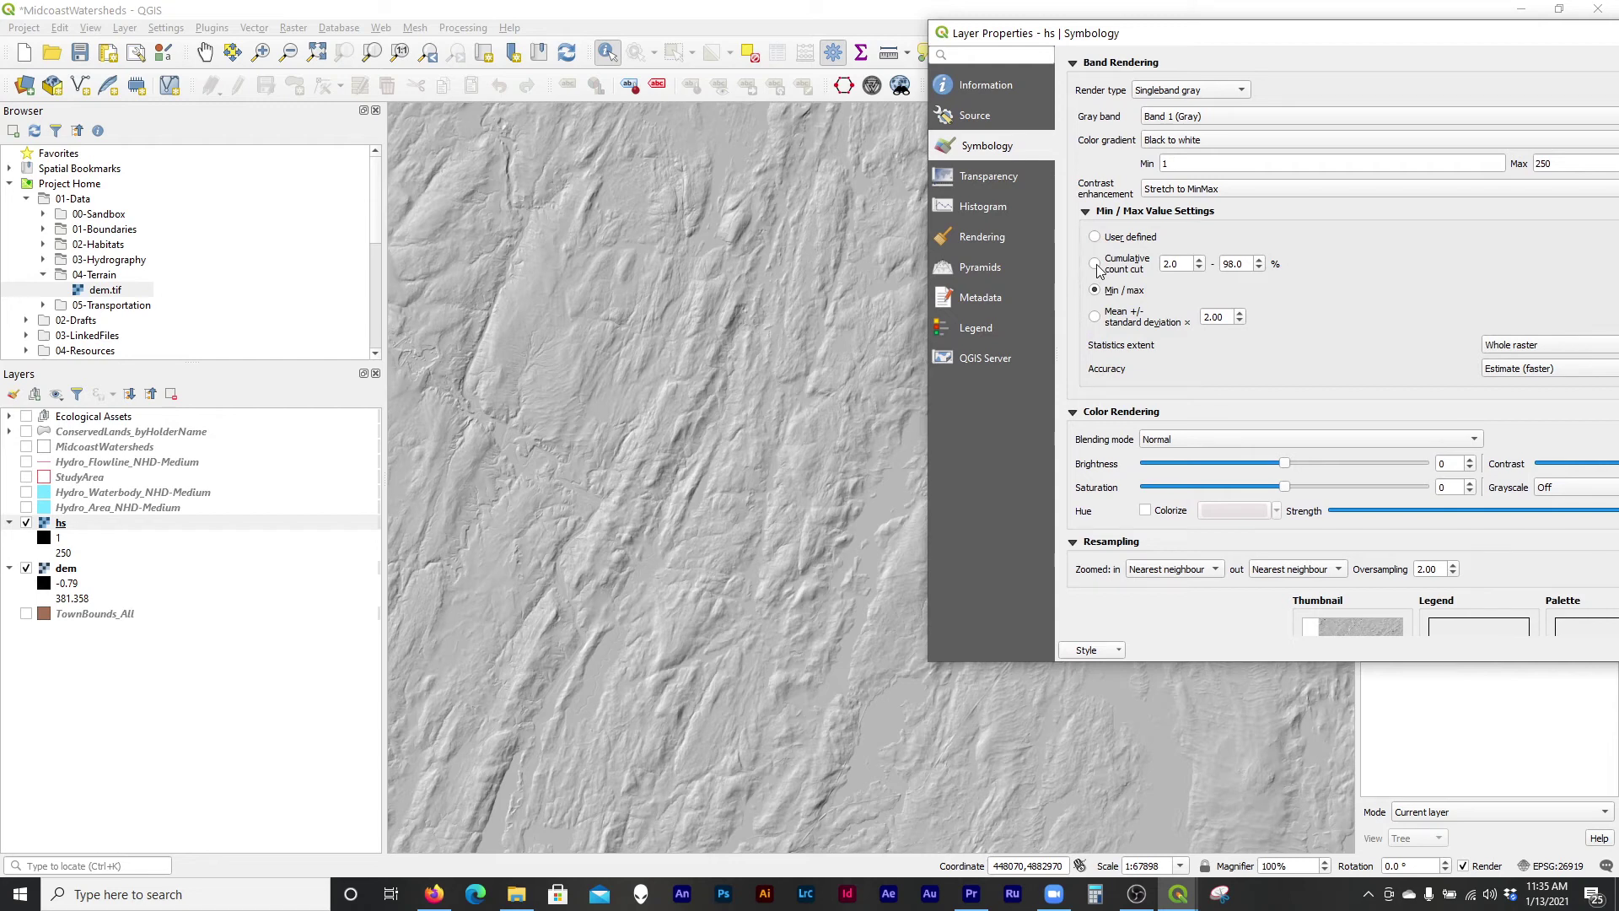
left_click_drag(1359, 37, 1006, 53)
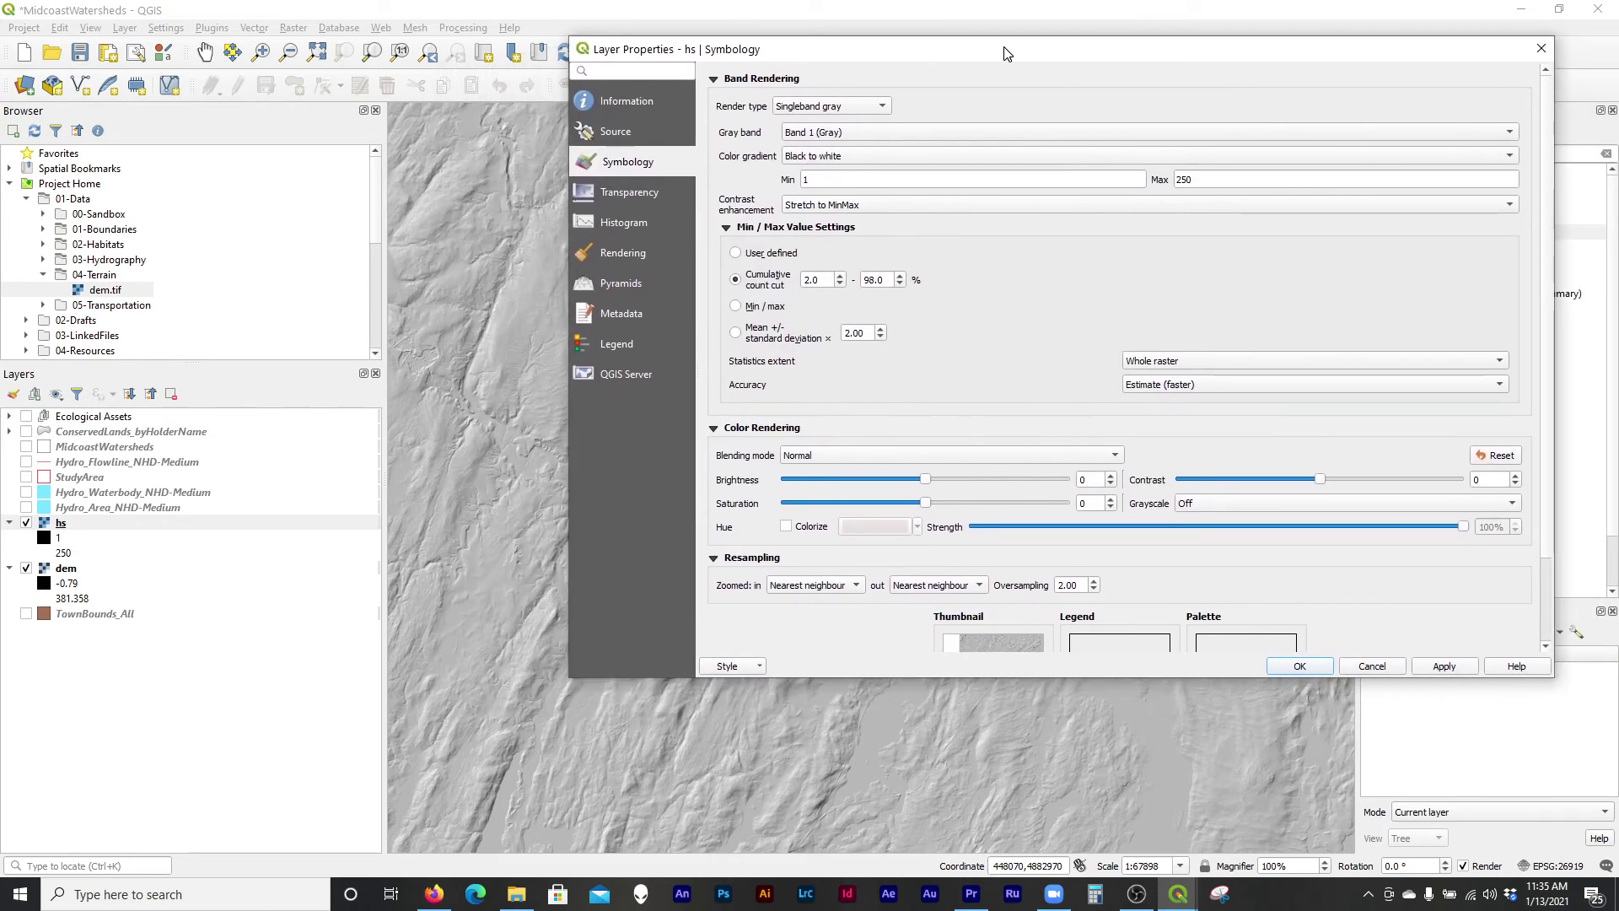
left_click(1447, 666)
left_click_drag(699, 49, 1348, 79)
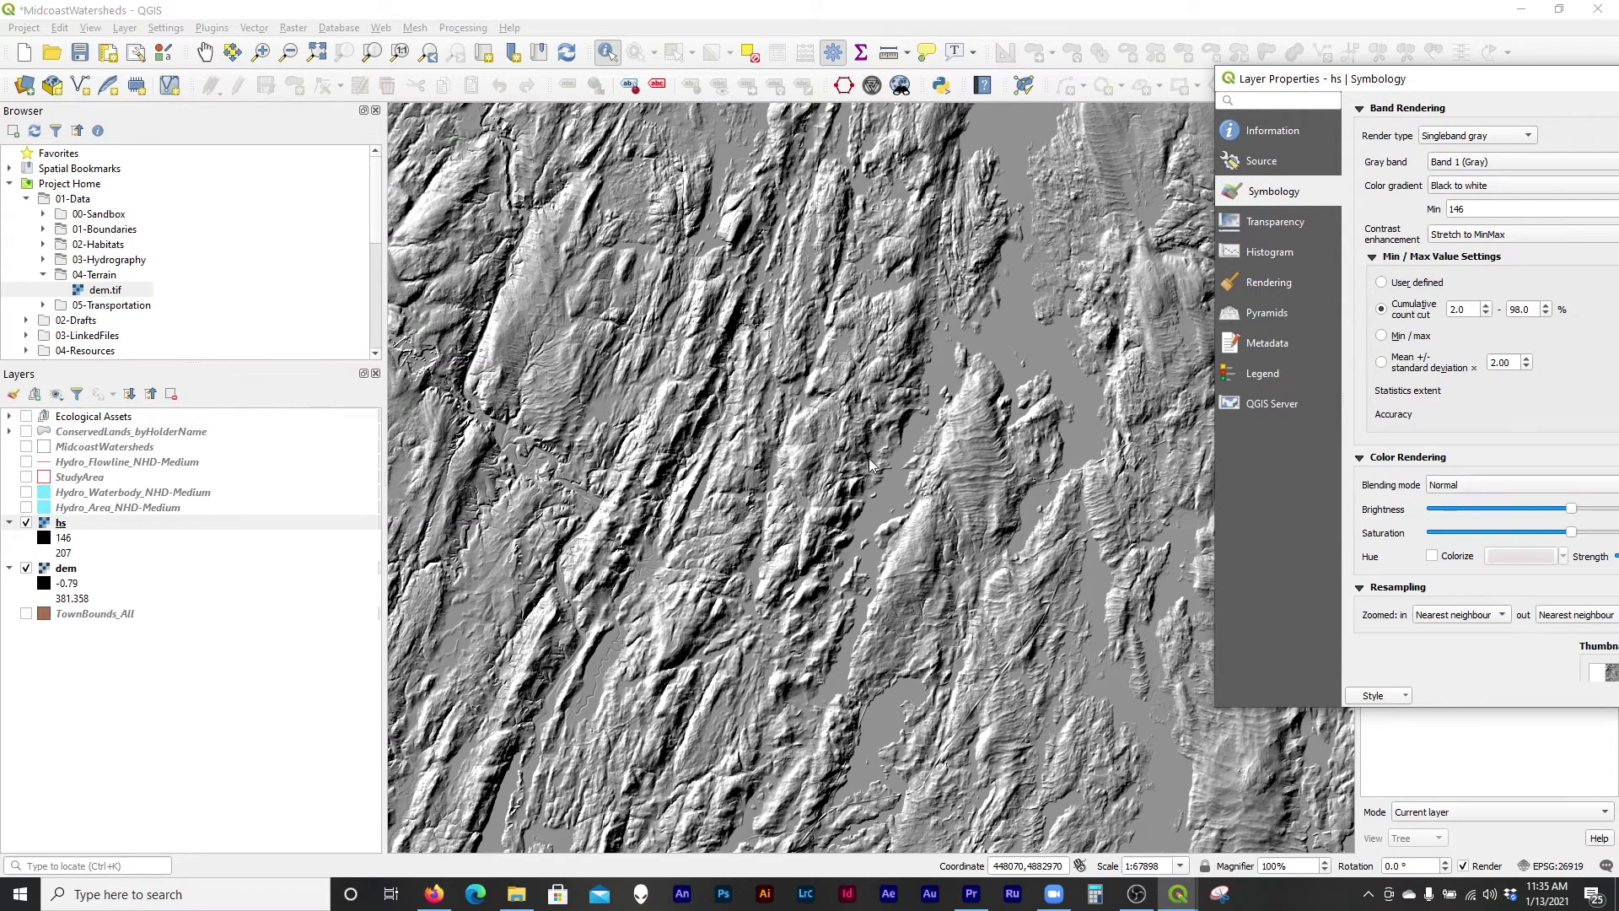
left_click_drag(1392, 84, 470, 76)
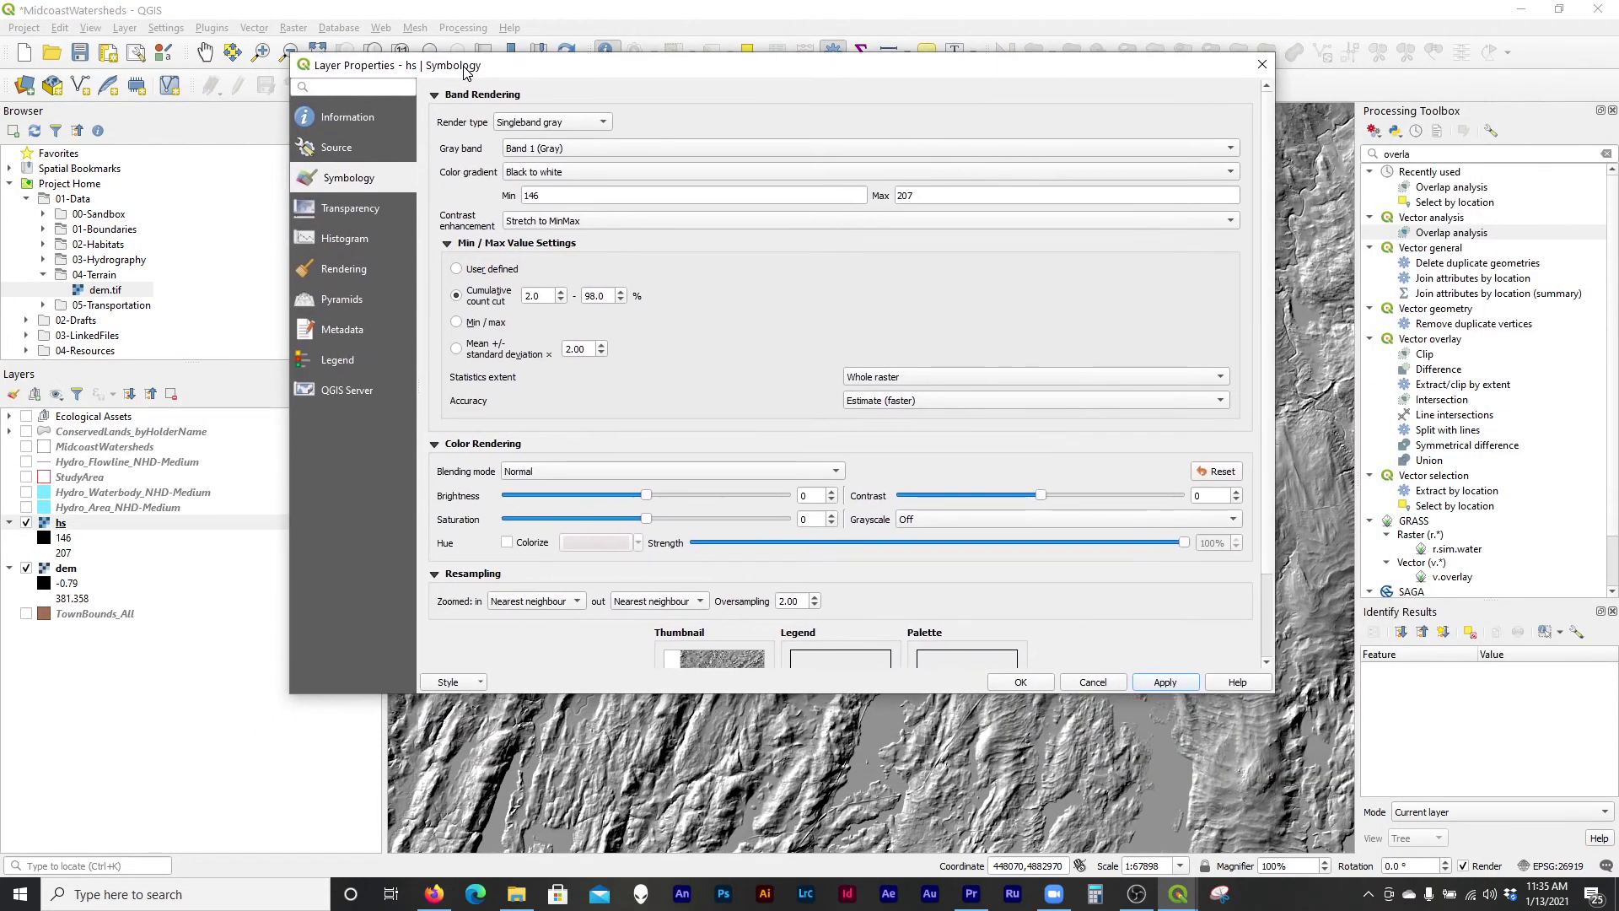
left_click_drag(470, 76, 387, 93)
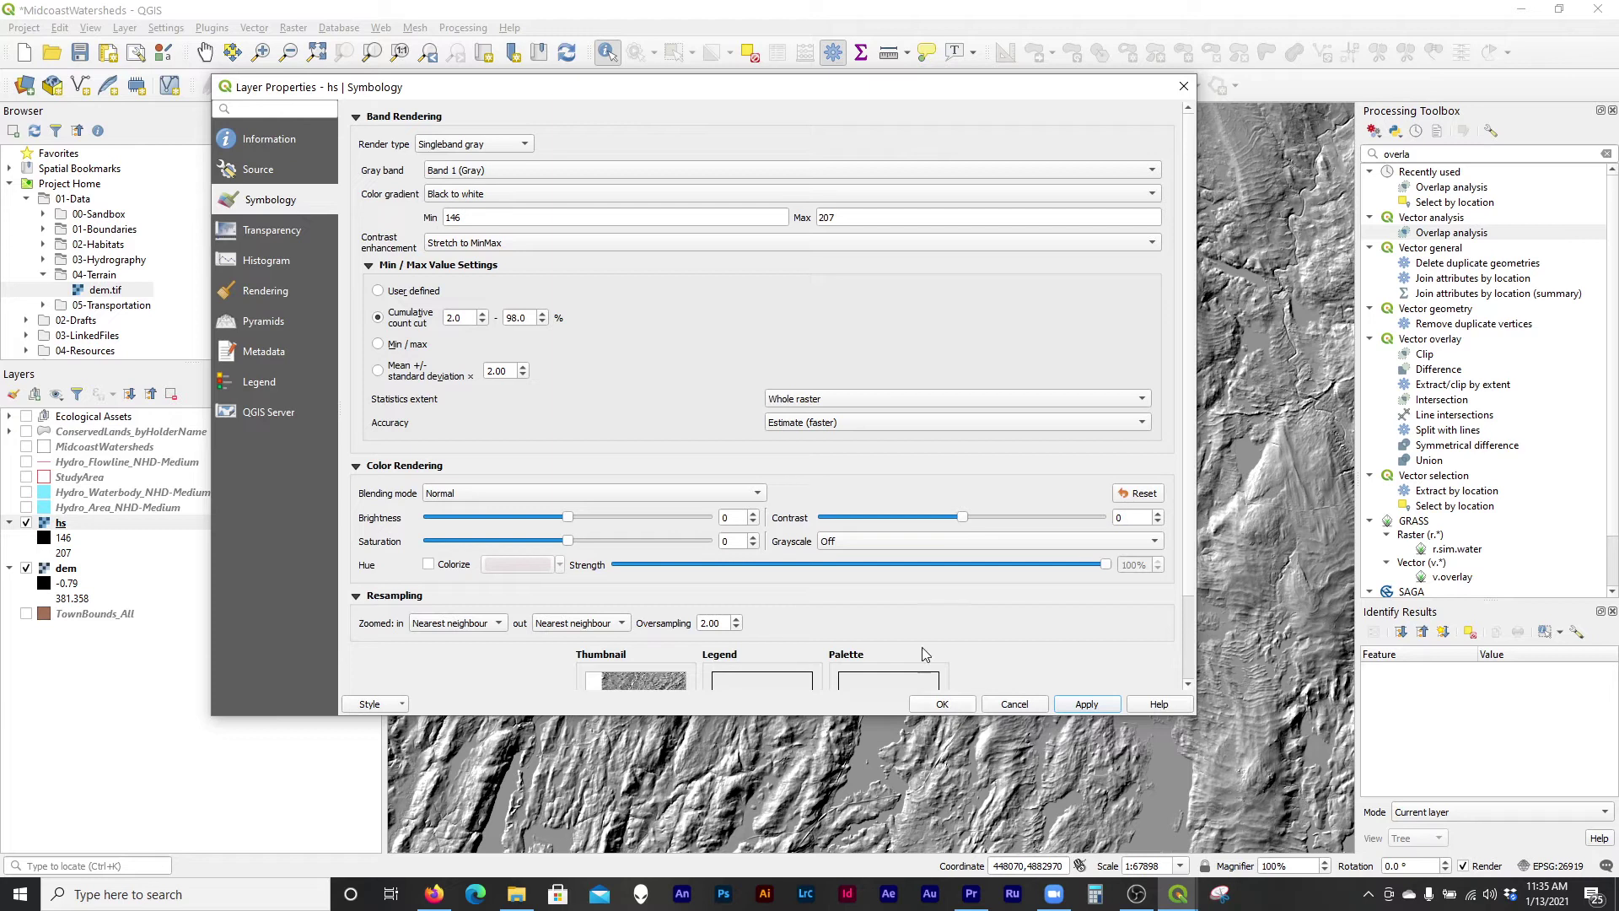
left_click(961, 705)
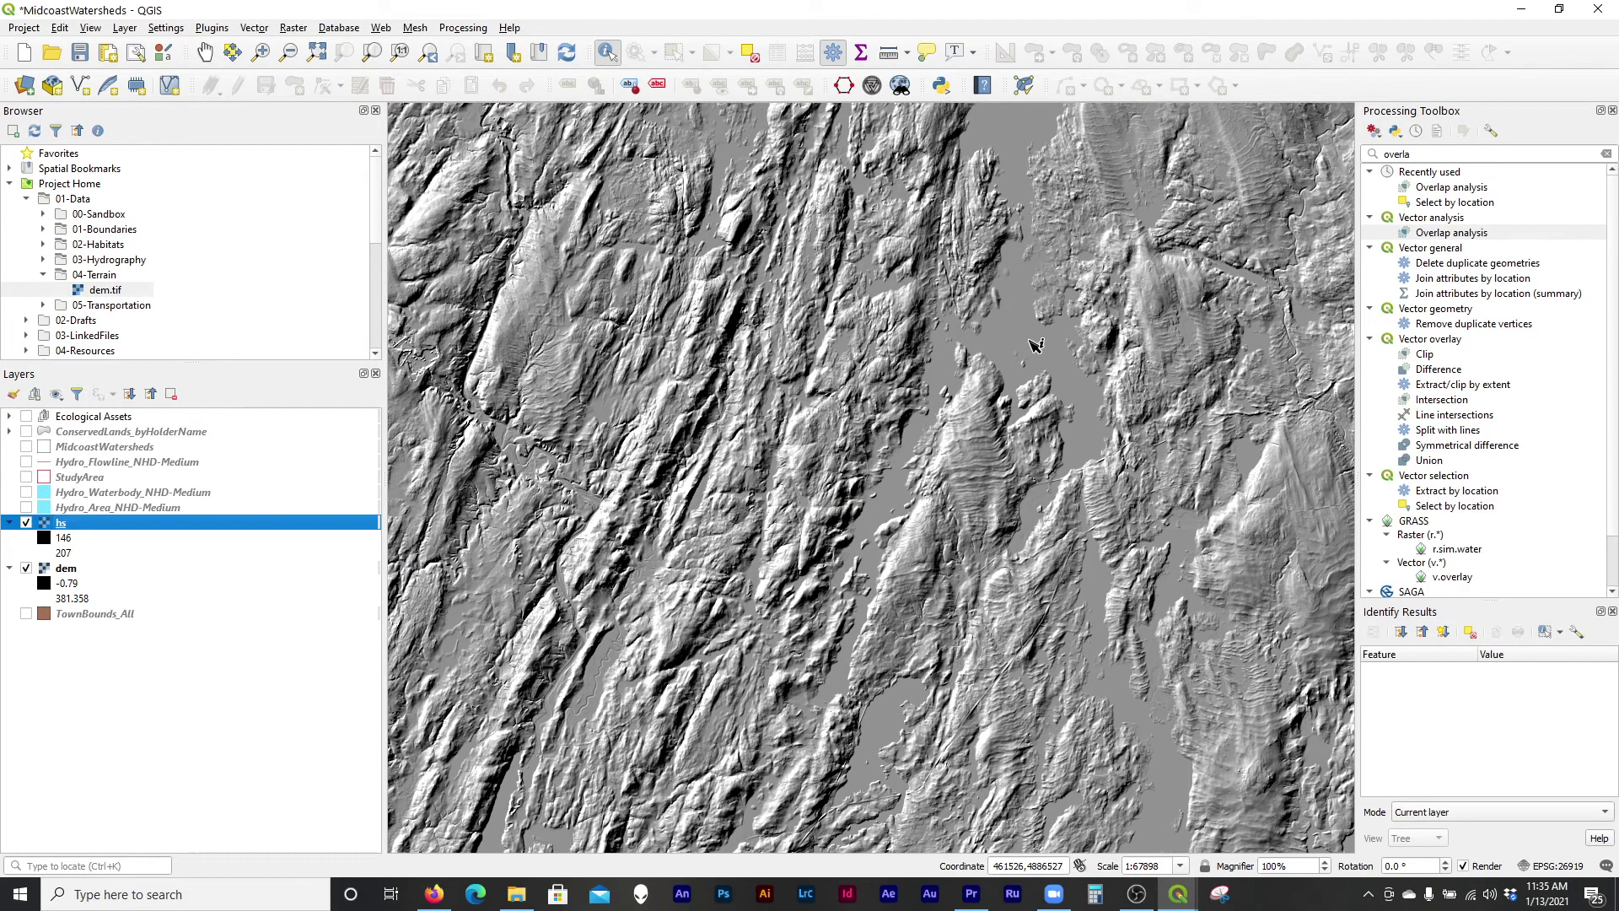
Zoom out, hide the hs layer, and select the dem layer in the Layers panel.
scroll(1020, 316, "down", 1)
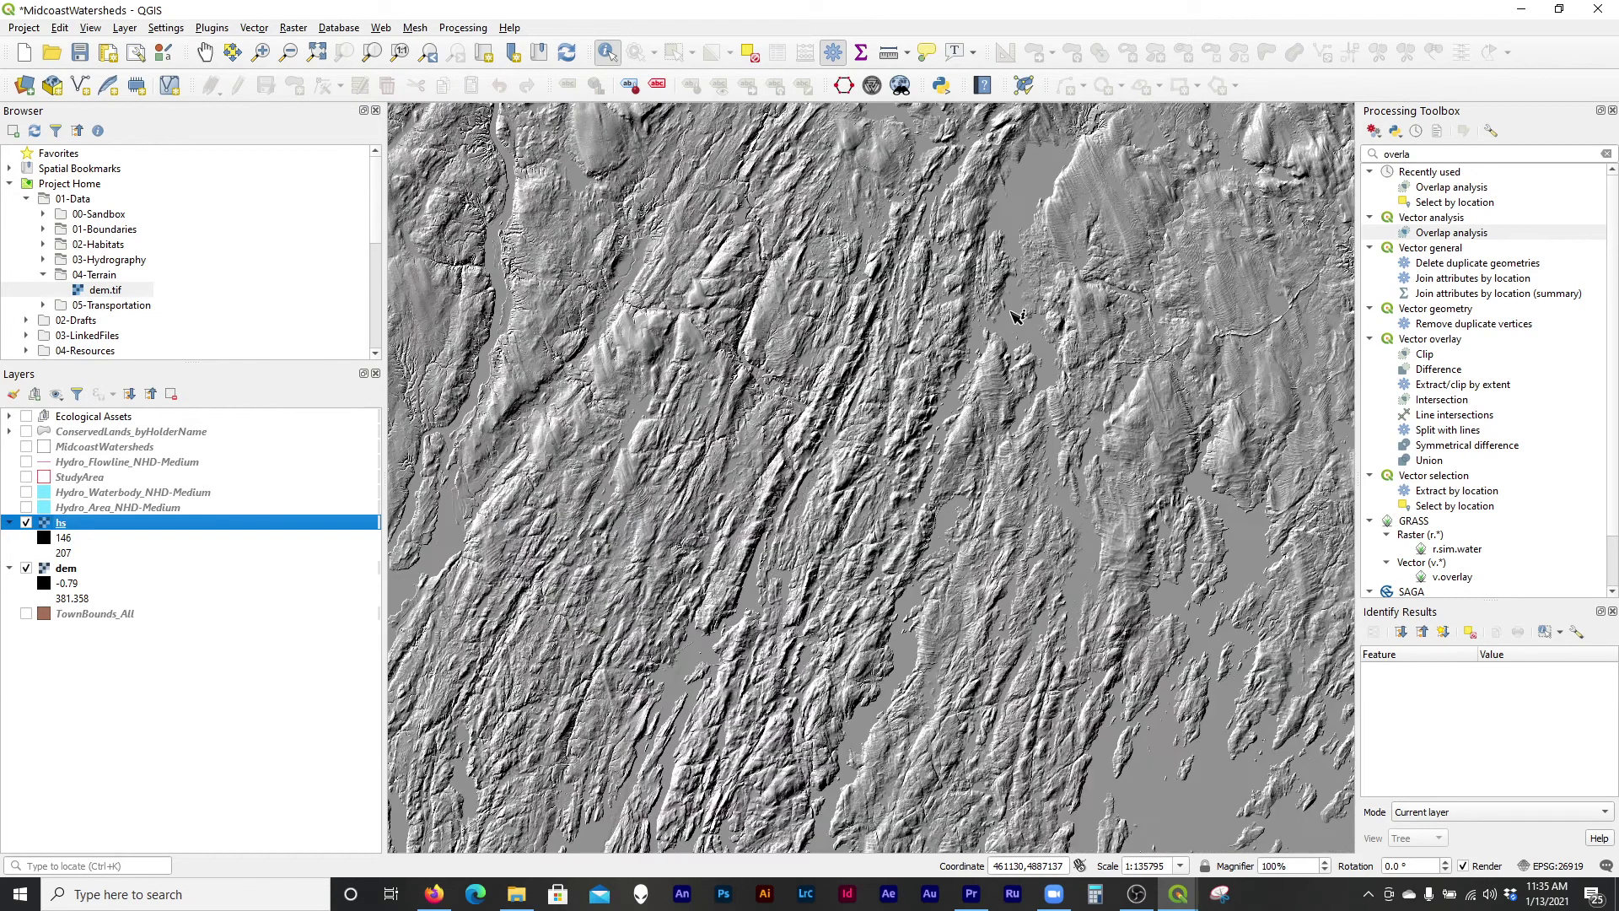
left_click(26, 524)
scroll(901, 562, "down", 2)
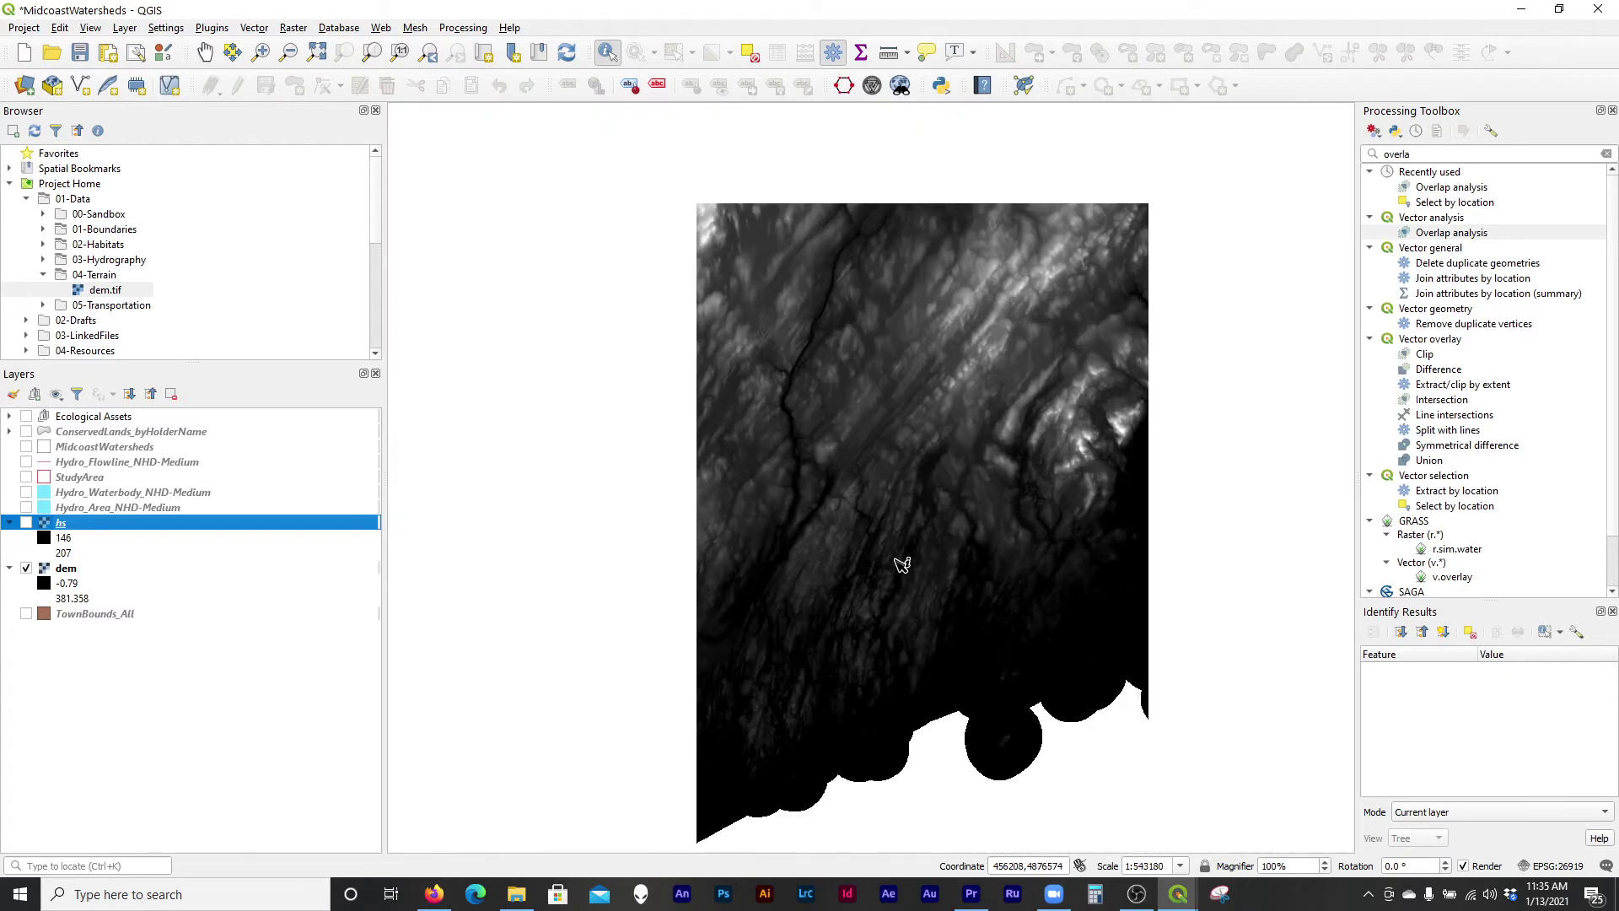
scroll(987, 461, "up", 1)
left_click(74, 571)
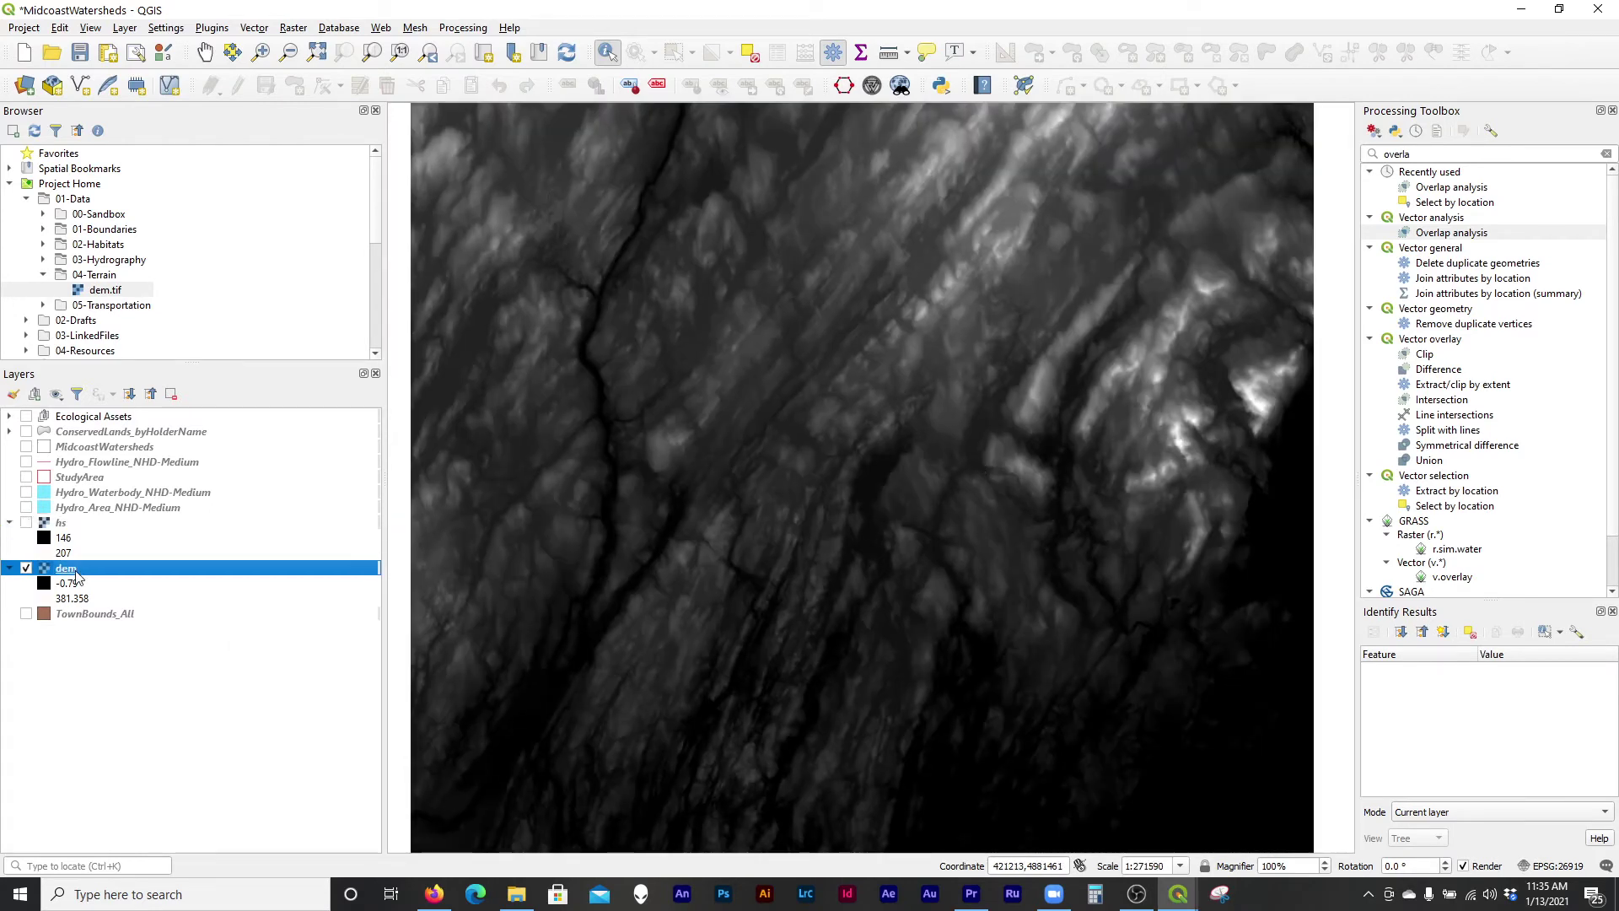
right_click(76, 575)
Render the dem as singleband pseudocolor with the Greens colour ramp.
left_click(221, 852)
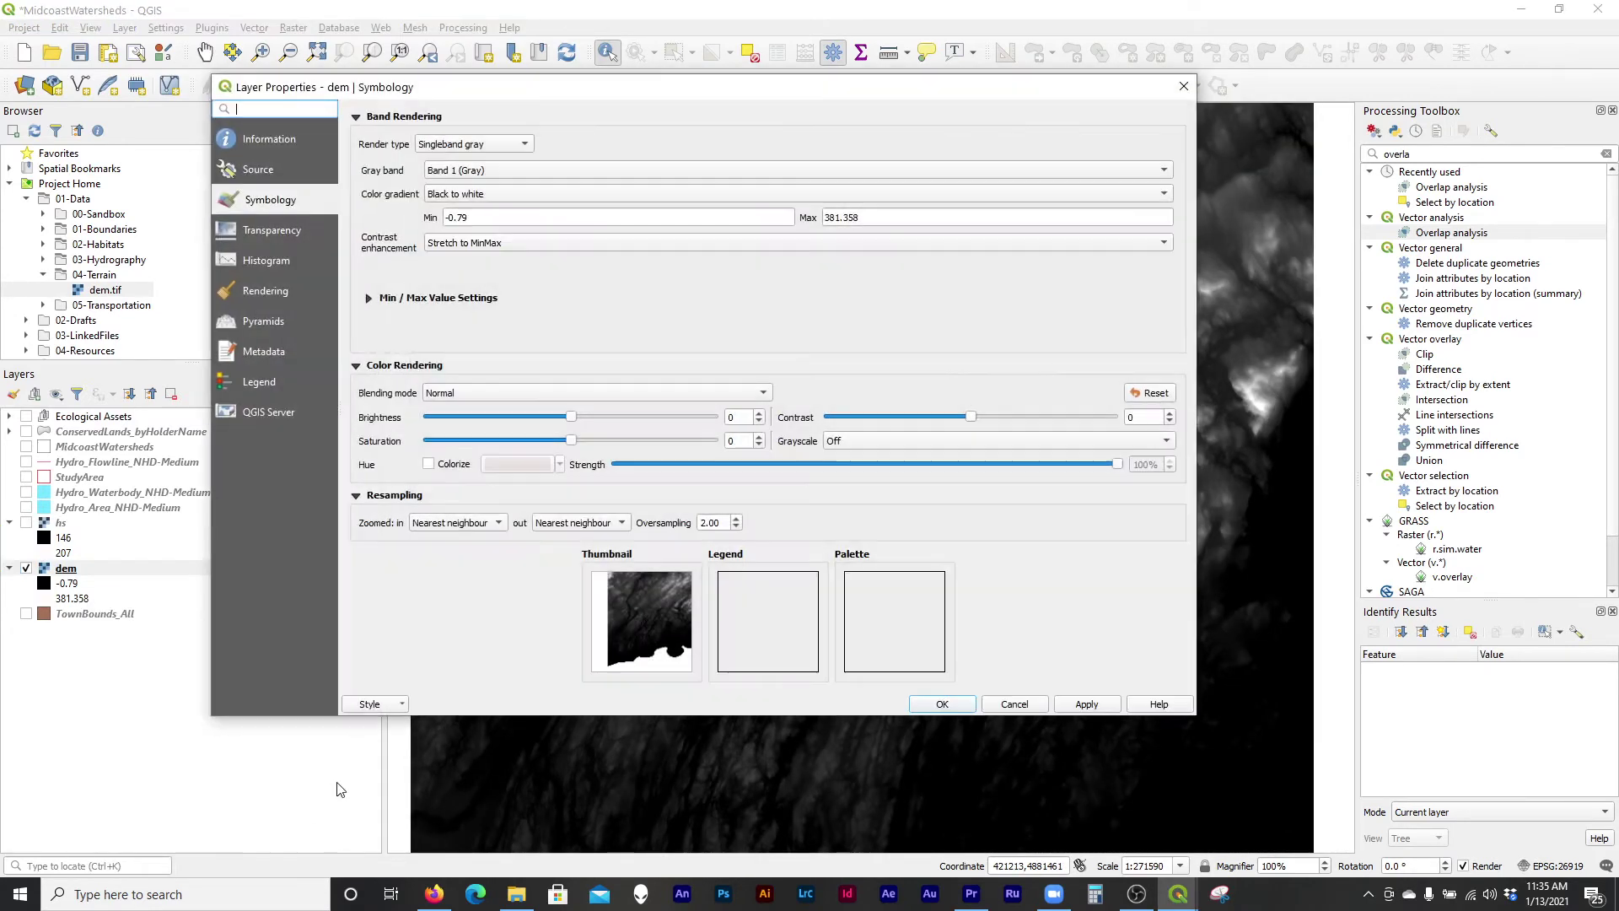
left_click(511, 147)
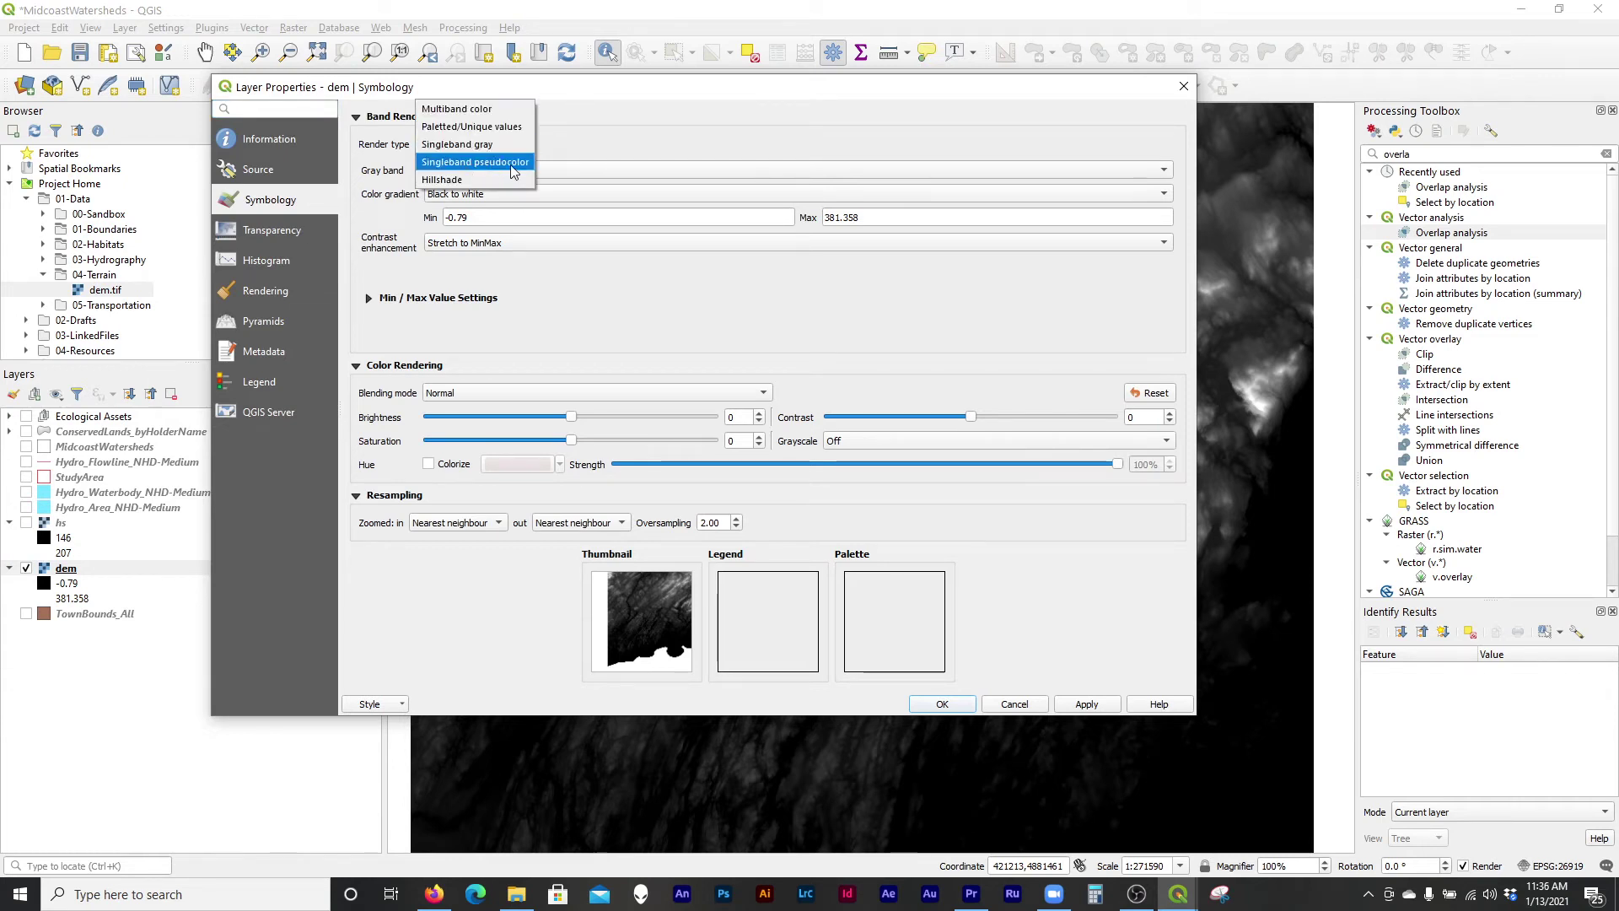
left_click(494, 165)
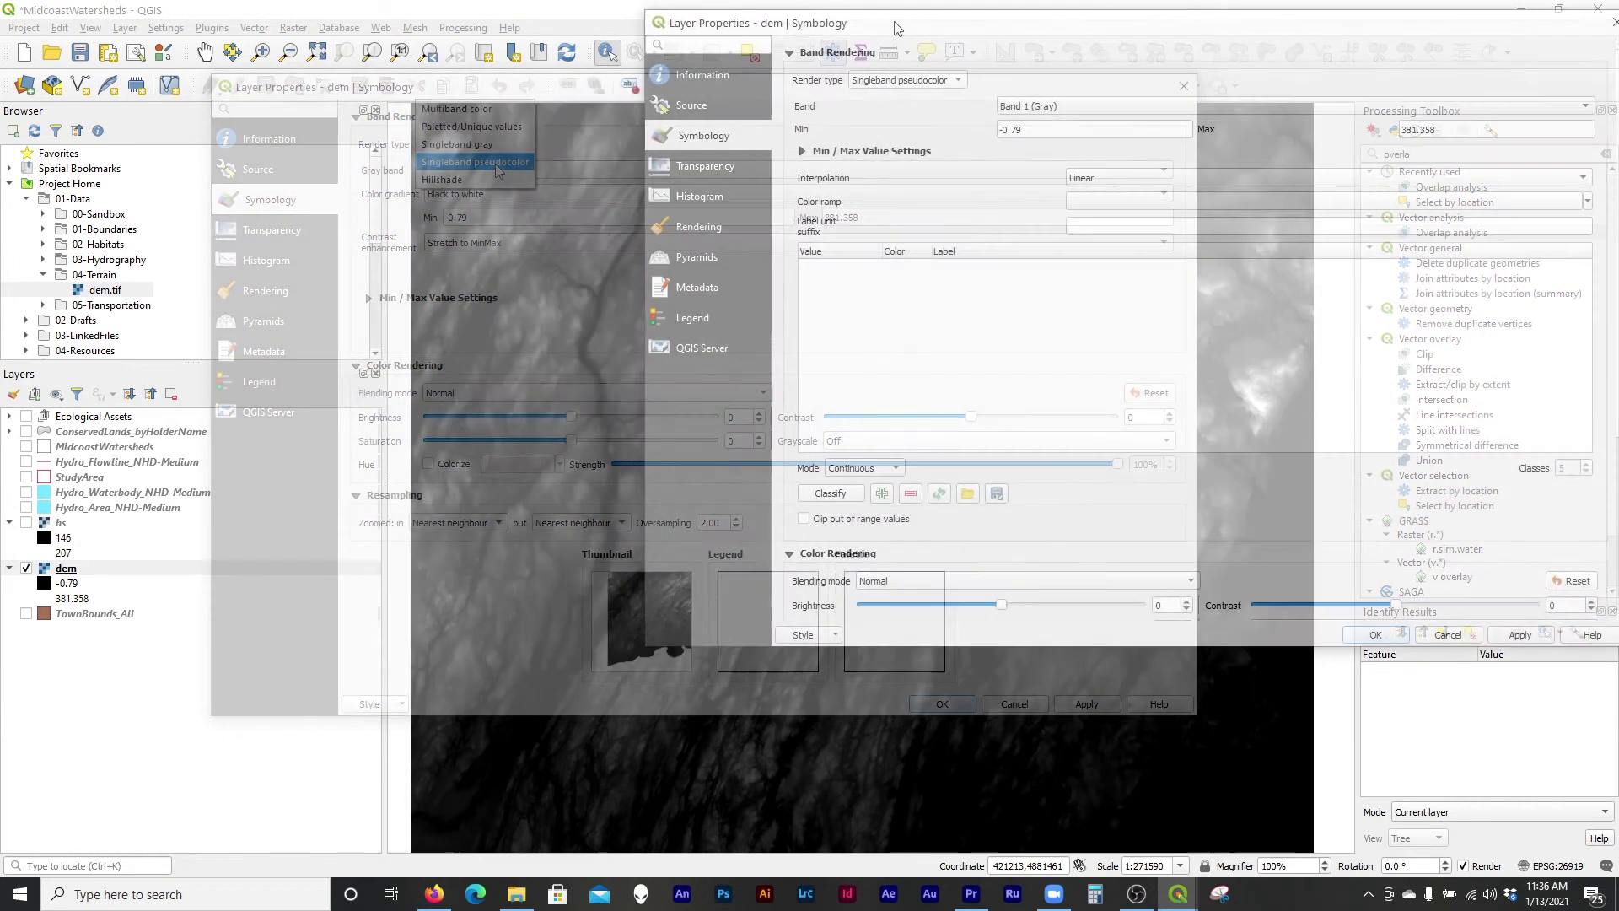
left_click_drag(896, 28, 711, 40)
scroll(1182, 420, "down", 1)
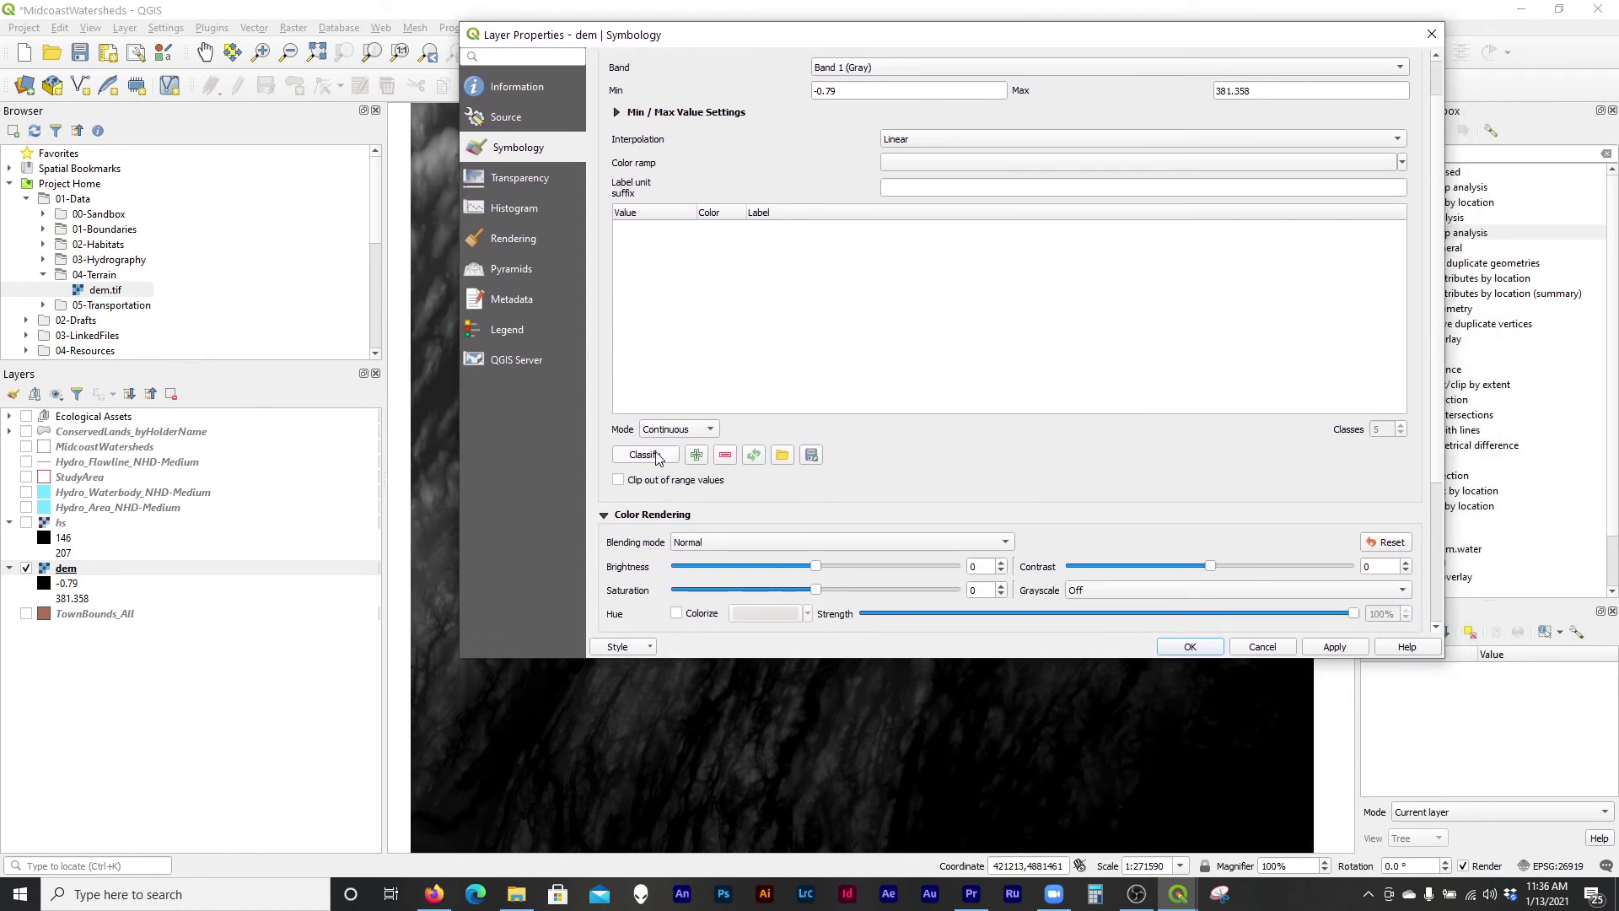
scroll(836, 382, "up", 1)
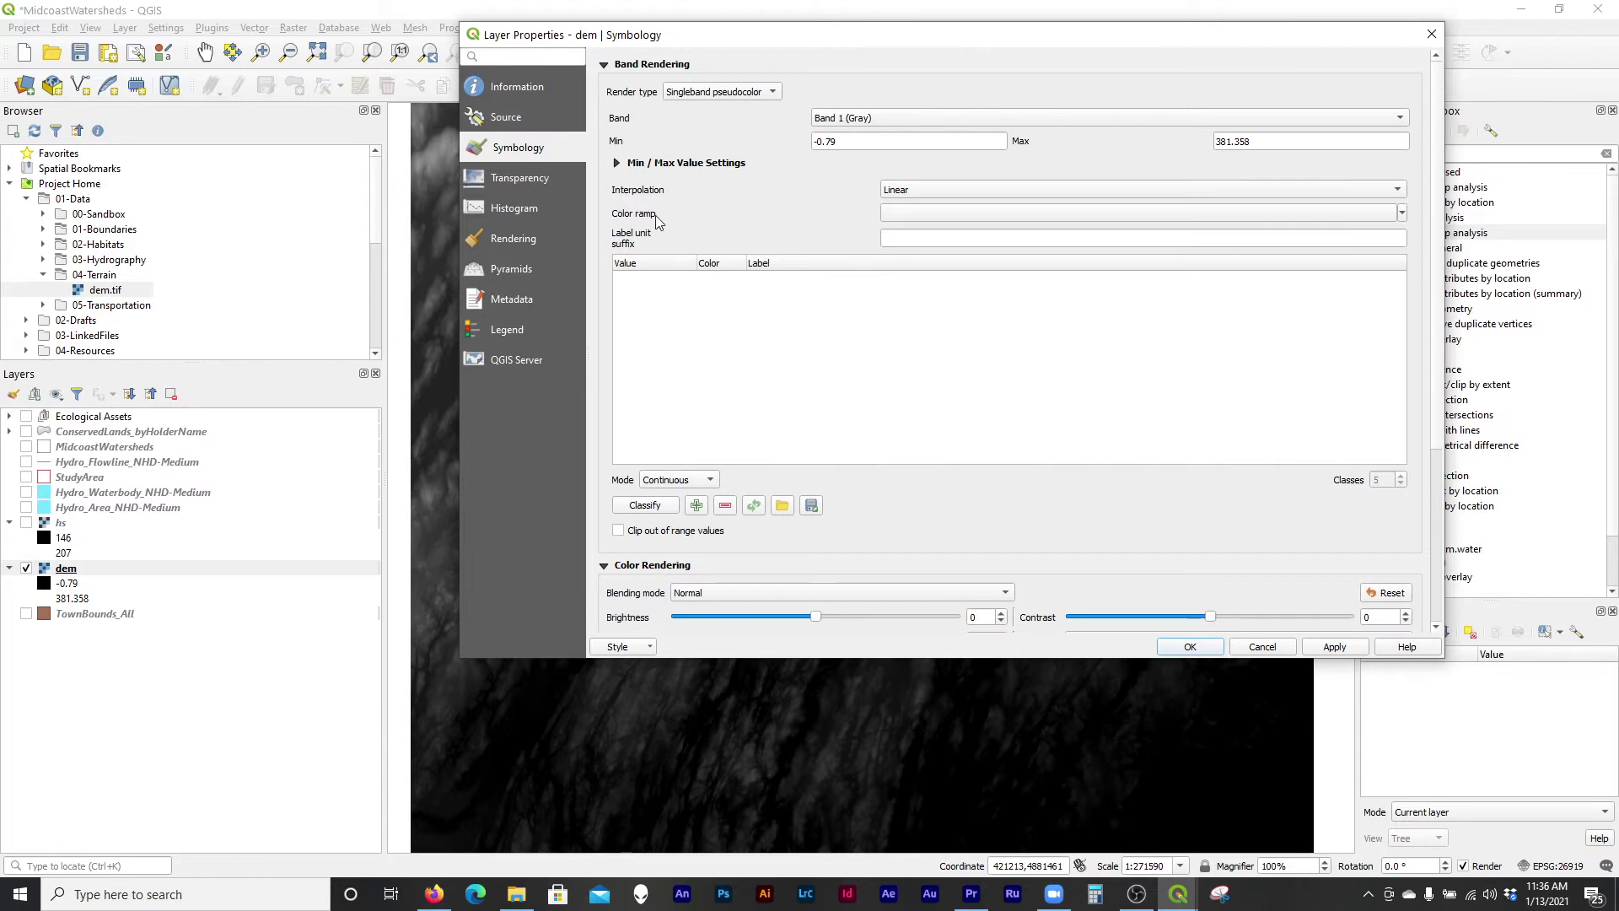
left_click(1402, 215)
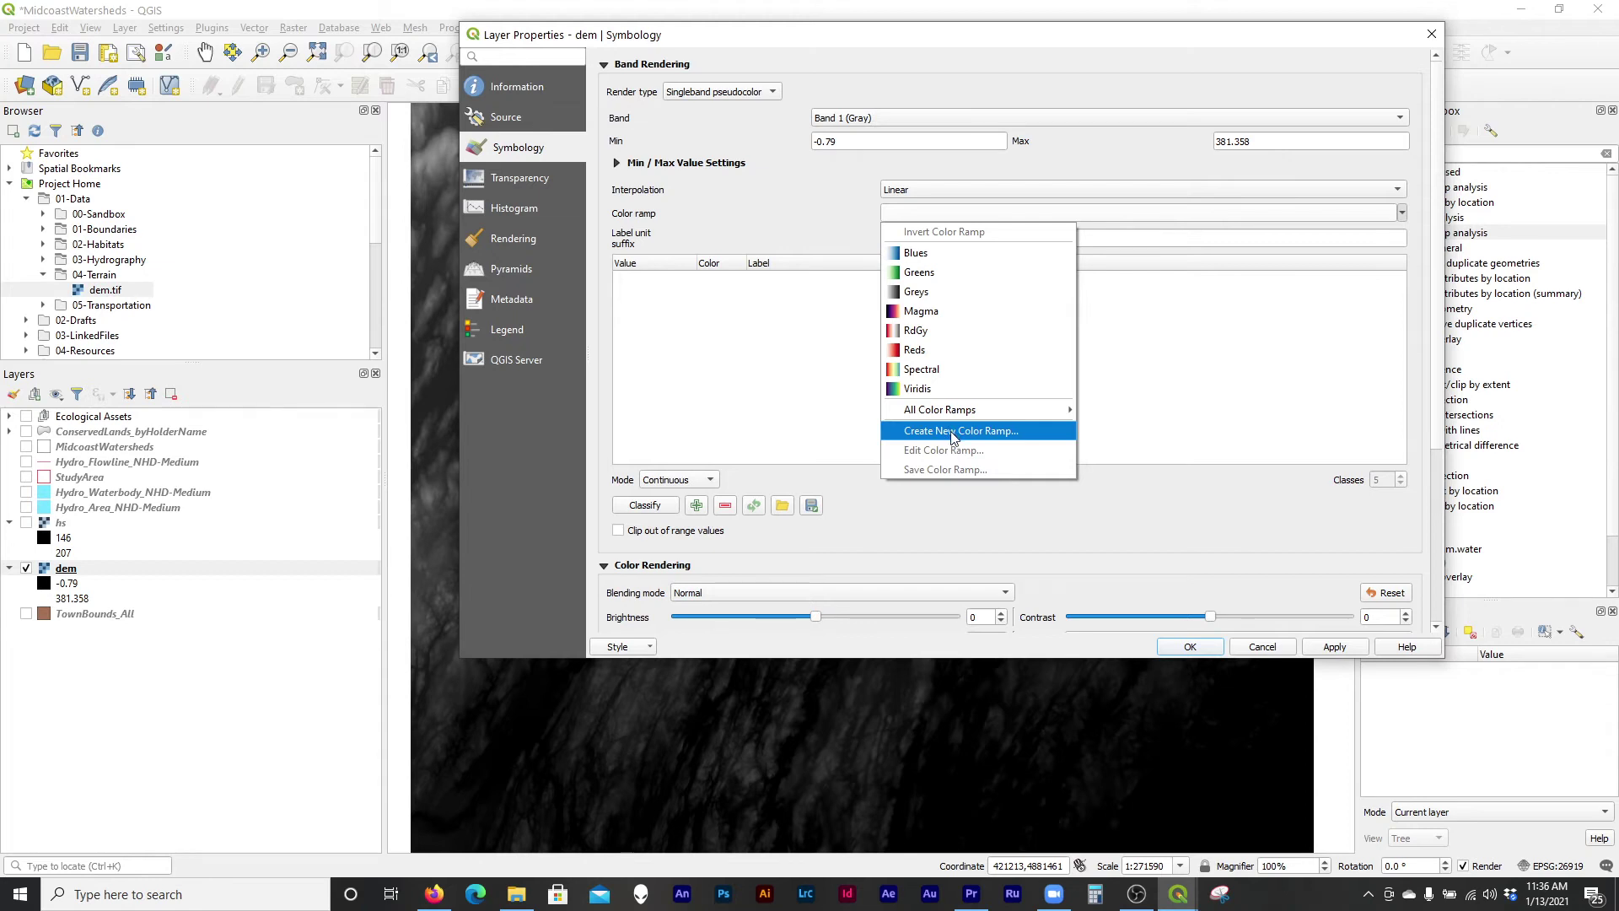
left_click(975, 274)
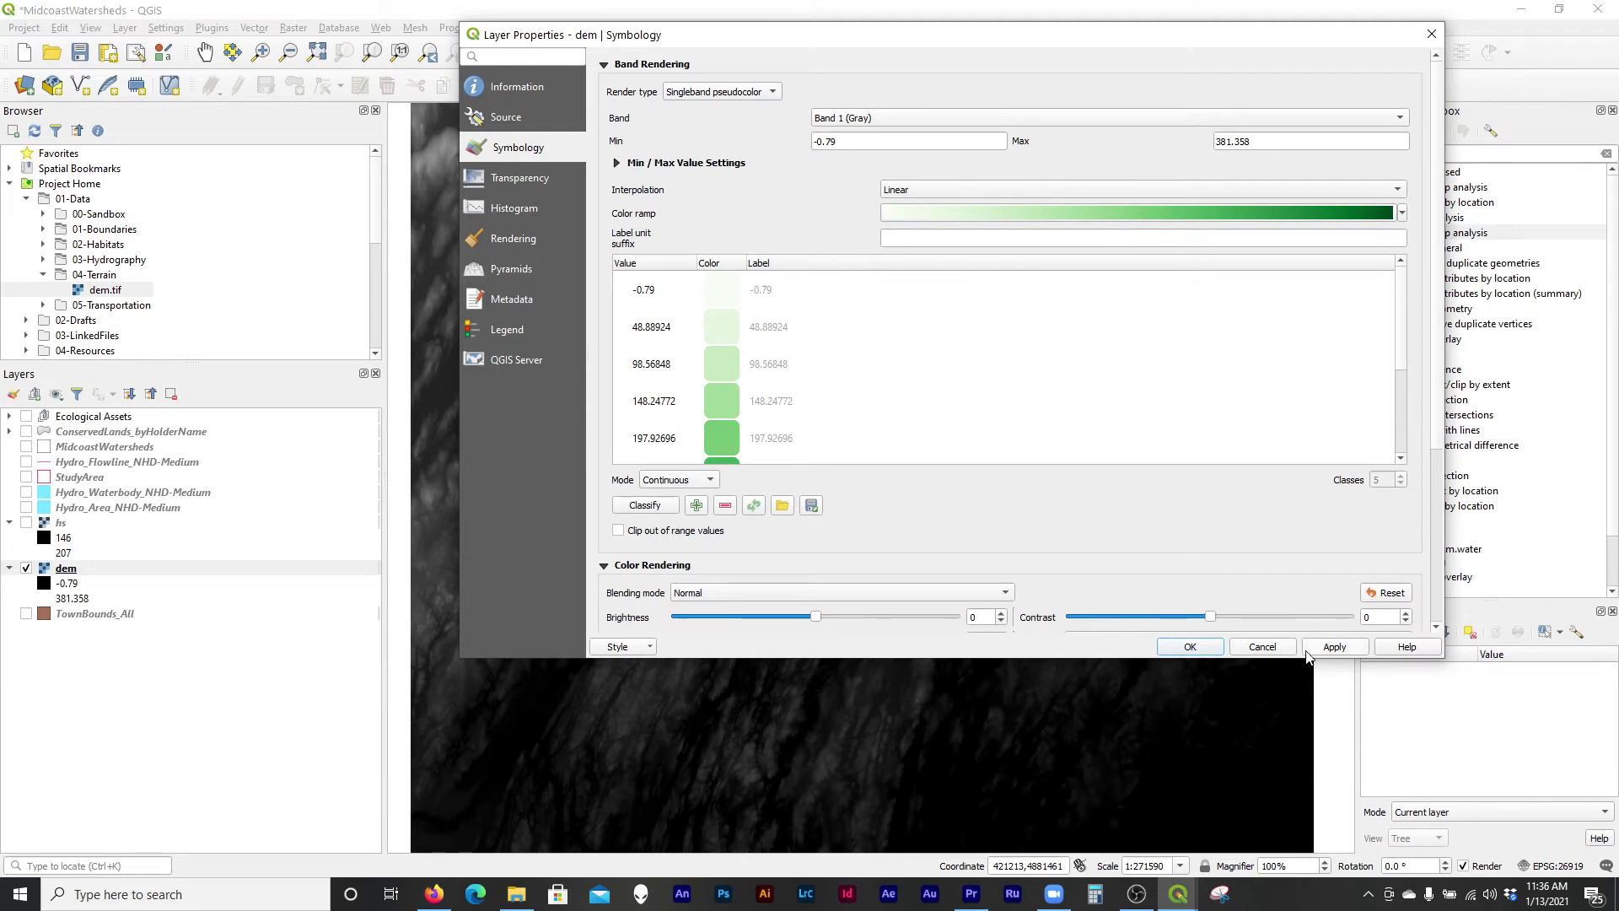
left_click(1332, 648)
Switch the dem to the purple-to-yellow Viridis ramp, -0.79 to 381.358.
left_click_drag(948, 29, 268, 73)
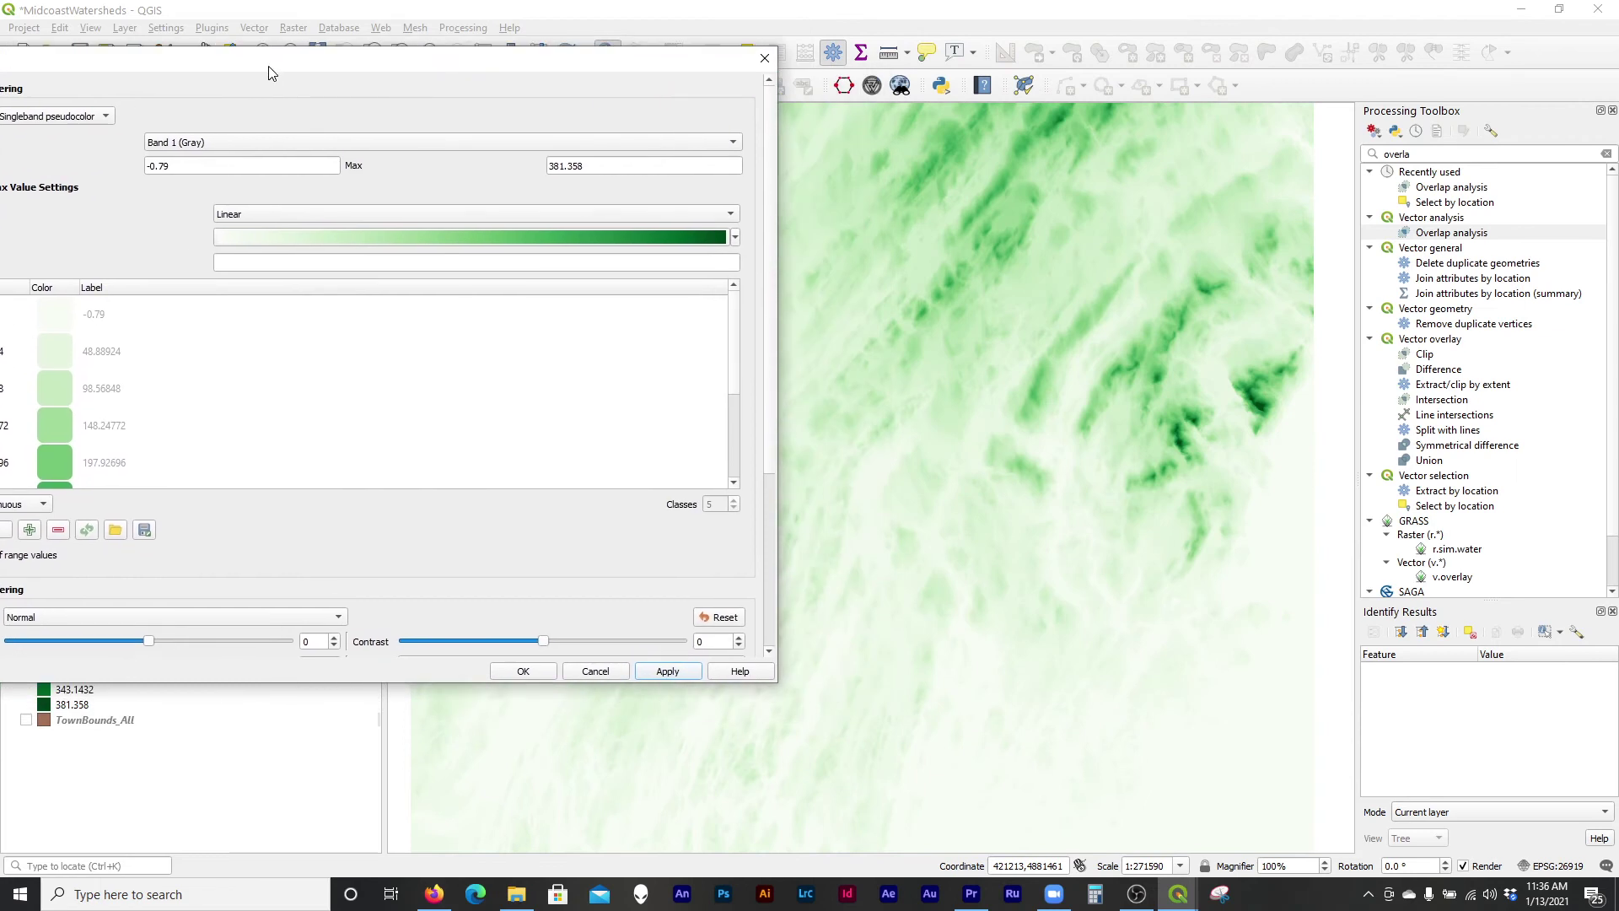
left_click(735, 237)
left_click(347, 413)
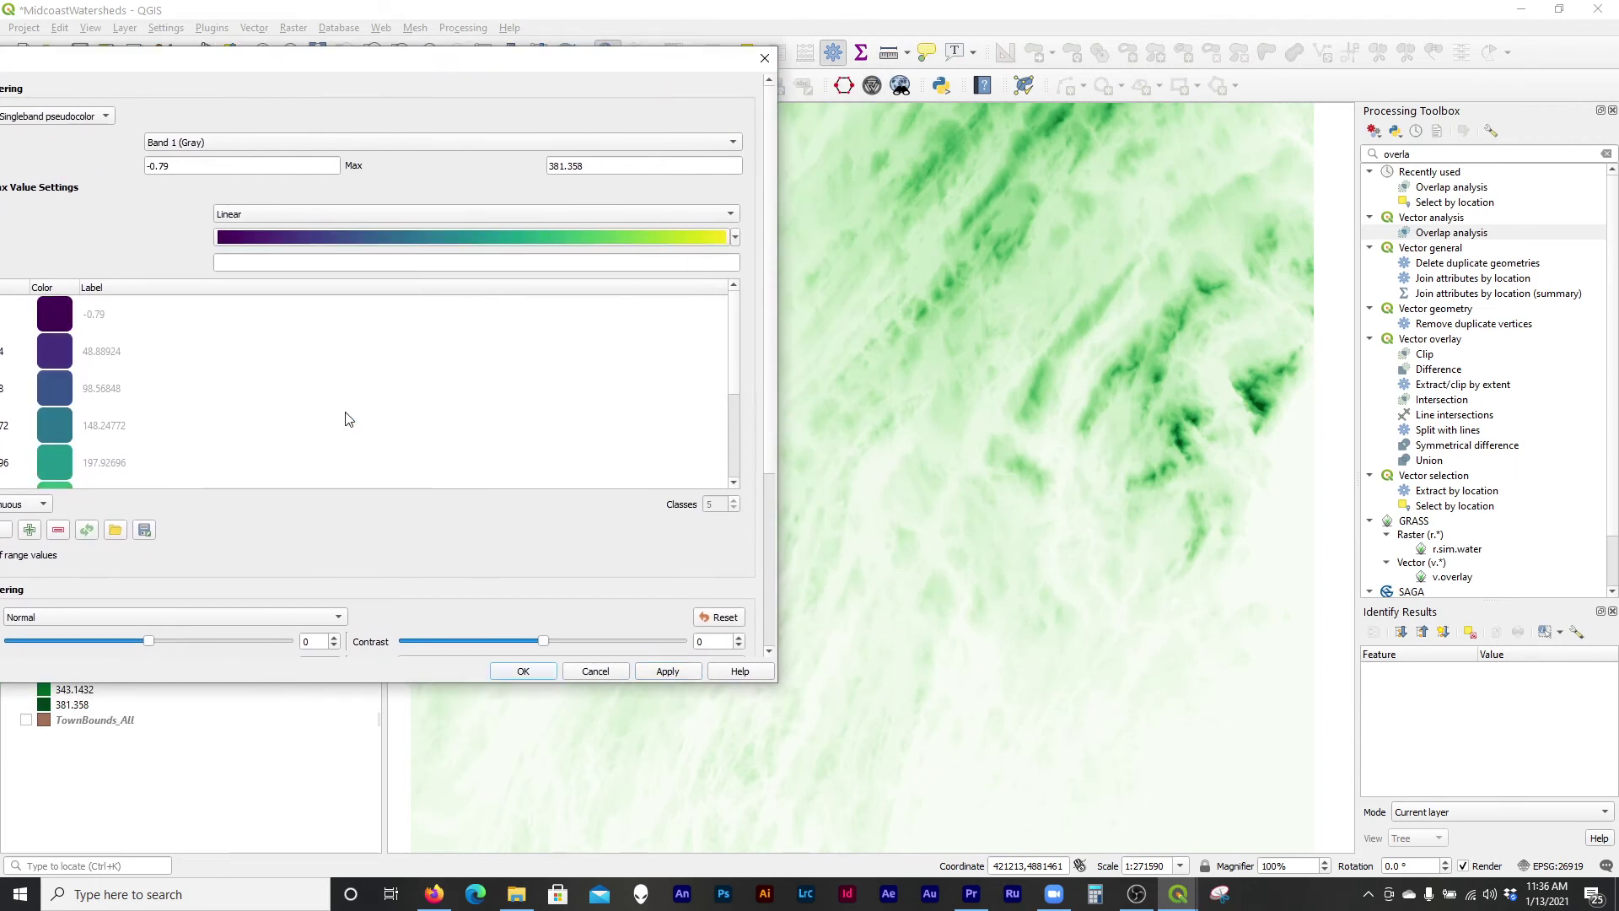
left_click(686, 671)
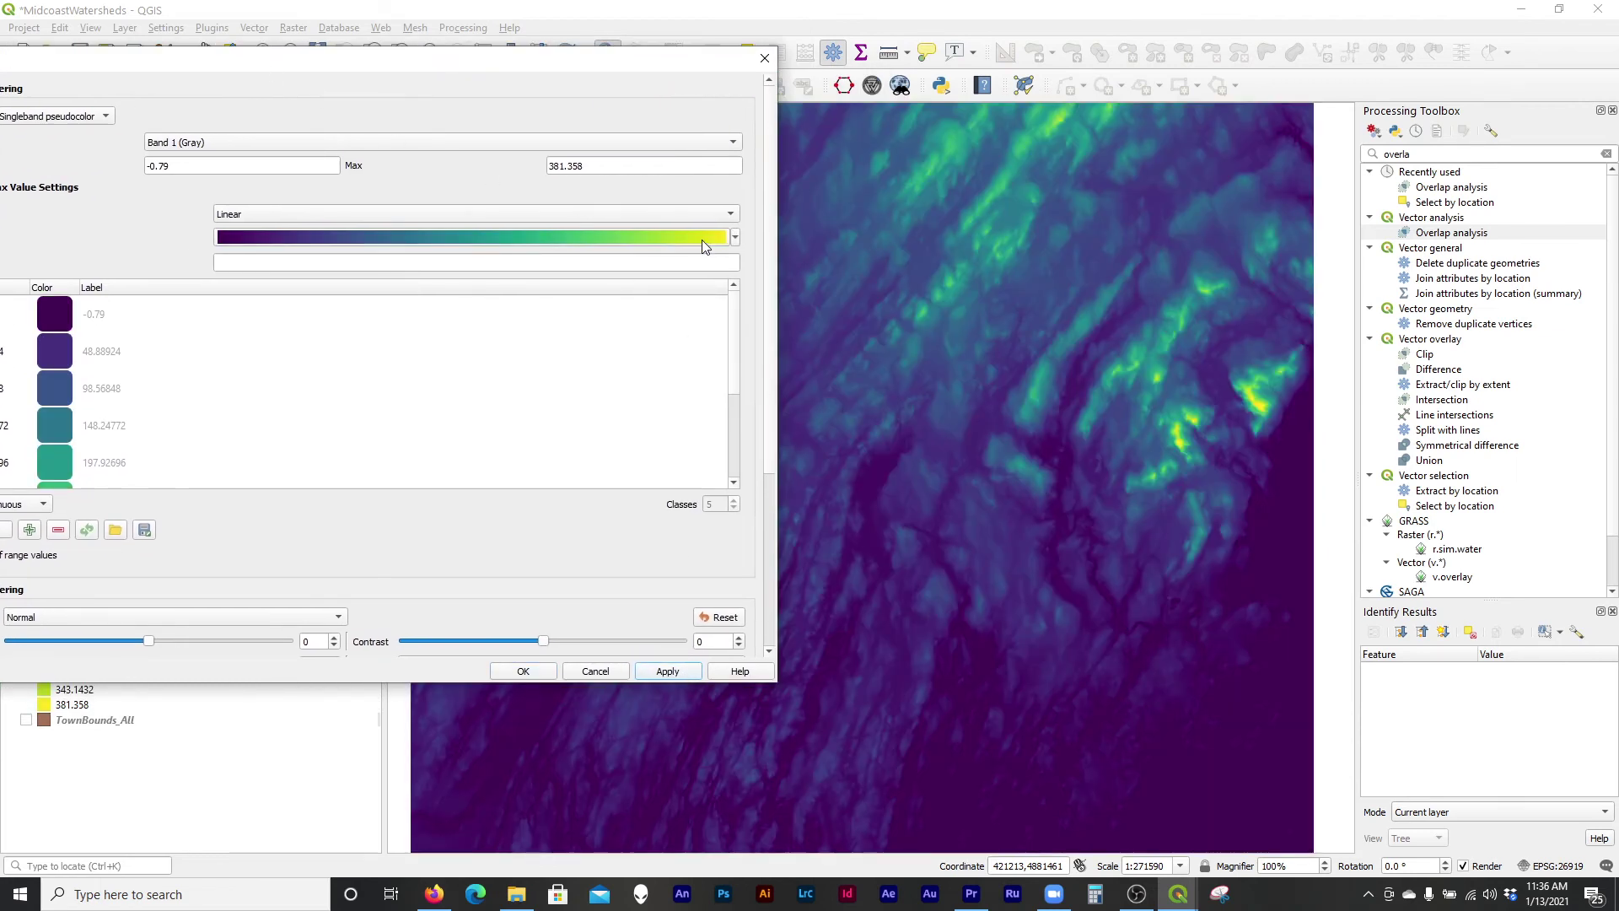
left_click(439, 907)
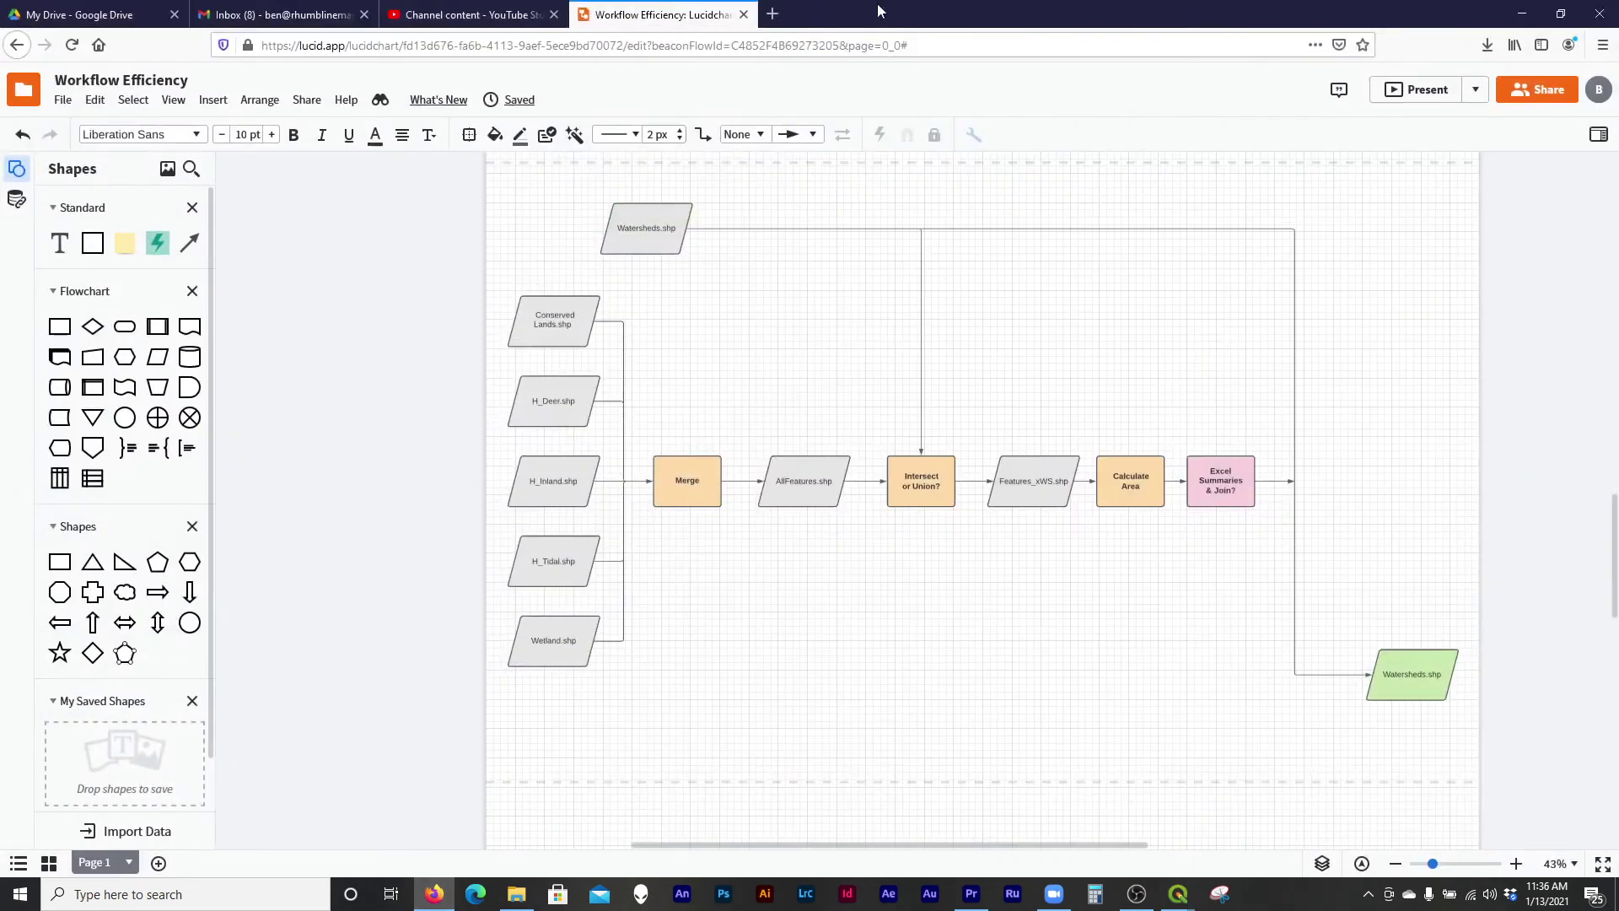
Search Google Images for 'hypsometric tint' and preview the Relief Shading example.
left_click(776, 15)
type("hyp")
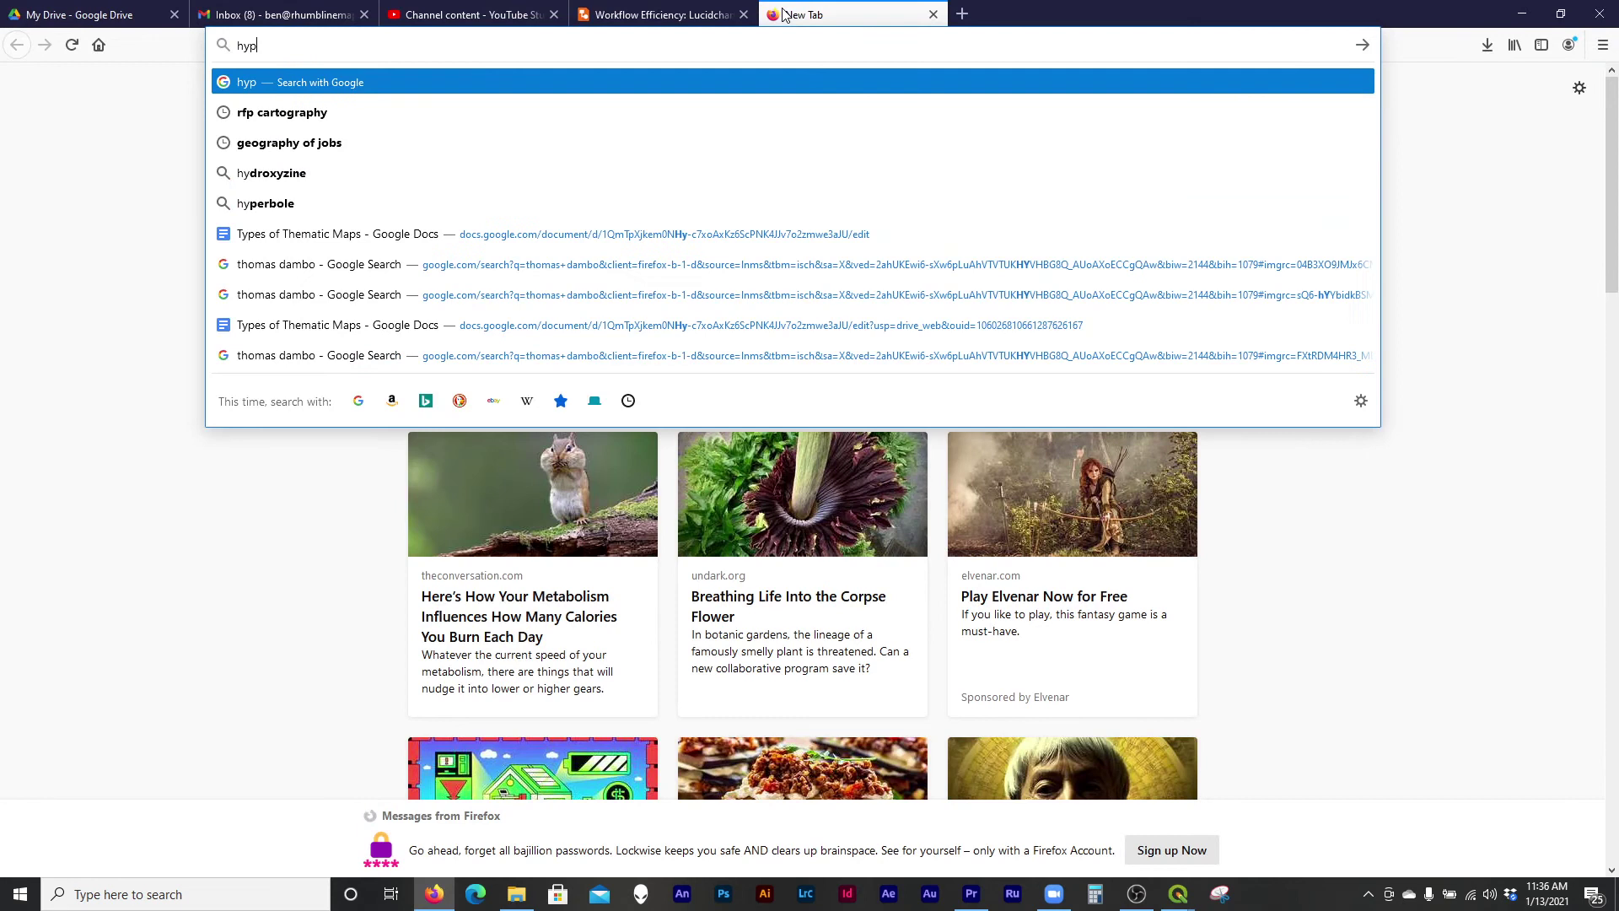
type("sometric")
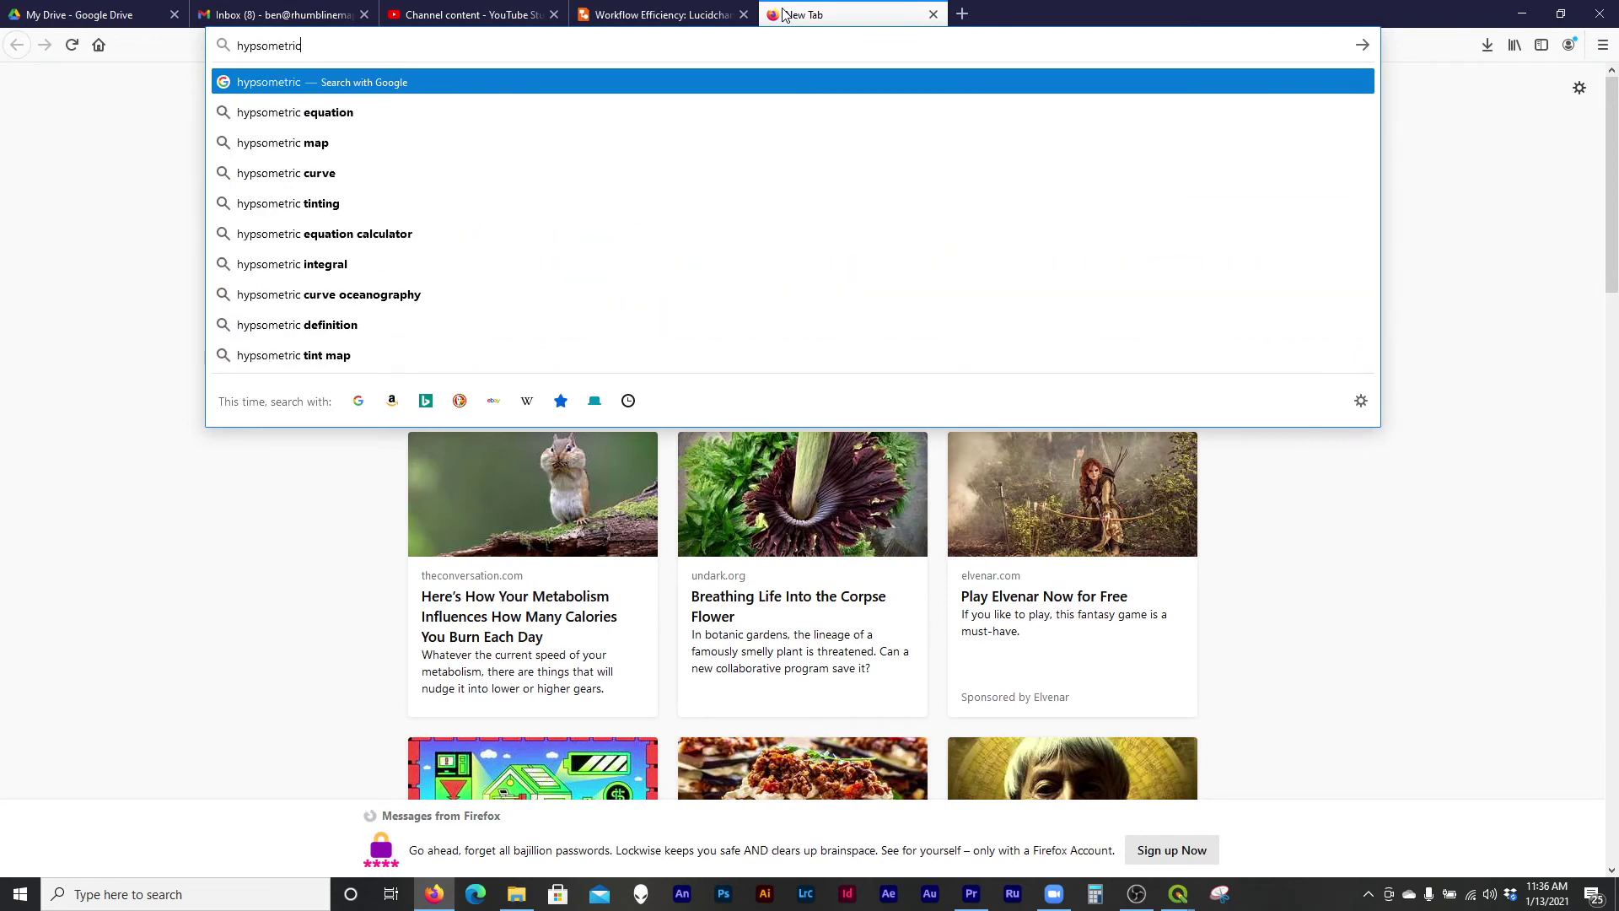
type(" tint")
key("Return")
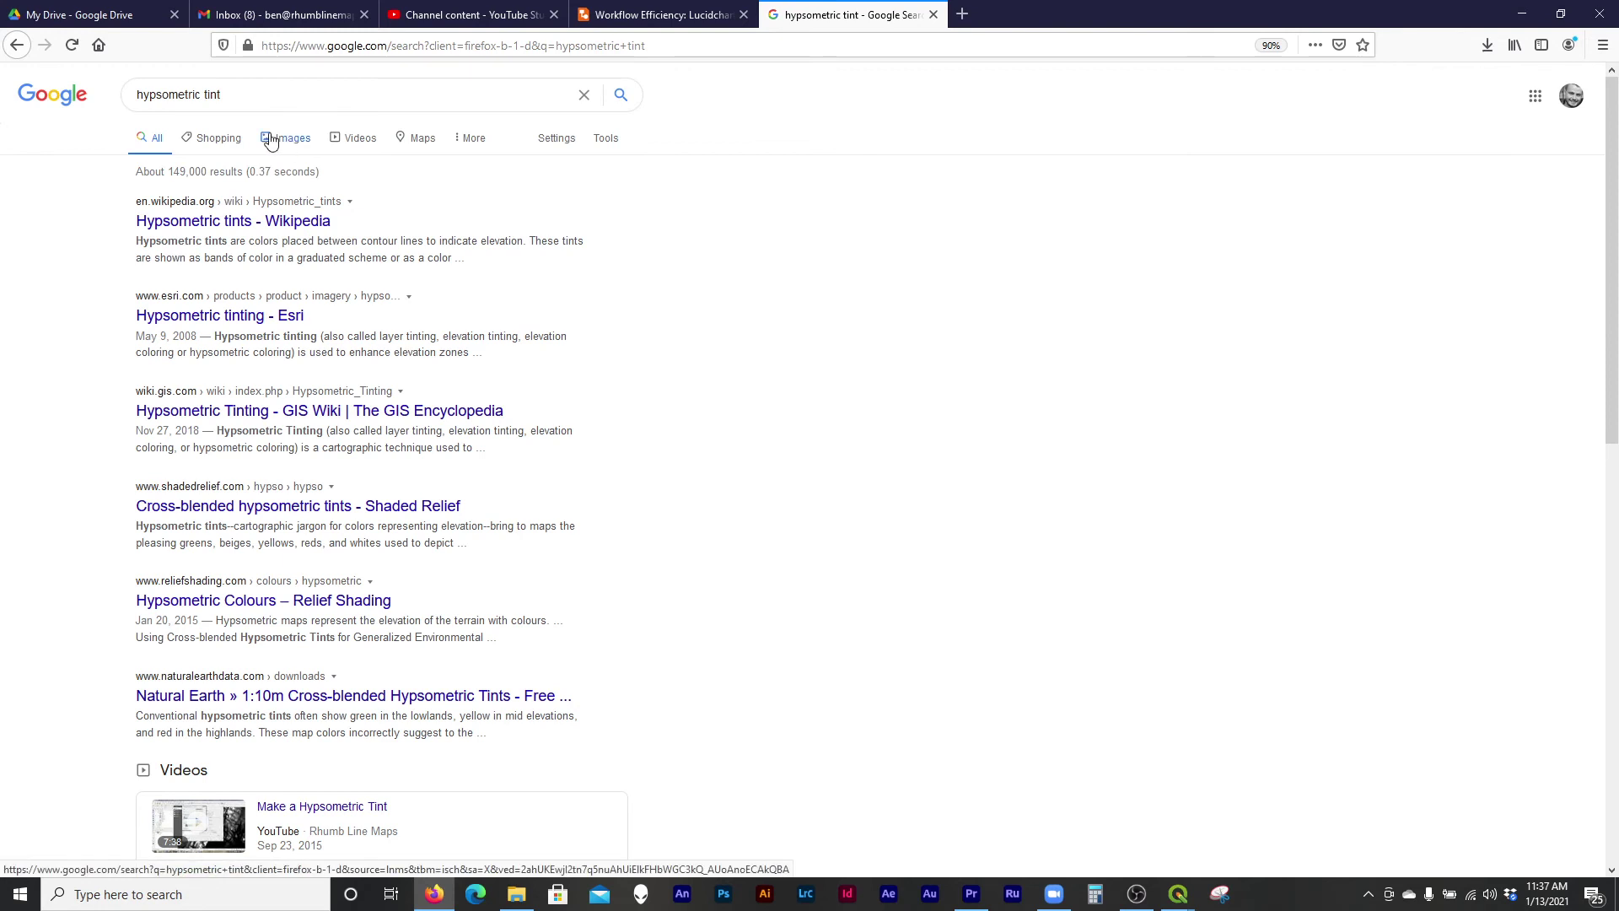
left_click(270, 140)
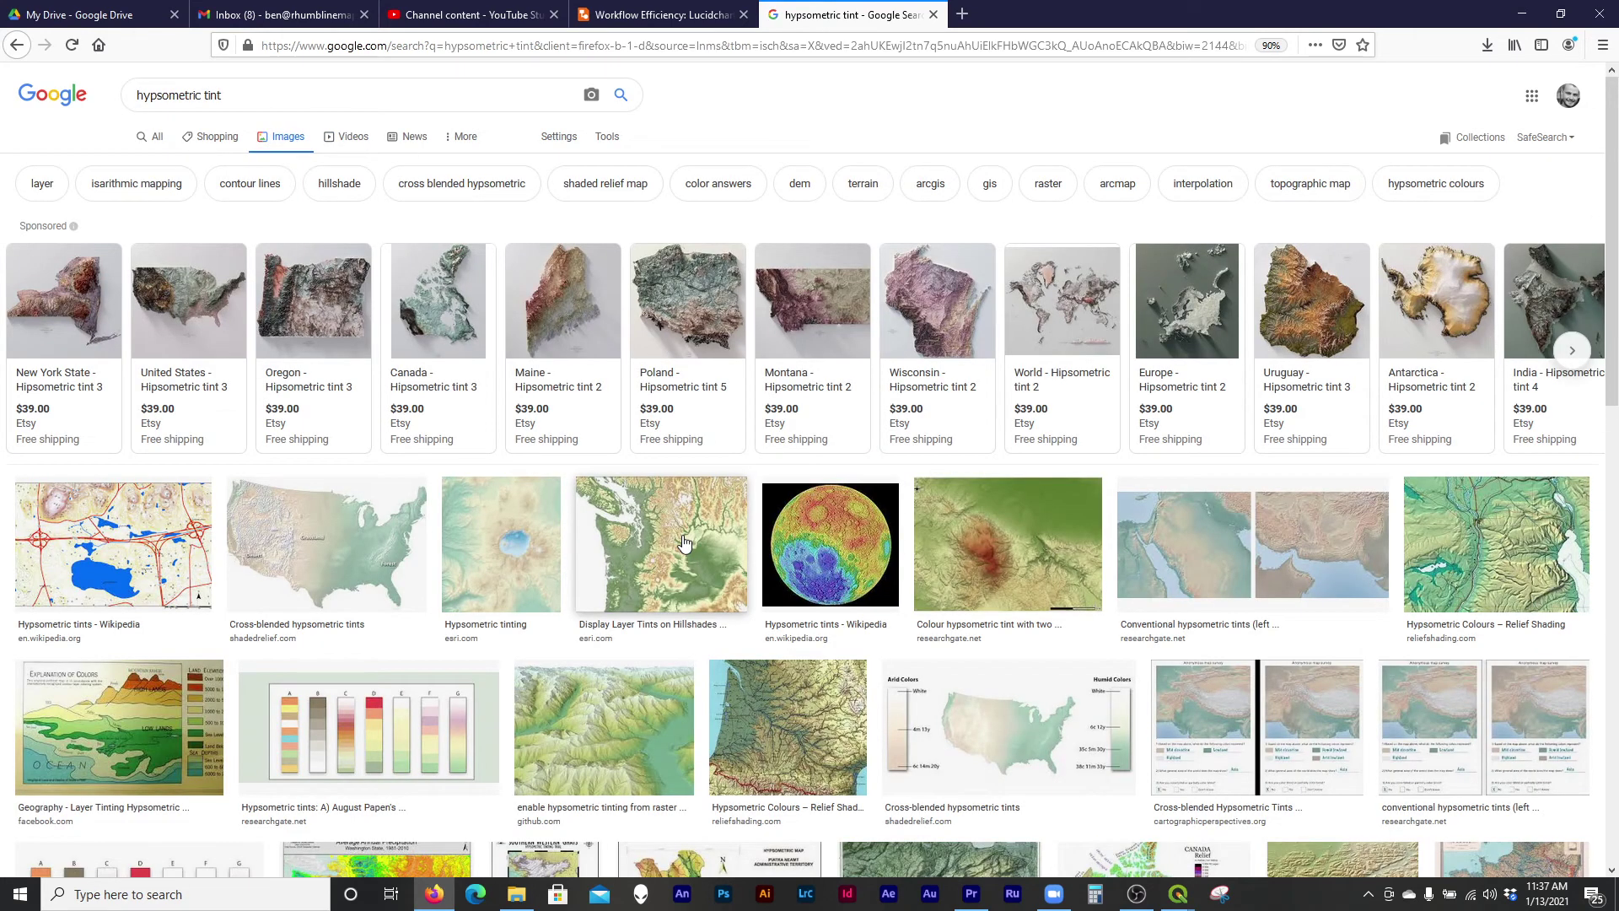
left_click(1509, 559)
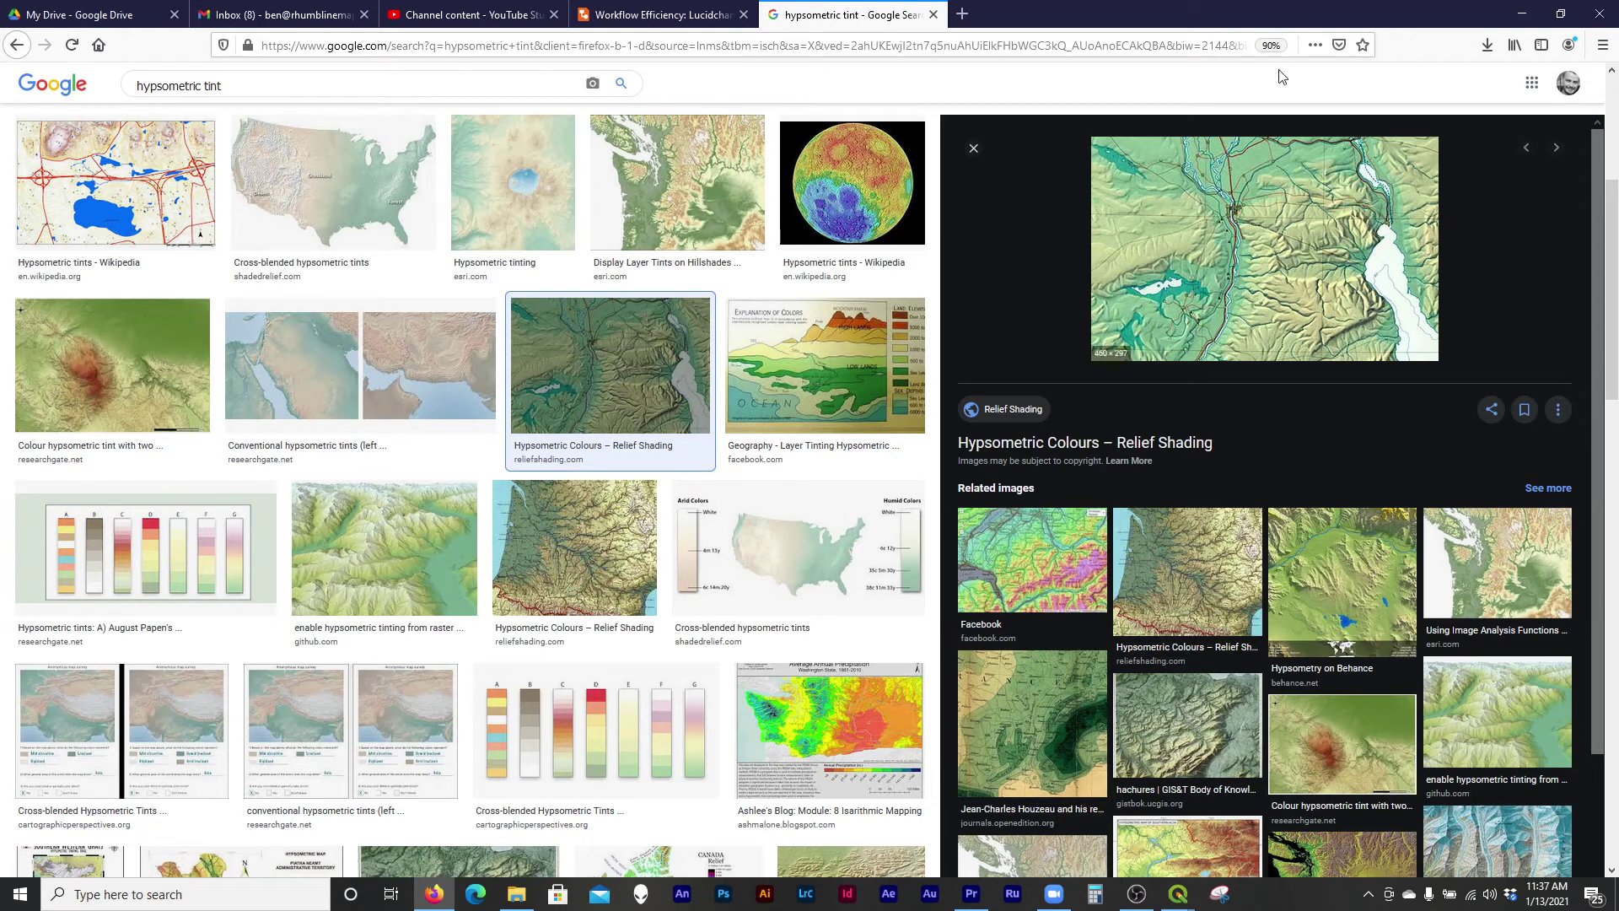
left_click(1520, 16)
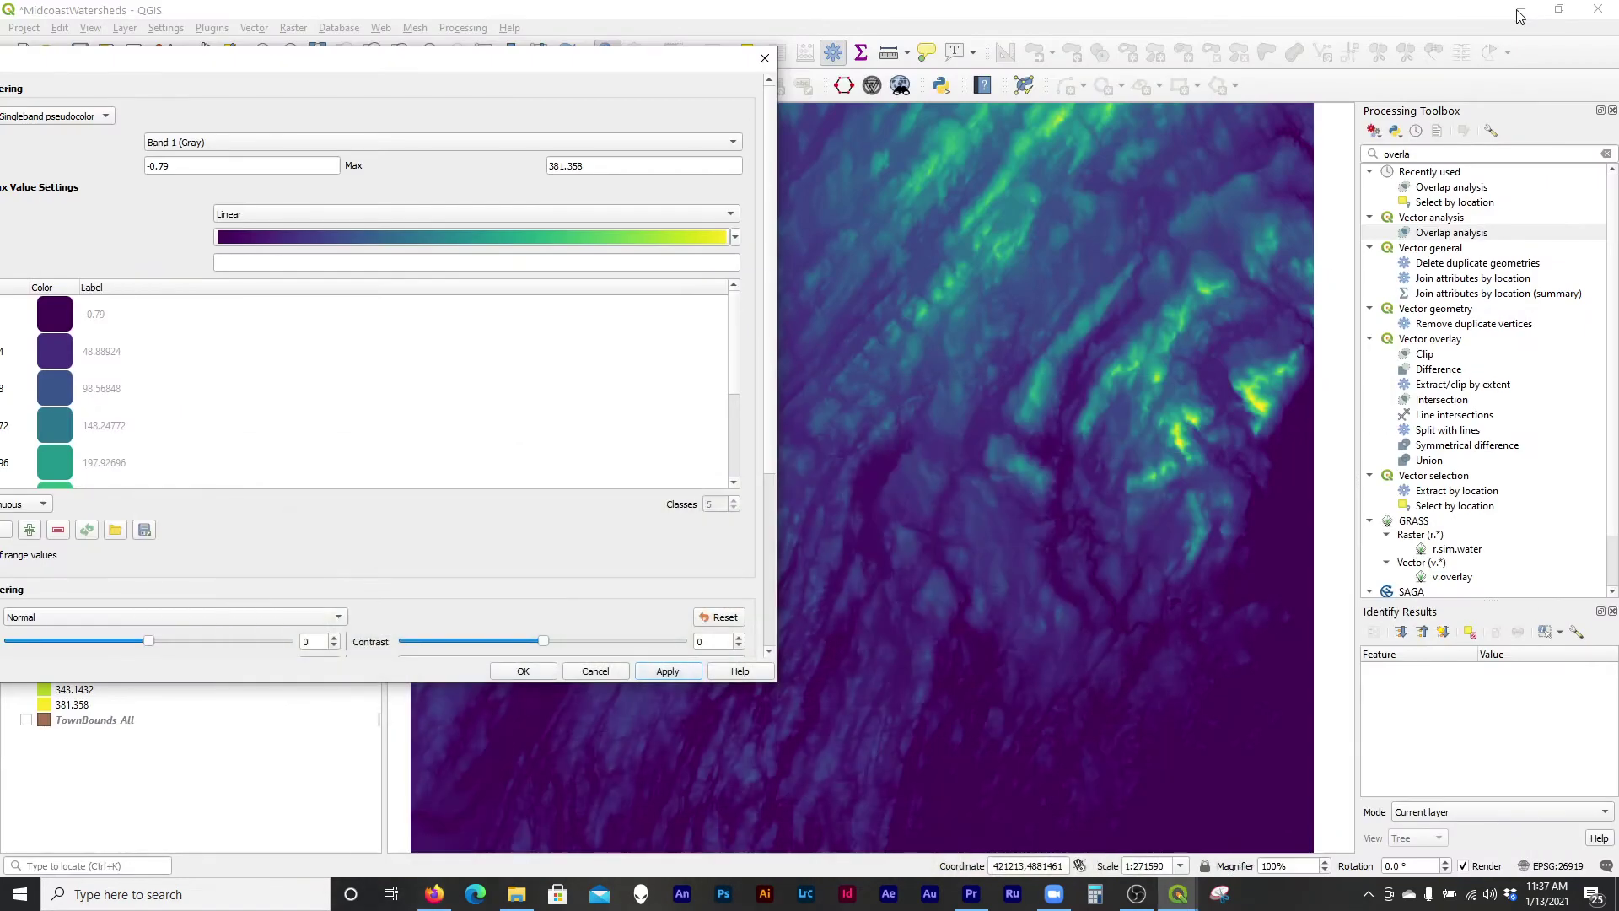
Start a new gradient colour ramp for the dem.
left_click_drag(554, 76, 982, 67)
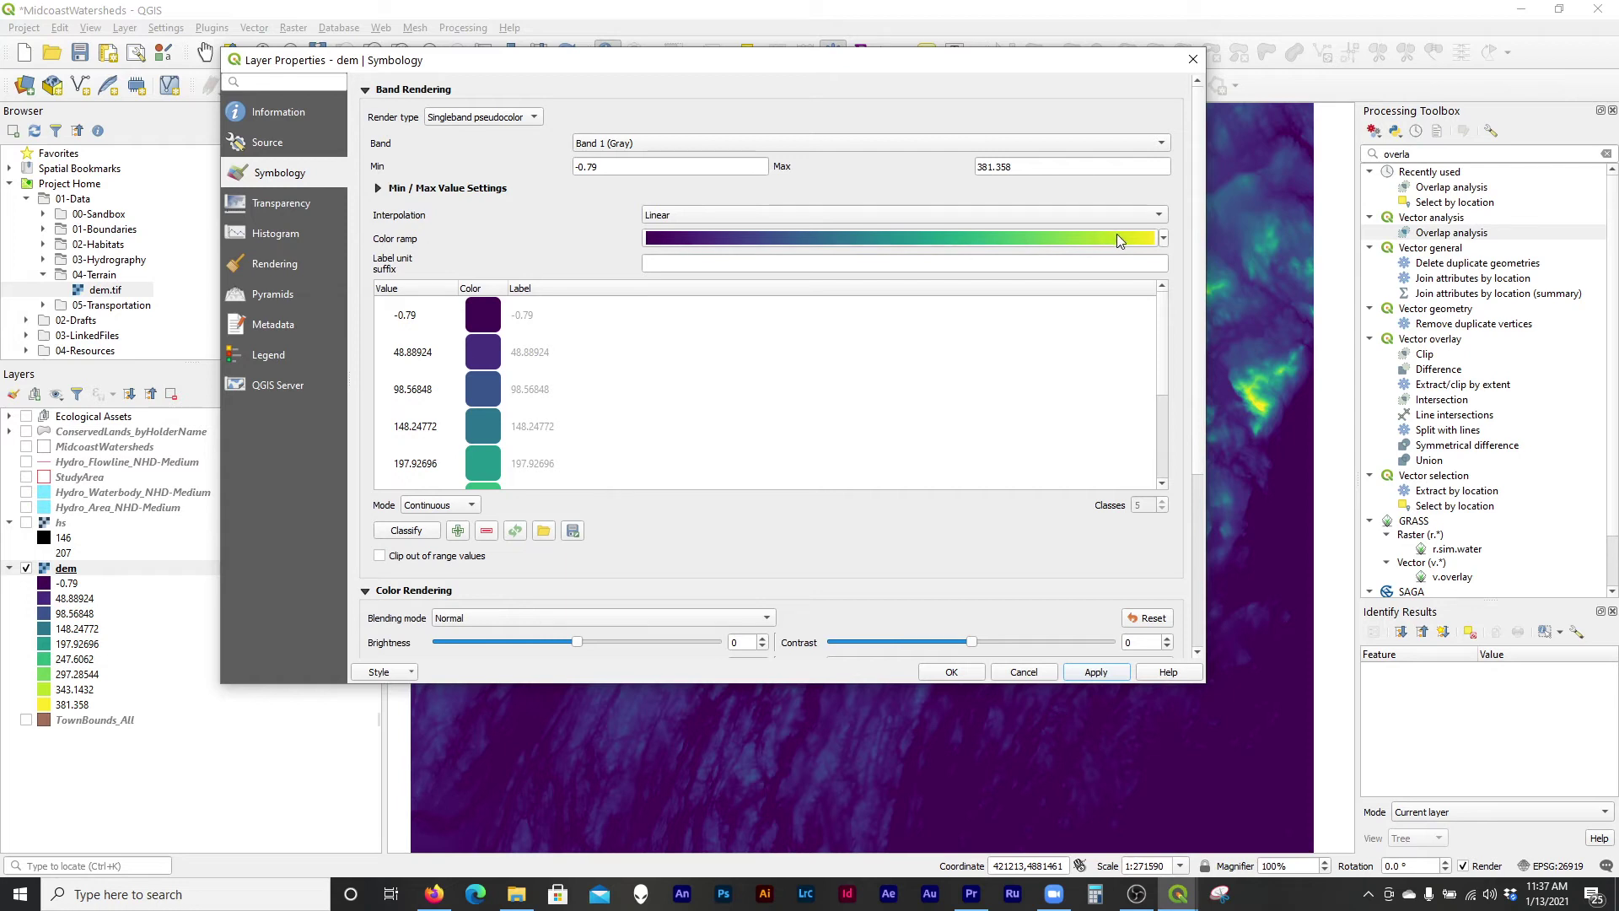
left_click(1163, 239)
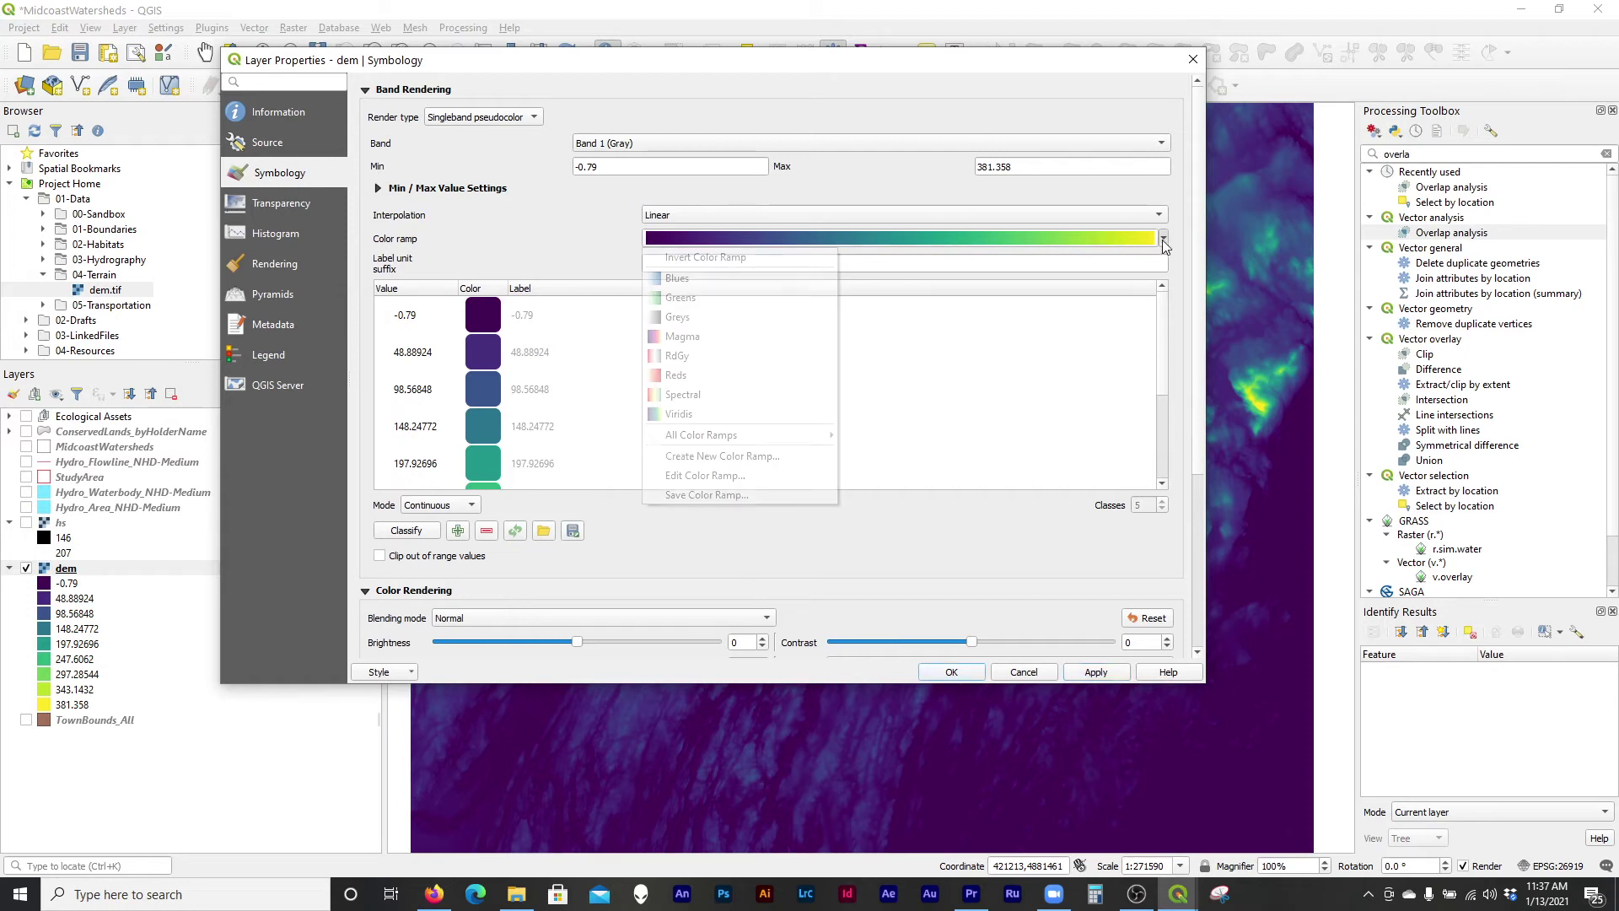
left_click(729, 456)
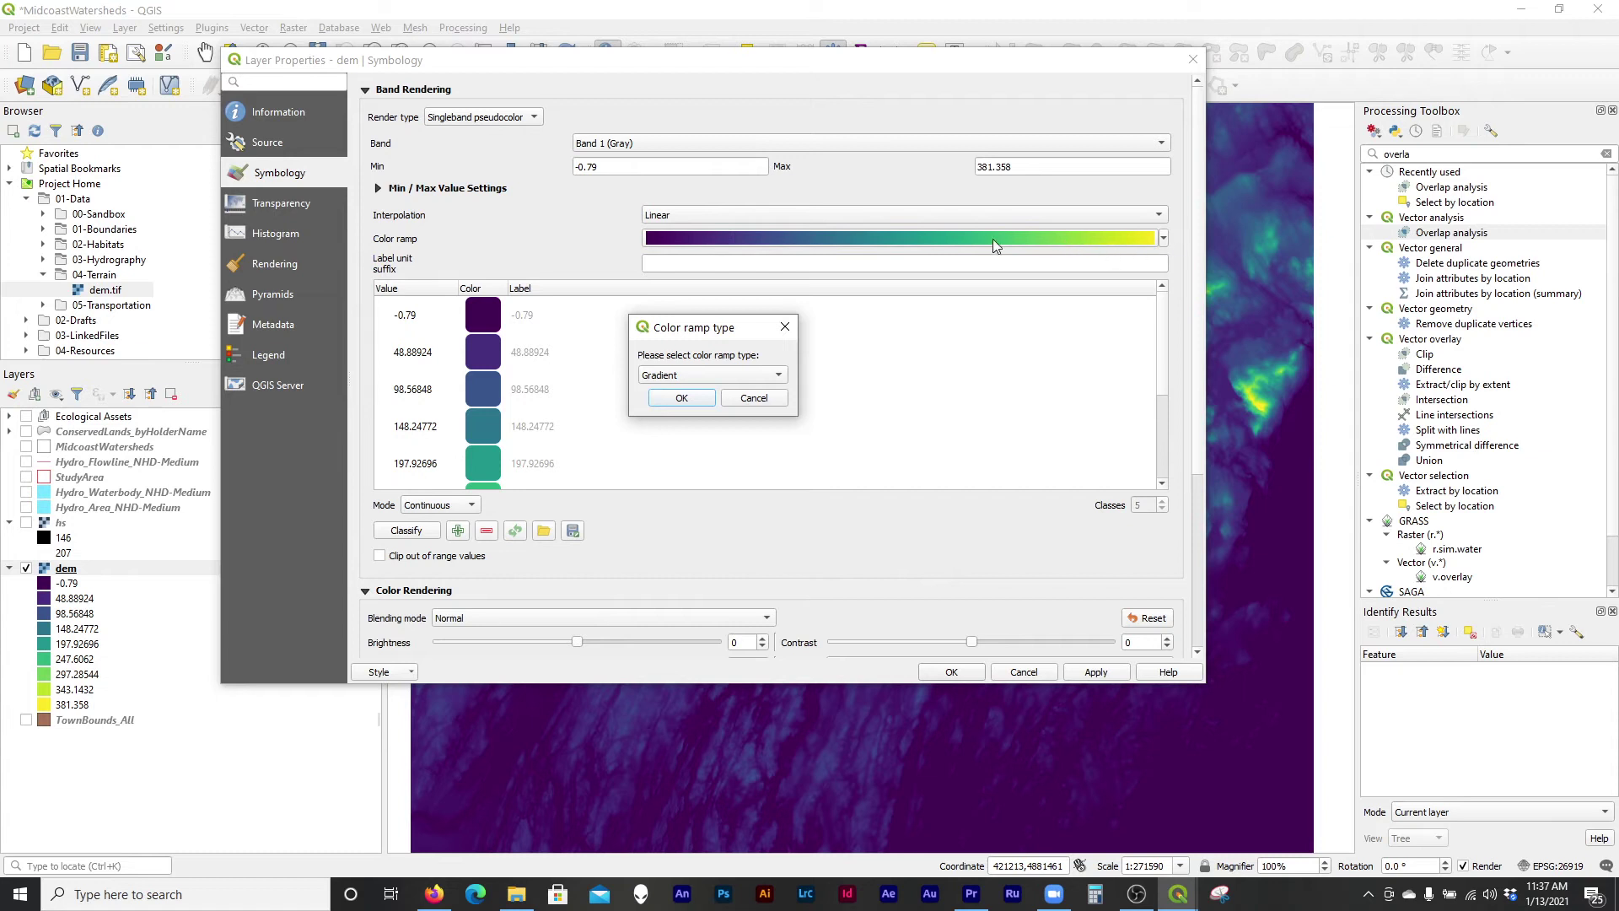
left_click(679, 378)
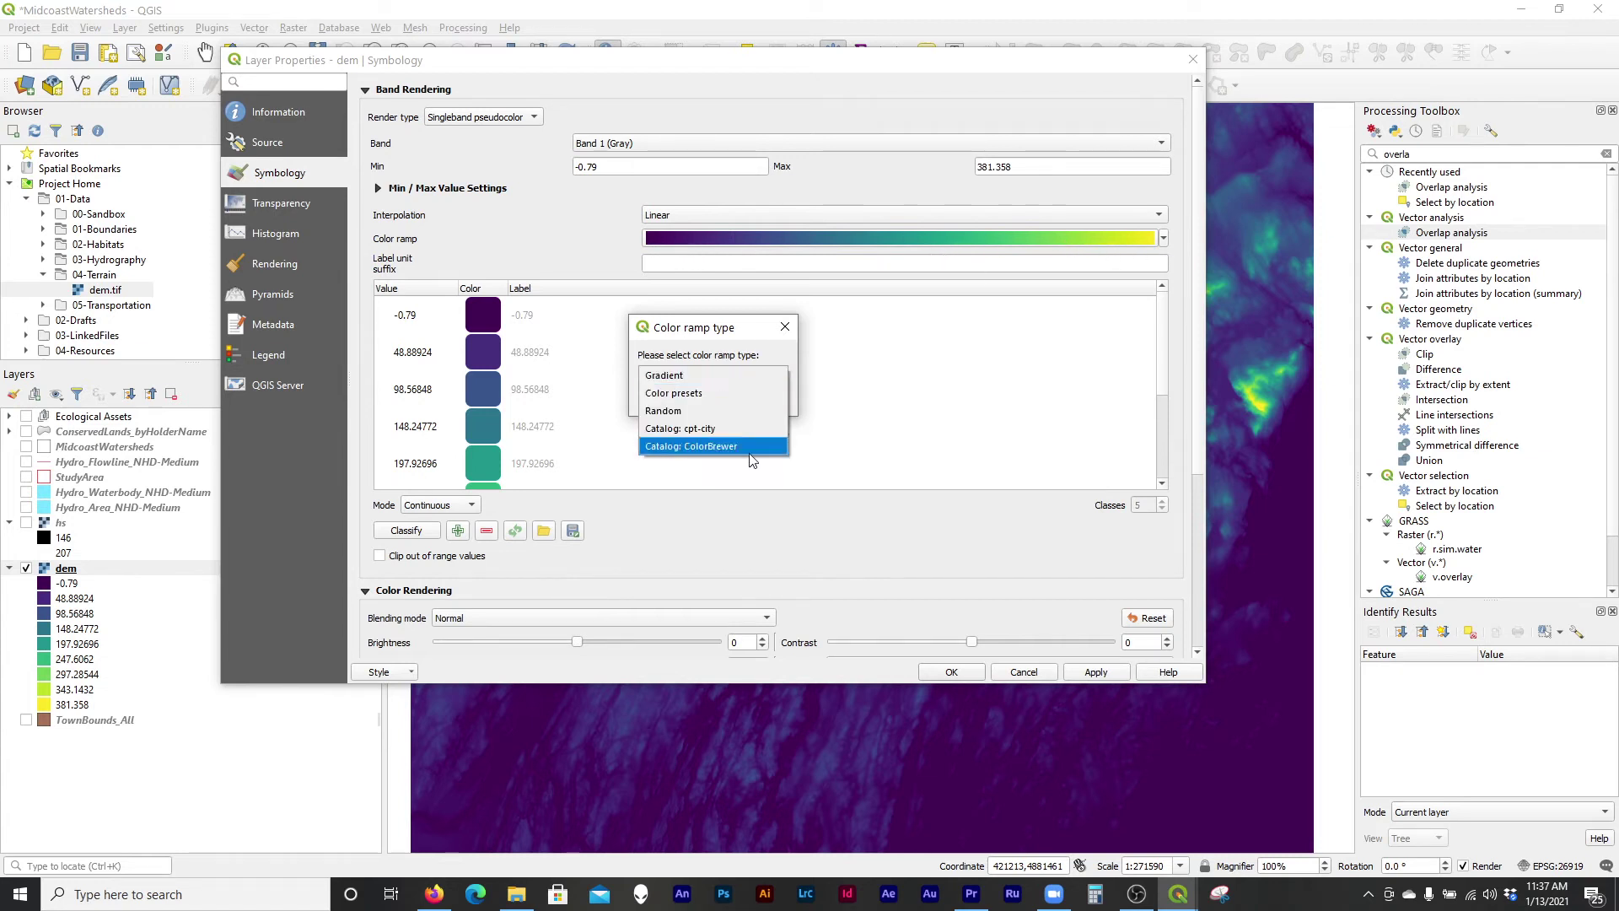
left_click(771, 373)
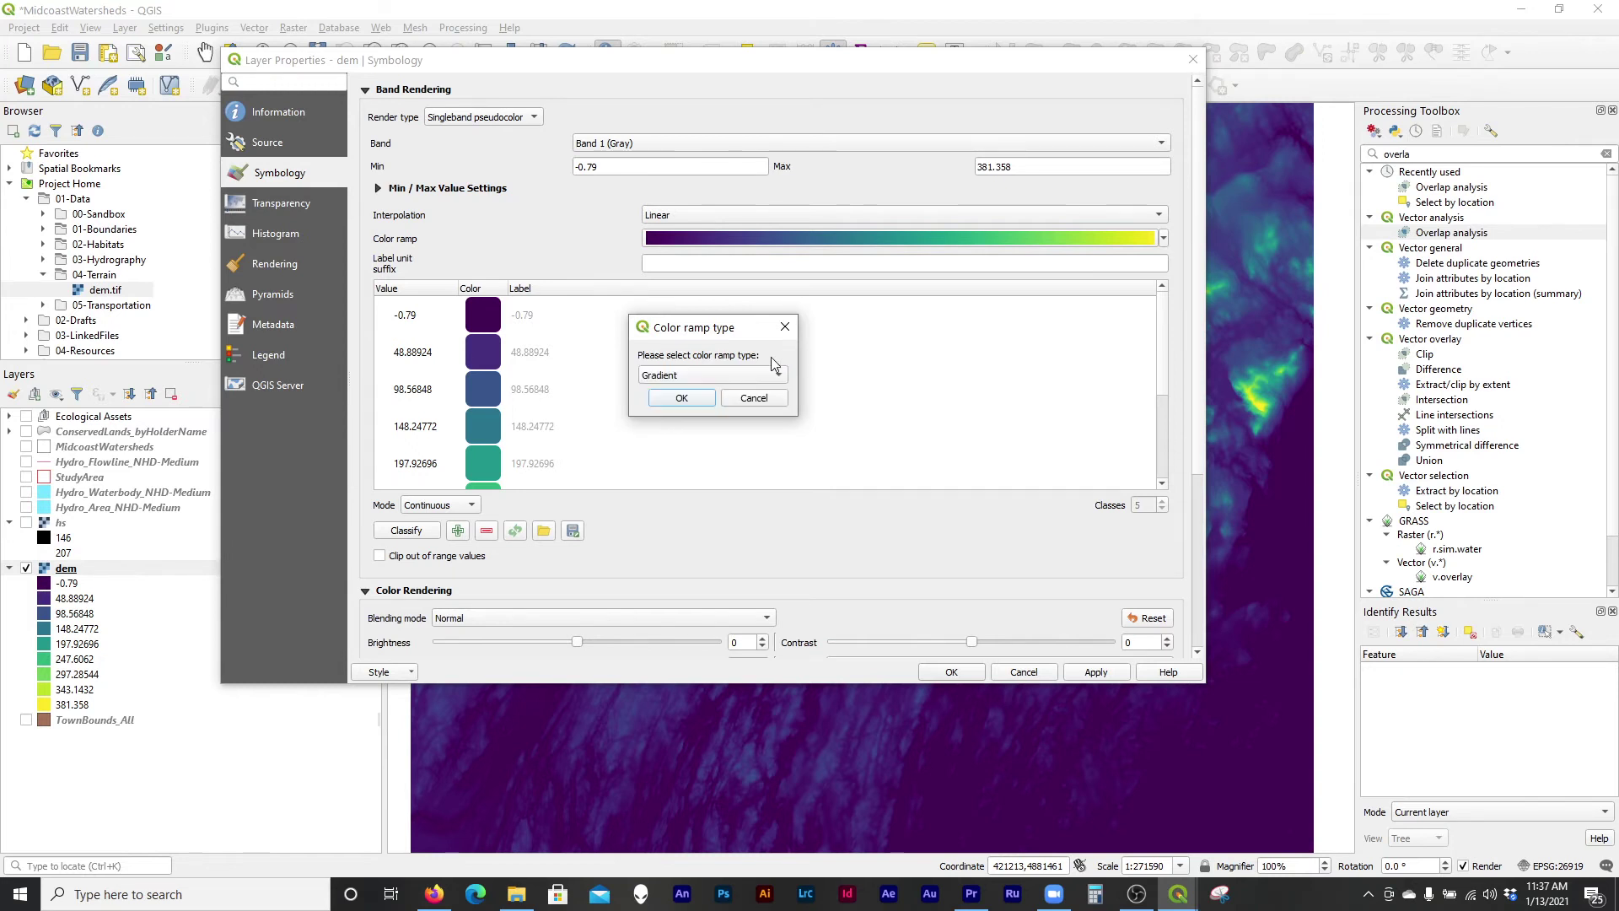
left_click(699, 398)
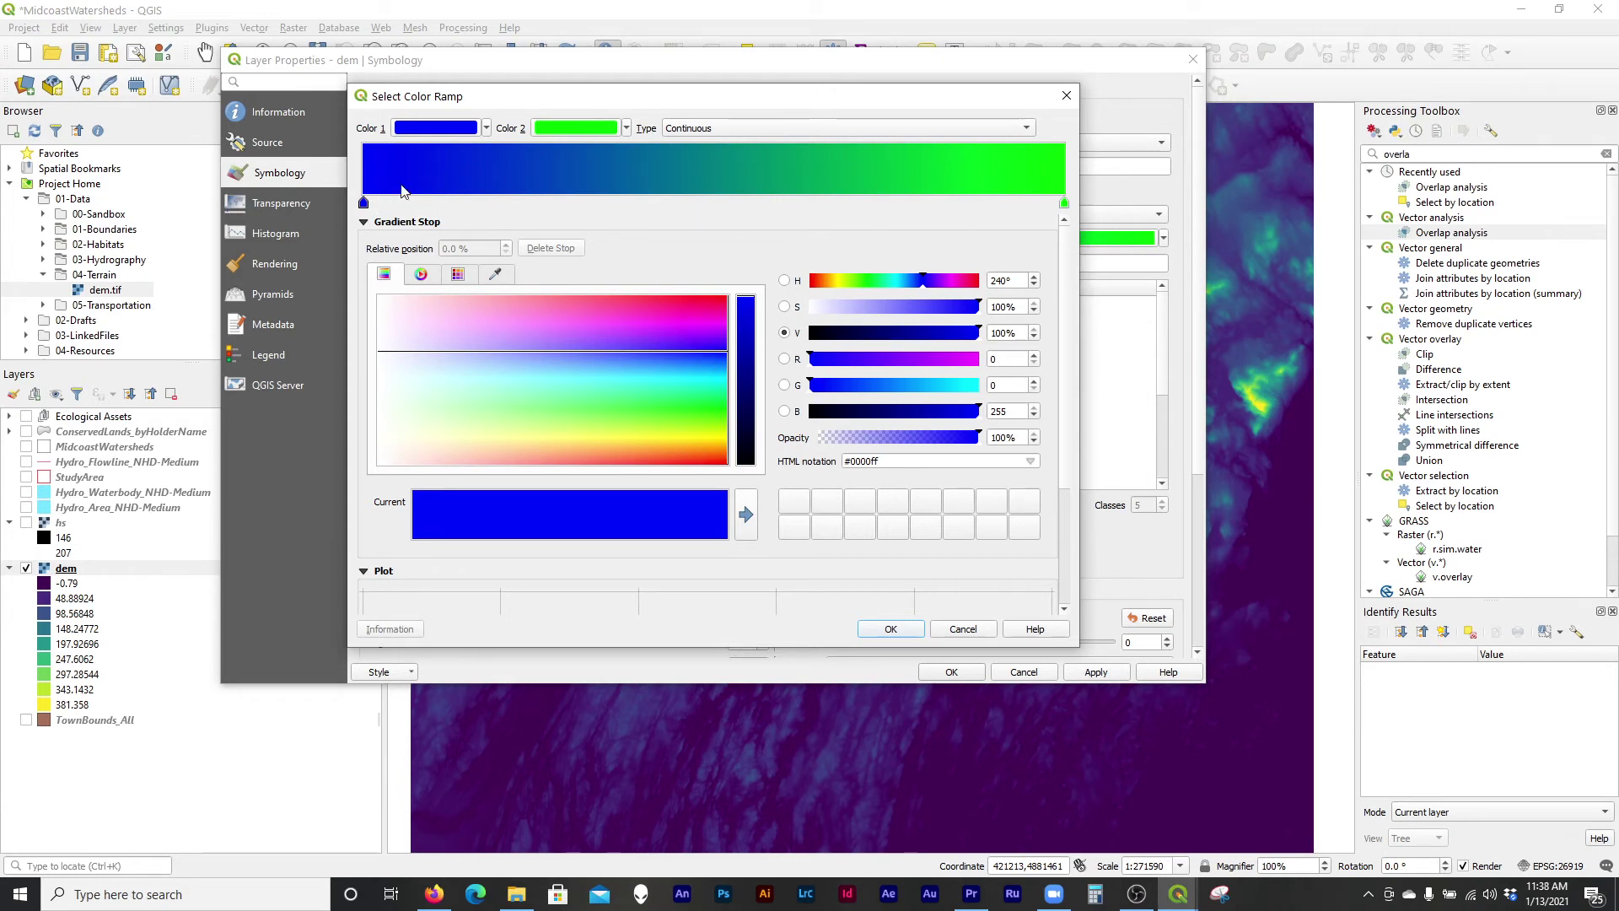
left_click_drag(634, 98, 707, 166)
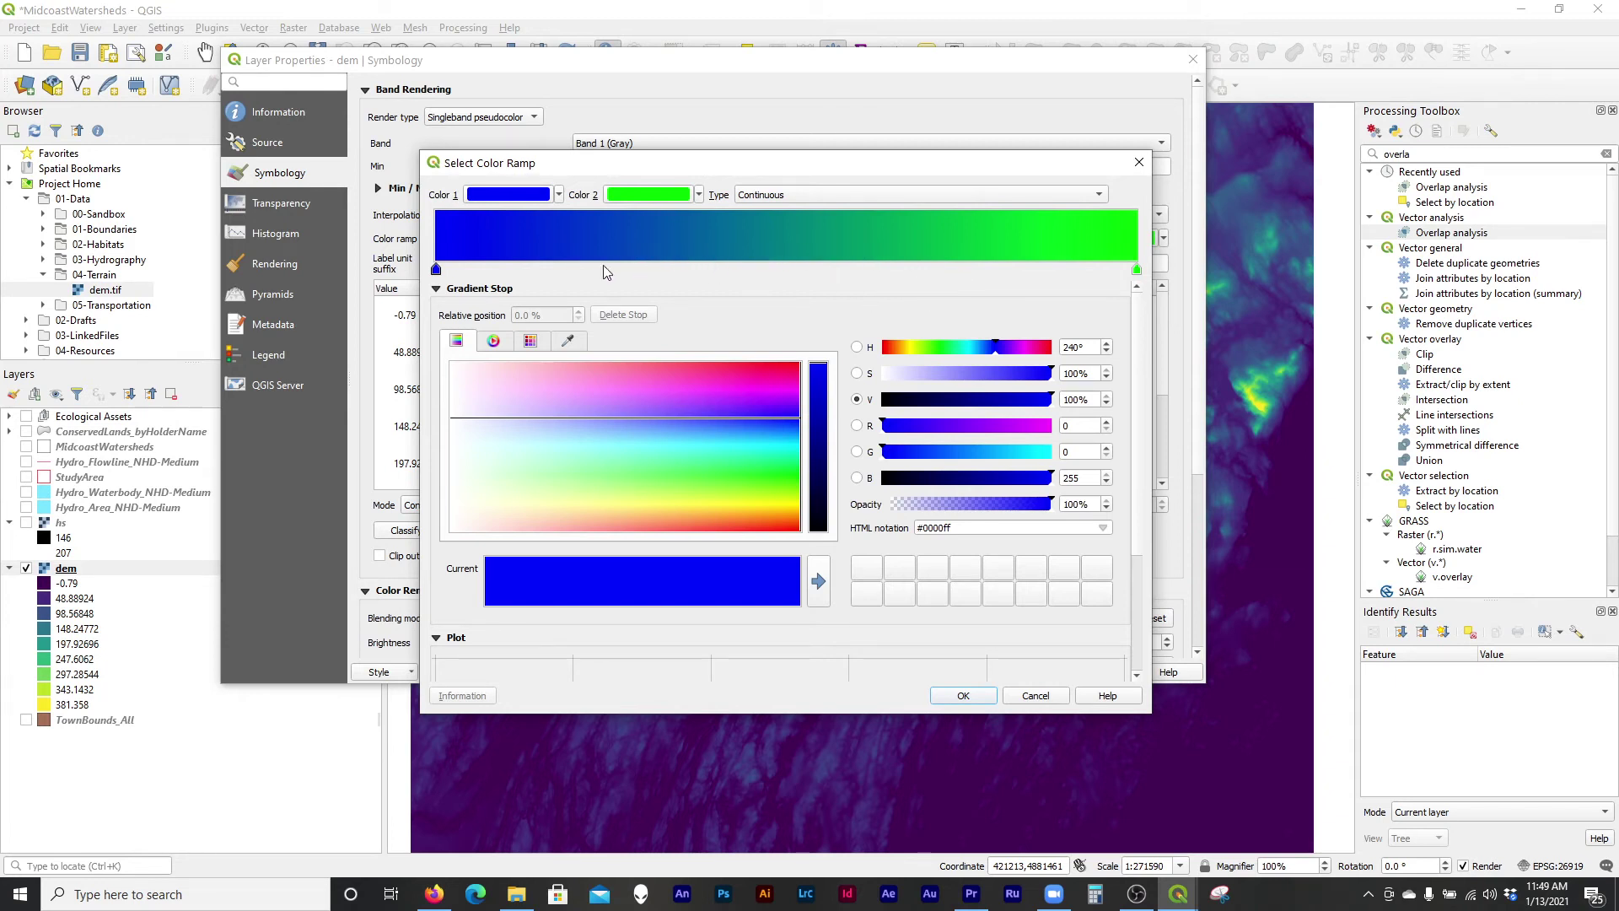
Add two intermediate gradient stops at about 30% and 68.9%.
double_click(647, 270)
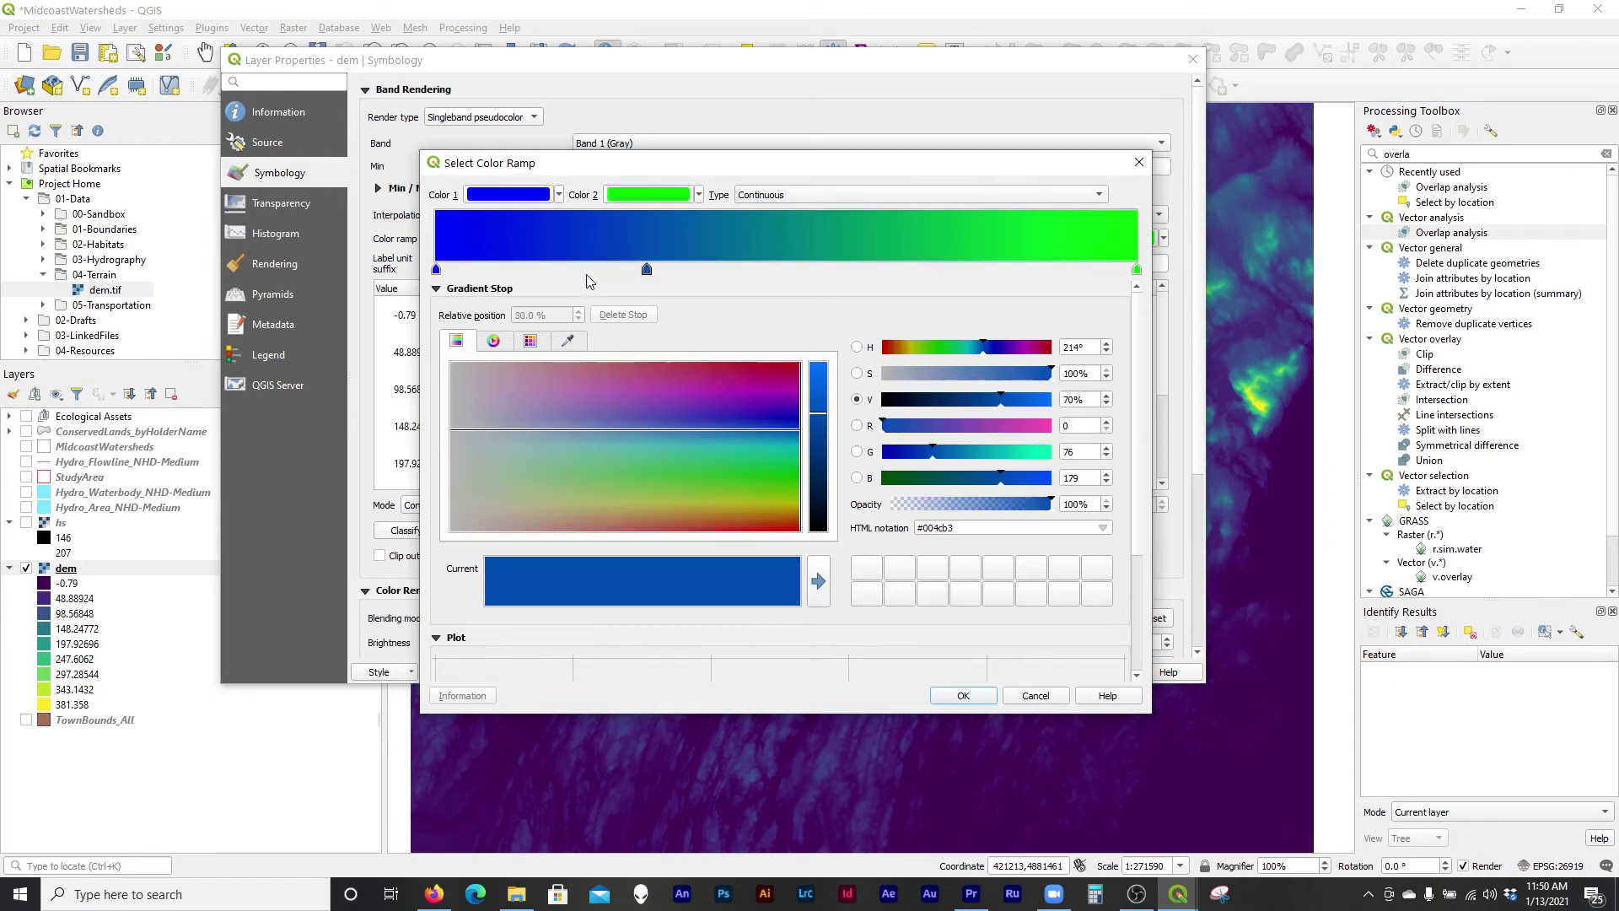
double_click(918, 266)
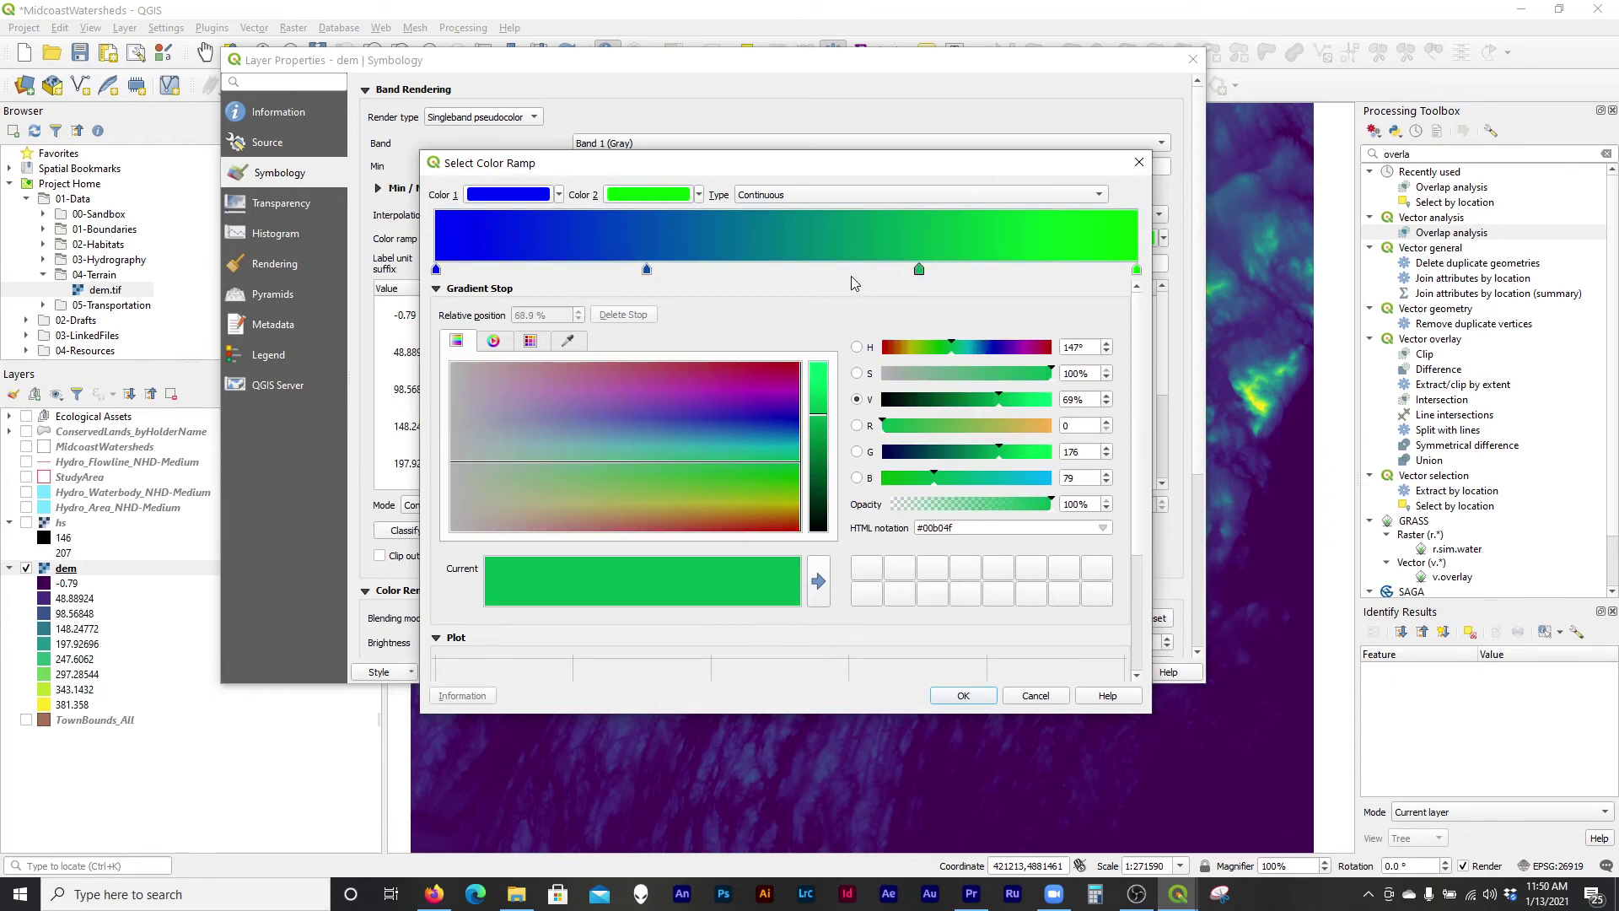
left_click(646, 270)
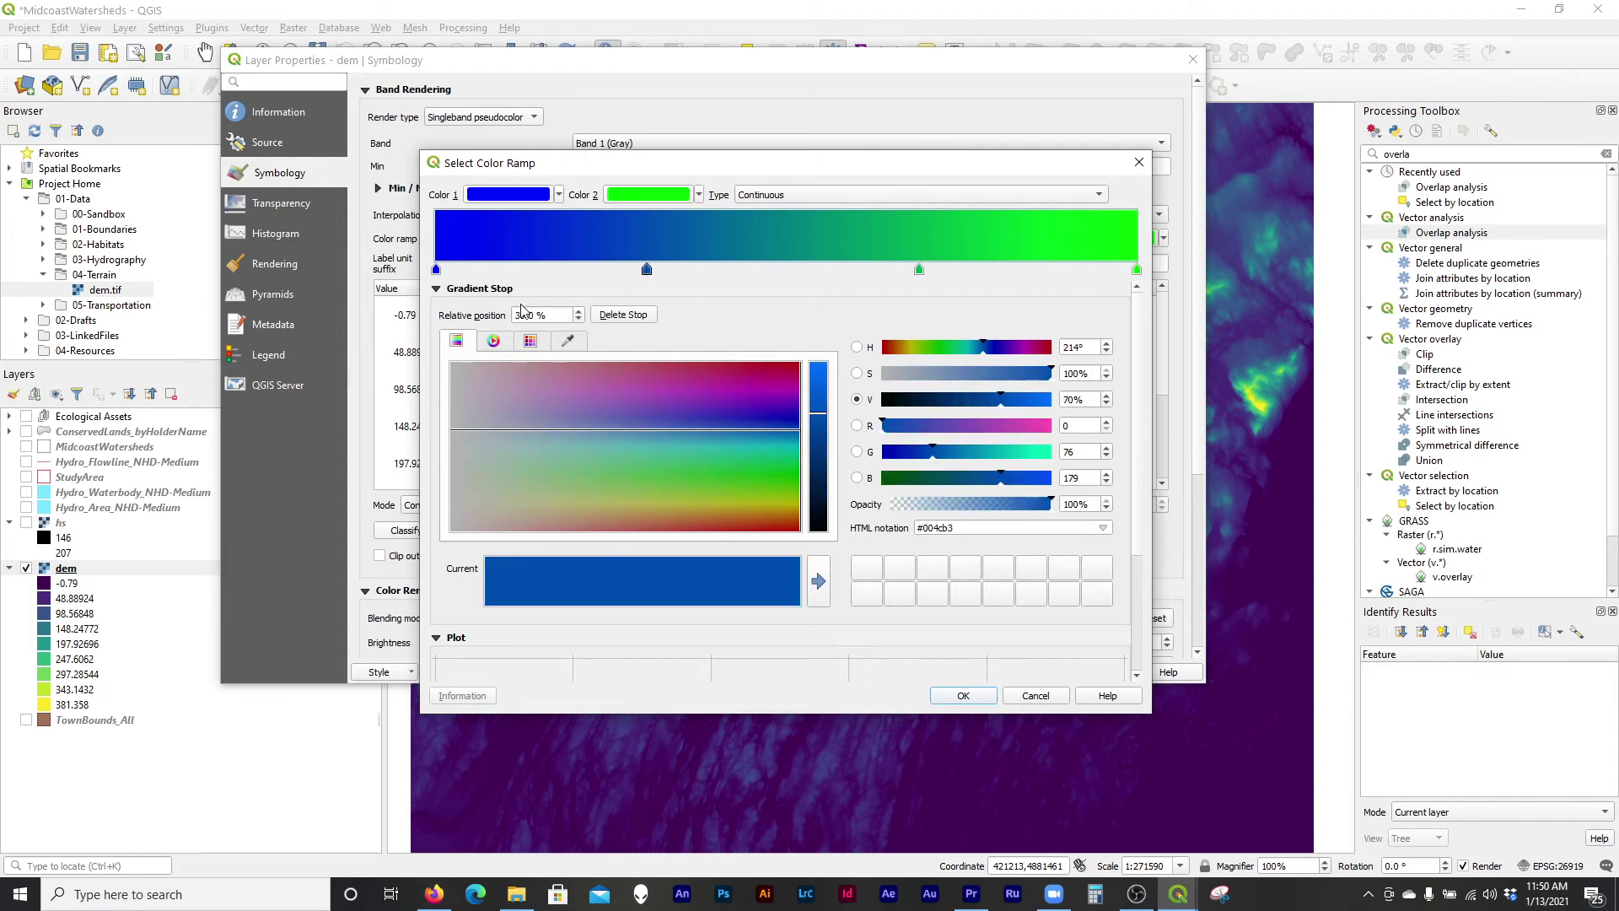
left_click(918, 270)
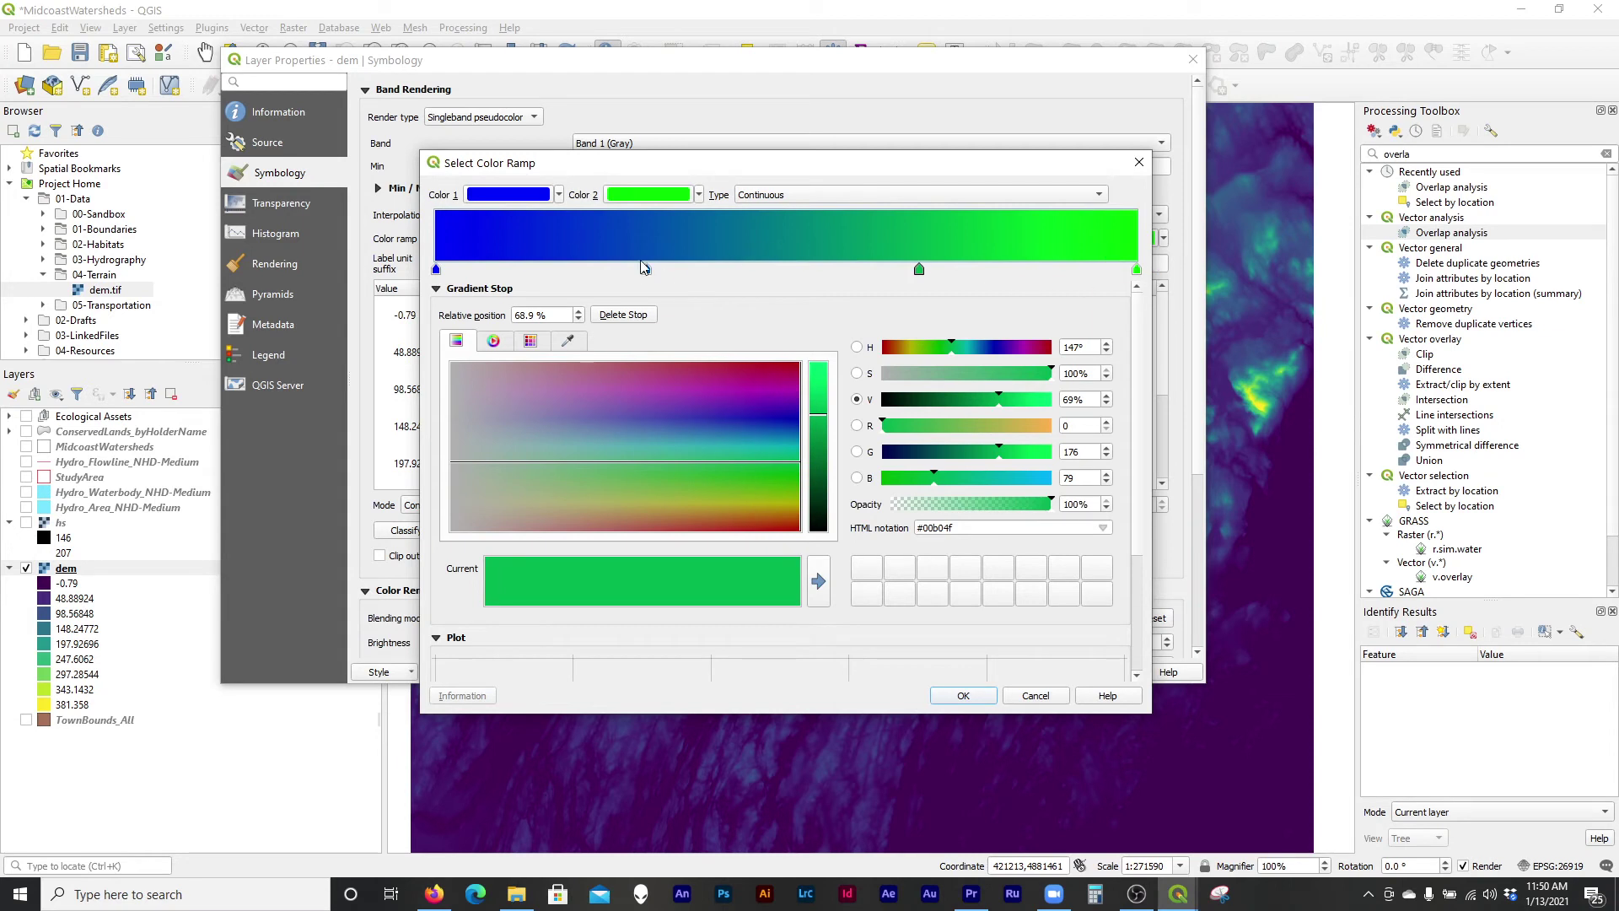
left_click_drag(646, 270, 658, 270)
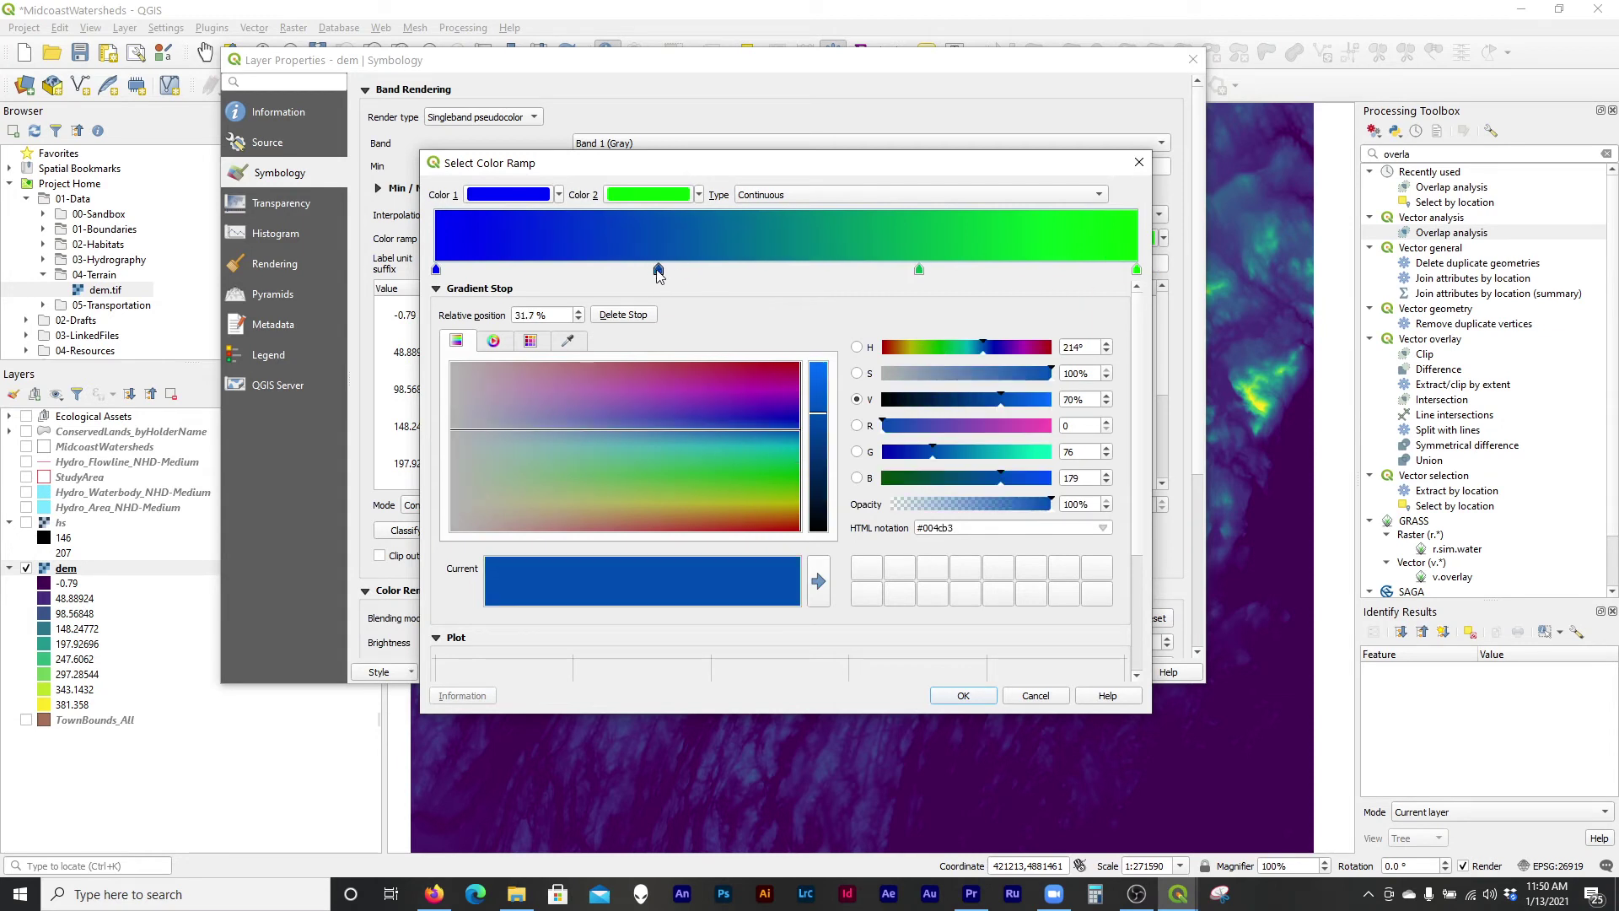
Colour the stops: green start, olive at 34.5%, greyish olive at 68.9%, pale green end.
left_click(436, 270)
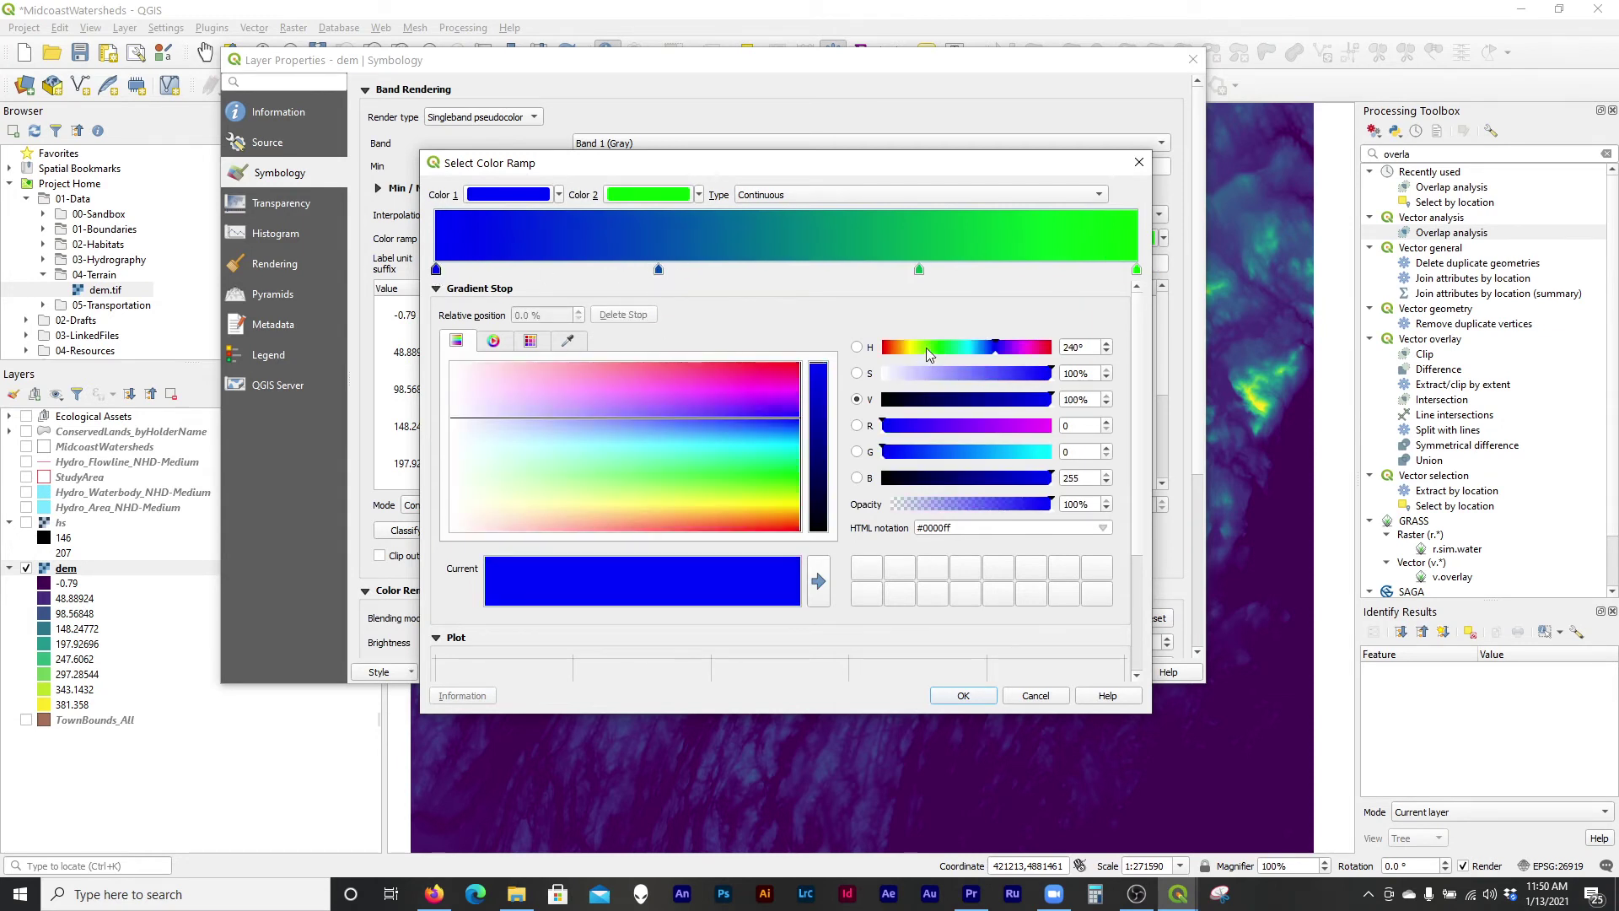
left_click_drag(929, 347, 1000, 407)
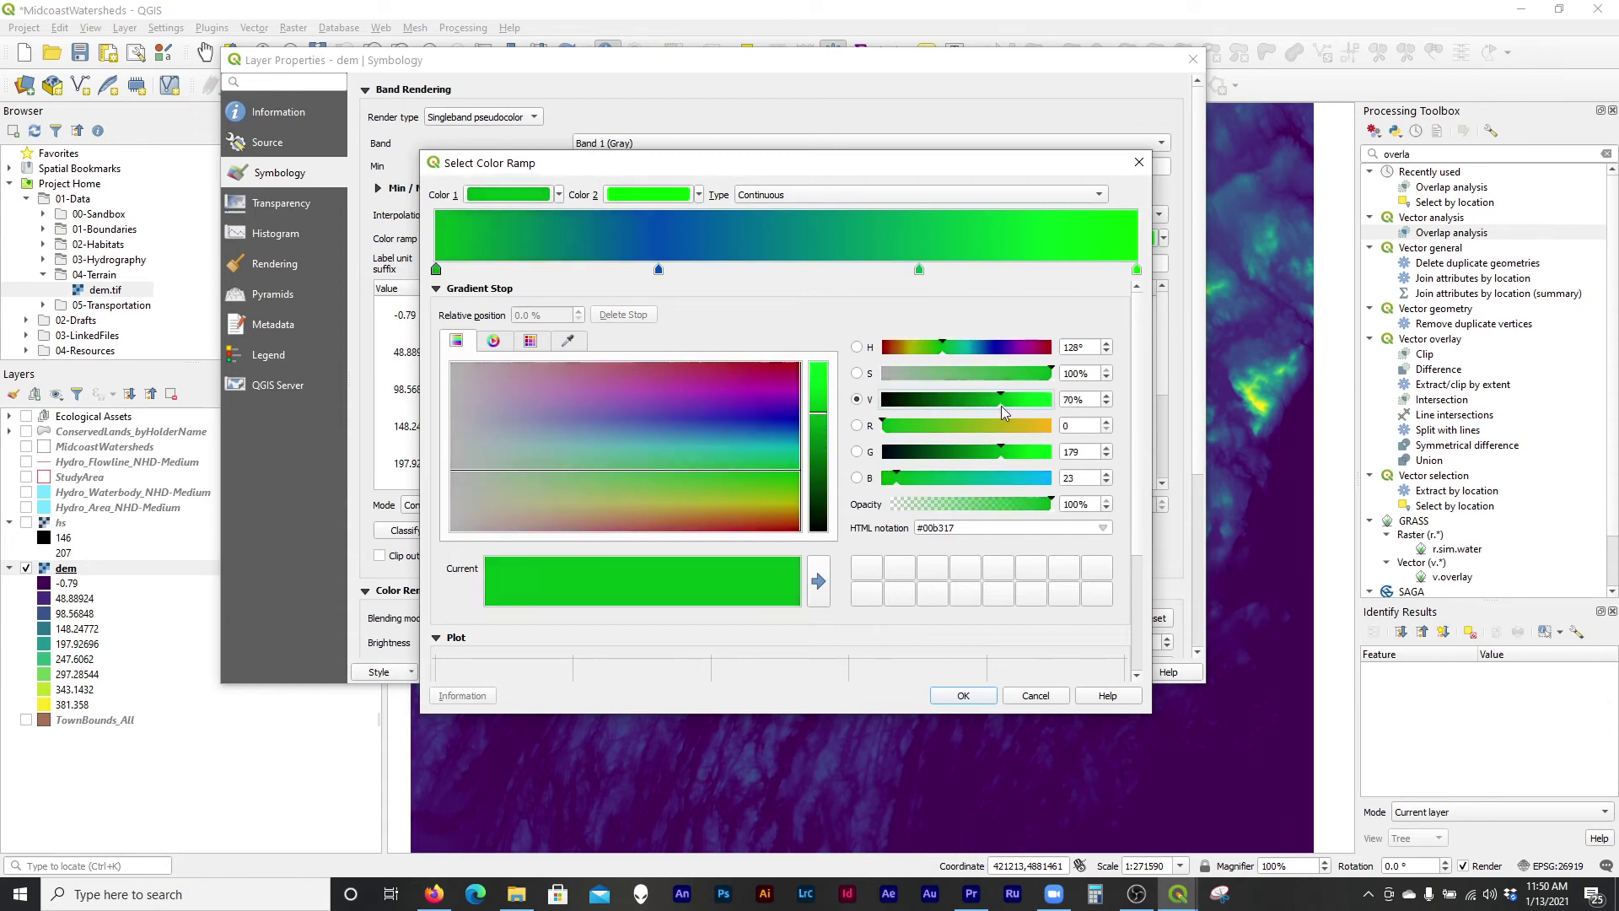
left_click_drag(658, 270, 678, 270)
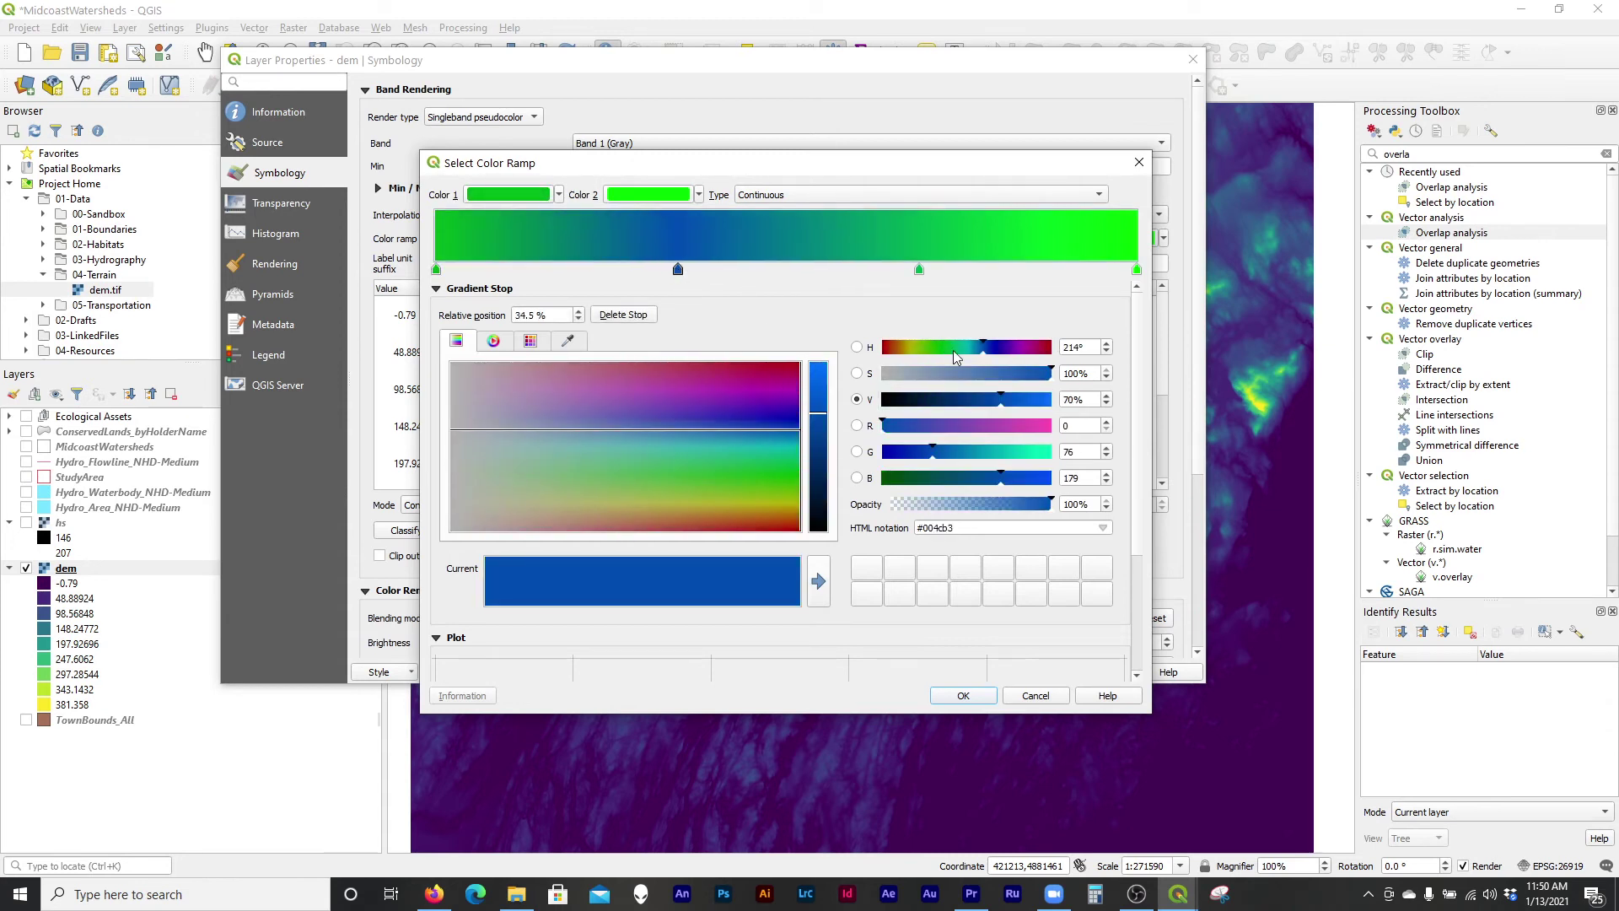
left_click_drag(955, 355, 916, 357)
left_click(919, 270)
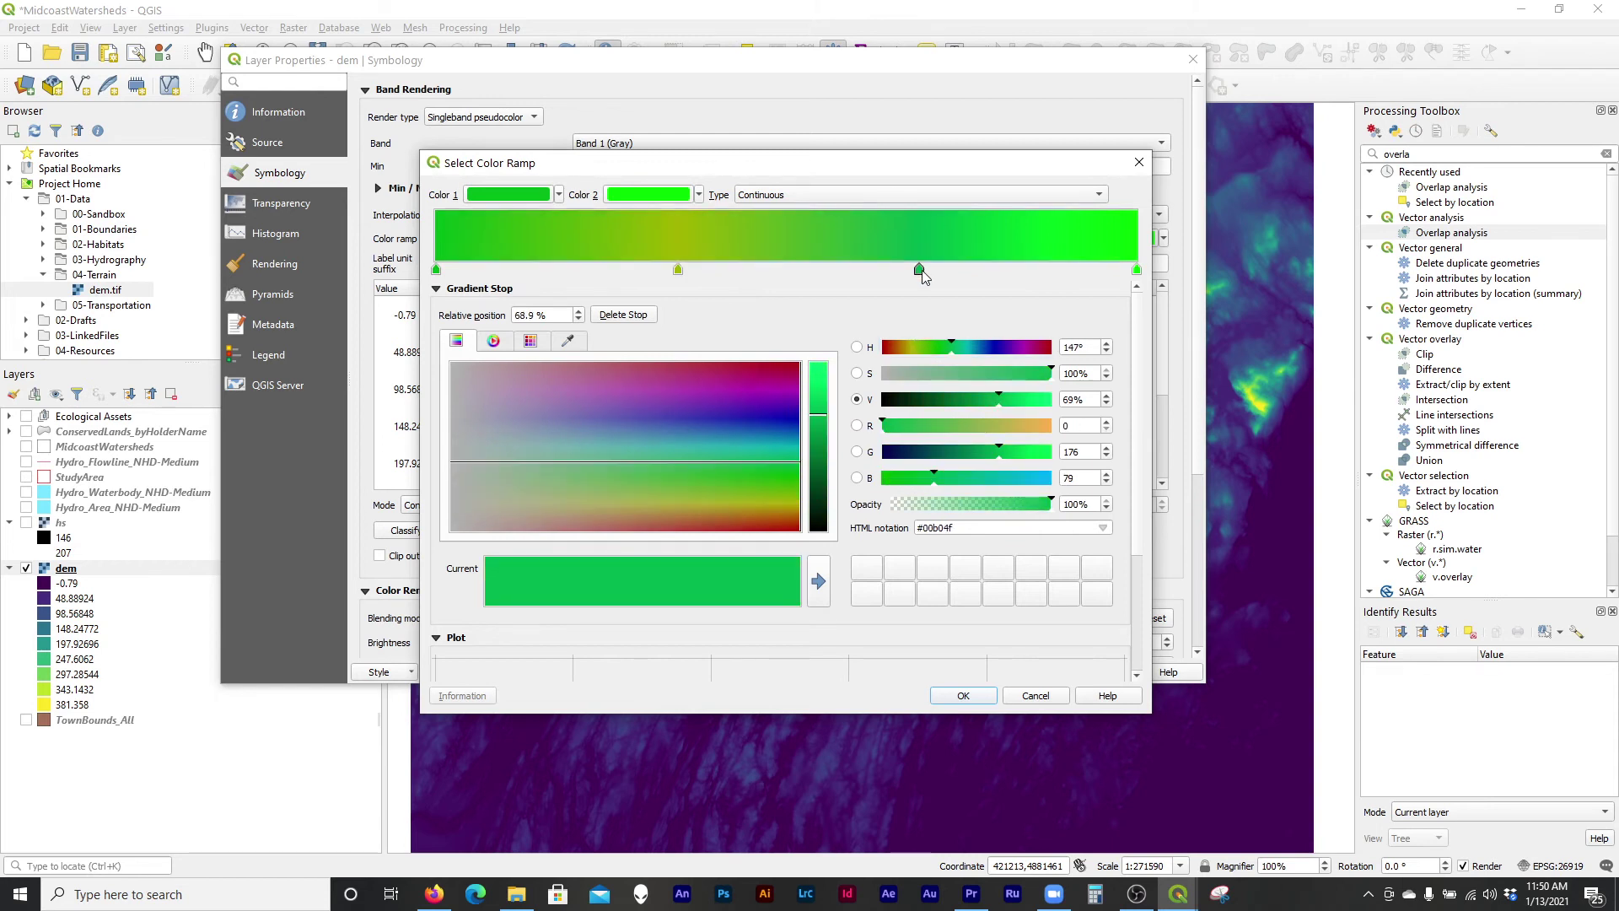
left_click(916, 349)
left_click_drag(917, 373, 914, 374)
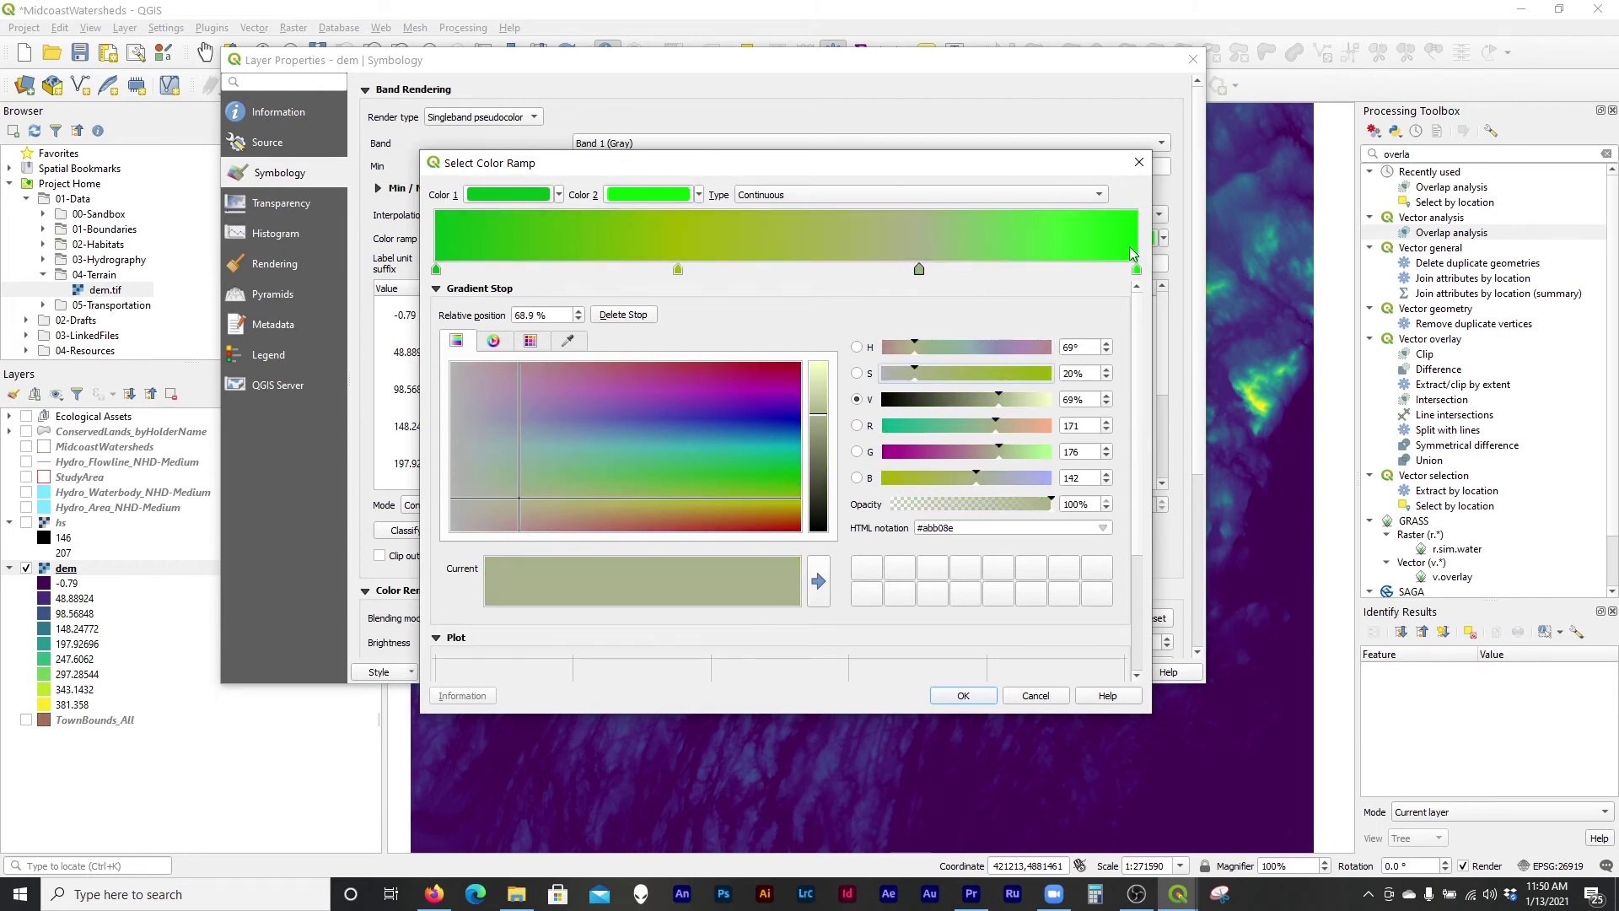
left_click(1137, 270)
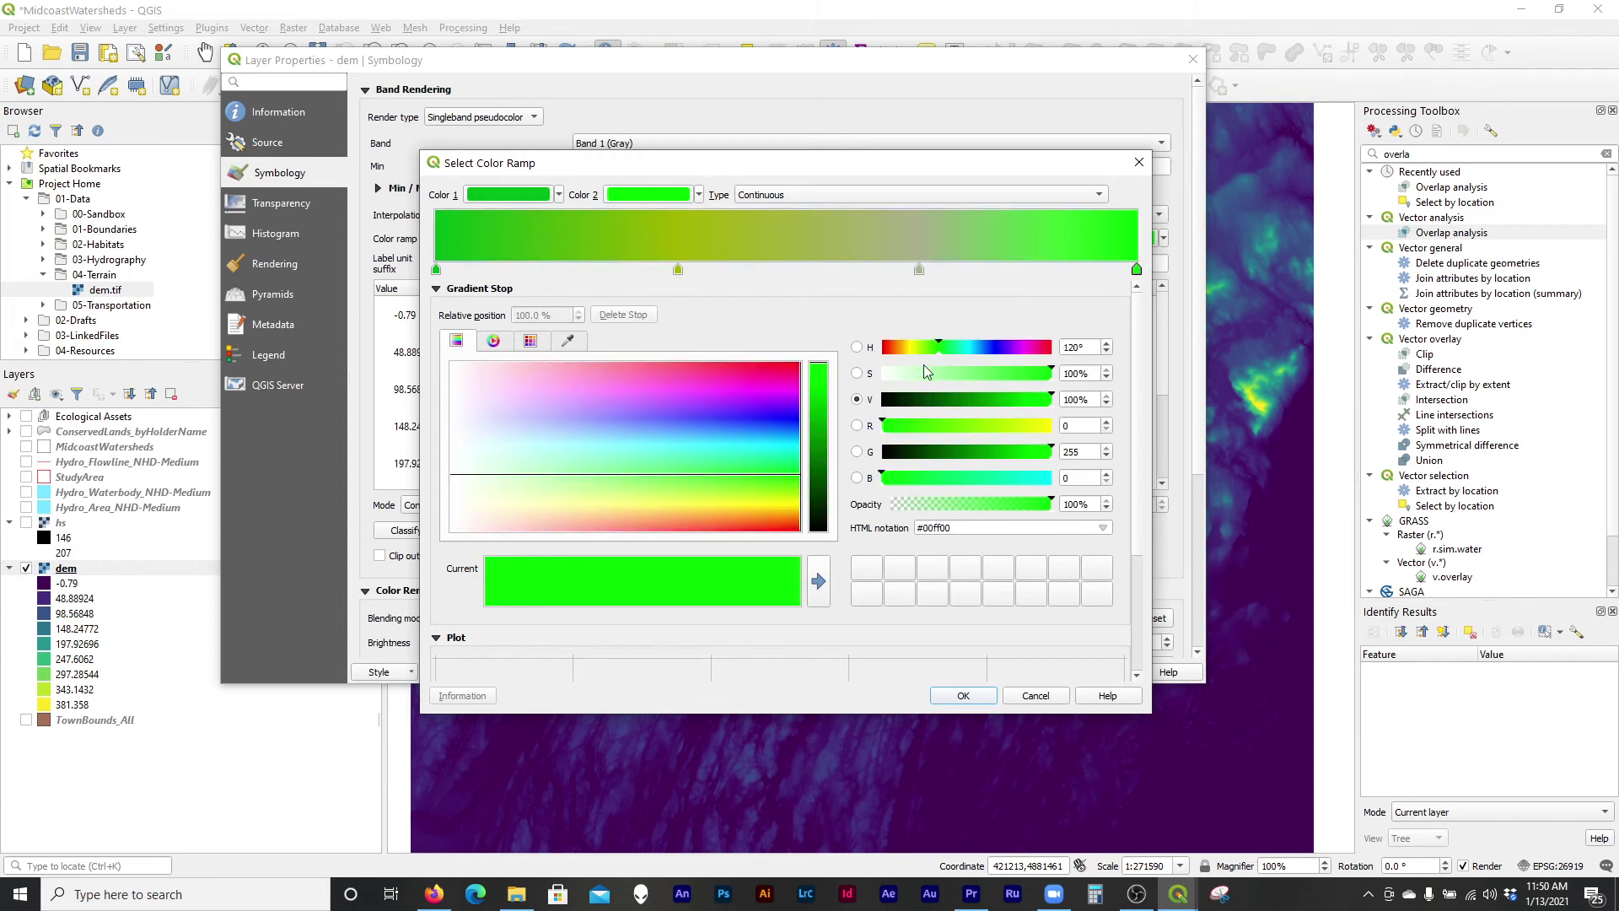
left_click_drag(923, 372, 893, 373)
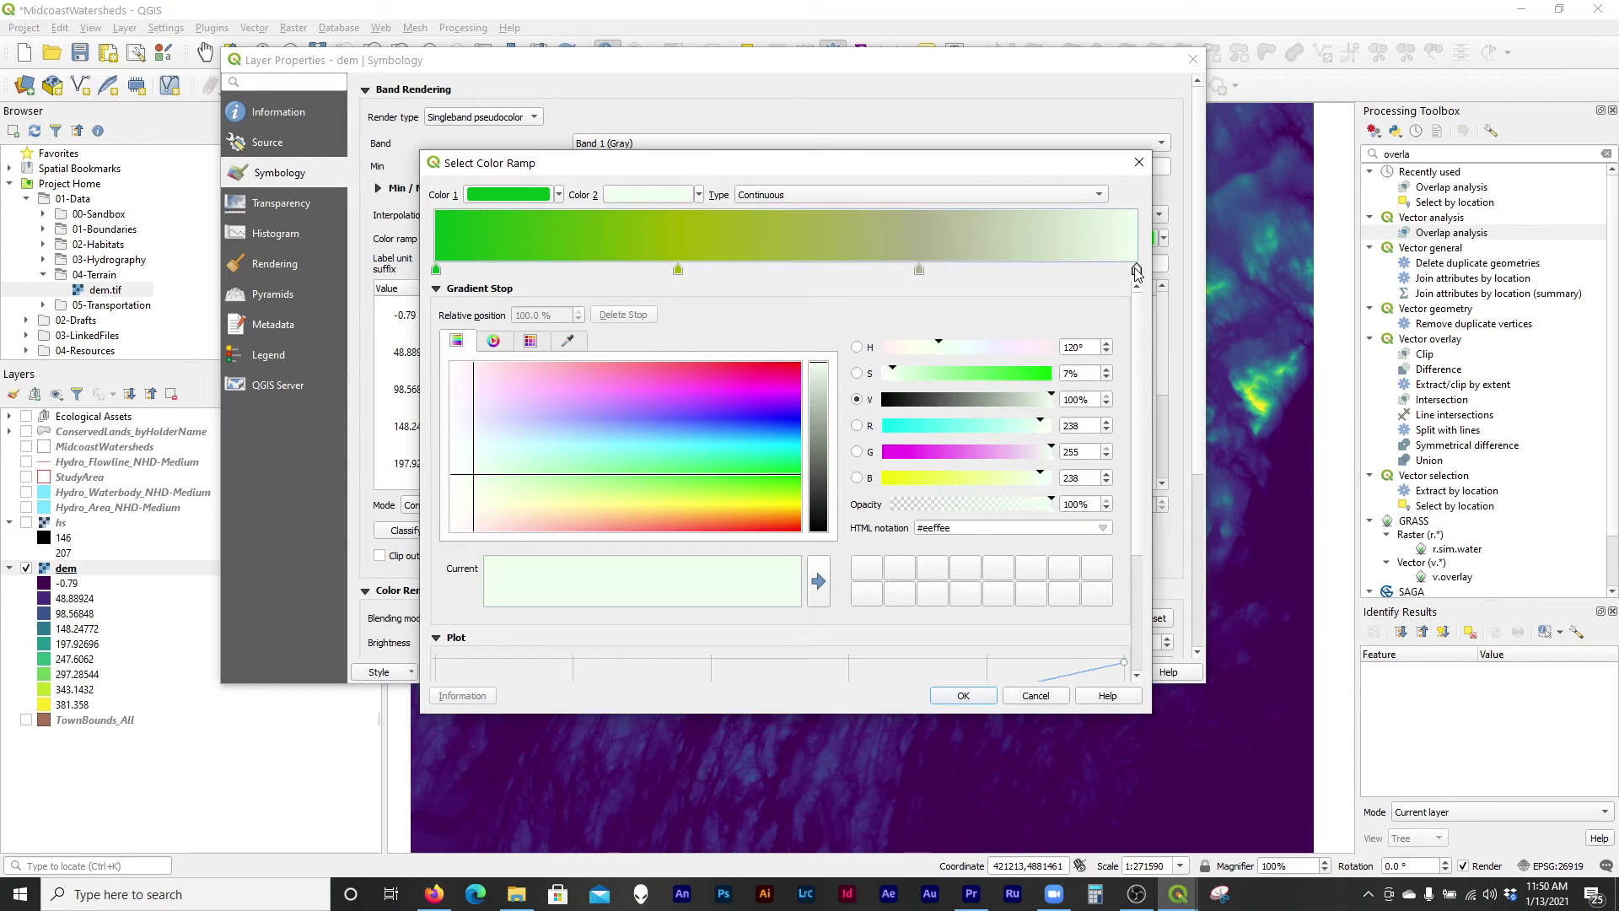
left_click(907, 377)
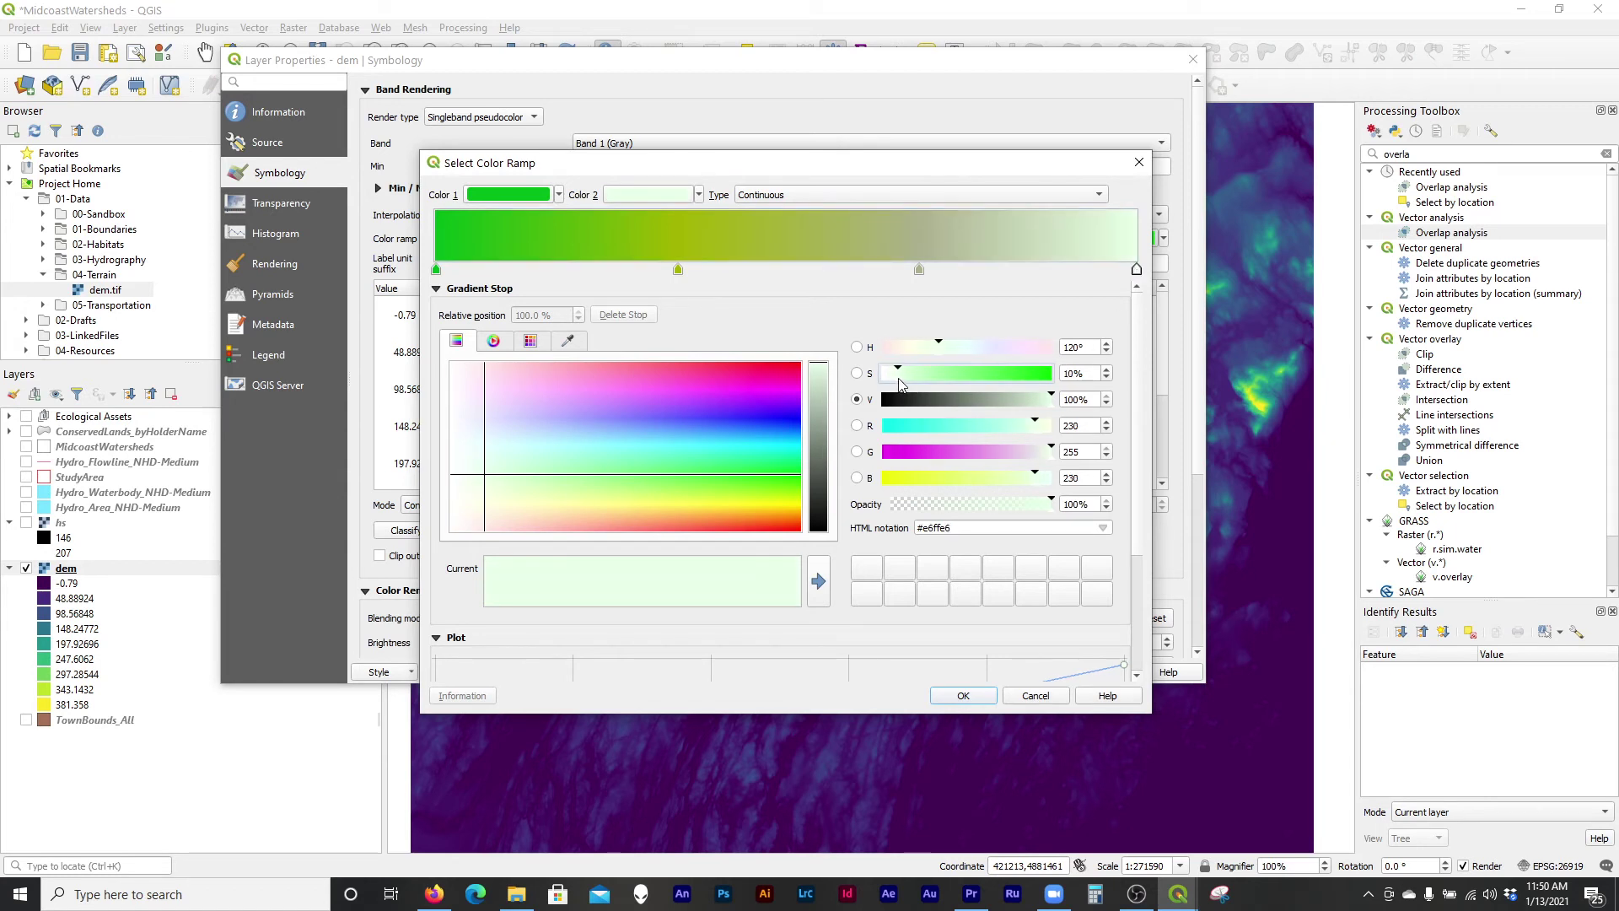
double_click(919, 267)
Apply the custom green ramp to the dem and recentre the map on it.
left_click(963, 697)
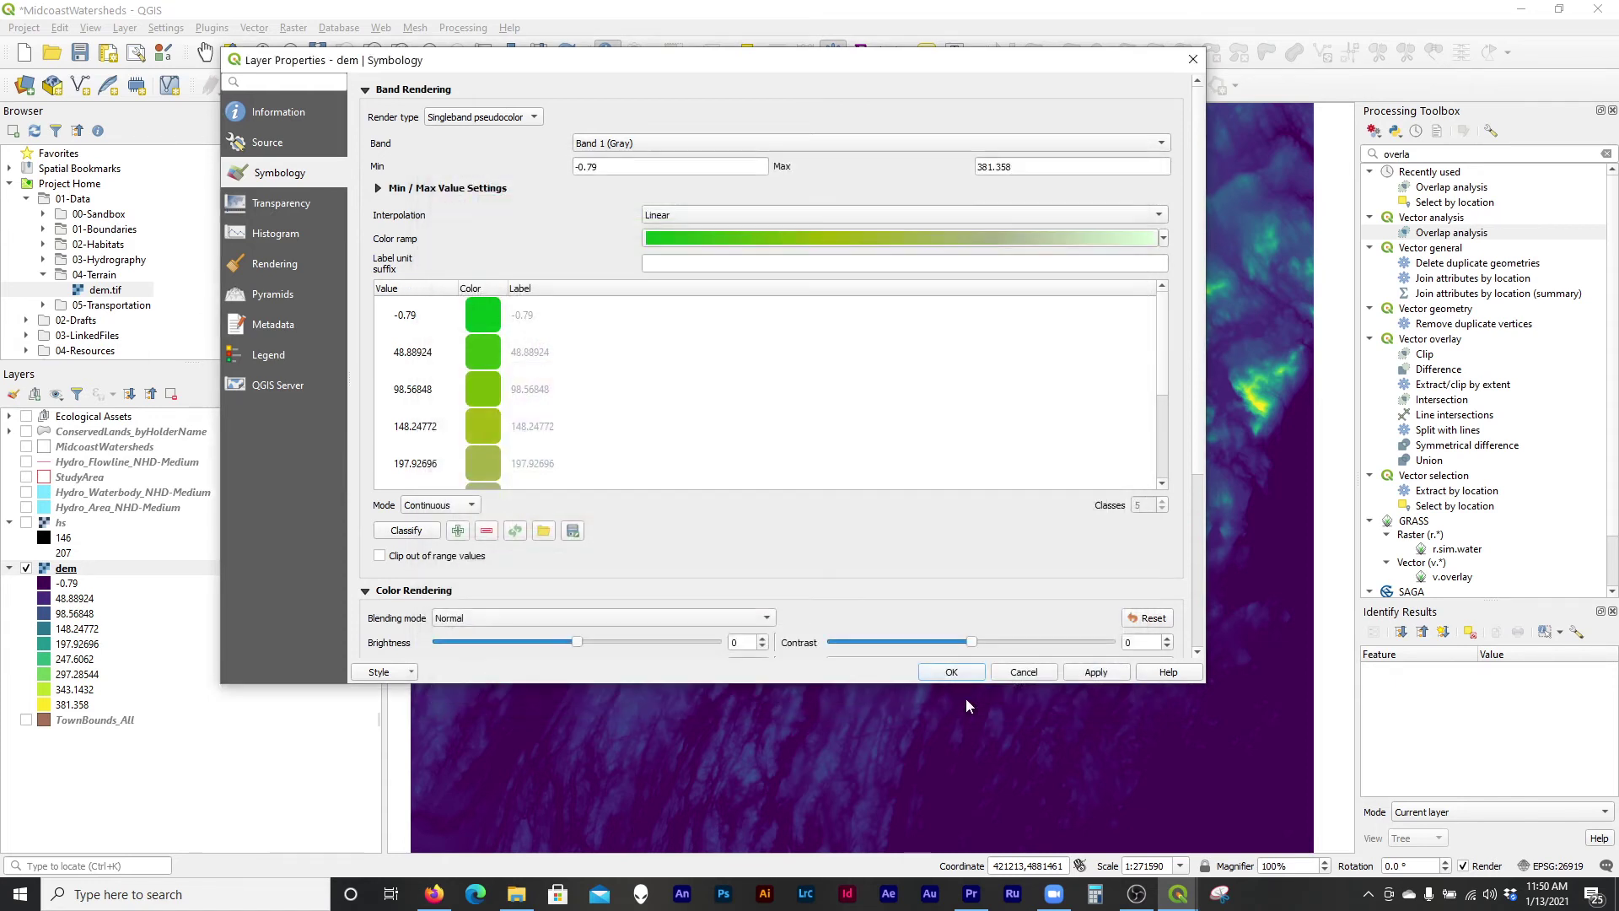
left_click(1096, 672)
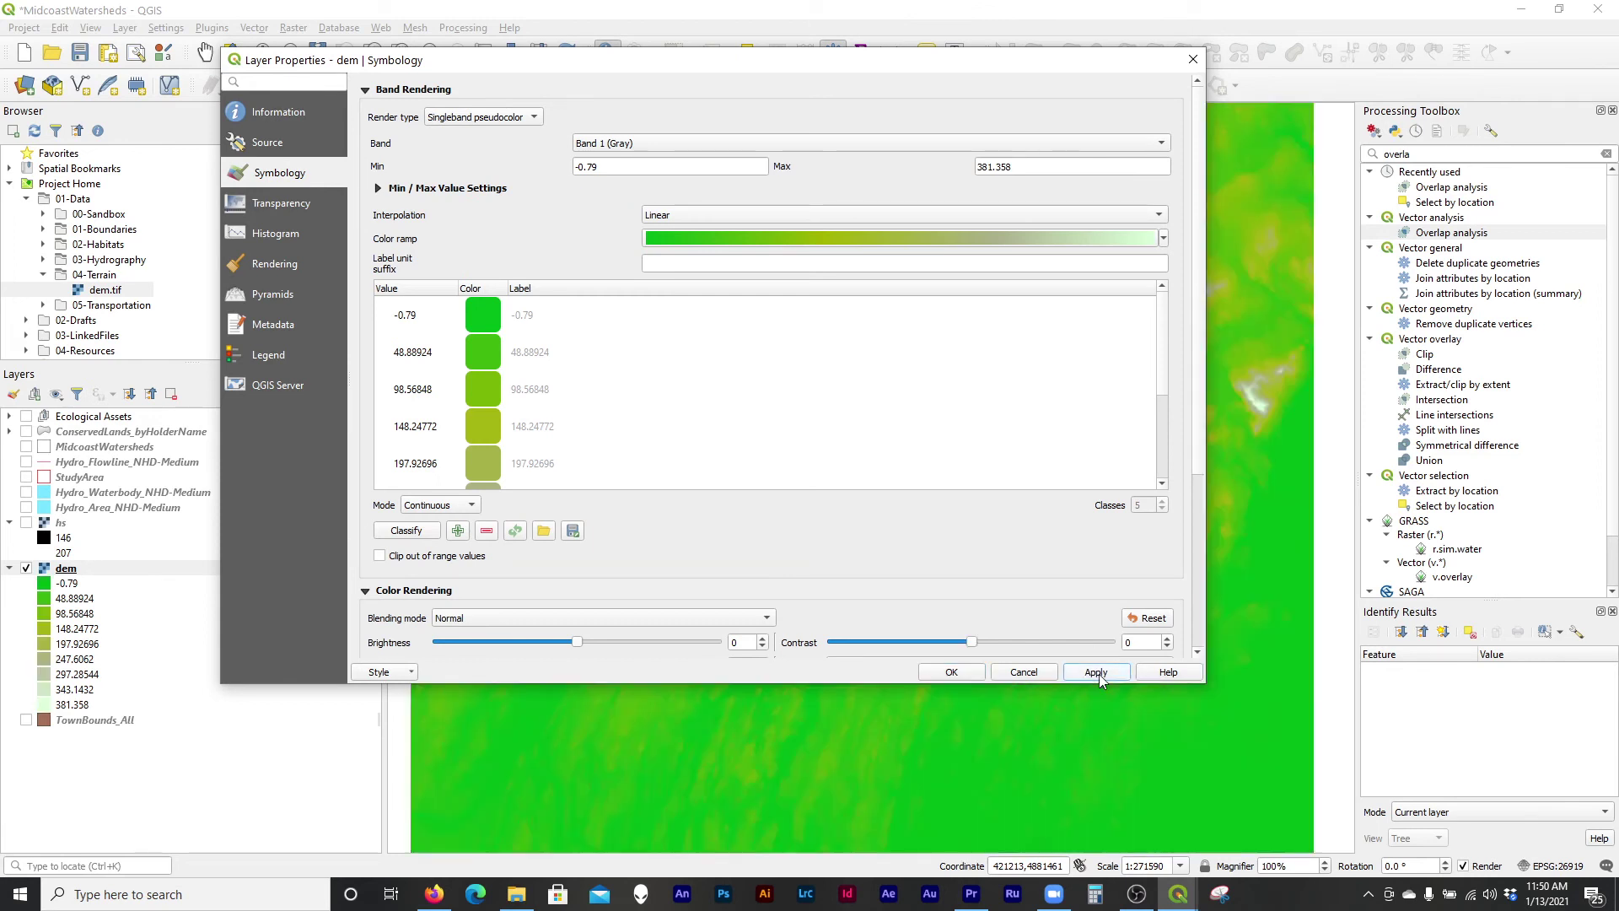
mouse_move(955, 66)
left_mouse_down()
mouse_move(932, 381)
mouse_move(857, 770)
mouse_move(902, 658)
mouse_move(953, 74)
mouse_move(534, 379)
mouse_move(817, 225)
mouse_move(966, 77)
left_mouse_up()
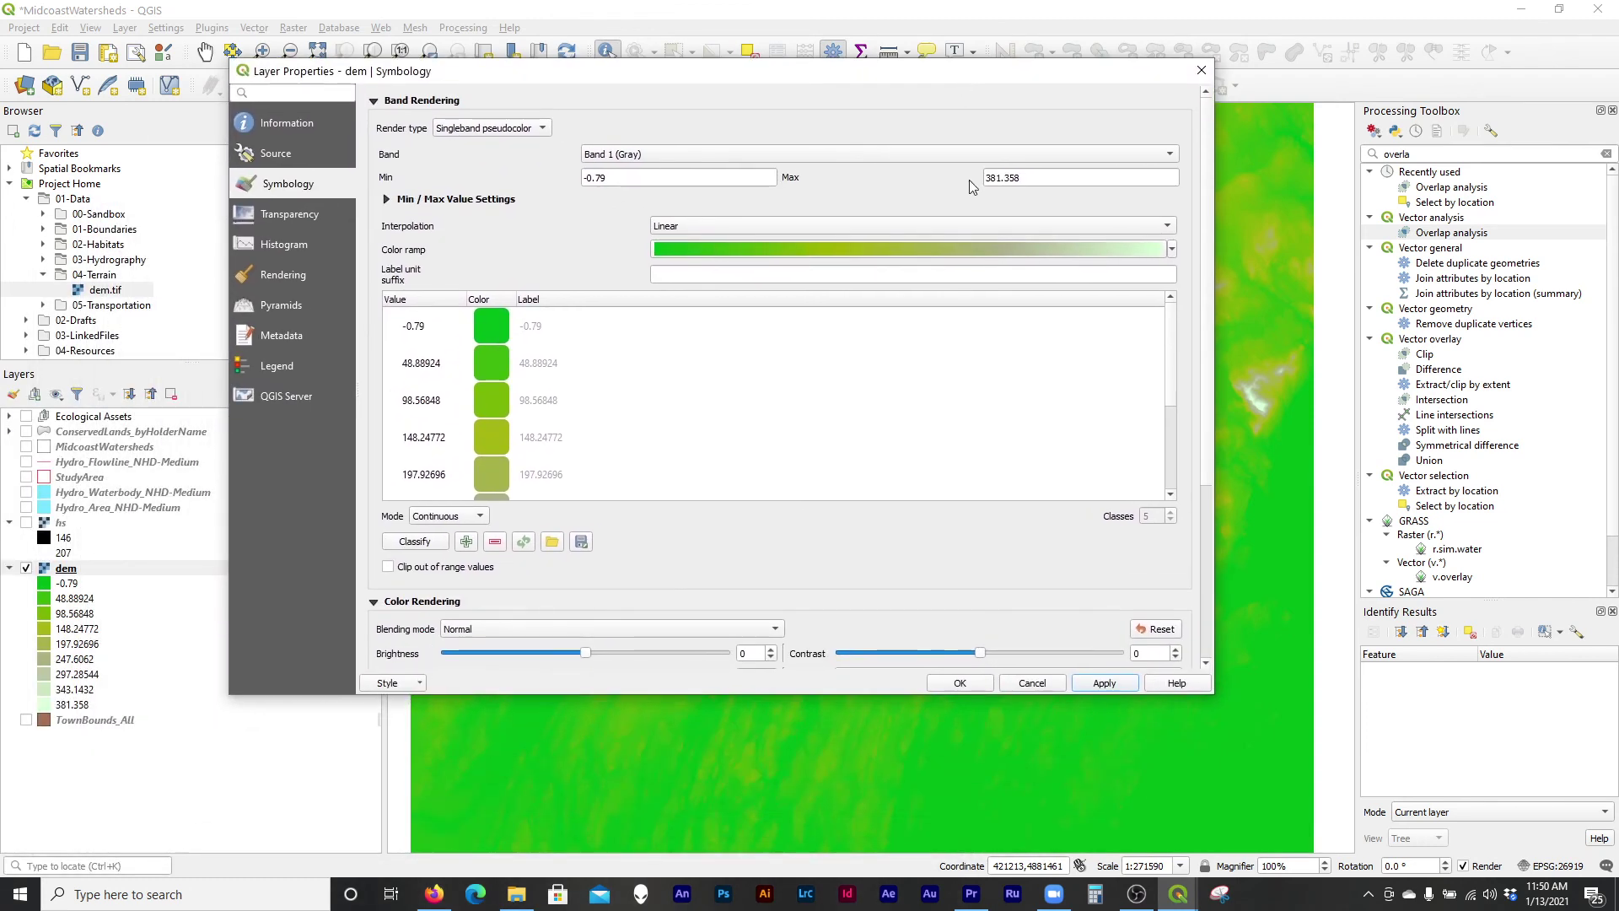
left_click(979, 686)
scroll(717, 466, "down", 1)
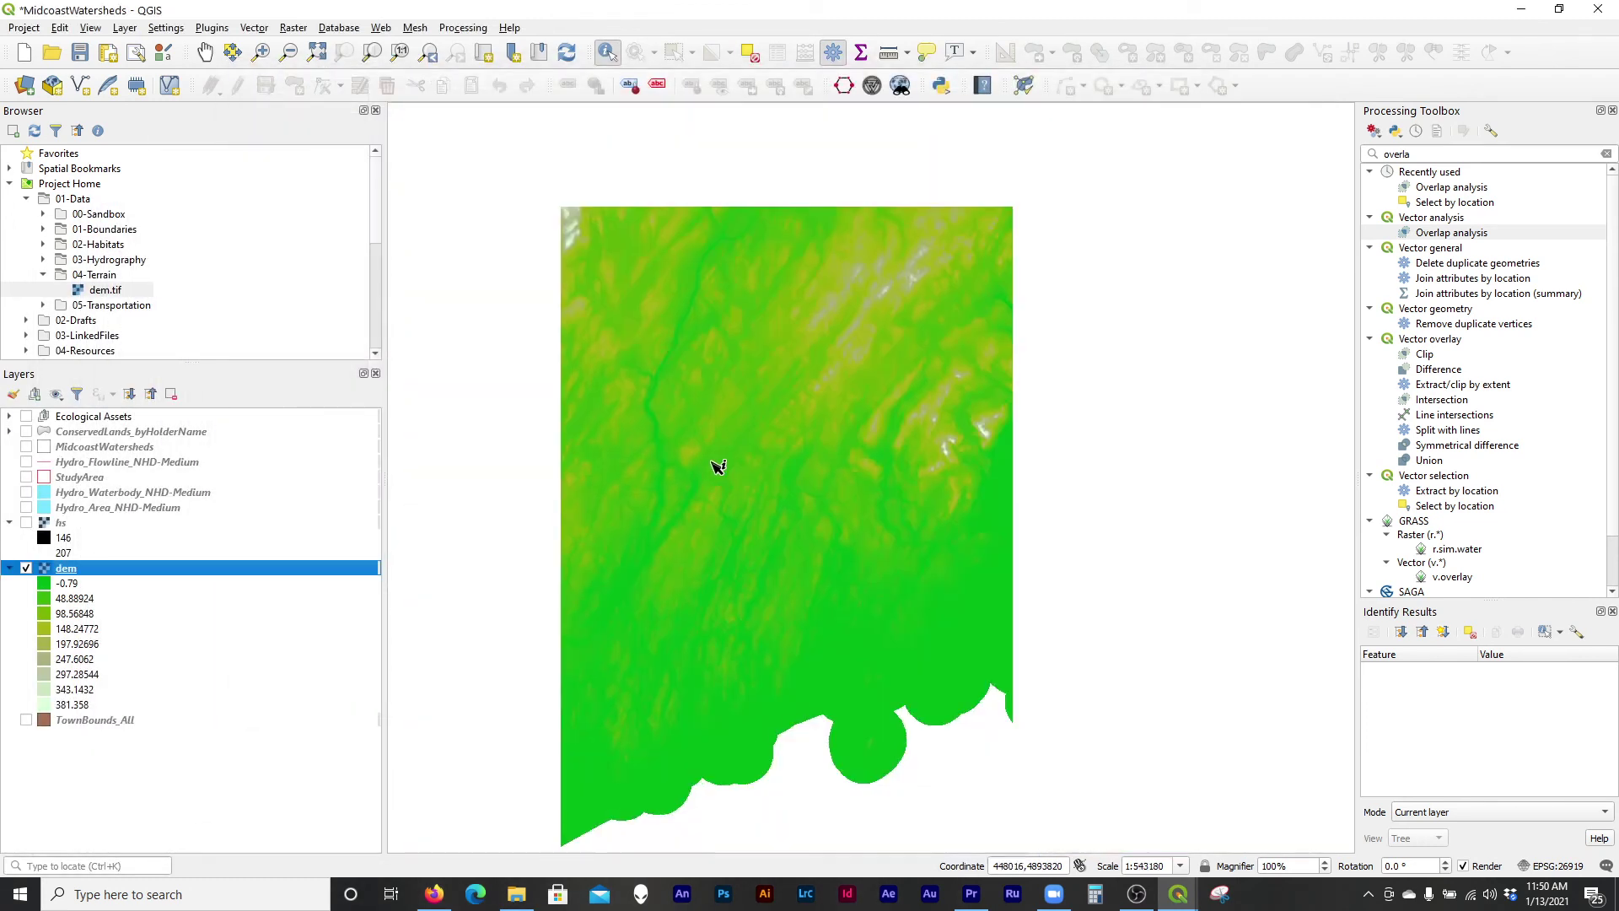
left_click_drag(756, 464, 803, 412)
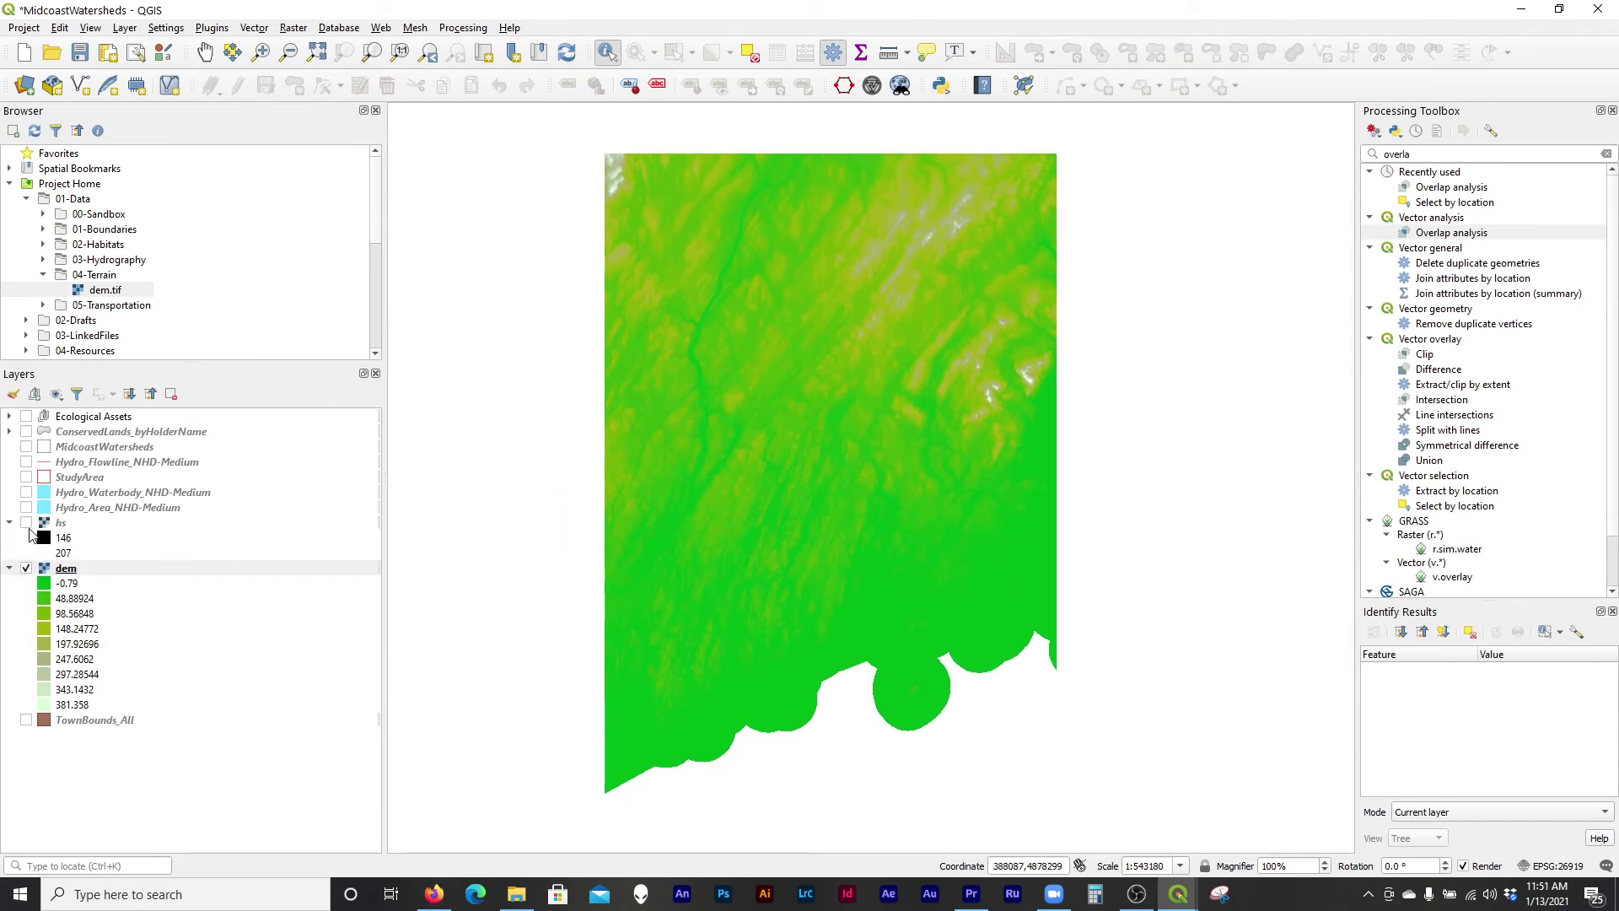
Toggle the hs hillshade to compare, leaving it shown over the DEM.
left_click(30, 535)
left_click(26, 524)
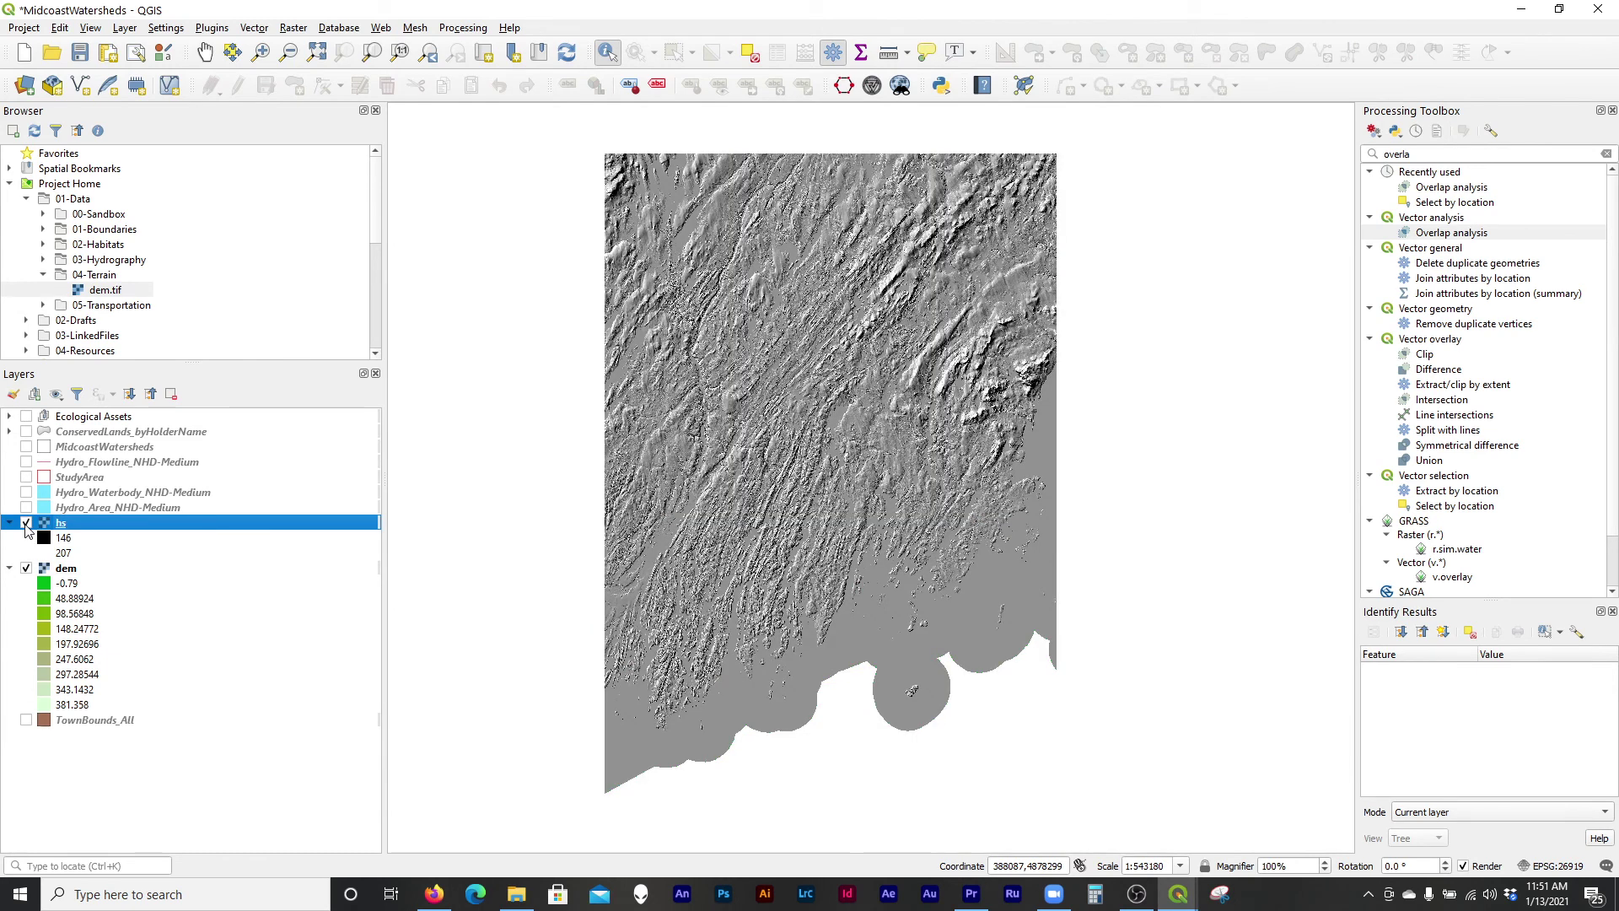
left_click(27, 524)
left_click(26, 523)
left_click(26, 523)
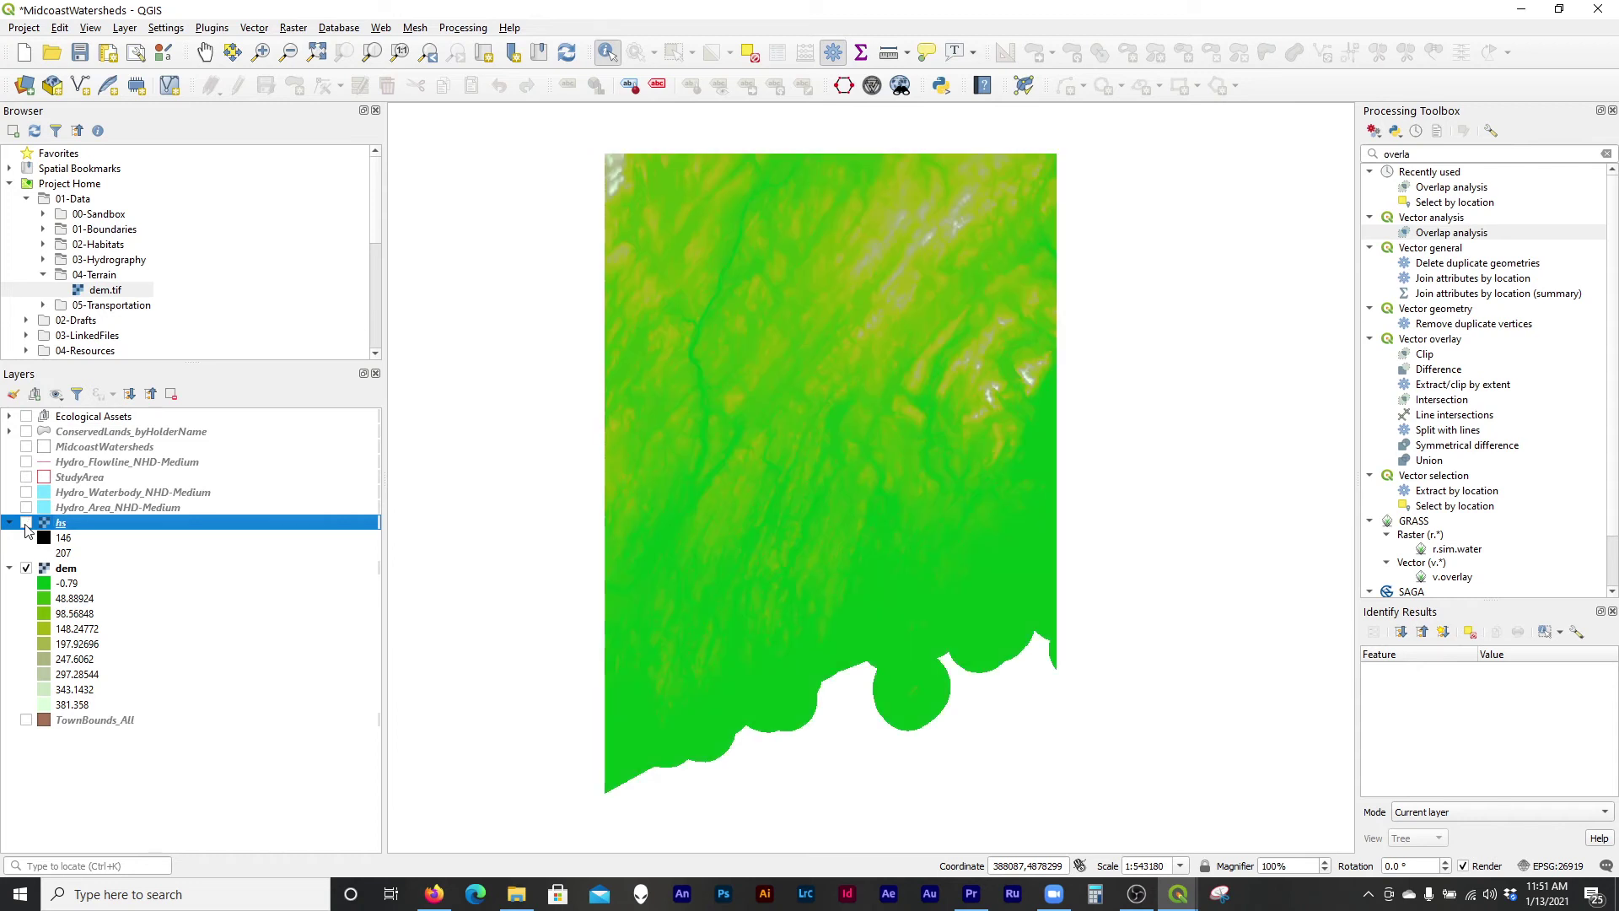
left_click(26, 524)
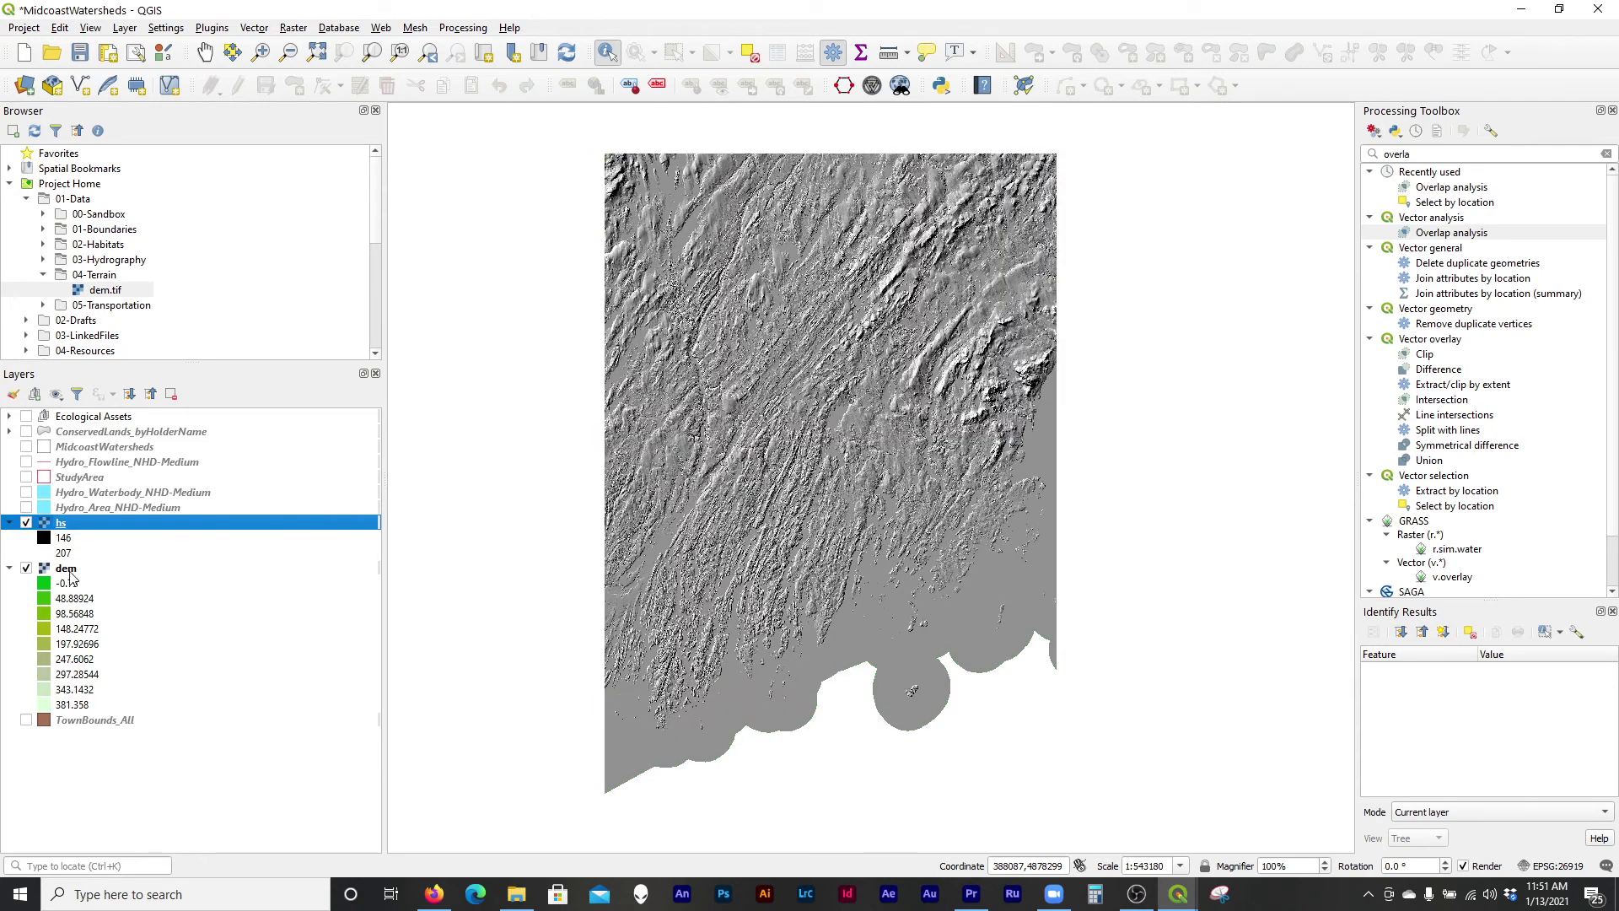
right_click(87, 528)
Lower the hs hillshade's opacity to 17.6%.
left_click(270, 818)
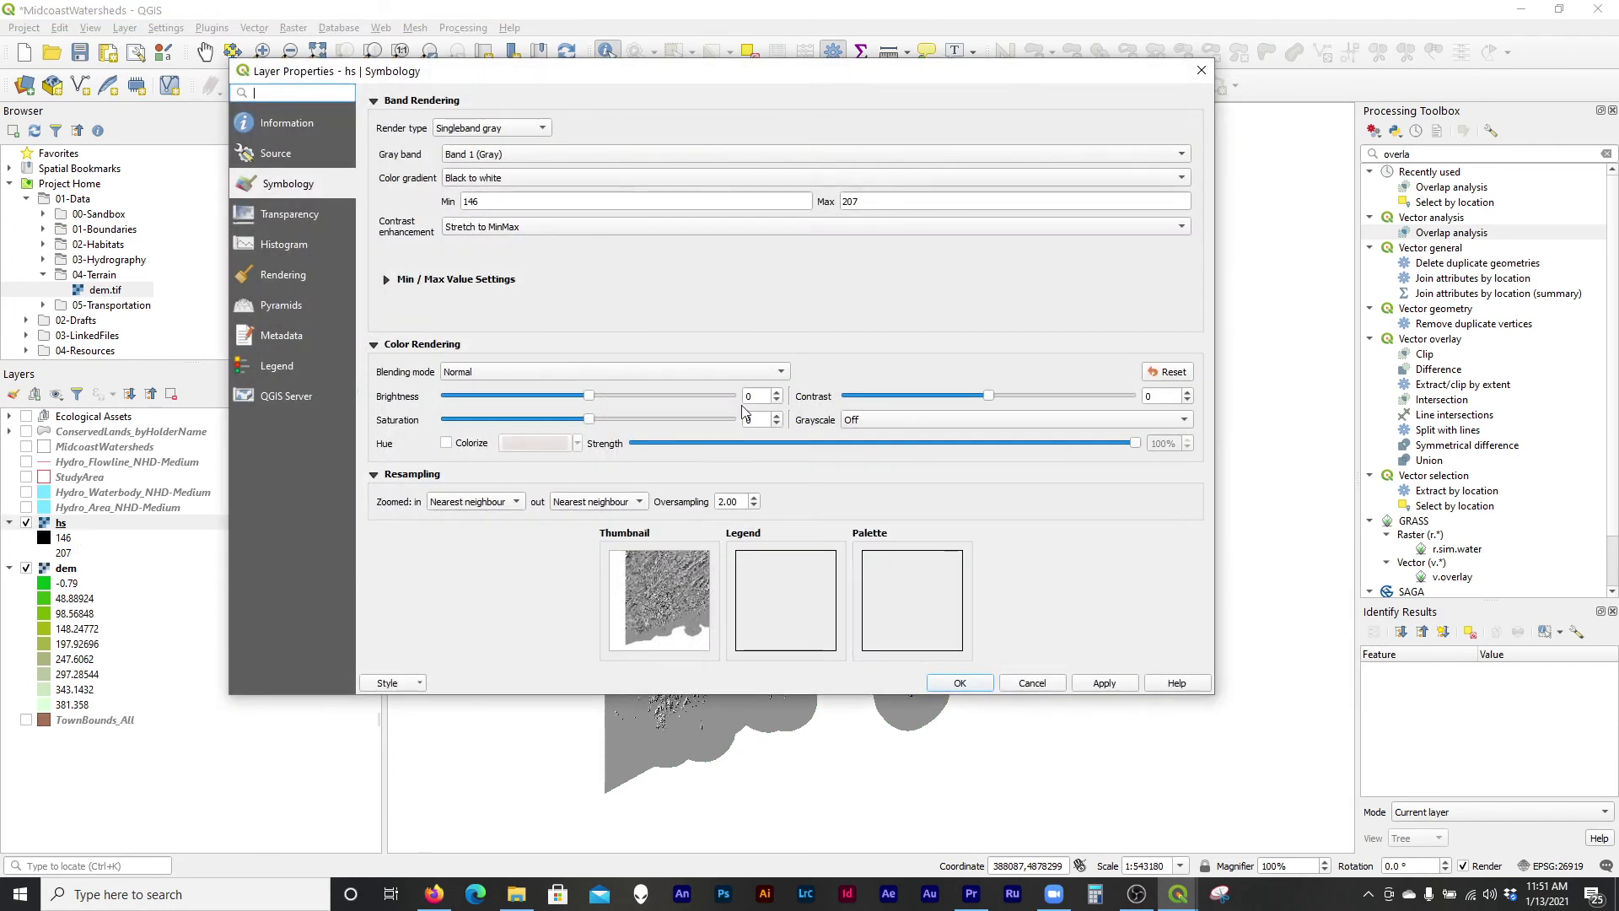
left_click(328, 218)
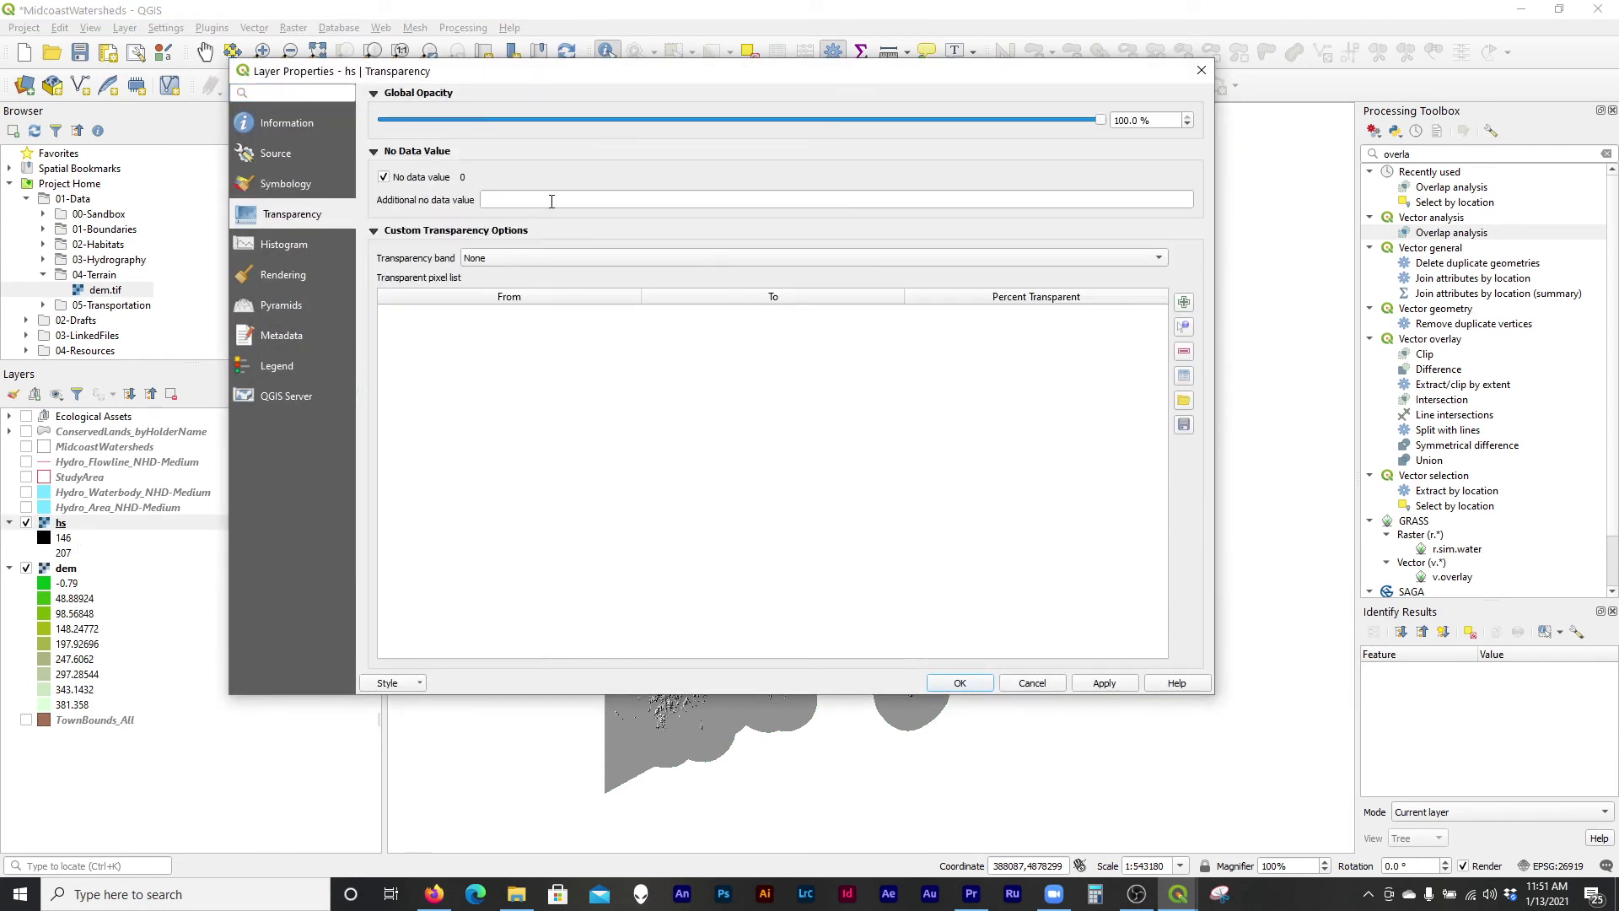
left_click_drag(1100, 120, 509, 120)
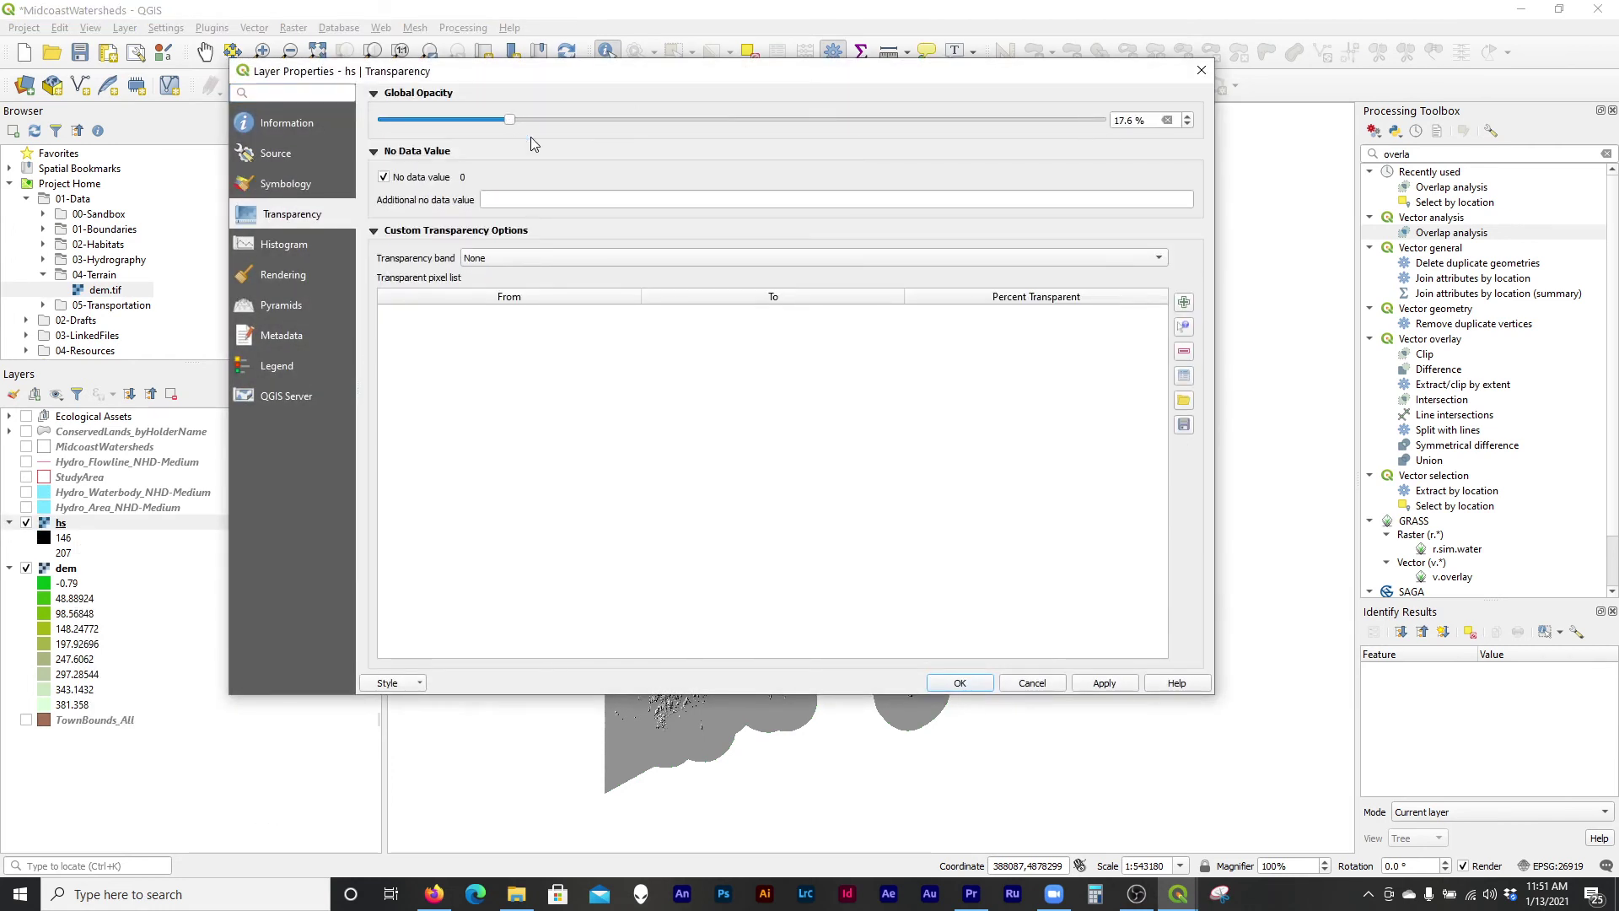
left_click(1105, 682)
left_click(962, 680)
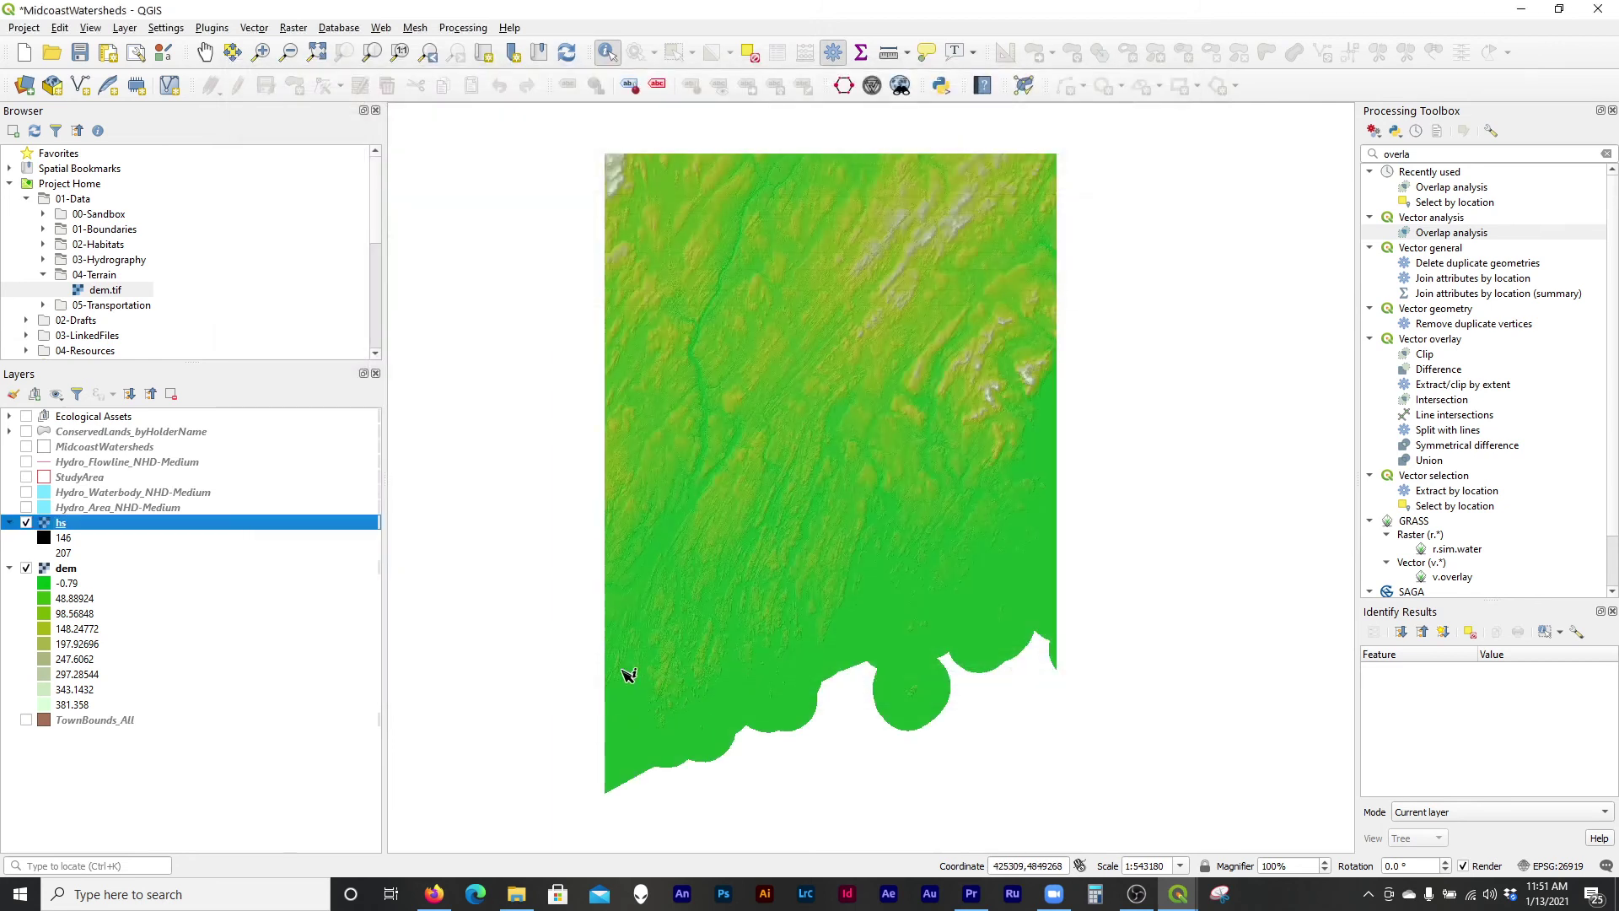
Set the dem layer's global opacity to 20%.
right_click(81, 568)
left_click(223, 863)
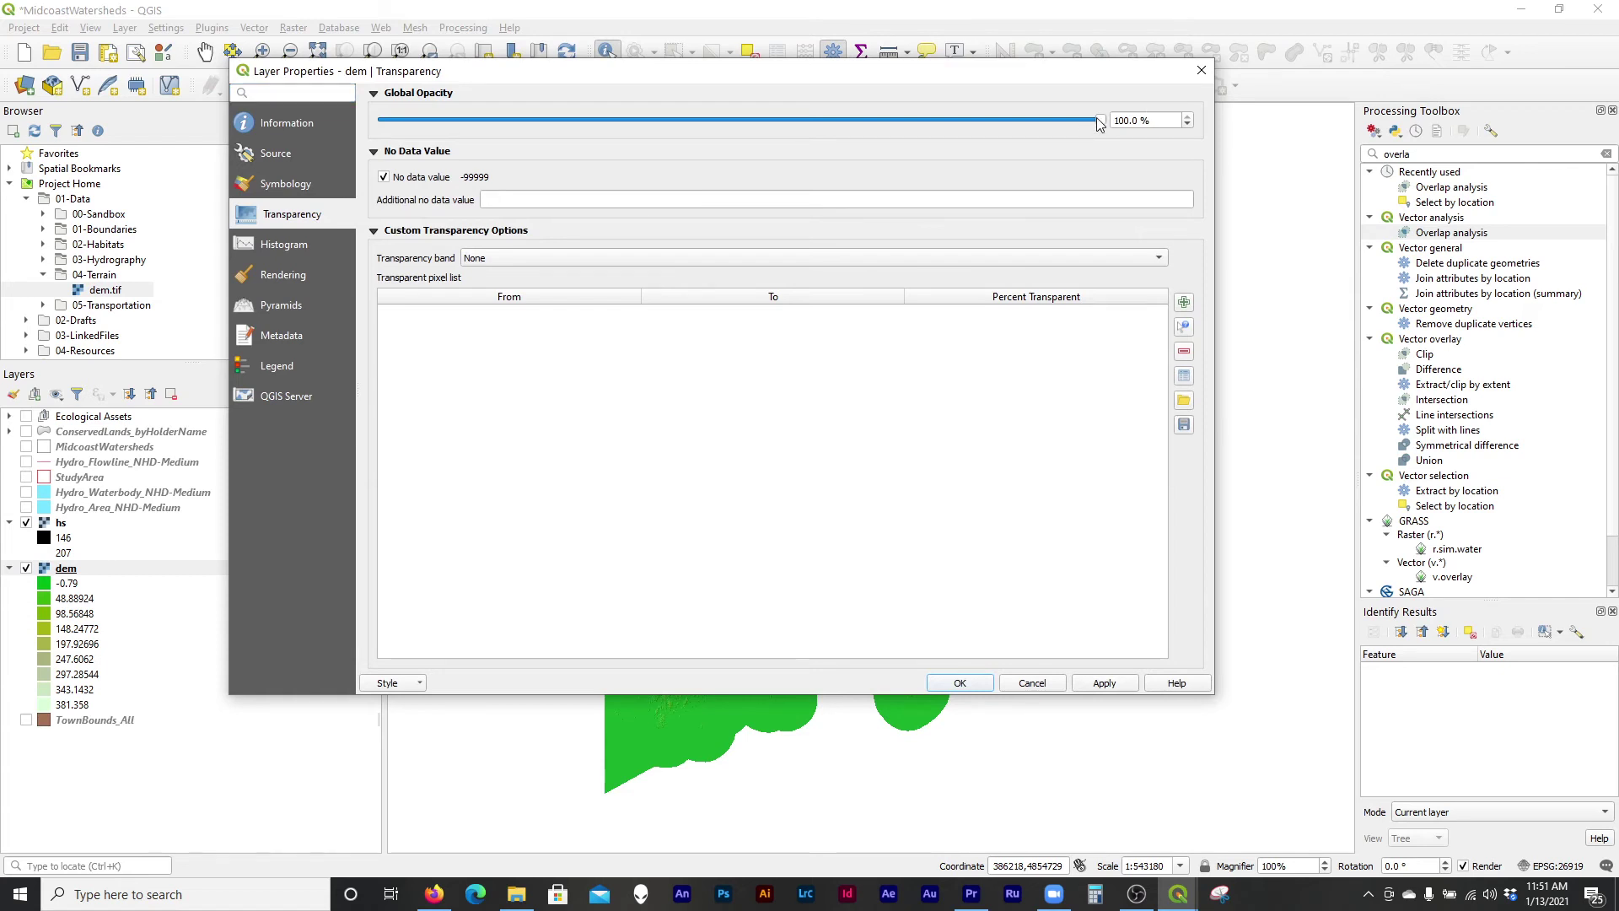
left_click_drag(1096, 118, 523, 182)
left_click(1105, 683)
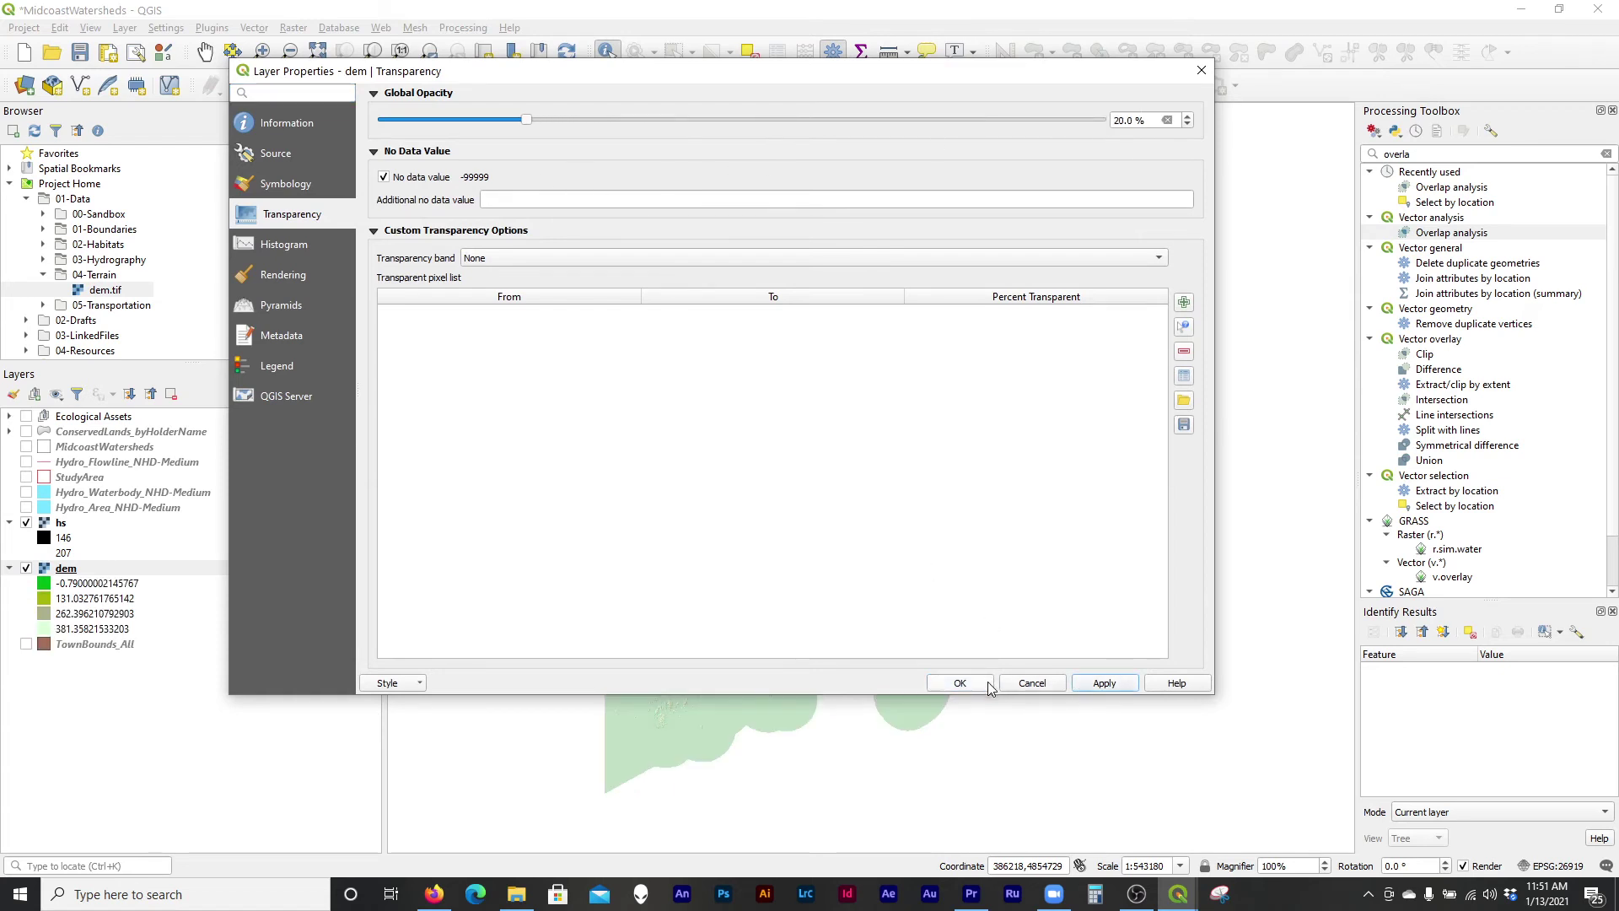
left_click(960, 682)
Show the Hydro_Area_NHD-Medium and Hydro_Waterbody_NHD-Medium water layers and pan the map.
scroll(927, 396, "up", 1)
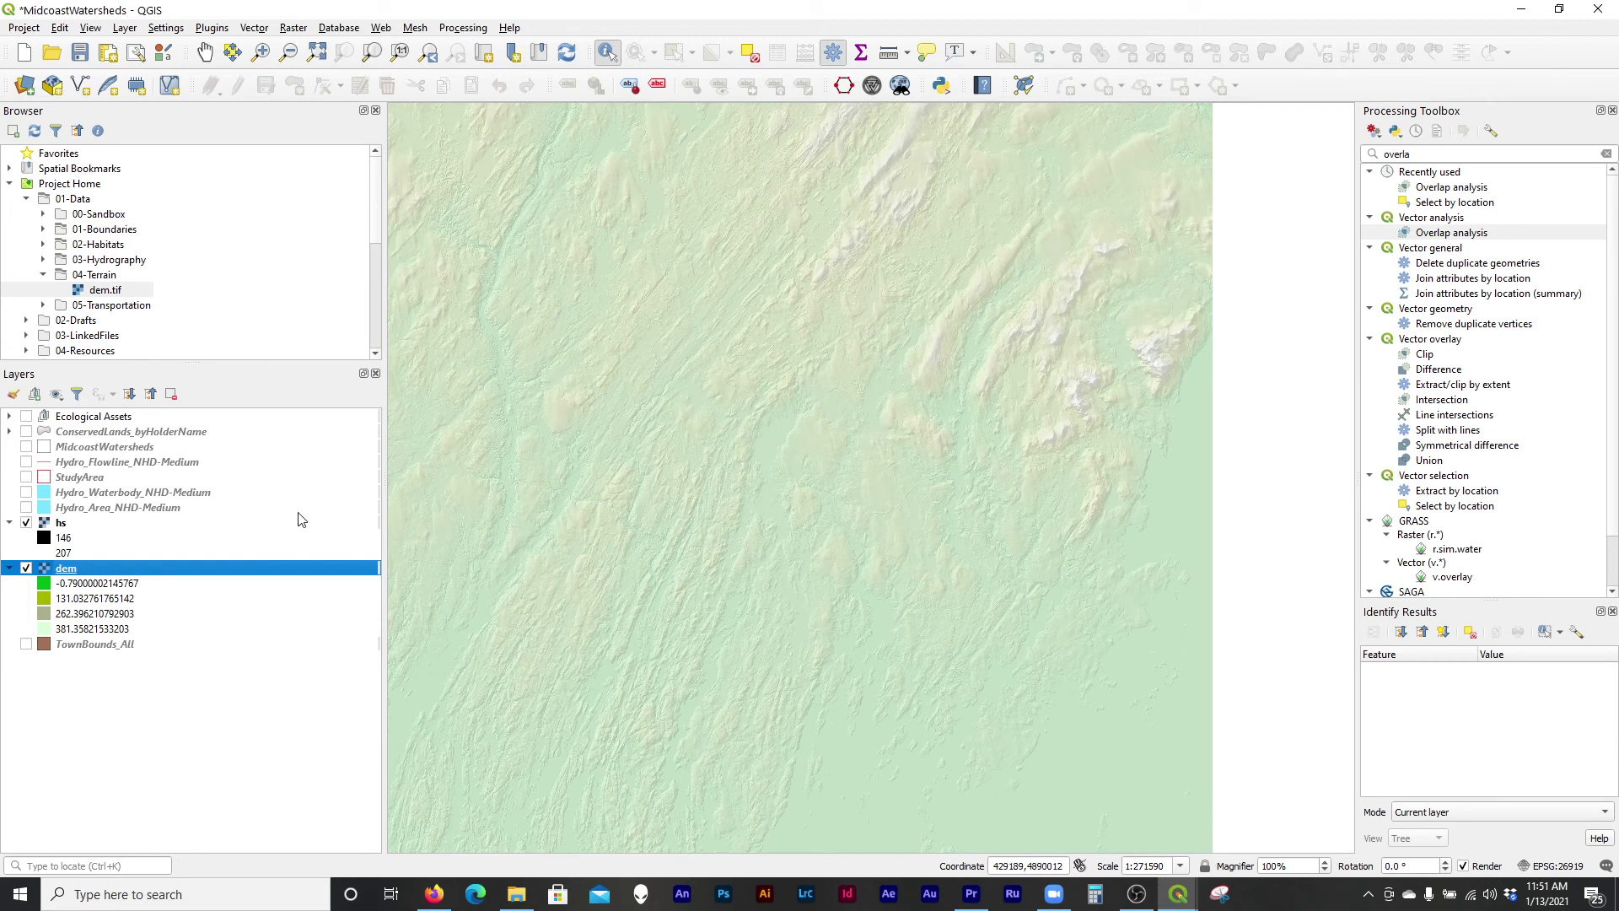
left_click(26, 507)
left_click(26, 491)
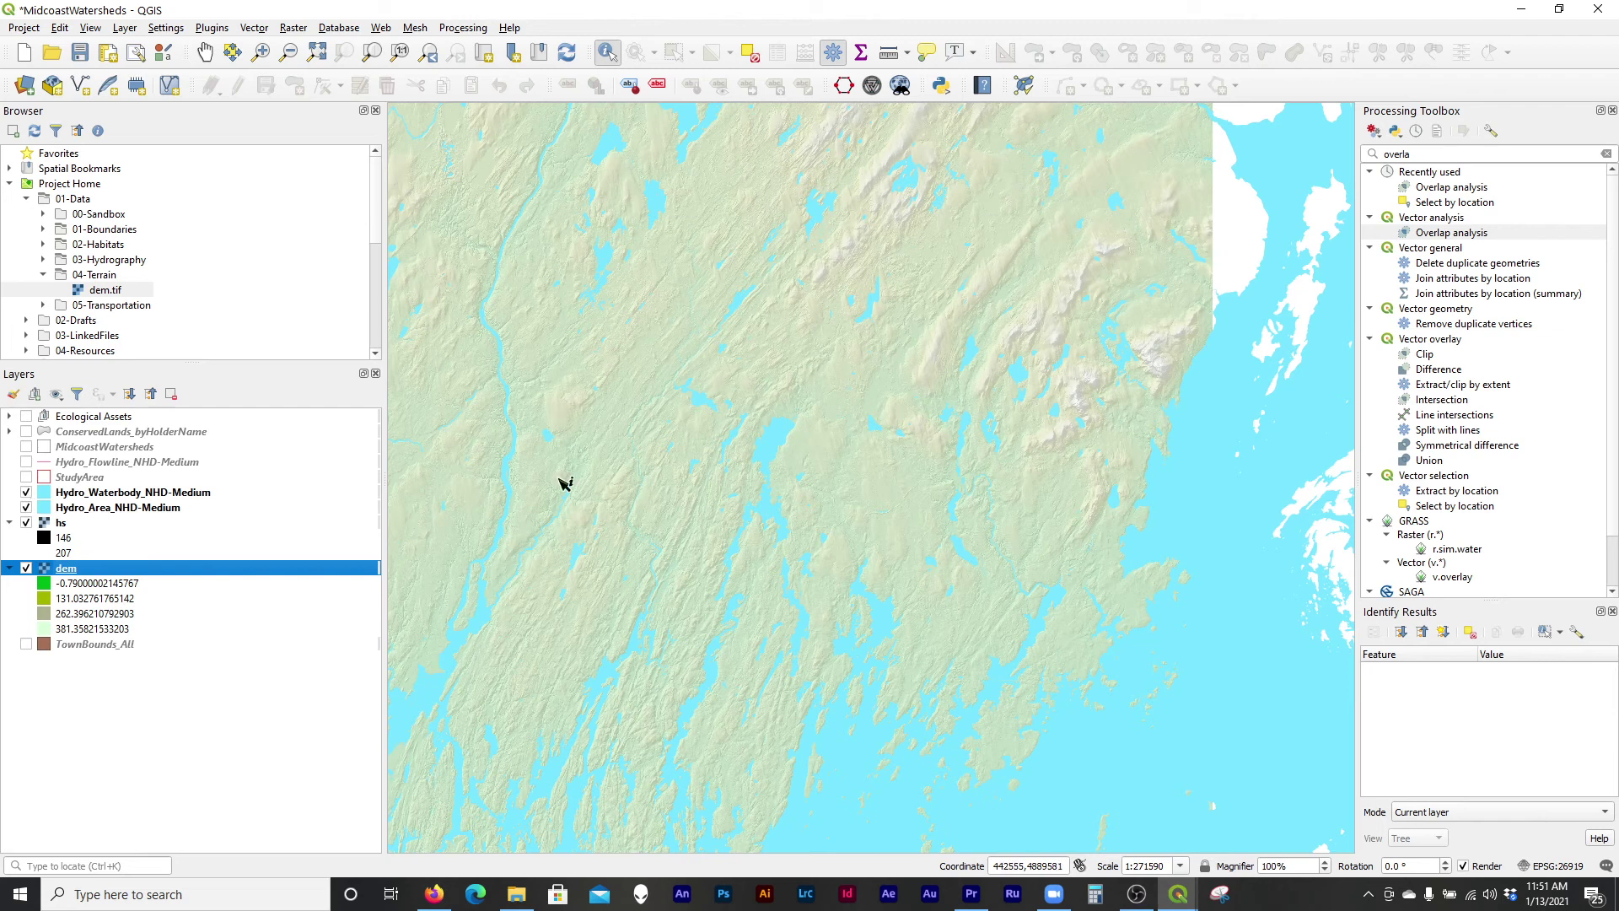
left_click_drag(810, 535, 930, 515)
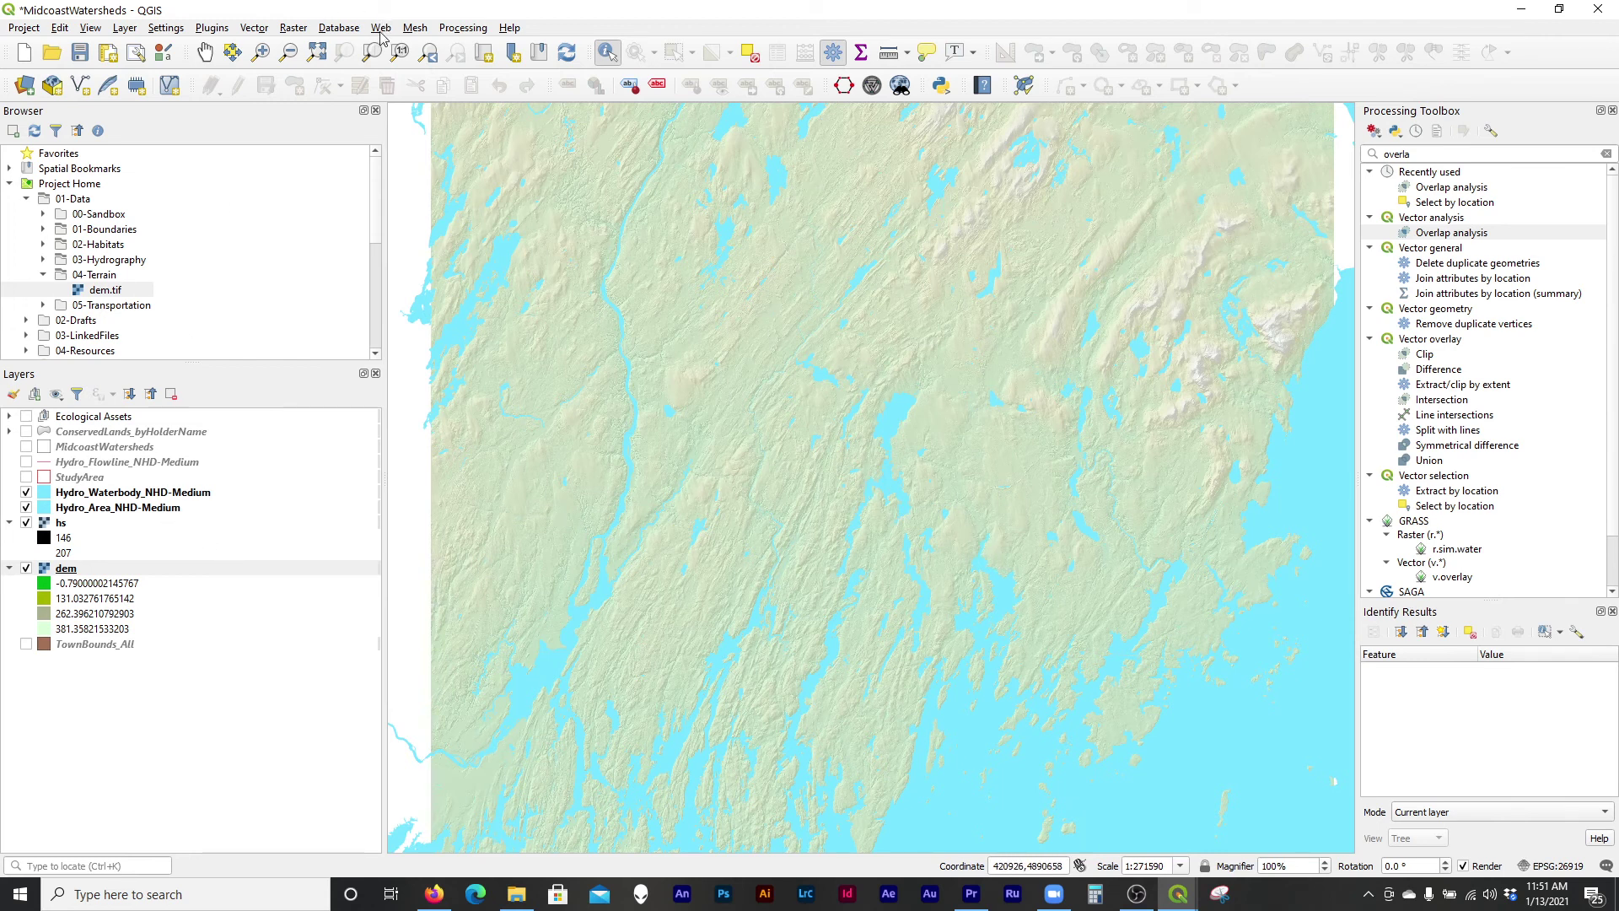
left_click(294, 28)
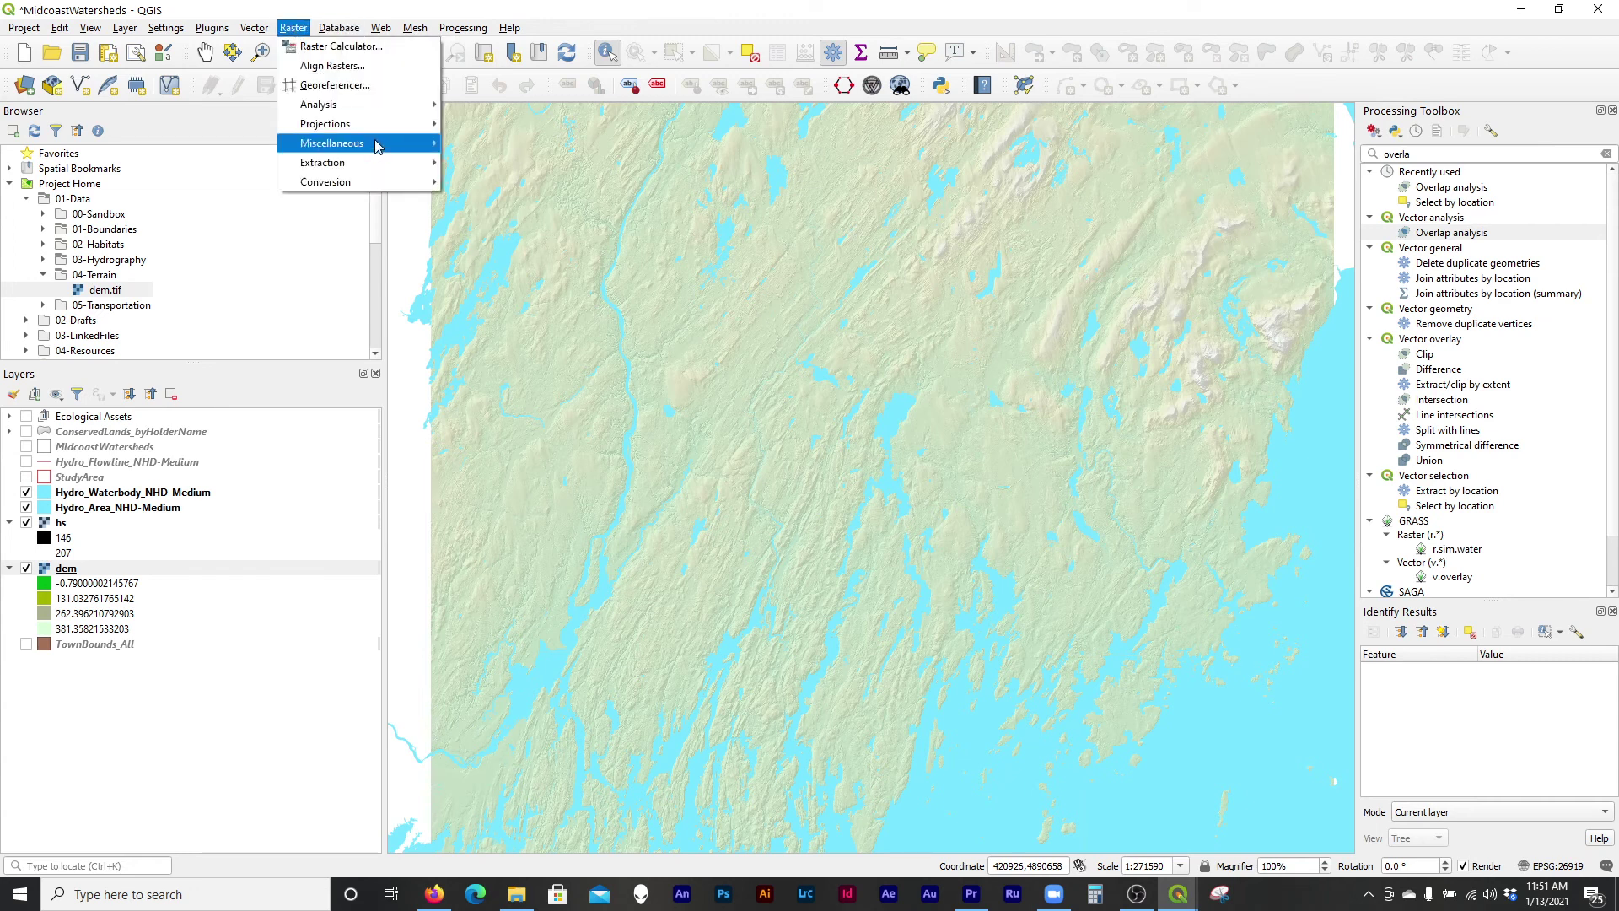
mouse_move(379, 171)
left_click(505, 202)
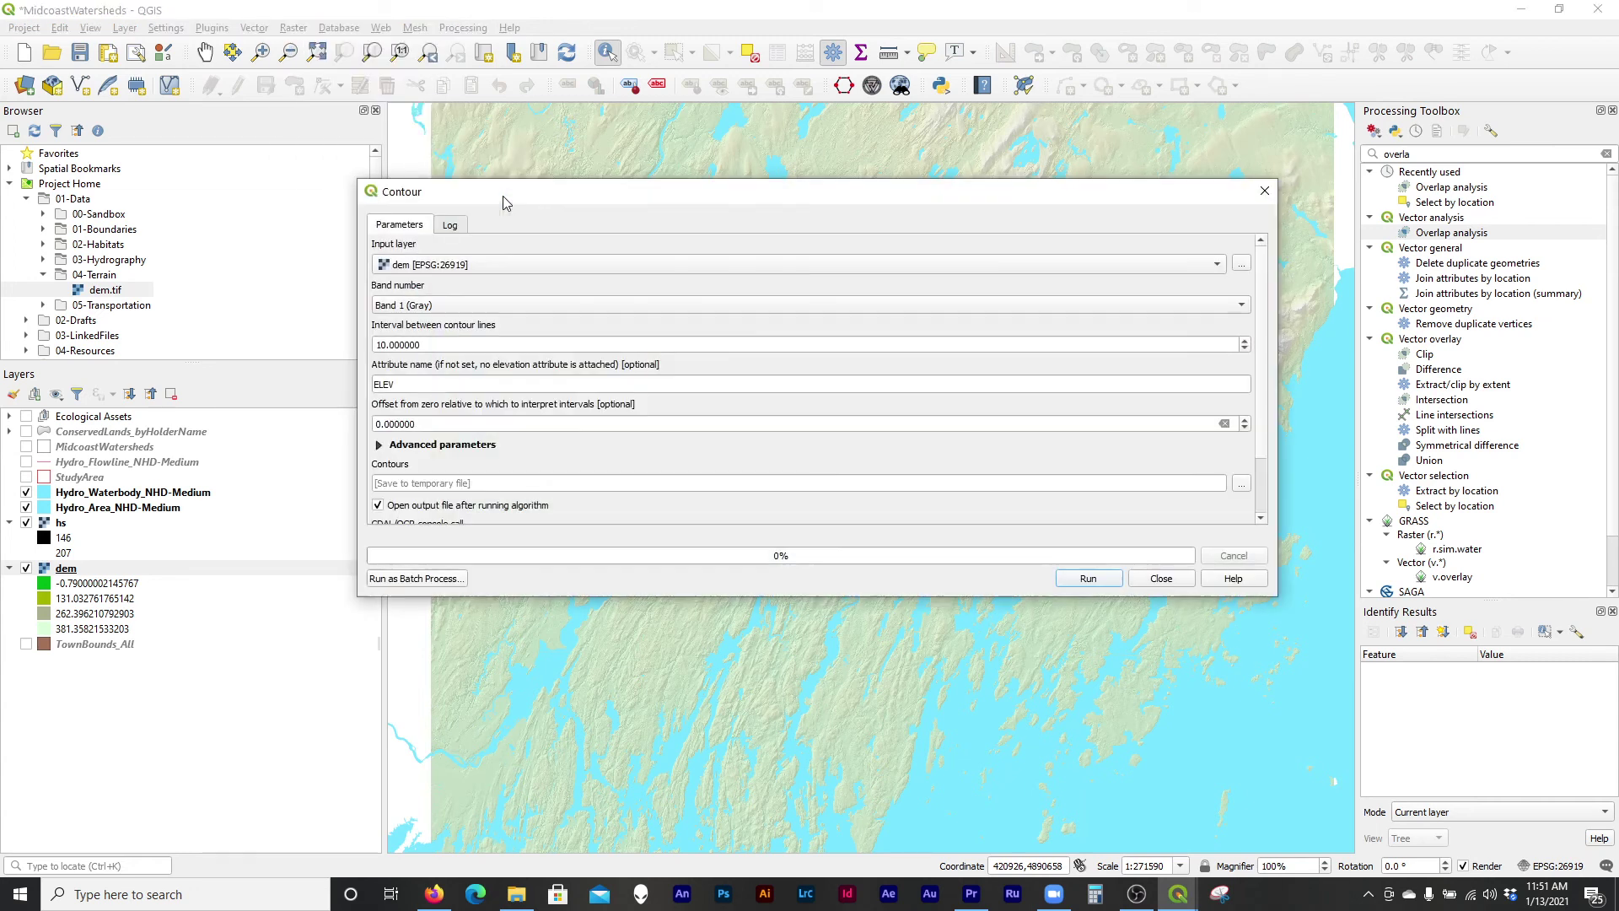
left_click(441, 345)
left_click_drag(442, 345, 390, 352)
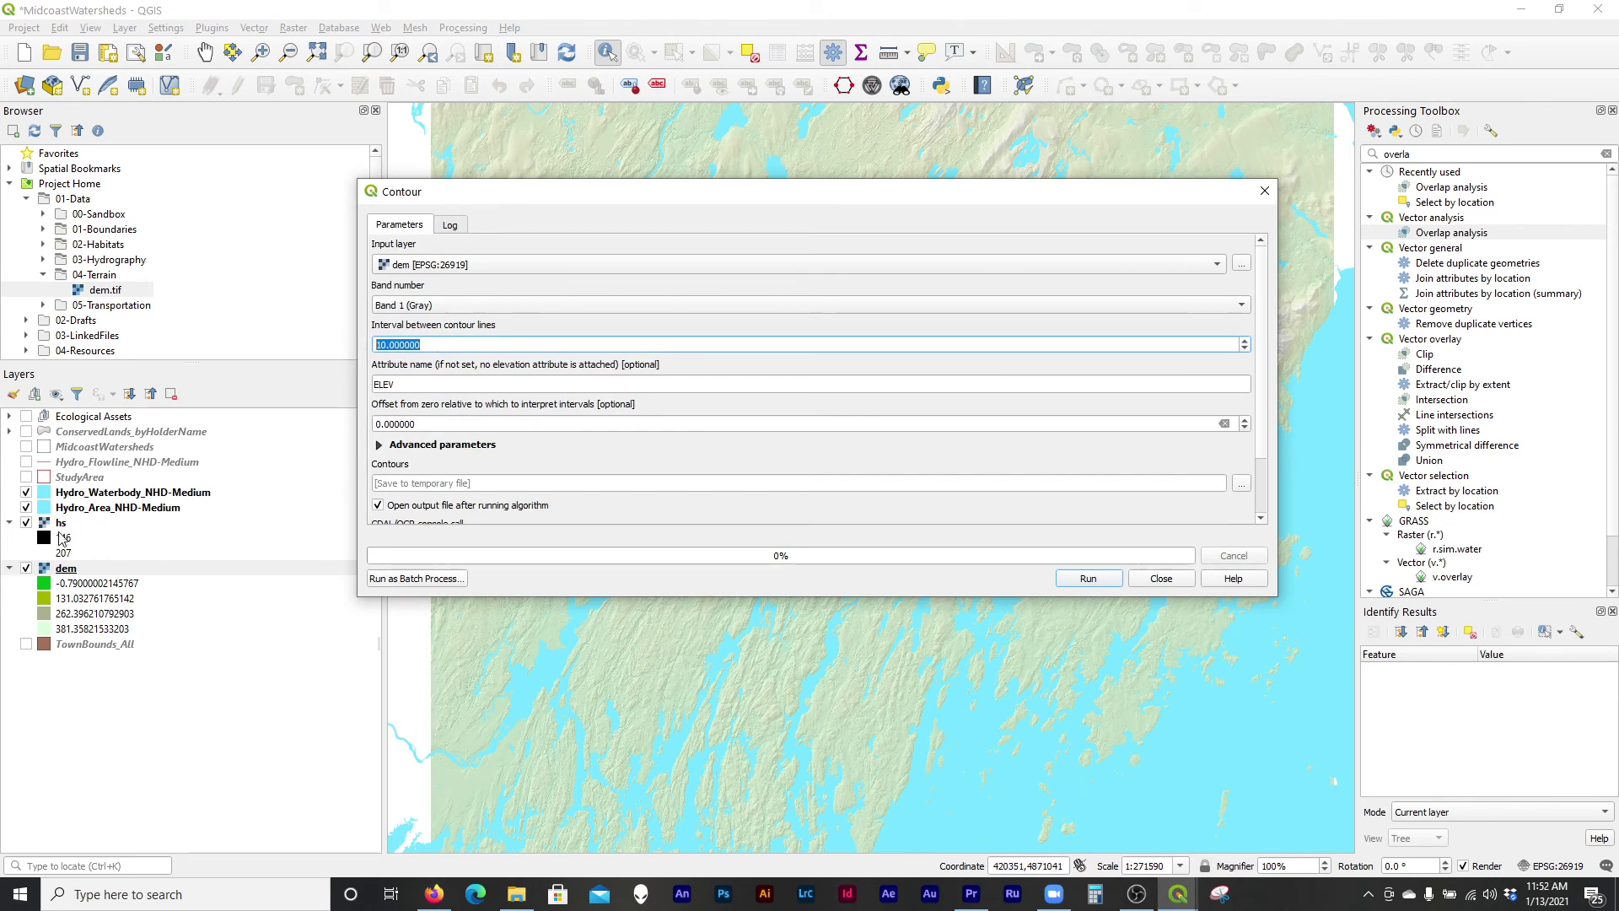
left_click(66, 524)
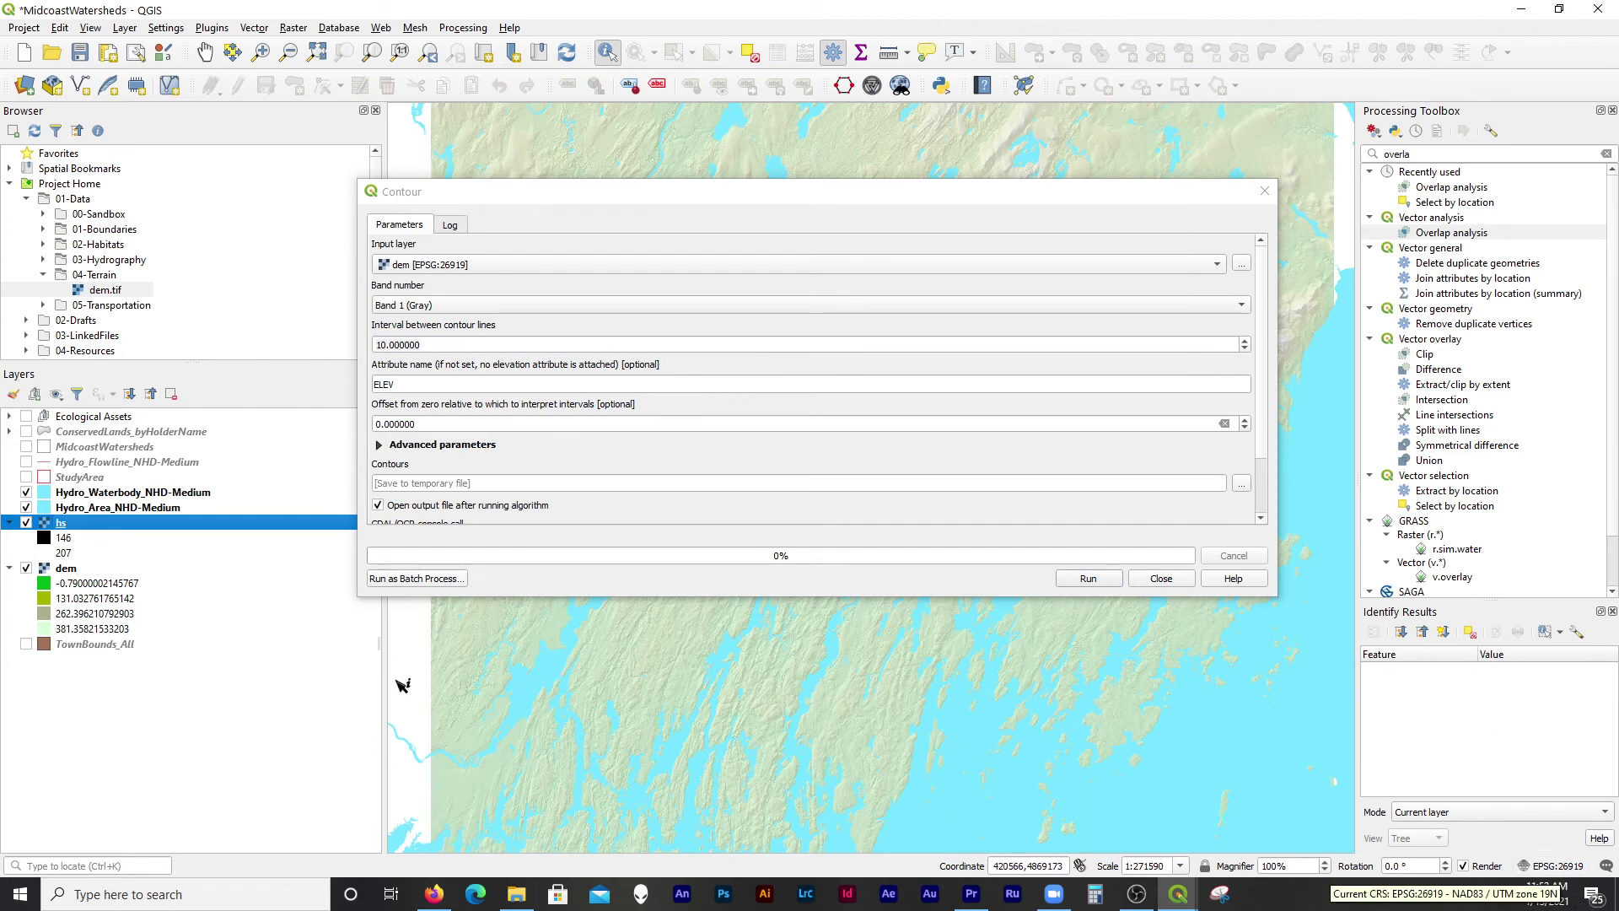
left_click(113, 570)
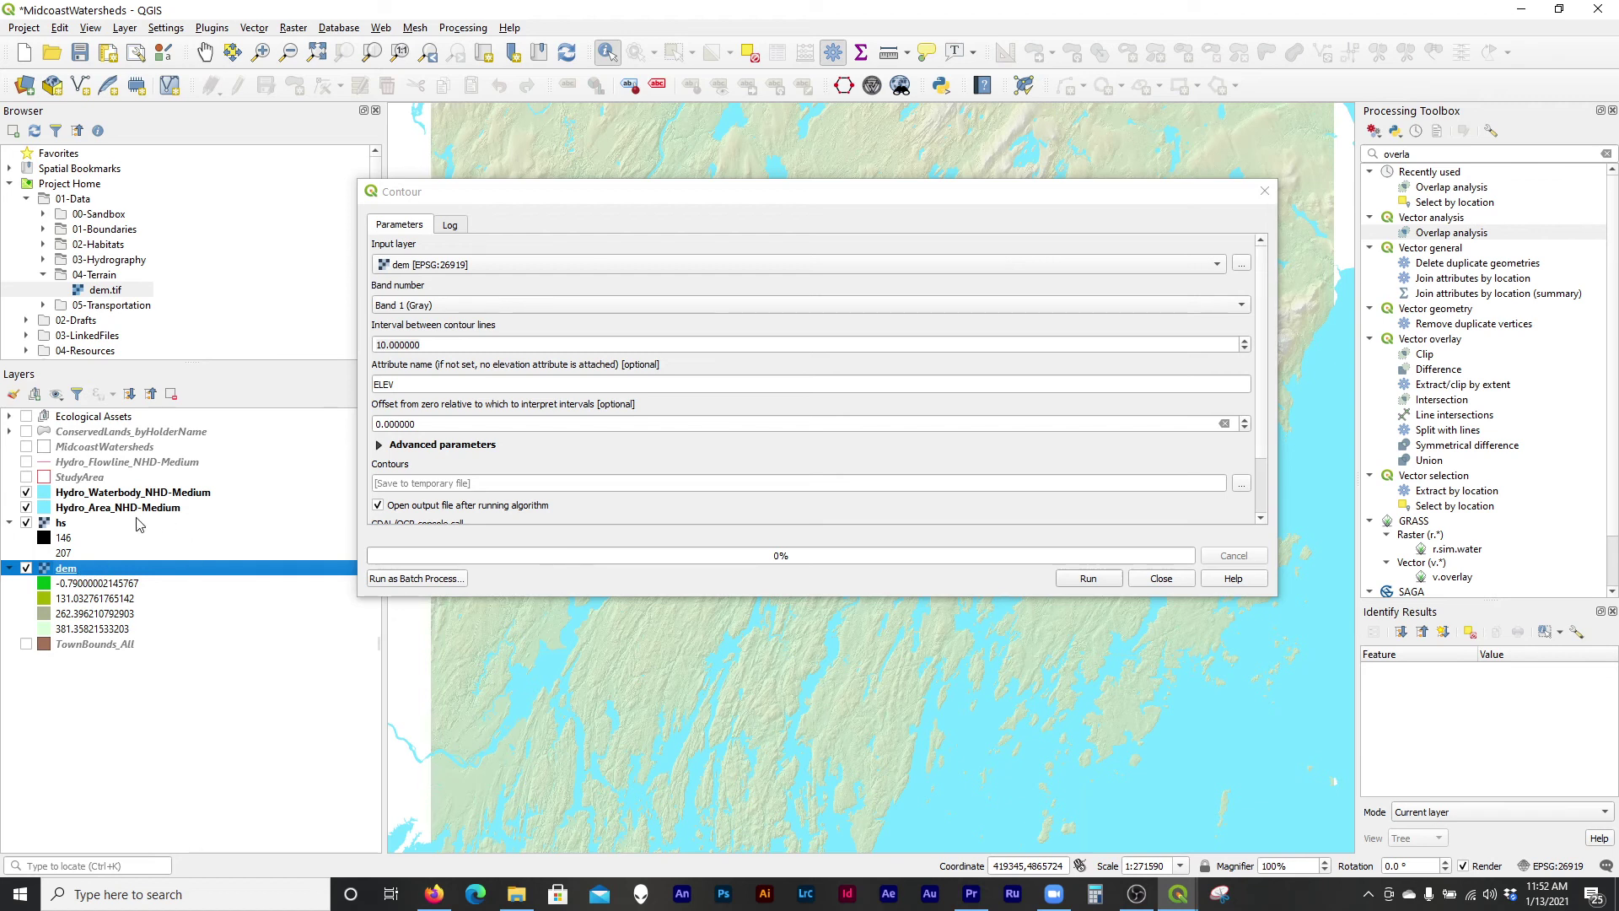
left_click(465, 346)
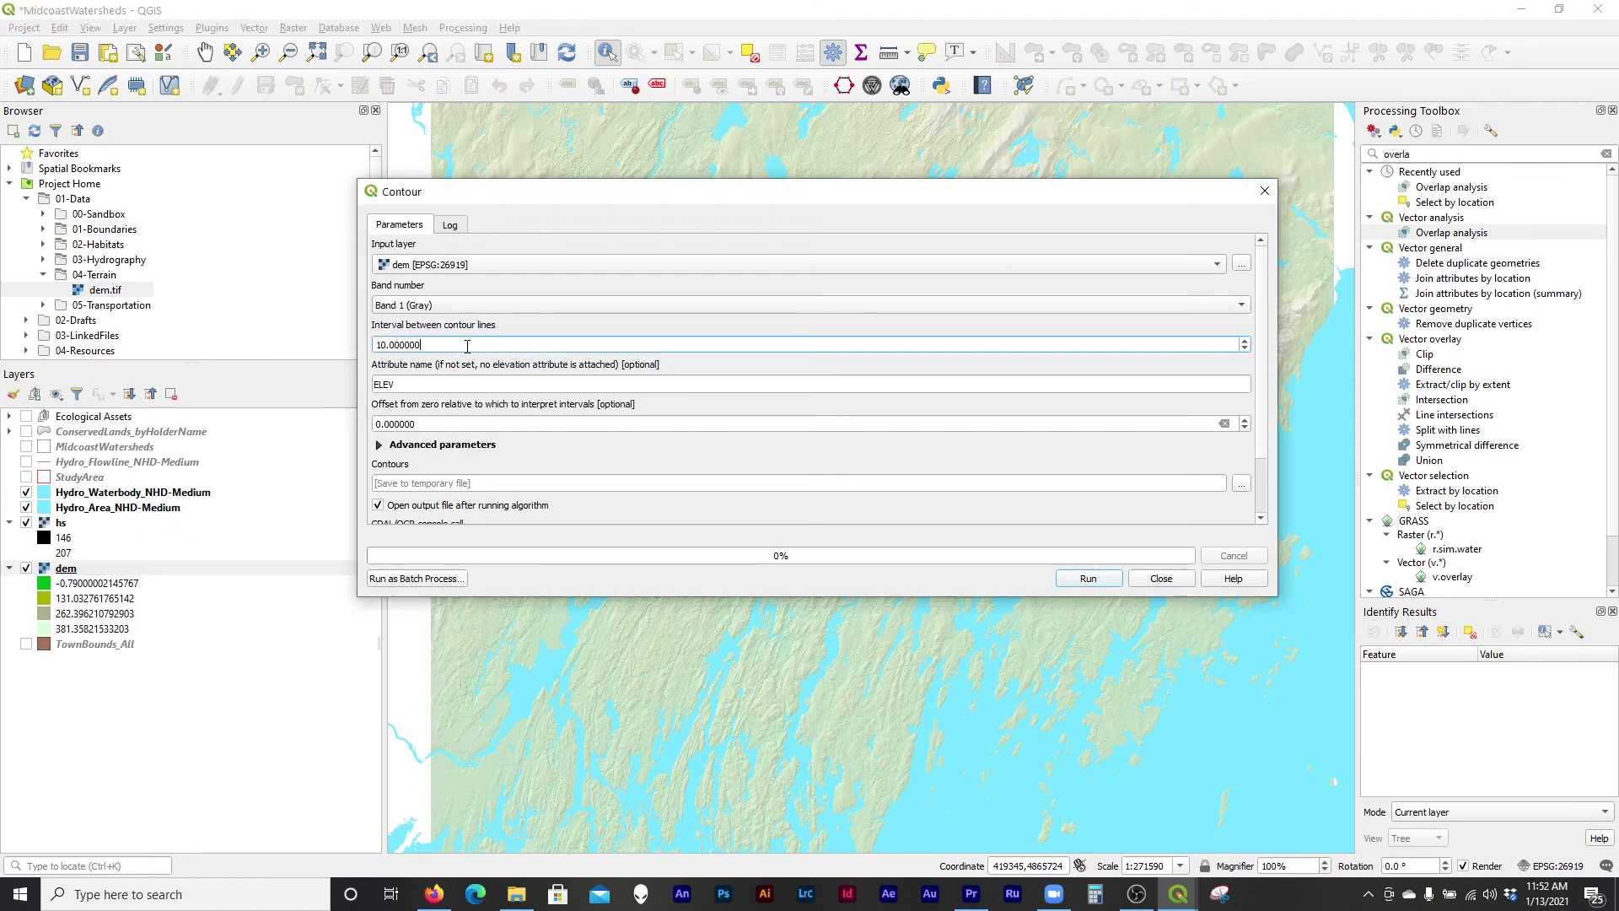
left_click(446, 348)
left_click_drag(420, 345, 367, 350)
left_click(112, 572)
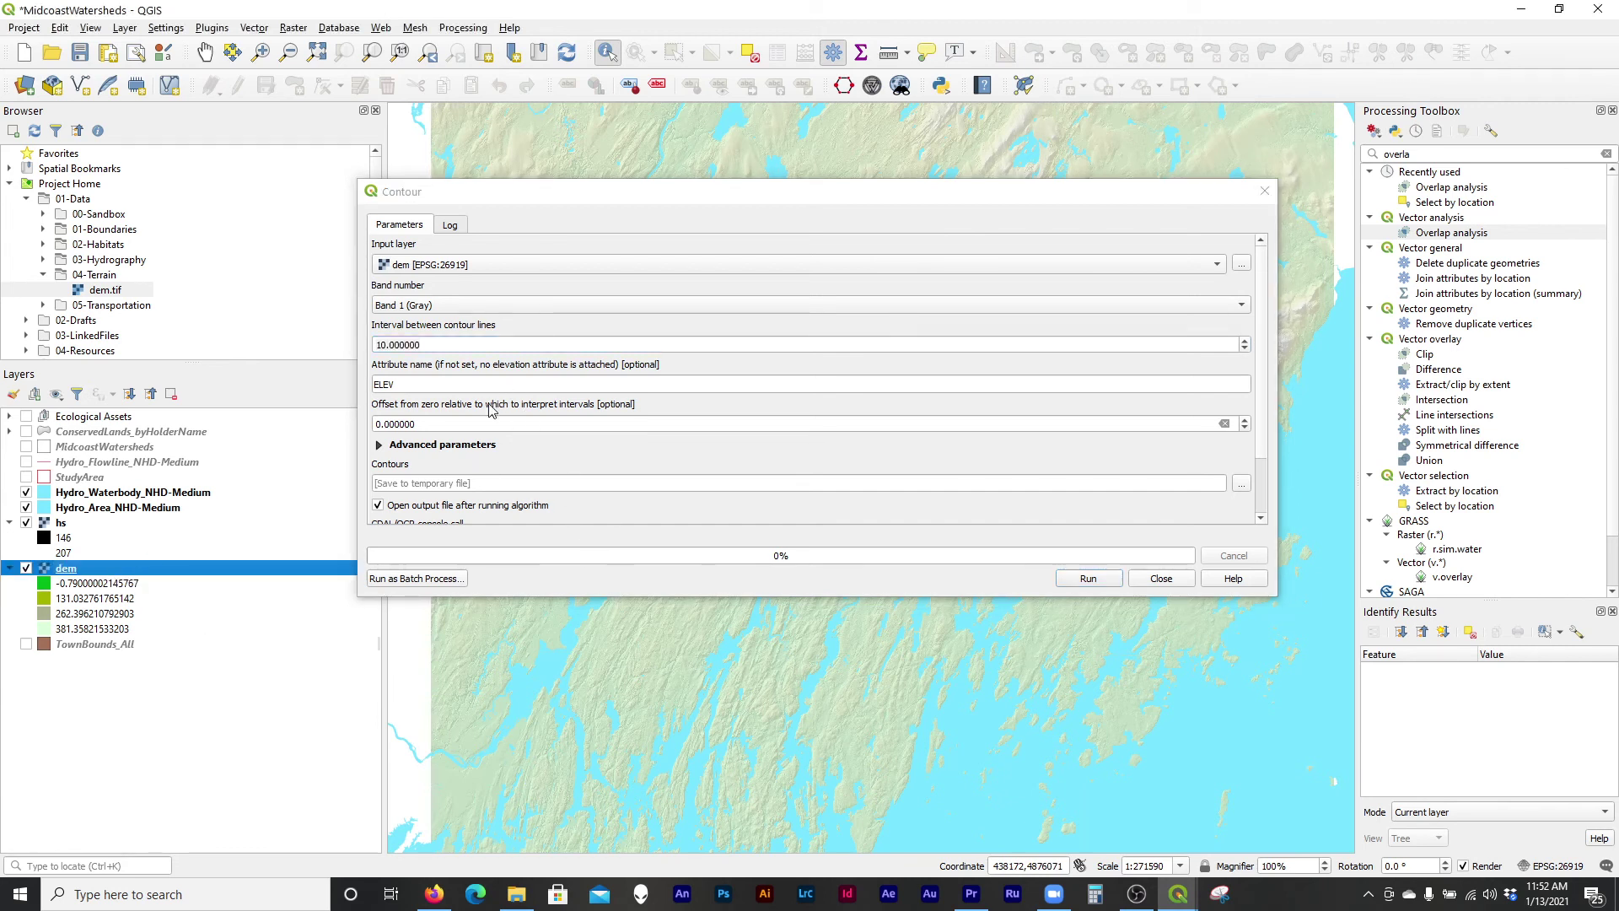
left_click(478, 344)
left_click_drag(436, 346, 360, 348)
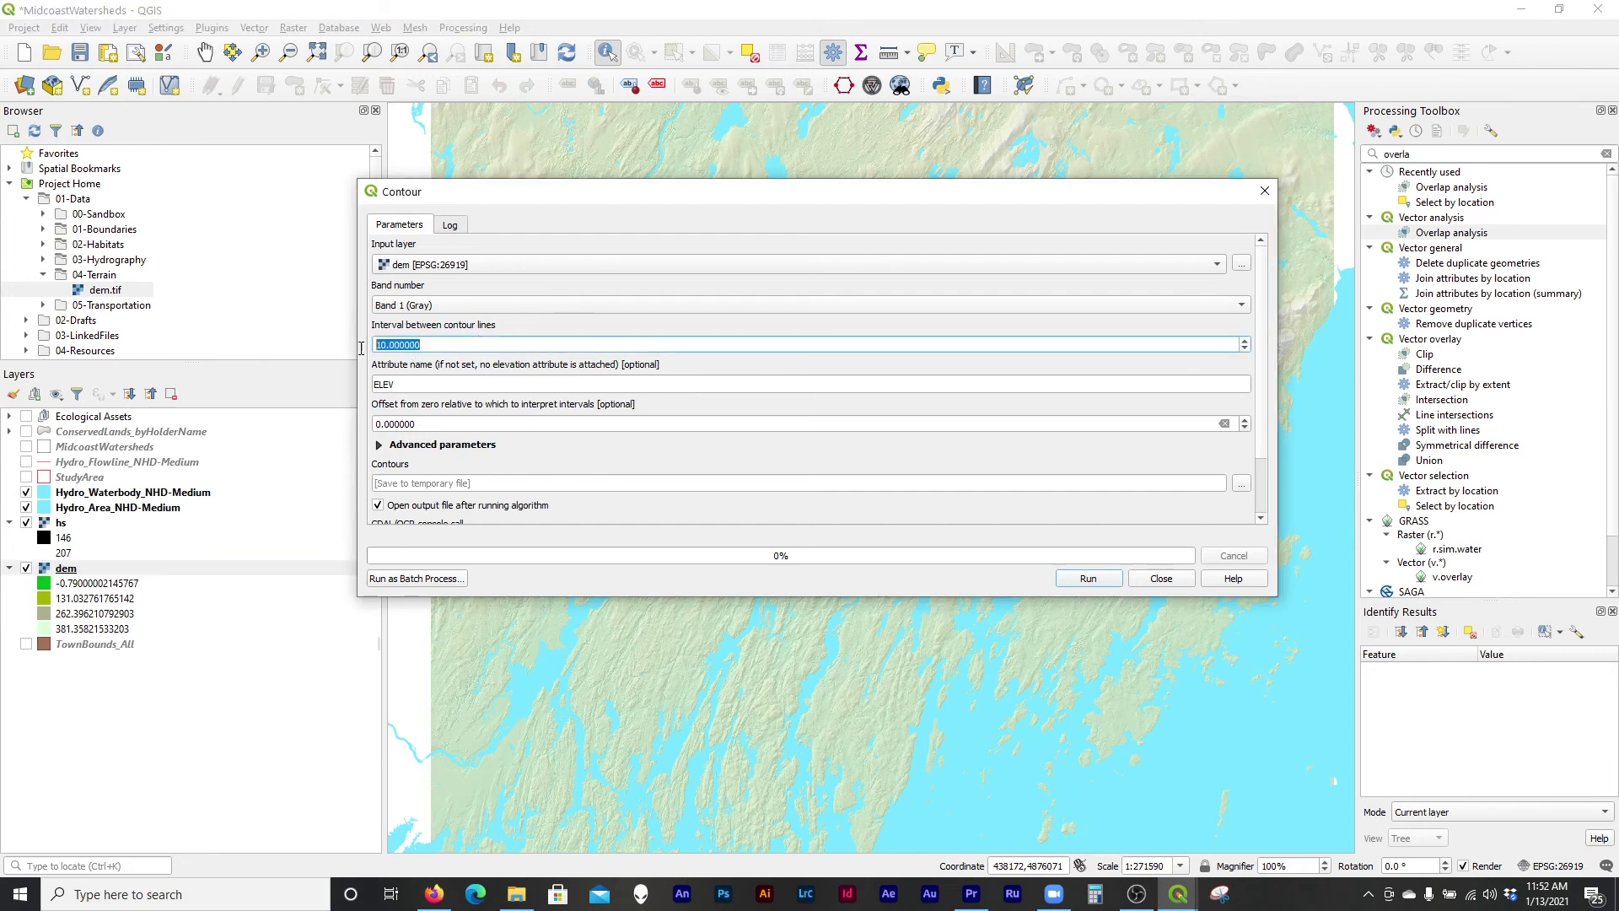
left_click(446, 347)
left_click_drag(364, 351, 421, 346)
left_click(435, 345)
left_click(1143, 580)
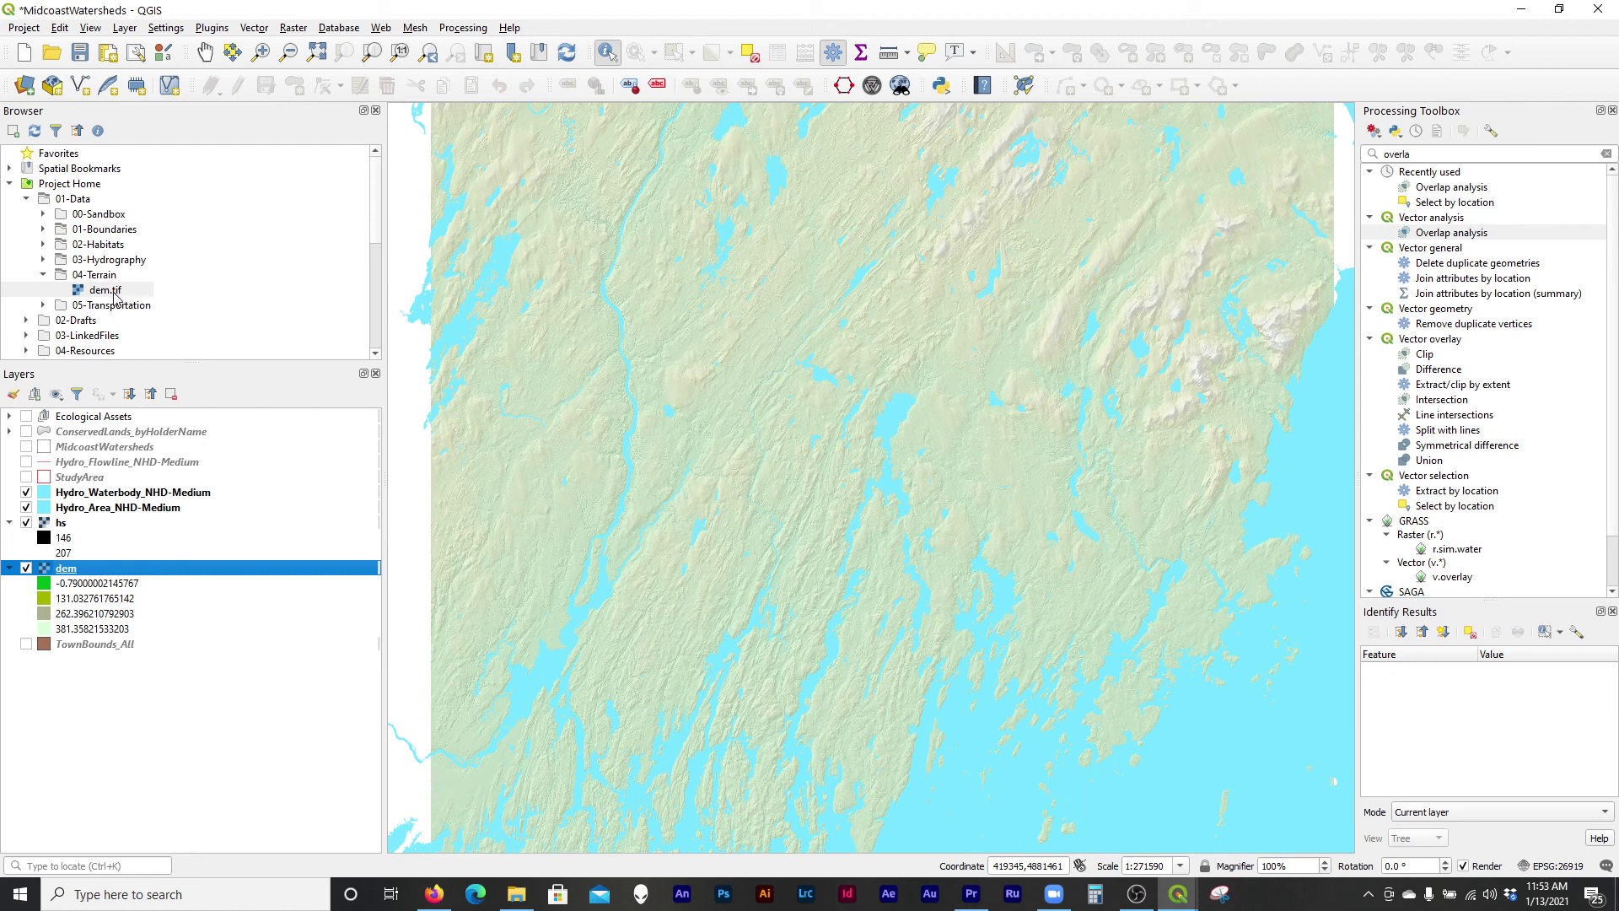
scroll(773, 373, "down", 1)
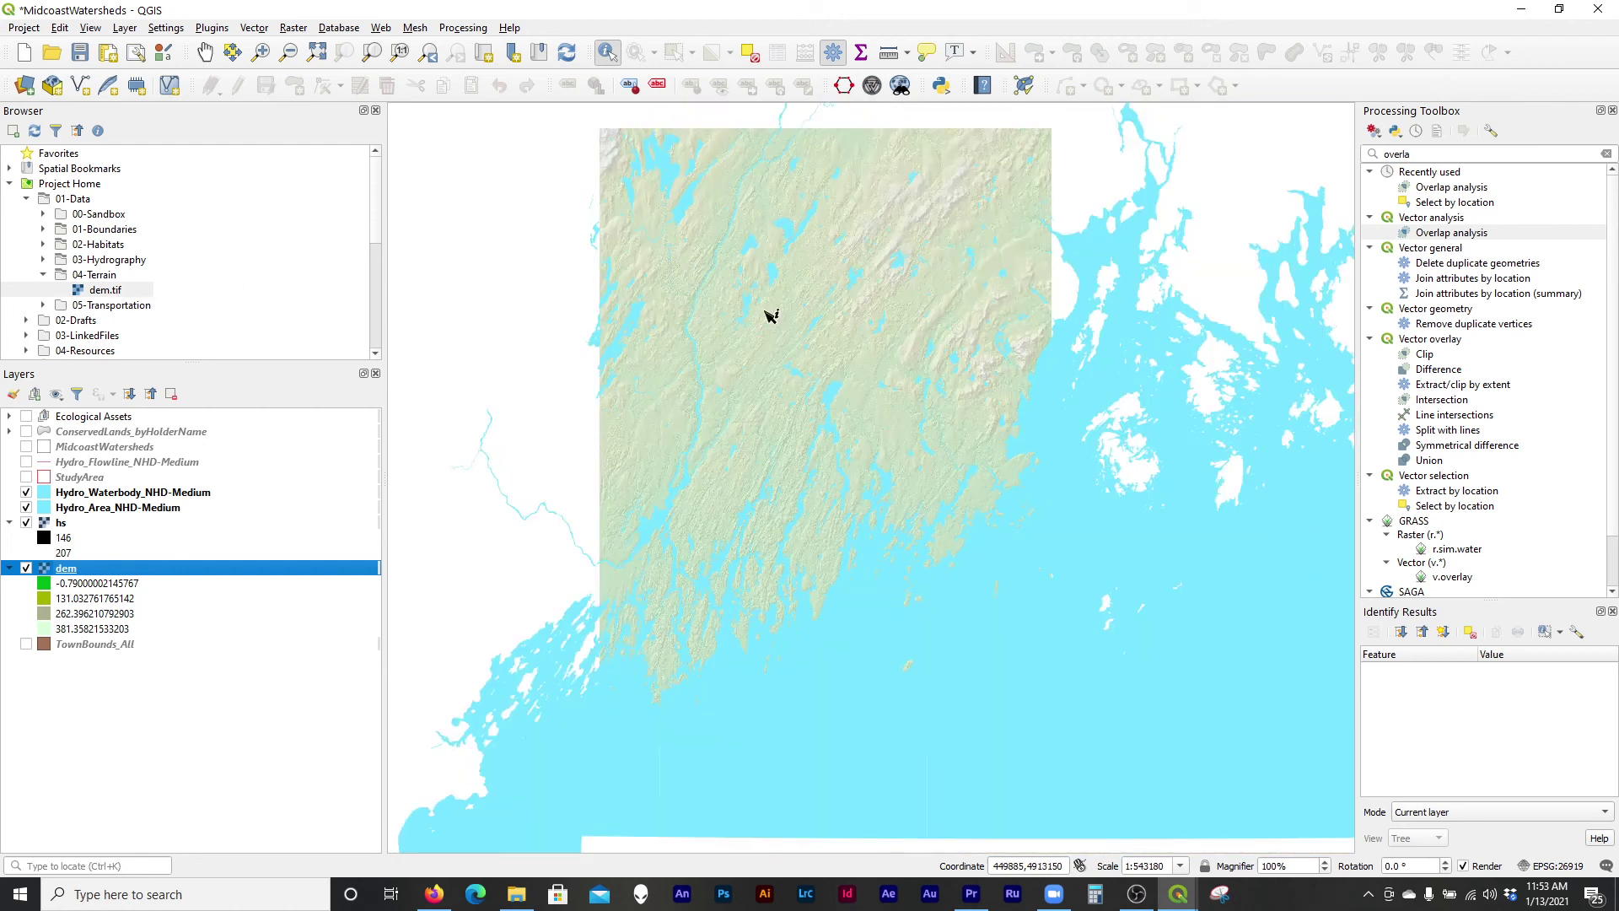
scroll(816, 418, "up", 1)
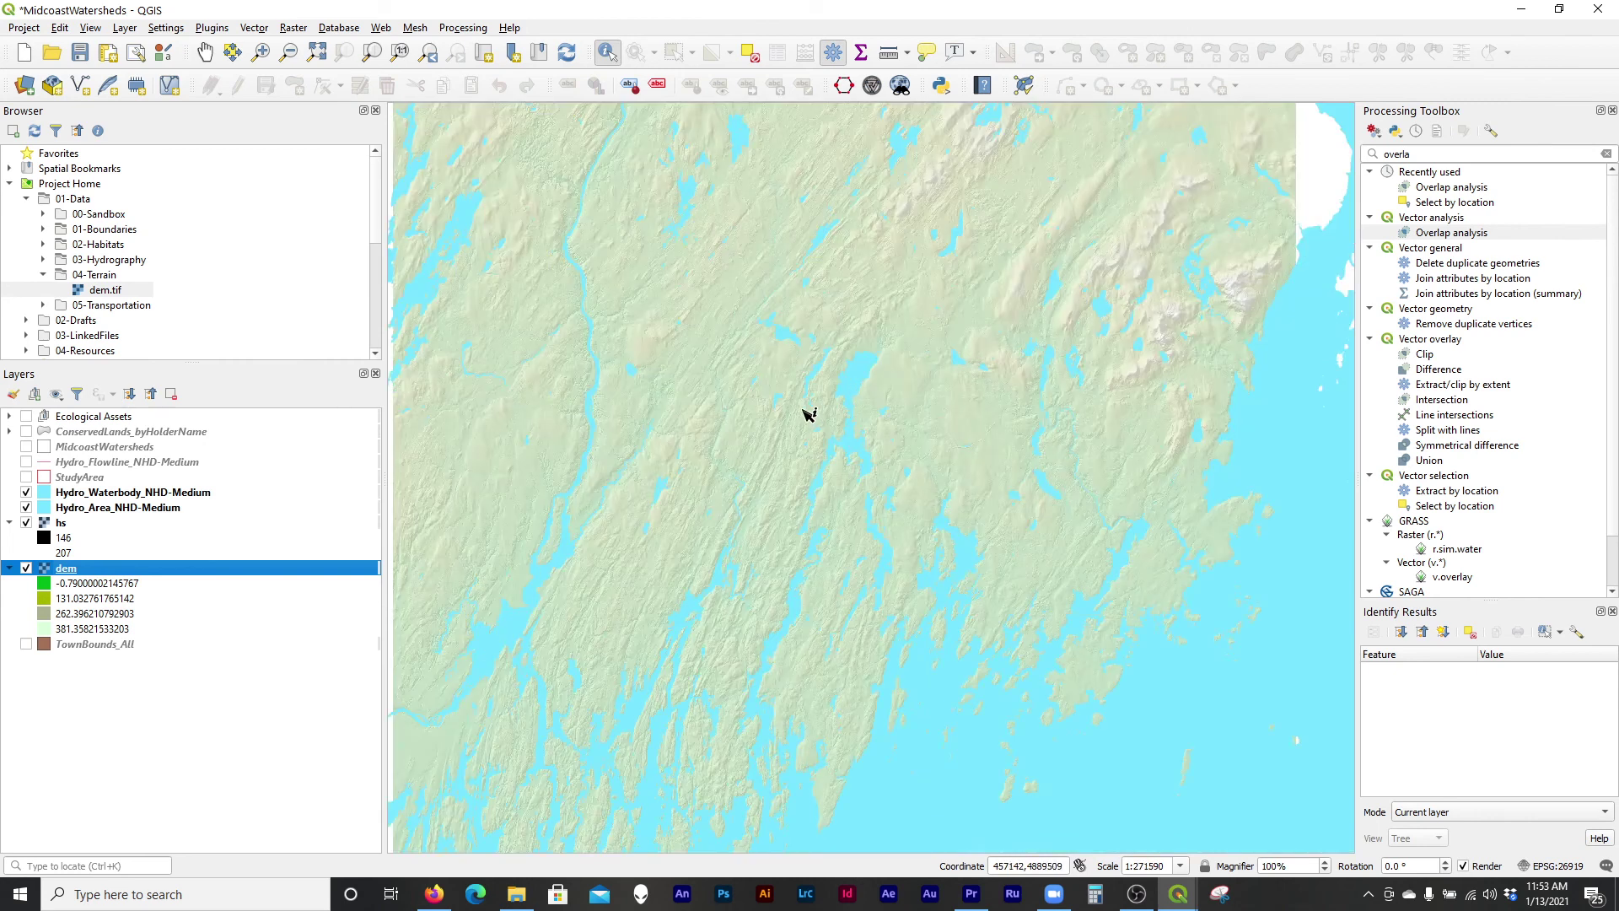
Open the Raster Calculator and start the expression "dem@1" *.
left_click(292, 30)
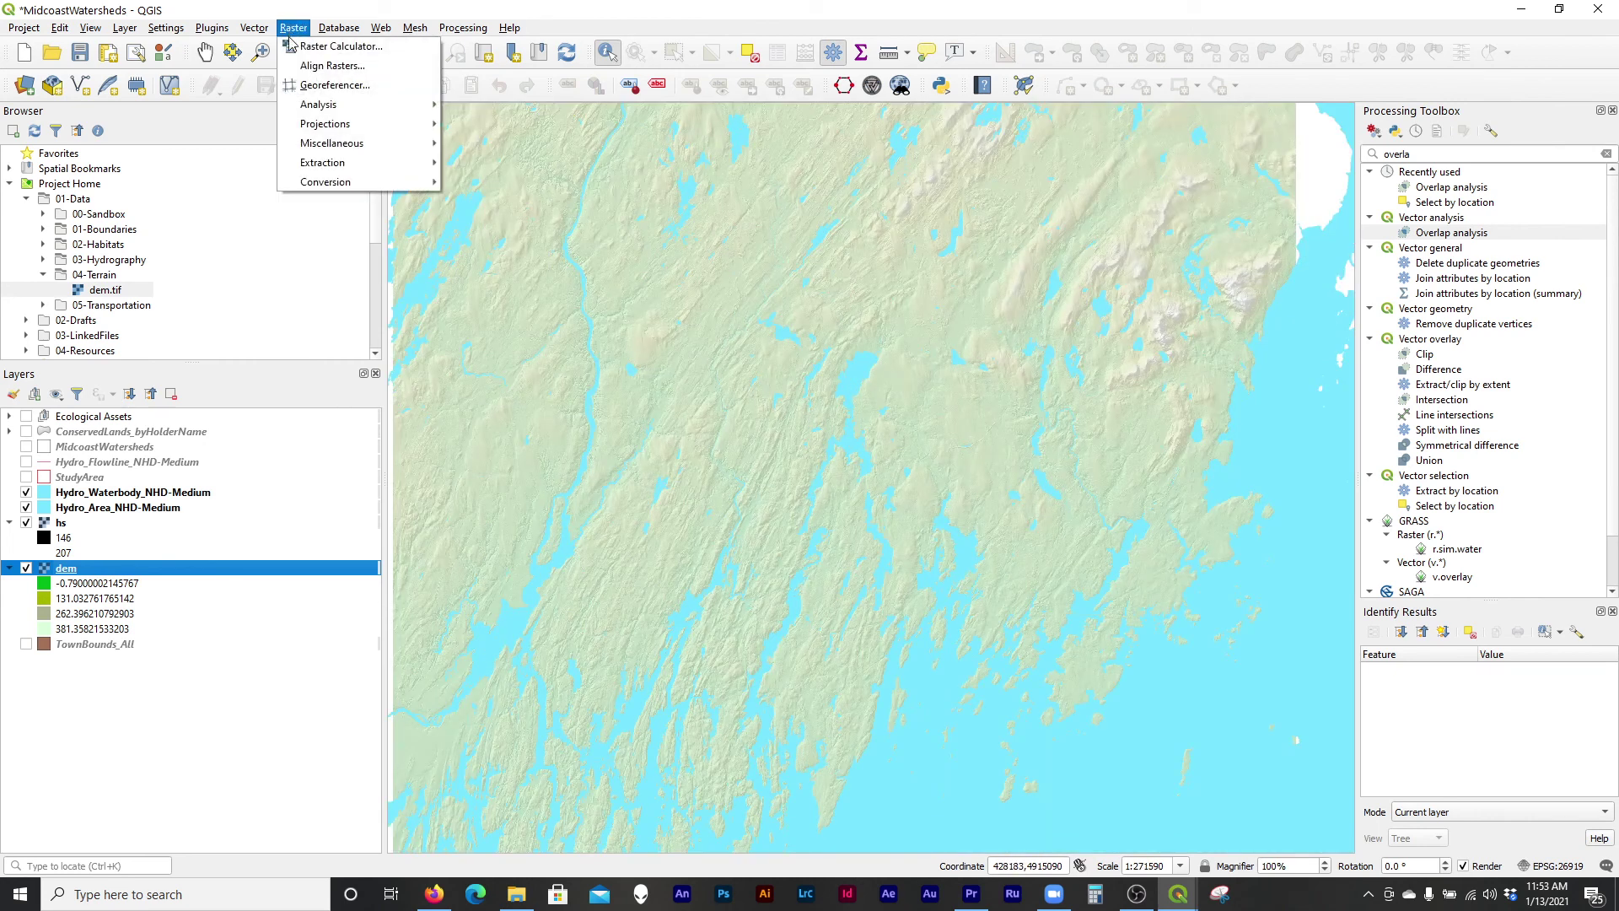
left_click(294, 46)
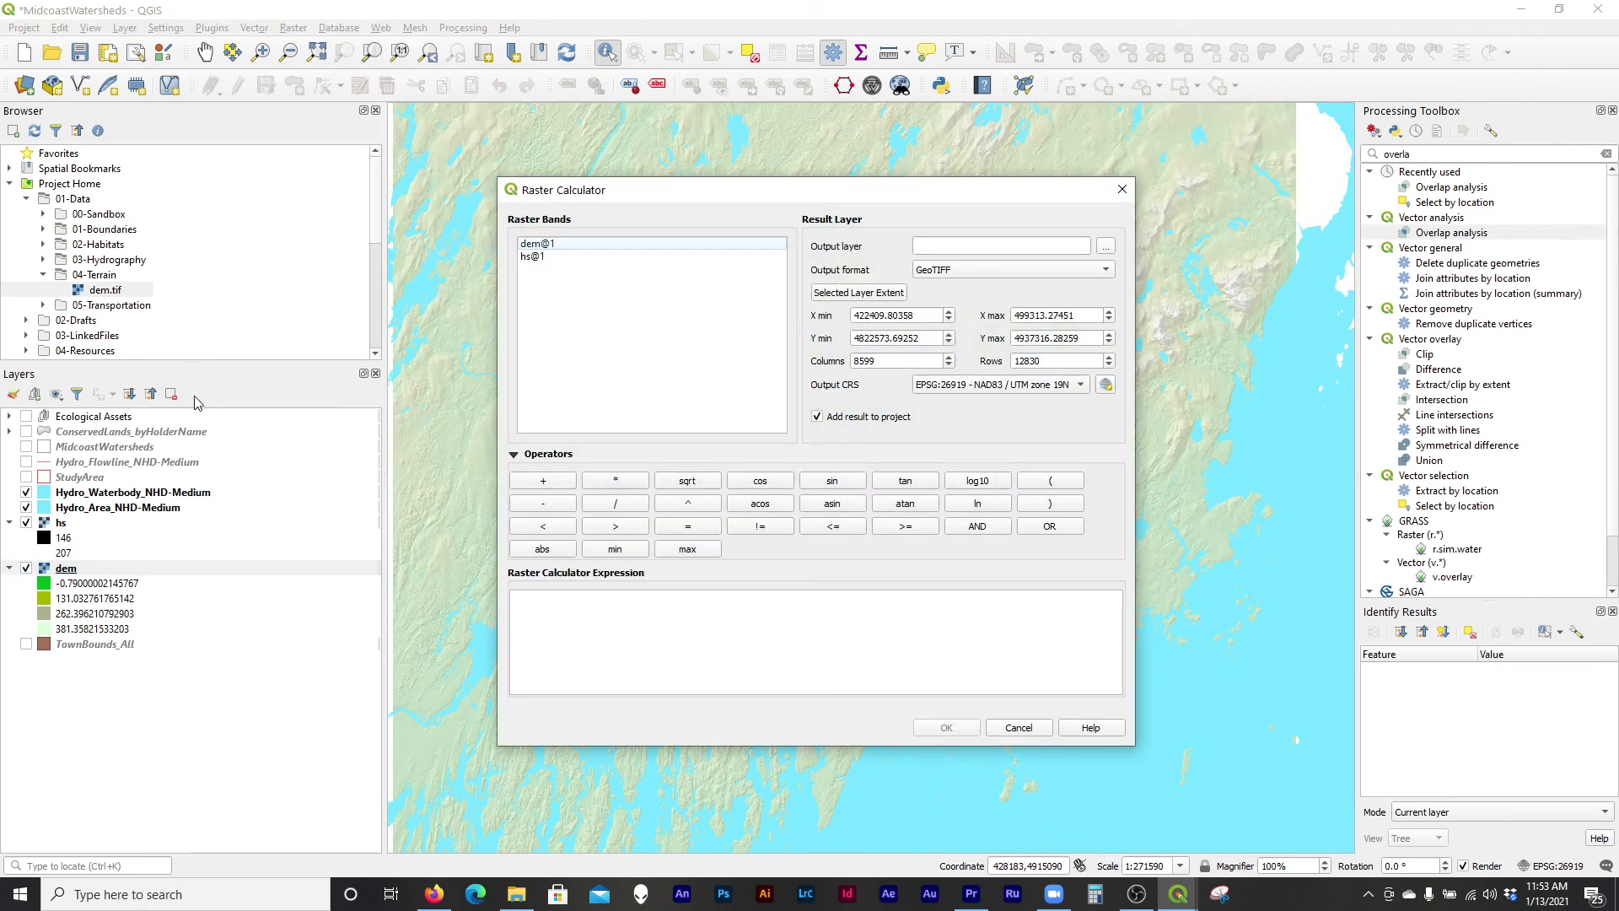
double_click(552, 245)
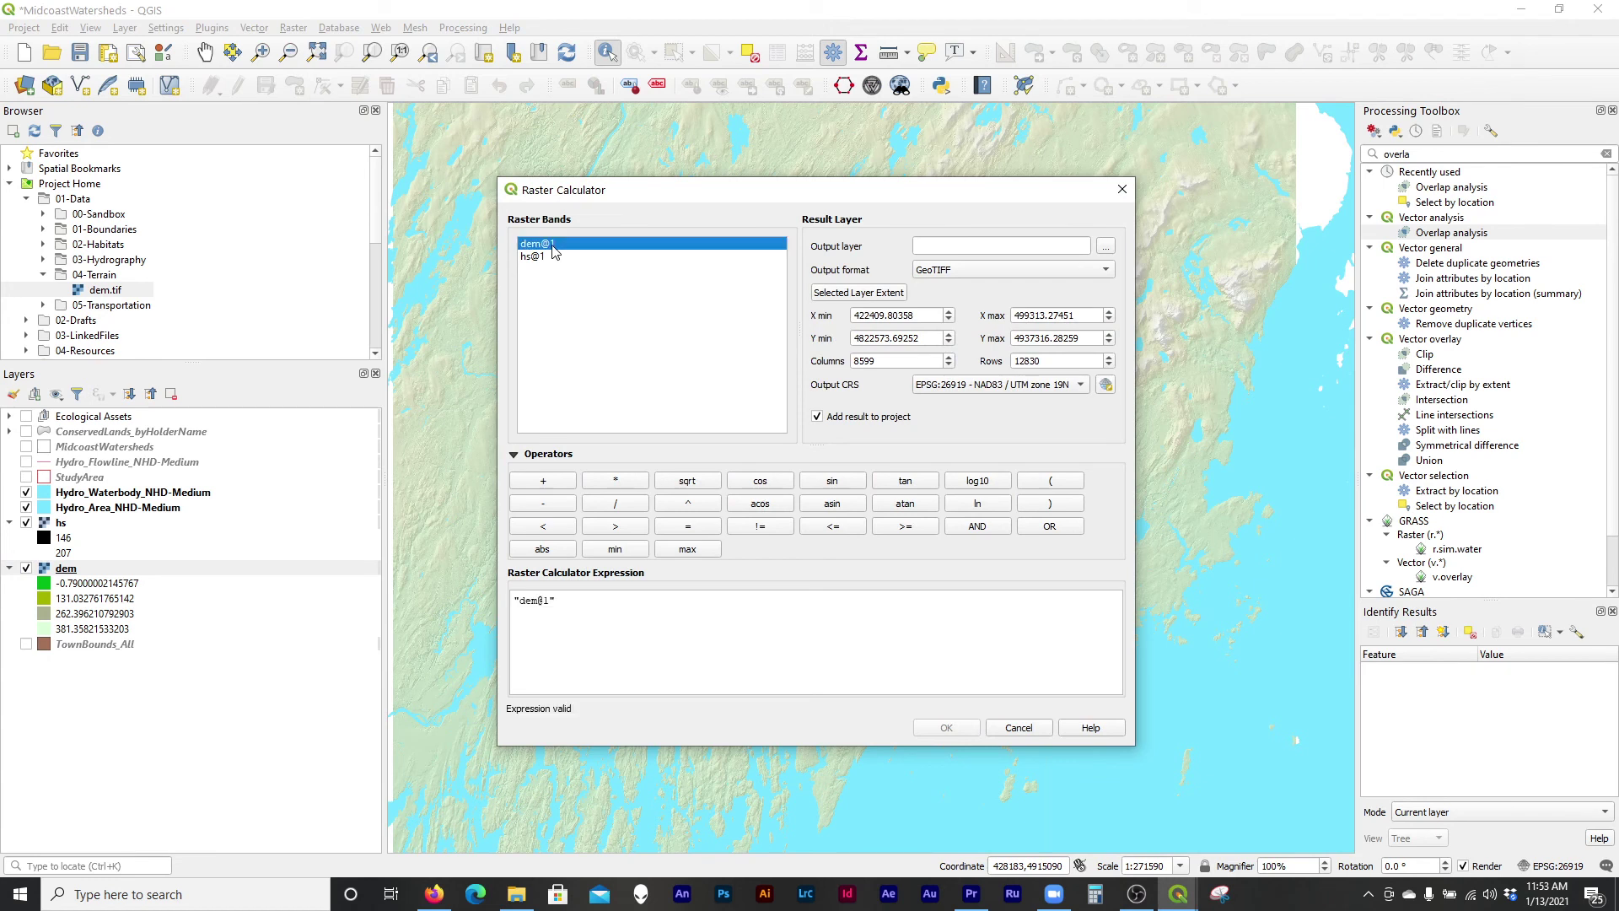
left_click(631, 483)
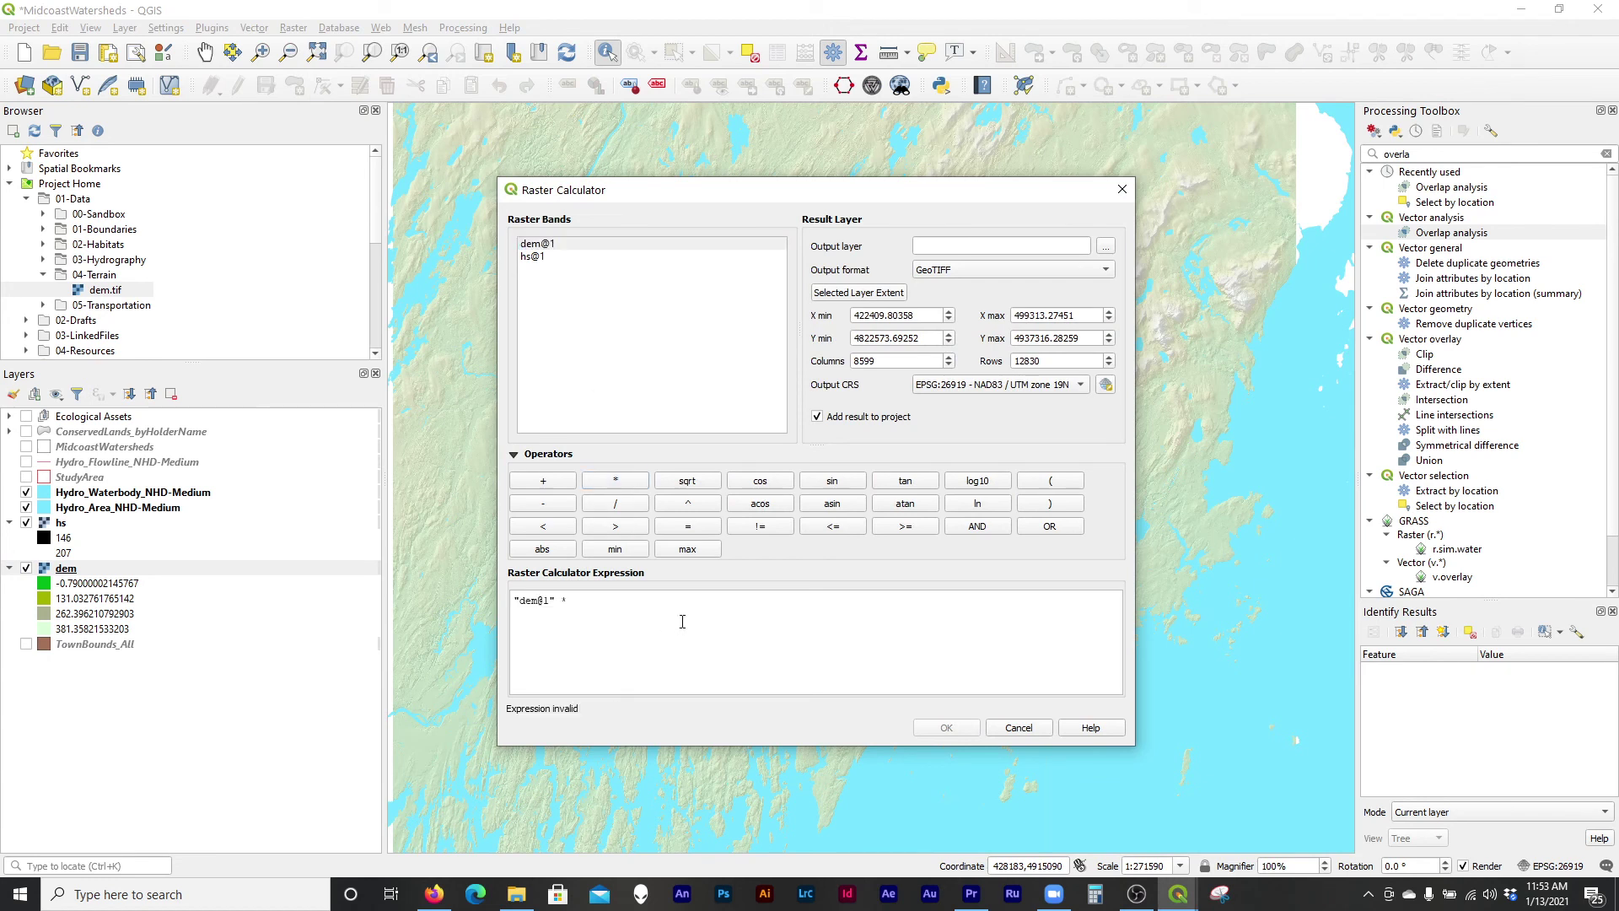
Search Google for 'meters to feet' to get the 3.28084 conversion factor.
left_click(433, 894)
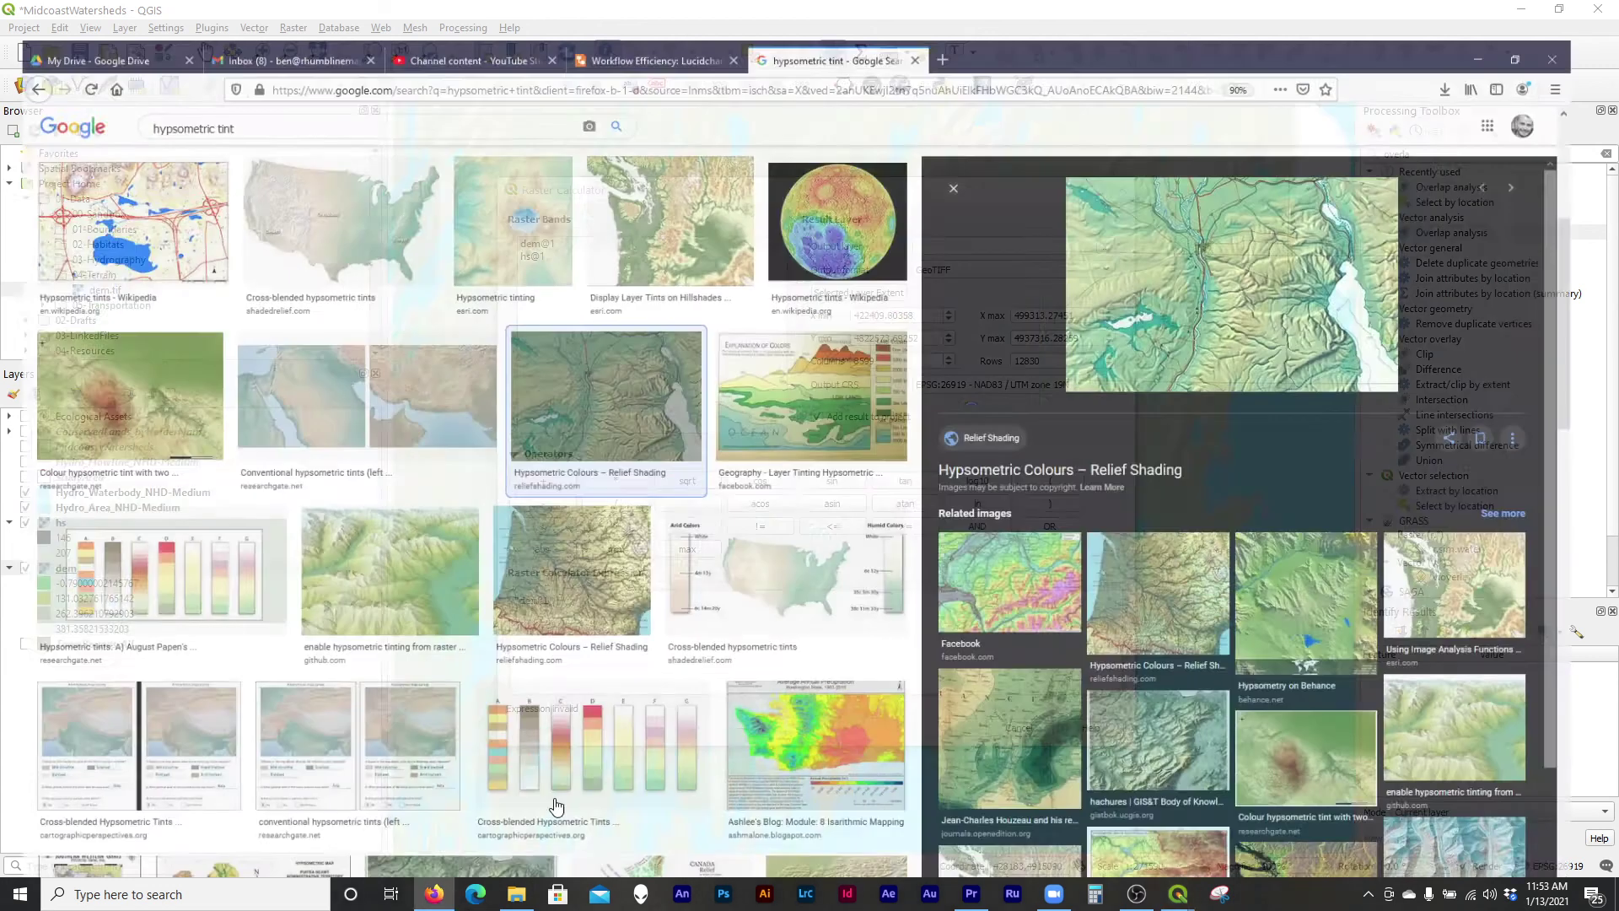
left_click(962, 15)
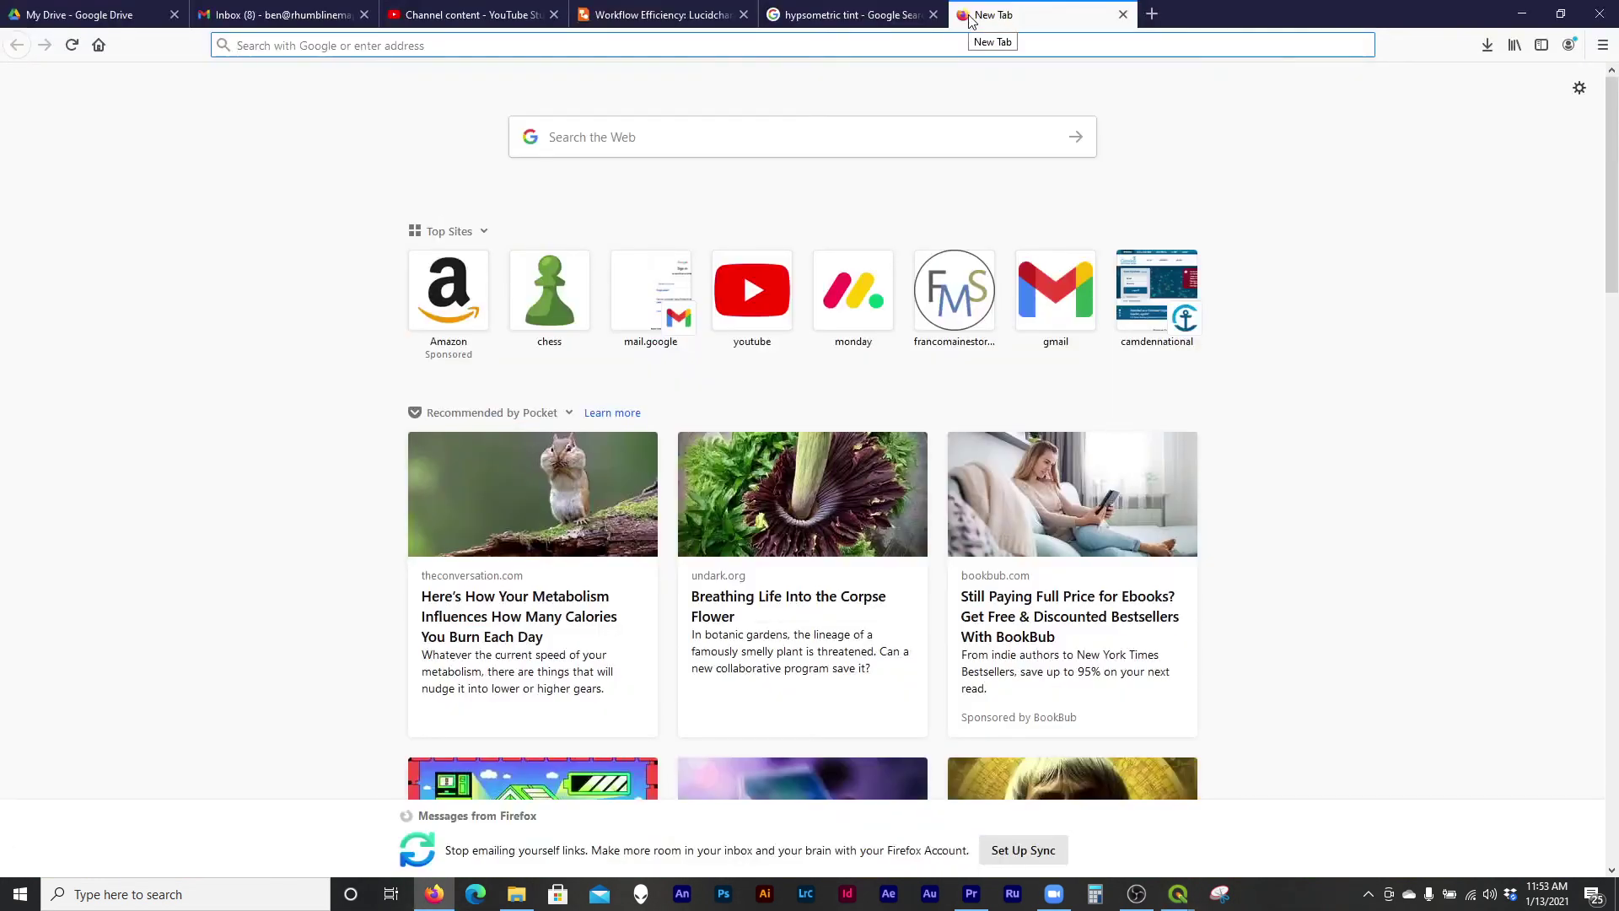
type("meters to feet")
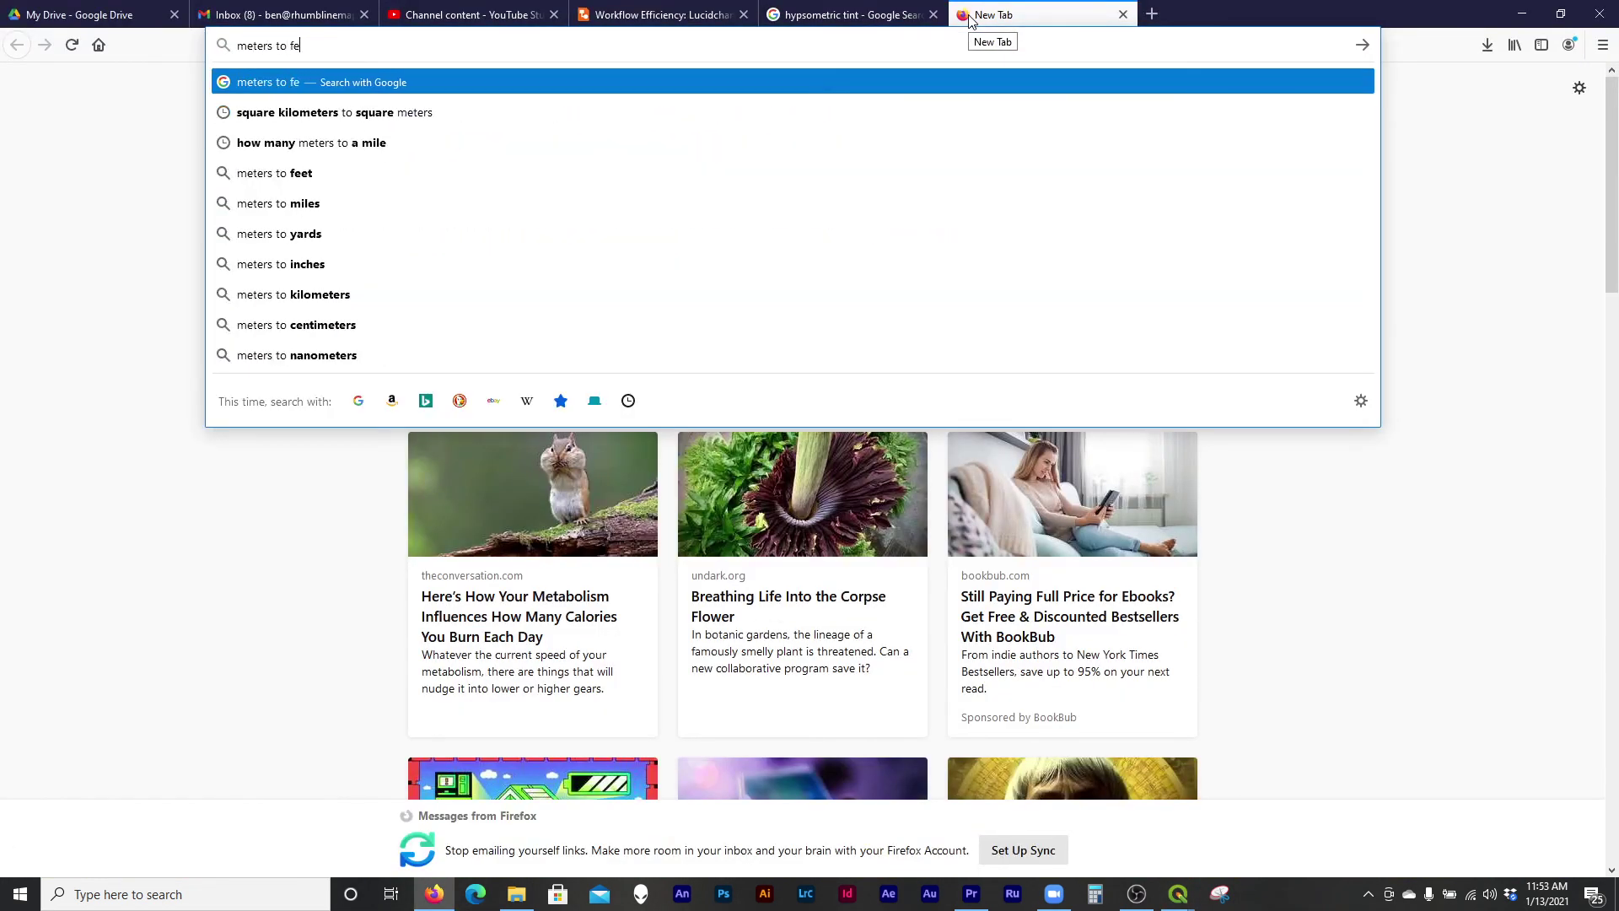
key("Return")
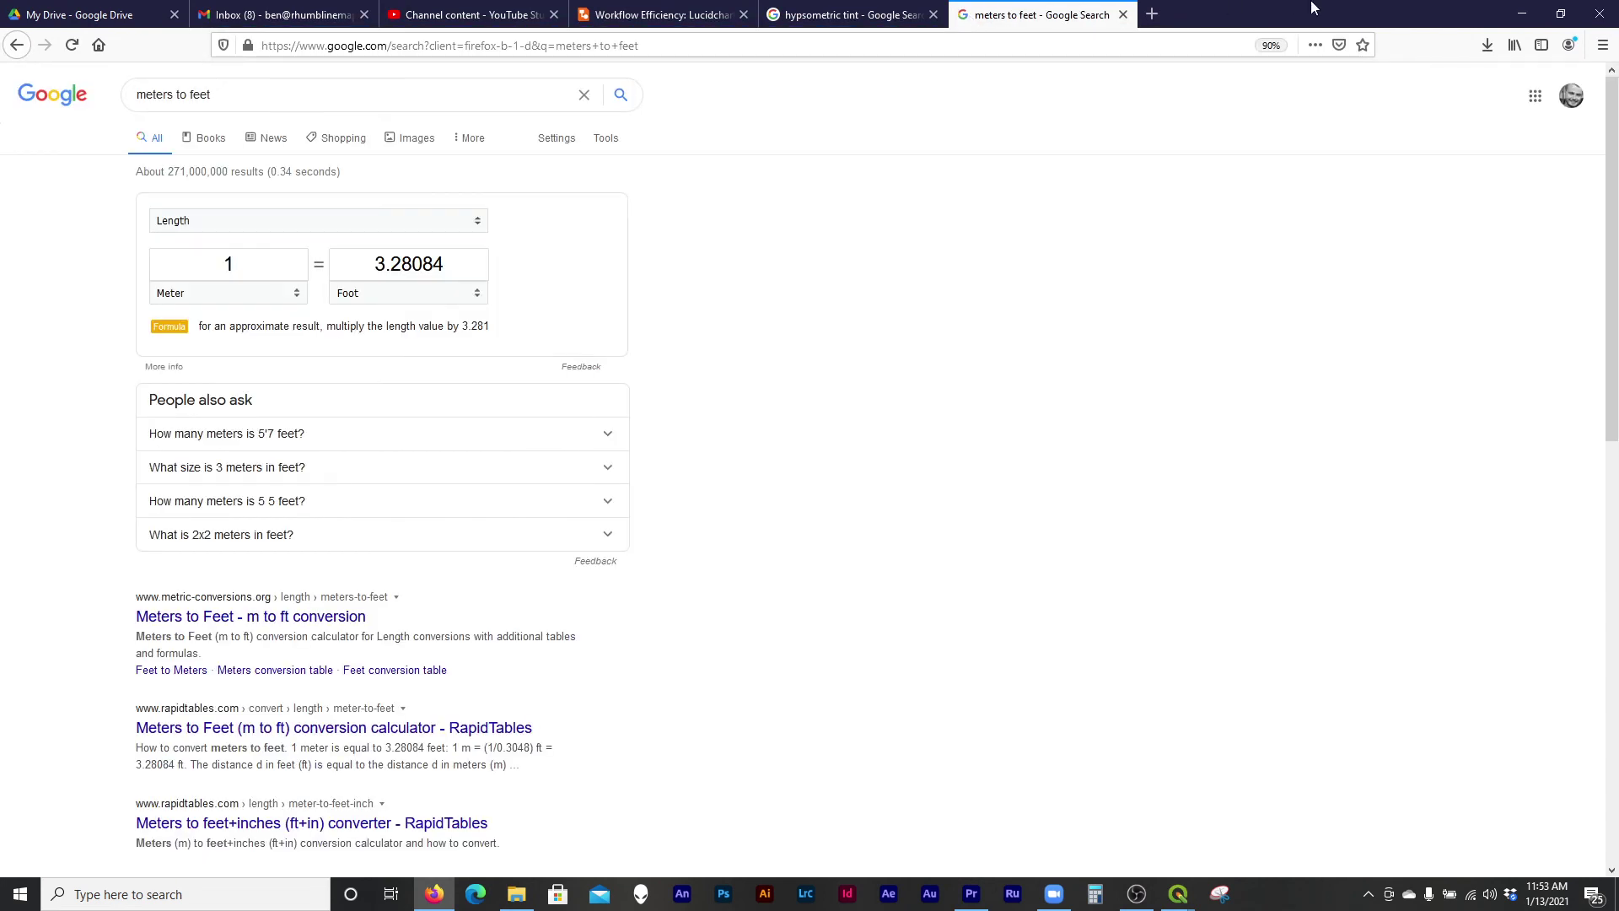
left_click(1520, 15)
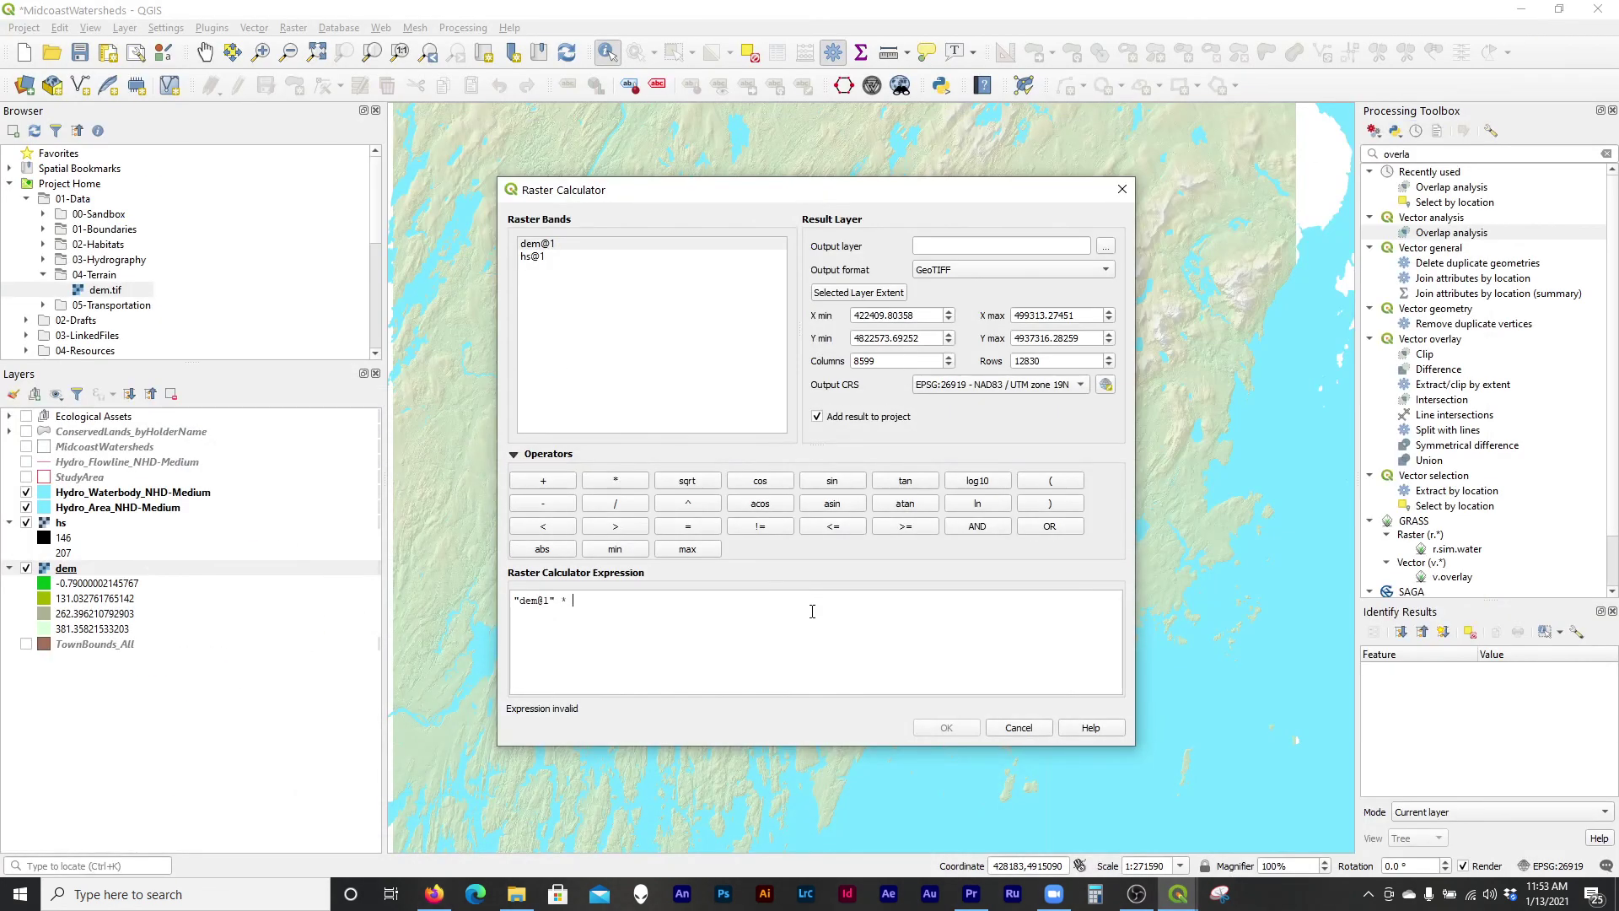
Complete the expression "dem@1" * 3.28084 and set the output location to Tutorial-B/01-Data/04-Terrain.
type("3.28084")
left_click(1108, 247)
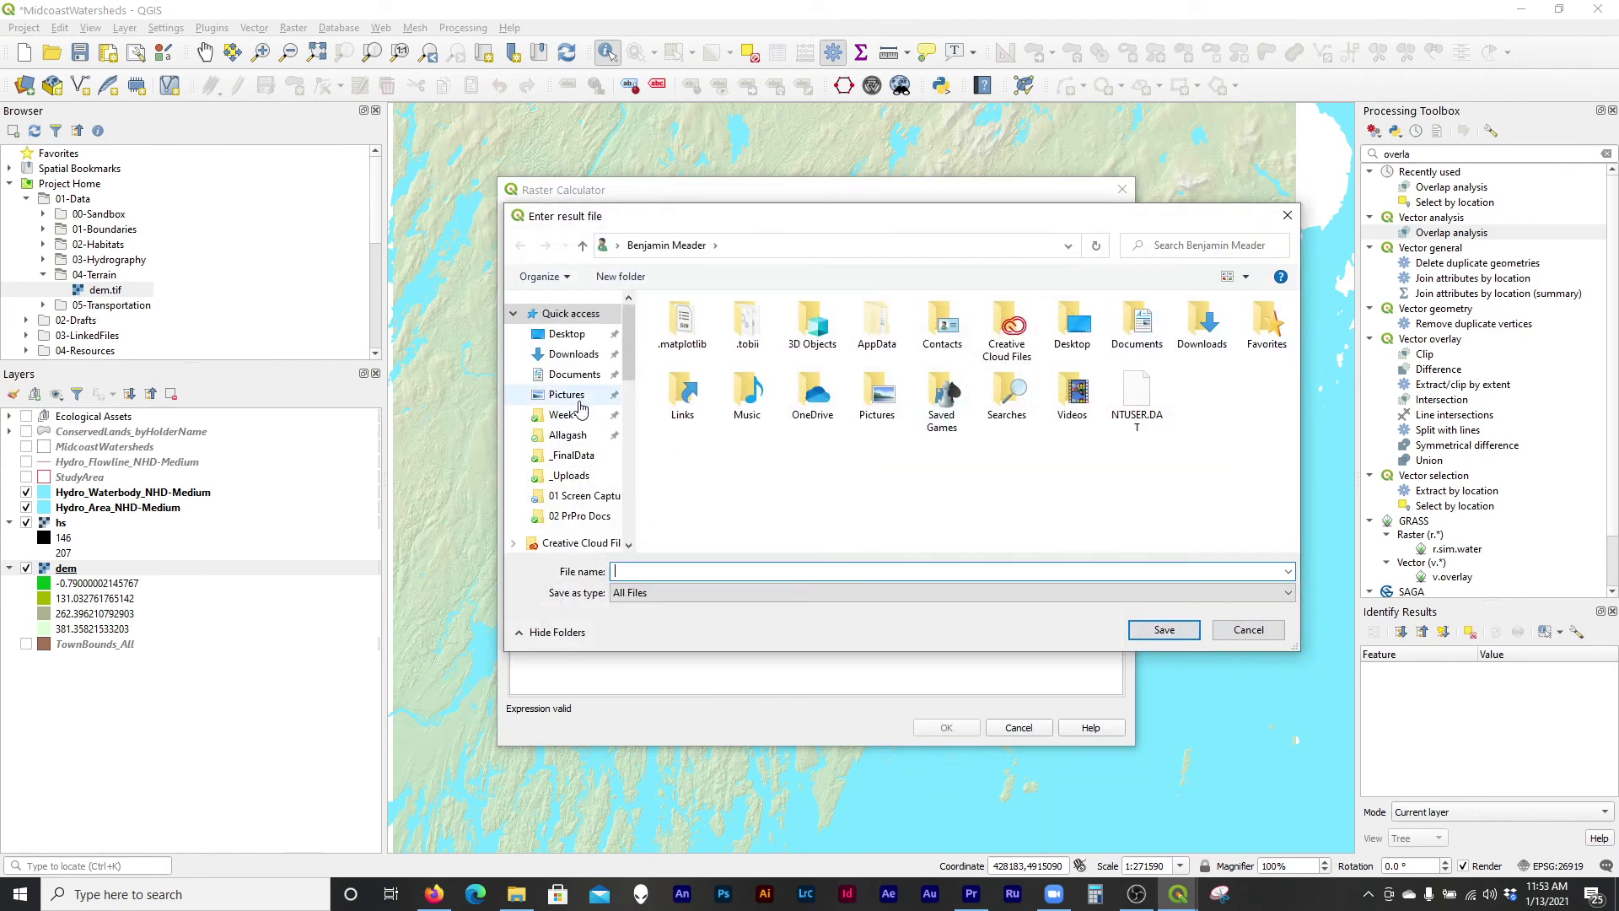
left_click(566, 334)
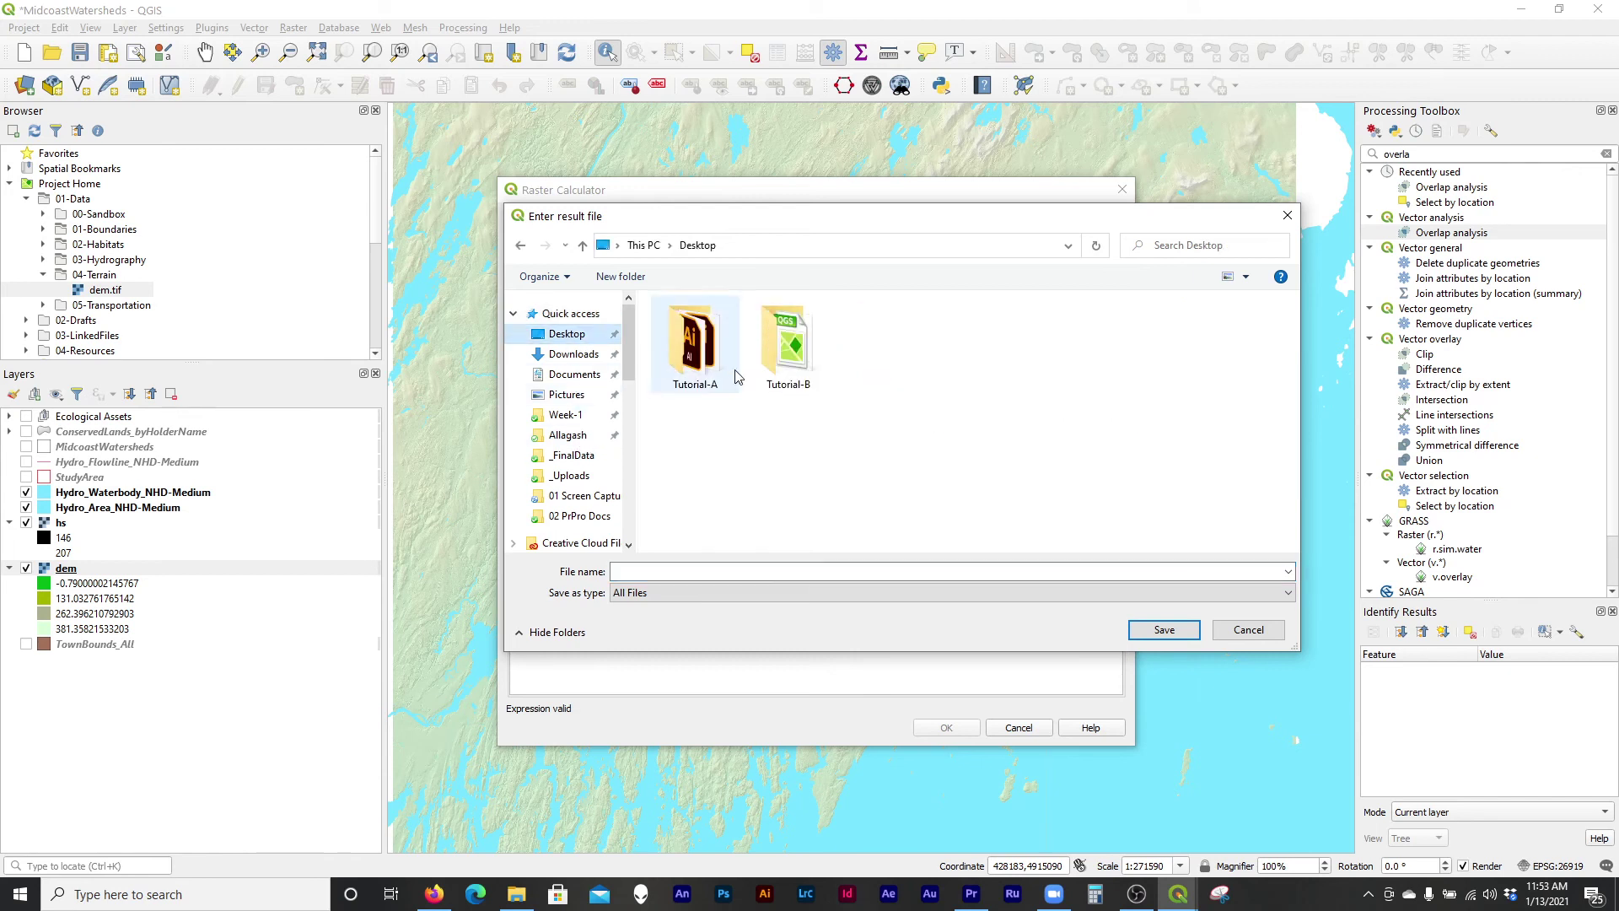
left_click(789, 352)
double_click(788, 352)
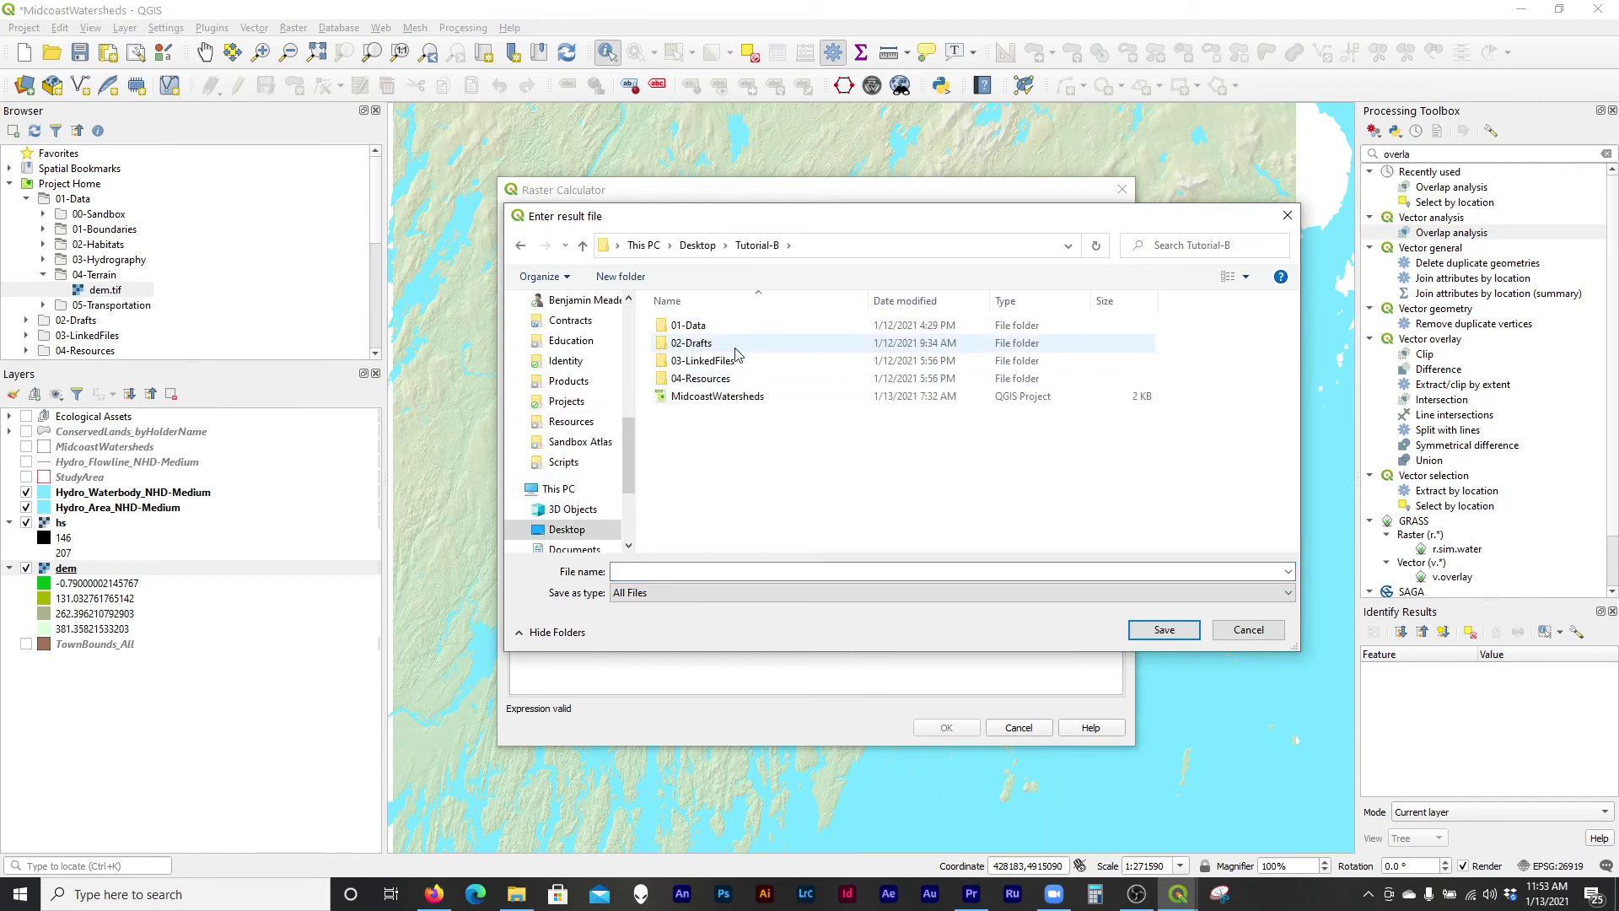
double_click(716, 326)
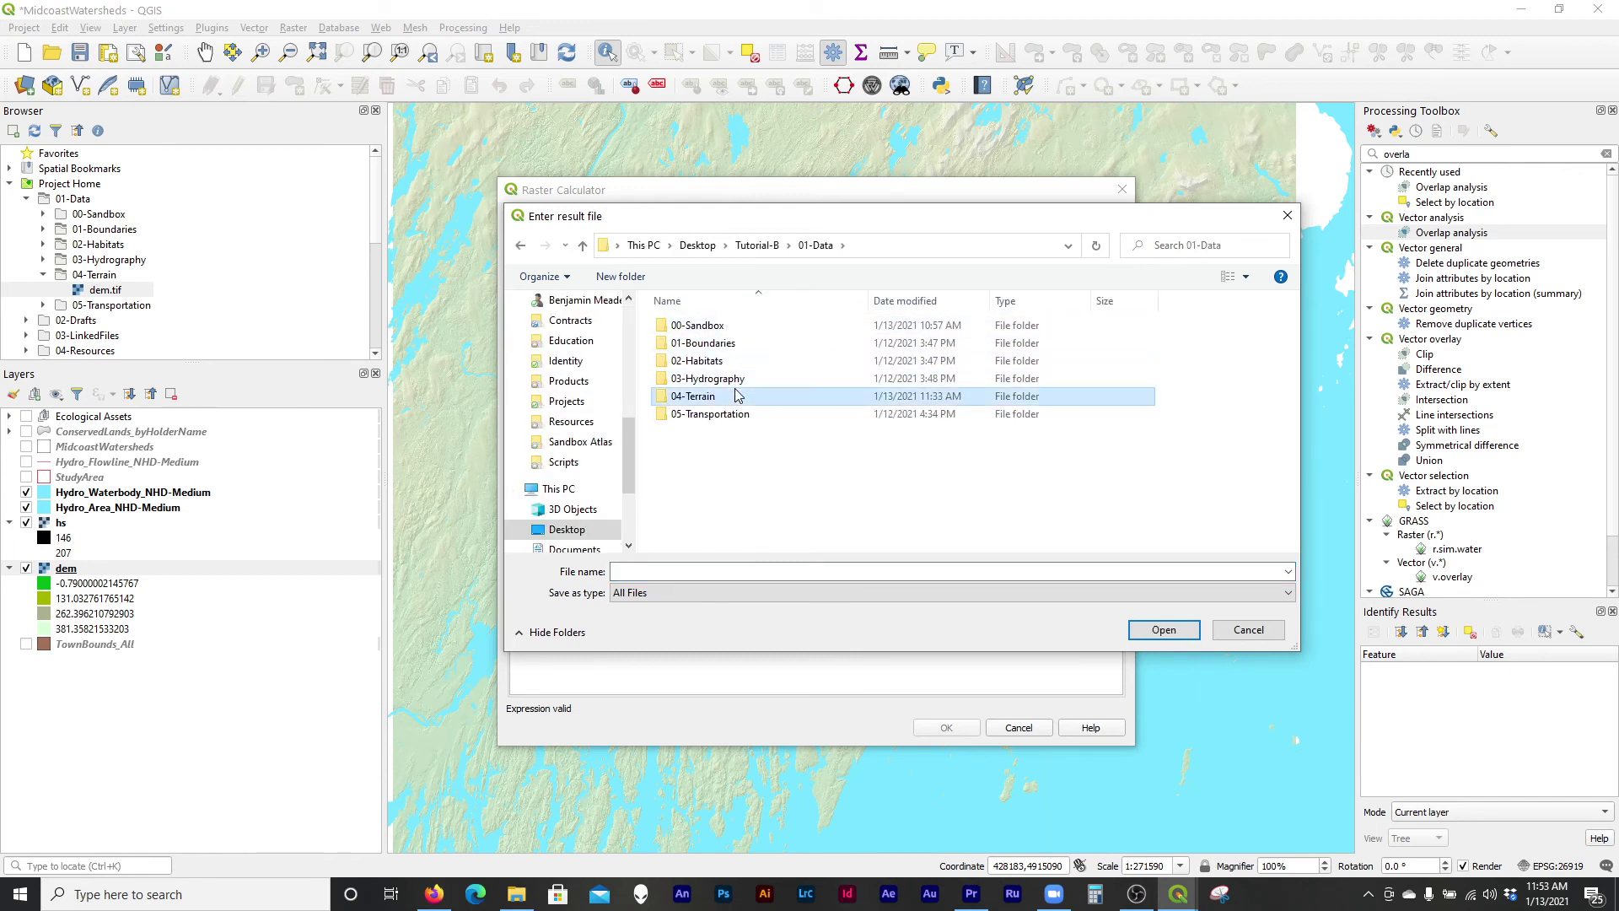
double_click(726, 396)
Name the calculator output dem_Vft and run the feet conversion.
left_click(767, 572)
type("d")
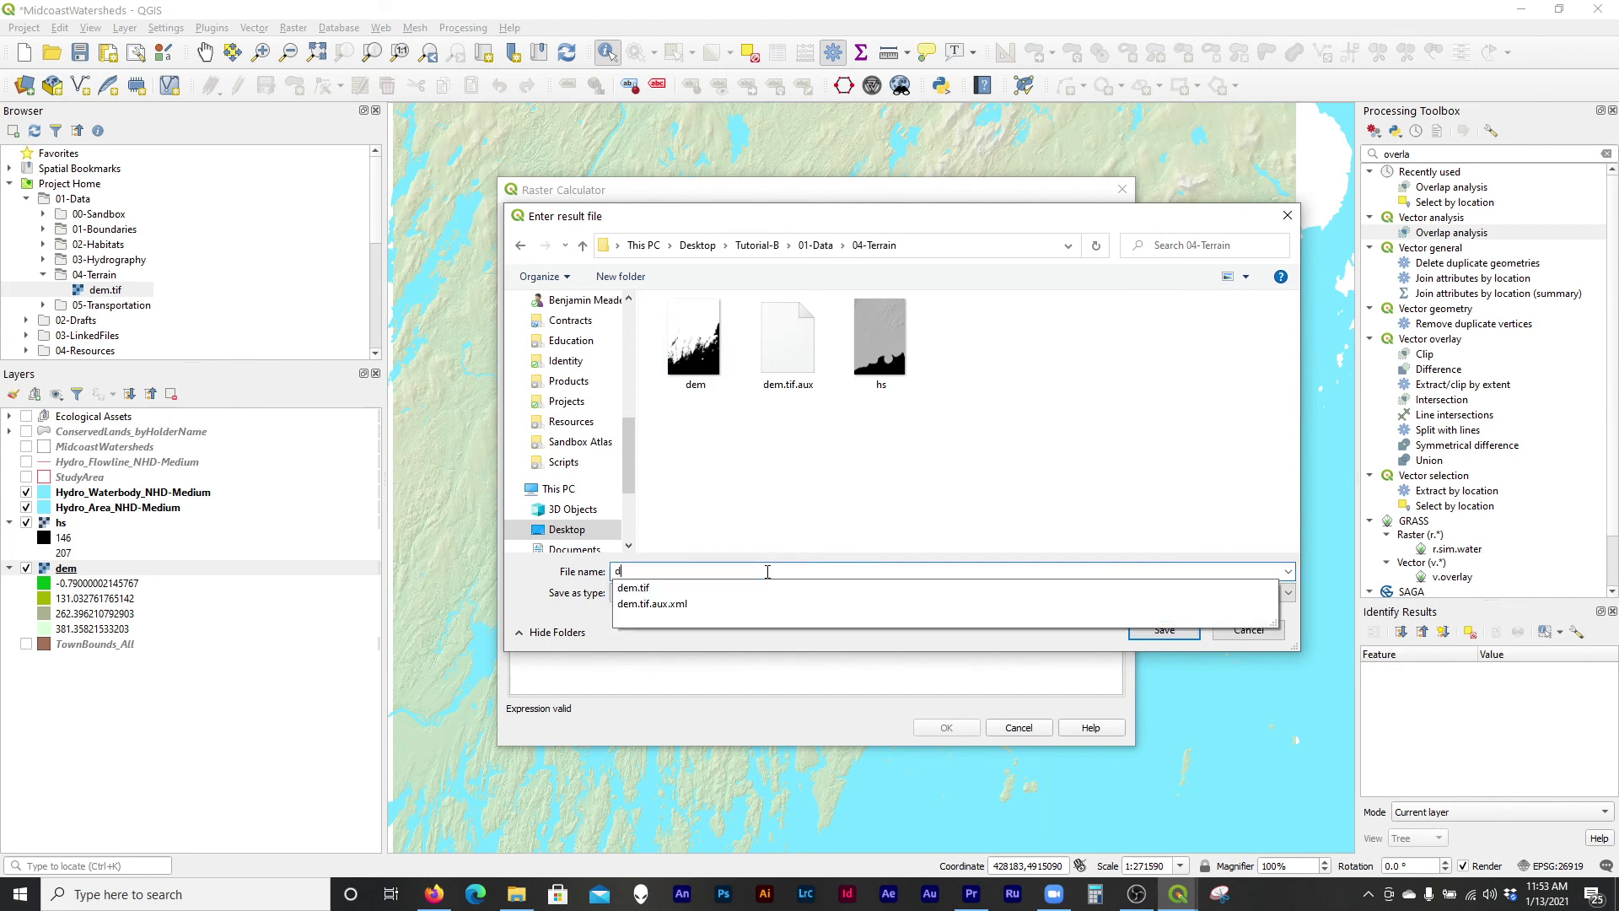
type("em_")
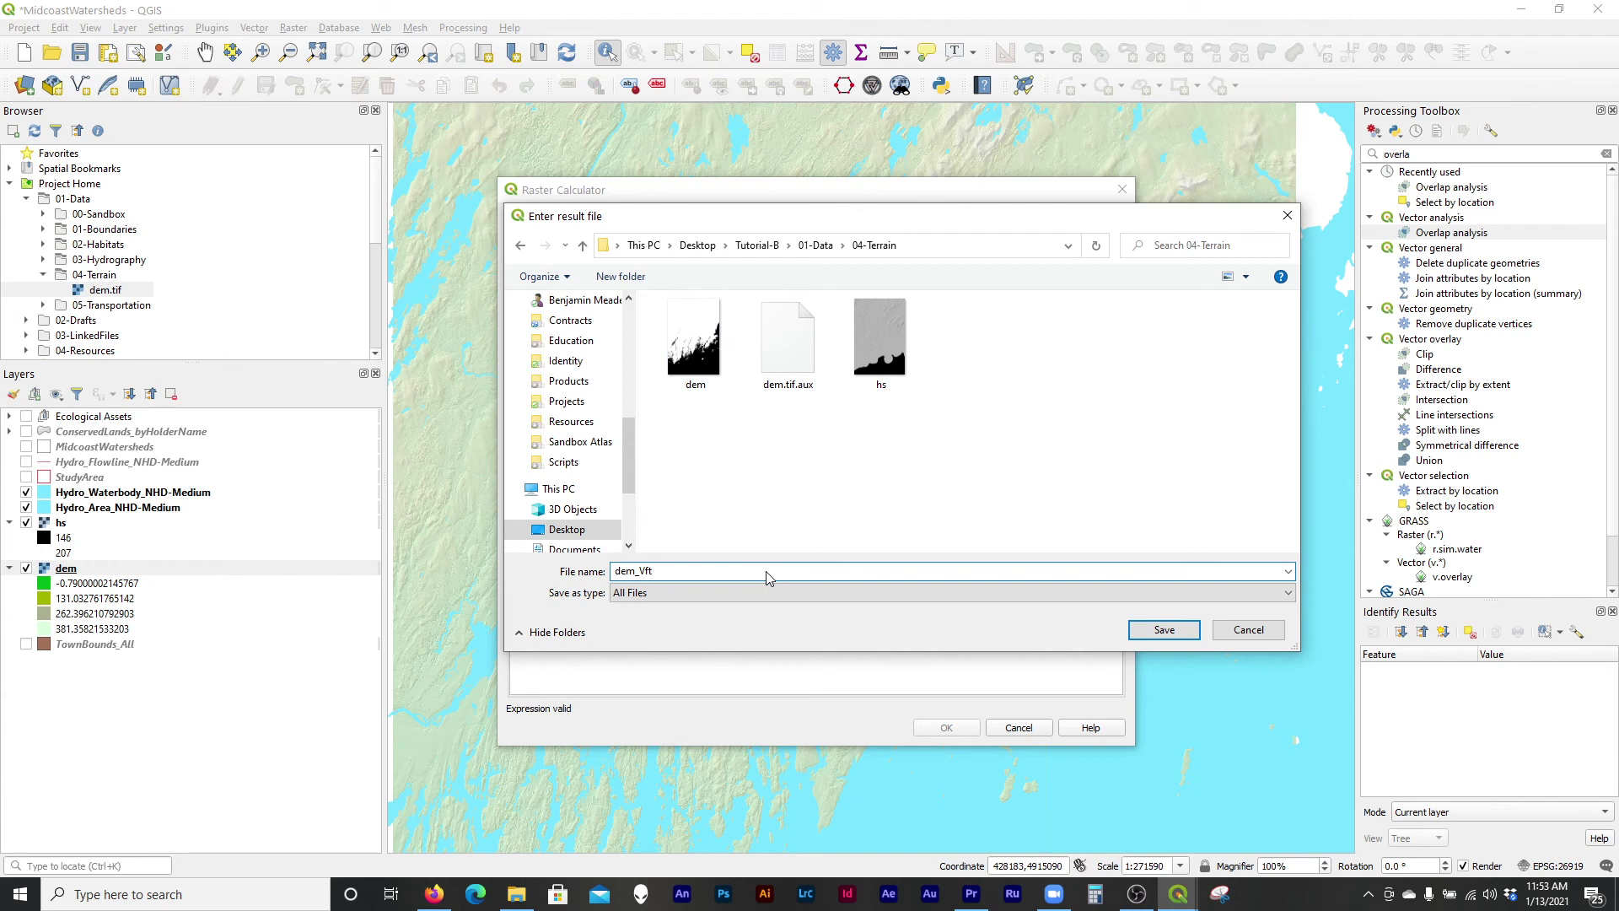
type("Vft")
key("Return")
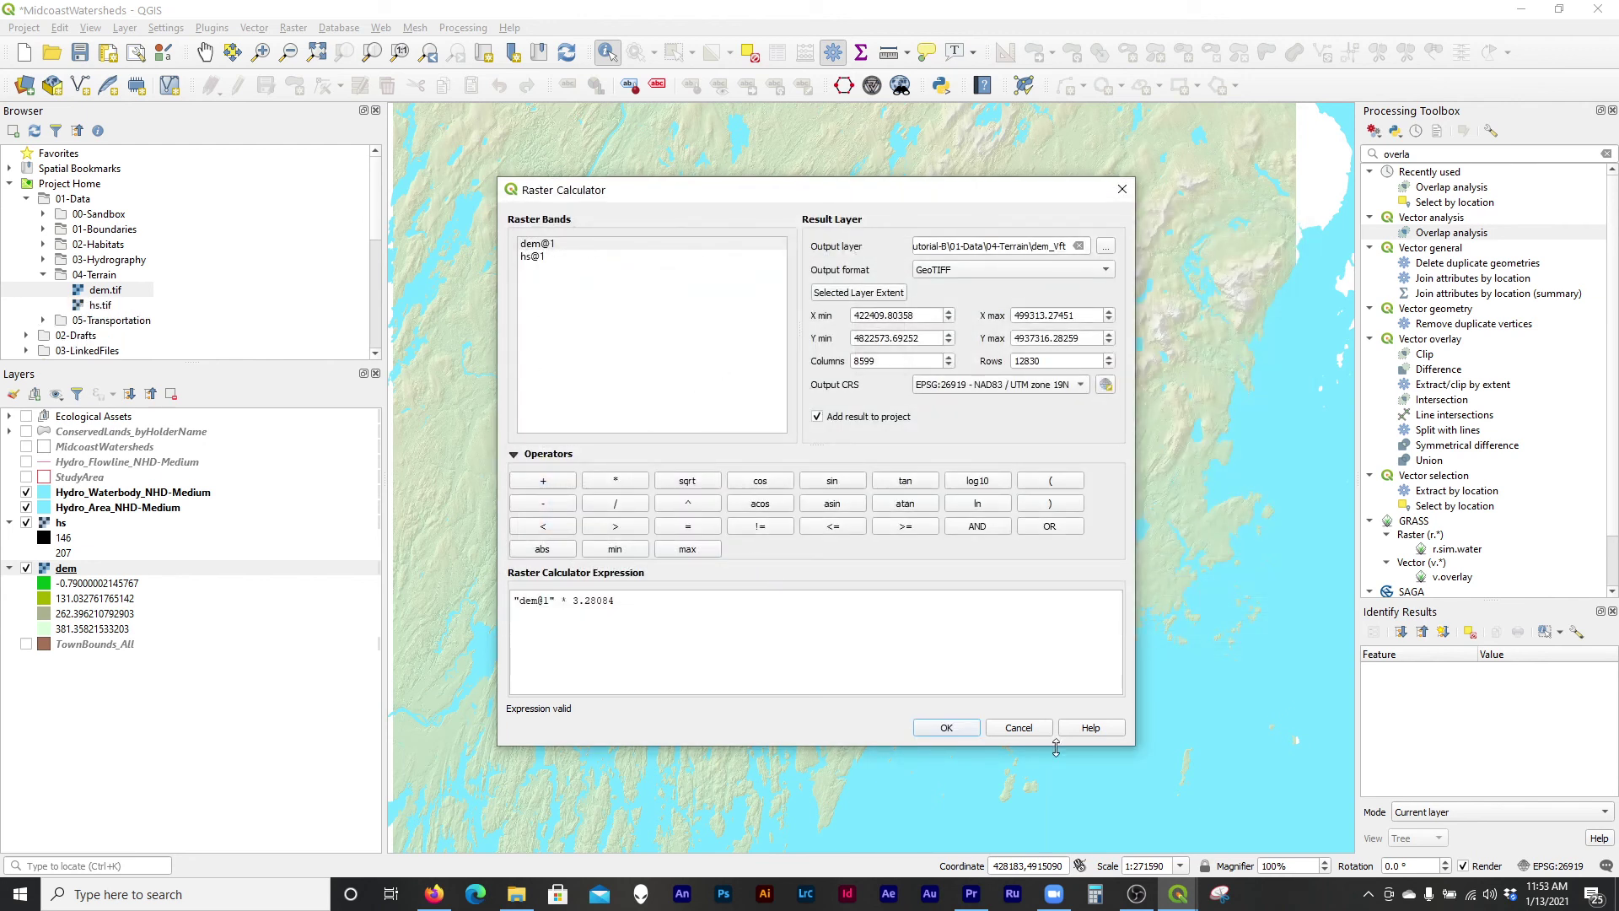
left_click(946, 728)
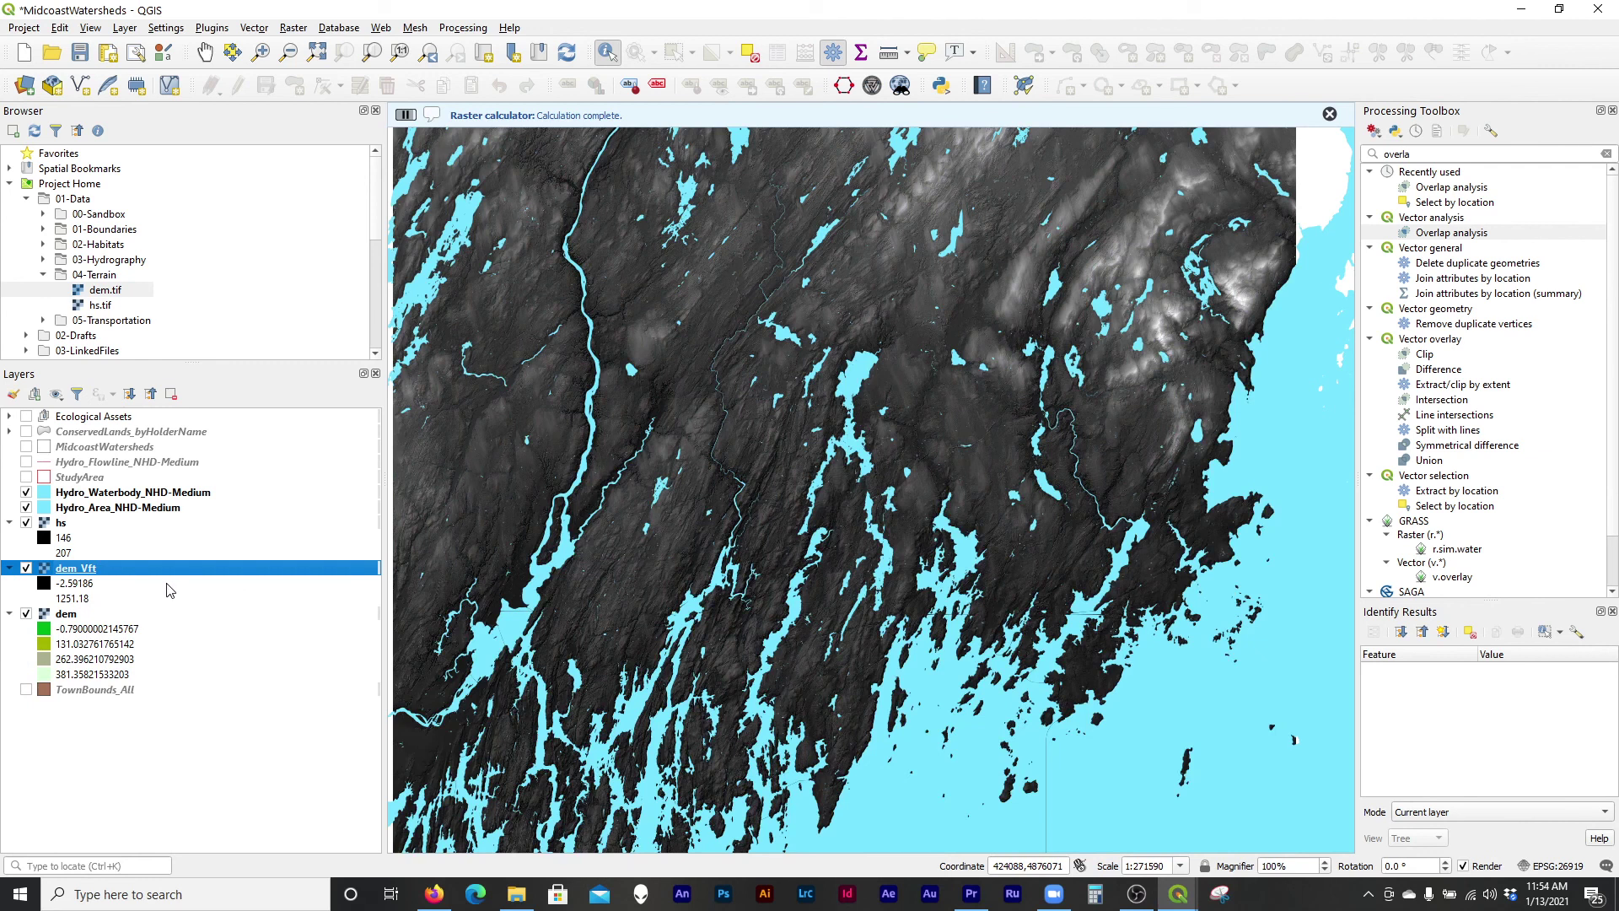
Move dem_Vft above hs and set up Contour with input dem_Vft and interval 20.
left_click_drag(137, 575, 171, 525)
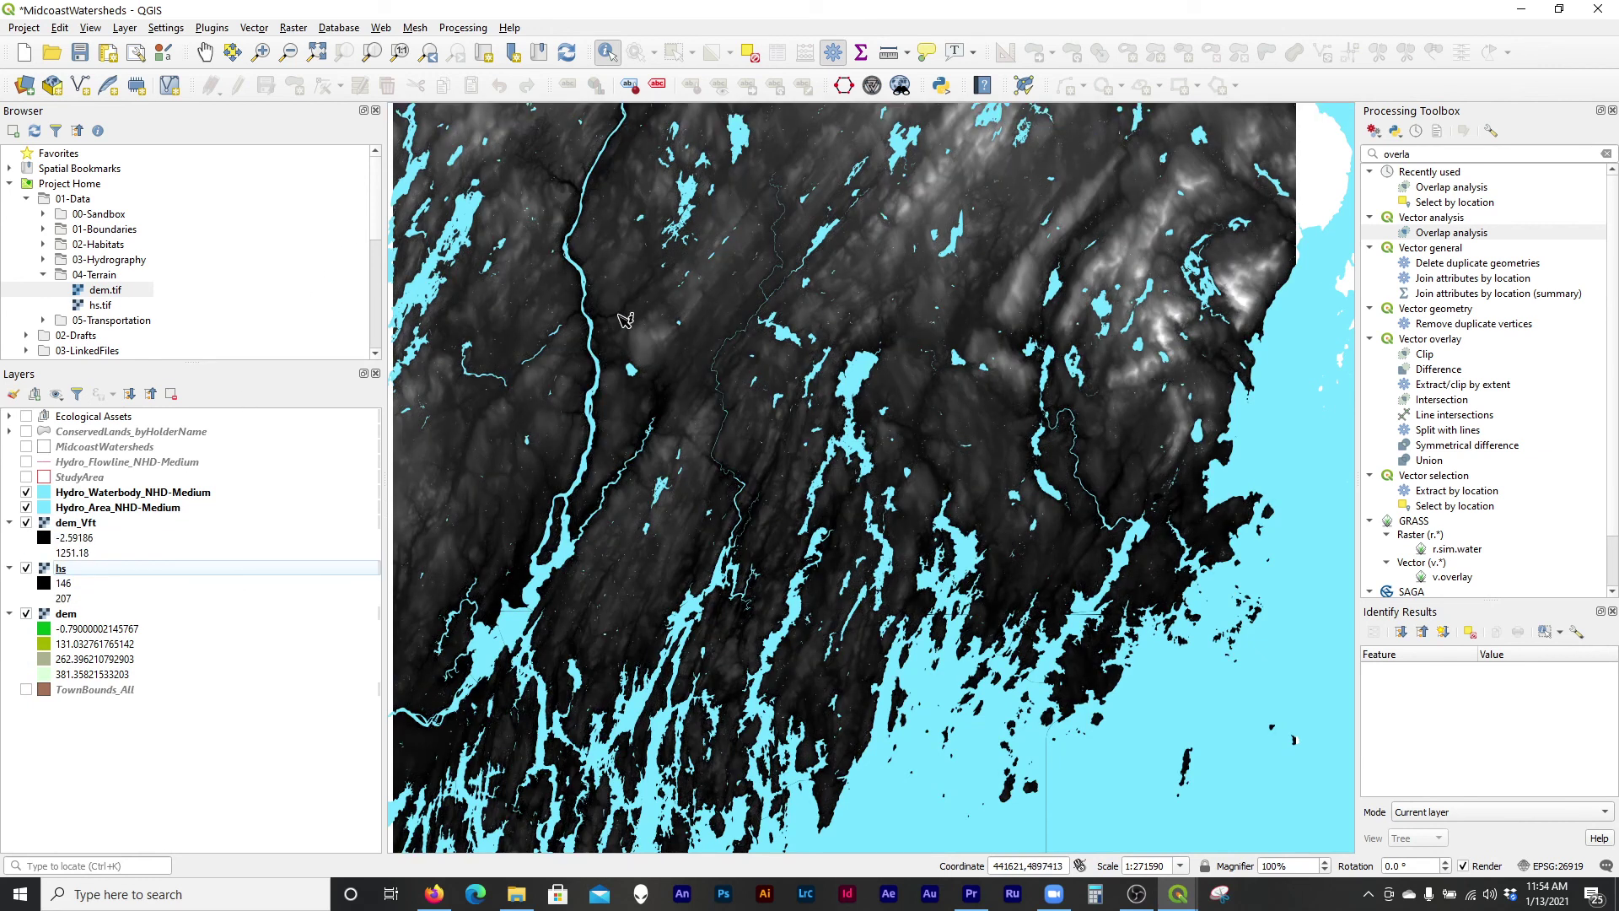
left_click(293, 28)
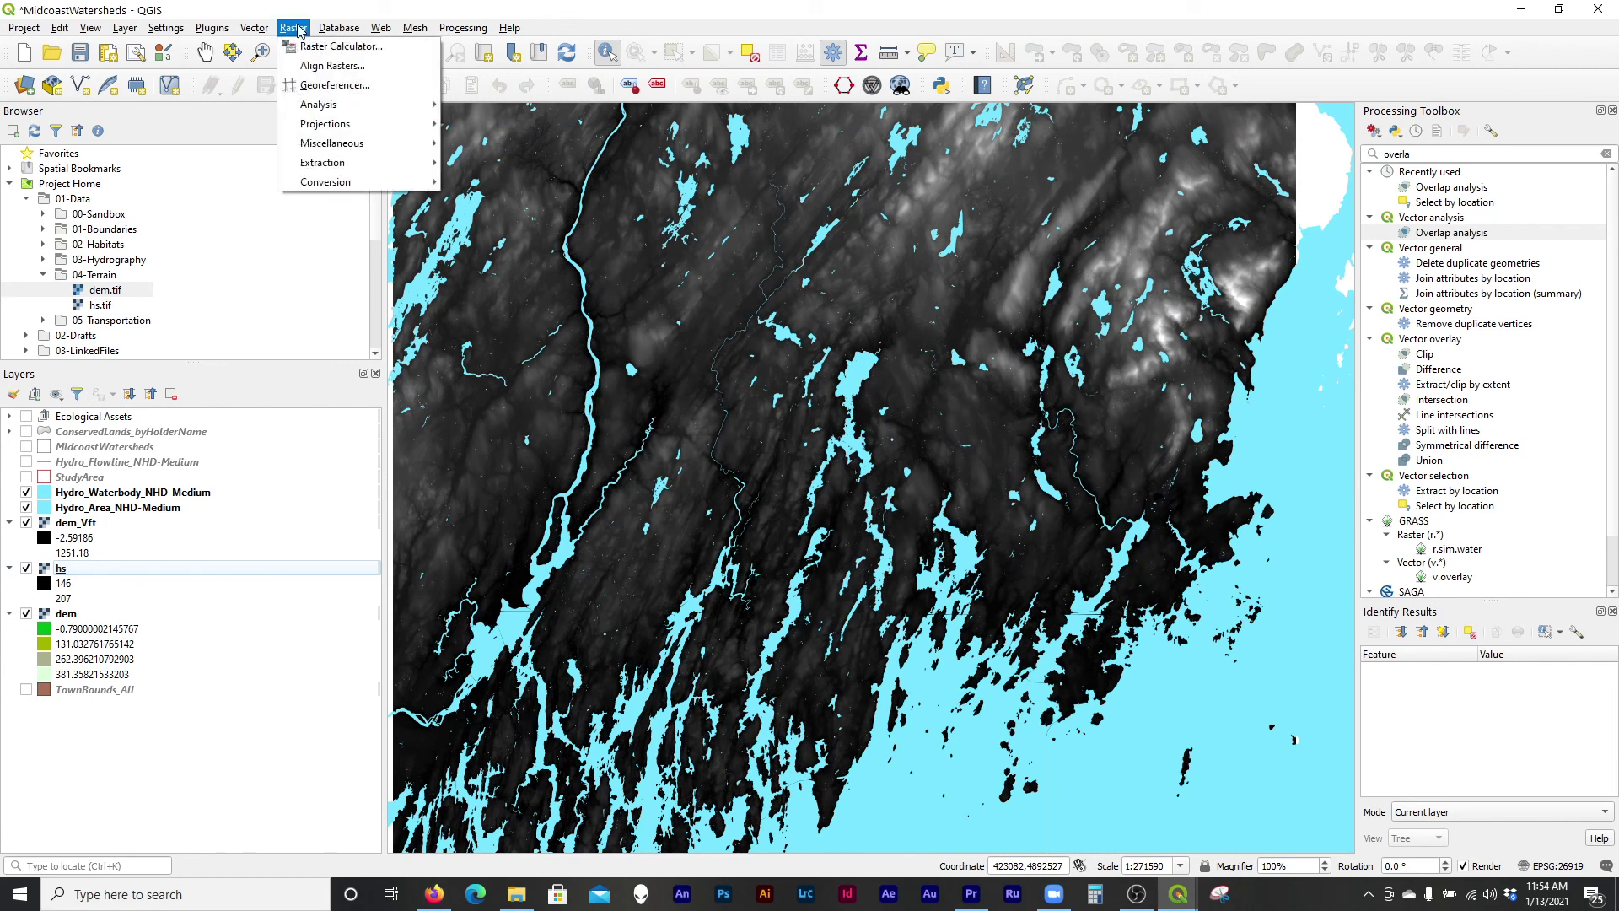
mouse_move(354, 144)
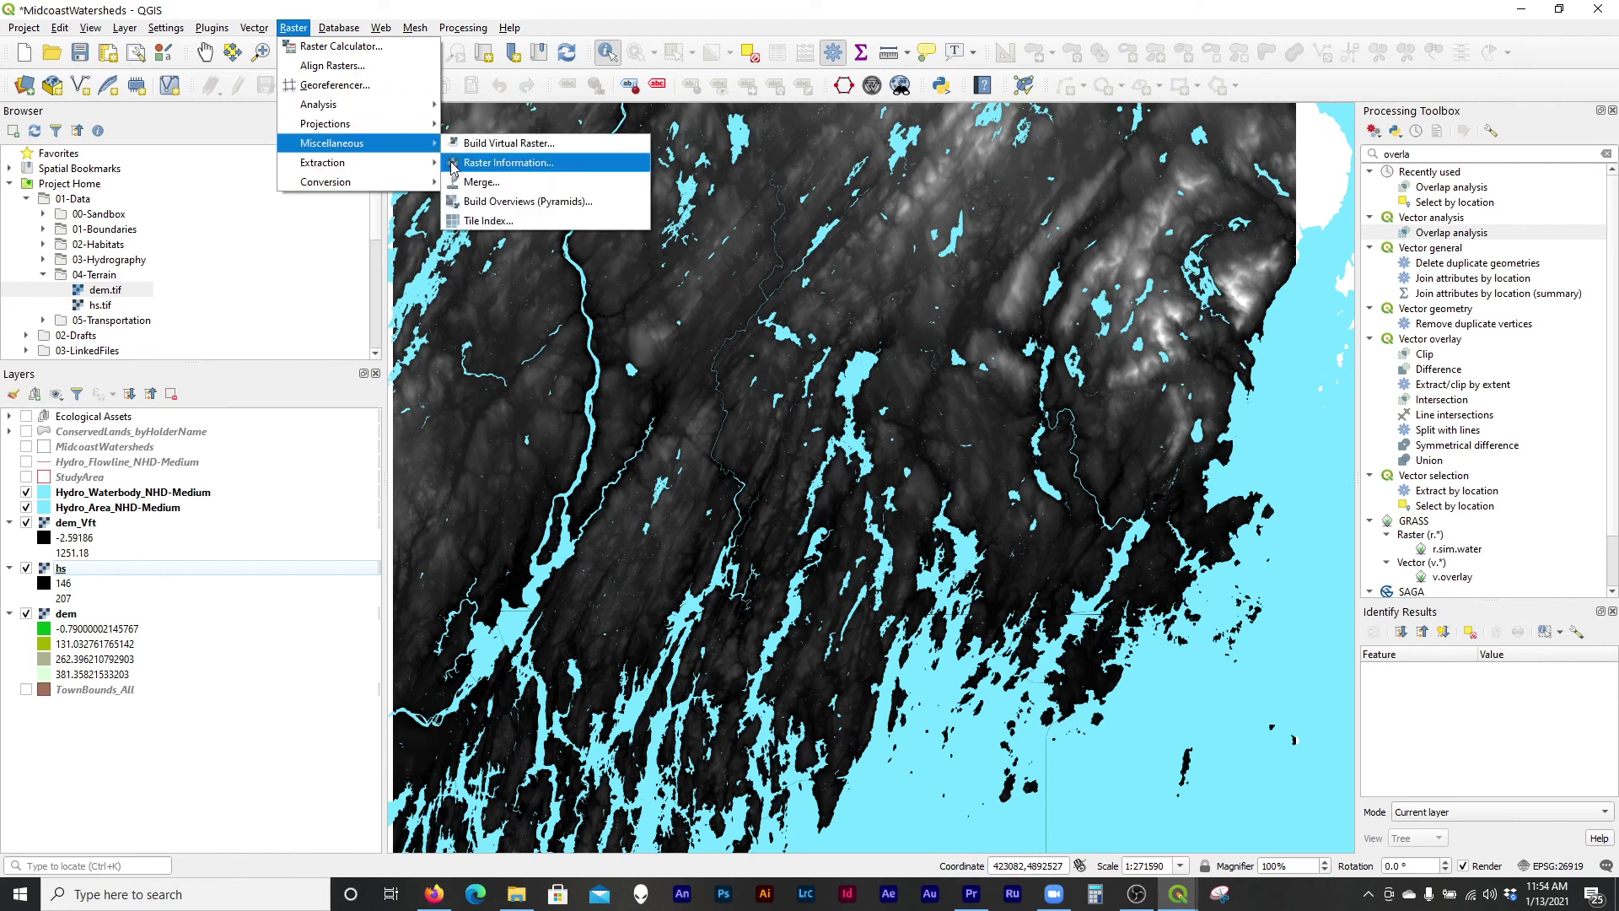
left_click(485, 200)
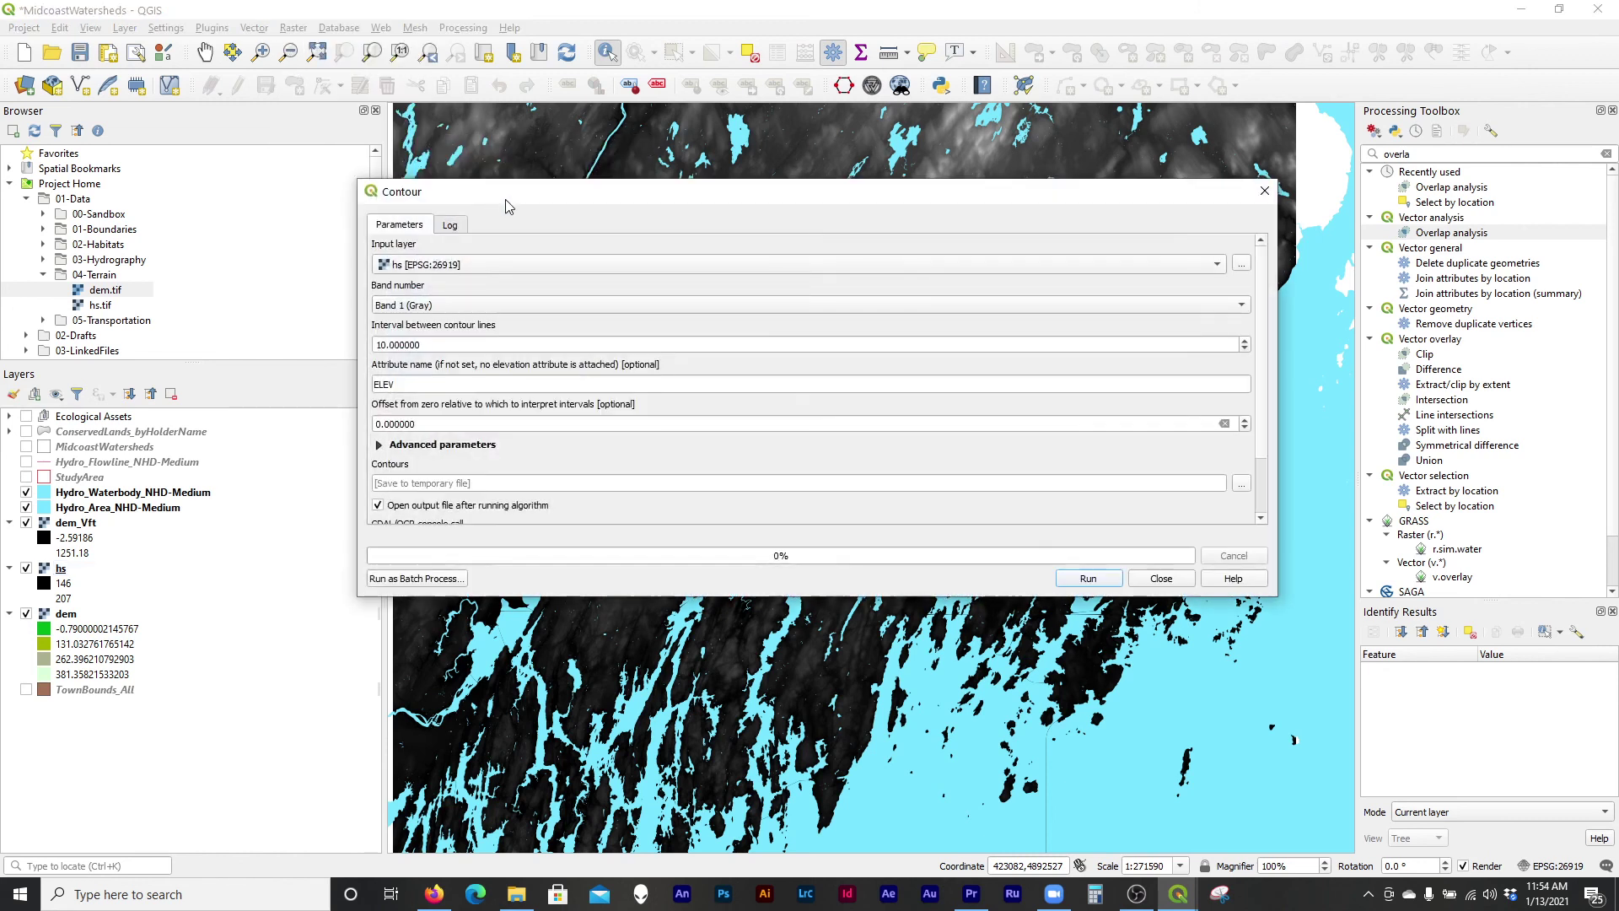
left_click(506, 267)
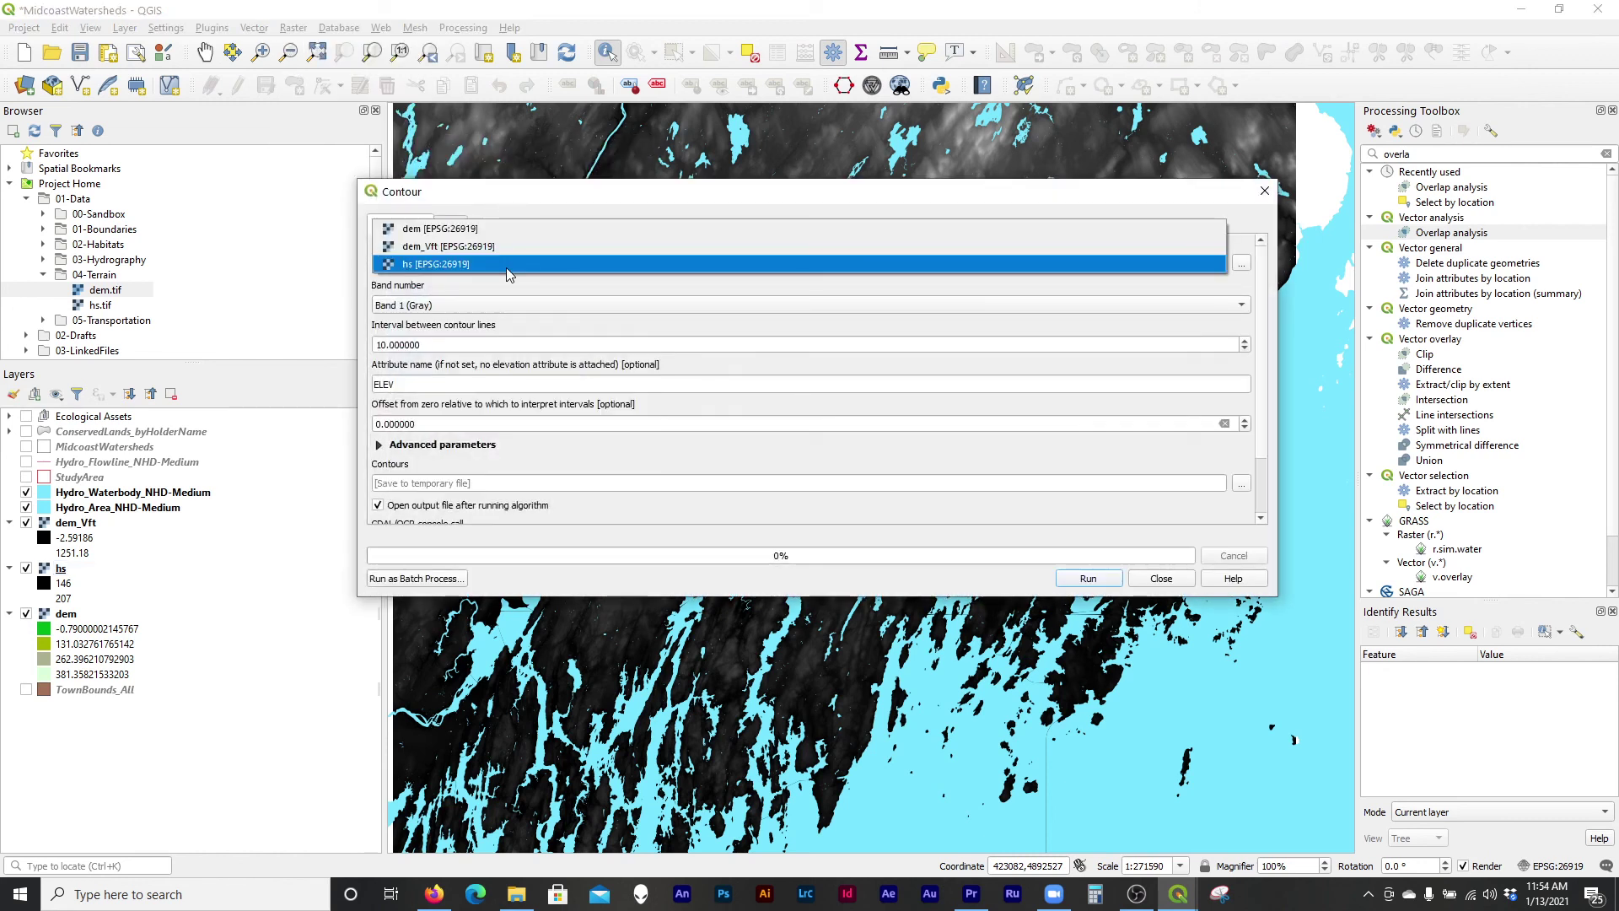
left_click(424, 248)
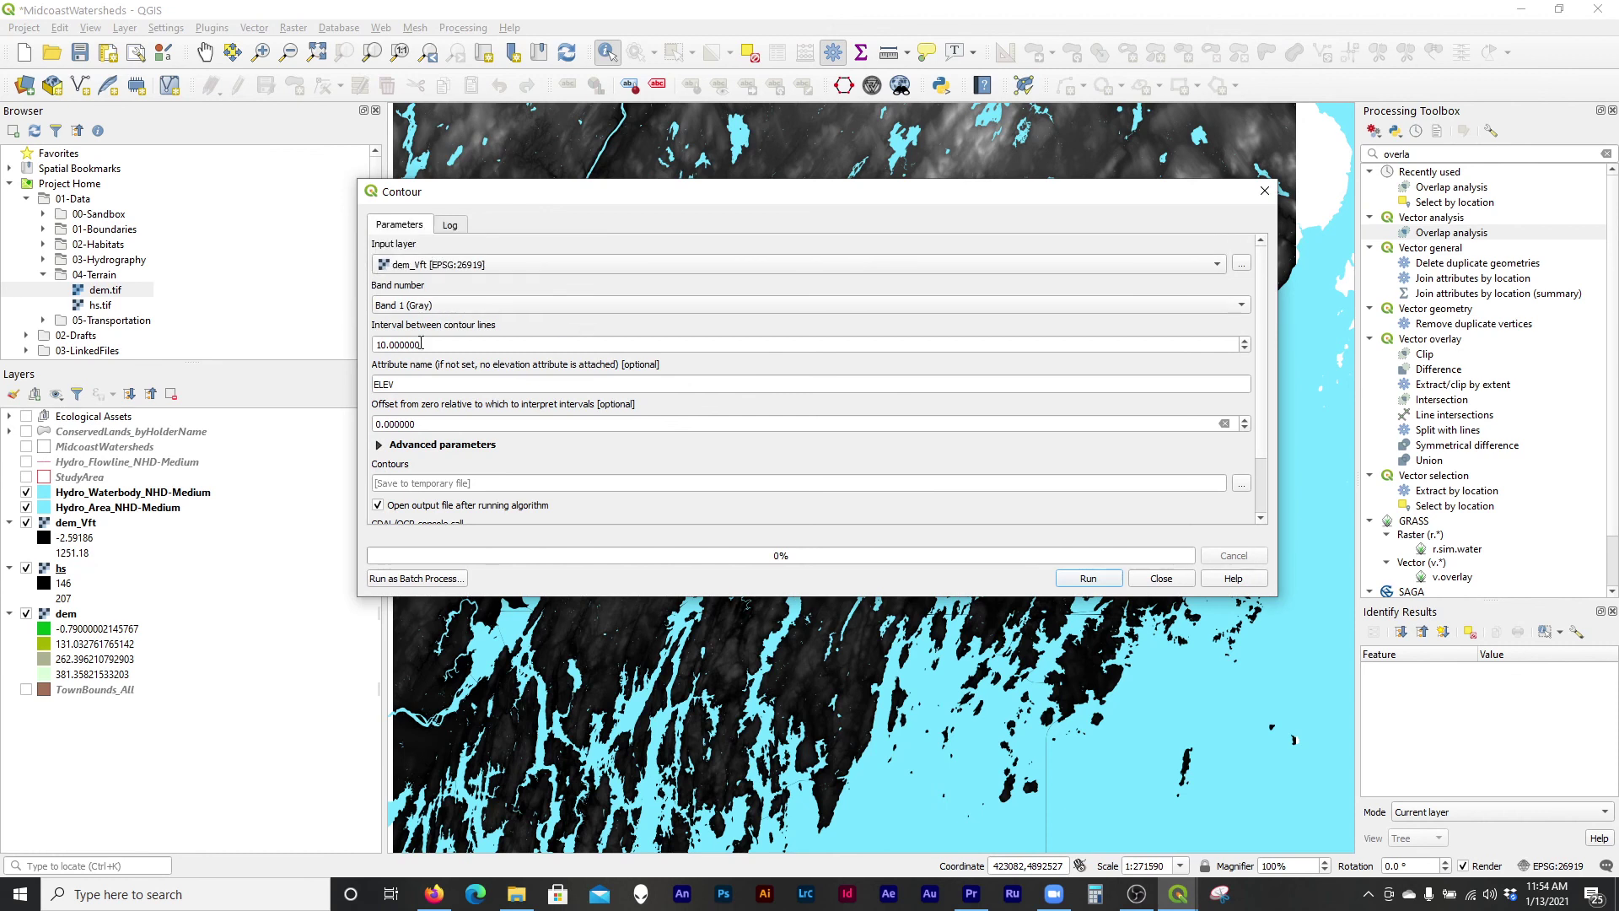
double_click(446, 344)
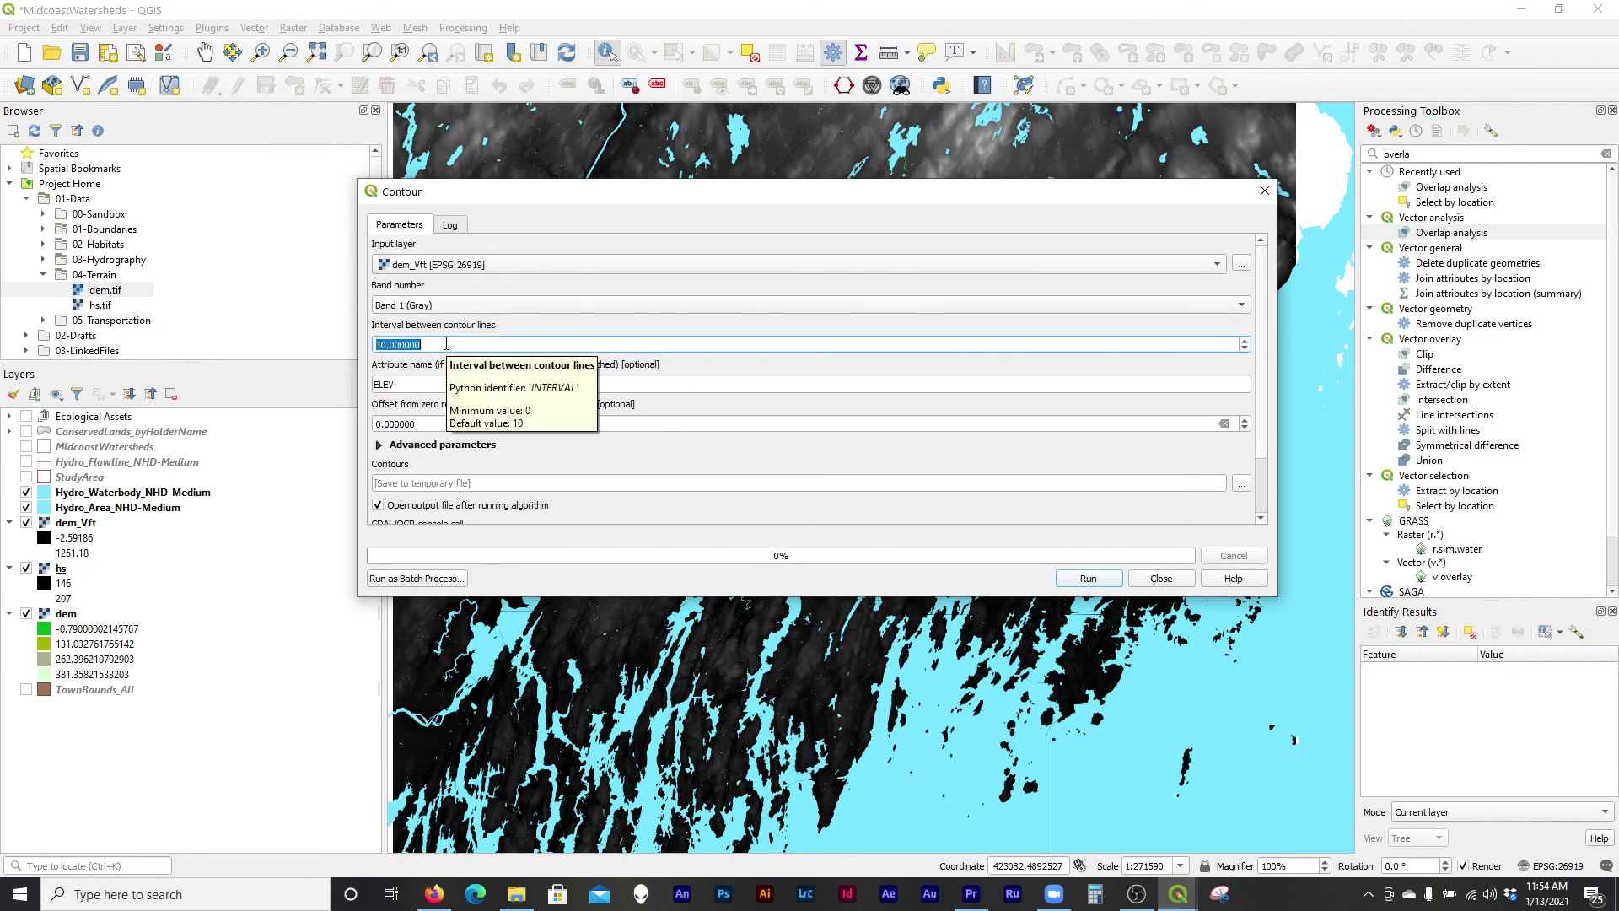
type("20")
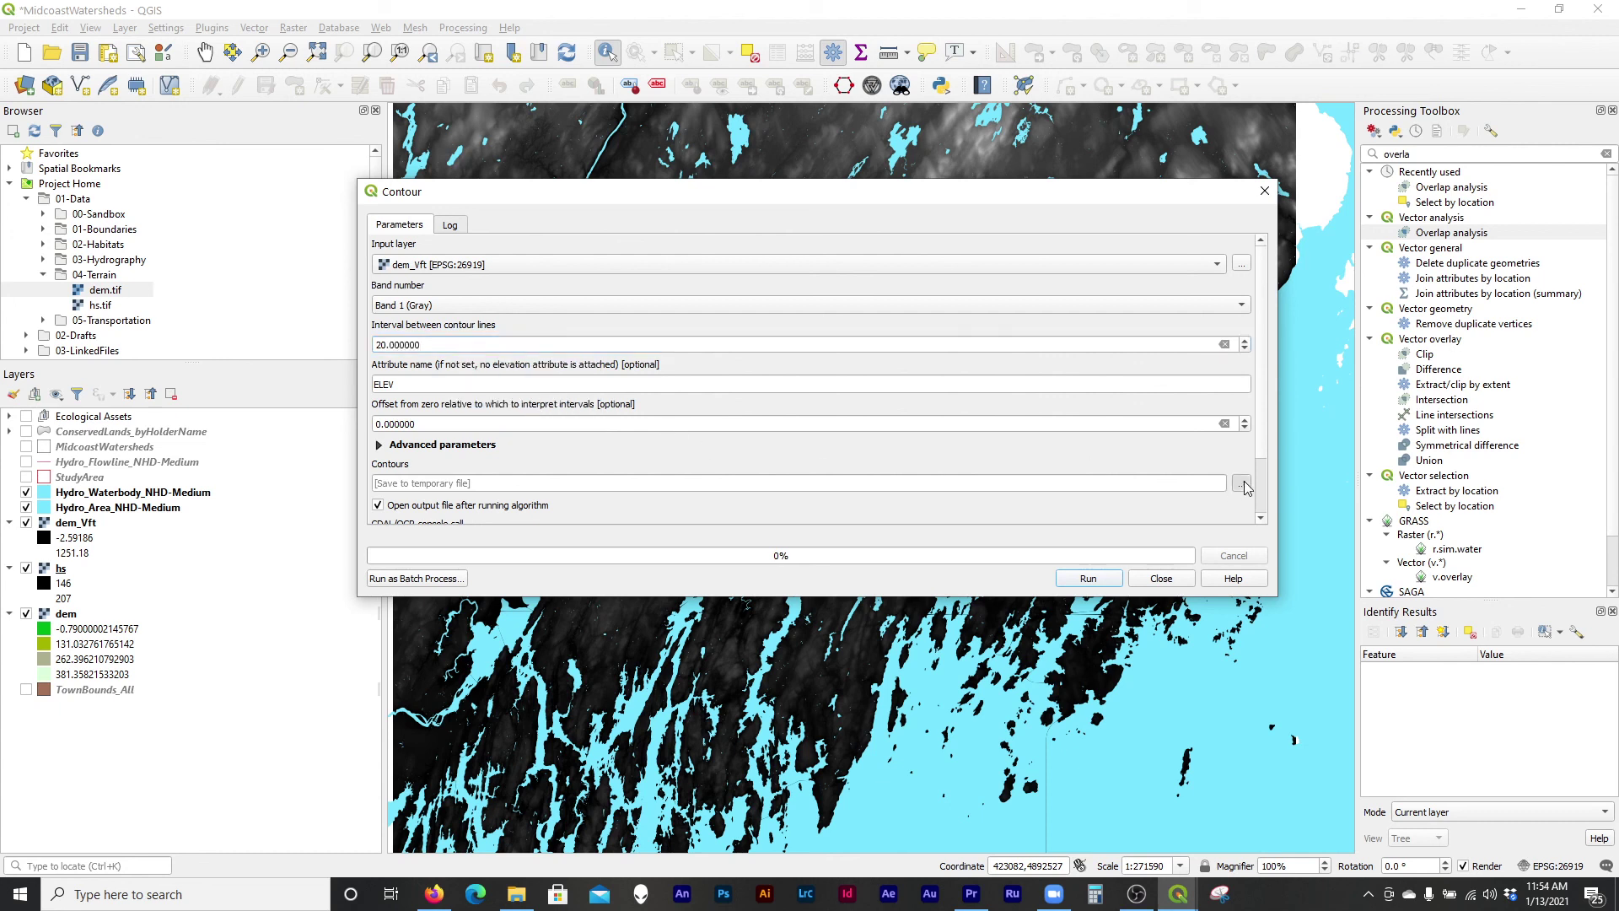
Save the contours as 20ft.shp in 04-Terrain and generate them.
left_click(1241, 482)
left_click(1250, 509)
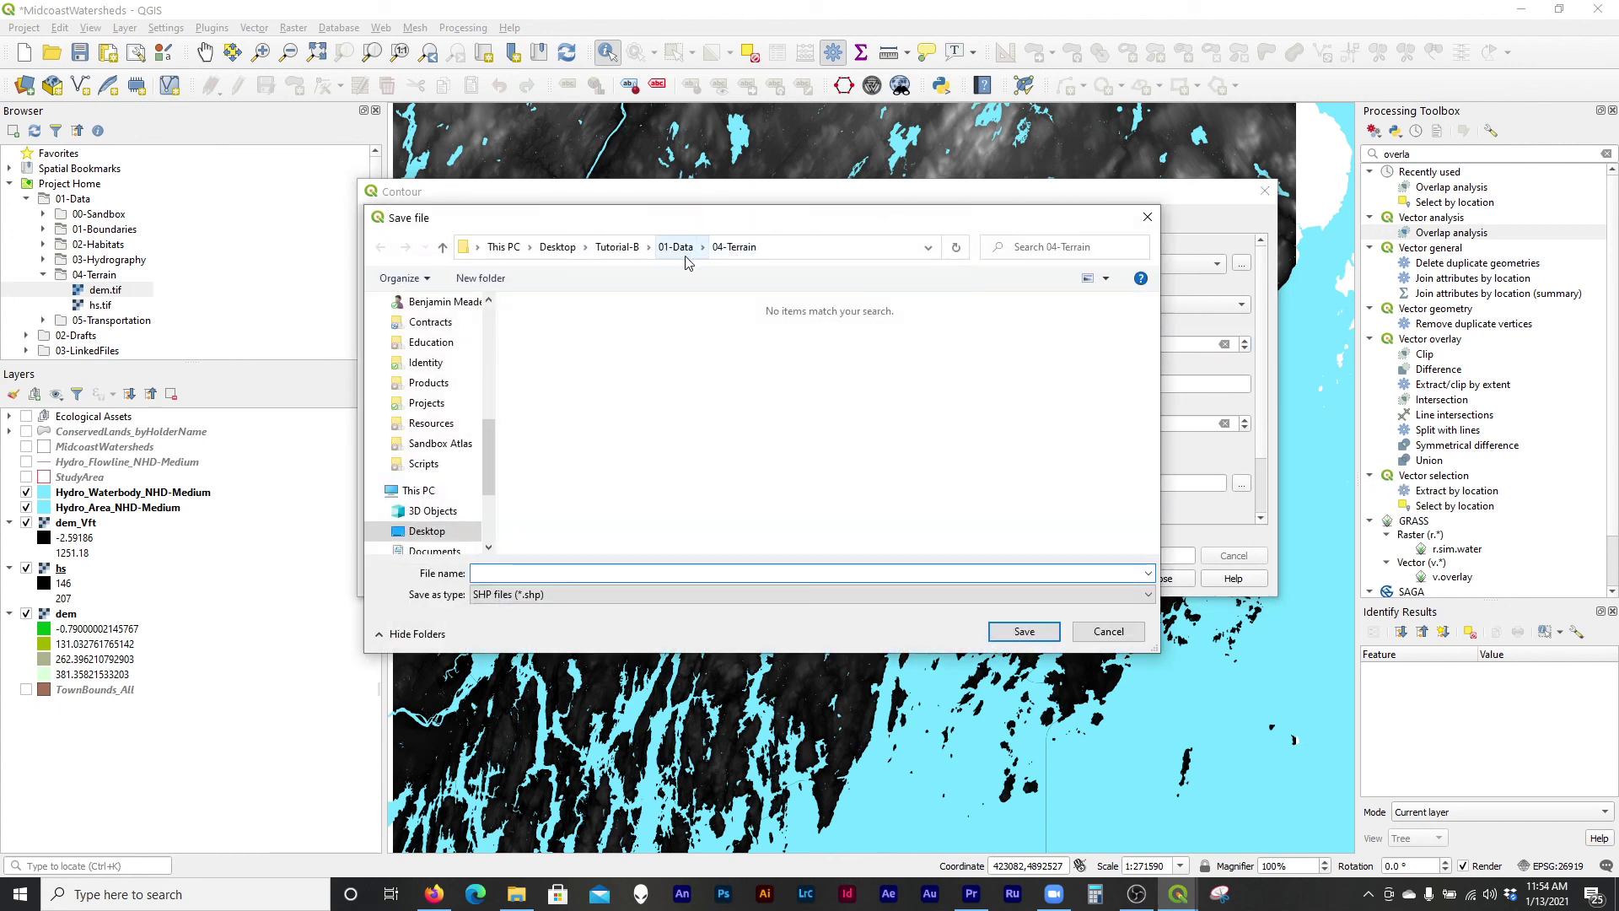
left_click(676, 247)
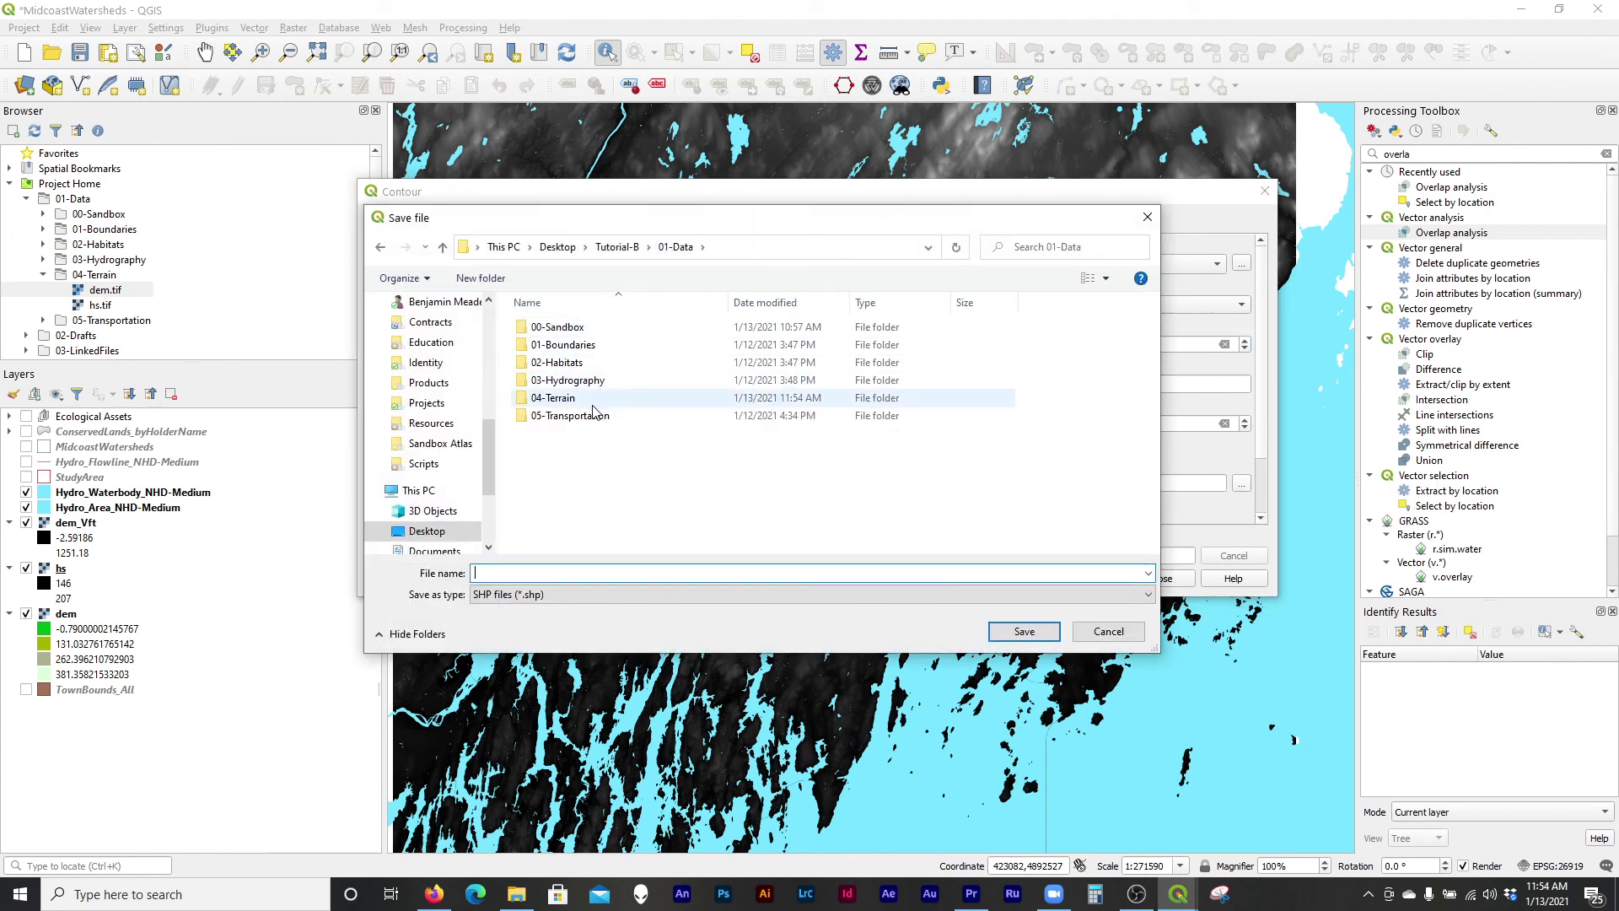
double_click(557, 398)
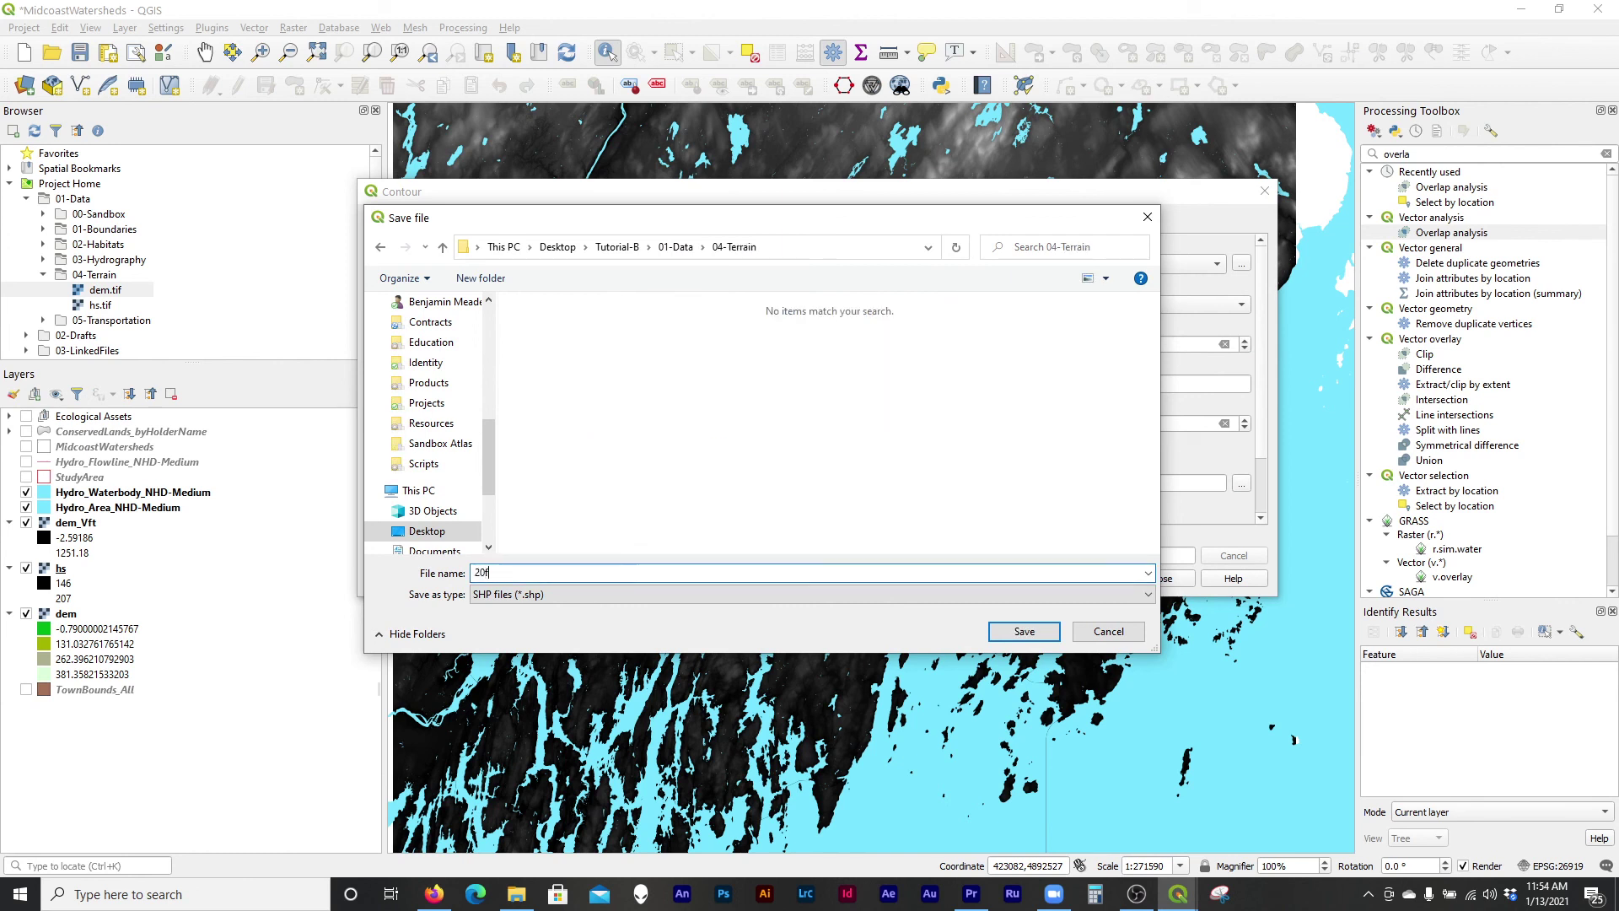
key("Return")
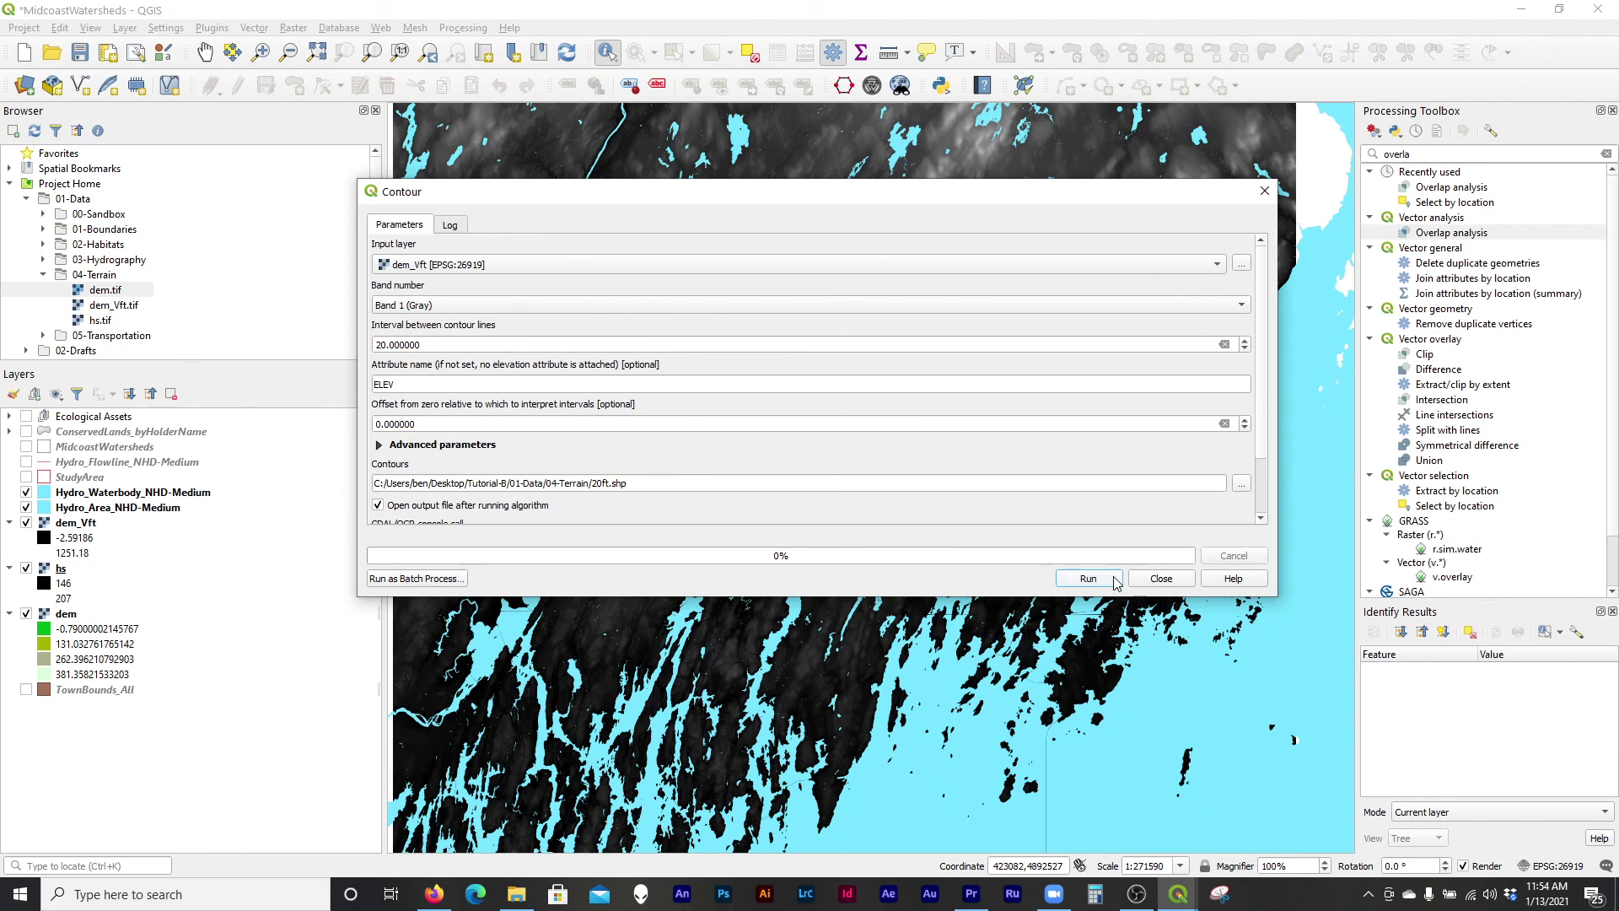
left_click(1087, 579)
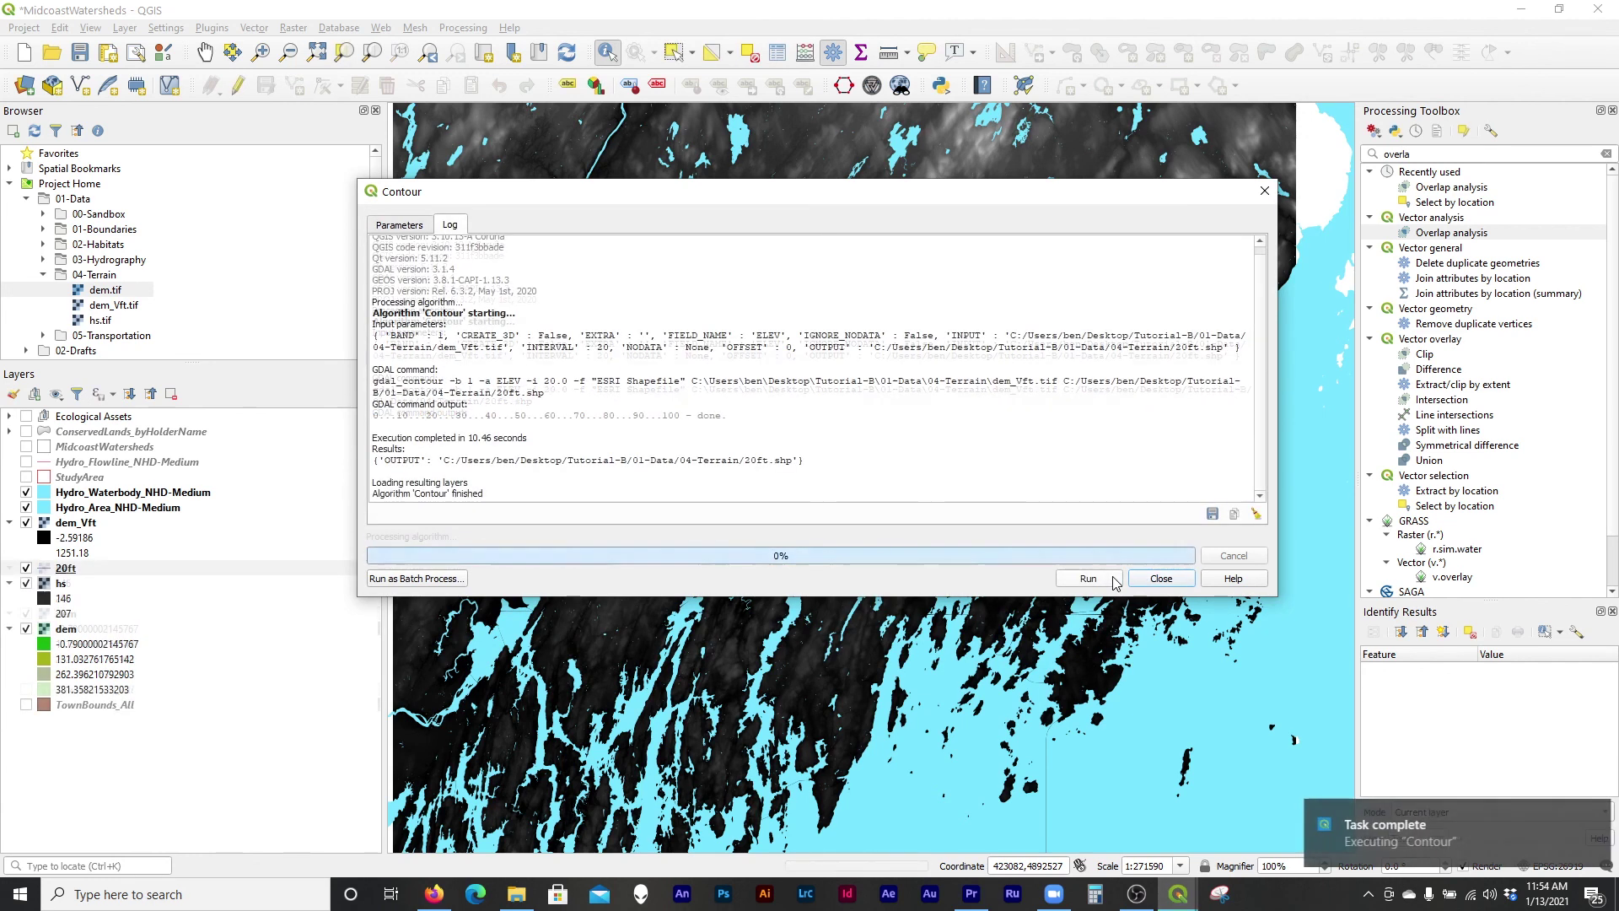
left_click(1160, 580)
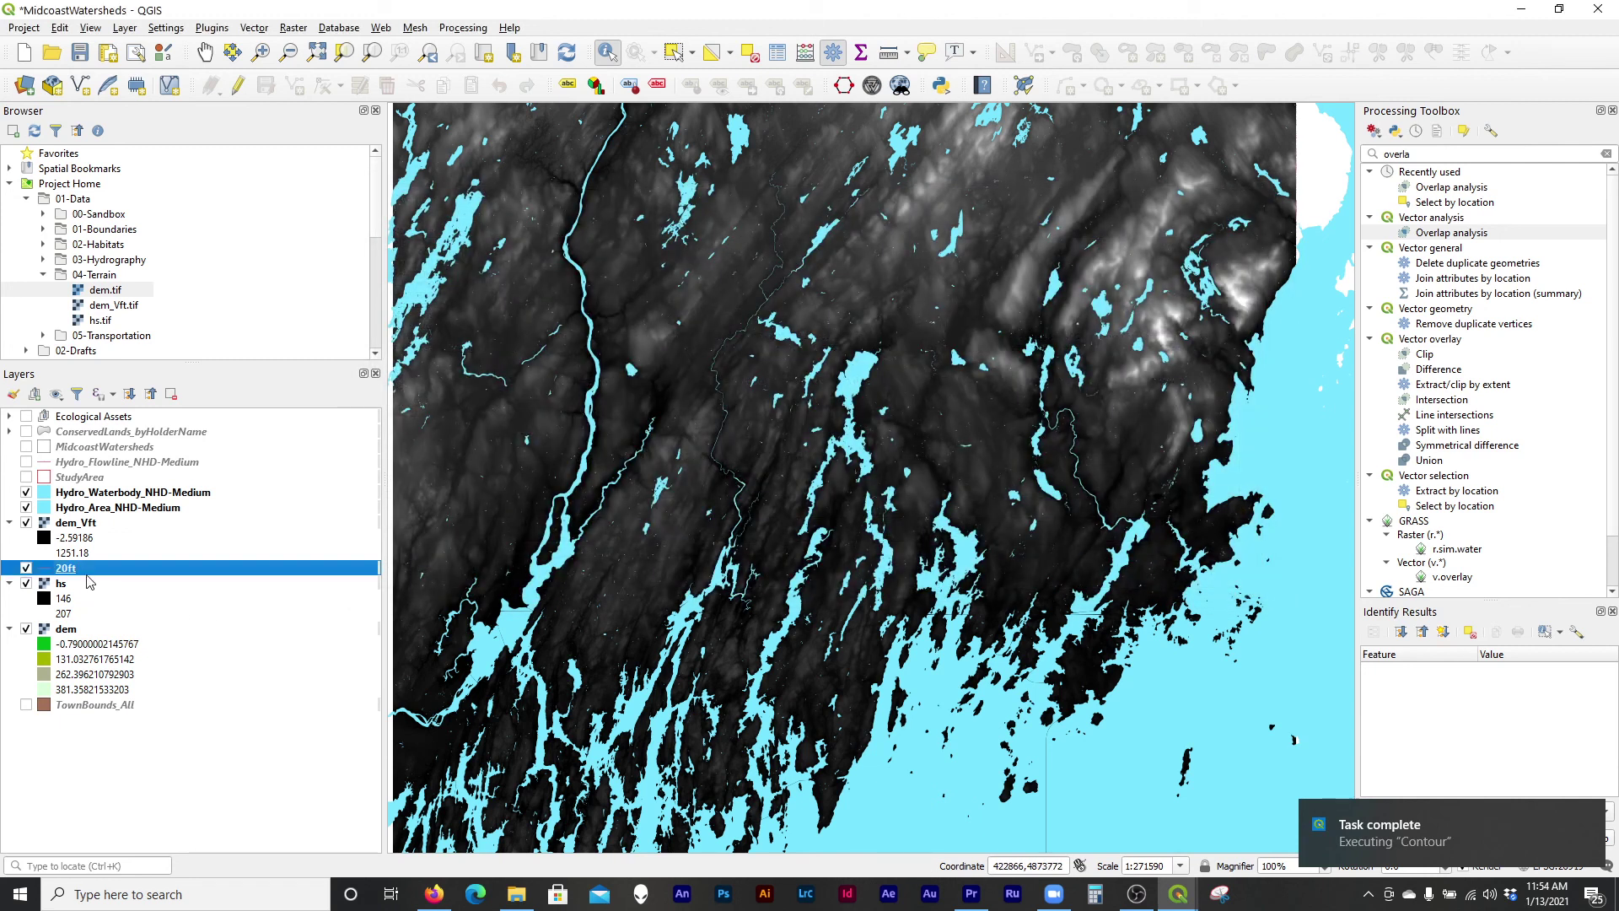
Move the 20ft layer above dem_Vft and hide dem_Vft.
mouse_move(75, 574)
left_mouse_down()
mouse_move(163, 548)
mouse_move(163, 523)
left_mouse_up()
scroll(1073, 419, "down", 1)
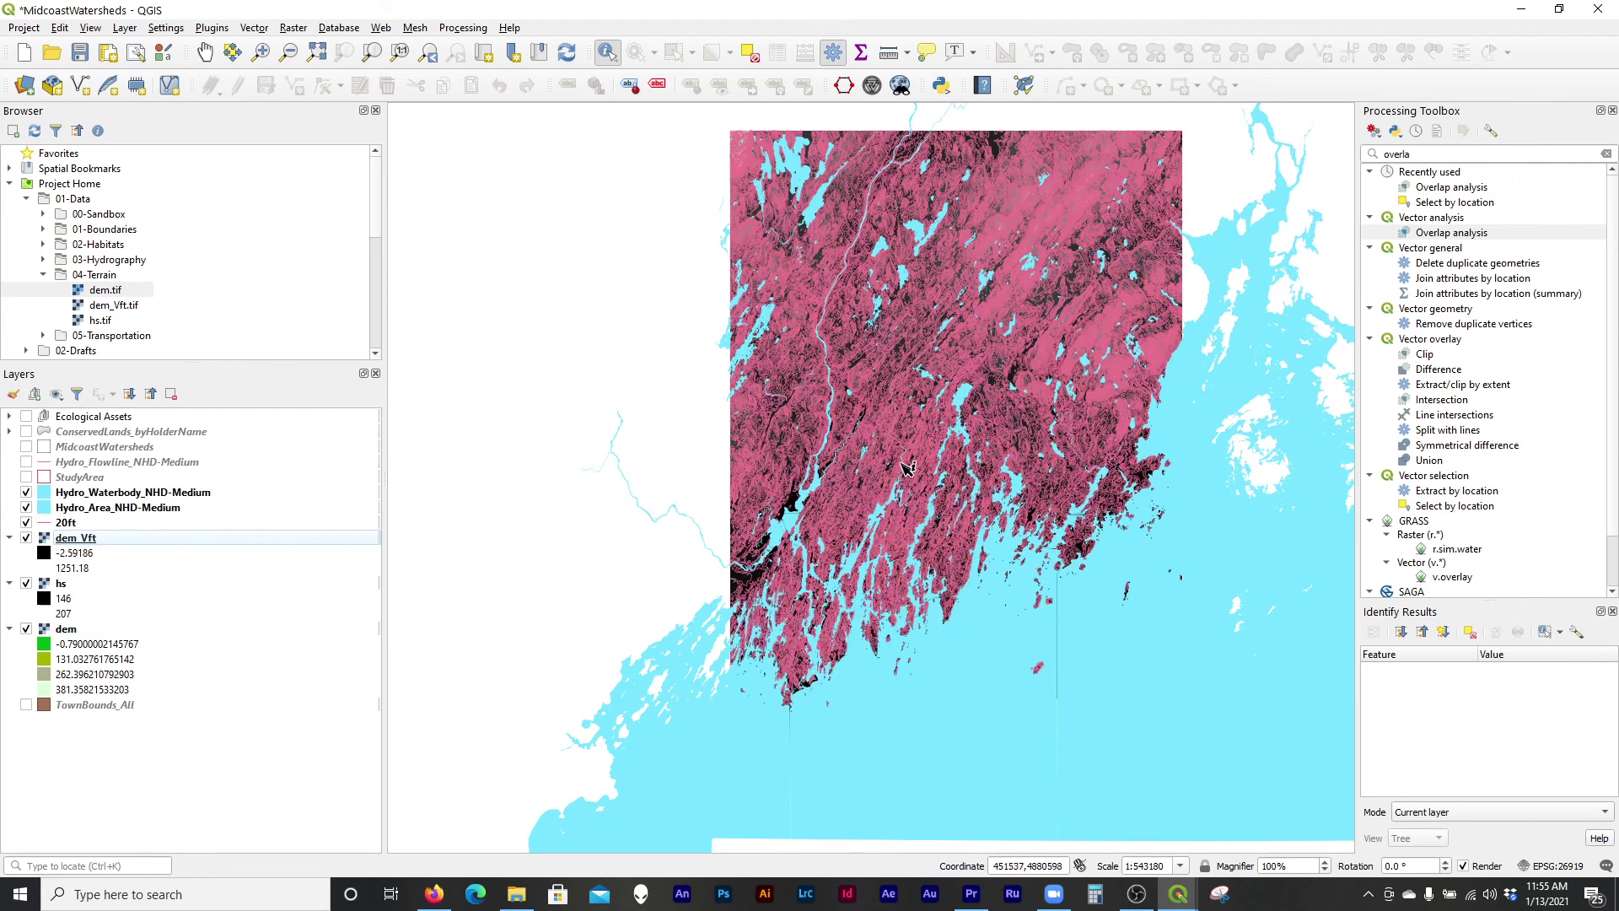
scroll(909, 468, "up", 2)
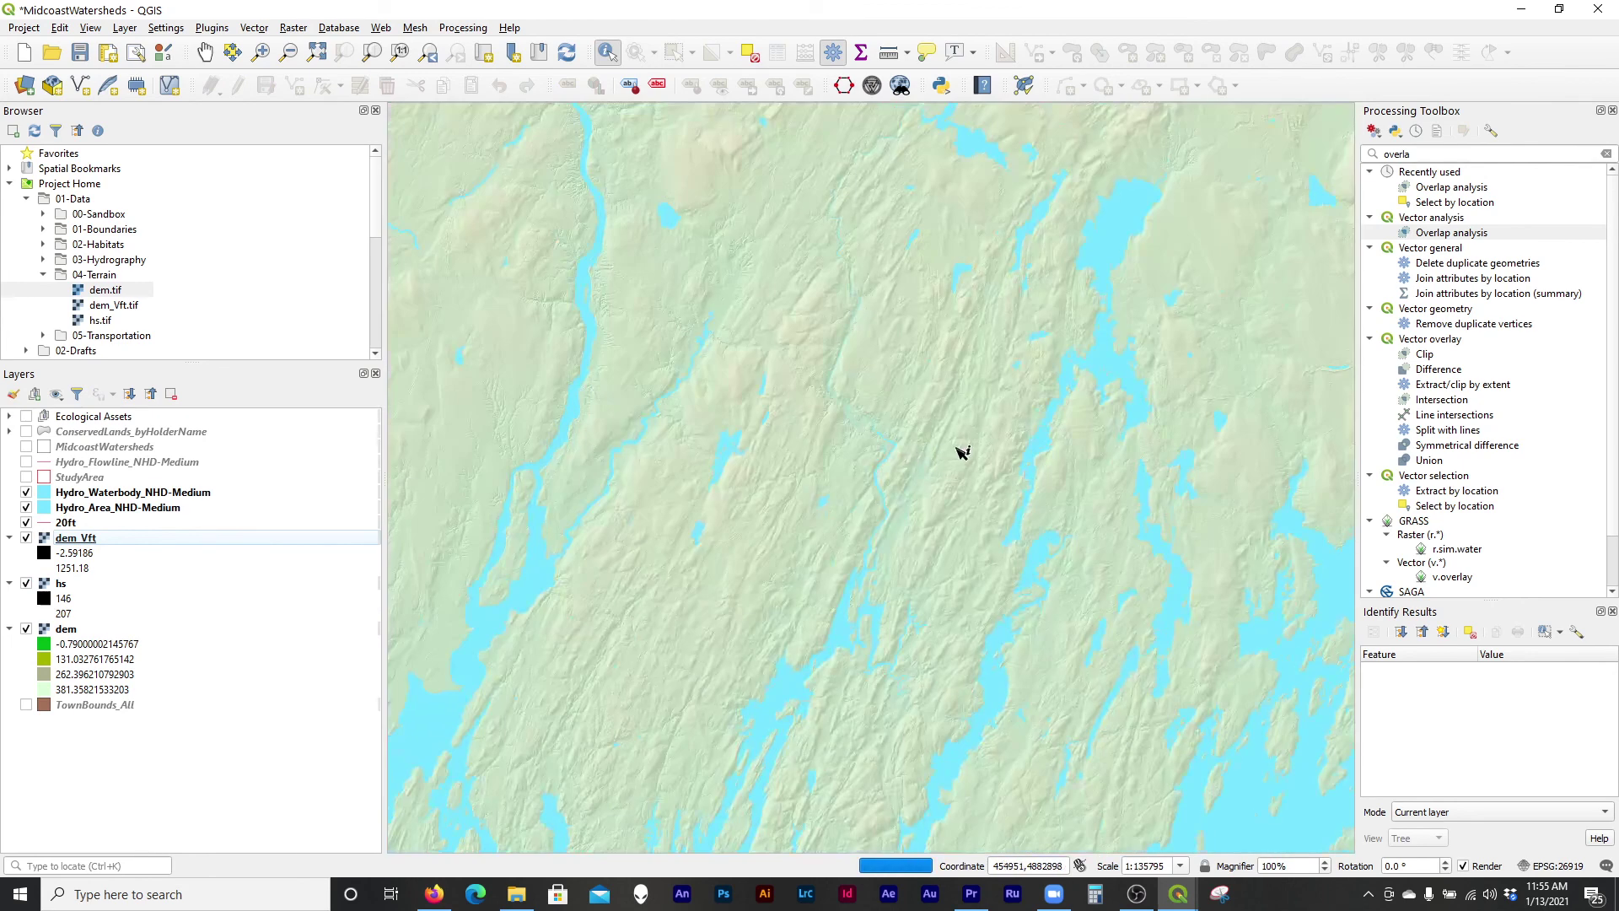
scroll(963, 453, "up", 1)
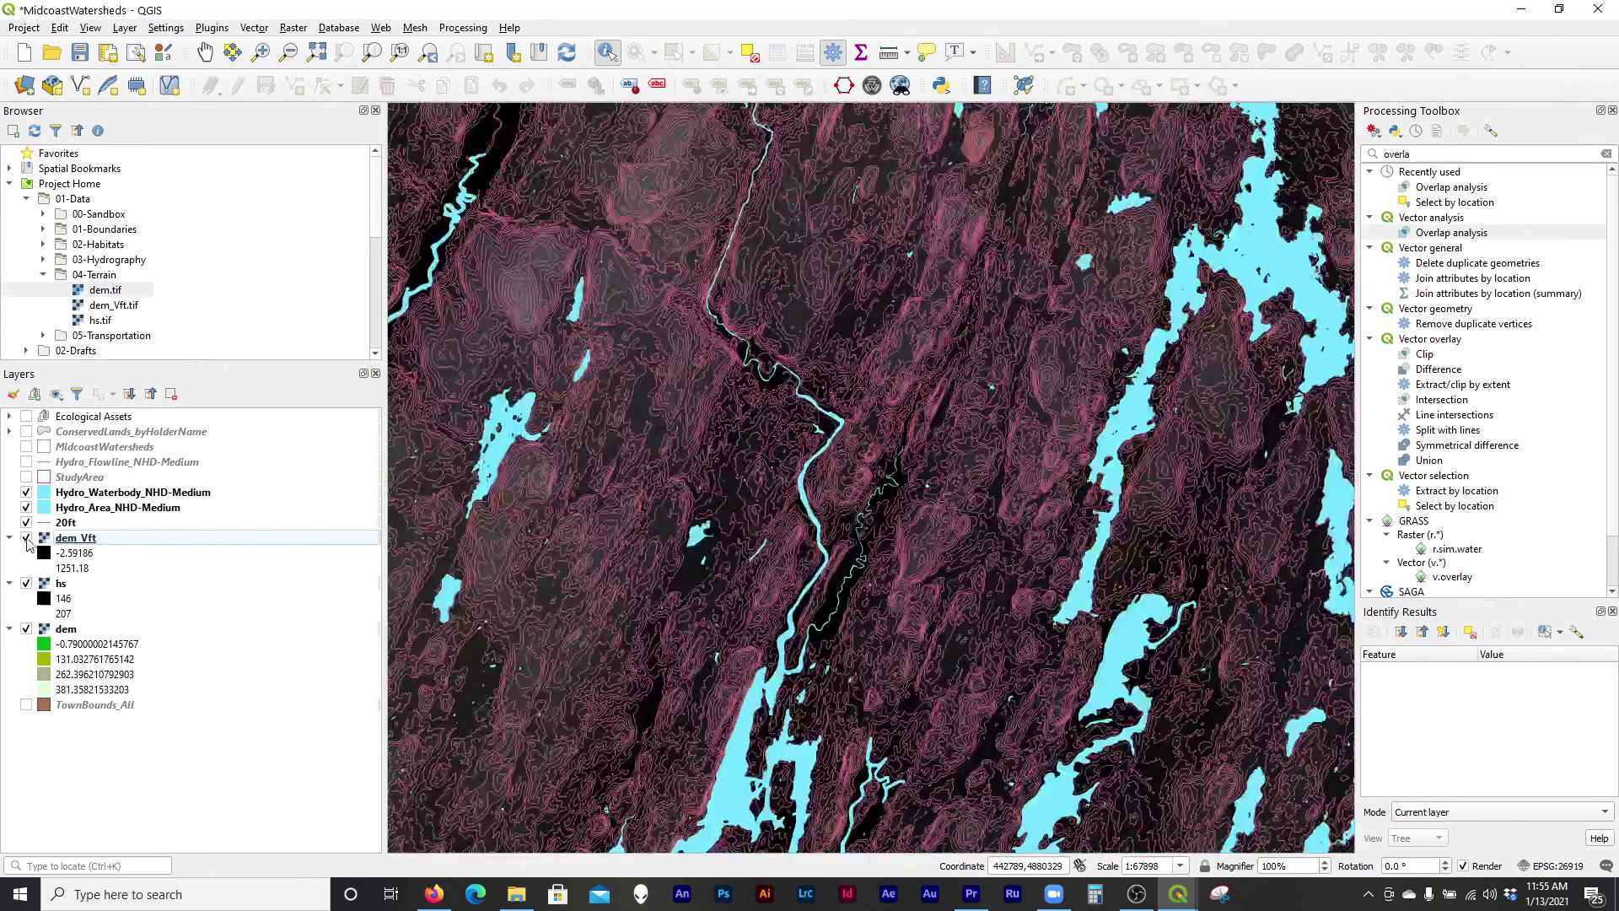
left_click(26, 538)
Recolour the 20ft contour lines olive-brown from the layer's colour wheel.
right_click(46, 522)
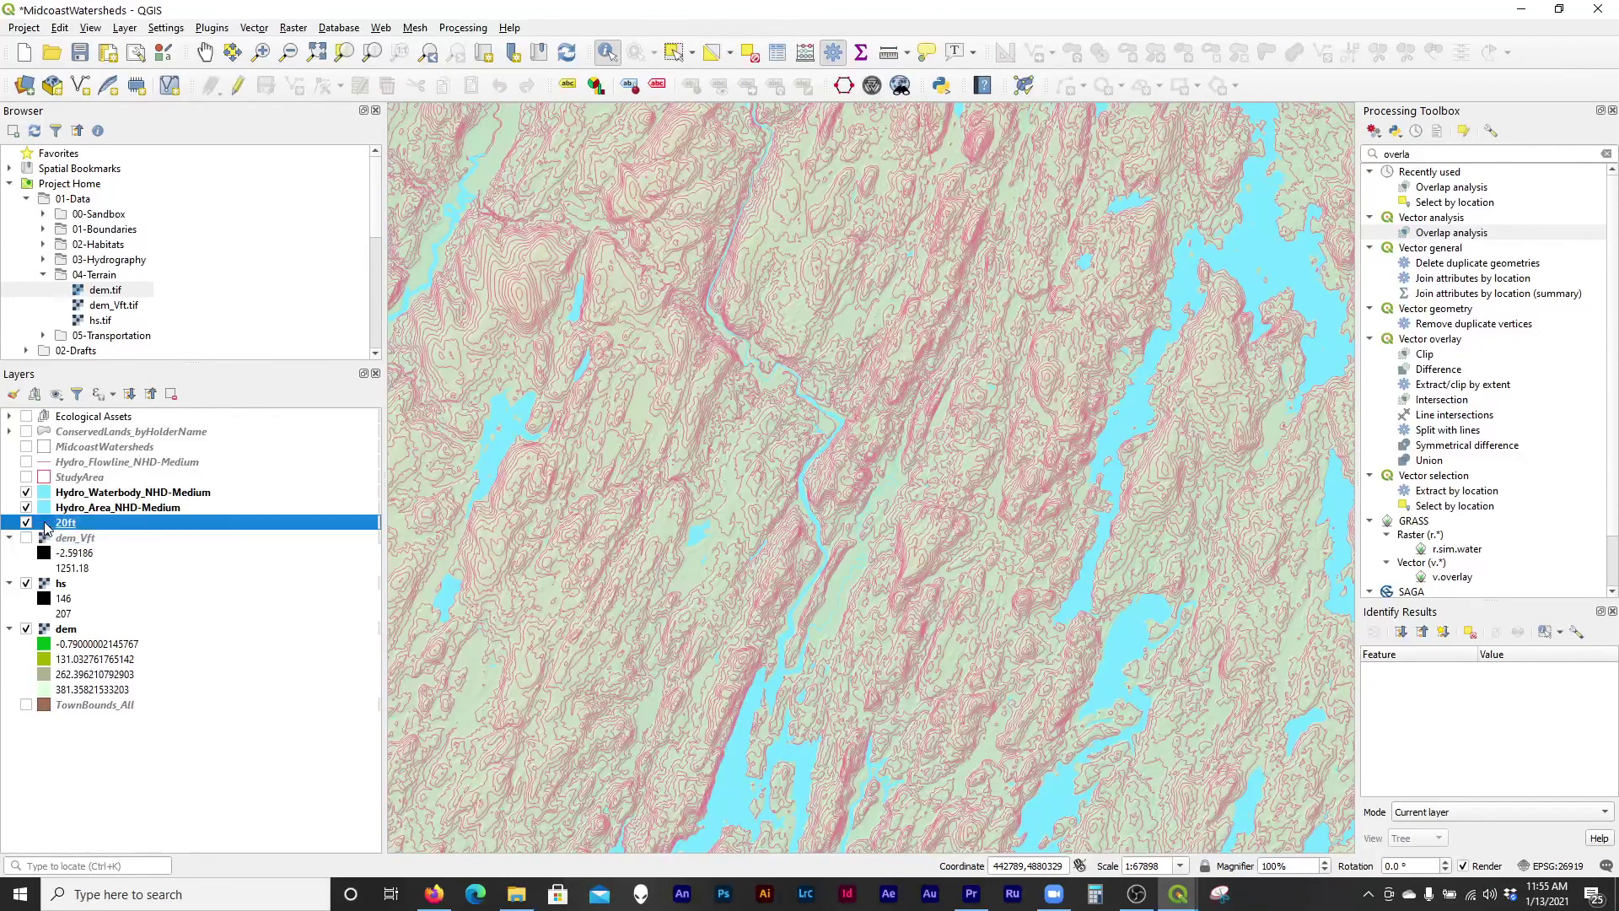
mouse_move(210, 851)
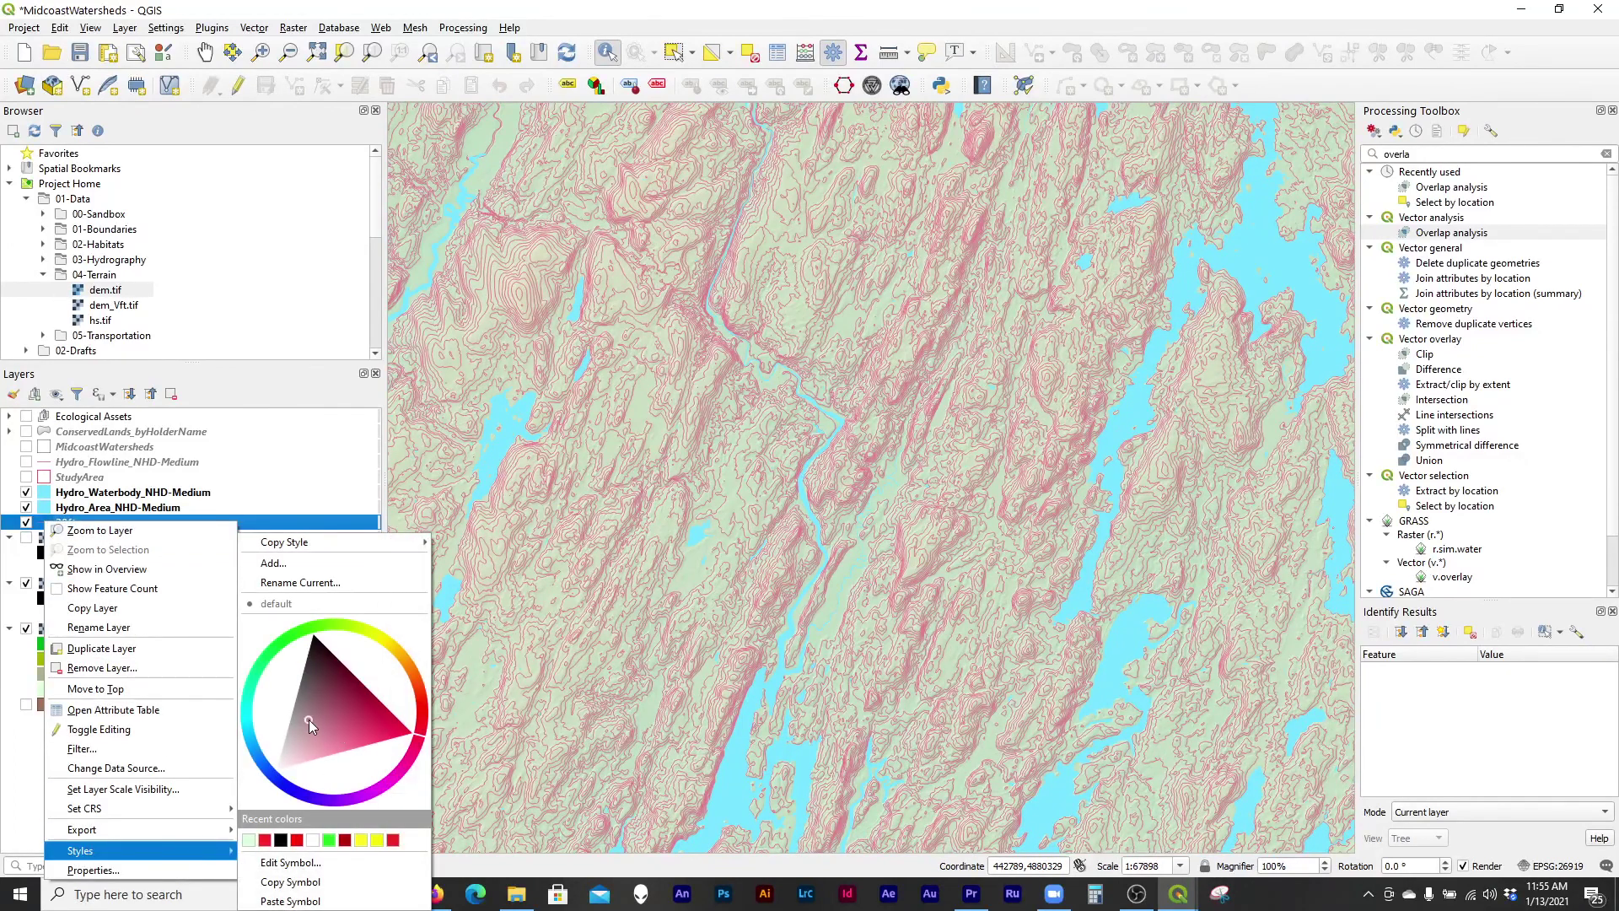
left_click(406, 666)
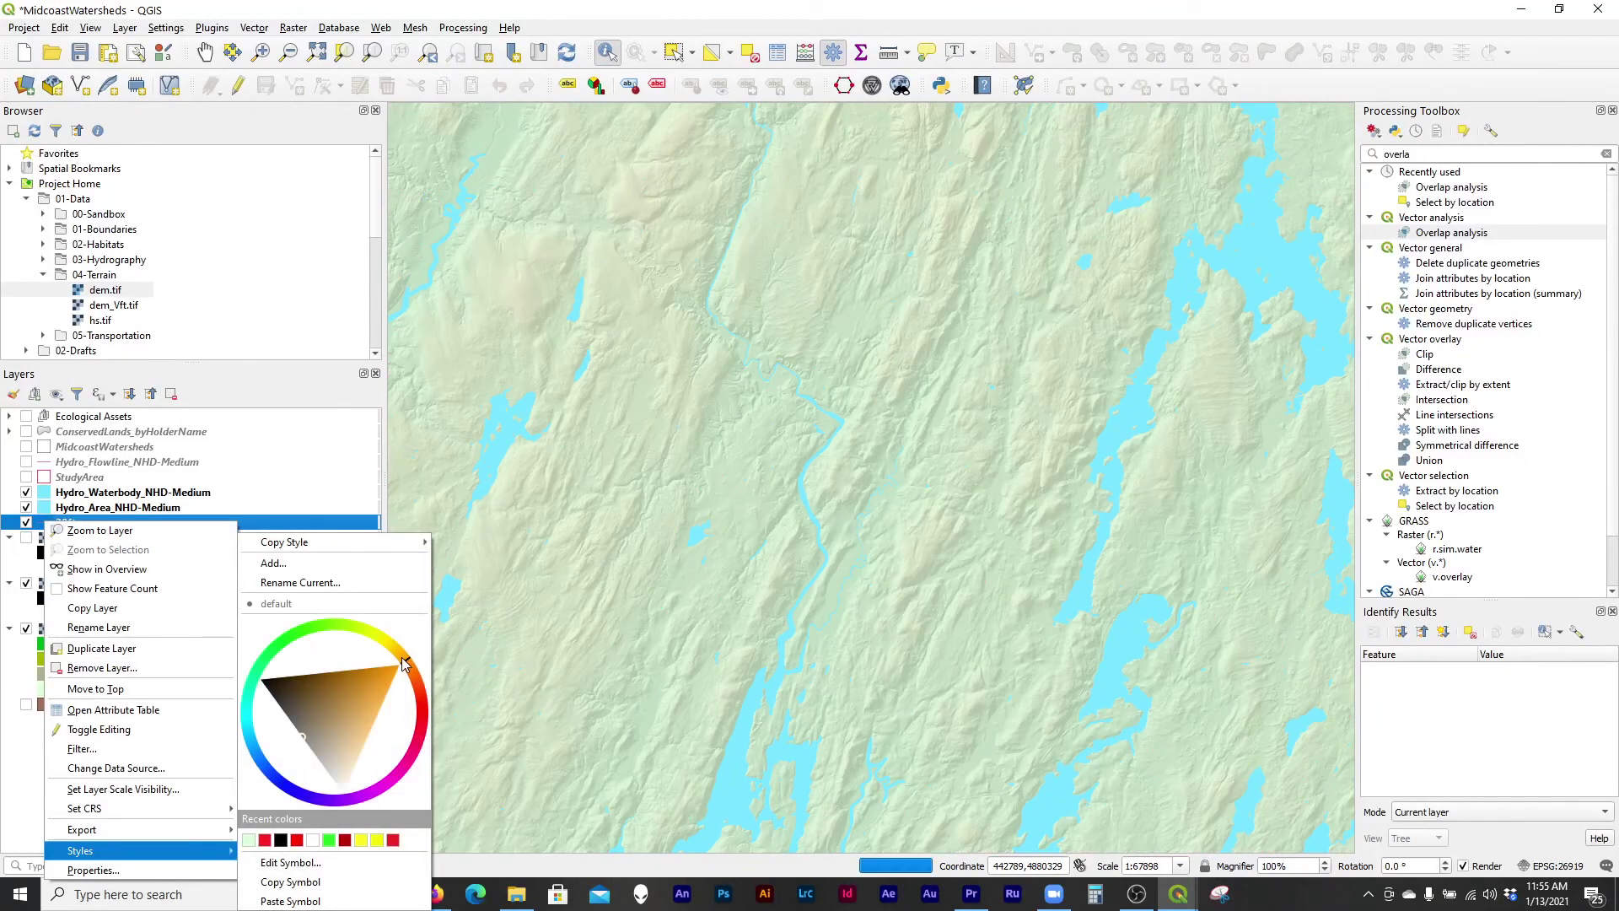
left_click_drag(405, 666, 404, 657)
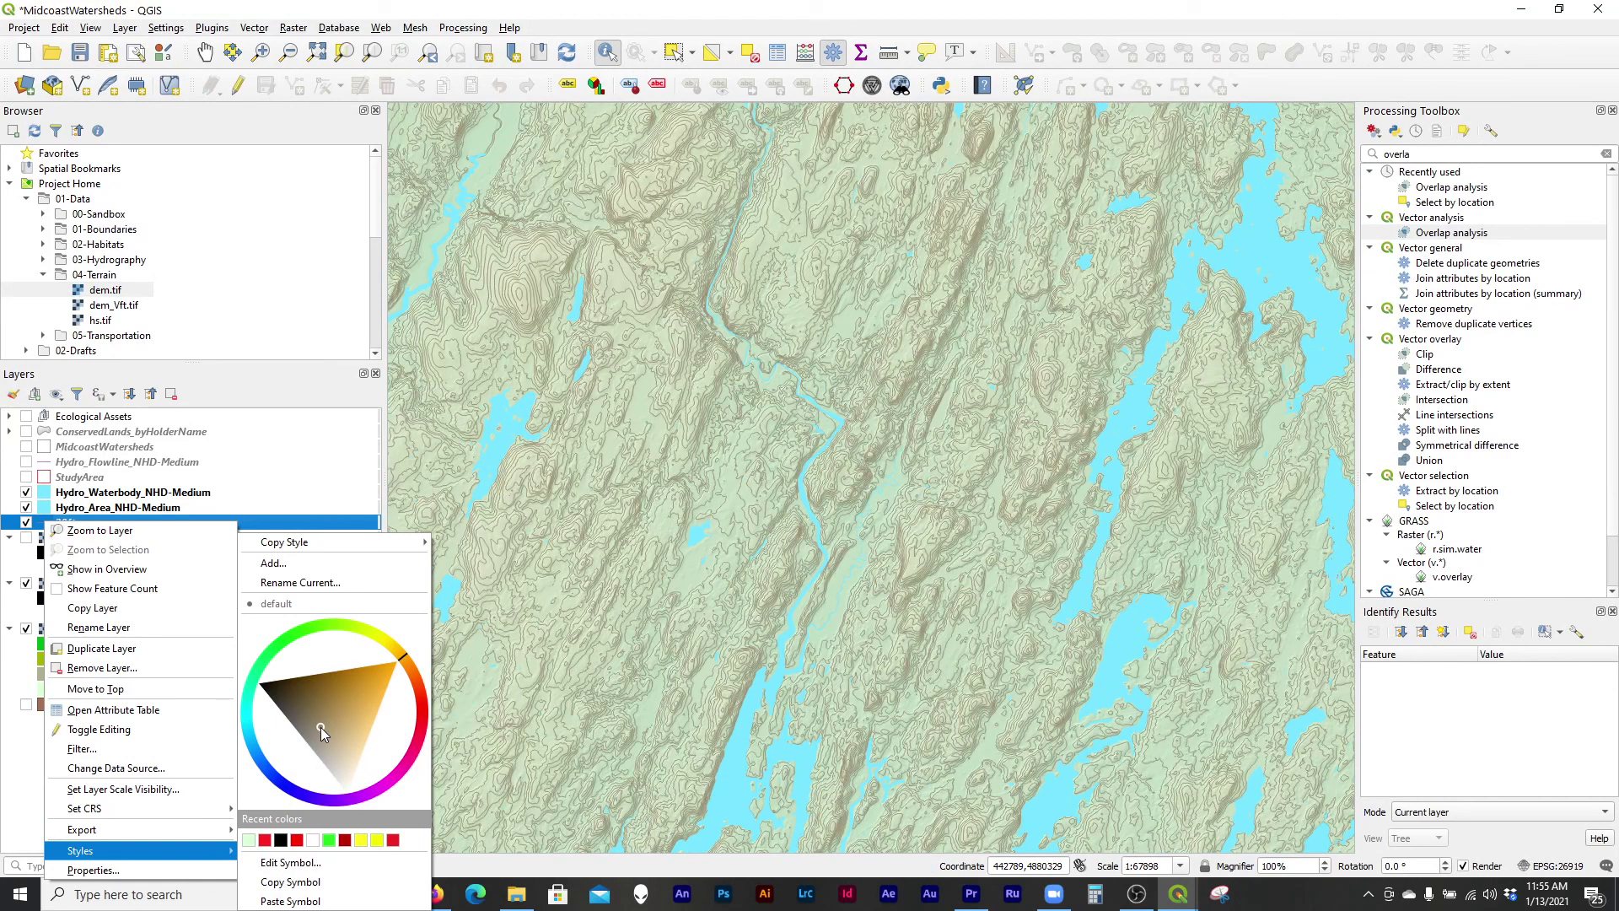
left_click(898, 10)
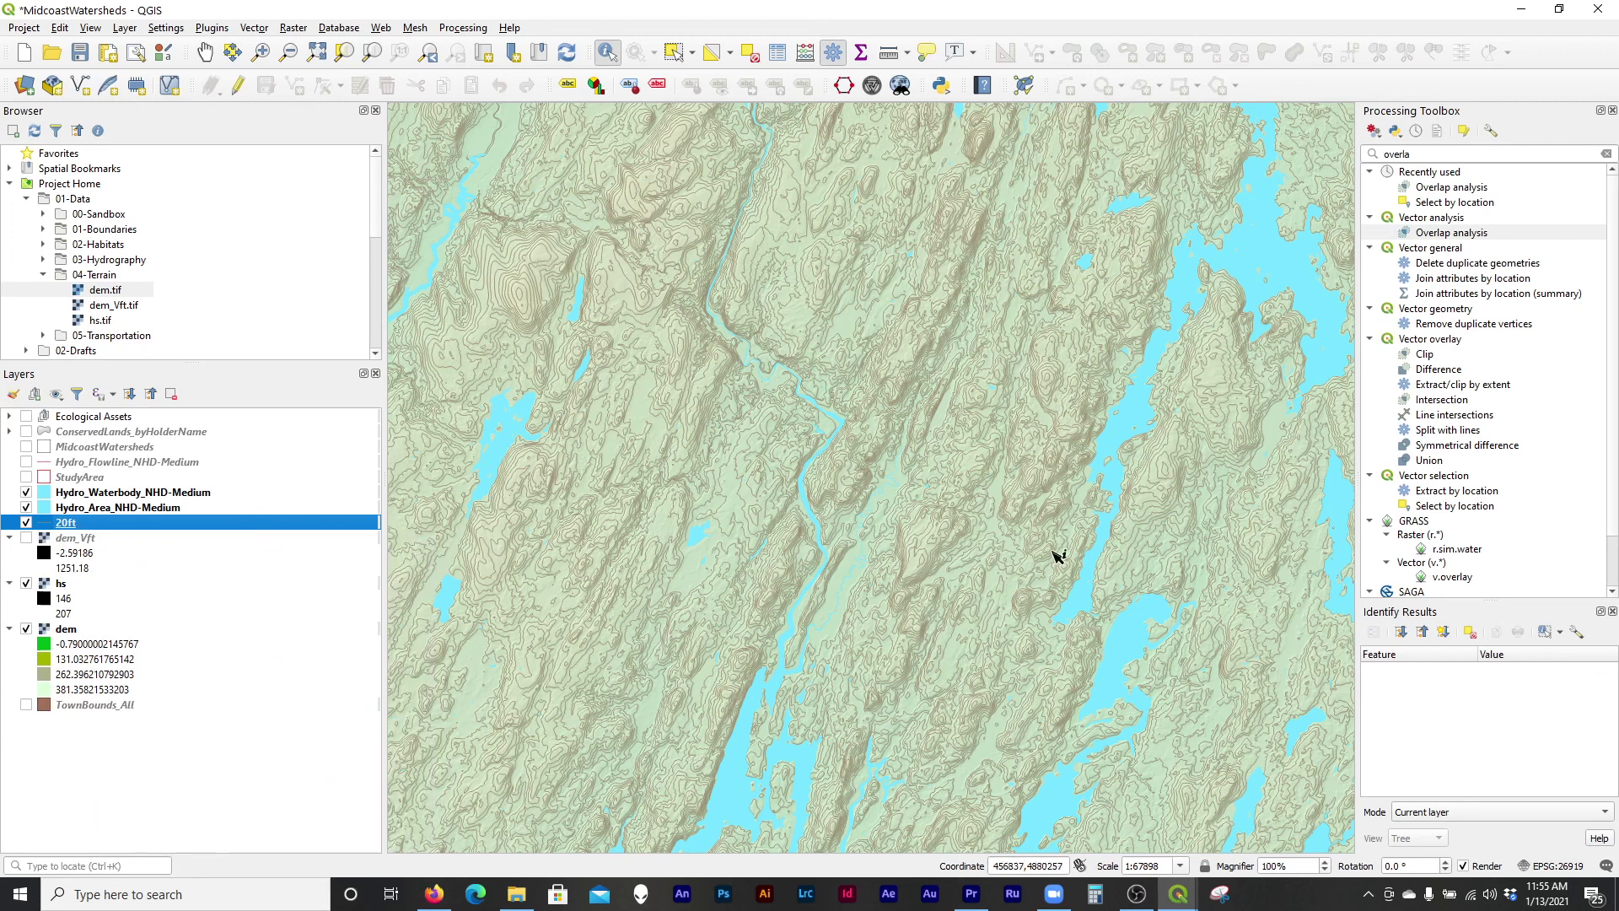
left_click_drag(999, 568, 817, 354)
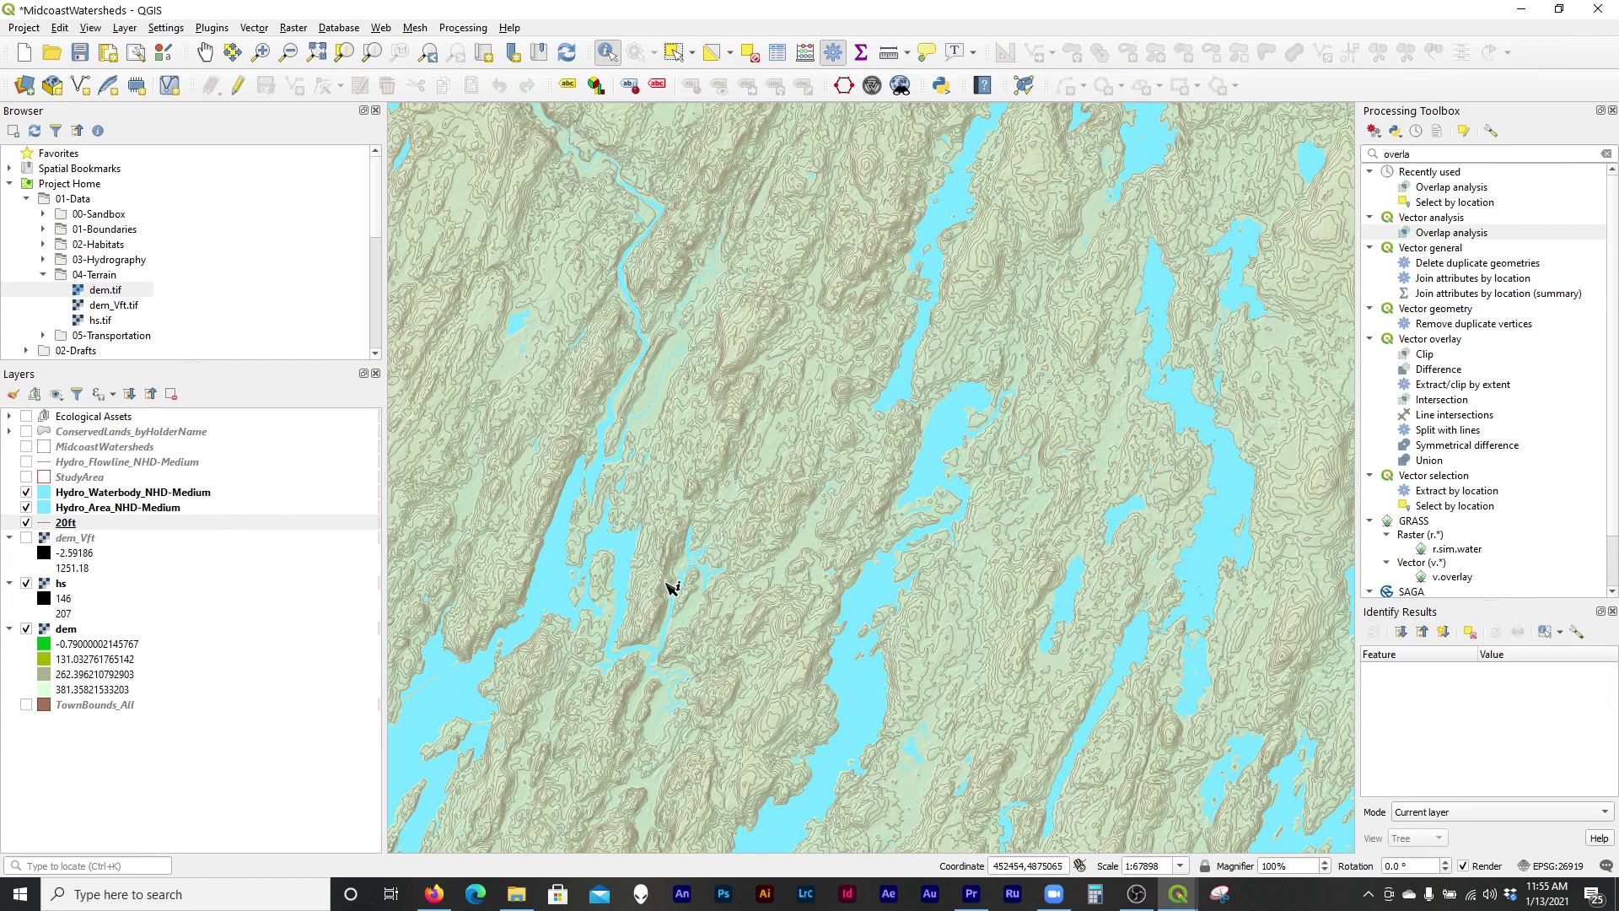
scroll(666, 586, "down", 1)
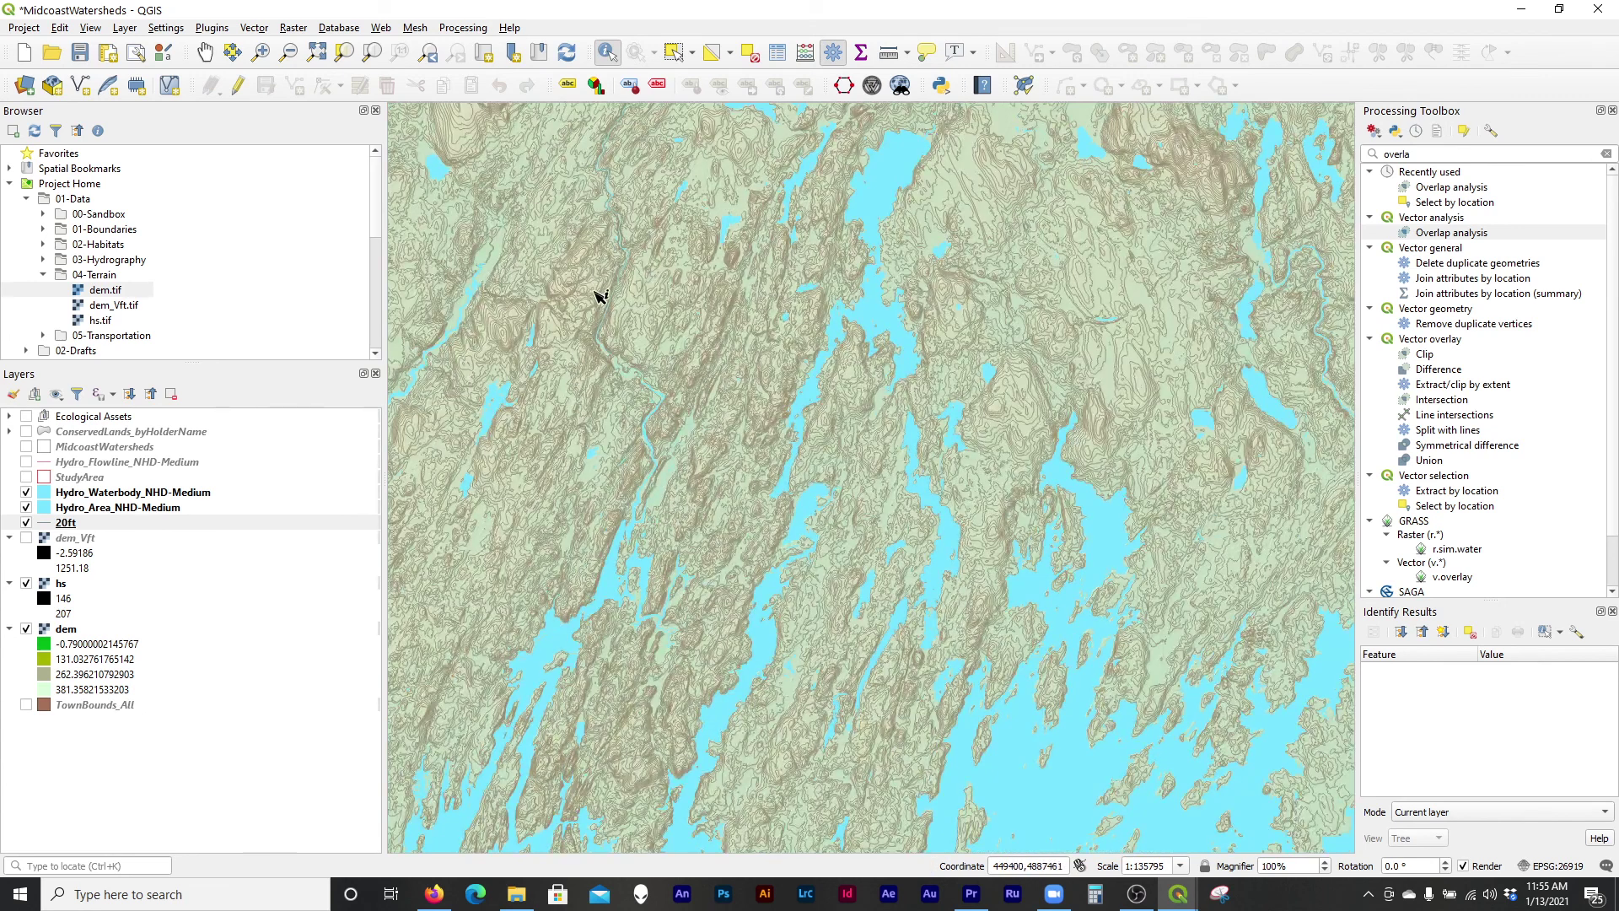
scroll(826, 392, "down", 1)
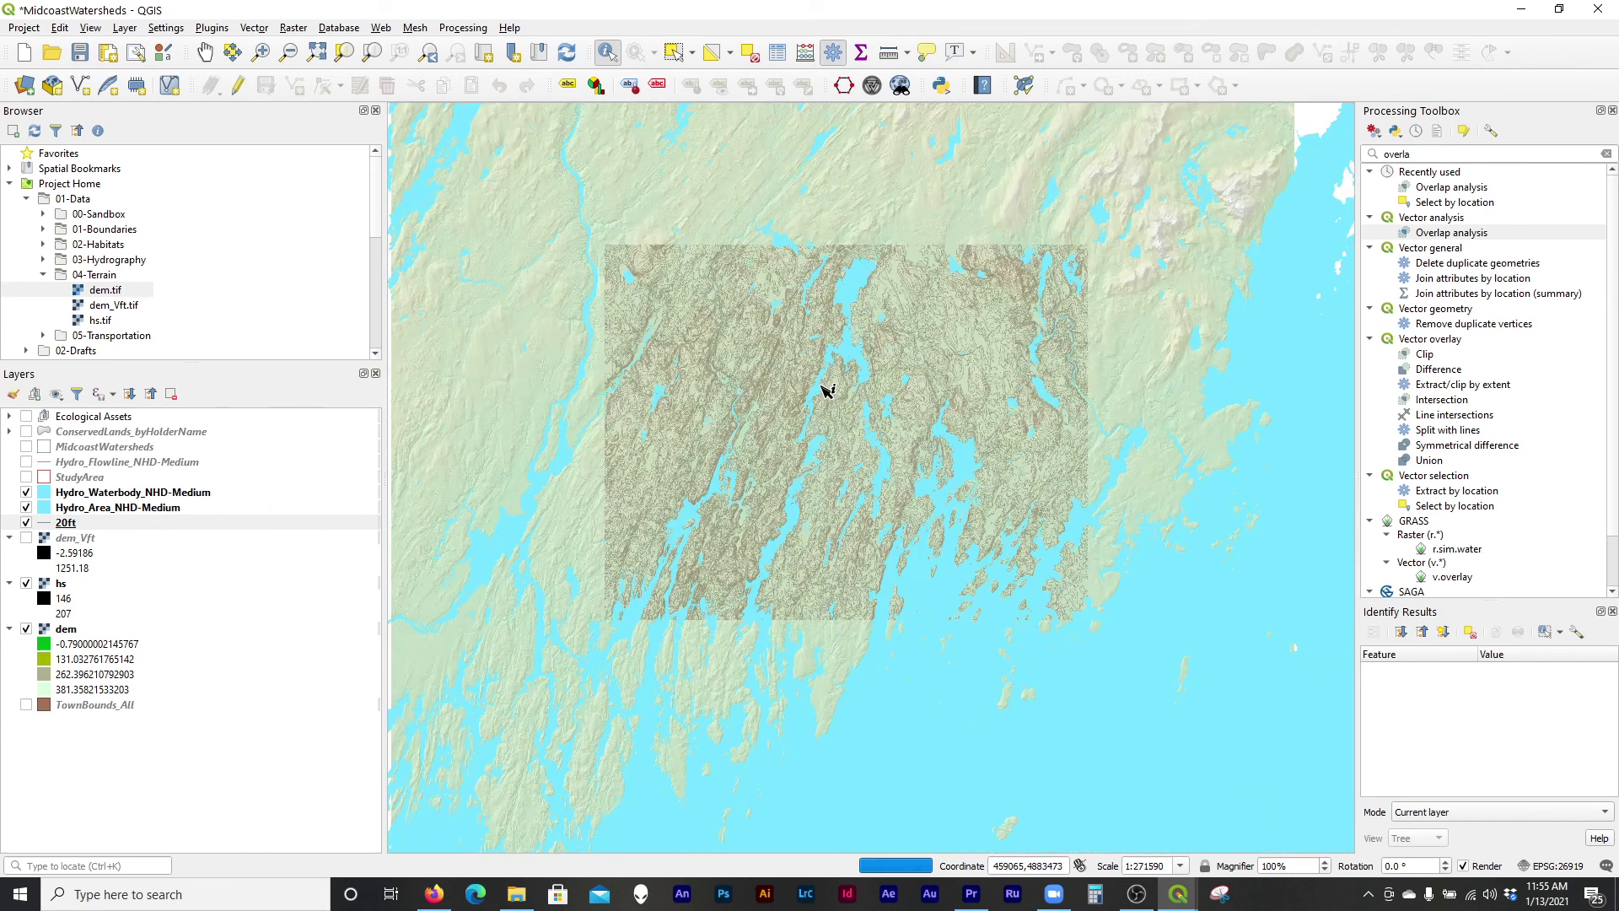